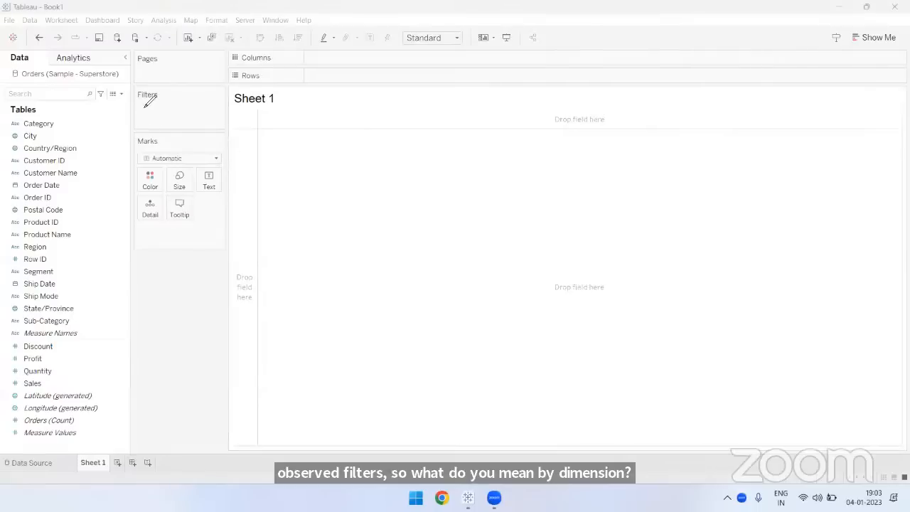
drag(135, 104, 161, 106)
drag(76, 119, 96, 280)
drag(95, 314, 86, 318)
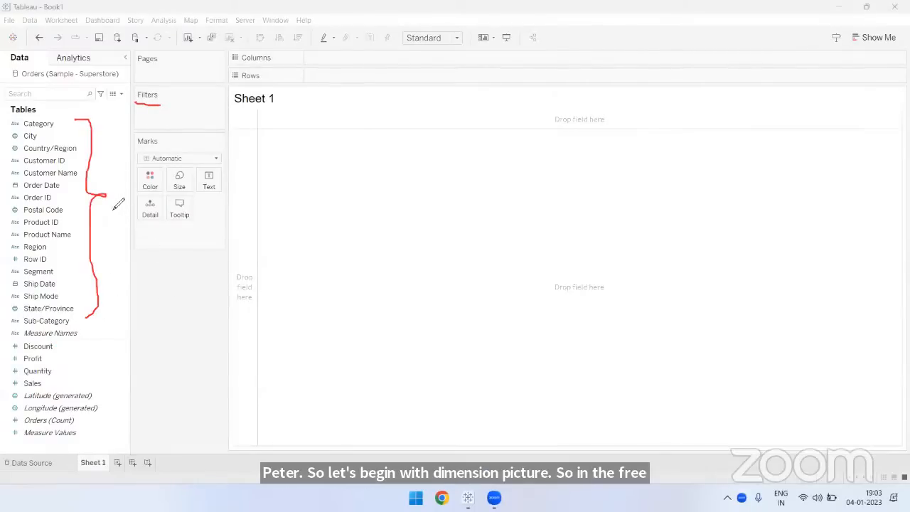
mouse_move(106, 194)
mouse_down()
mouse_move(121, 187)
mouse_move(134, 134)
mouse_move(159, 119)
mouse_up()
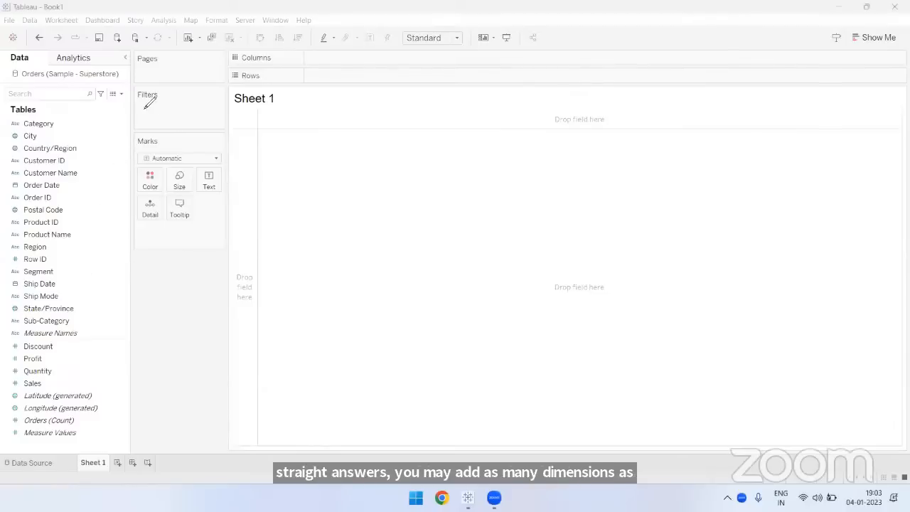
mouse_move(135, 105)
mouse_down()
mouse_move(196, 113)
mouse_move(167, 126)
mouse_move(141, 115)
mouse_up()
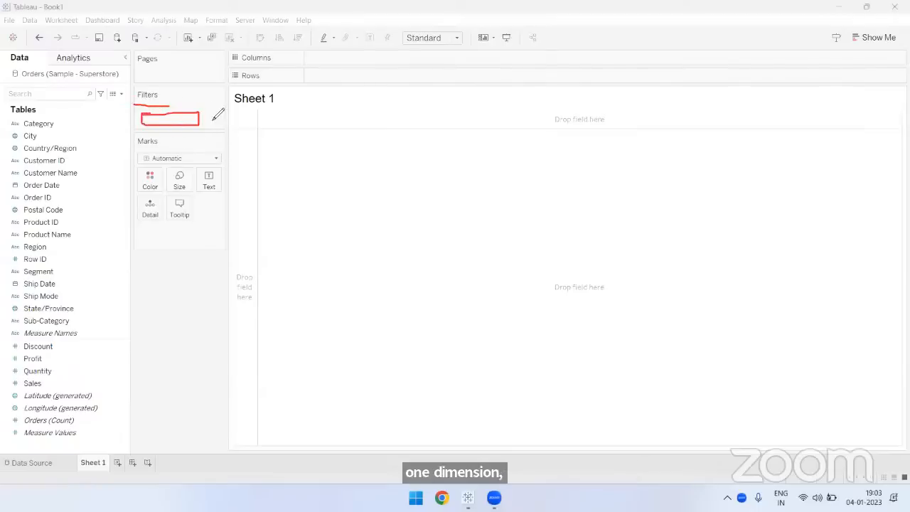
drag(208, 112, 232, 102)
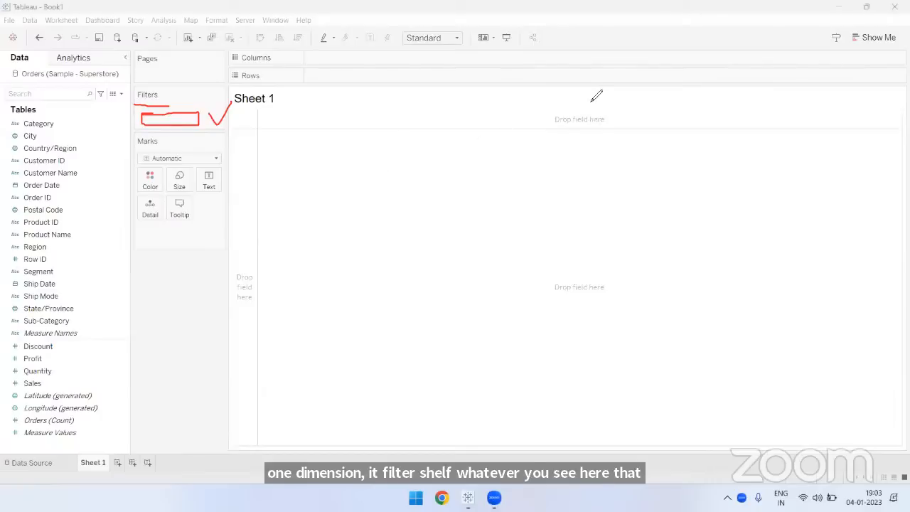
mouse_move(62, 340)
mouse_down()
mouse_move(67, 384)
mouse_move(105, 306)
mouse_move(125, 138)
mouse_move(148, 122)
mouse_up()
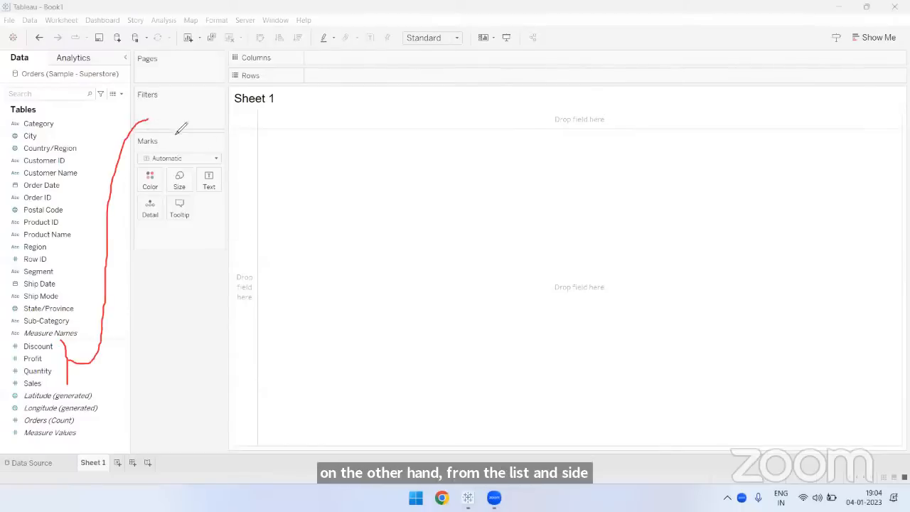
mouse_move(128, 108)
mouse_down()
mouse_move(197, 108)
mouse_move(145, 125)
mouse_move(136, 111)
mouse_up()
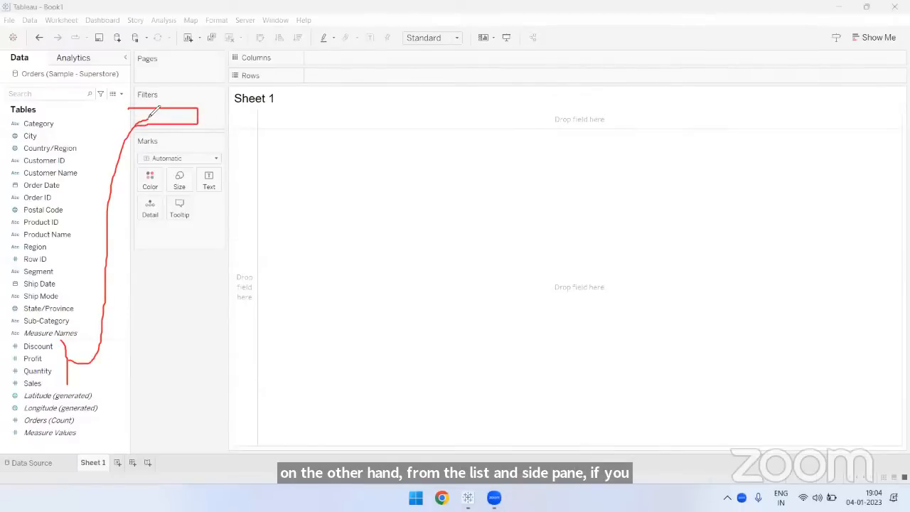
drag(204, 111, 233, 94)
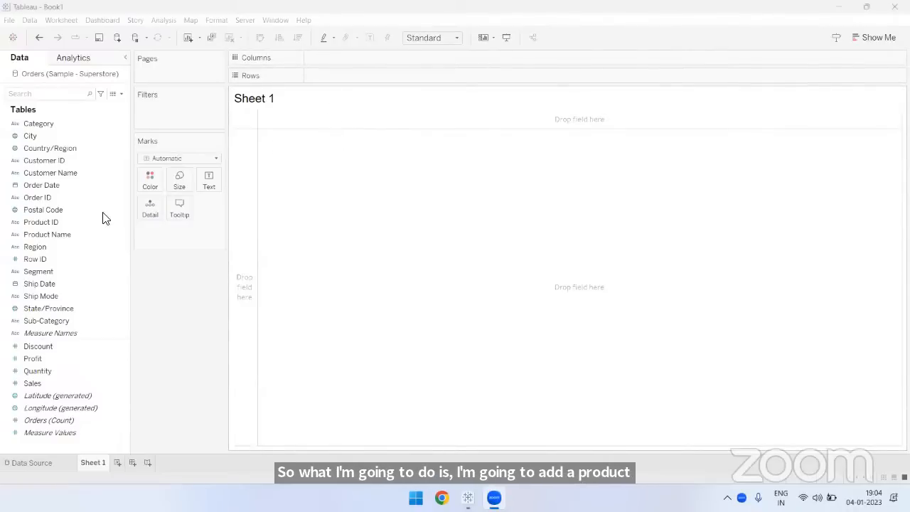
Step: Build a bar chart with Product Name as rows and Sales as columns, sorted in descending order of sales
drag(86, 232, 371, 79)
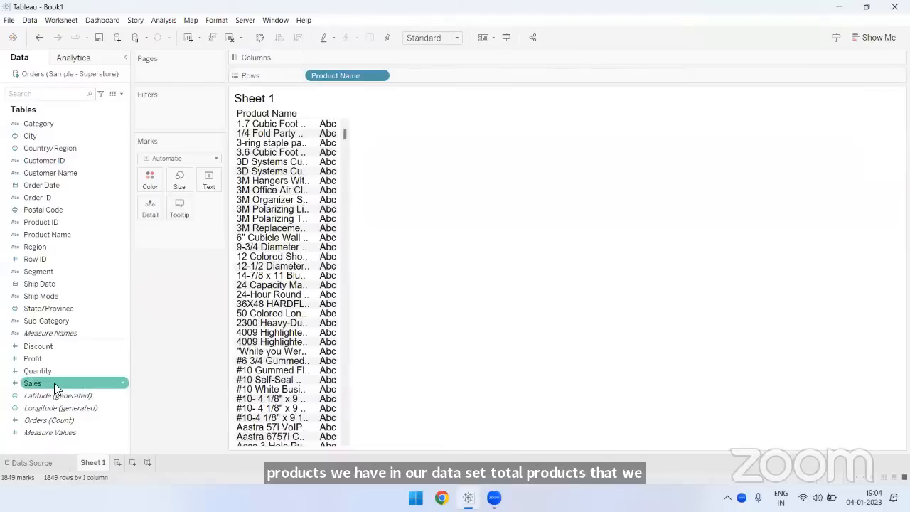
drag(54, 382, 340, 58)
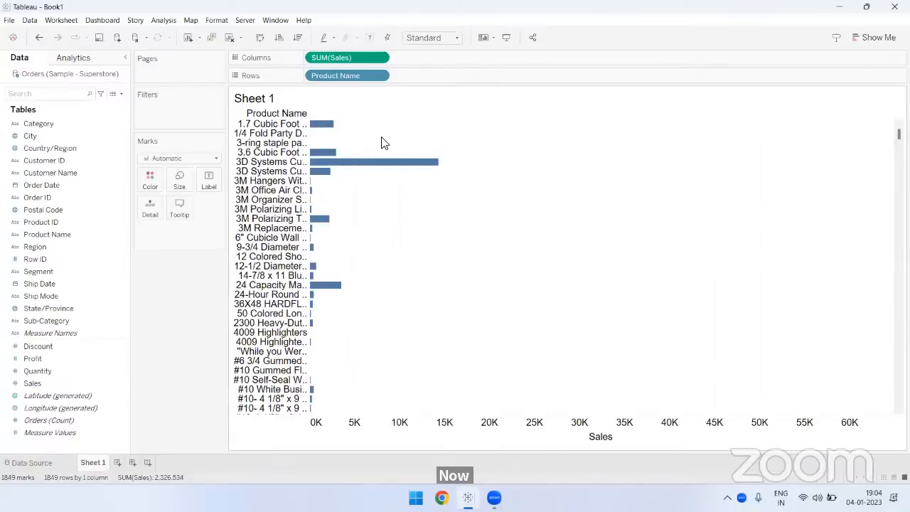
click(297, 38)
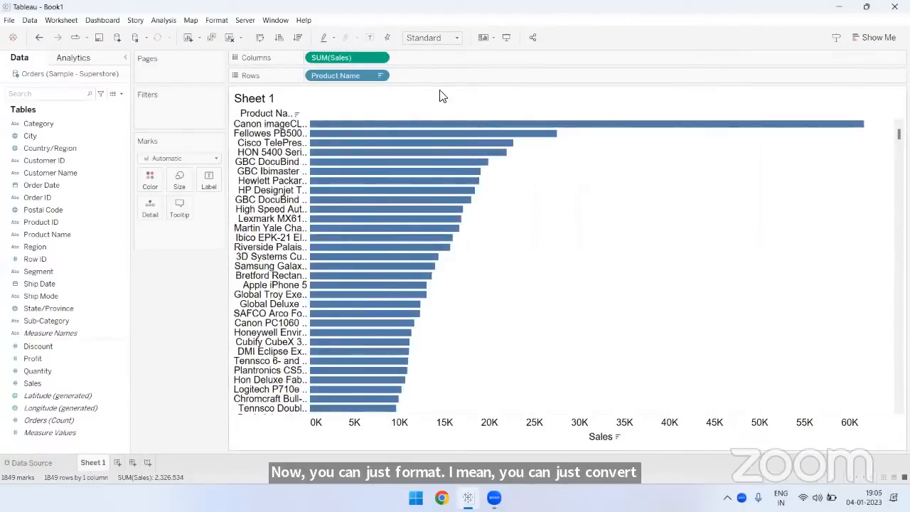
Step: Show the mark labels on the bars and hide the header of the Sales axis
click(369, 38)
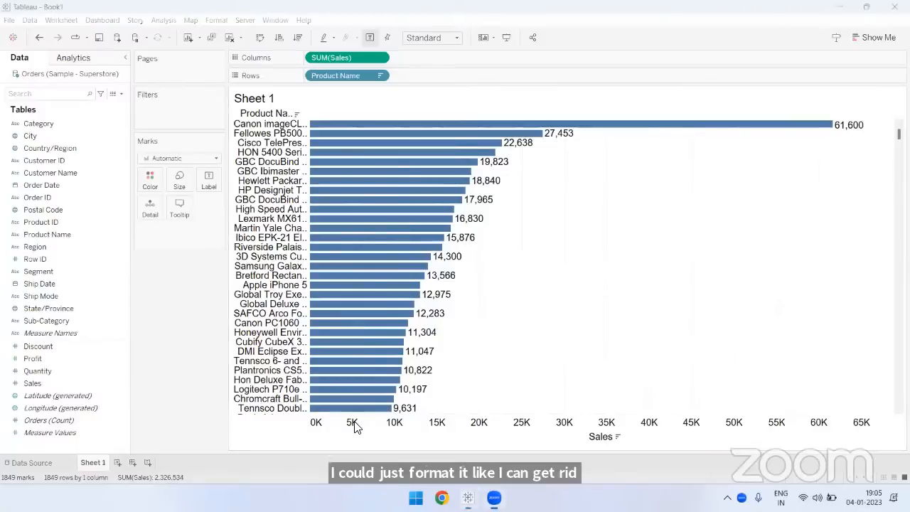
right_click(455, 429)
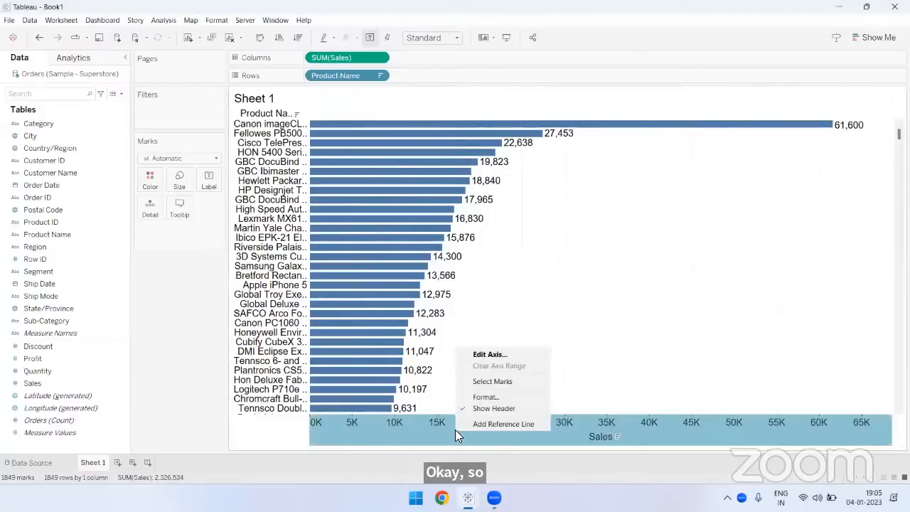
click(488, 409)
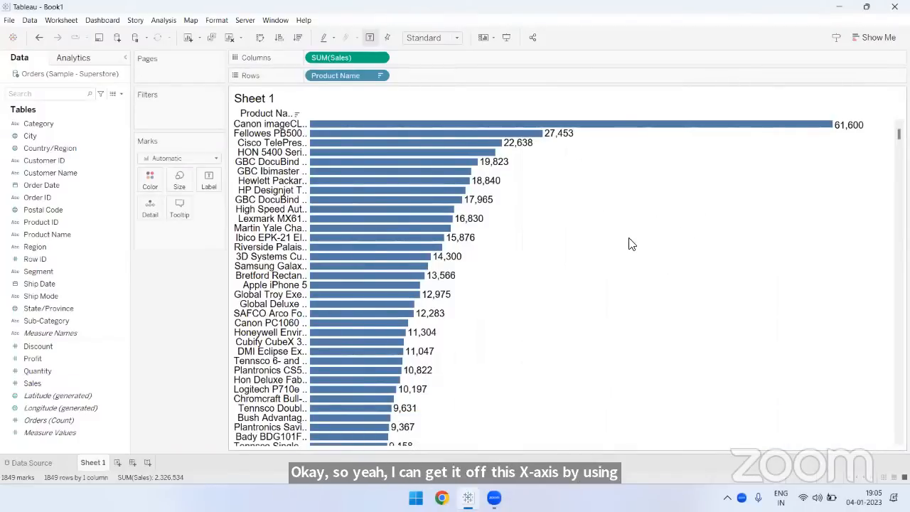
Step: Set the column grid lines to None and hide the Product Name field label for rows
right_click(580, 224)
click(600, 280)
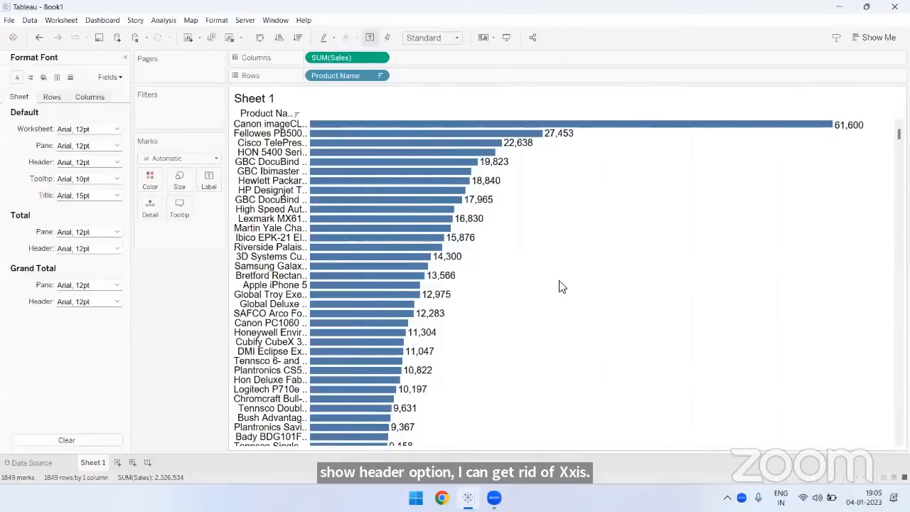
click(70, 77)
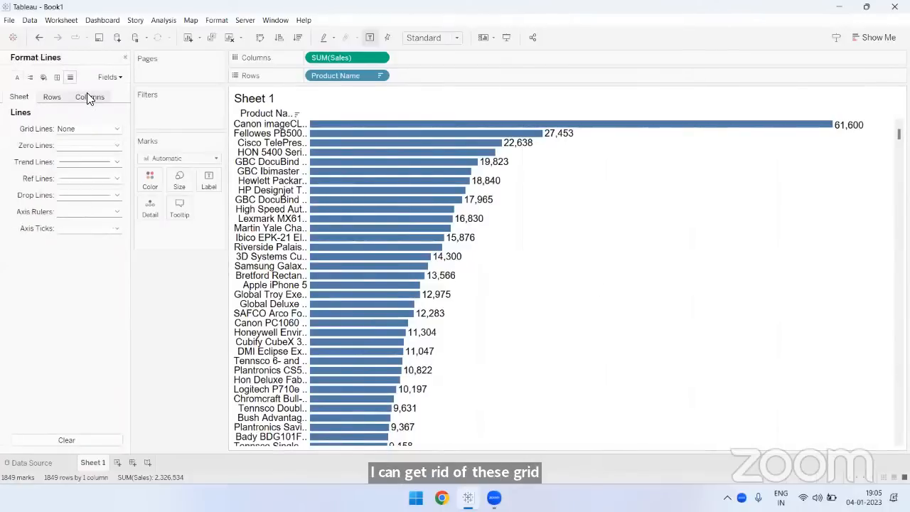
click(87, 96)
click(89, 129)
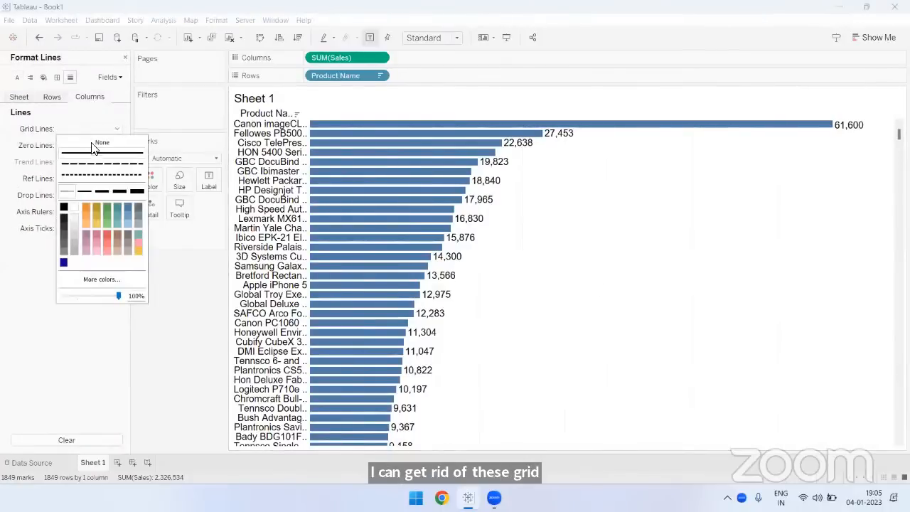
click(124, 59)
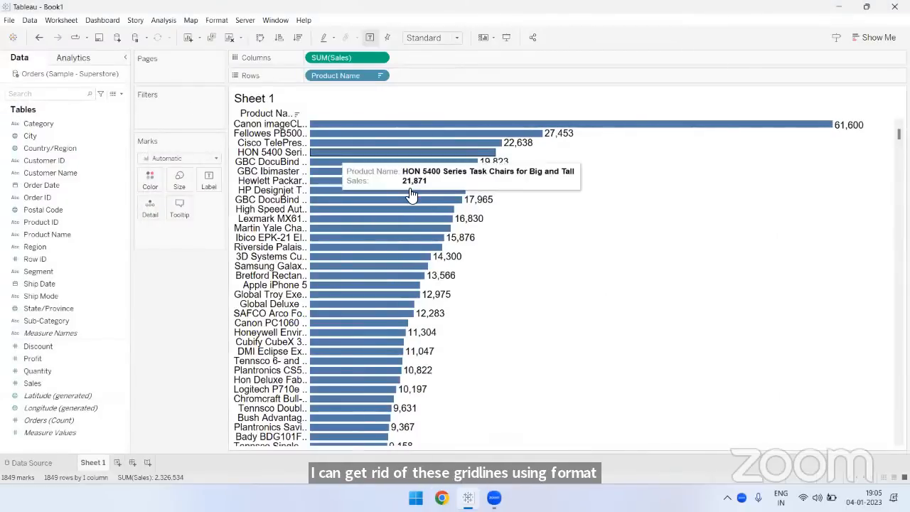
right_click(274, 119)
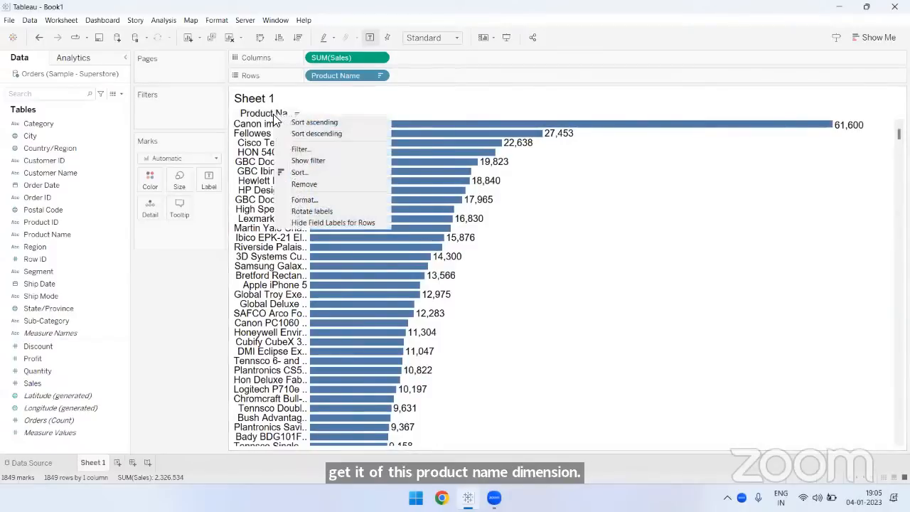
click(299, 223)
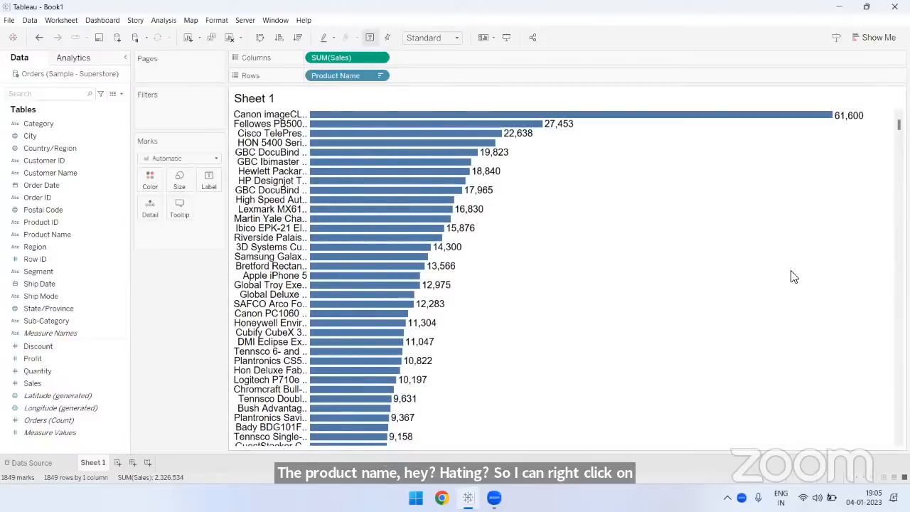
Step: Increase the row height and widen the product header column so the full product names fit beside the bars
click(292, 123)
click(293, 123)
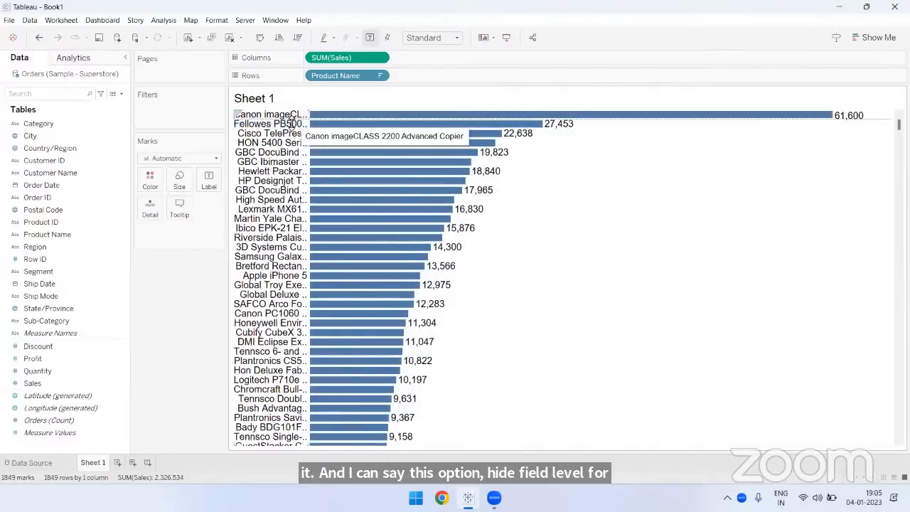
drag(291, 142, 876, 243)
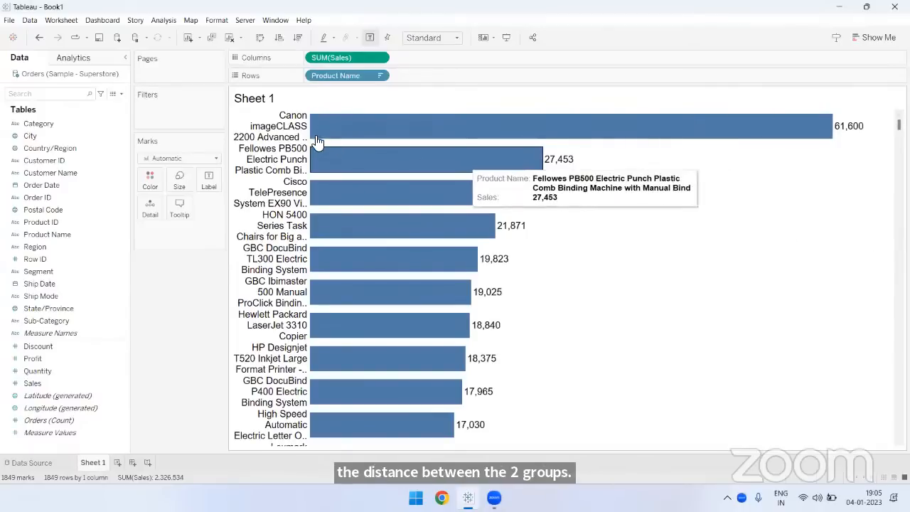
click(307, 126)
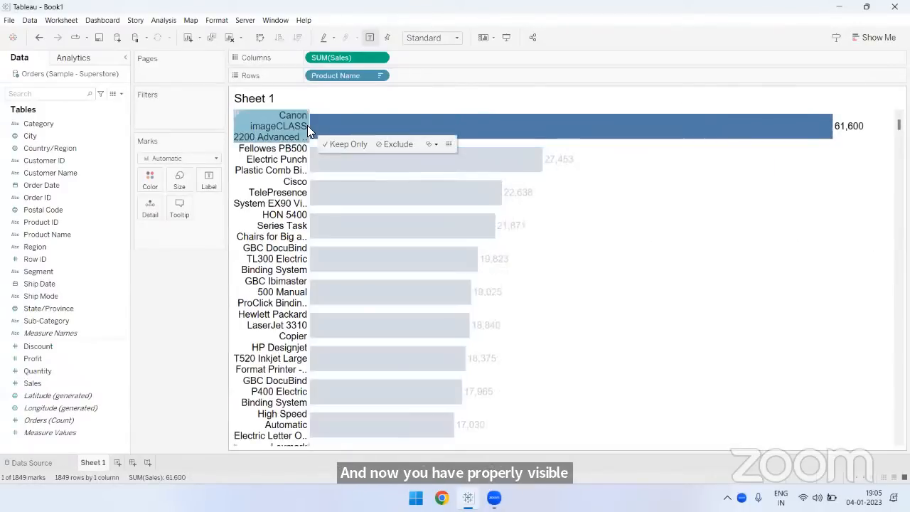
click(307, 126)
drag(310, 125, 477, 127)
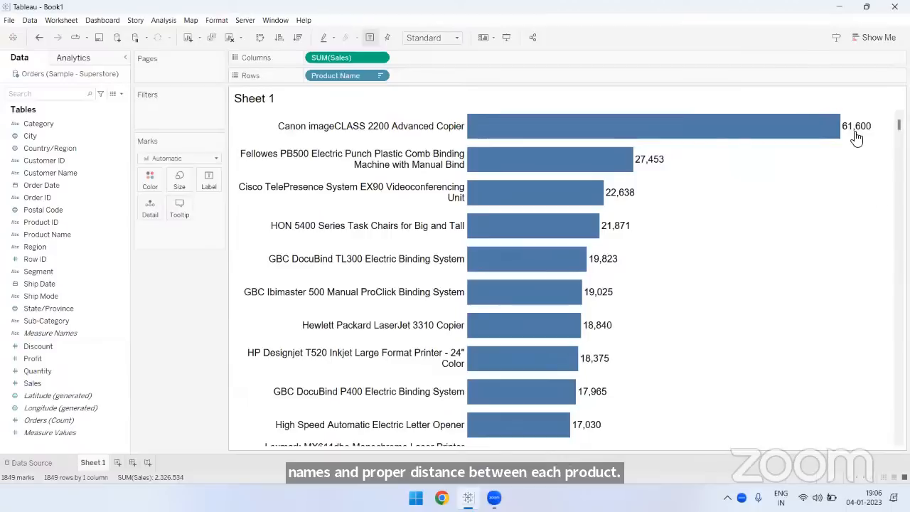
Step: Examine the products with the highest and lowest sales at both ends of the sorted chart
mouse_move(856, 135)
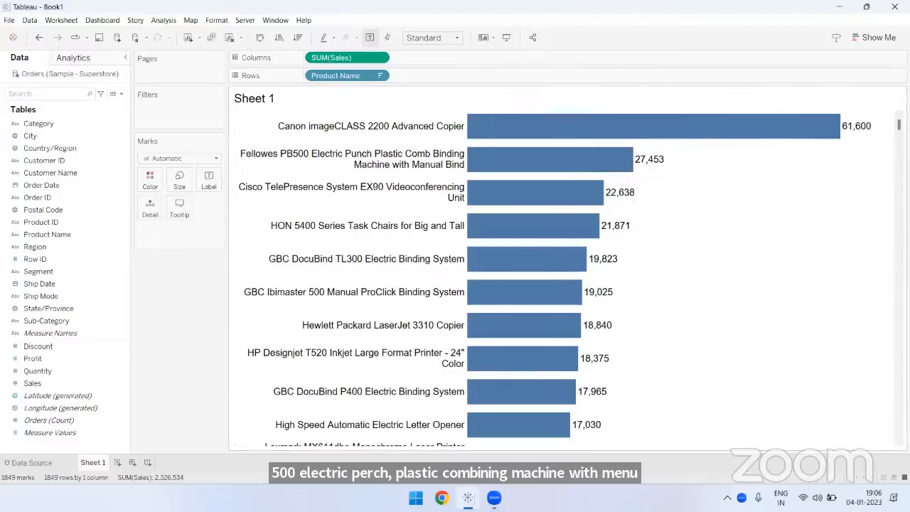
drag(898, 124, 899, 429)
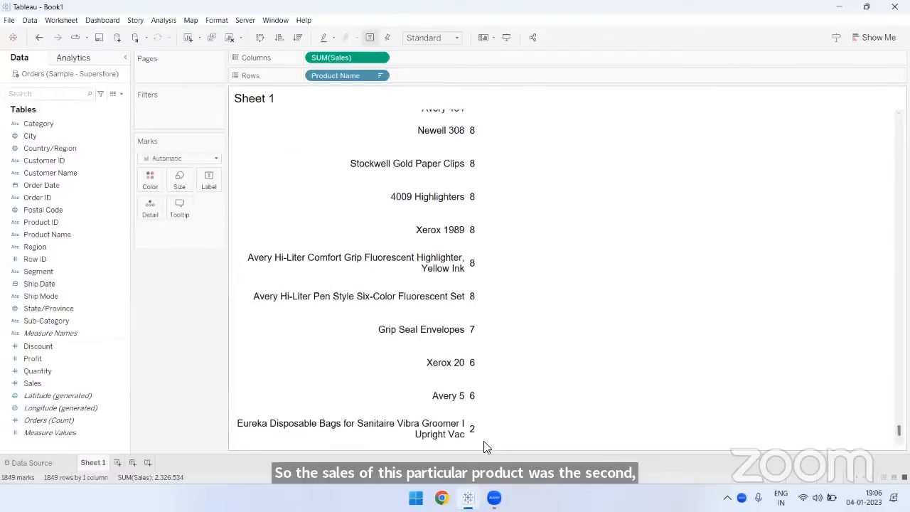
mouse_move(474, 430)
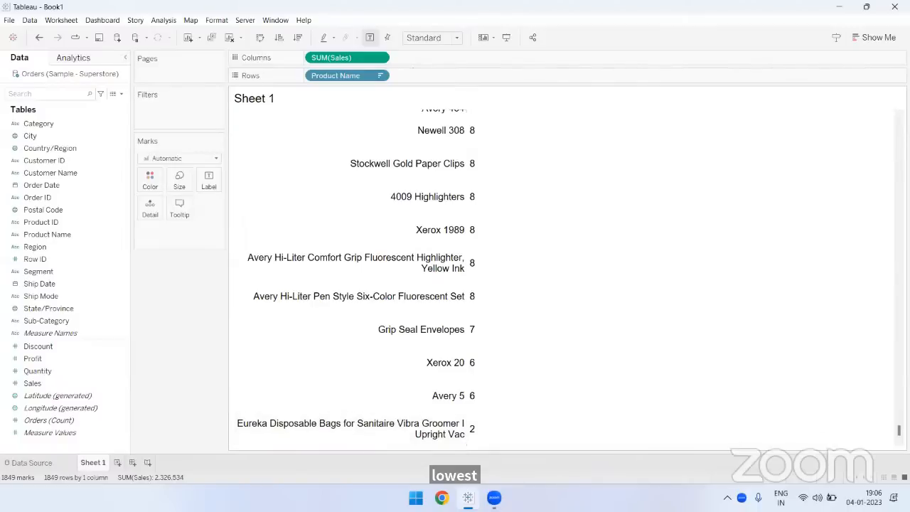
scroll(684, 215, up, 20)
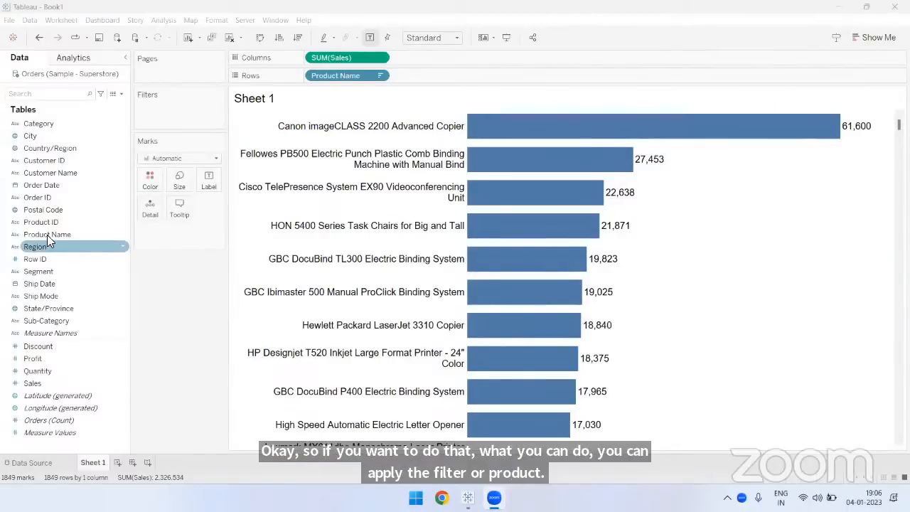
Step: Add Product Name as a filter and set its general mode to Select from list
drag(47, 234, 161, 108)
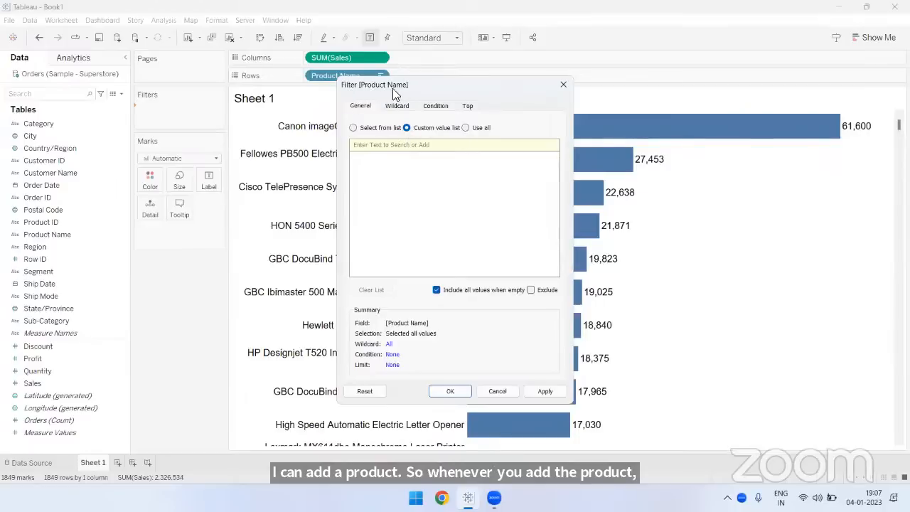
click(354, 129)
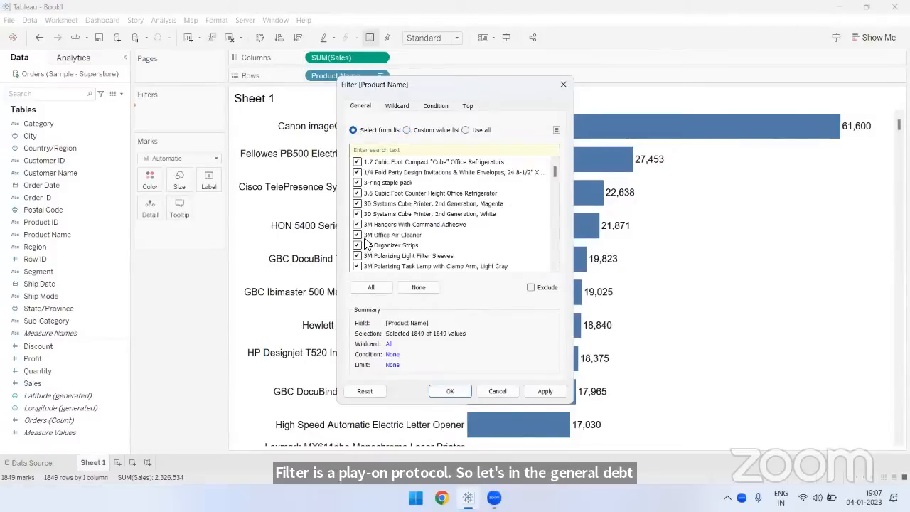
click(357, 172)
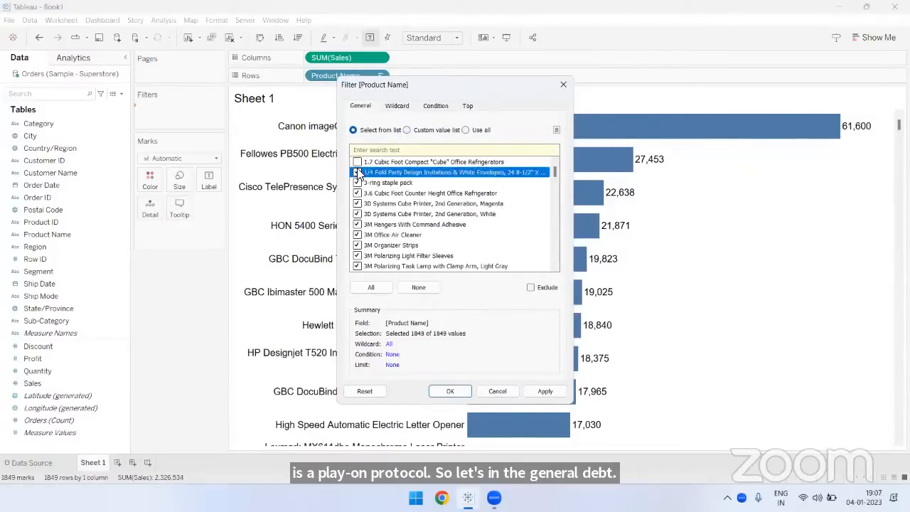
click(357, 162)
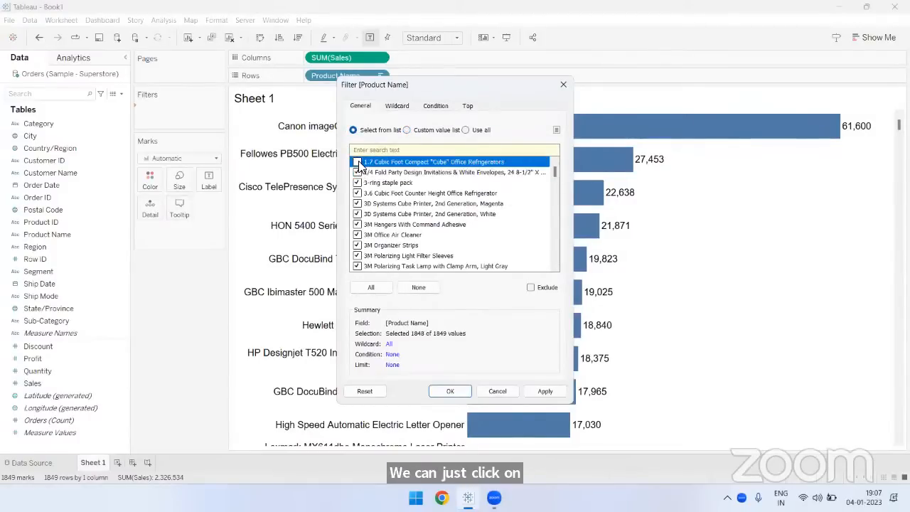
click(358, 162)
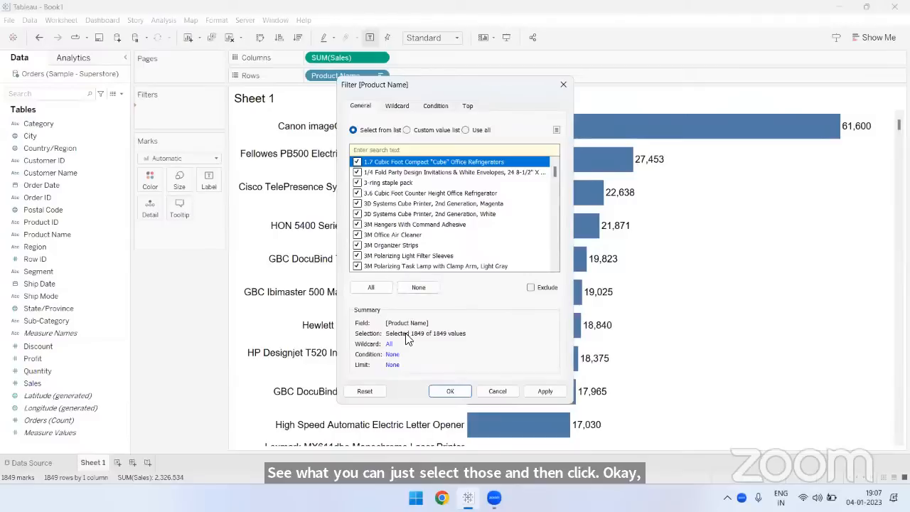
Step: Deselect all products in the filter, then include 3M Hangers With Command Adhesive, the 3.6 Cubic Foot office refrigerator and the 1/4 Fold Party Design Invitations
click(416, 287)
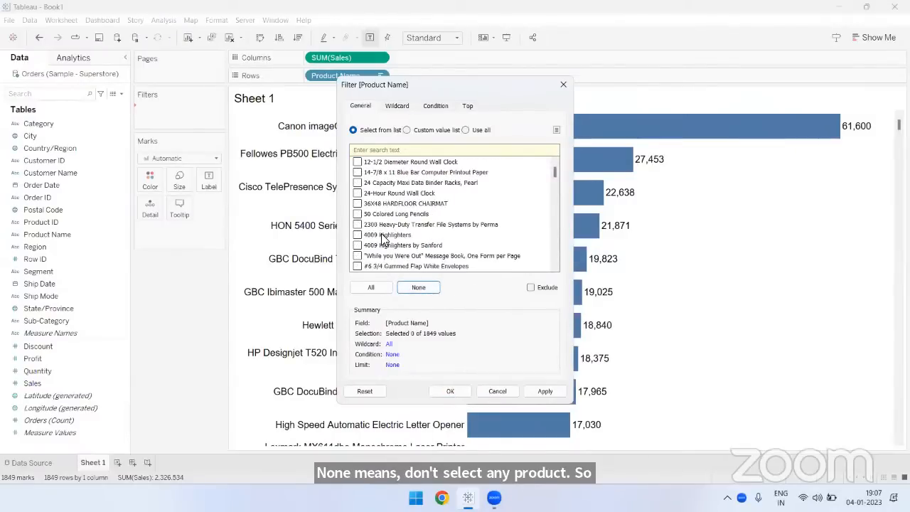
click(357, 224)
click(358, 193)
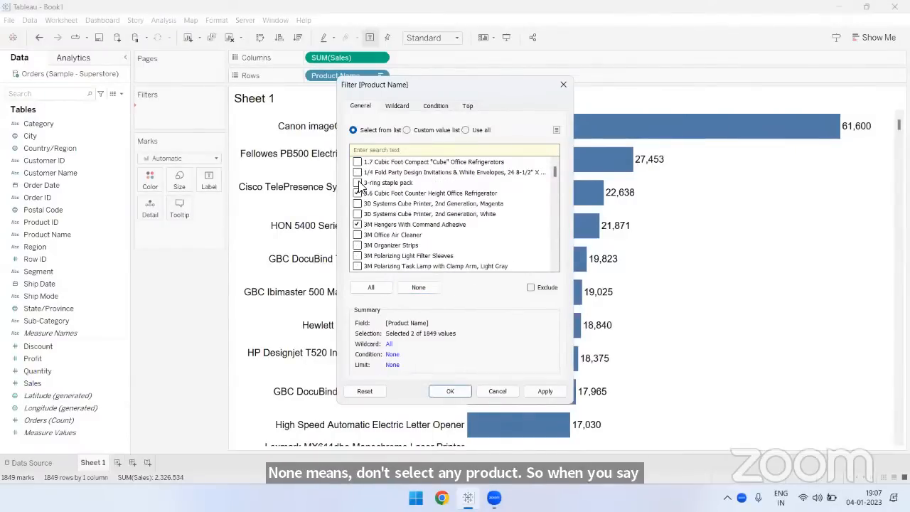
click(357, 172)
Step: Include 4009 Highlighters by Sanford, #6 3/4 Gummed Flap White Envelopes and Acco 6 Outlet Guardian Premium Plus Surge Suppressor, and apply the filter
scroll(364, 249, down, 6)
click(358, 245)
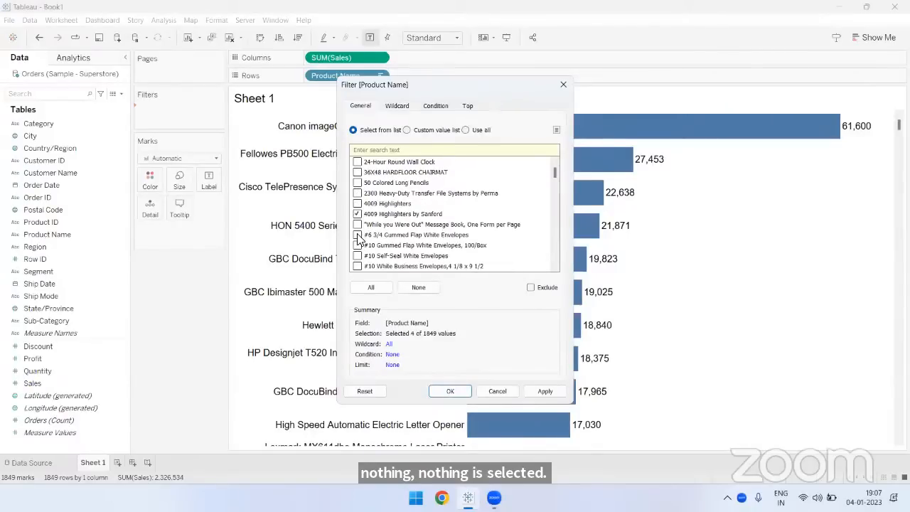
scroll(358, 253, down, 3)
click(357, 255)
click(358, 256)
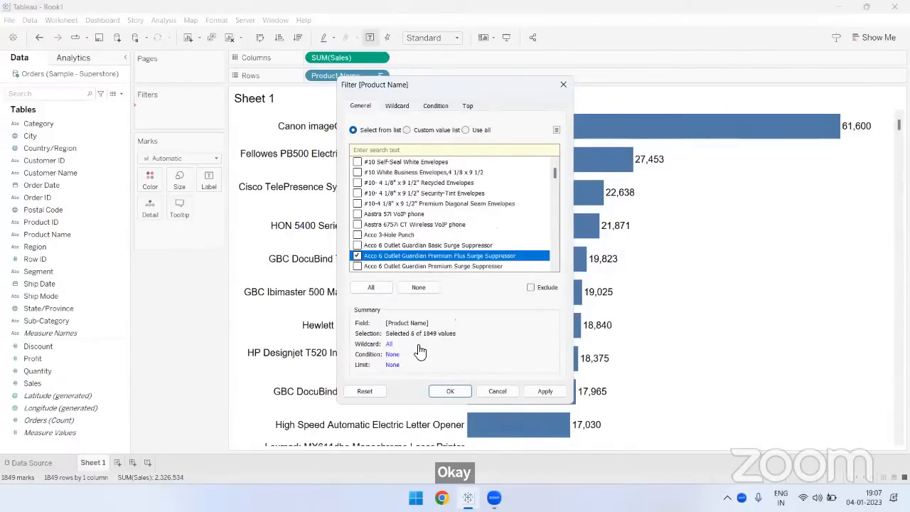
click(450, 392)
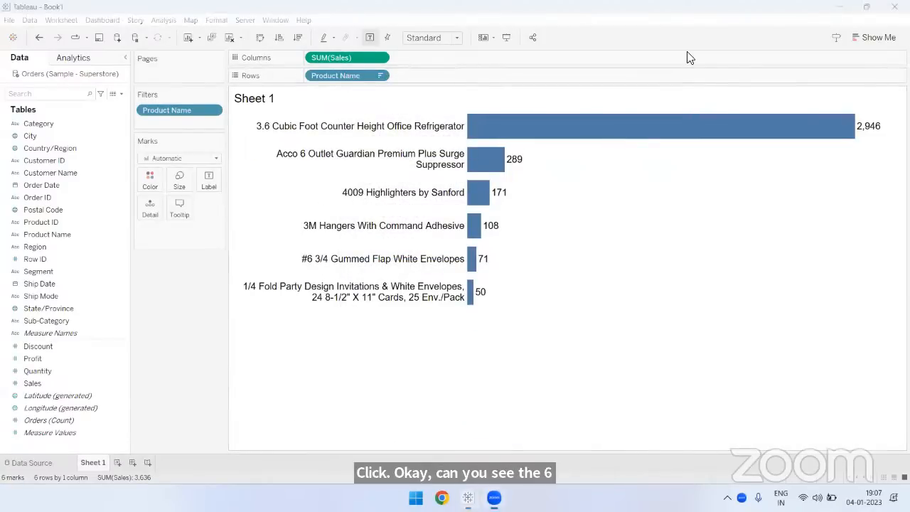
mouse_move(626, 204)
mouse_down()
mouse_move(629, 249)
mouse_move(650, 224)
mouse_move(694, 229)
mouse_move(699, 254)
mouse_up()
mouse_move(722, 220)
mouse_down()
mouse_move(742, 284)
mouse_move(734, 285)
mouse_up()
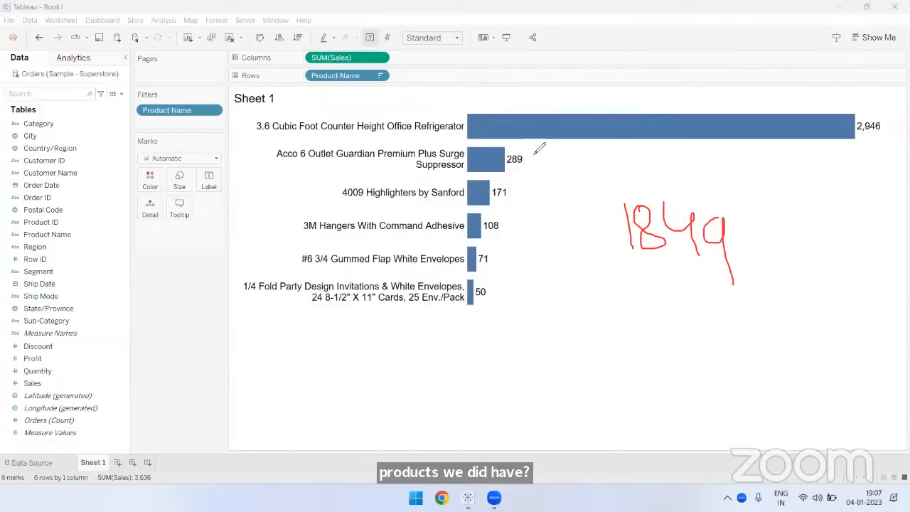
mouse_move(518, 150)
mouse_down()
mouse_move(549, 203)
mouse_move(538, 281)
mouse_up()
mouse_move(633, 290)
mouse_down()
mouse_move(591, 366)
mouse_move(584, 340)
mouse_up()
mouse_move(690, 275)
mouse_down()
mouse_move(641, 189)
mouse_move(734, 281)
mouse_move(683, 360)
mouse_up()
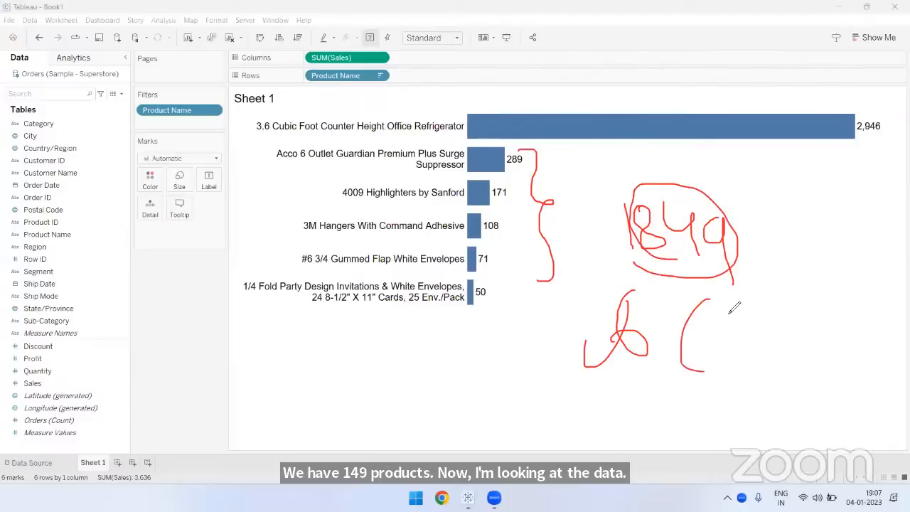
drag(728, 309, 733, 388)
drag(740, 322, 745, 361)
drag(769, 325, 795, 373)
mouse_move(804, 332)
mouse_down()
mouse_move(812, 341)
mouse_move(803, 380)
mouse_up()
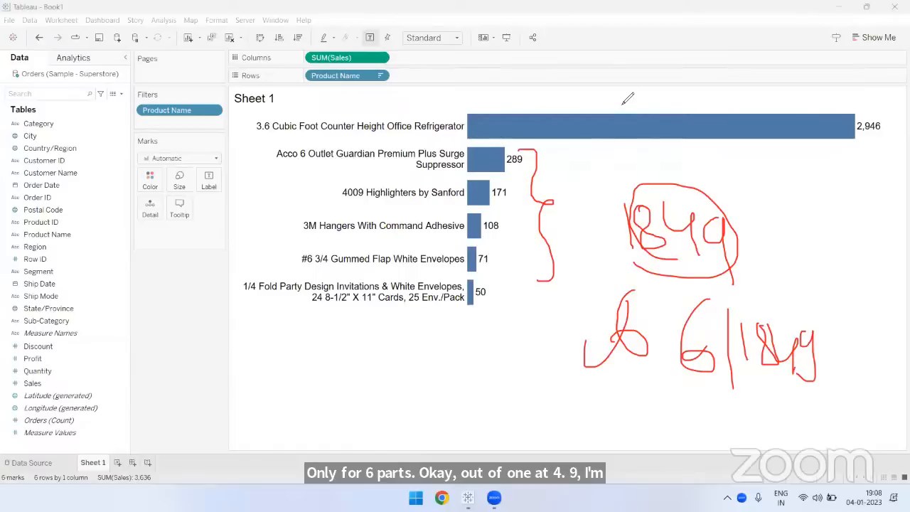
click(644, 248)
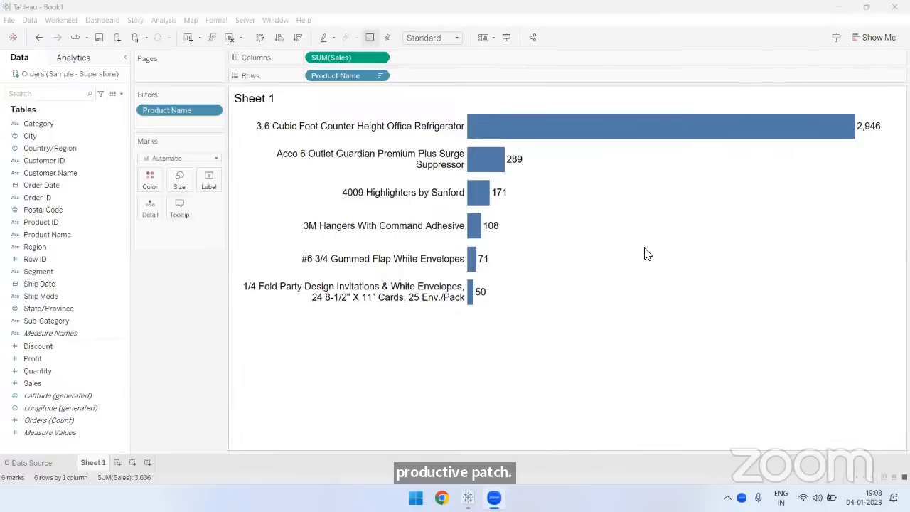
Step: Reopen the Product Name filter for editing, deselect all products and search the product list for Apple
right_click(192, 117)
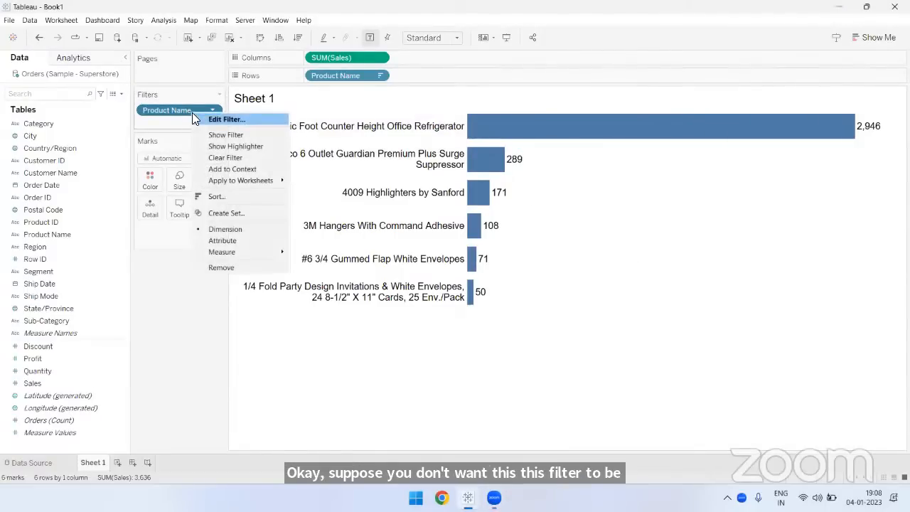
click(234, 122)
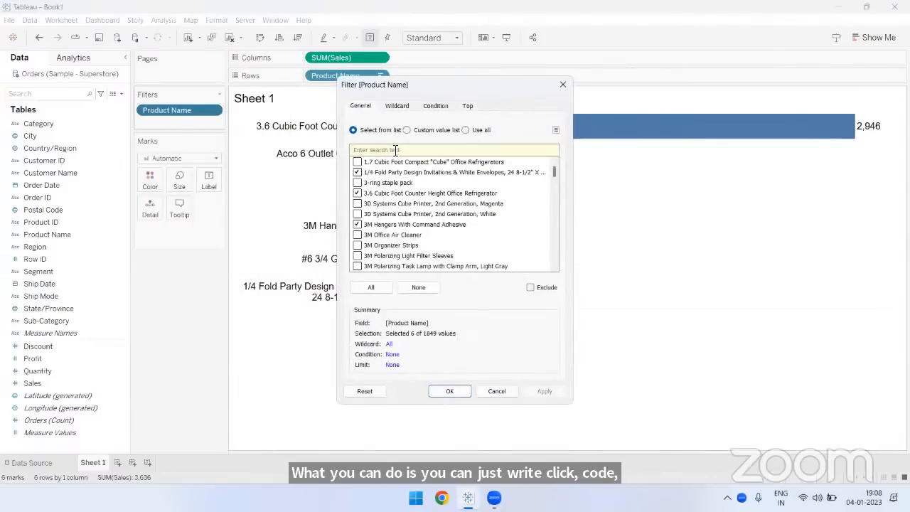
click(370, 287)
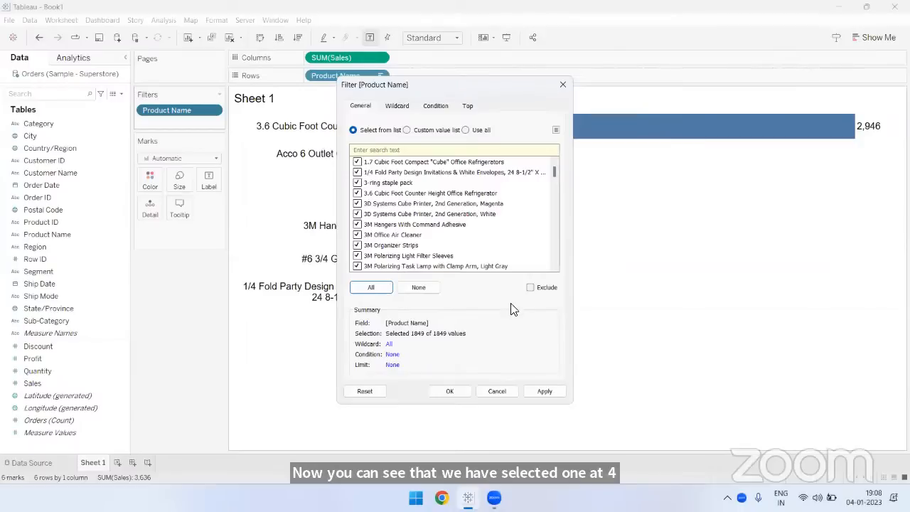
click(418, 288)
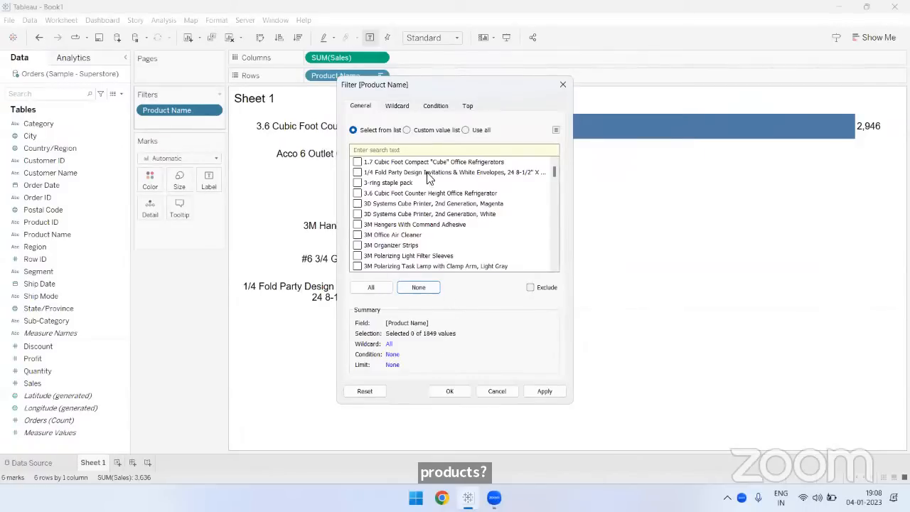
drag(422, 87, 558, 85)
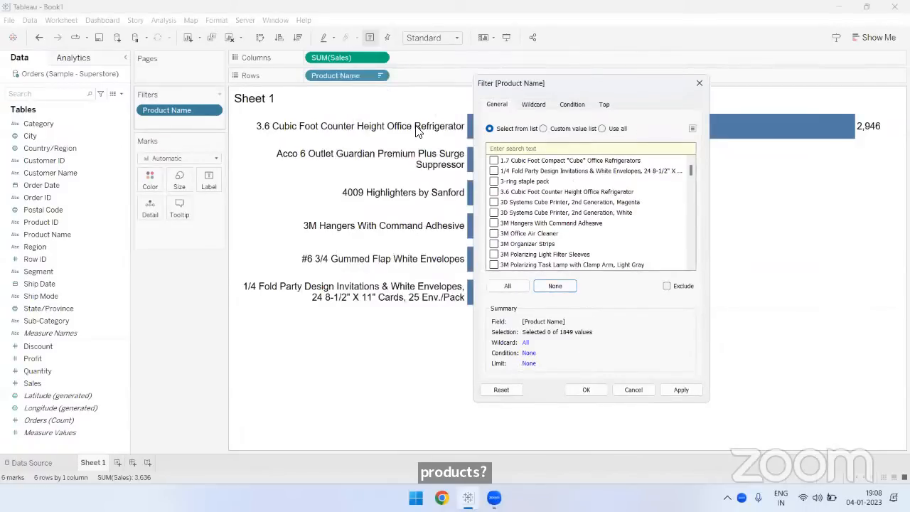
click(520, 150)
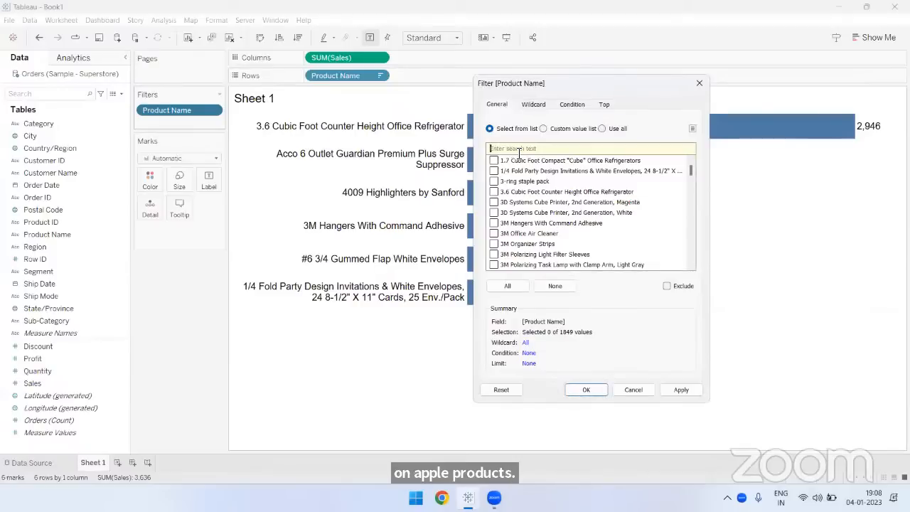
text(Apple)
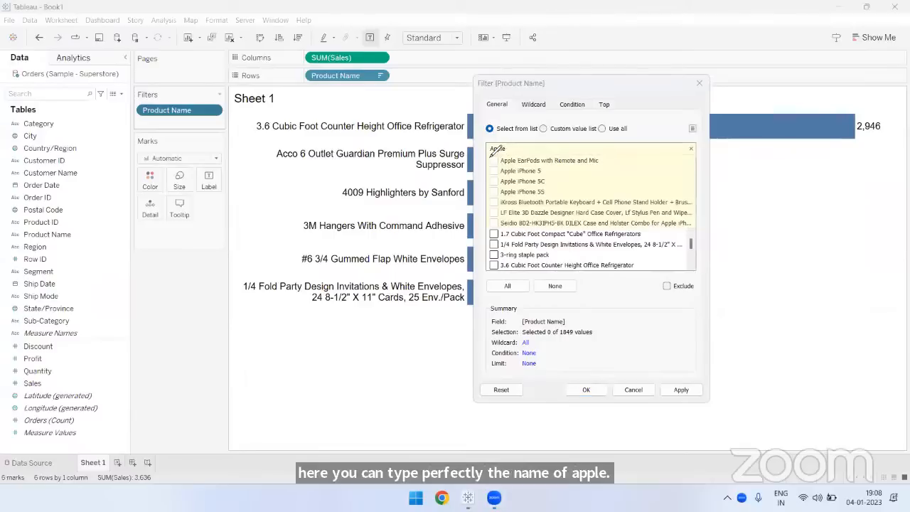
mouse_move(488, 152)
mouse_down()
mouse_move(507, 152)
mouse_move(514, 163)
mouse_up()
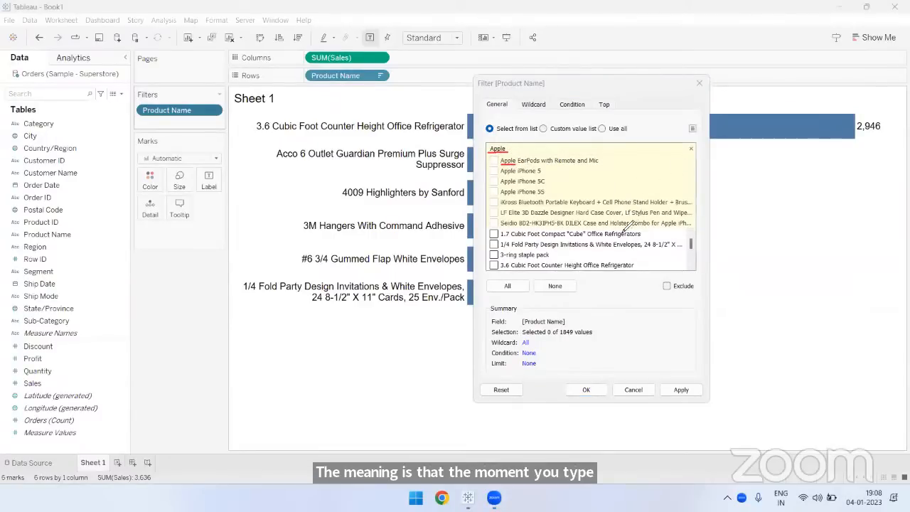
drag(501, 205, 690, 205)
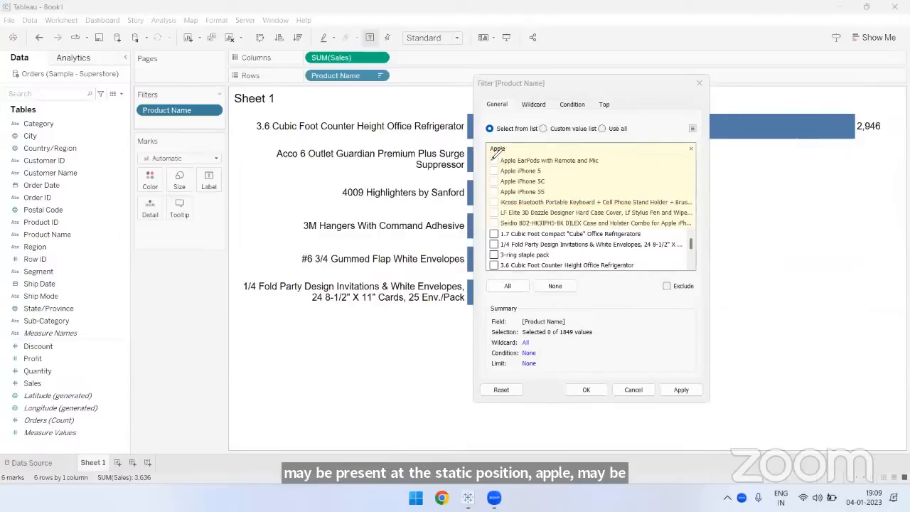
drag(489, 153, 517, 154)
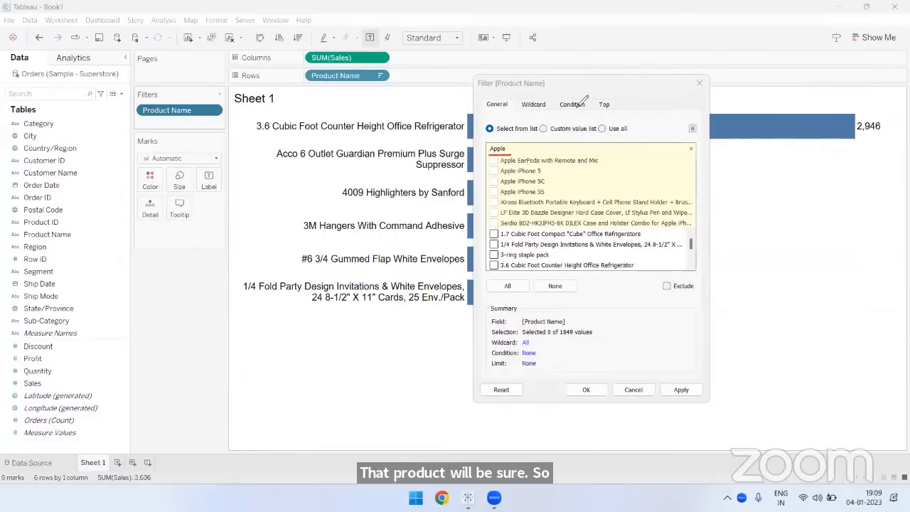
drag(602, 153, 606, 234)
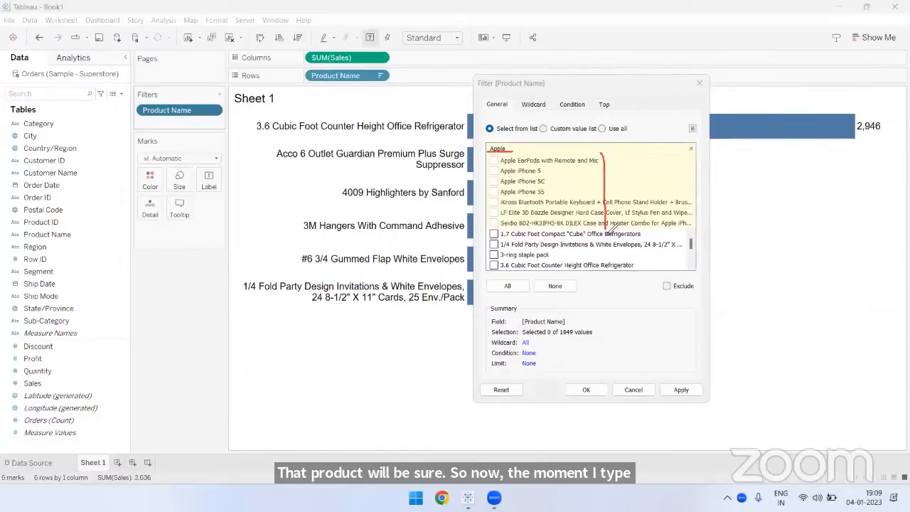
mouse_move(498, 286)
mouse_down()
mouse_move(503, 298)
mouse_move(519, 276)
mouse_up()
drag(496, 158, 495, 226)
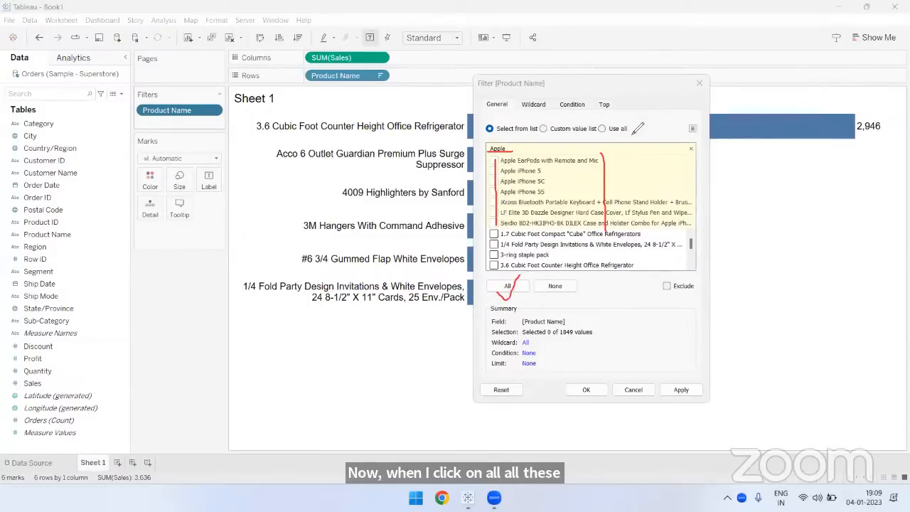
key(Escape)
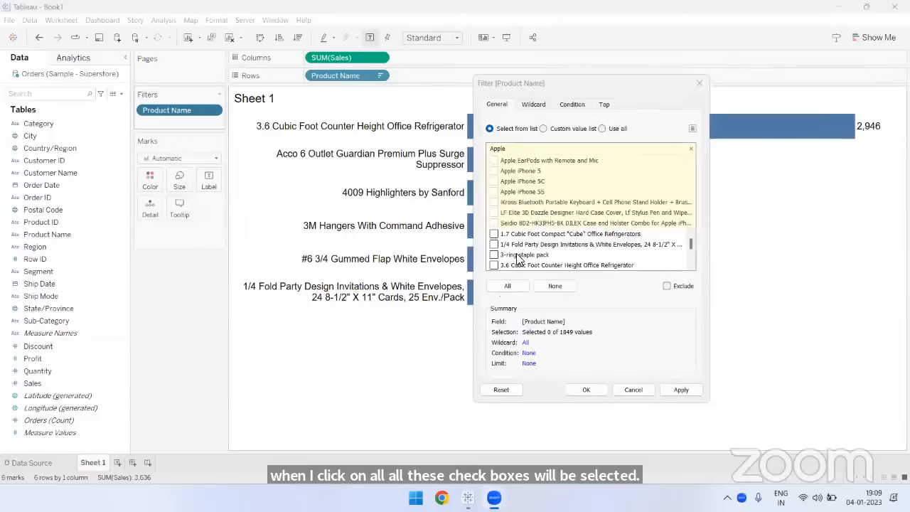
Step: Include all products matching the Apple search and apply the Product Name filter
click(509, 288)
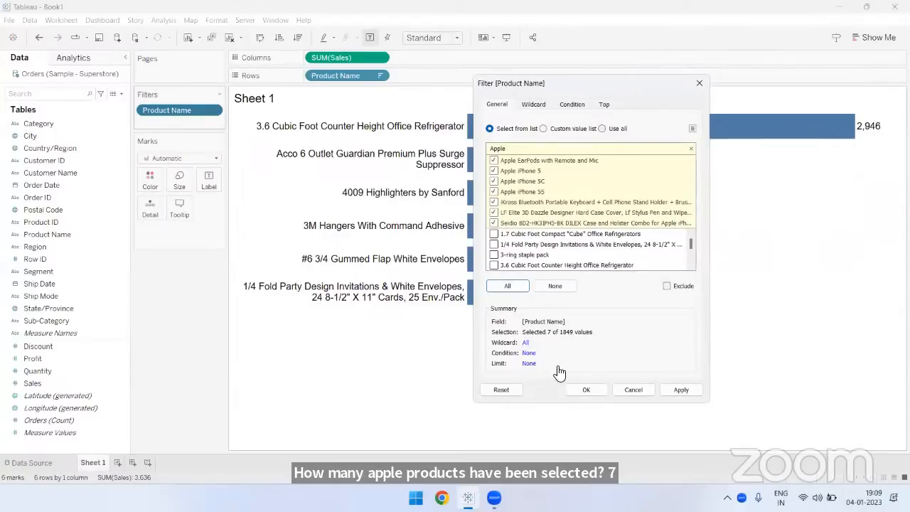
click(586, 390)
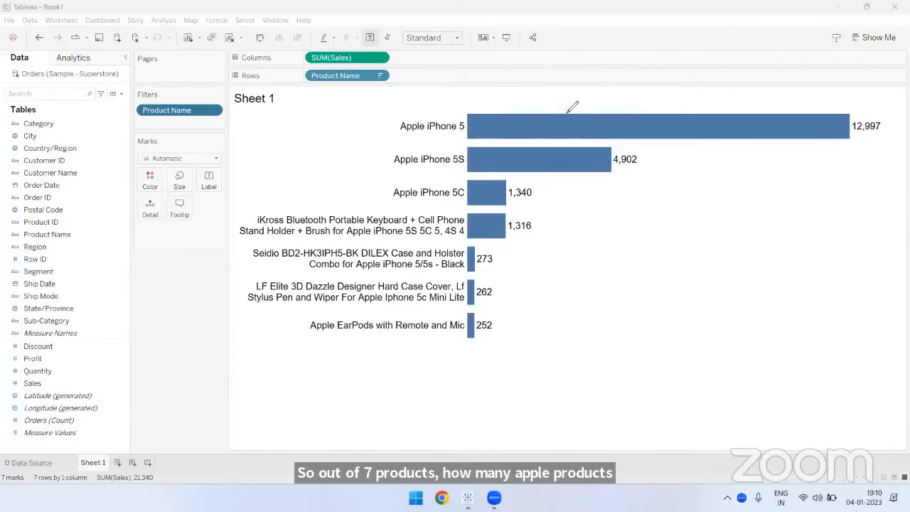
click(391, 126)
click(382, 161)
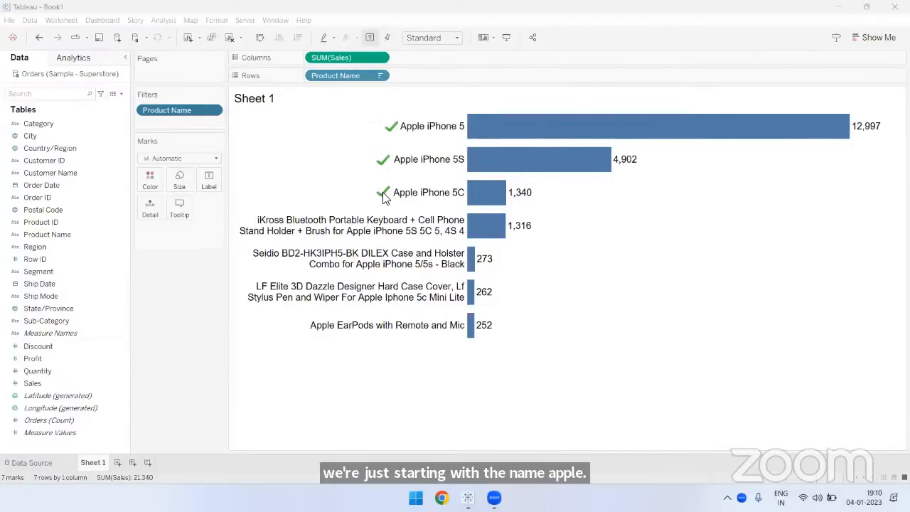
click(299, 327)
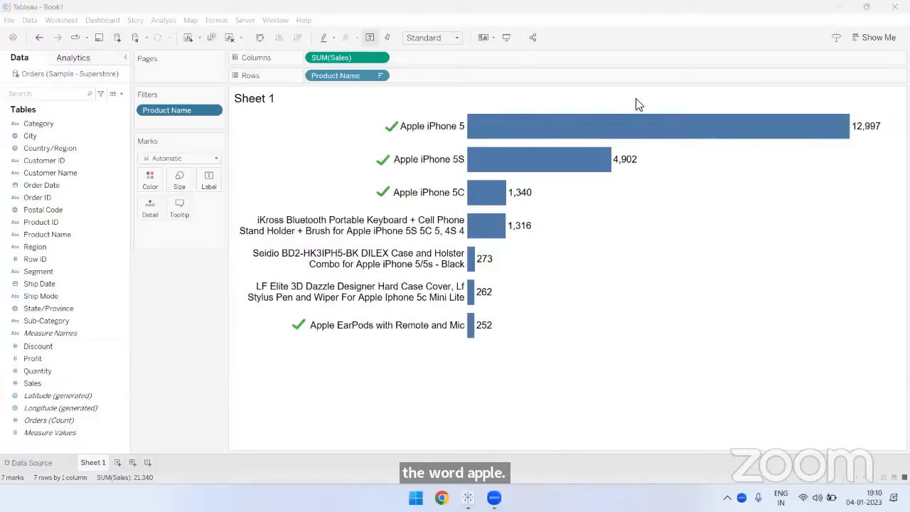
Step: Reopen the Product Name filter for editing and select all products in its general list
right_click(167, 108)
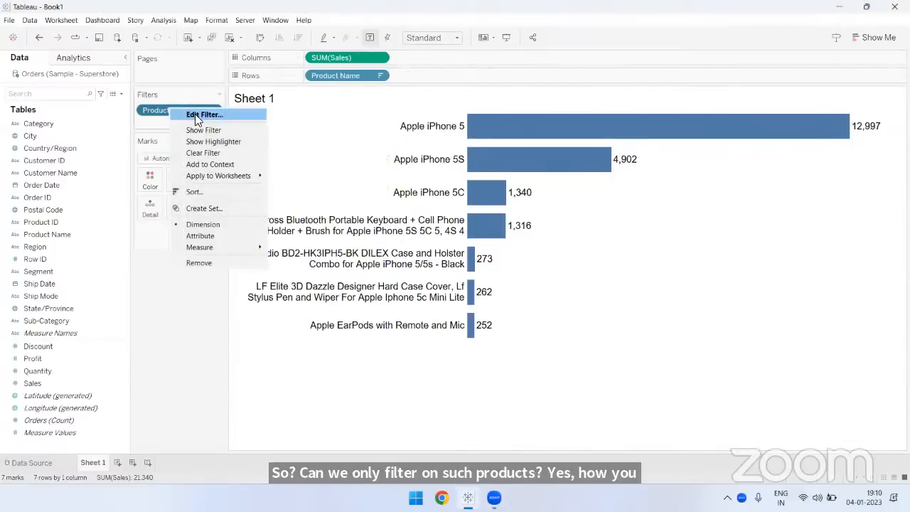
click(199, 116)
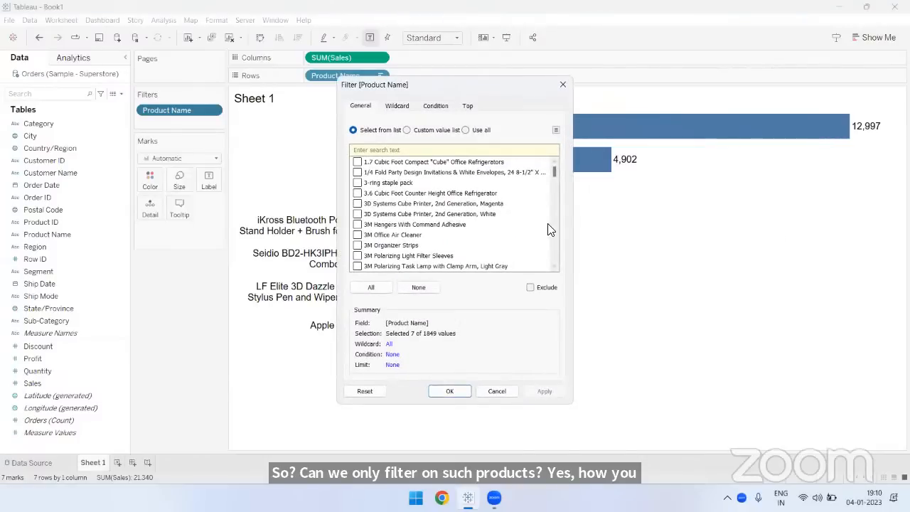
click(367, 288)
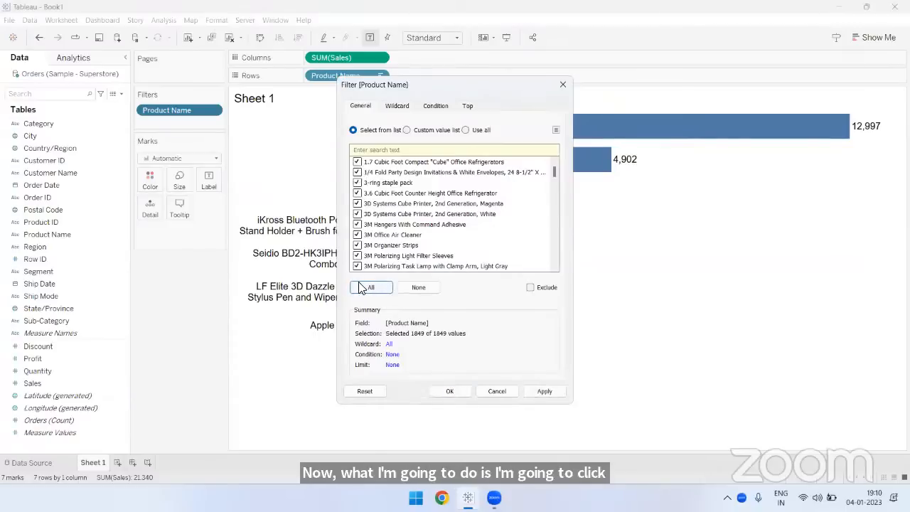
Step: Set the Product Name filter's wildcard match value to Apple
click(397, 106)
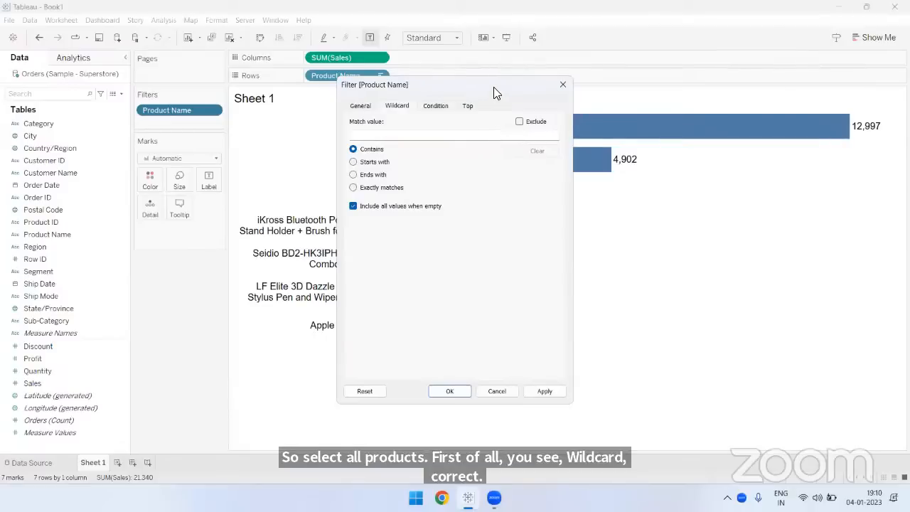
drag(493, 87, 646, 79)
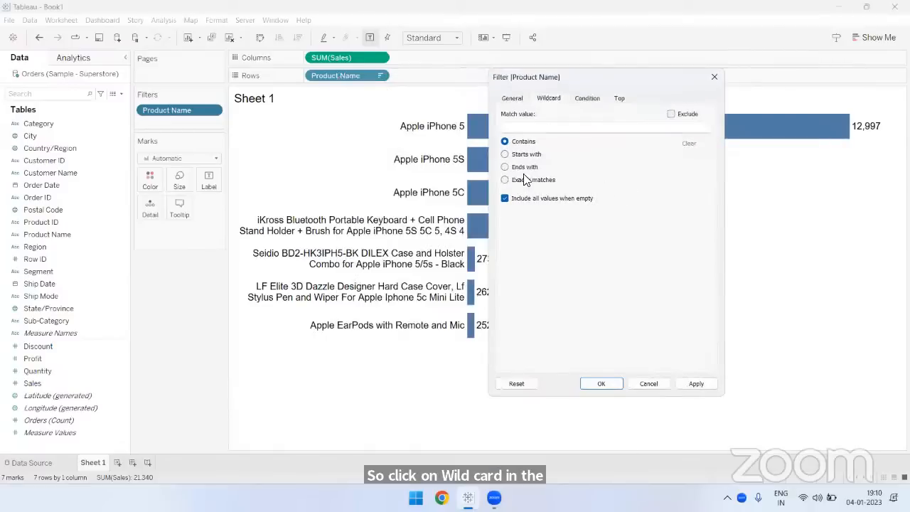
click(523, 128)
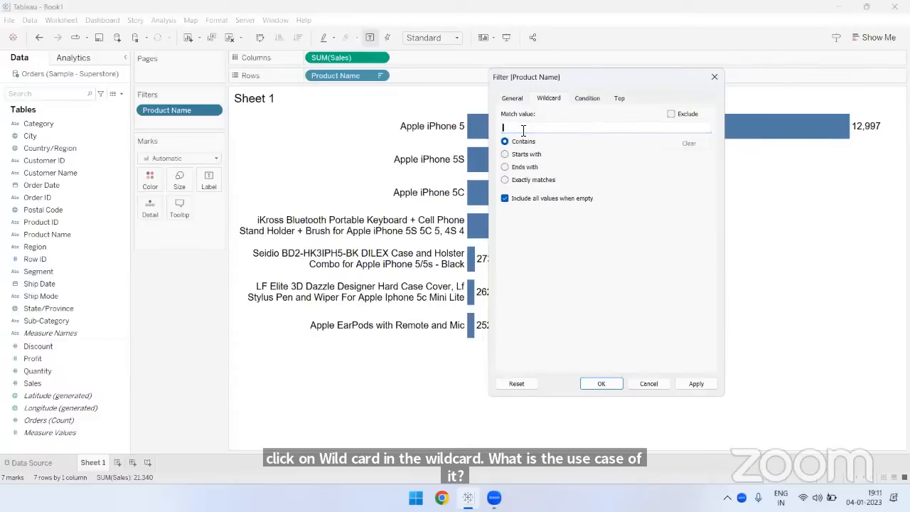
text(A)
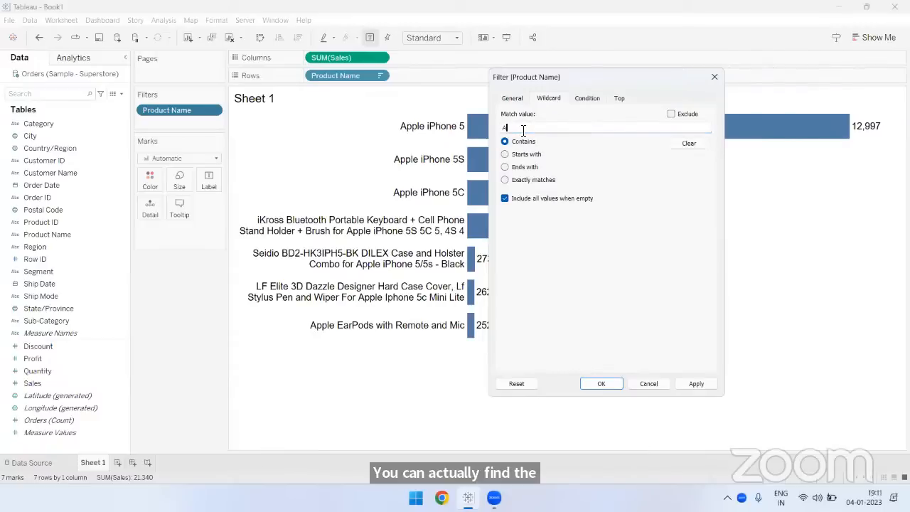
text(pple)
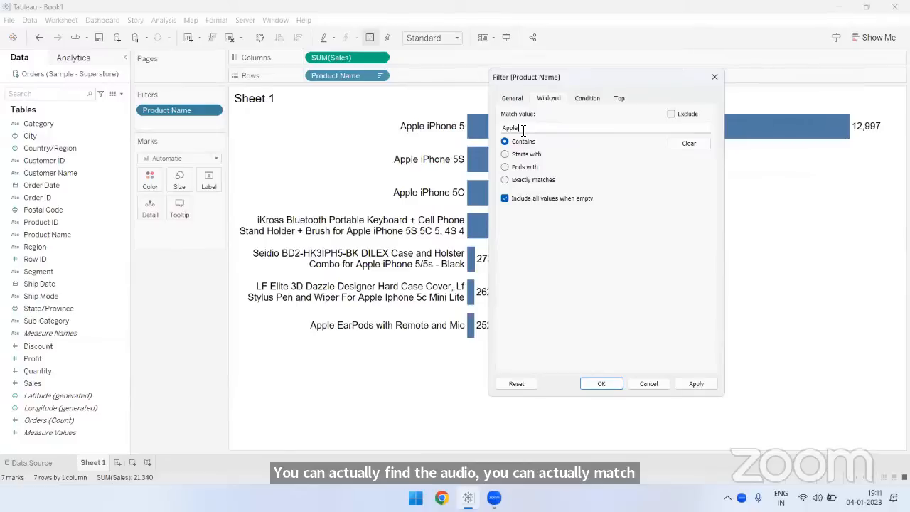
drag(523, 130, 502, 129)
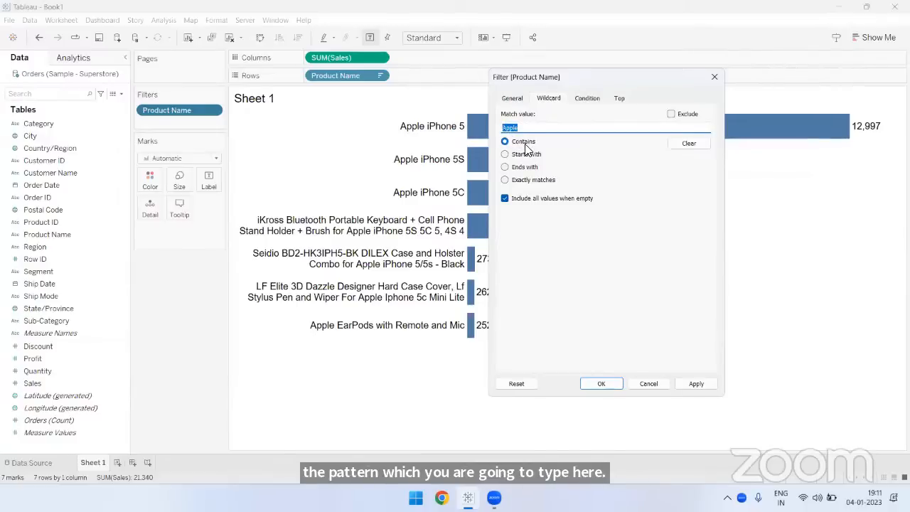
click(523, 128)
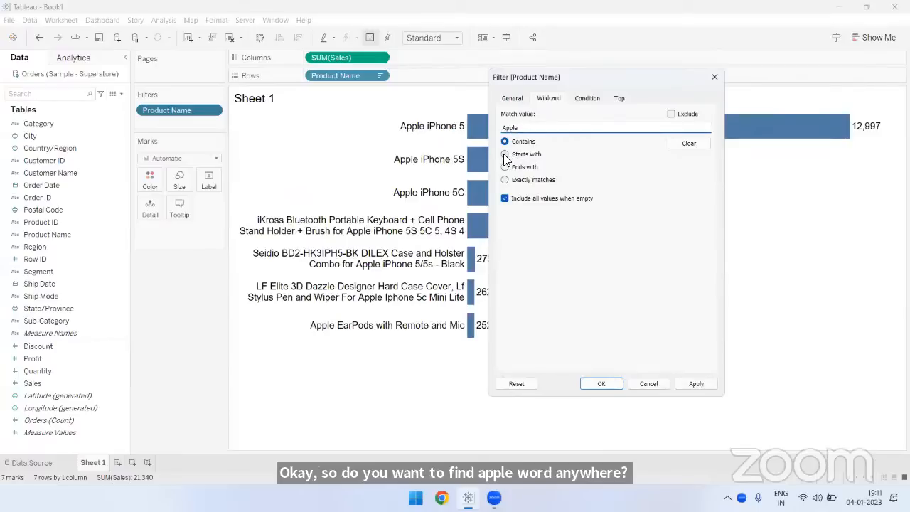
Step: Try the Starts with, Ends with and Exactly matches options for the Apple wildcard
click(505, 155)
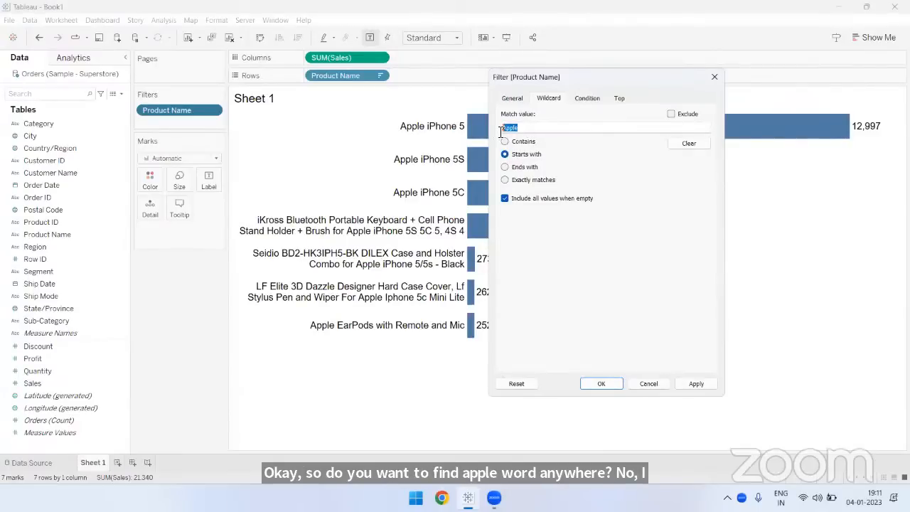
click(529, 128)
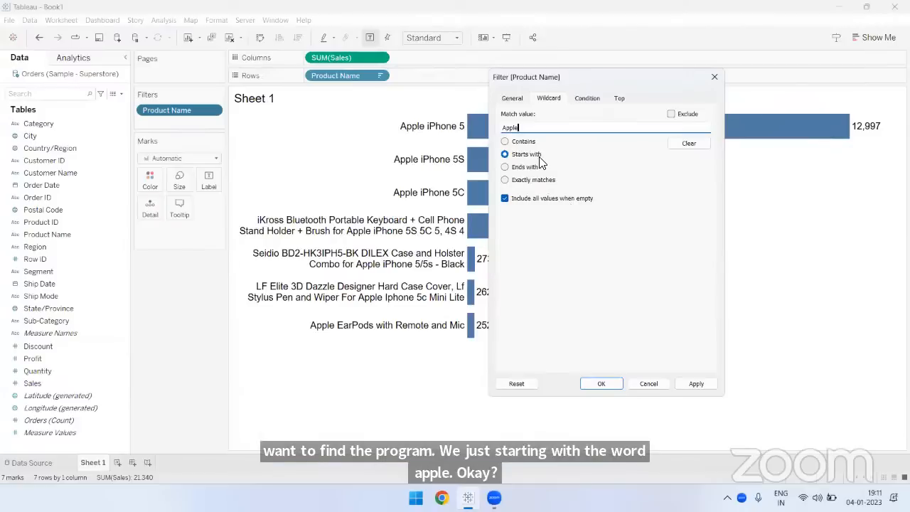
drag(514, 127, 503, 127)
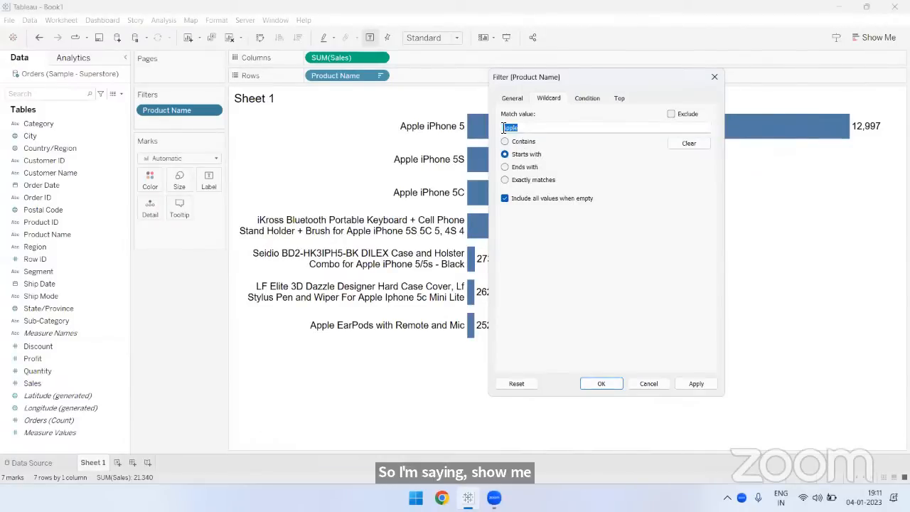
click(536, 127)
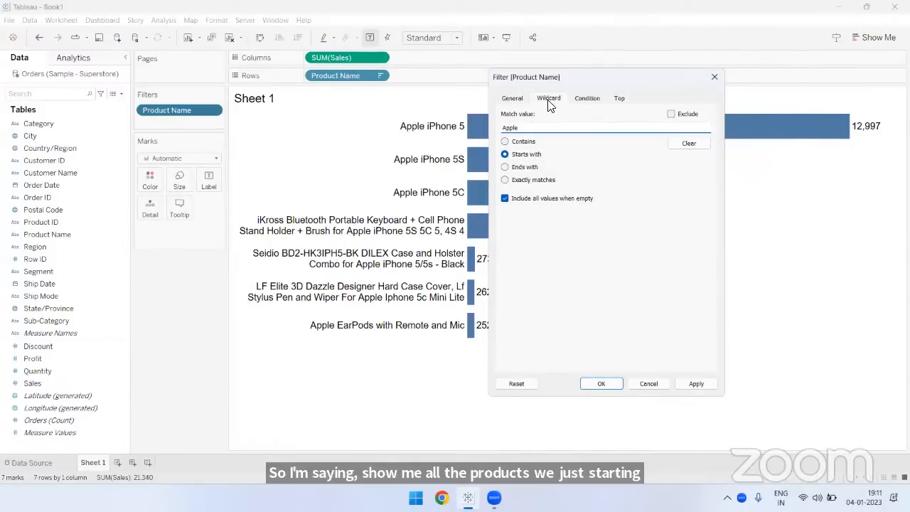
click(525, 168)
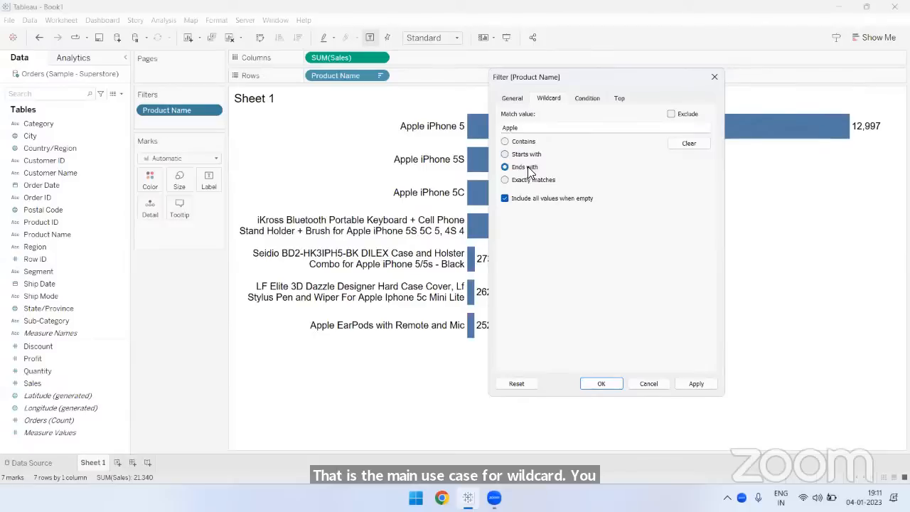
click(506, 181)
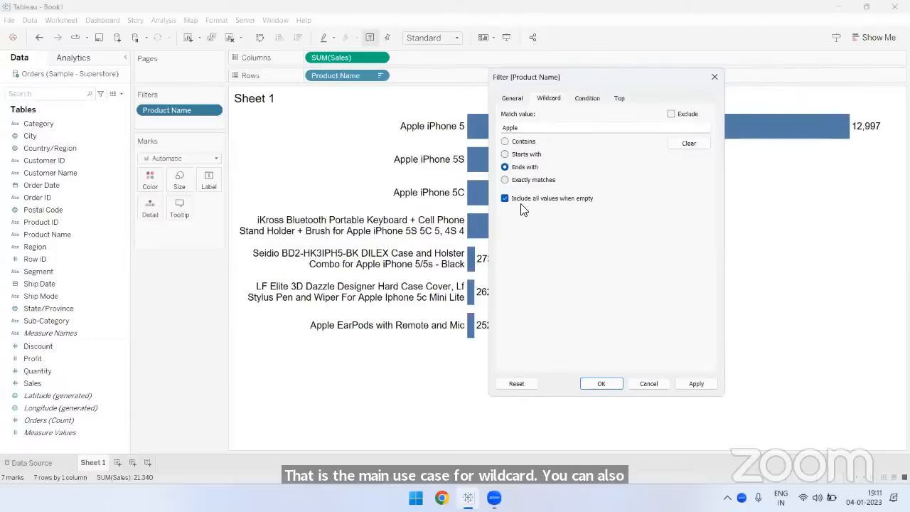
drag(520, 128, 503, 127)
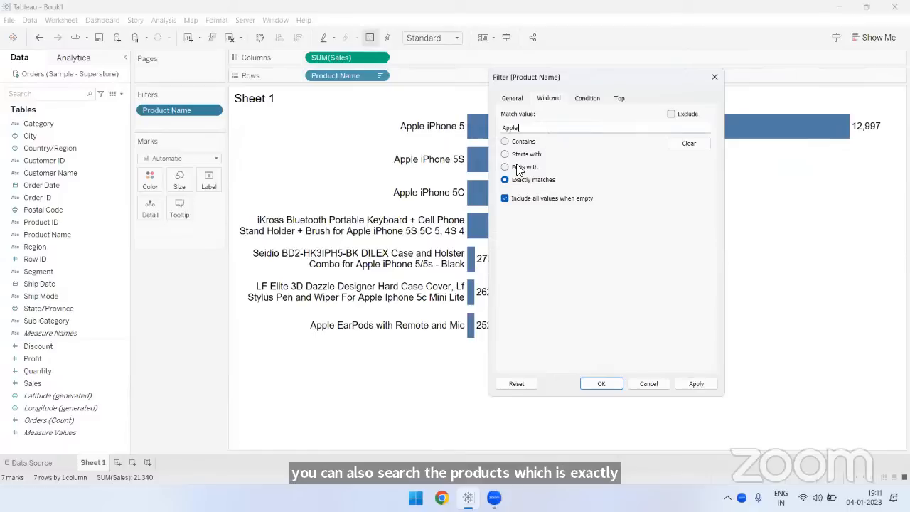
Step: Set the wildcard to match product names that start with Apple and apply the filter
click(506, 154)
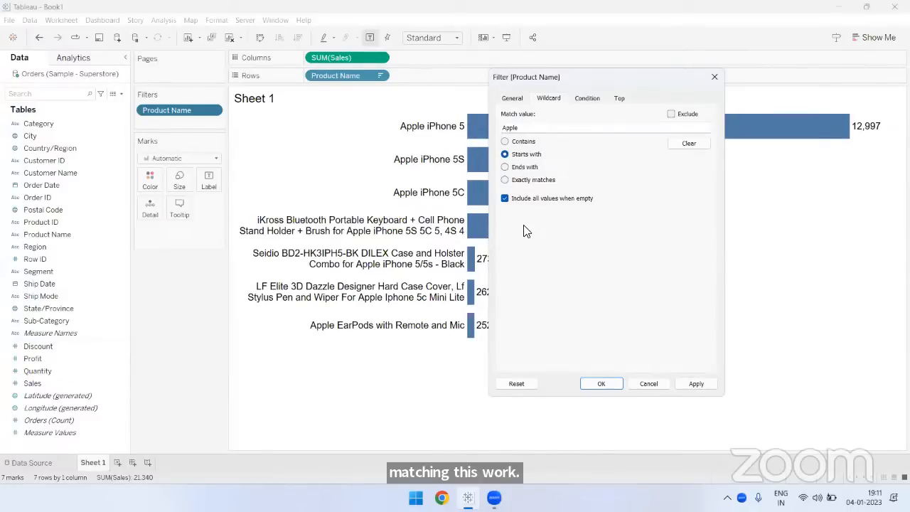
click(521, 128)
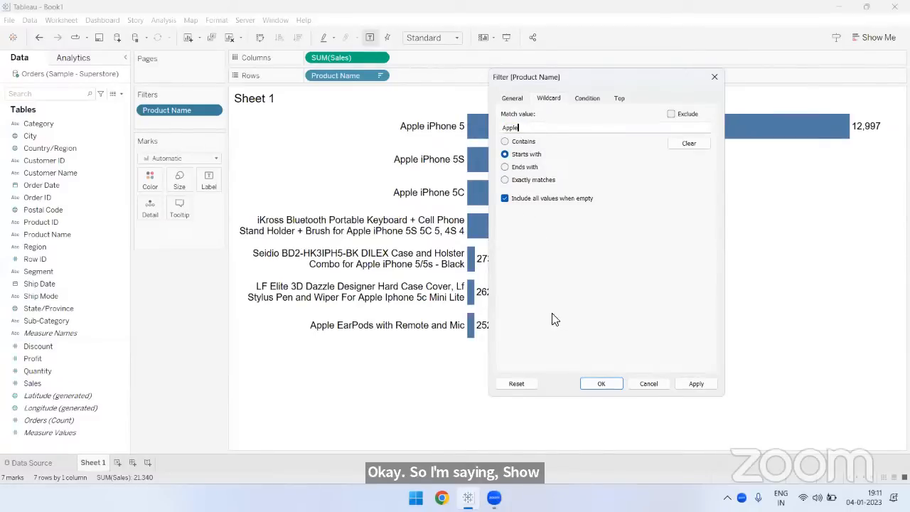
click(601, 383)
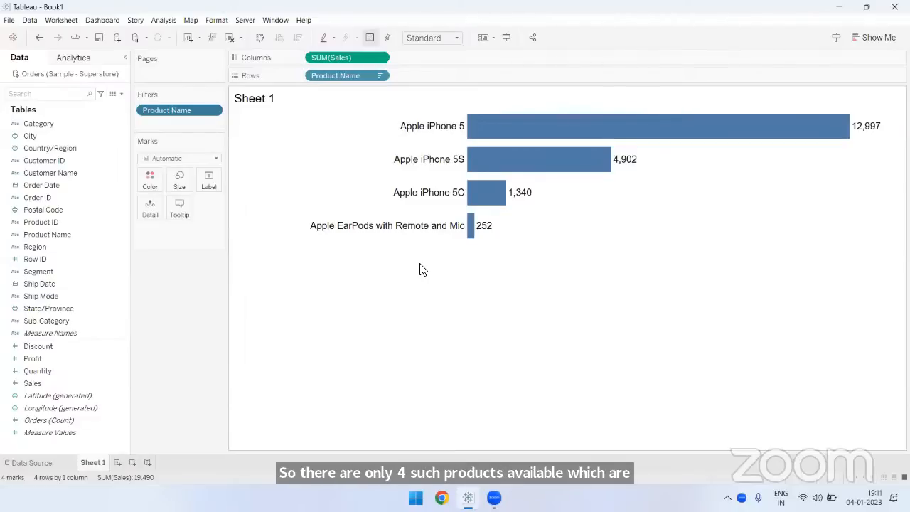
Step: Reopen the Product Name filter for editing, clear its wildcard match and return to the general product list
right_click(198, 111)
click(211, 117)
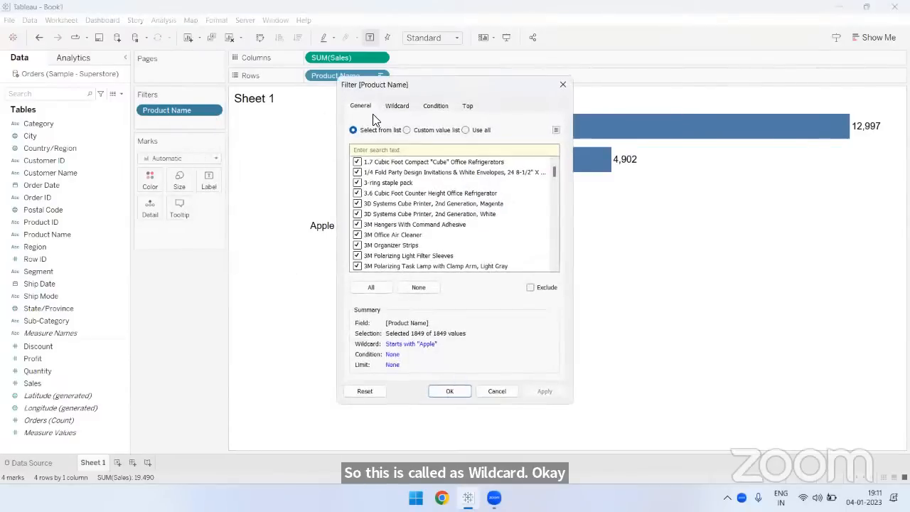
click(397, 107)
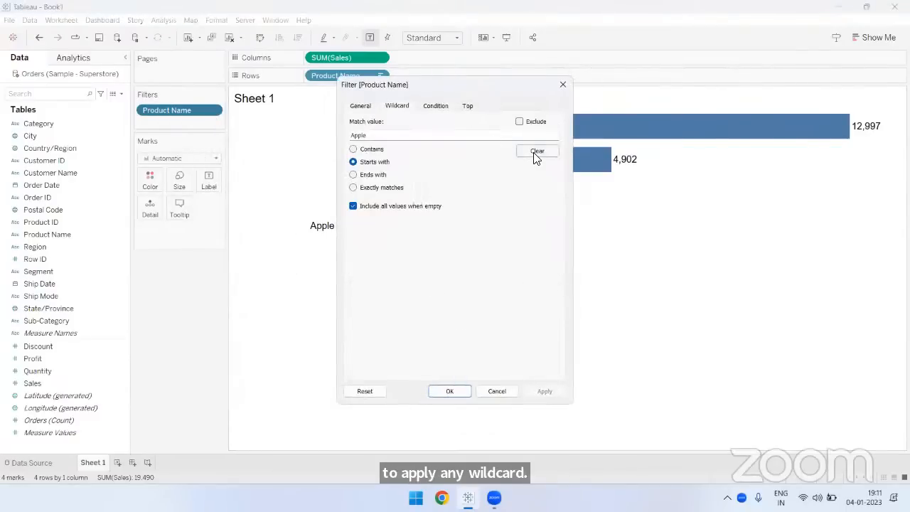
click(537, 151)
click(360, 106)
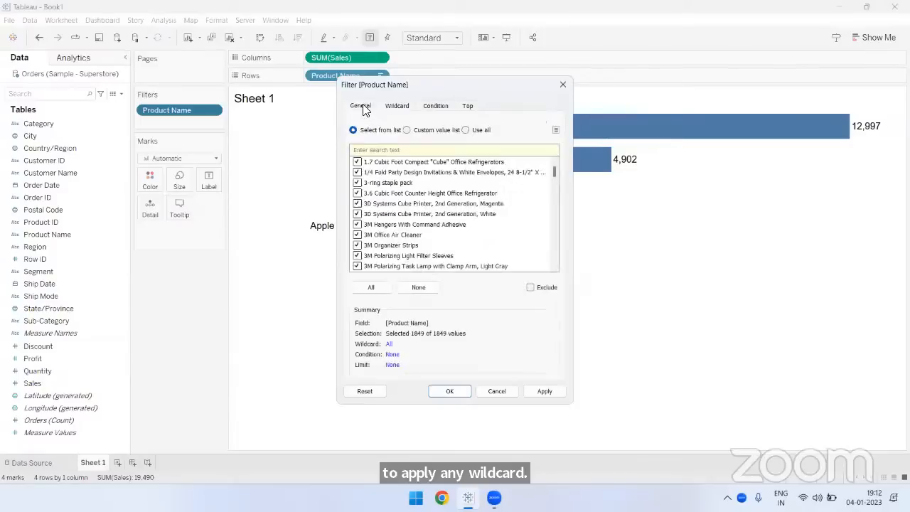
Step: Deselect all products, search the product list for Apple and select all matching products
click(420, 286)
click(406, 150)
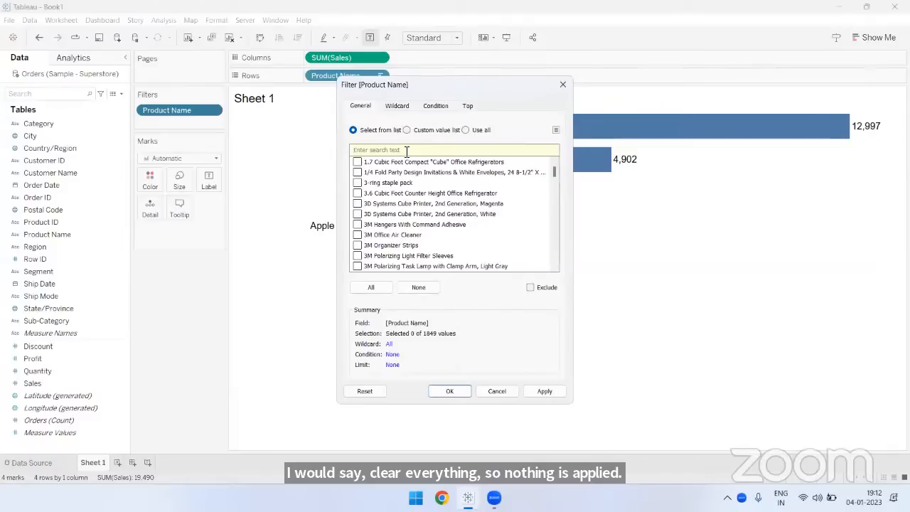
text(Apple)
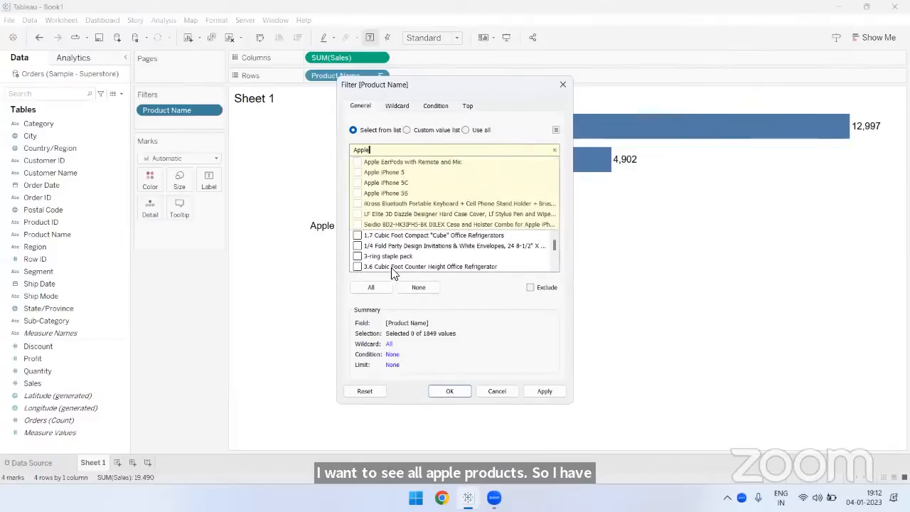
click(373, 286)
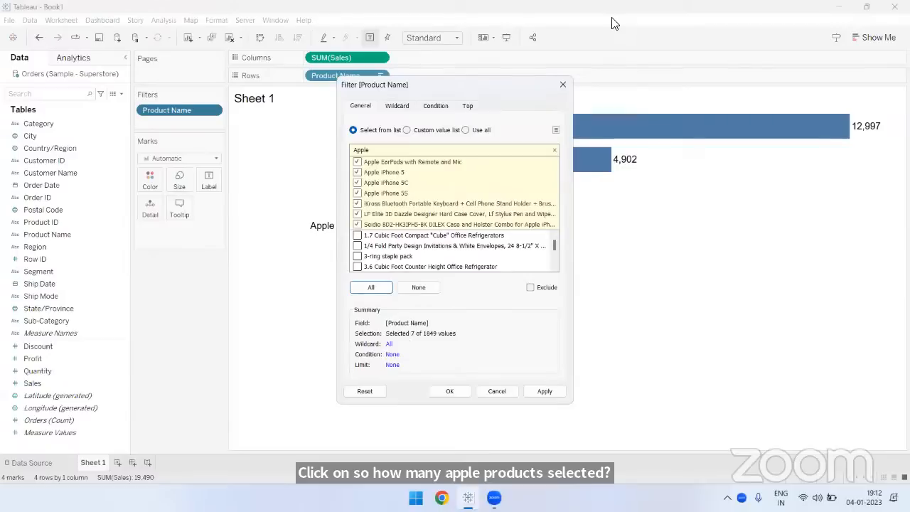
click(711, 184)
drag(721, 164, 720, 209)
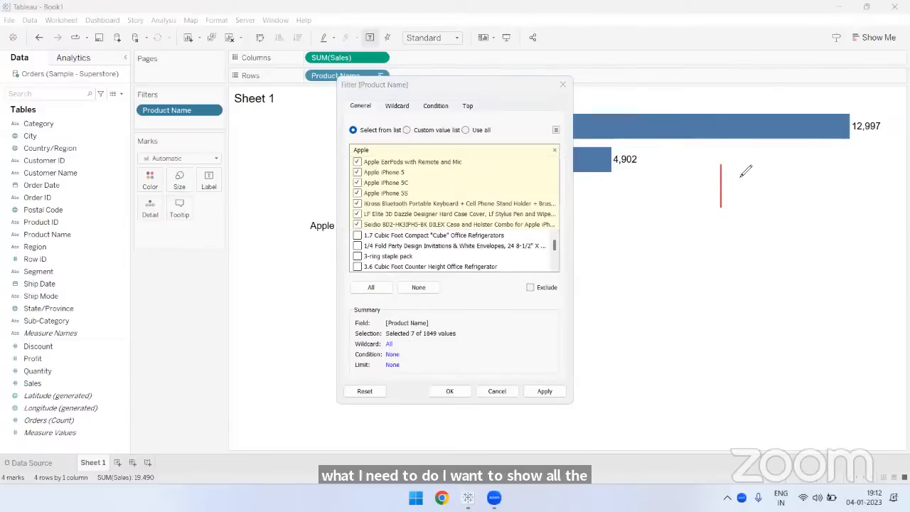
mouse_move(751, 171)
mouse_down()
mouse_move(760, 212)
mouse_move(749, 174)
mouse_move(807, 193)
mouse_move(796, 217)
mouse_up()
drag(817, 172, 823, 296)
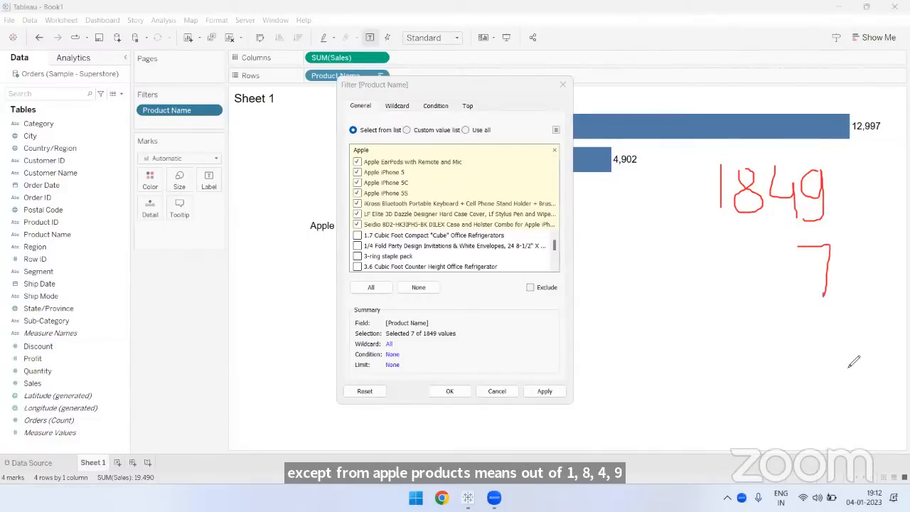
drag(655, 231, 702, 231)
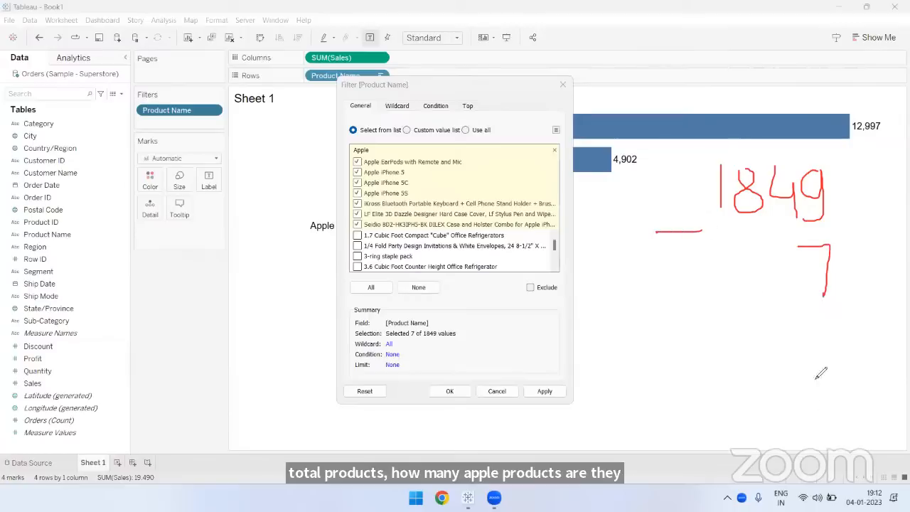
drag(688, 307, 760, 307)
mouse_move(884, 301)
mouse_down()
mouse_move(759, 307)
mouse_move(767, 355)
mouse_move(790, 334)
mouse_move(808, 352)
mouse_move(816, 381)
mouse_up()
mouse_move(830, 328)
mouse_down()
mouse_move(832, 365)
mouse_move(883, 353)
mouse_up()
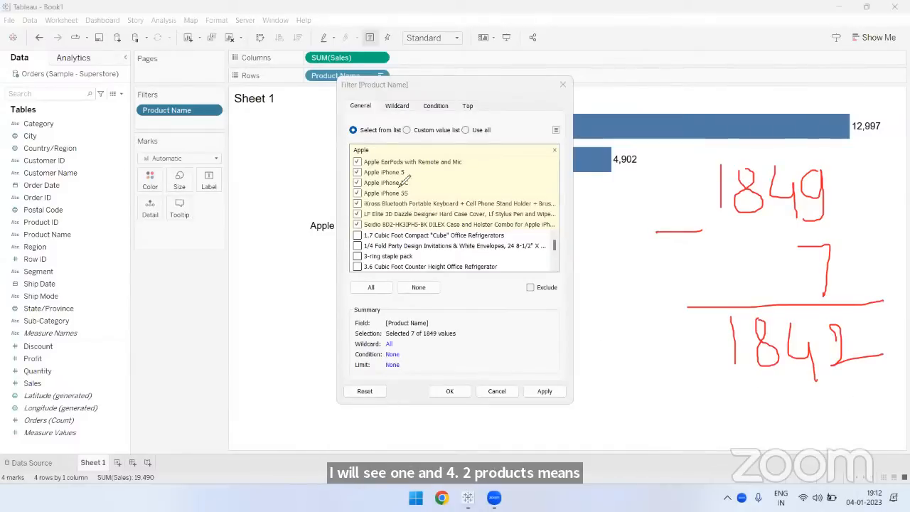
mouse_move(398, 171)
mouse_down()
mouse_move(429, 224)
mouse_move(407, 199)
mouse_move(378, 238)
mouse_up()
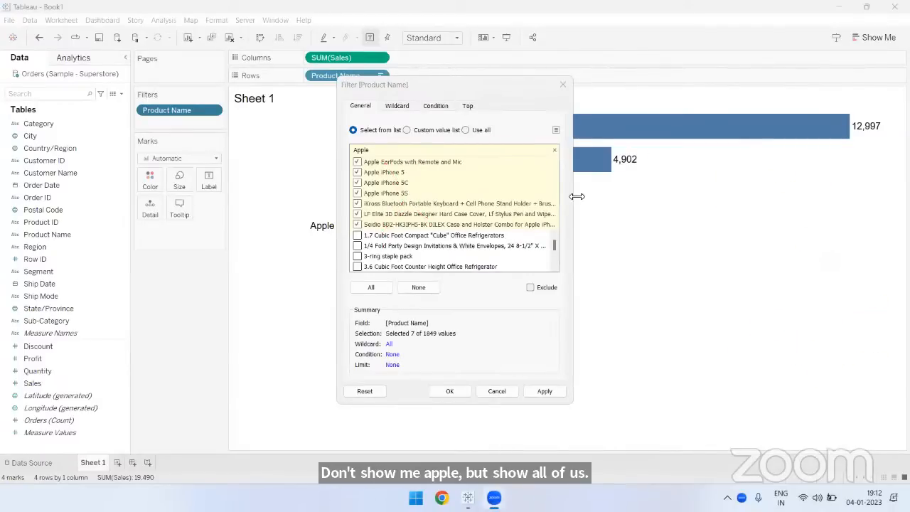
Step: Clear the Apple search and deselect all products in the Product Name filter
click(553, 150)
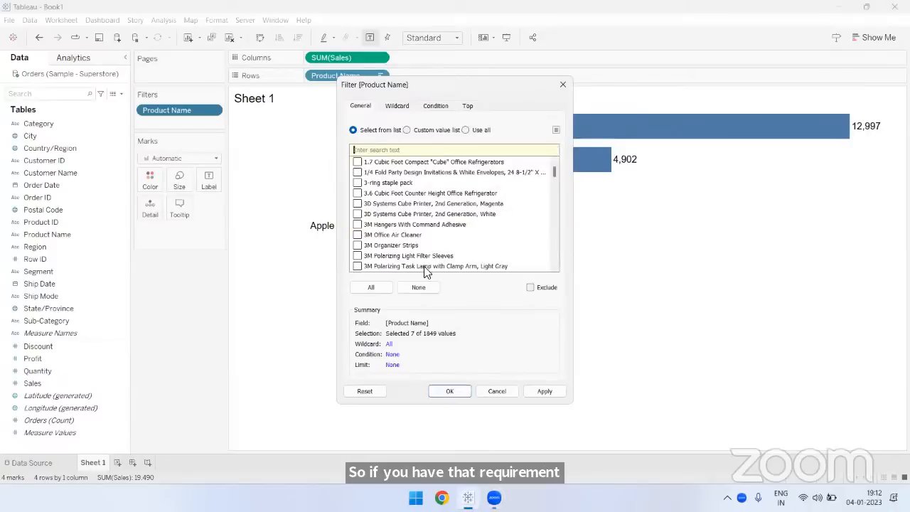
click(419, 287)
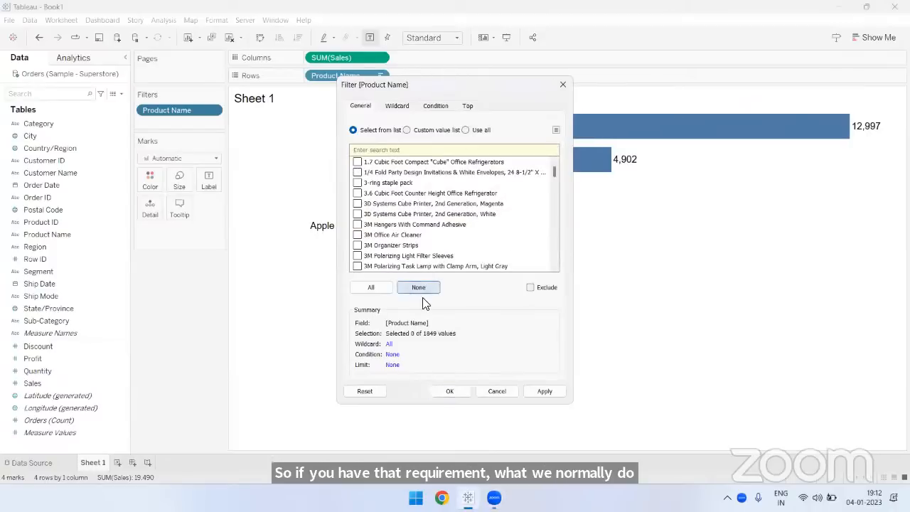
click(374, 287)
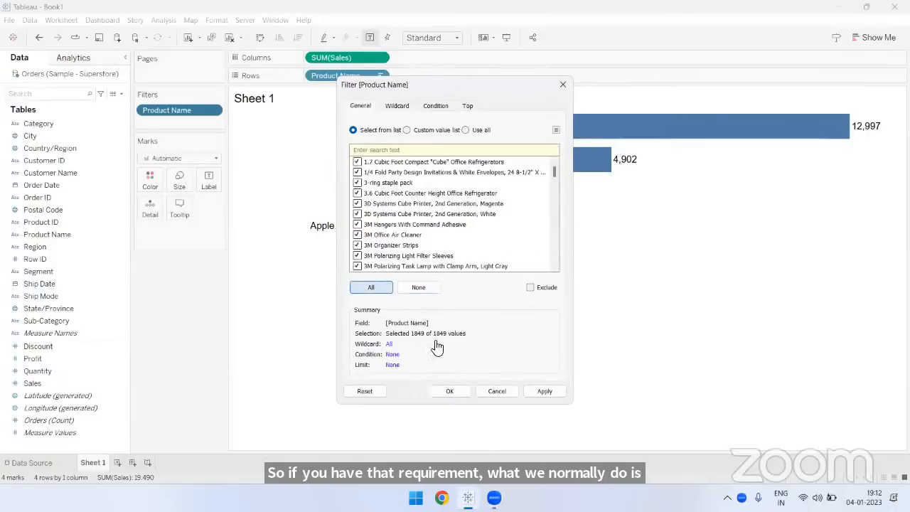
click(416, 288)
Step: Search the product list for Apple, select all matching products and switch the selection to Exclude
click(398, 150)
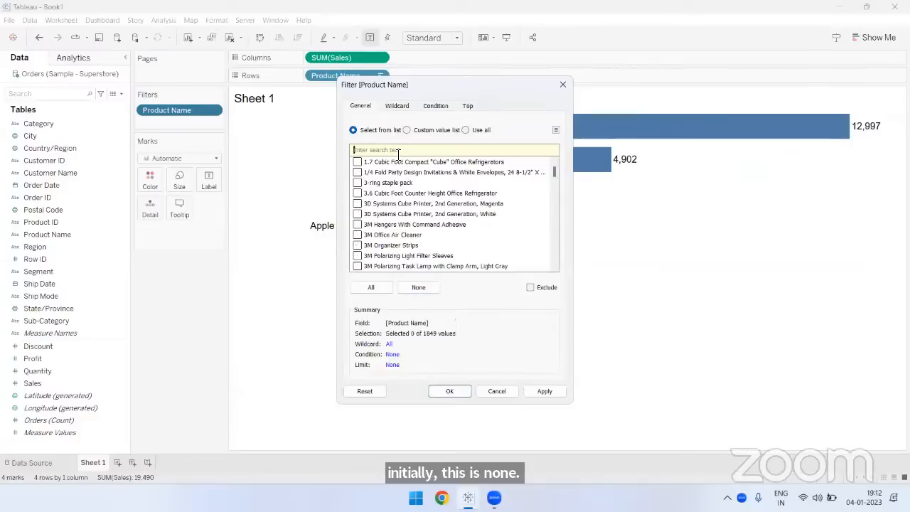
text(Apple)
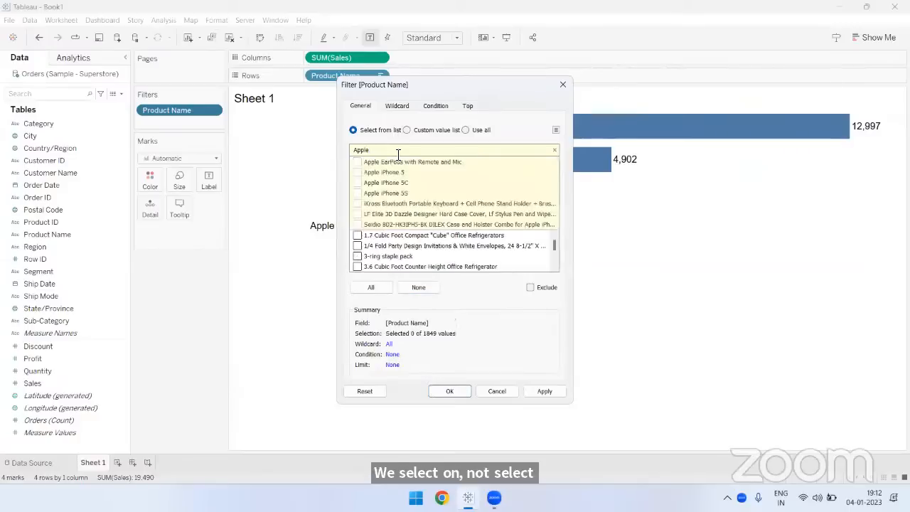
click(370, 288)
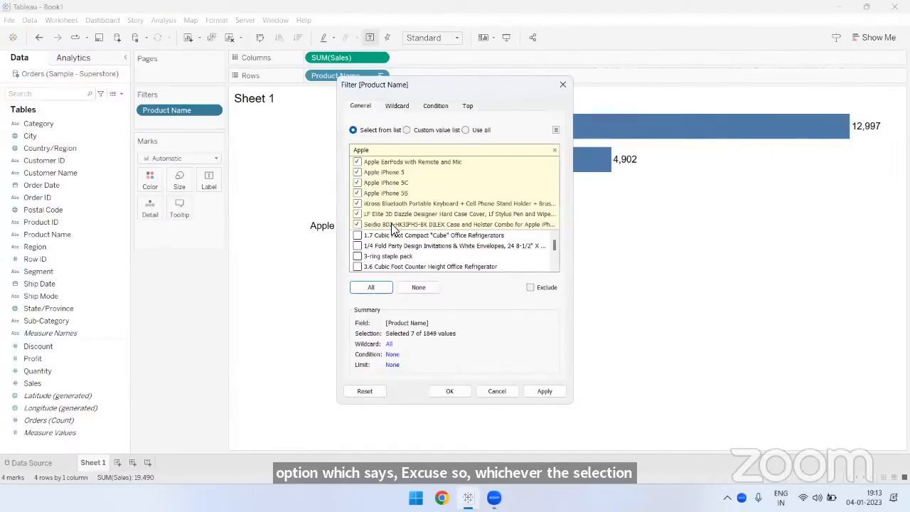
click(530, 287)
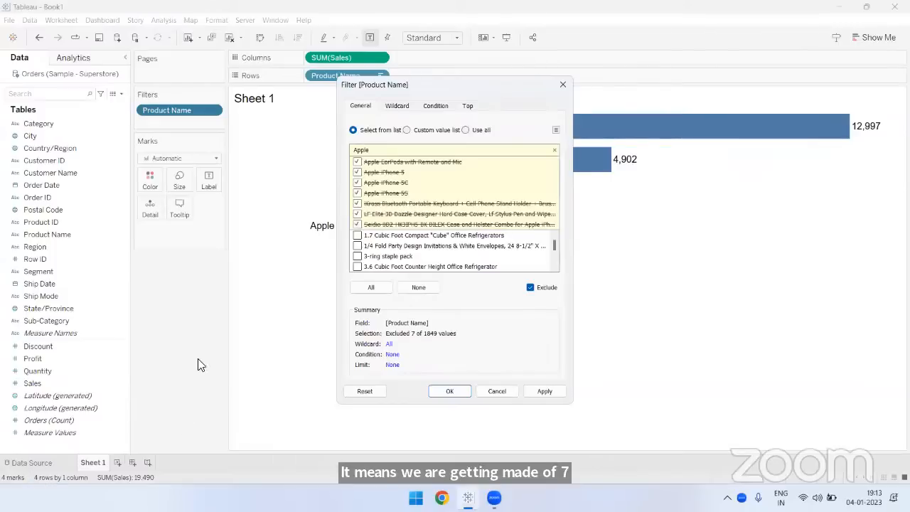
Step: Apply the Apple exclusion, and reset the Product Name filter to include all products with Exclude turned off
click(448, 391)
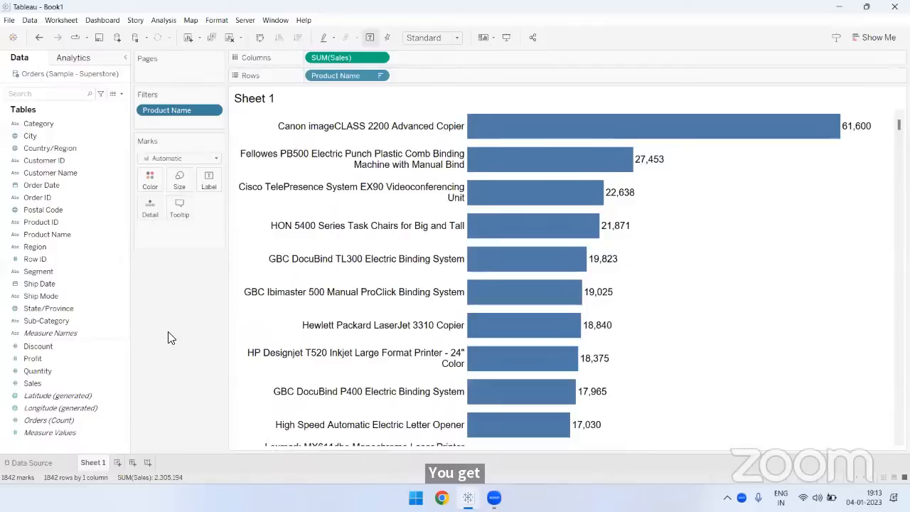
right_click(175, 111)
click(194, 122)
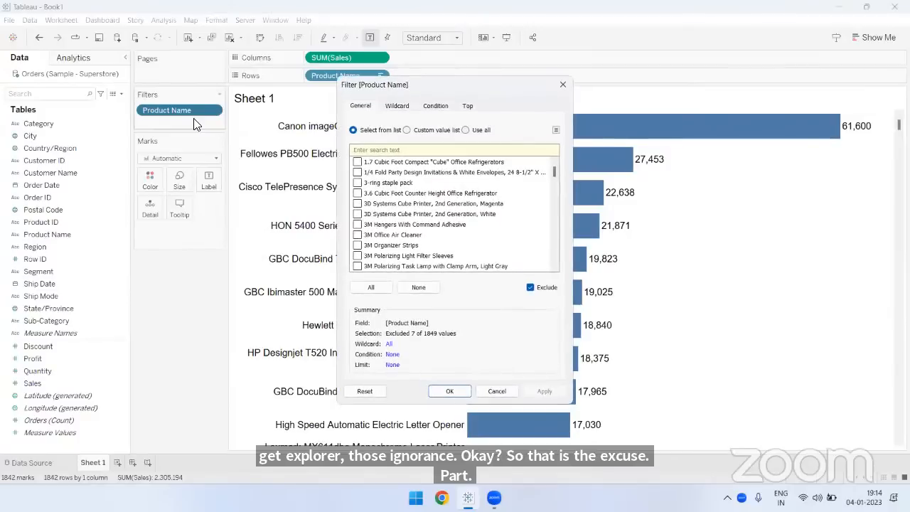
click(529, 287)
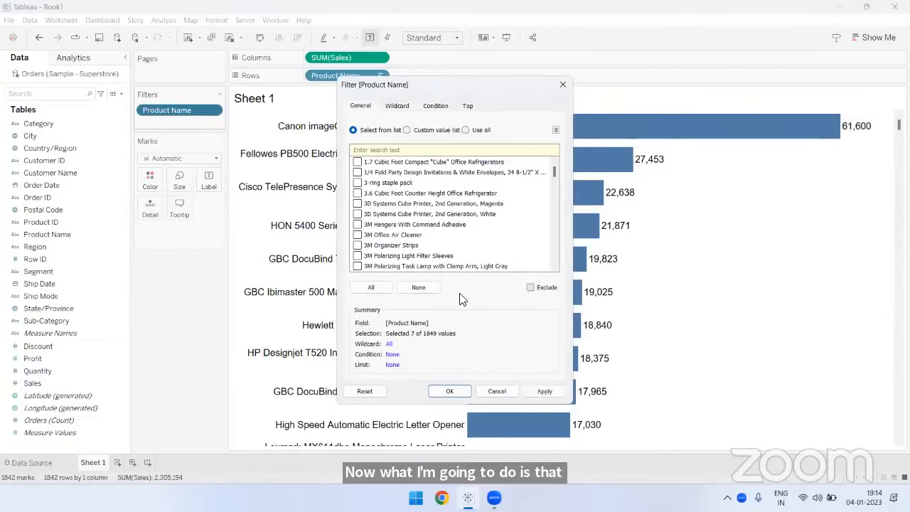
click(370, 287)
click(451, 392)
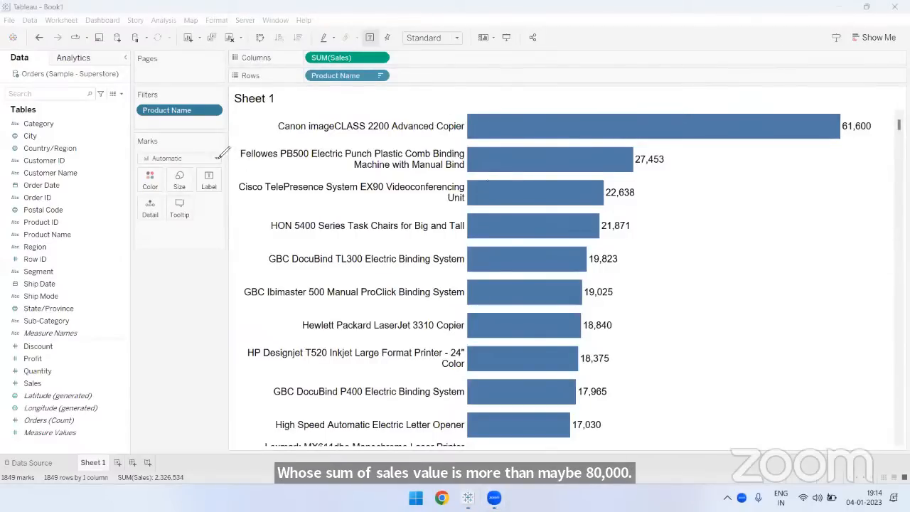
Step: Stamp green annotation check marks beside the first eight products, from Canon imageCLASS 2200 Advanced Copier down to HP Designjet T520
click(270, 127)
click(233, 157)
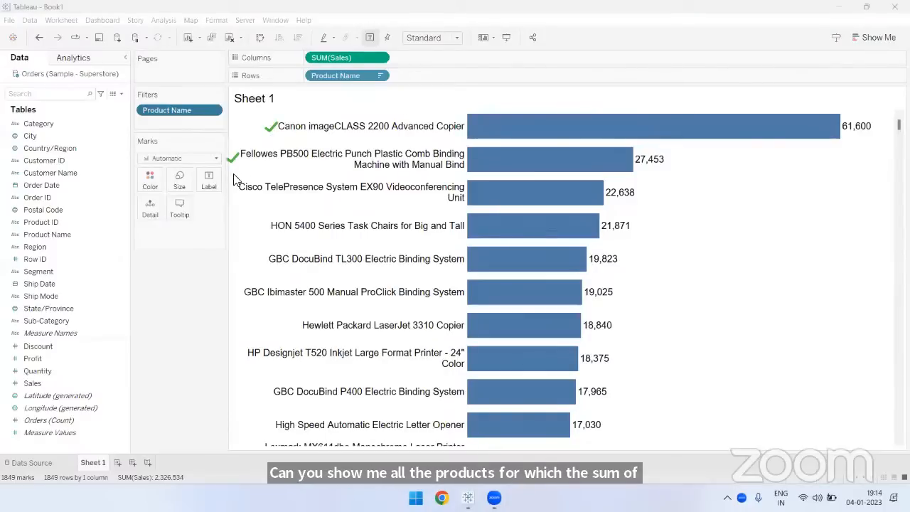
click(231, 190)
click(261, 226)
click(259, 260)
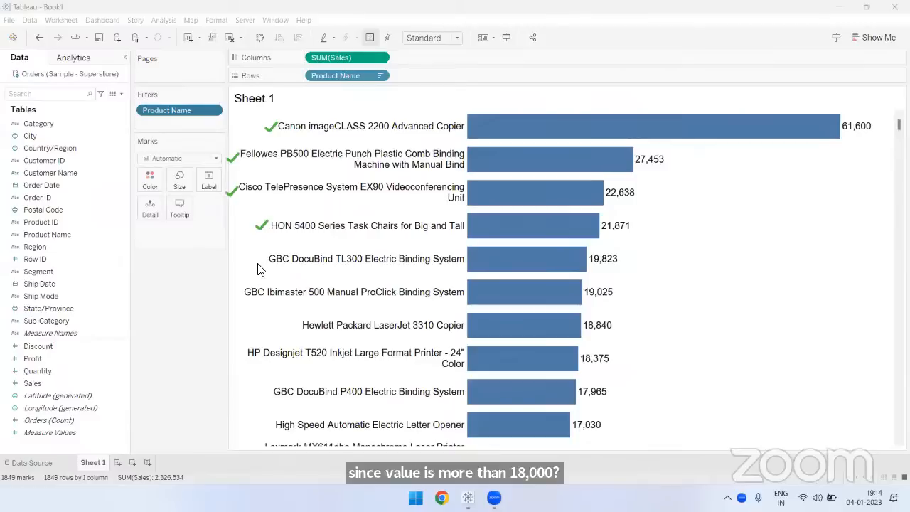
click(237, 294)
click(294, 326)
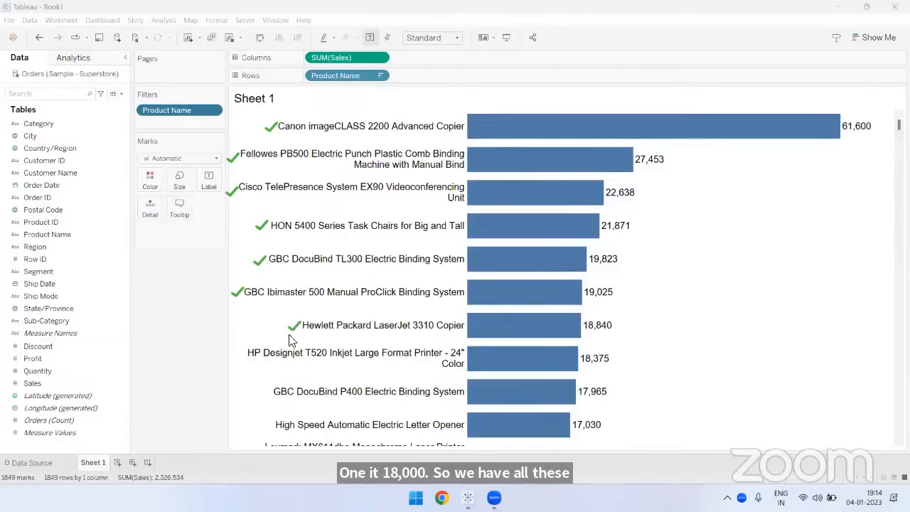
click(240, 356)
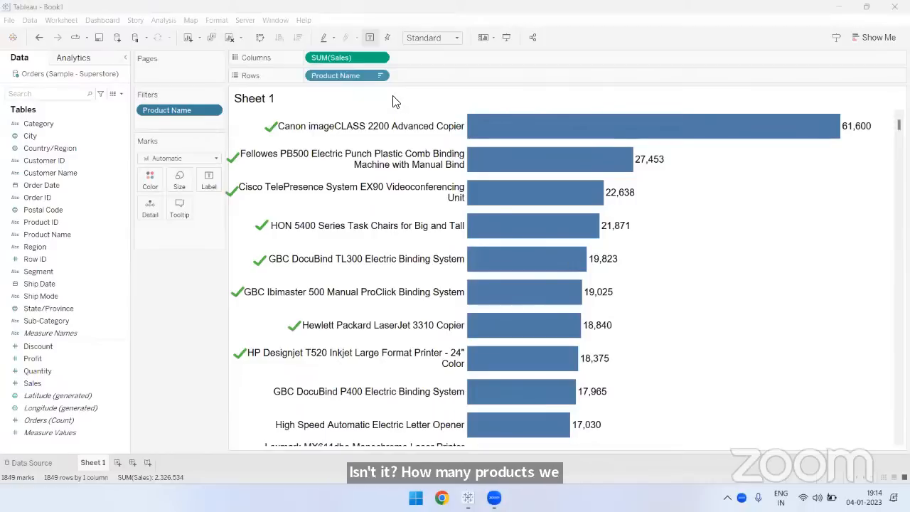
Step: Mark the chart's sales values and the SUM(Sales) pill with red freehand annotation strokes
mouse_move(726, 204)
mouse_down()
mouse_move(743, 213)
mouse_move(739, 262)
mouse_up()
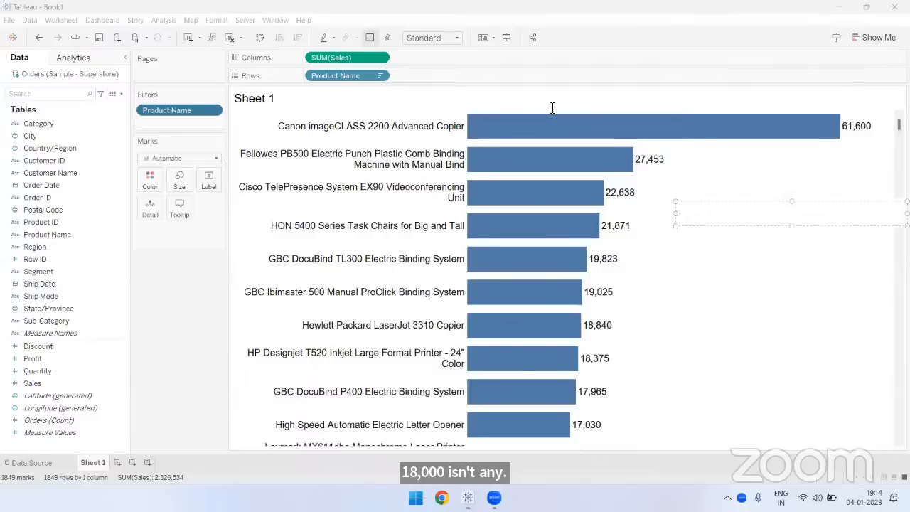
mouse_move(838, 111)
mouse_down()
mouse_move(796, 136)
mouse_move(642, 310)
mouse_up()
drag(867, 193, 786, 146)
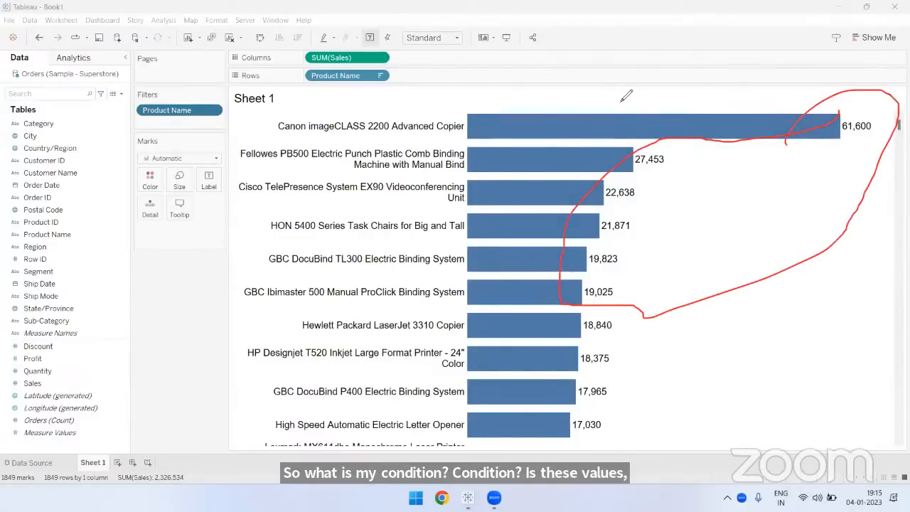
drag(605, 203, 632, 203)
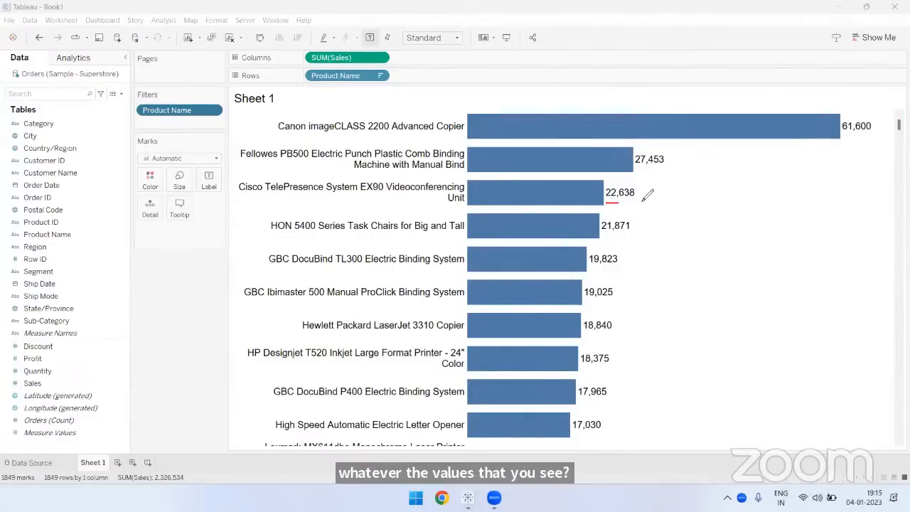
drag(677, 170, 635, 169)
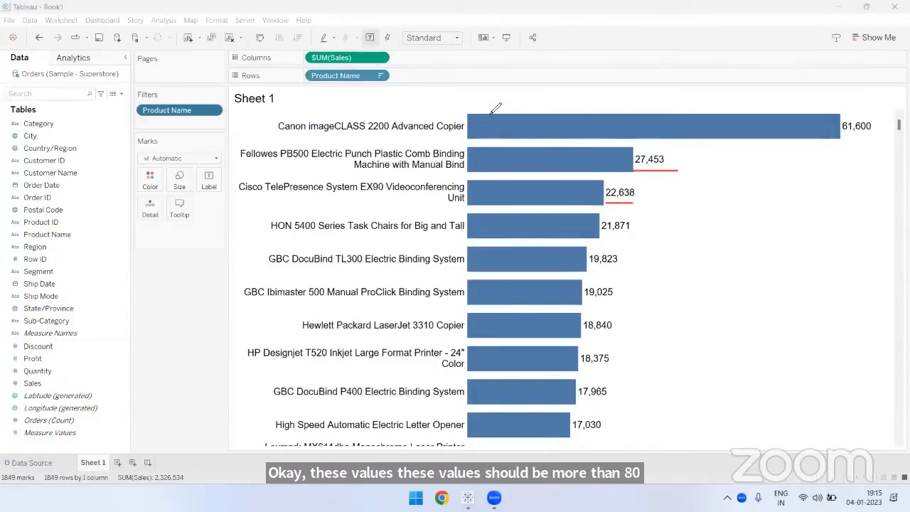
mouse_move(371, 64)
mouse_down()
mouse_move(293, 56)
mouse_move(344, 78)
mouse_up()
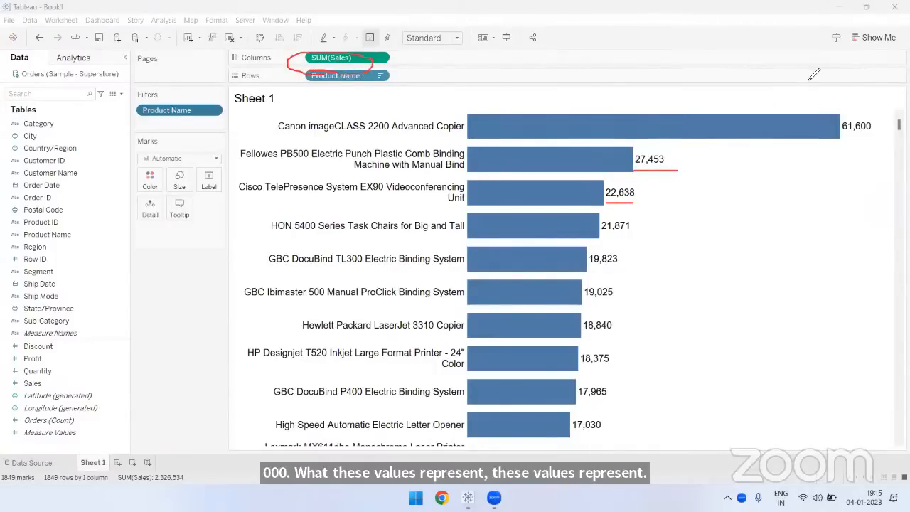
drag(355, 59, 361, 84)
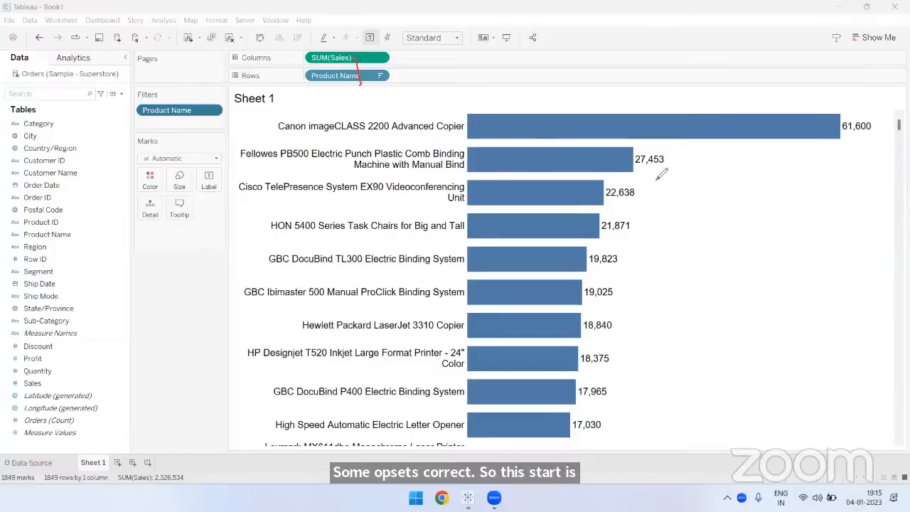
drag(635, 168, 668, 167)
drag(609, 203, 629, 202)
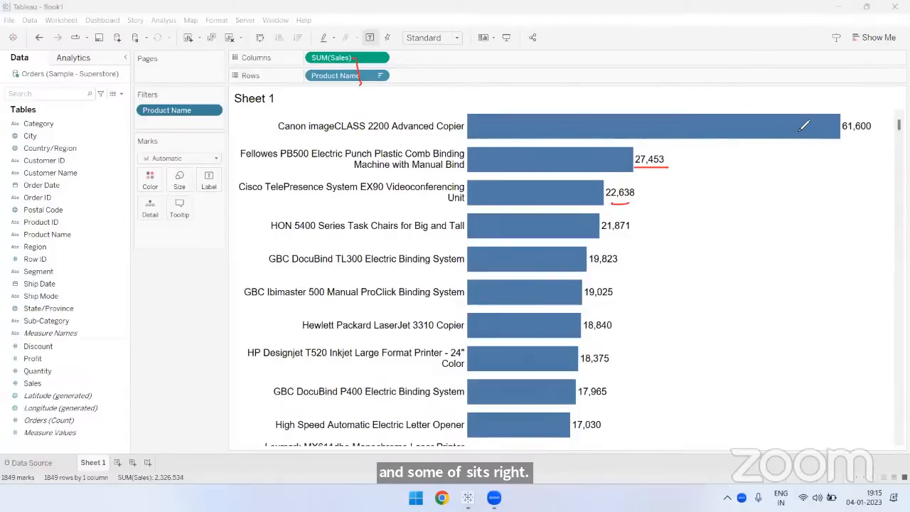
Step: Add the text annotation SUM(Sales)>18000 in the empty area beside the chart's bars
click(639, 209)
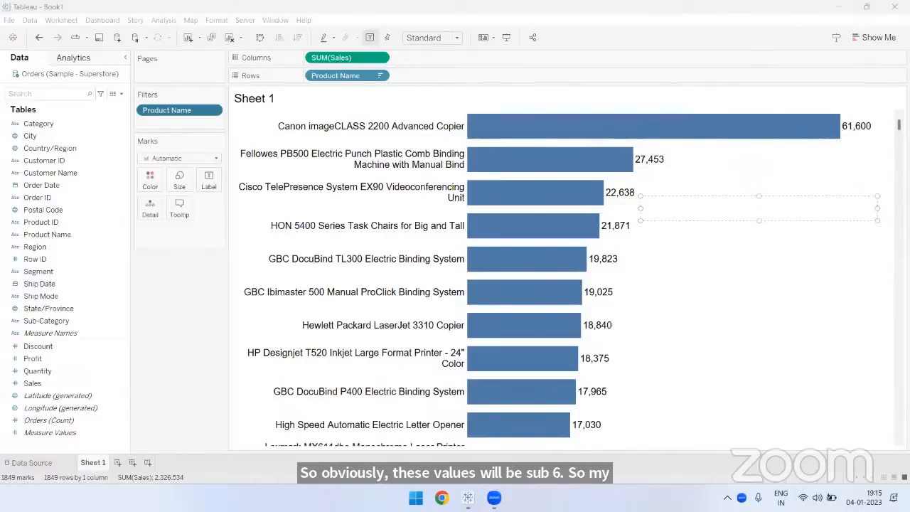
text(SUM()
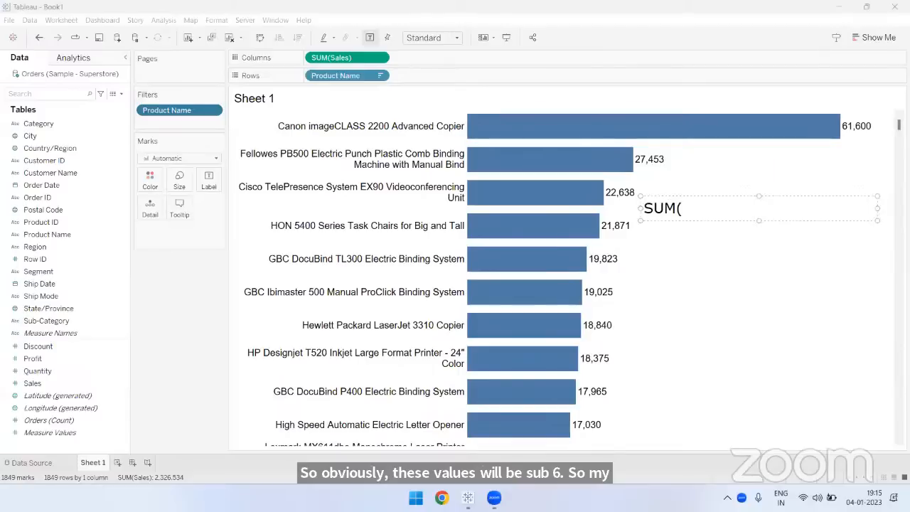
text(Sales))
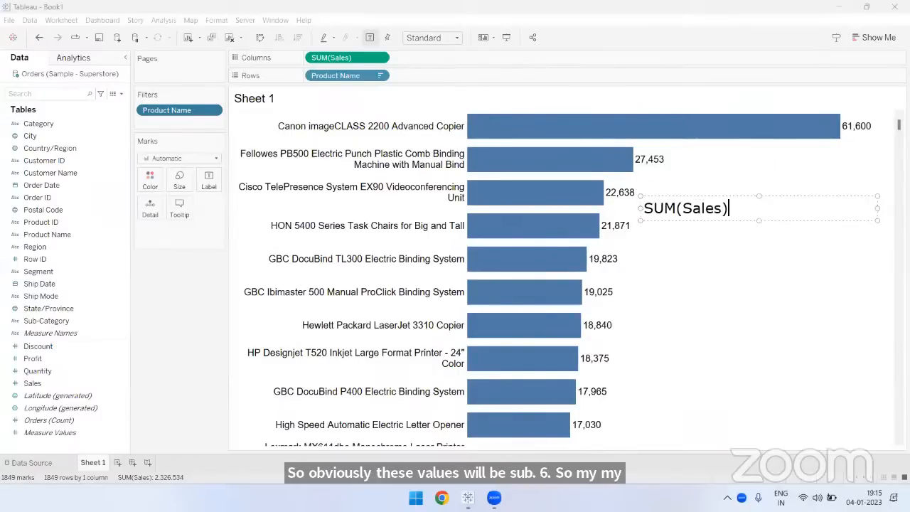
text(>18000)
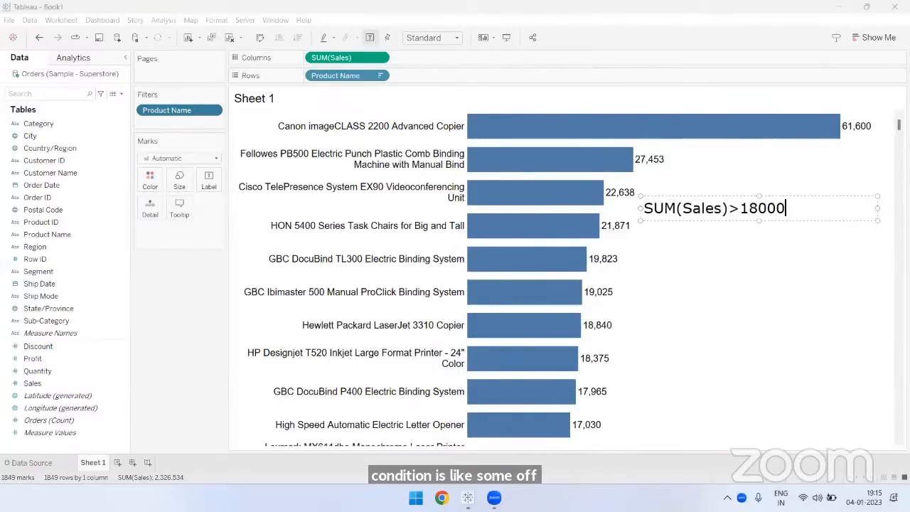
click(733, 300)
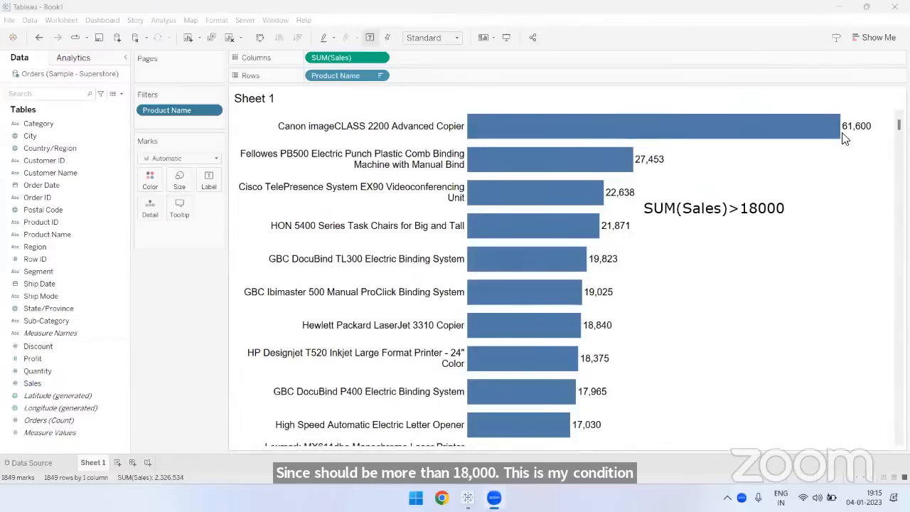
Step: Edit the Product Name filter to use a condition by field based on the Sum of Sales
right_click(199, 112)
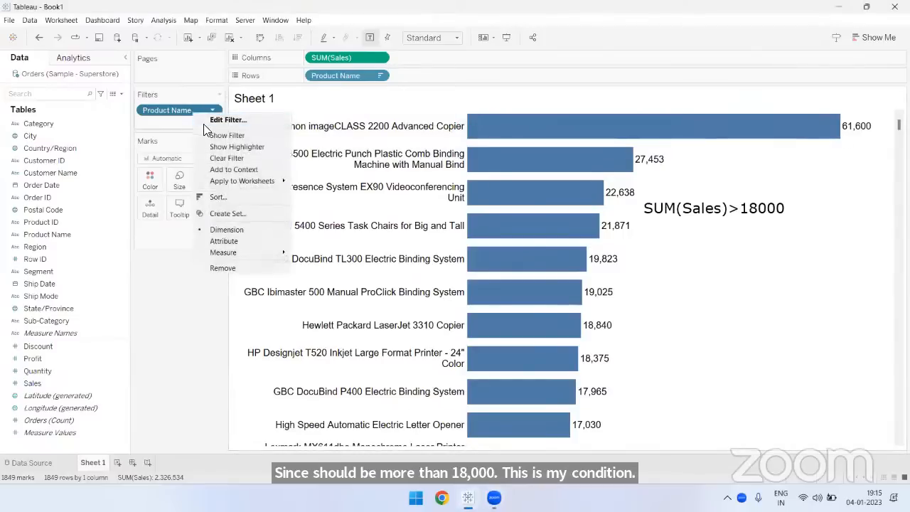
click(208, 119)
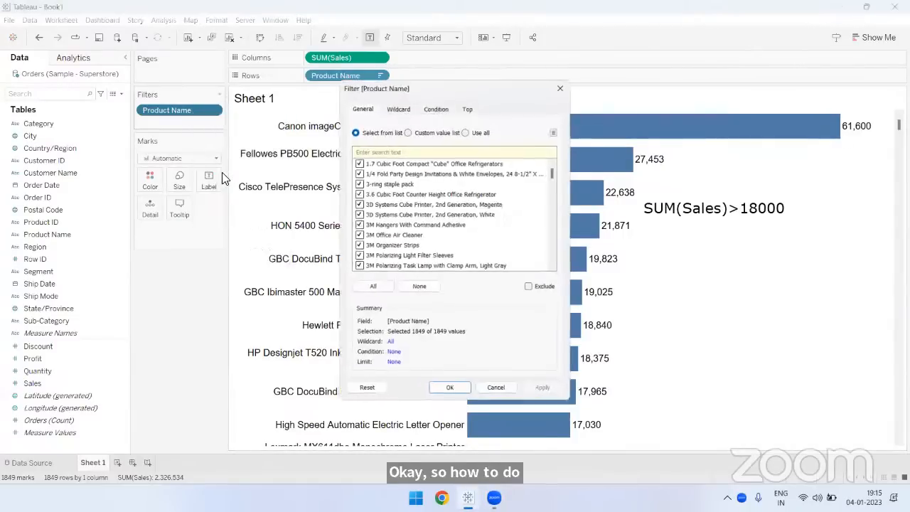
click(432, 107)
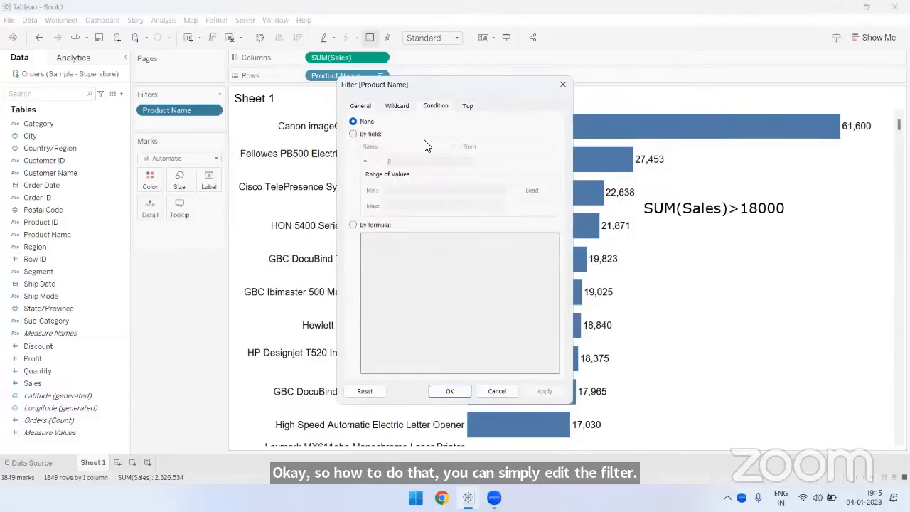
click(364, 134)
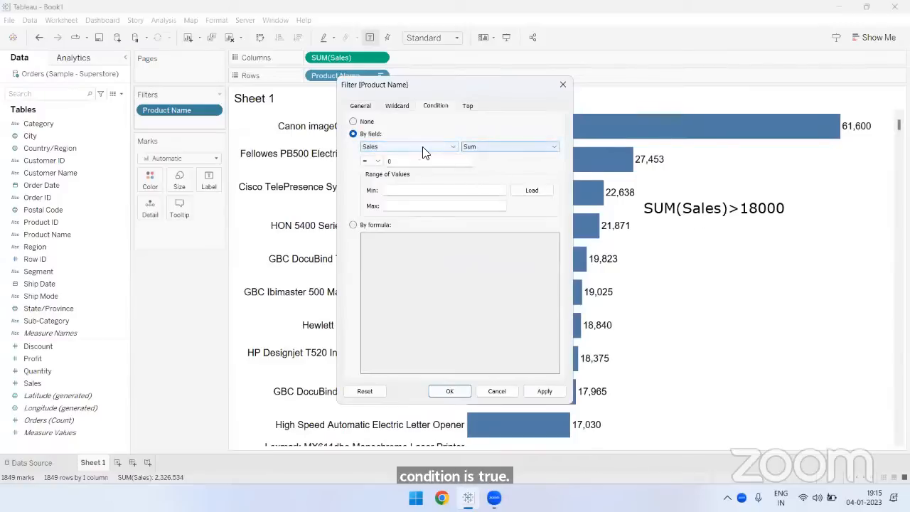
click(393, 147)
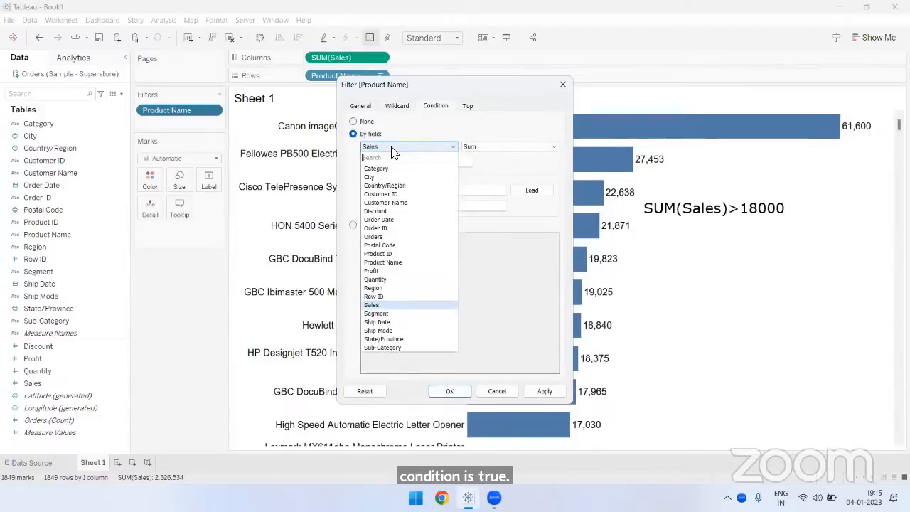
click(384, 306)
click(476, 149)
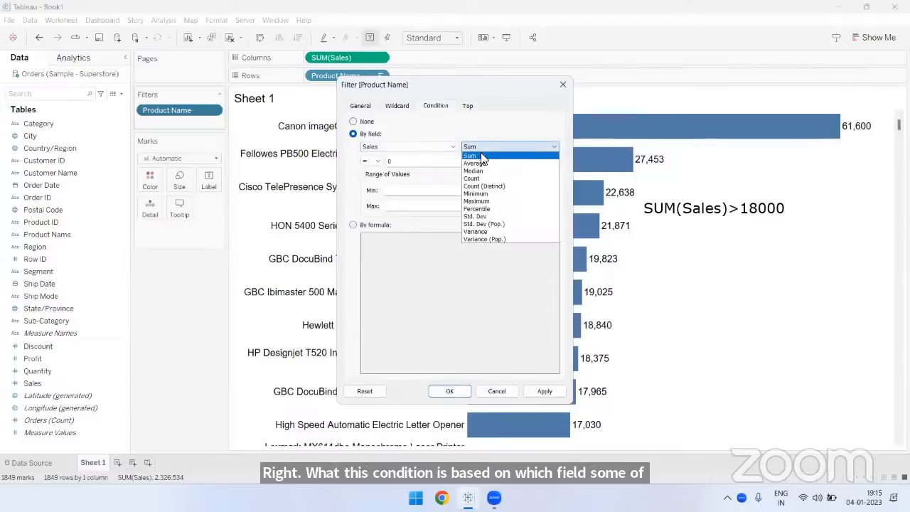
click(472, 154)
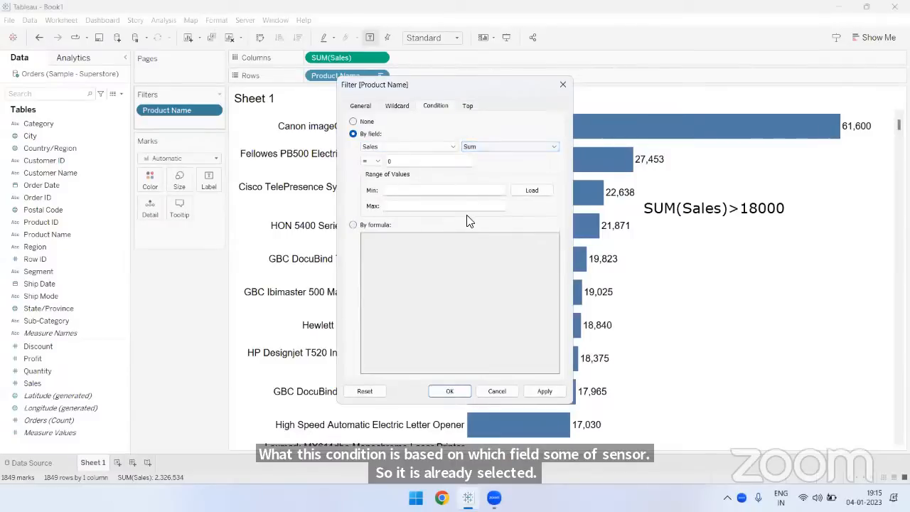
Step: Apply the Sales condition with the operator > and the value 18000, and widen the chart's product name column
click(376, 161)
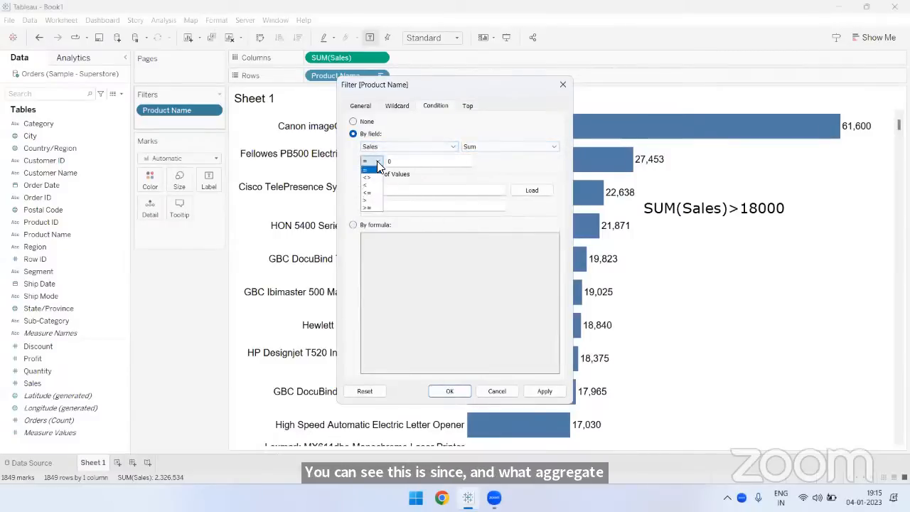
click(375, 206)
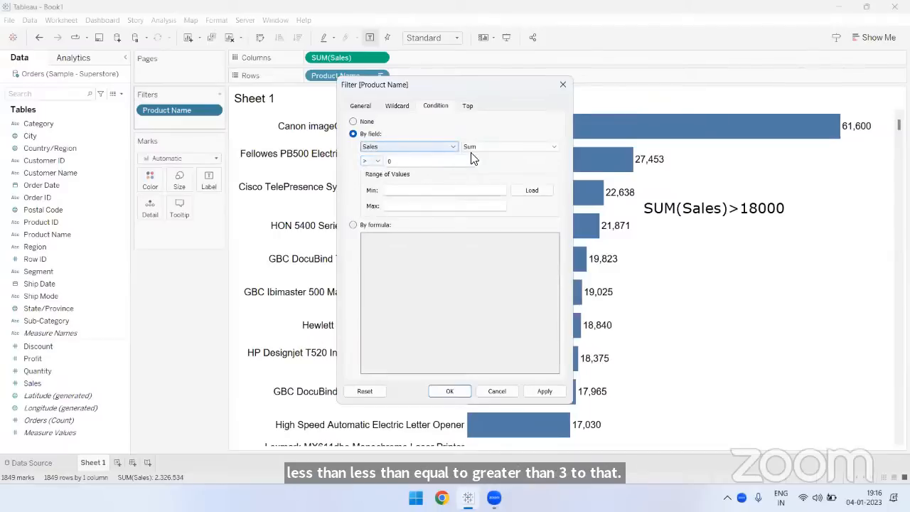
double_click(407, 162)
text(1)
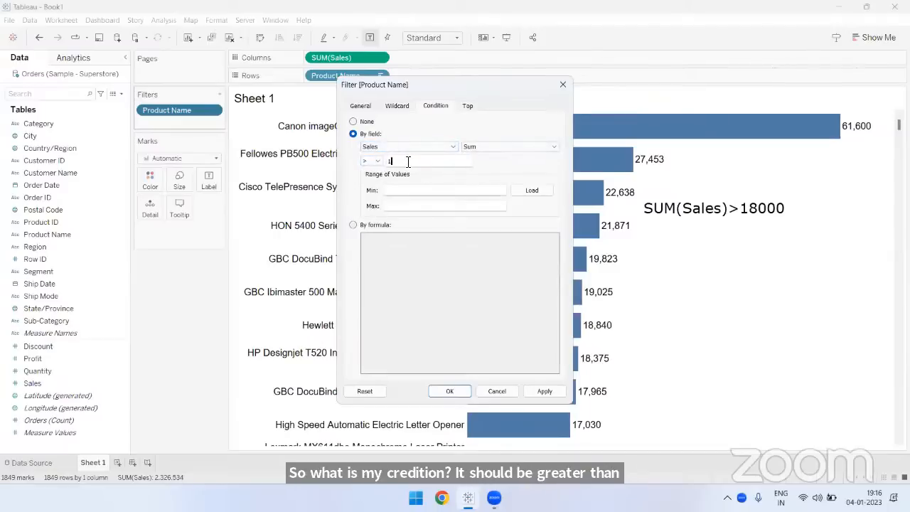
text(8000)
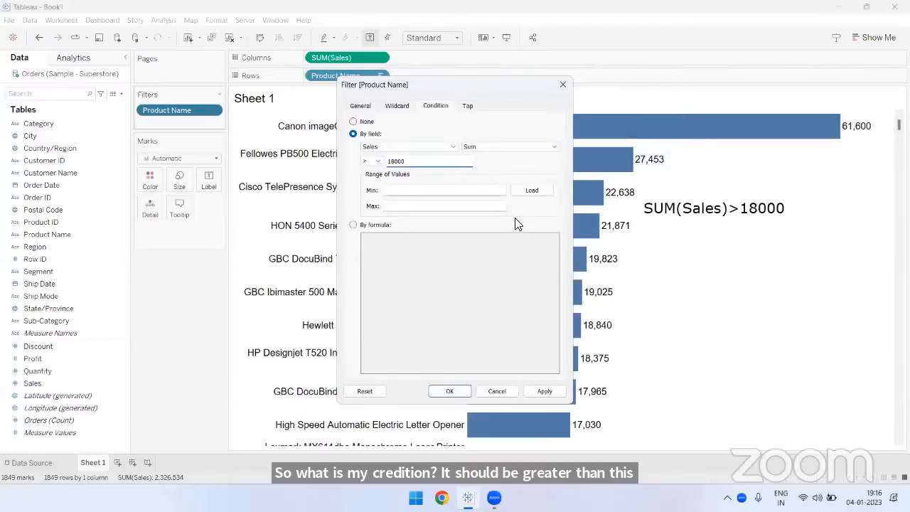
click(452, 390)
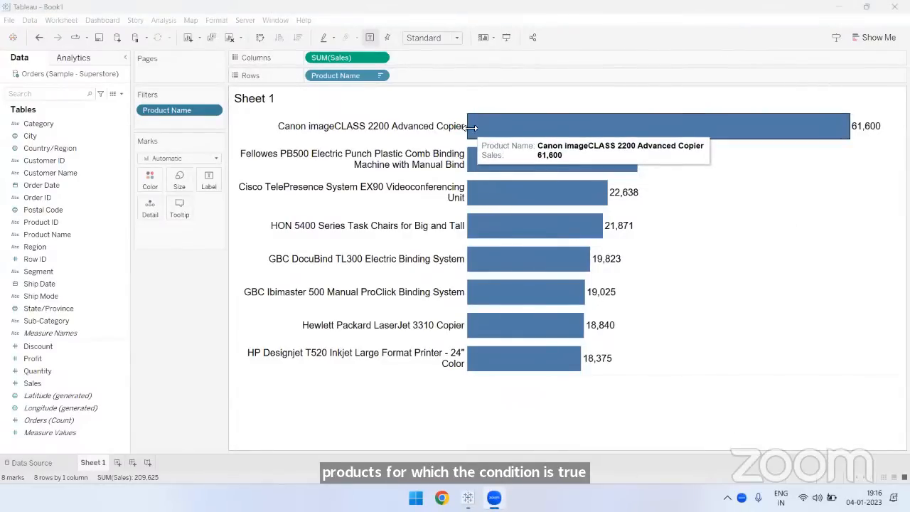
drag(467, 126, 486, 126)
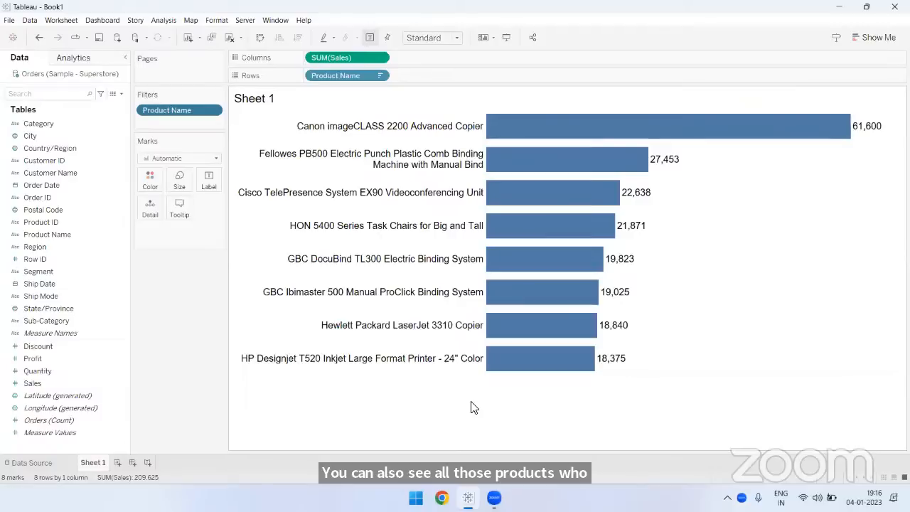
Step: Change the Product Name filter's by-field condition to Sum of Sales < 5 and apply it
click(212, 111)
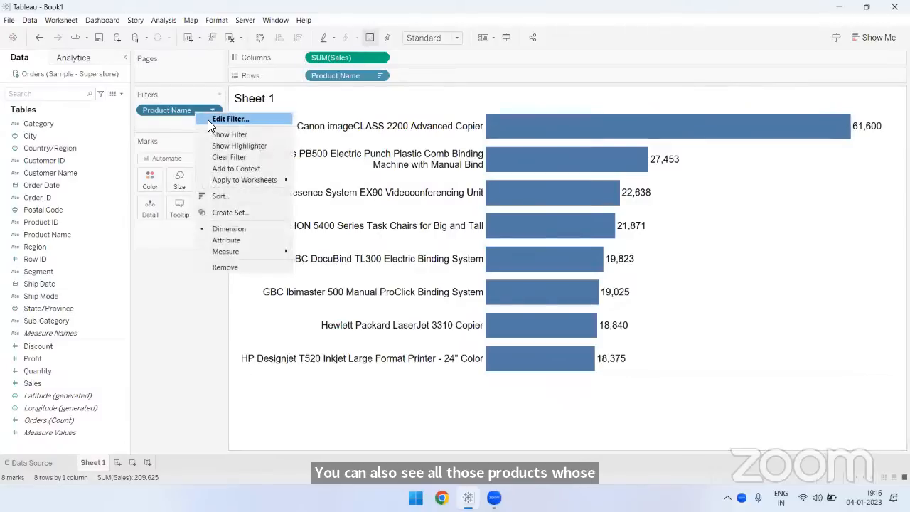
click(229, 119)
click(434, 106)
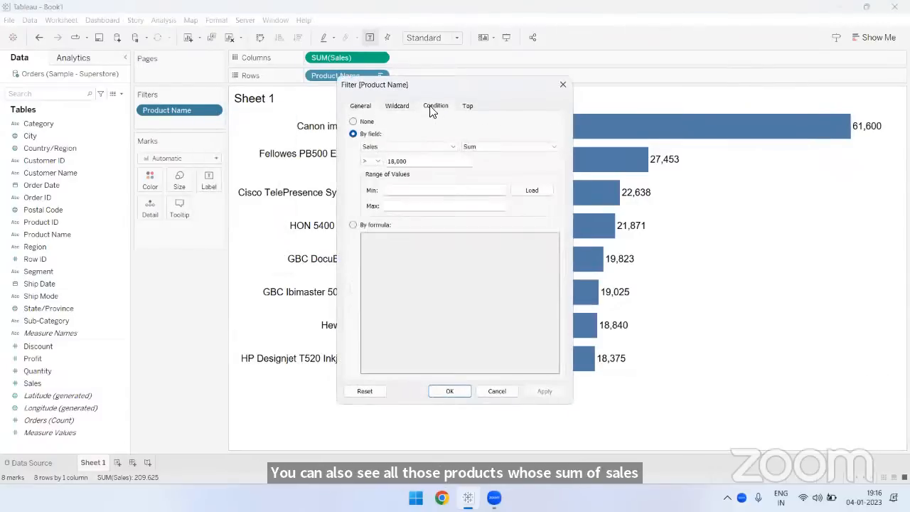
click(371, 161)
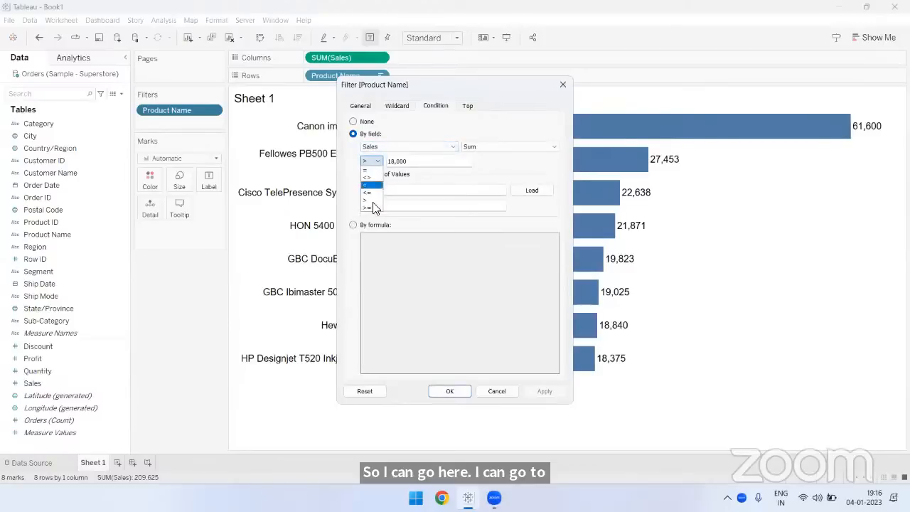
click(370, 185)
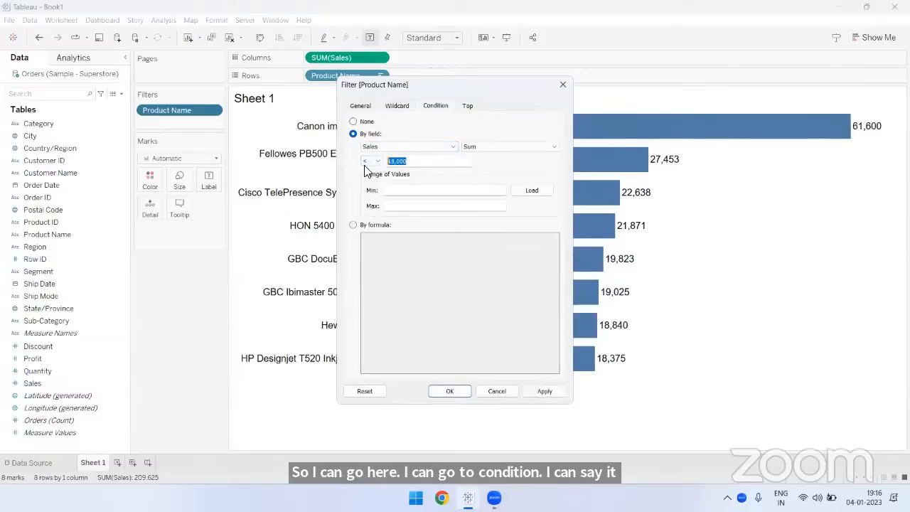
text(5)
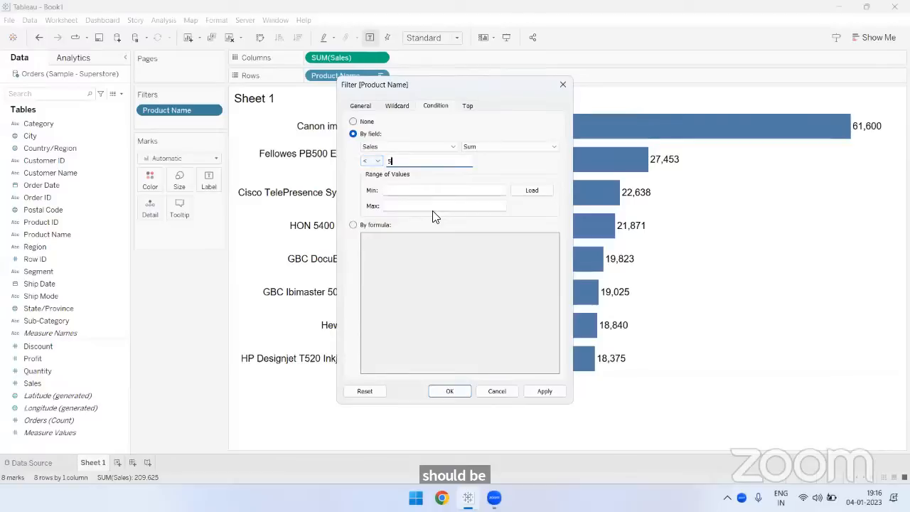
click(450, 390)
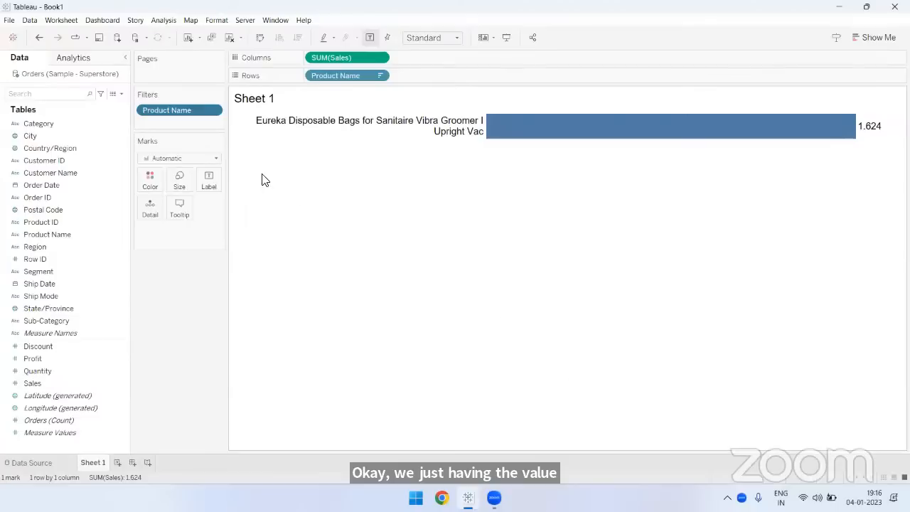
Step: Edit the Product Name filter and set its condition to None
right_click(192, 115)
click(197, 115)
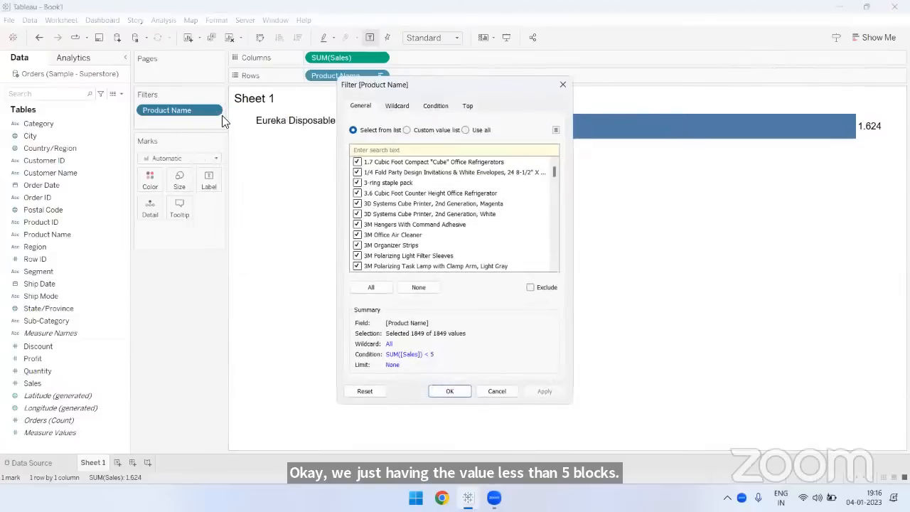
click(443, 108)
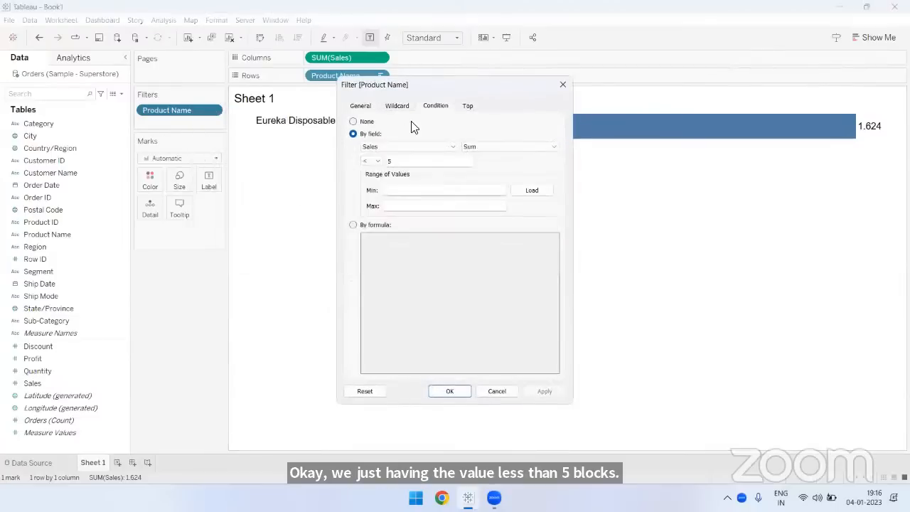
click(479, 126)
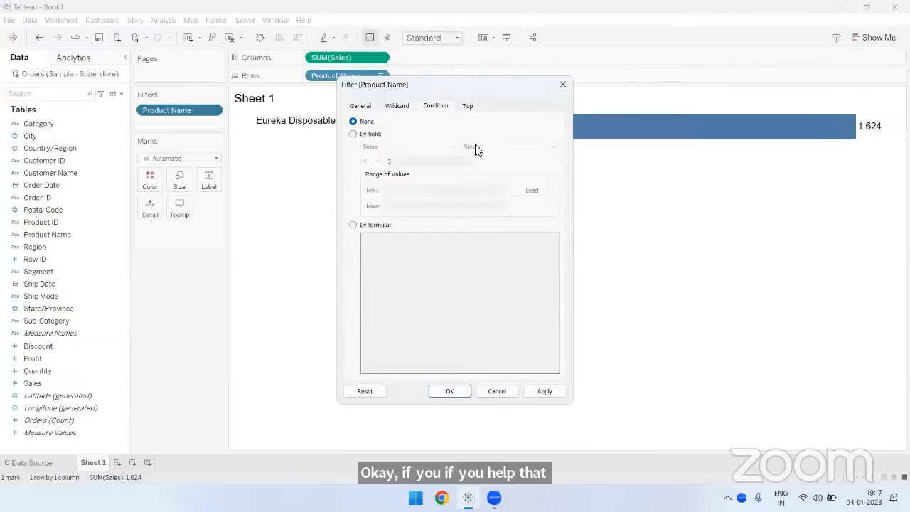
Step: Limit the Product Name filter by field to the top 5 by Sum of Sales and apply it
click(472, 108)
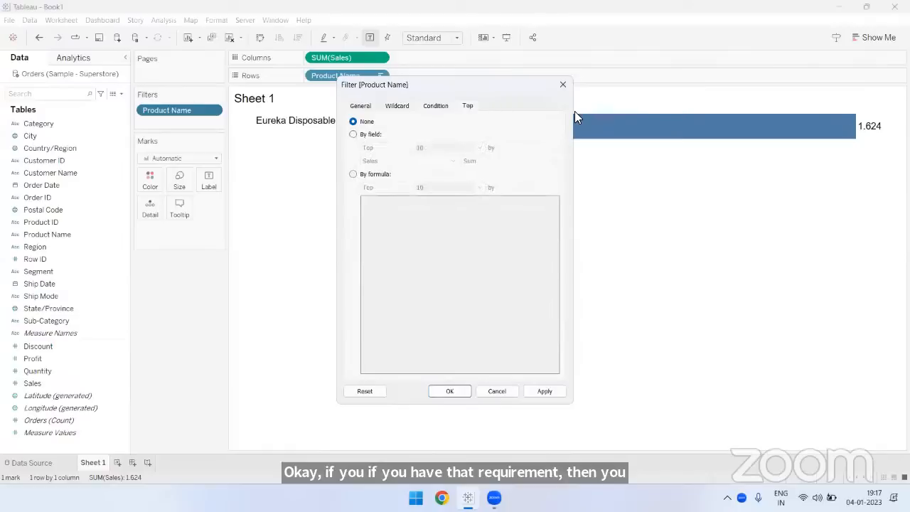
click(378, 135)
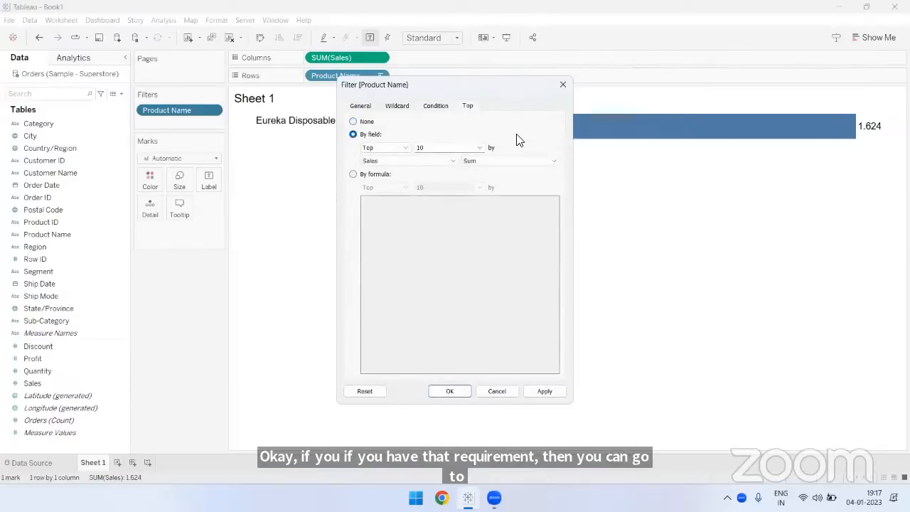
double_click(421, 147)
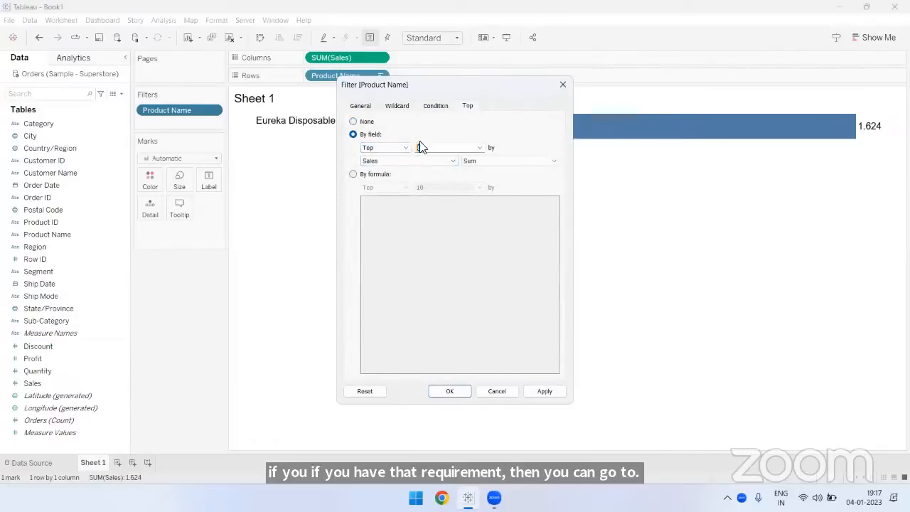
text(5)
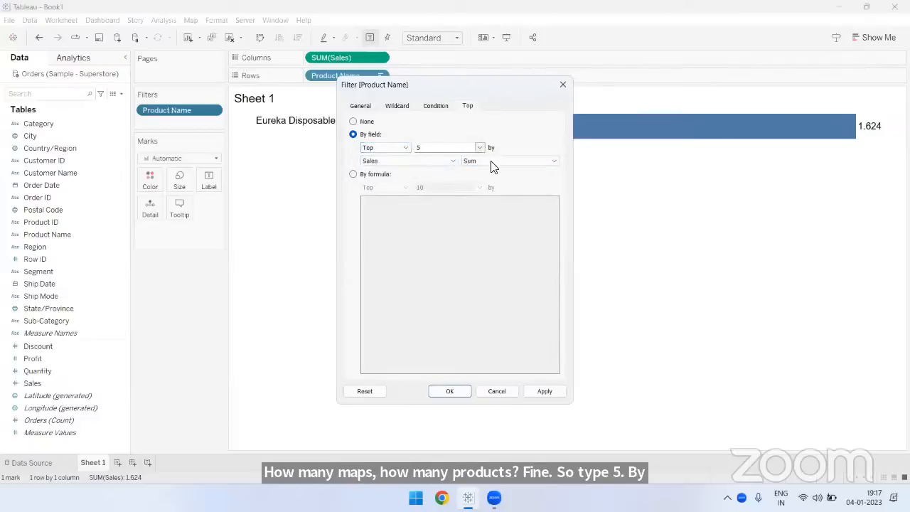
click(453, 390)
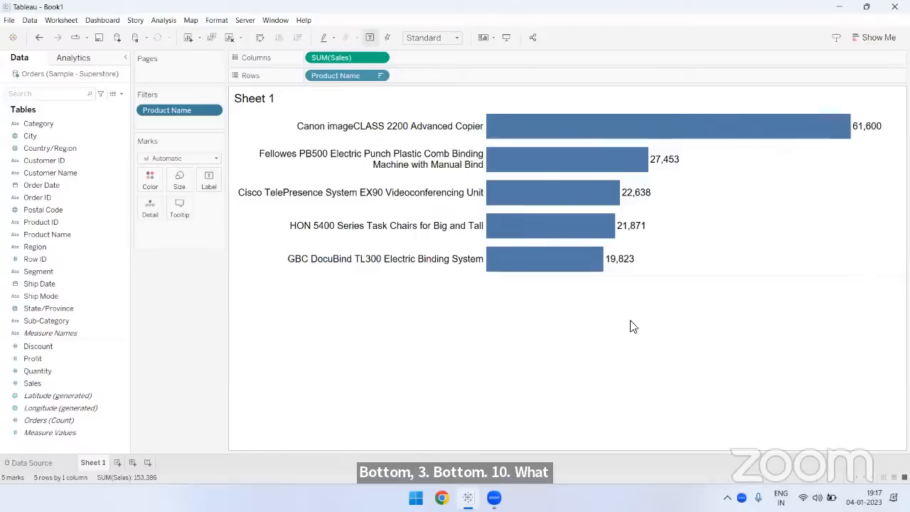
Step: Switch the Product Name filter's by-field limit from Top to Bottom and apply it
right_click(182, 112)
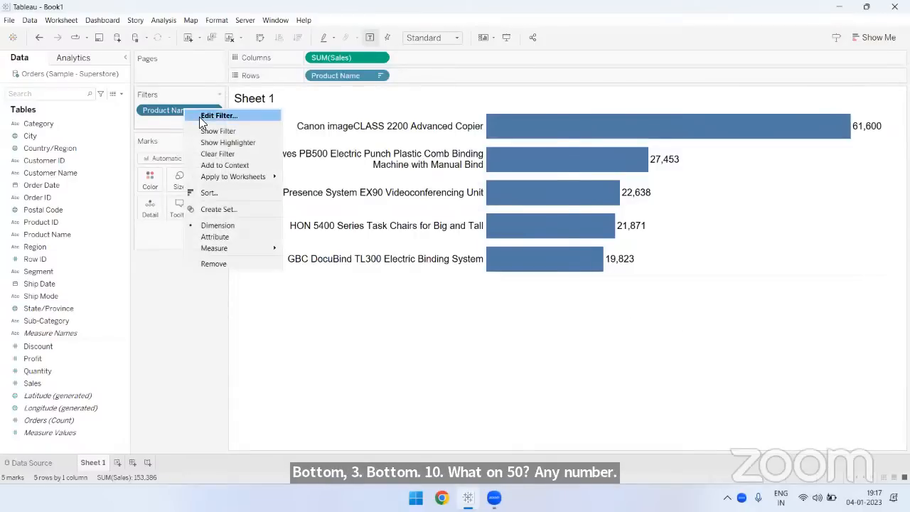
click(203, 118)
click(470, 107)
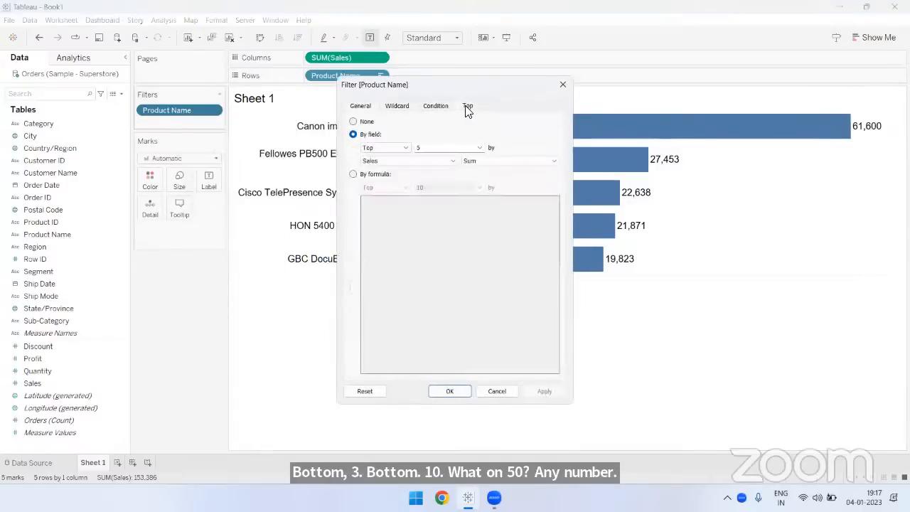
click(386, 147)
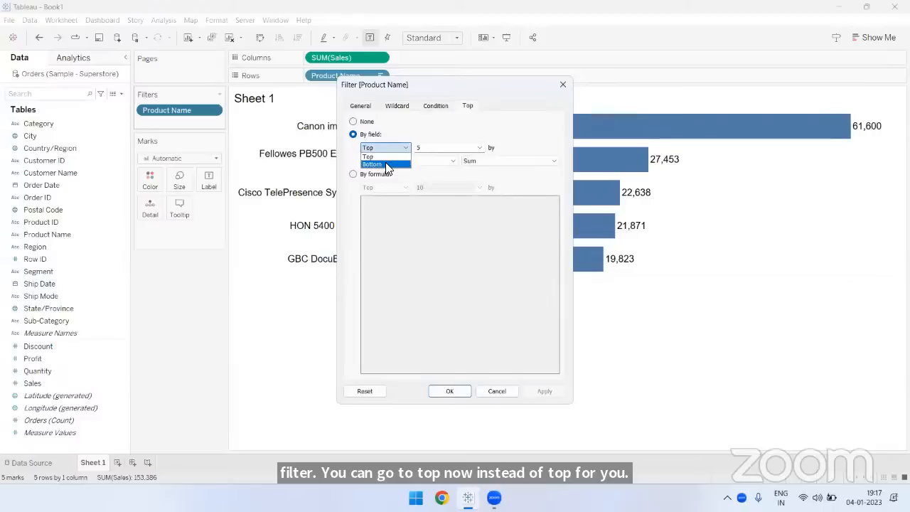
click(386, 164)
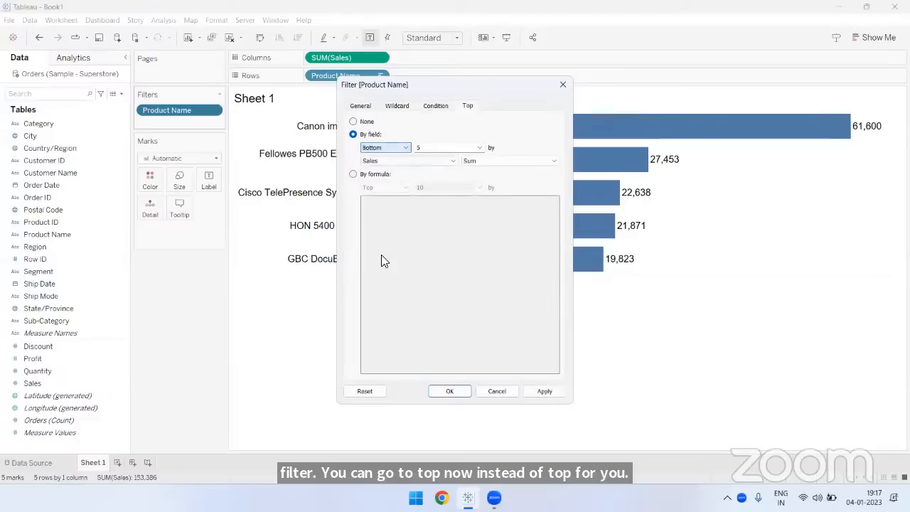
click(450, 391)
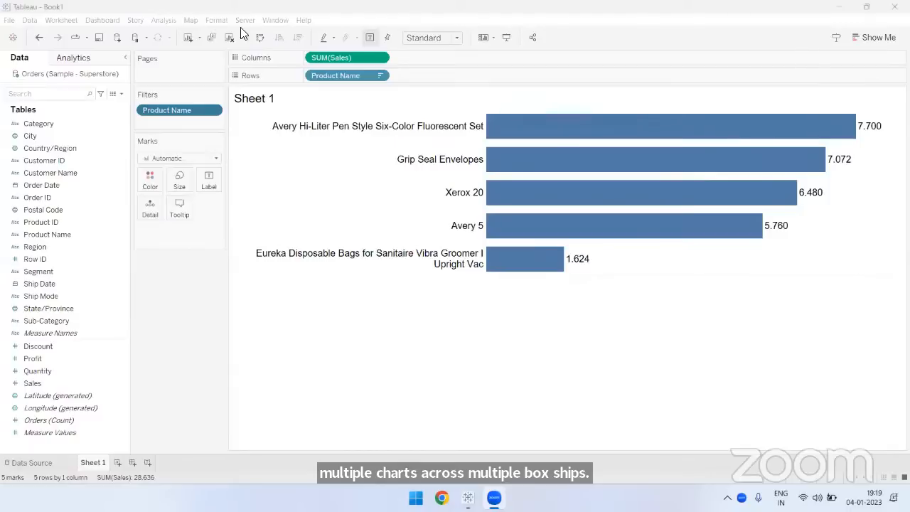
Step: Review the Product Name filter's general selection, wildcard, condition and top limit settings, and close the filter without changes
right_click(158, 115)
click(178, 120)
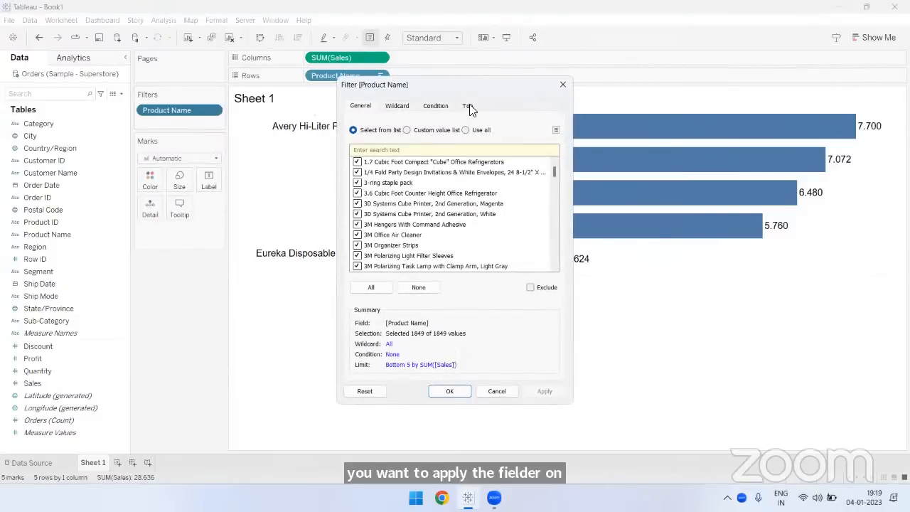
click(441, 106)
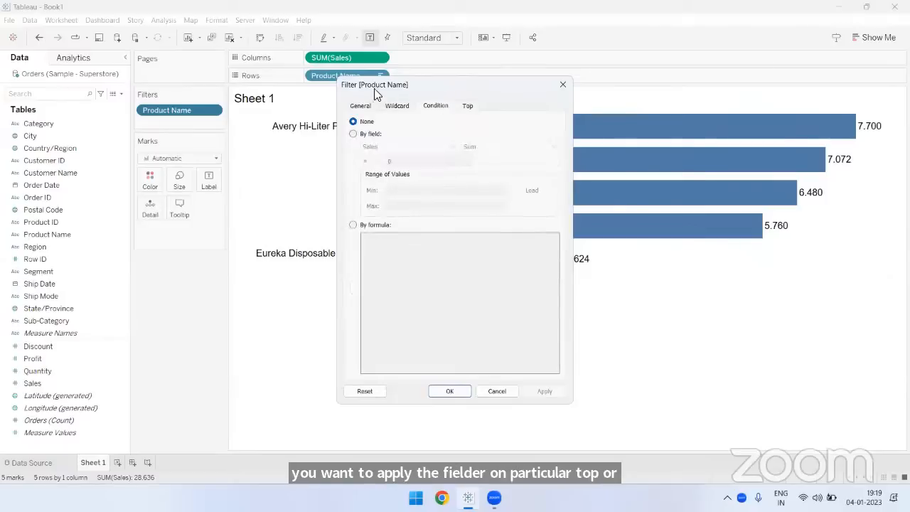
click(360, 106)
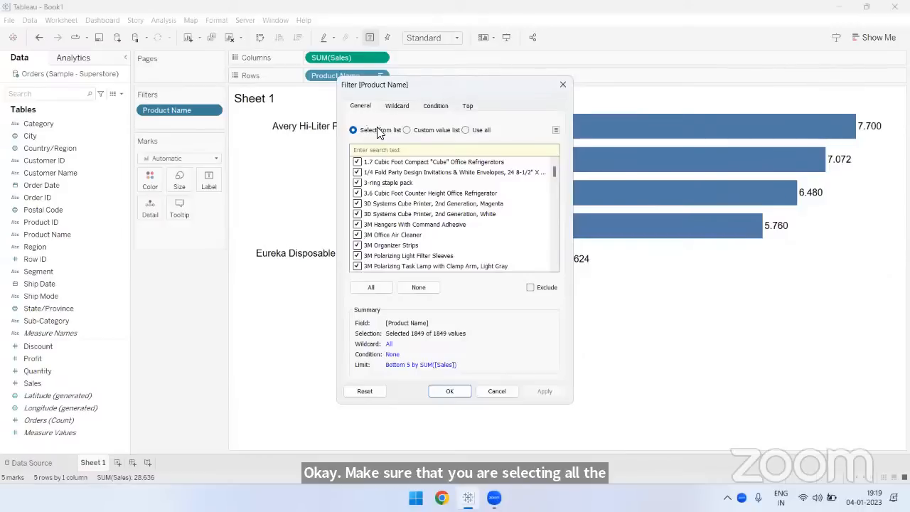
click(396, 108)
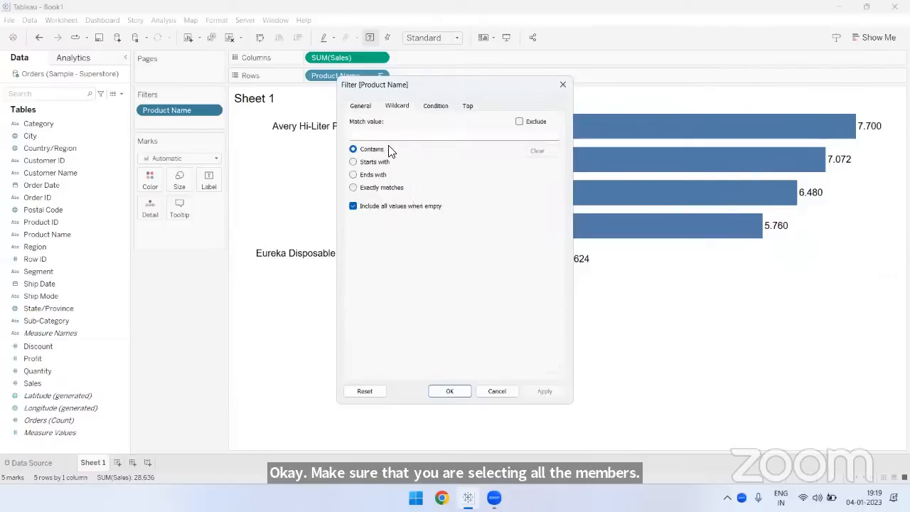
click(436, 106)
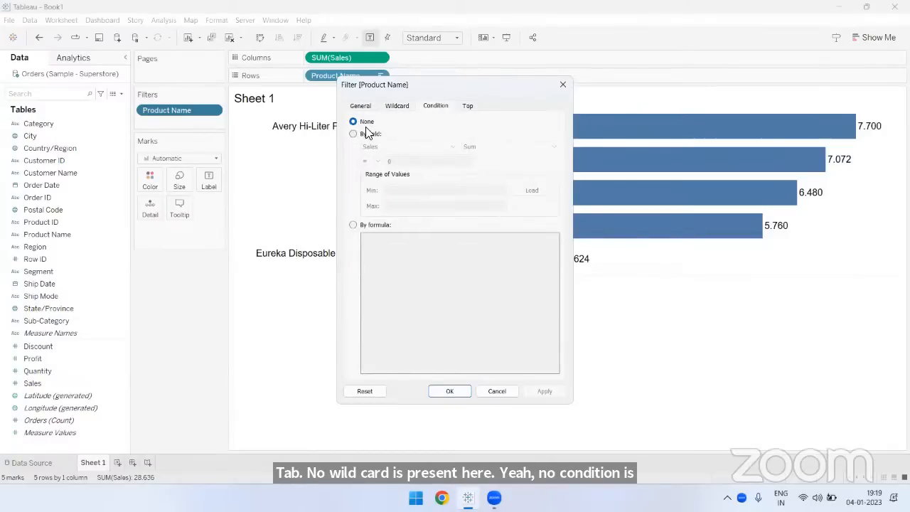
click(467, 106)
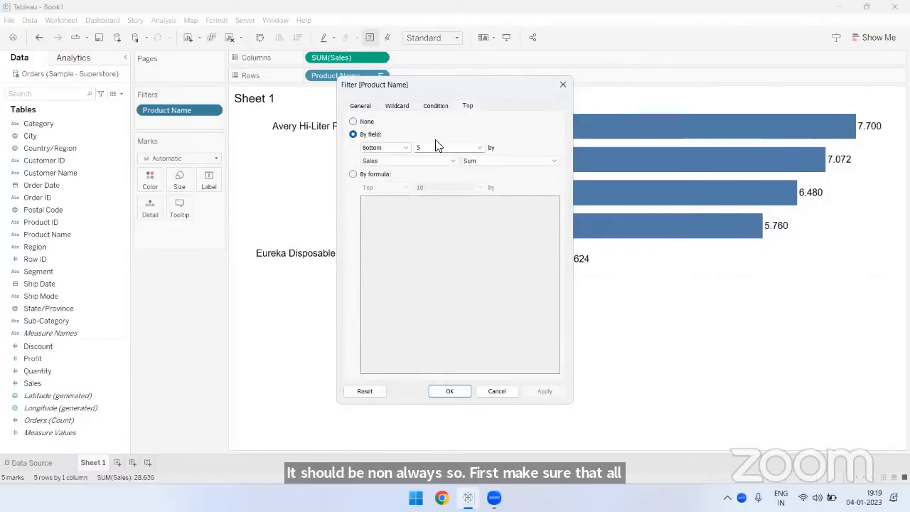
click(562, 83)
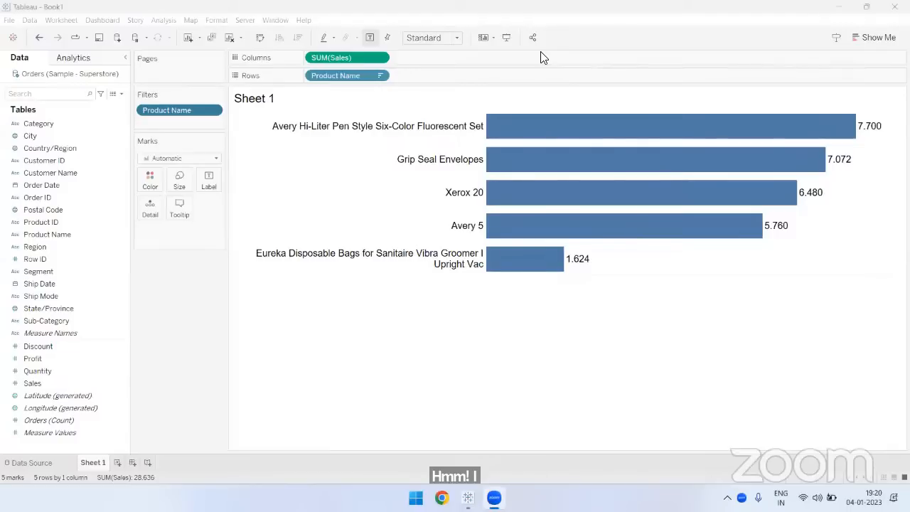
click(38, 463)
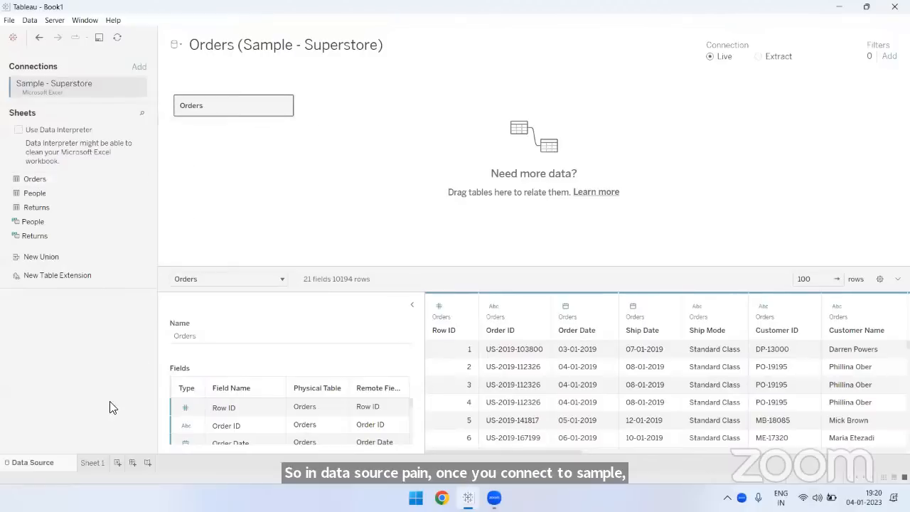
click(92, 462)
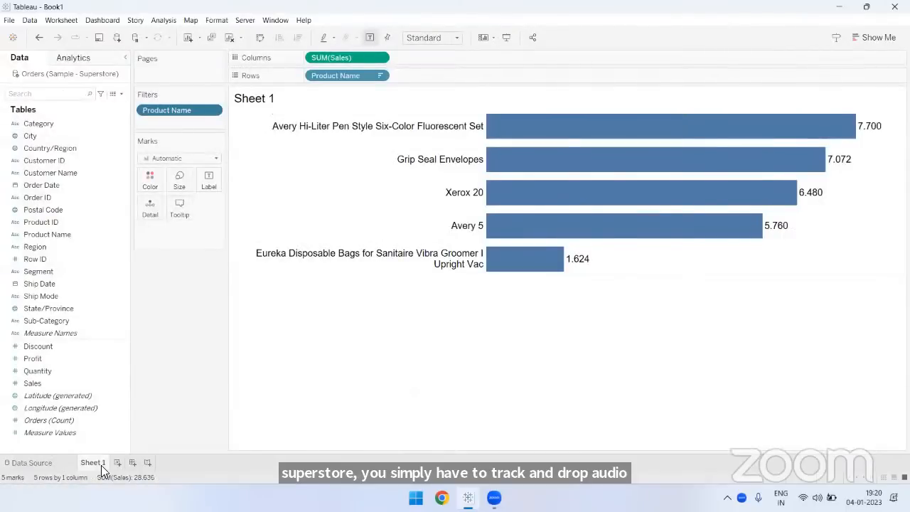
click(50, 233)
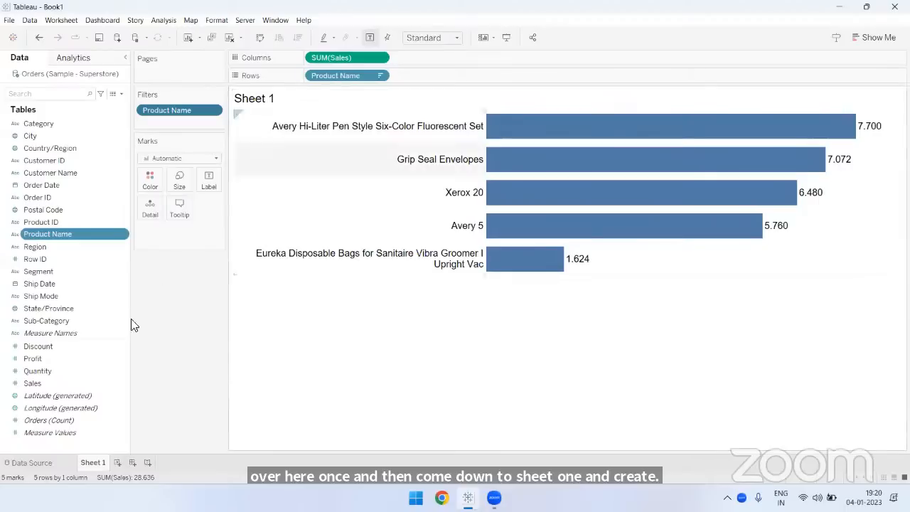
click(83, 381)
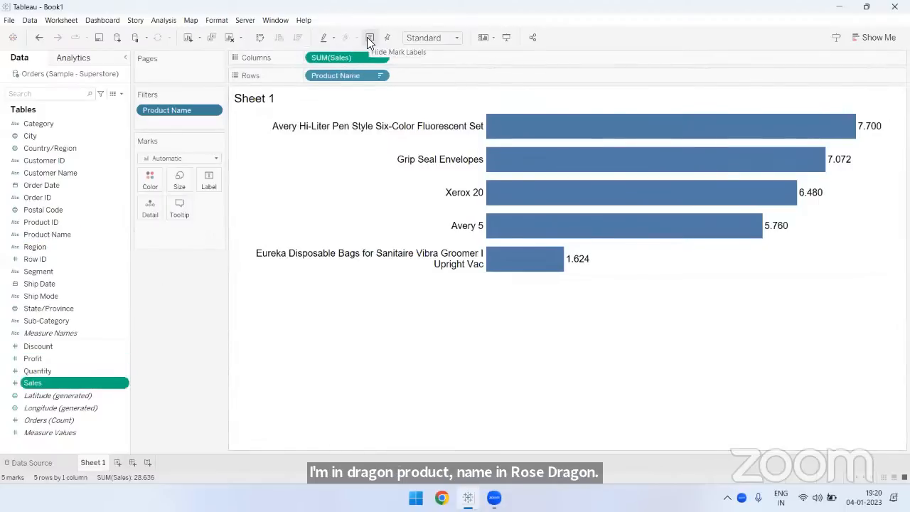
click(61, 234)
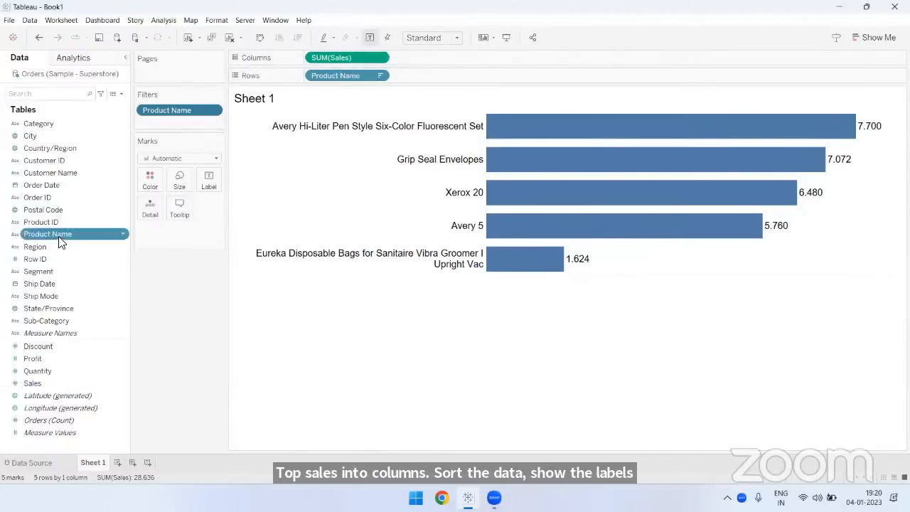
Step: Edit the Product Name filter, try the custom value list, return to selecting from list, and set the wildcard match to Starts with
right_click(169, 116)
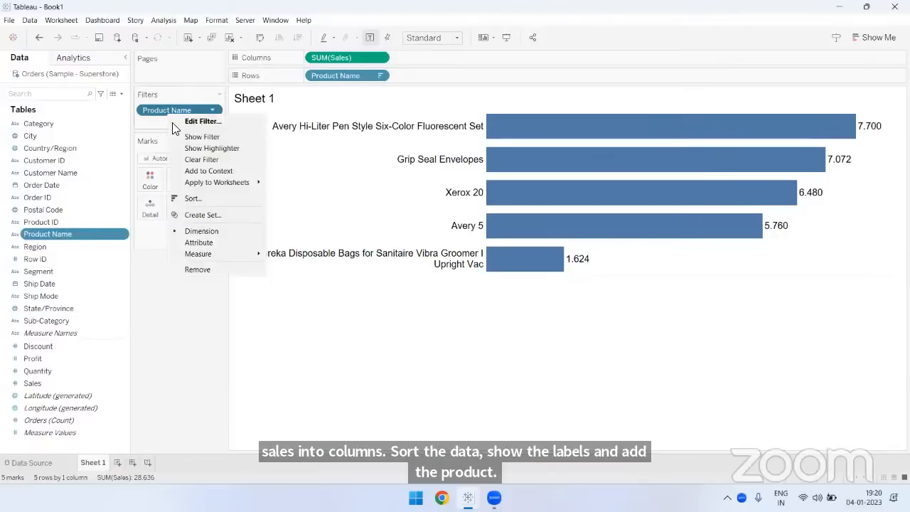
click(202, 121)
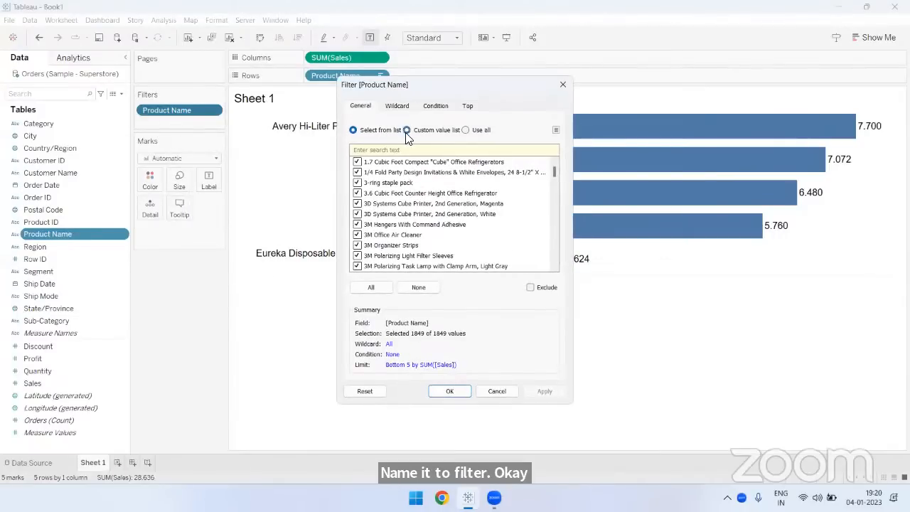
click(405, 130)
click(353, 128)
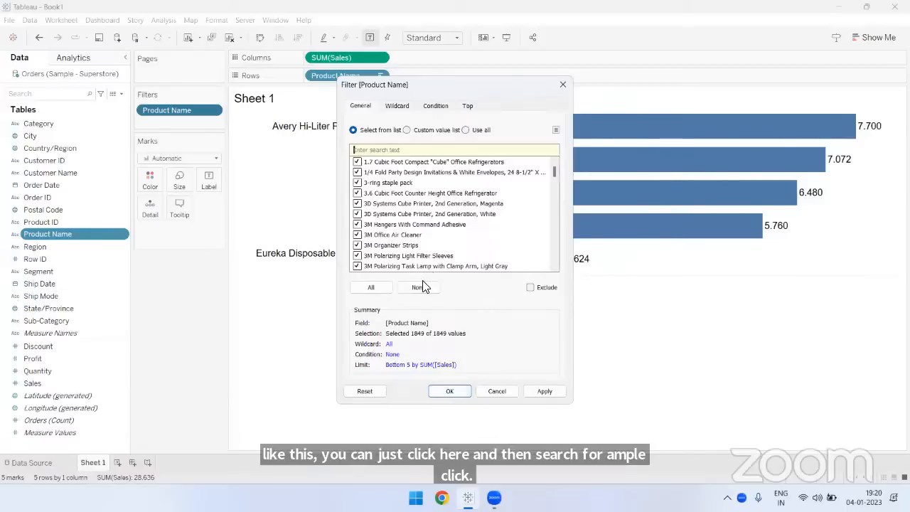
click(397, 111)
click(366, 165)
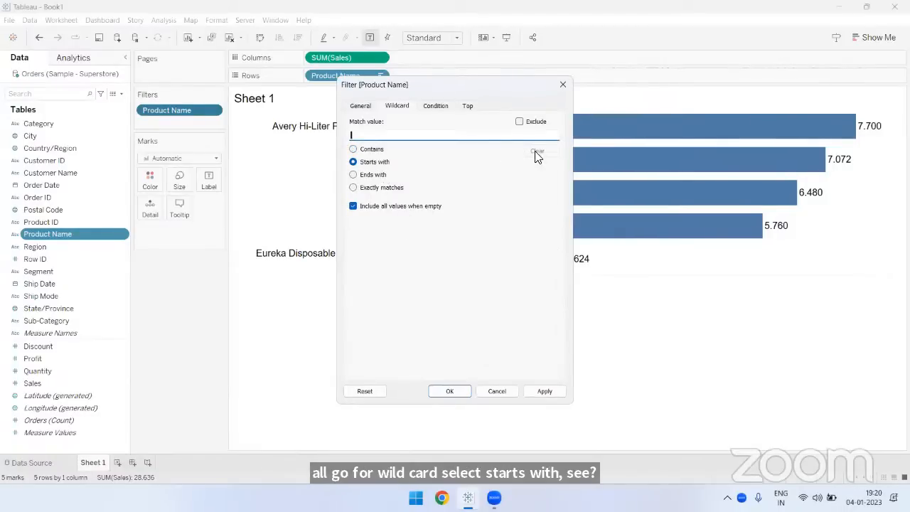
Step: Try a by-field filter condition of Sum of Sales greater than 18,000, and return the condition to None
click(442, 106)
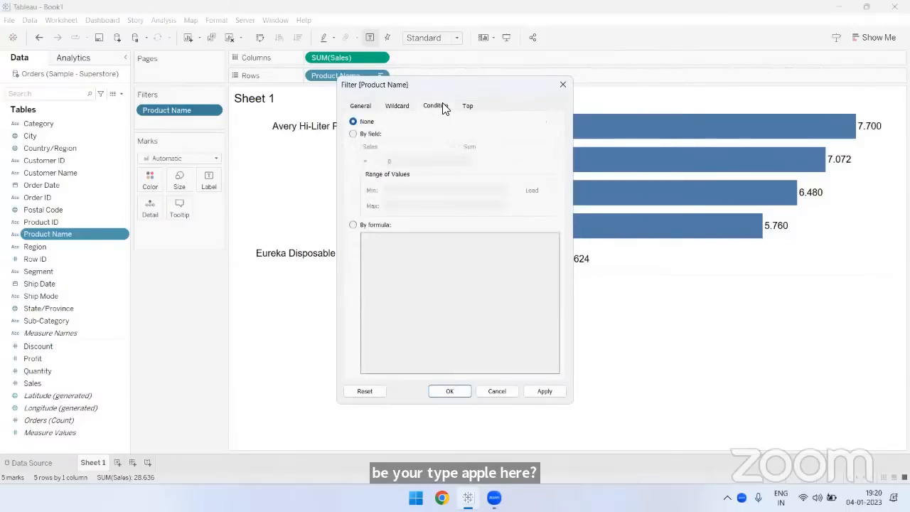
click(401, 137)
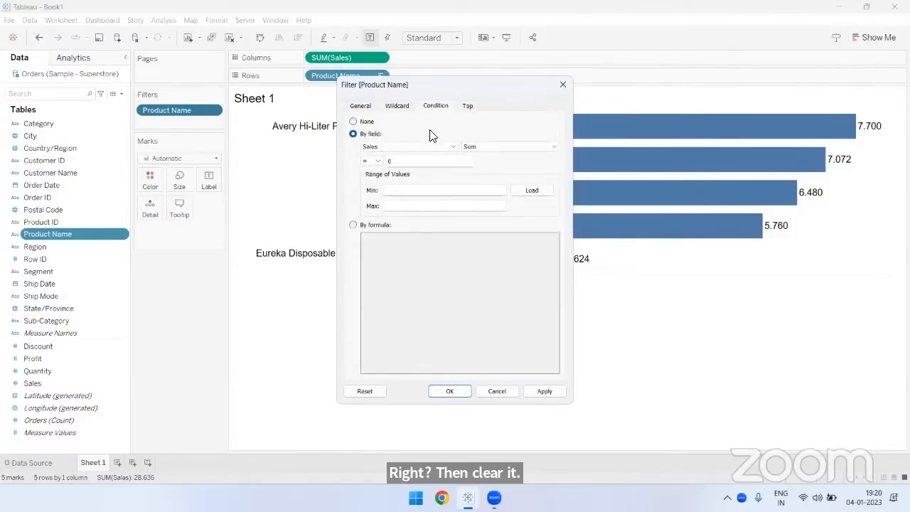
click(376, 161)
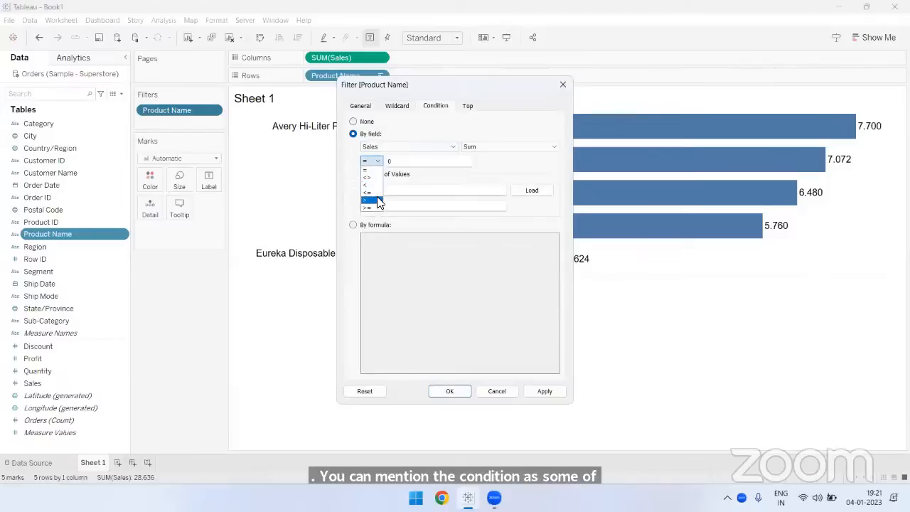
click(370, 200)
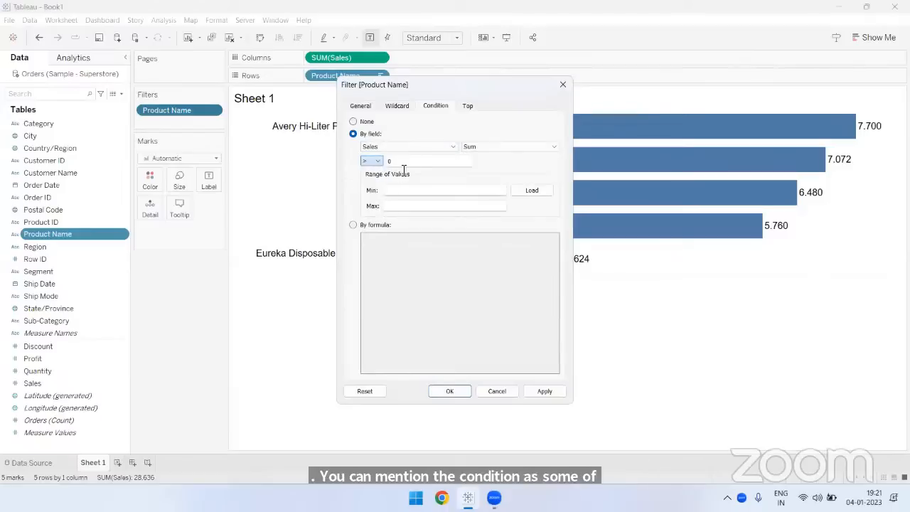
click(353, 122)
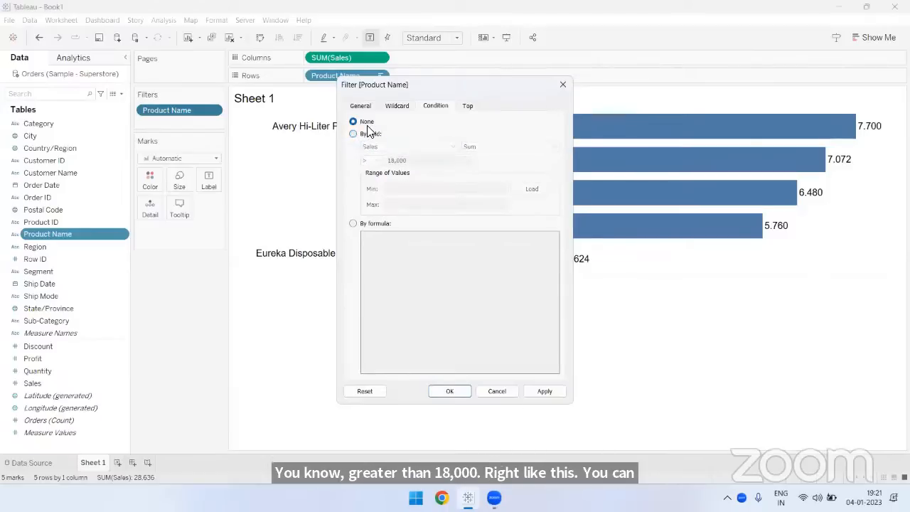
Step: Switch the filter's by-field limit of 5 to Top and back to Bottom, and close the filter without applying
click(462, 108)
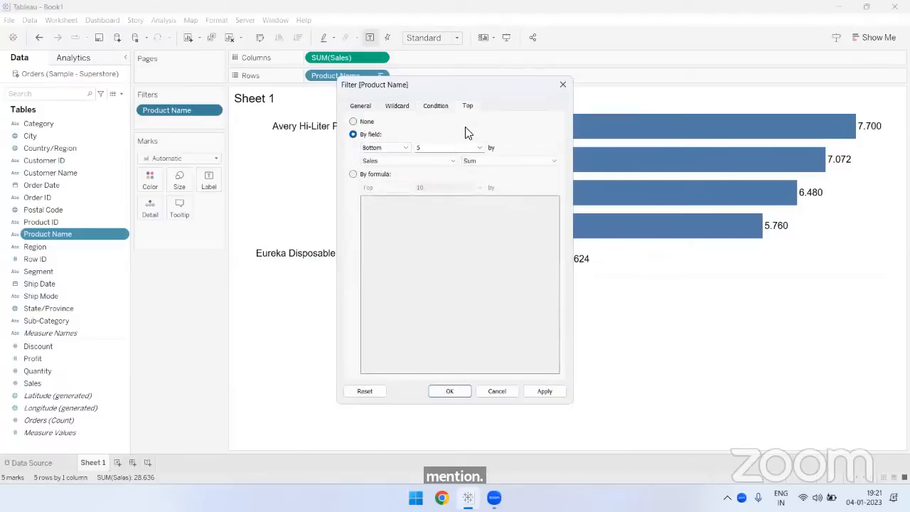
click(376, 147)
click(378, 157)
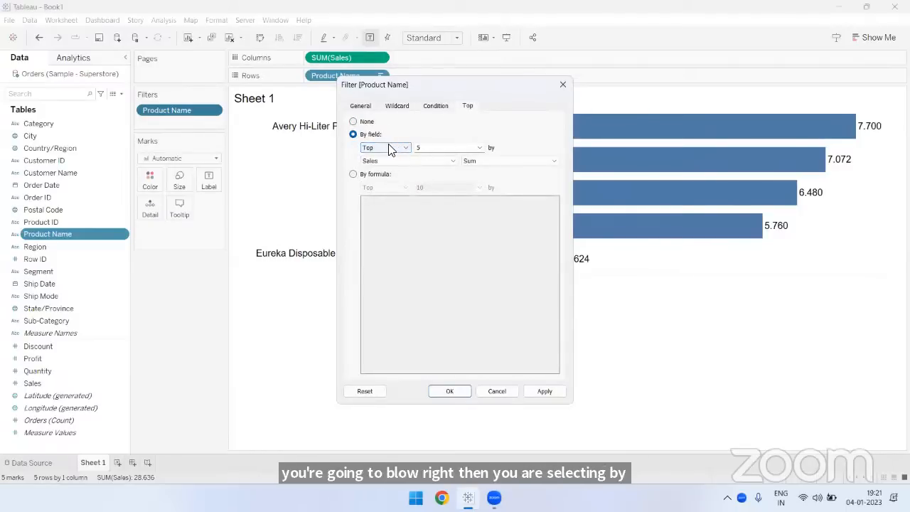
click(392, 148)
click(384, 165)
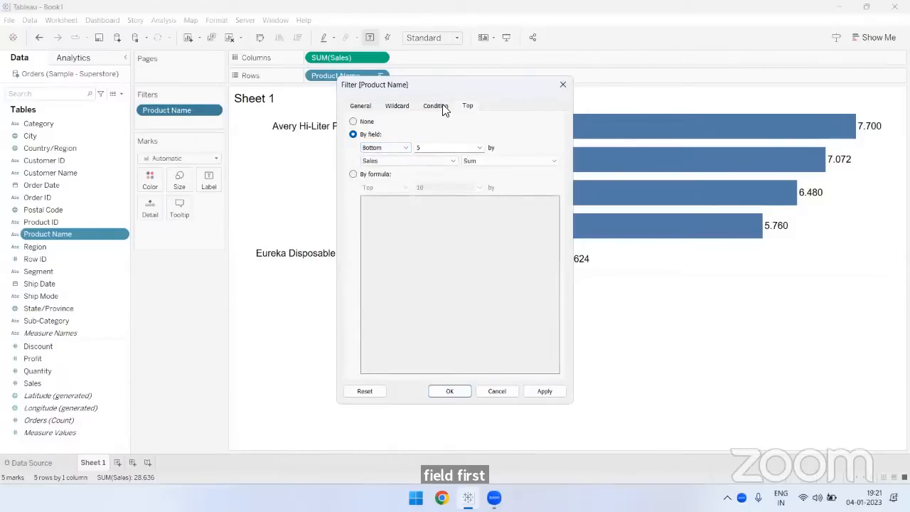
click(562, 84)
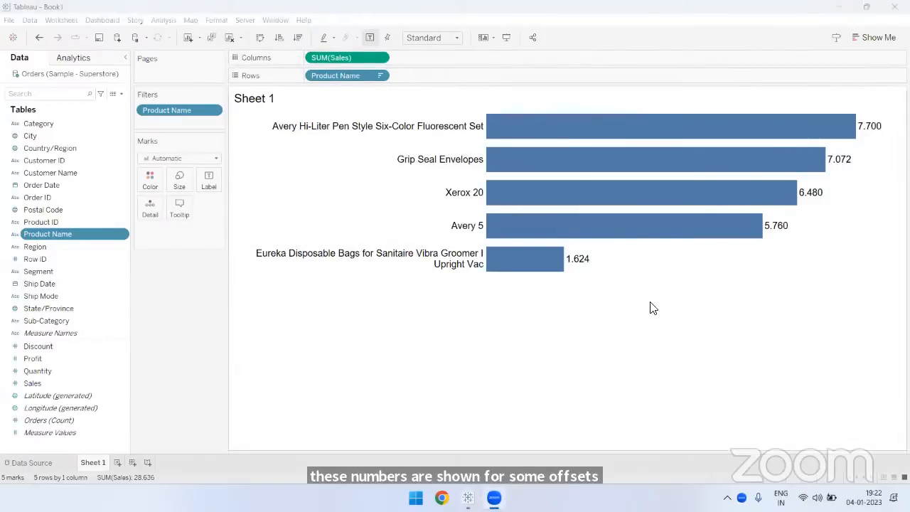
Step: Show the Sales axis header below the bars, and hide the header again
click(380, 57)
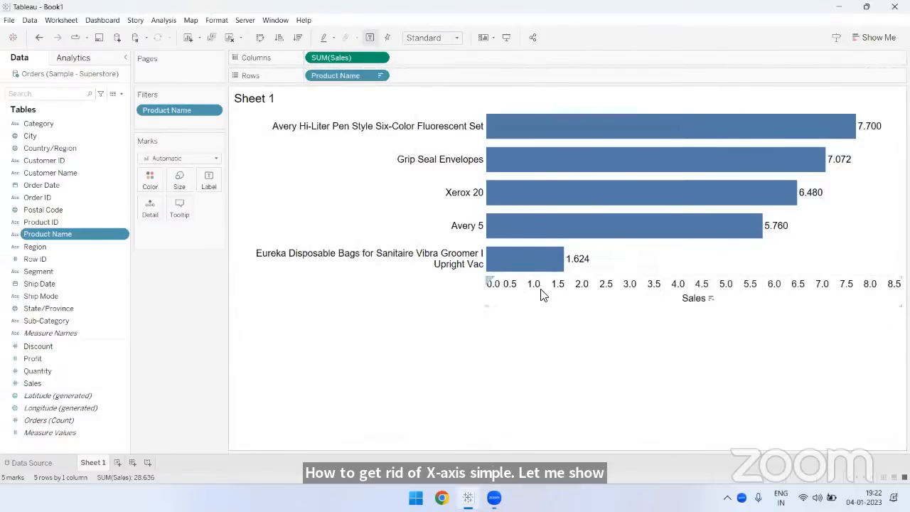
right_click(540, 290)
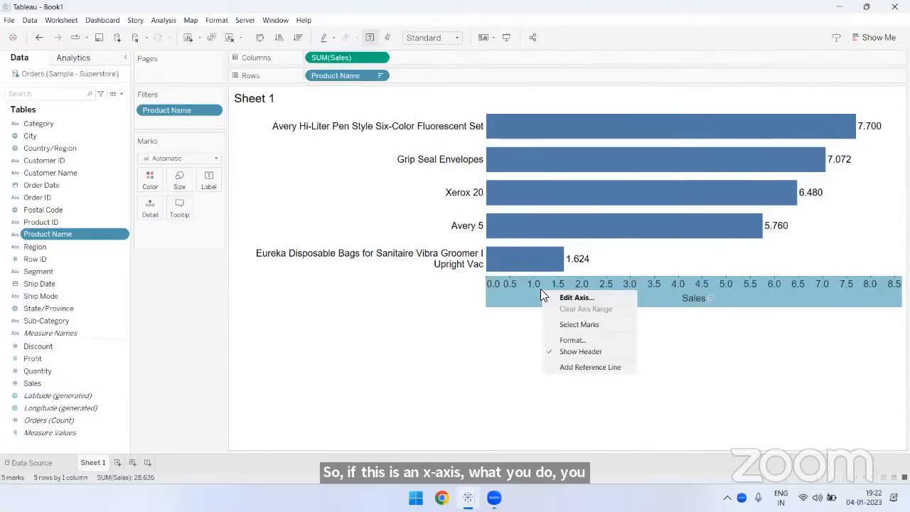
click(568, 351)
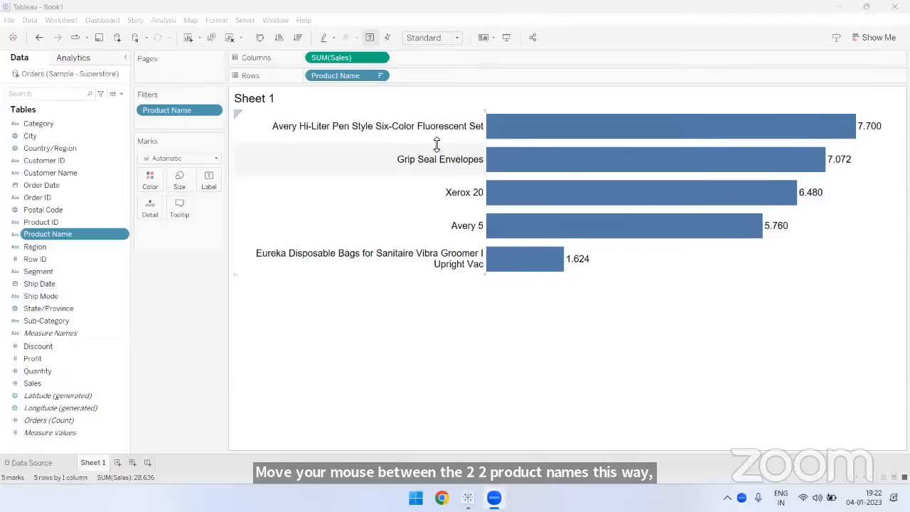
Step: Adjust the row height of the product bars, first reducing it slightly and finishing with taller, more widely spaced rows
mouse_move(436, 144)
mouse_down()
mouse_move(436, 157)
mouse_move(434, 137)
mouse_up()
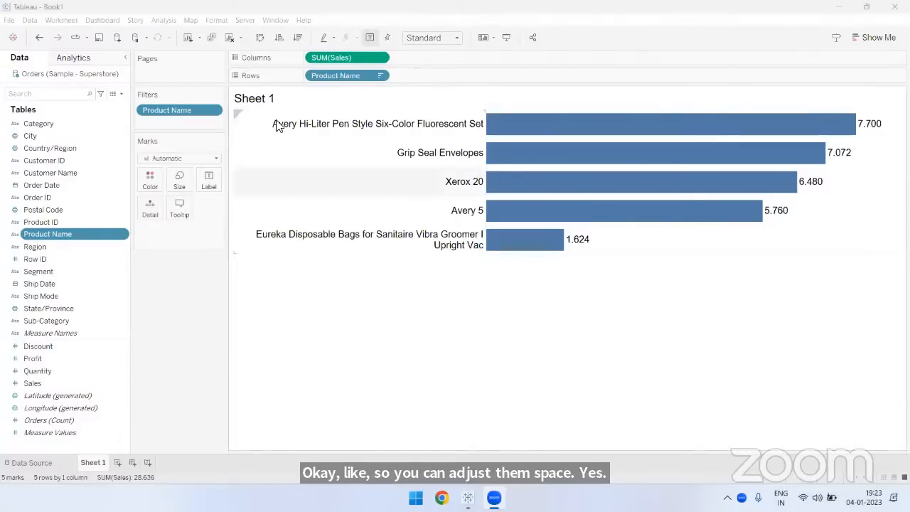
click(297, 38)
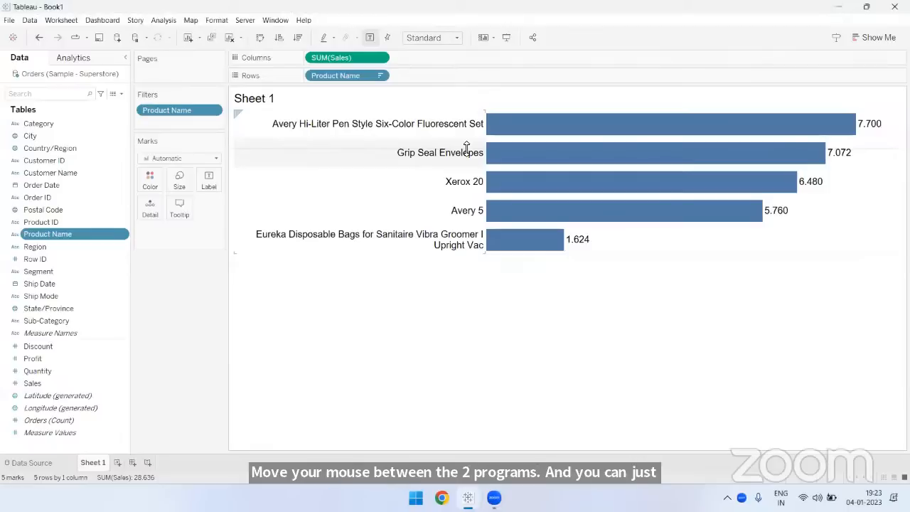
drag(469, 155, 470, 166)
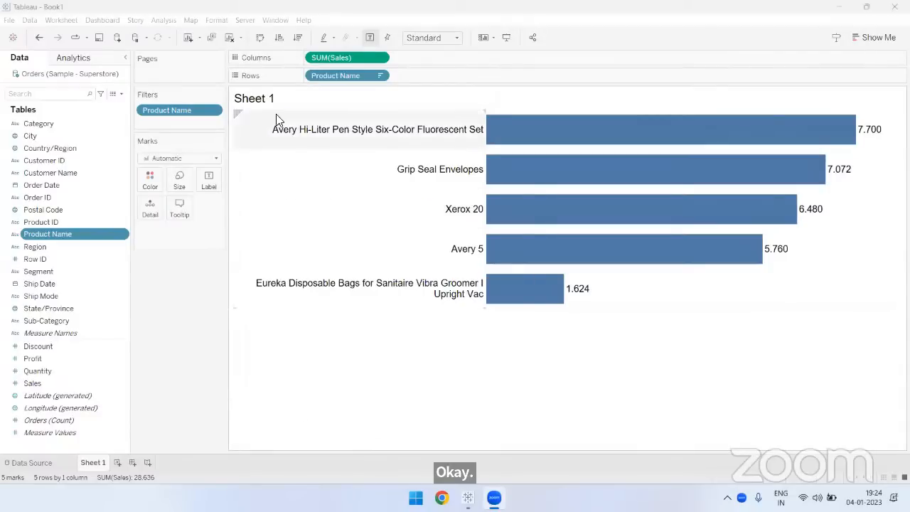
Step: Rename Sheet 1 as Dimension Filter, and replace that name with Filters
double_click(101, 462)
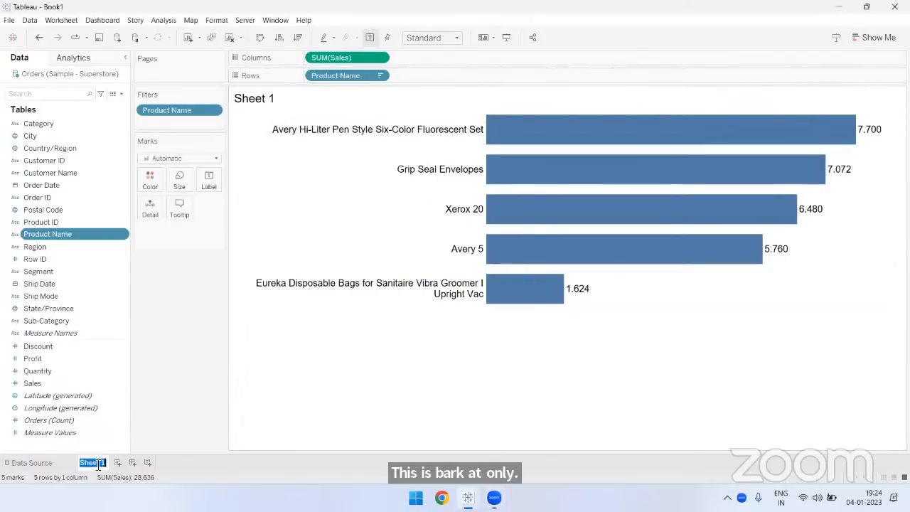
text(Dim)
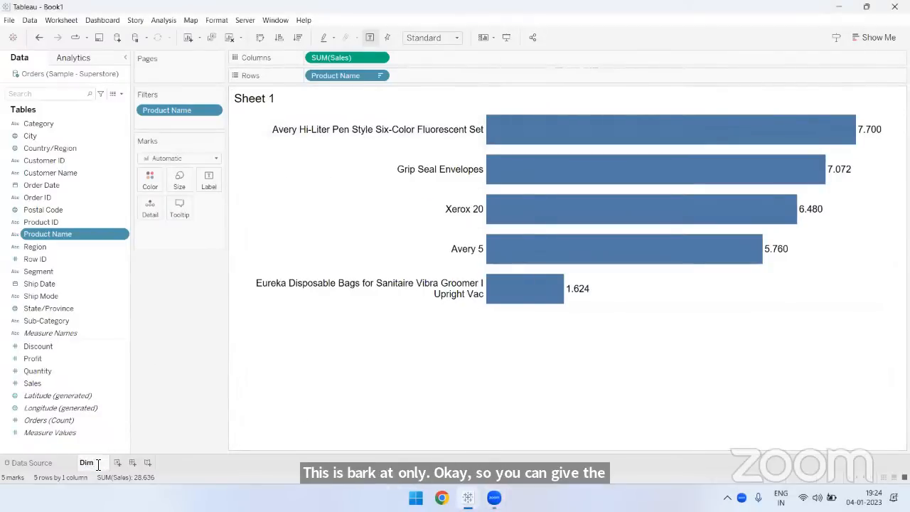
text(ens)
text(ion)
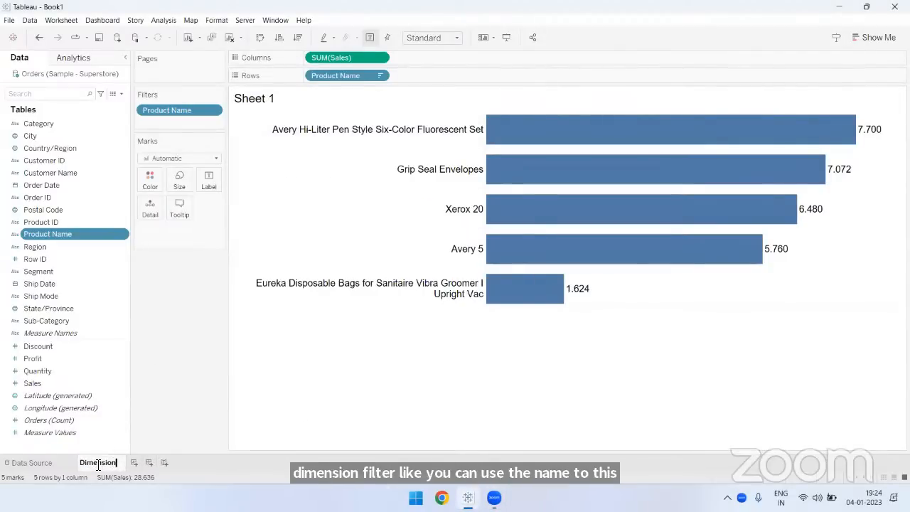
text( Filter)
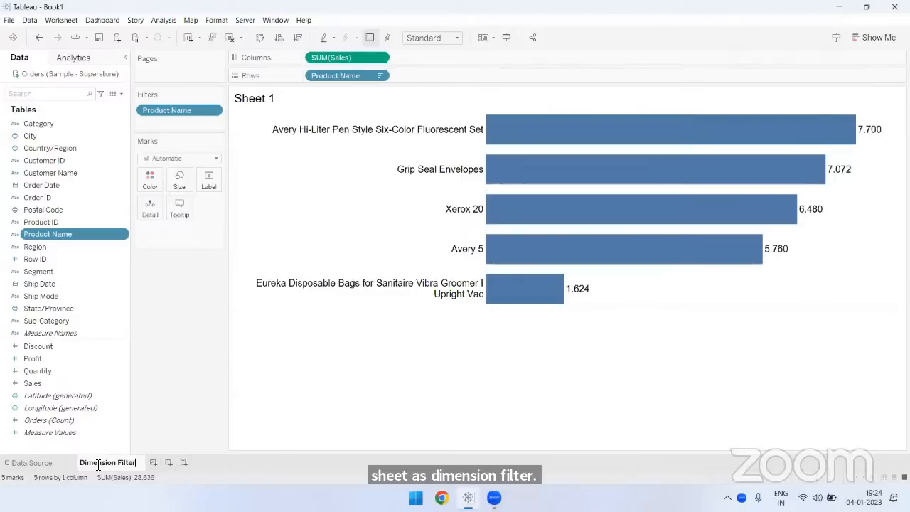
key(ctrl+a)
key(BackSpace)
text(Filters)
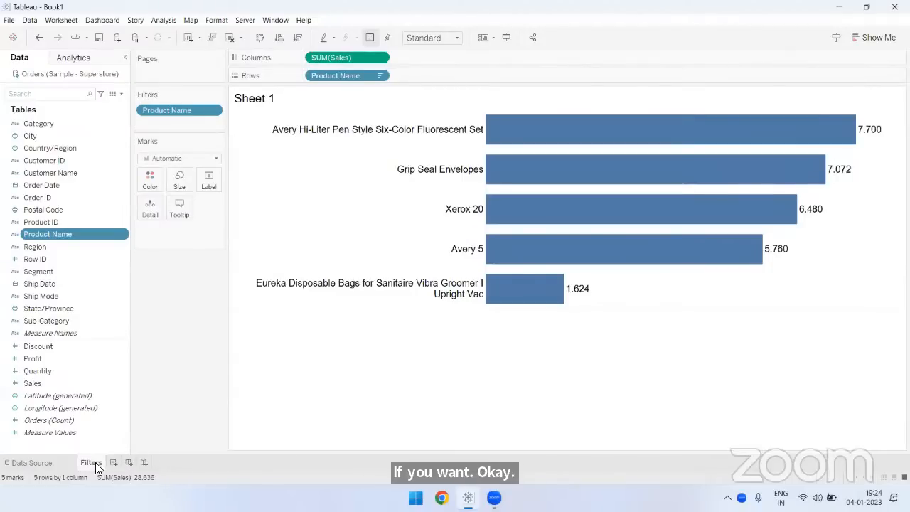
key(Return)
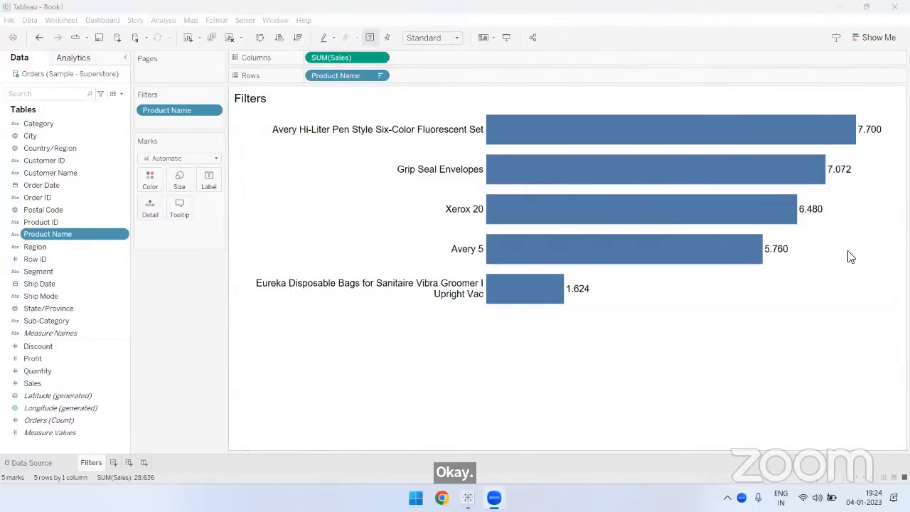
Step: Review the column grid line options in the chart's line formatting, and close the formatting
right_click(864, 202)
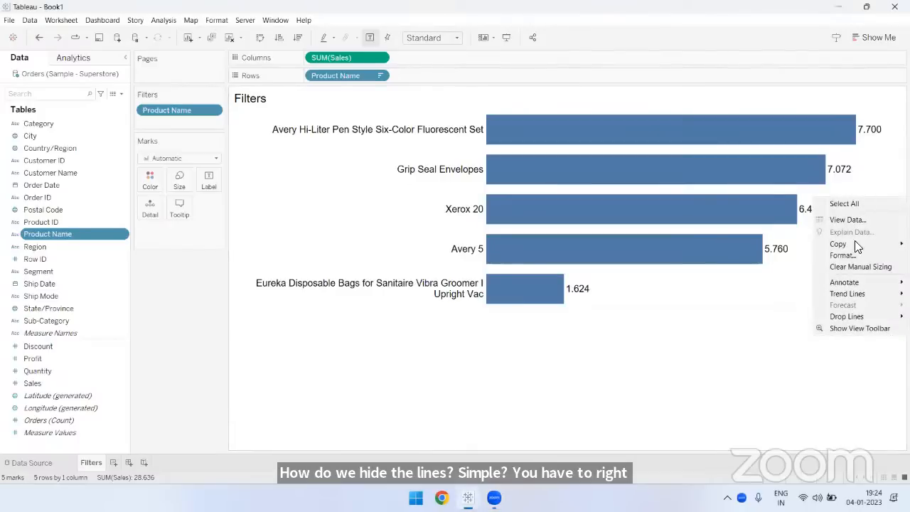
click(841, 255)
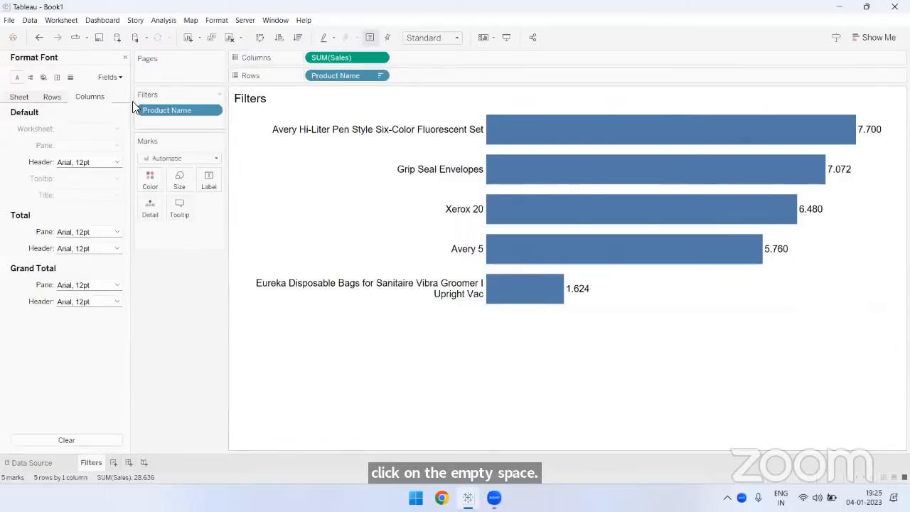
click(71, 78)
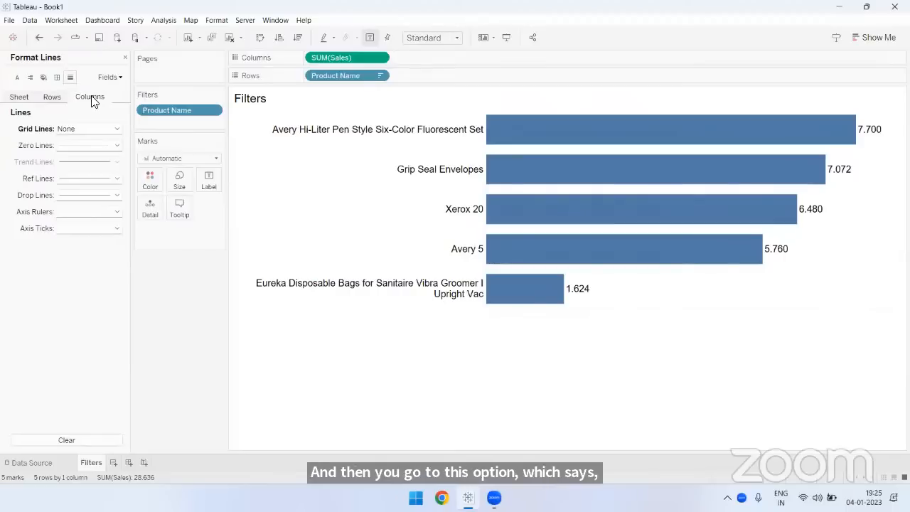
click(65, 130)
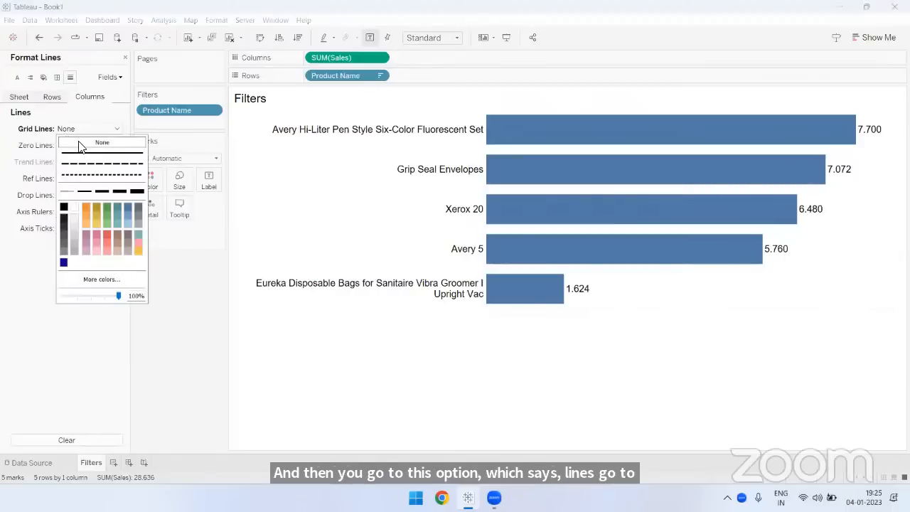
click(172, 280)
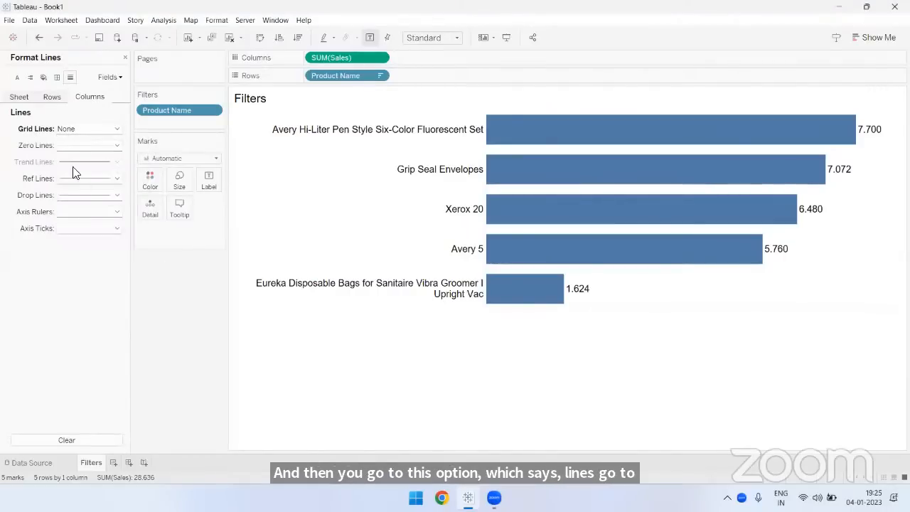
click(125, 57)
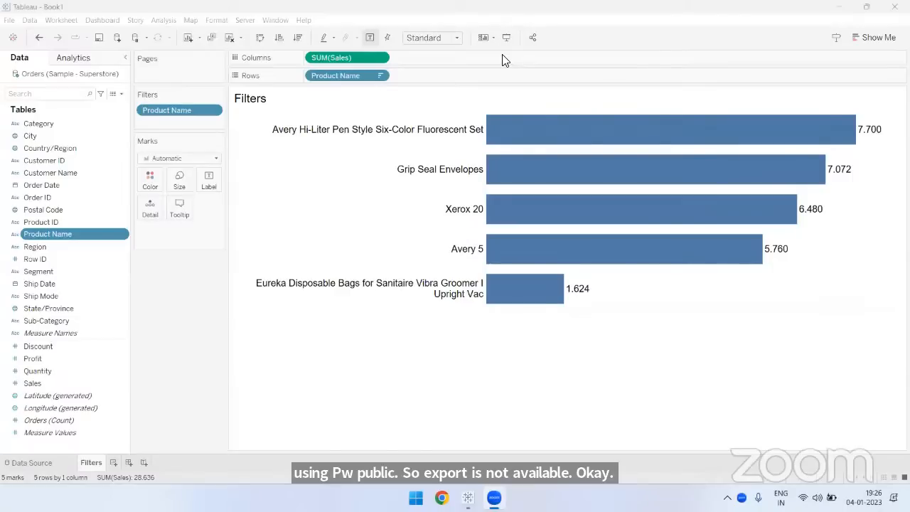
Step: Examine the workbook's export options, including Export As PowerPoint, without exporting anything
click(193, 288)
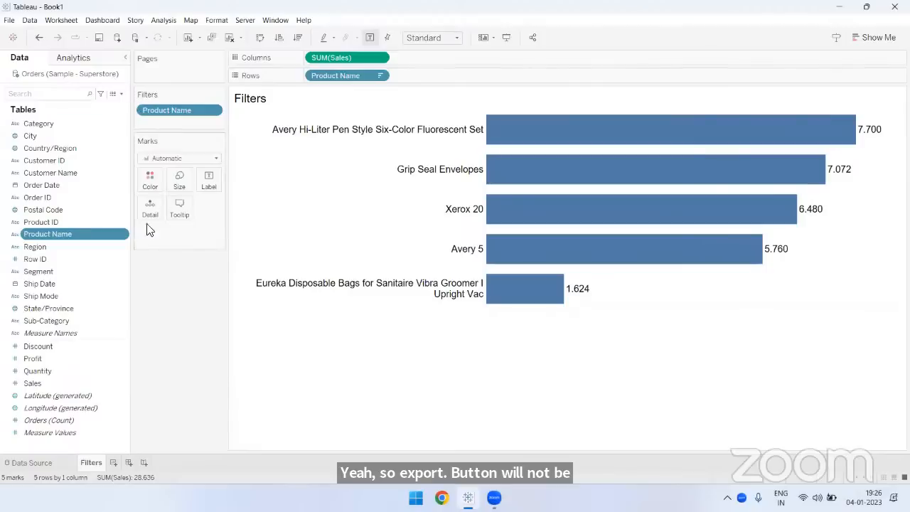
click(9, 20)
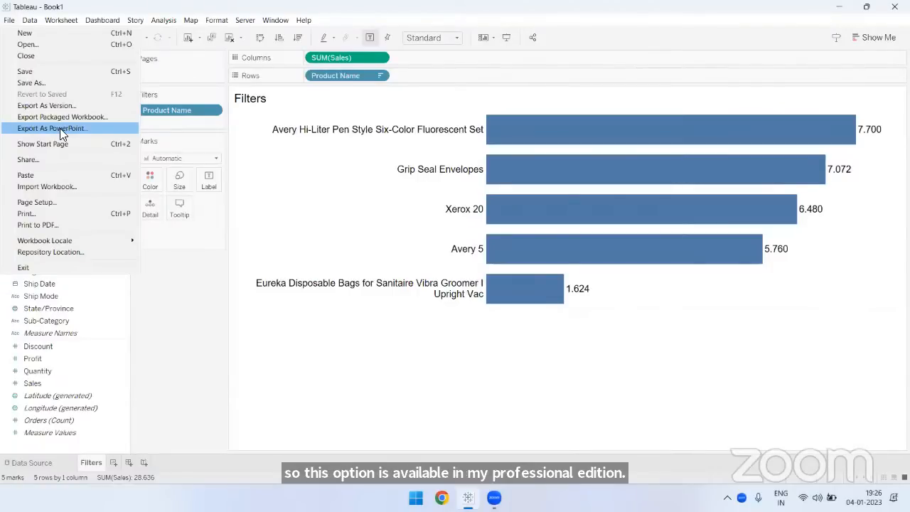
click(183, 338)
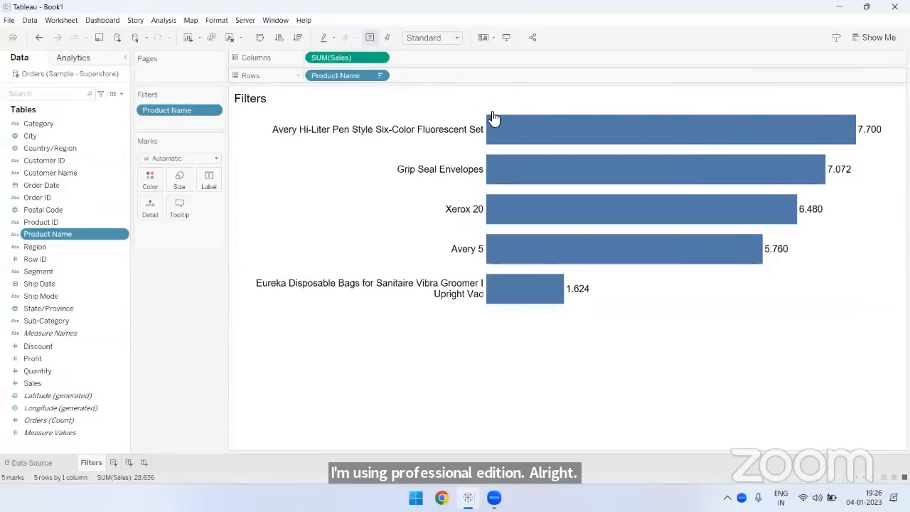
click(335, 349)
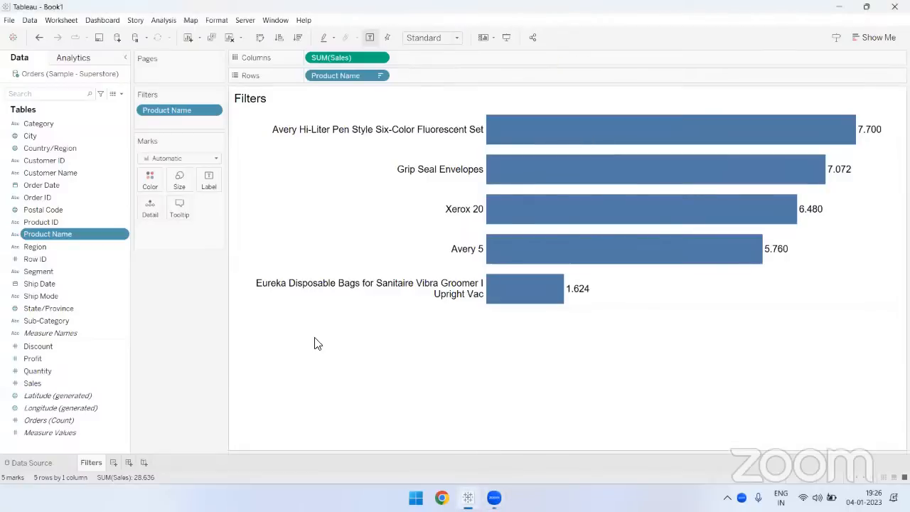
Step: Review the General value list of the Product Name filter, and close the filter settings without changes
right_click(162, 106)
click(171, 114)
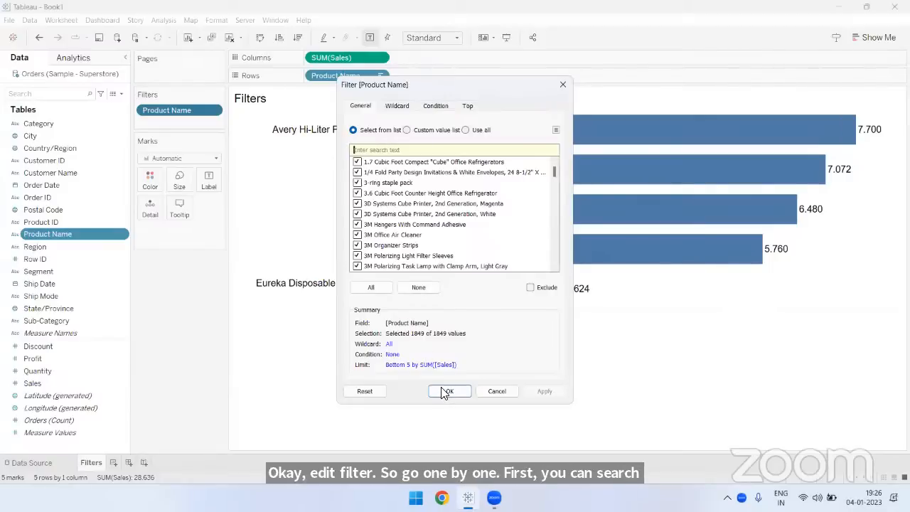
drag(482, 84, 347, 96)
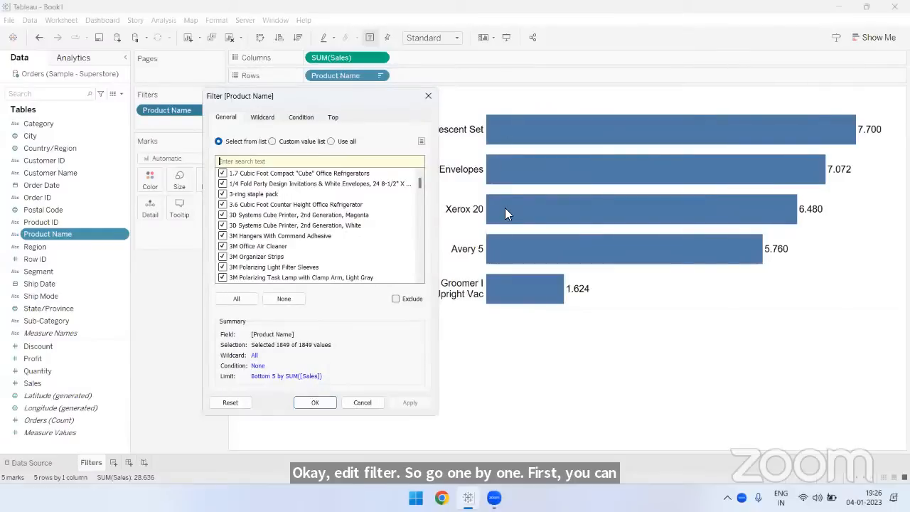
click(429, 96)
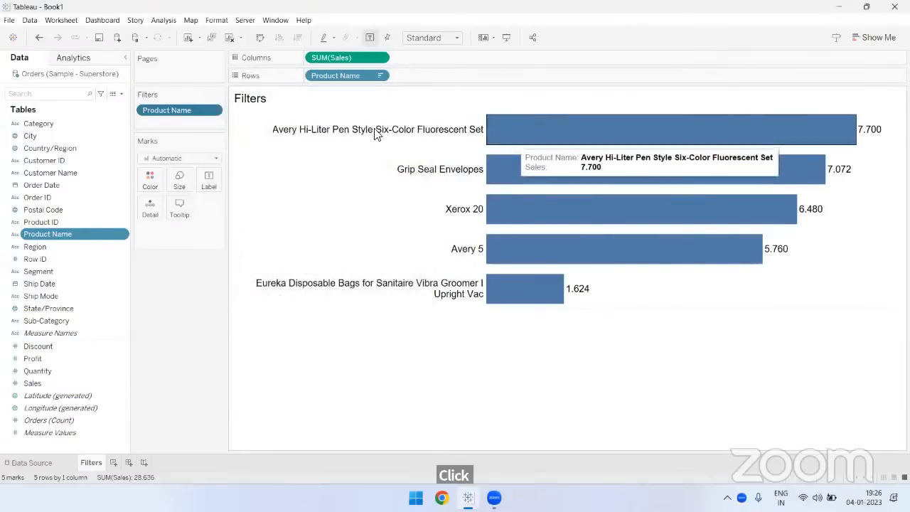
Step: Reopen the Product Name filter and compare its General, Wildcard and Condition settings
right_click(173, 112)
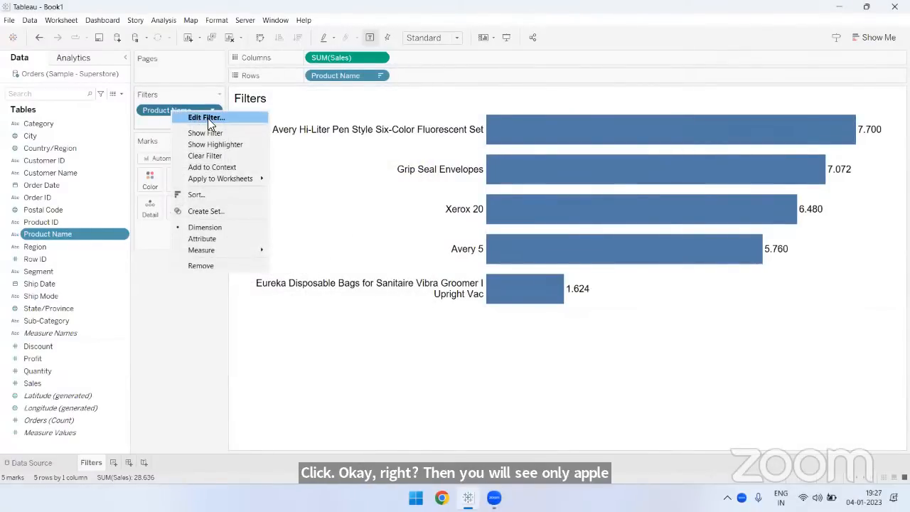
click(206, 118)
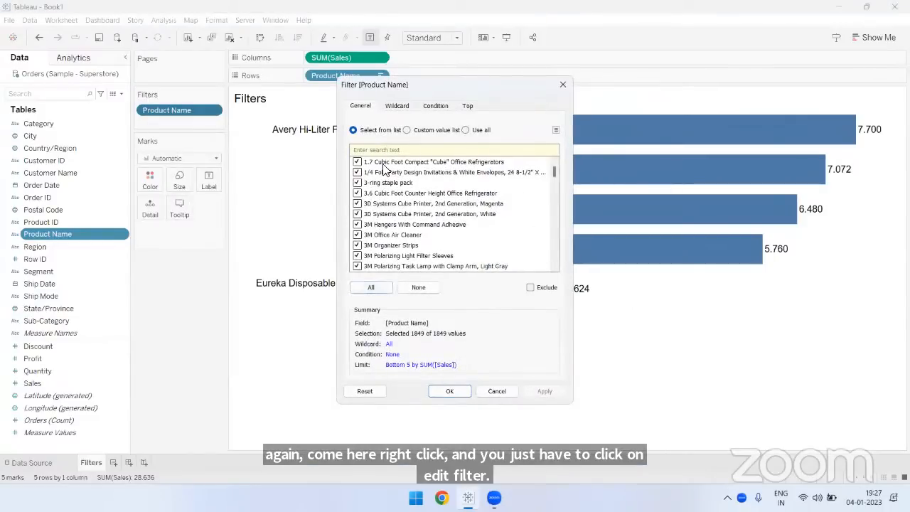
click(396, 106)
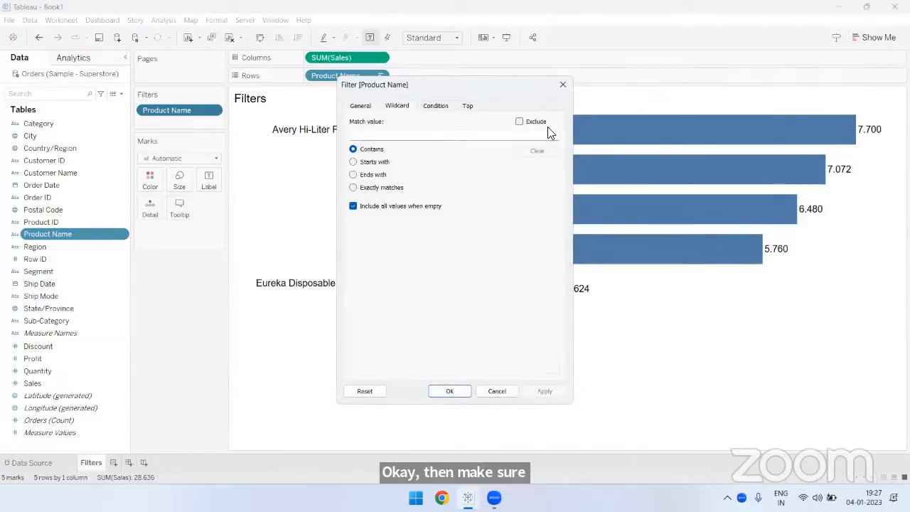
click(361, 106)
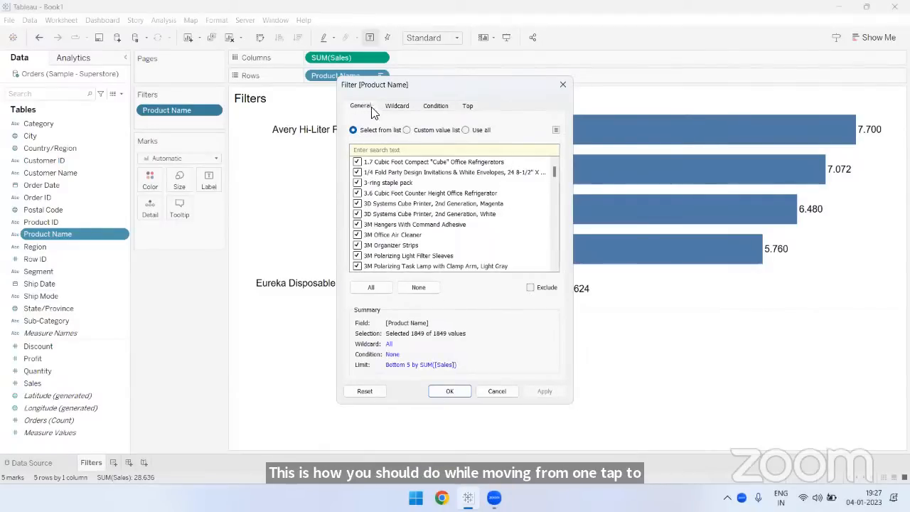
click(393, 108)
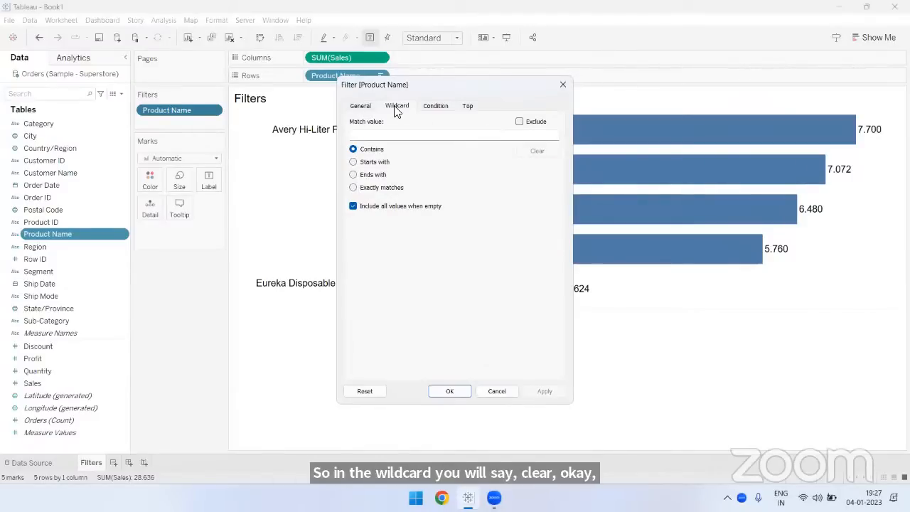
click(441, 108)
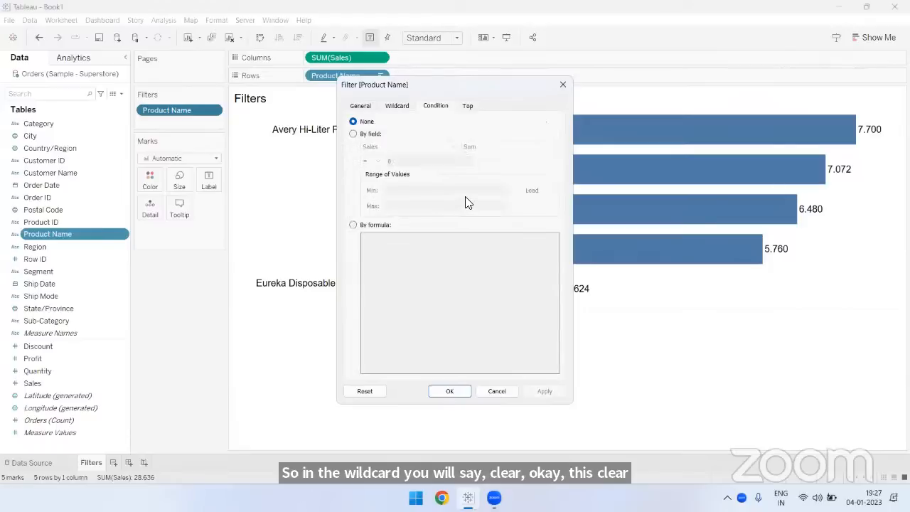
Step: Try the Starts with option for the filter's wildcard match, and switch it back to Contains
click(397, 106)
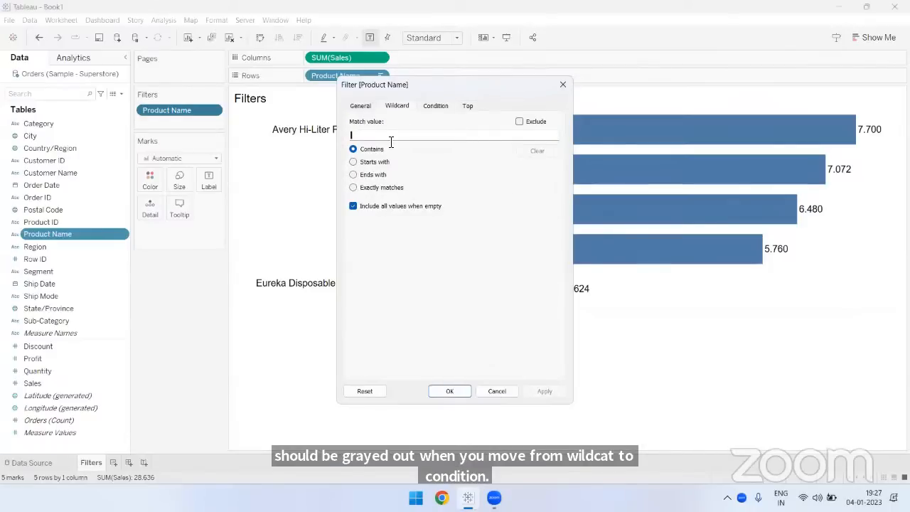
click(371, 166)
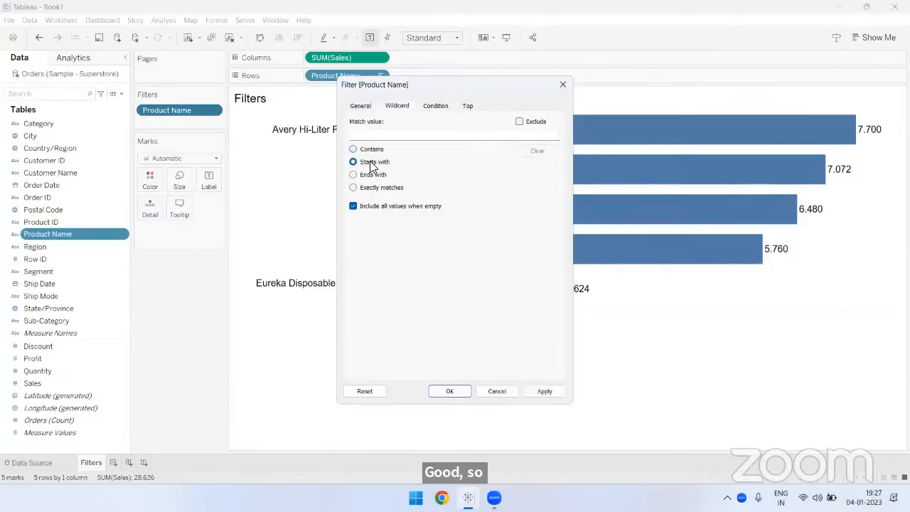
click(400, 137)
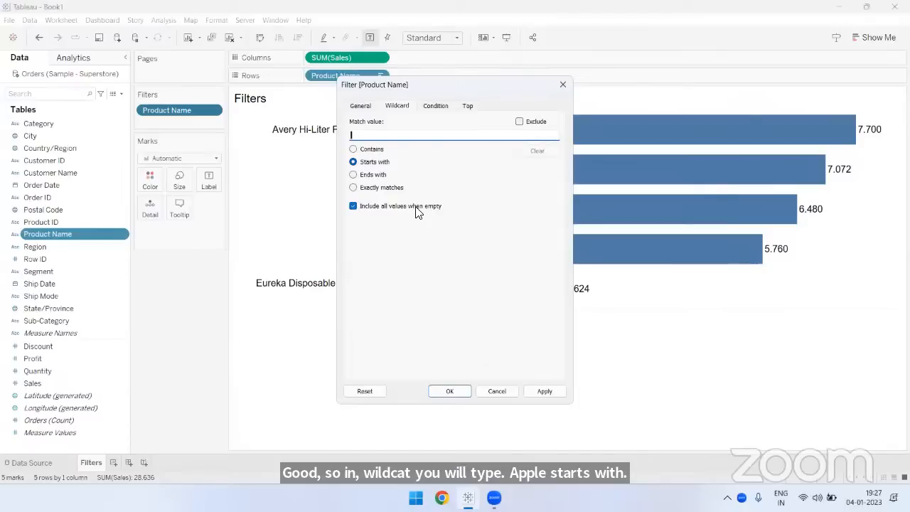
click(377, 150)
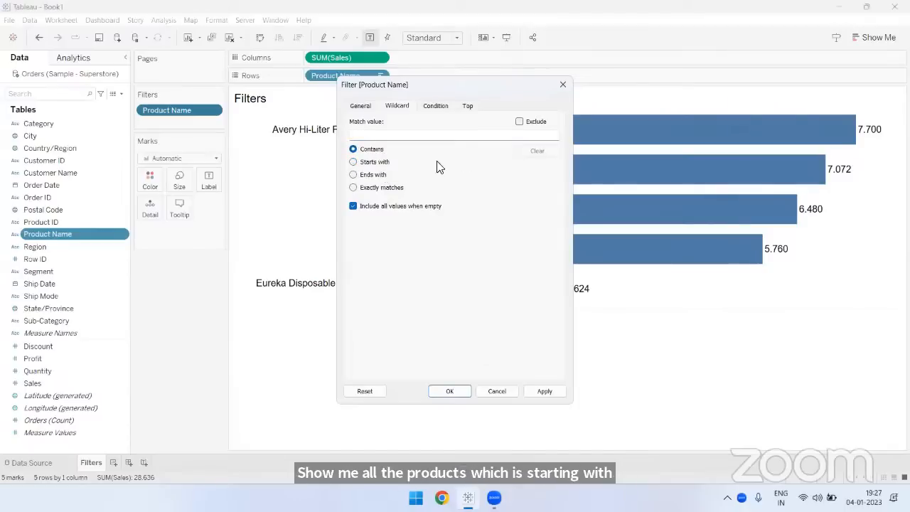
Step: Try a by-field condition of Sum of Sales greater than 0, and set the condition back to None
click(444, 107)
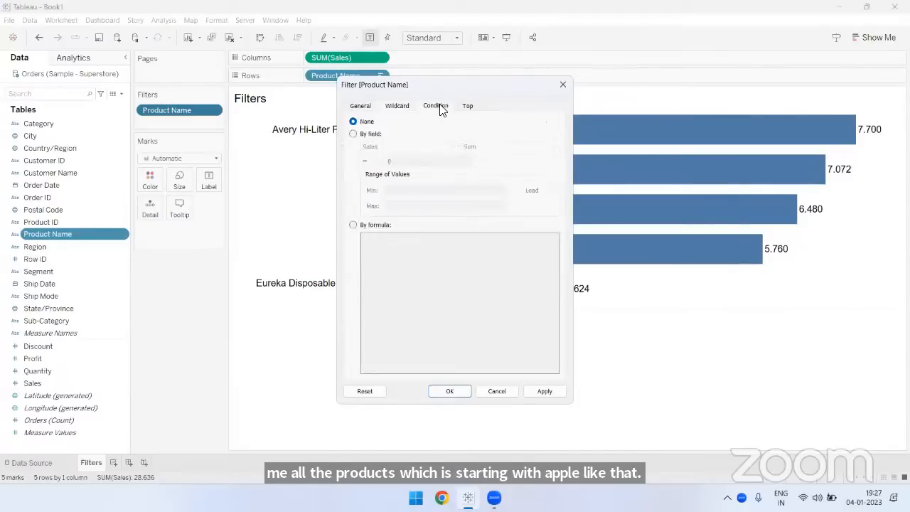
click(354, 135)
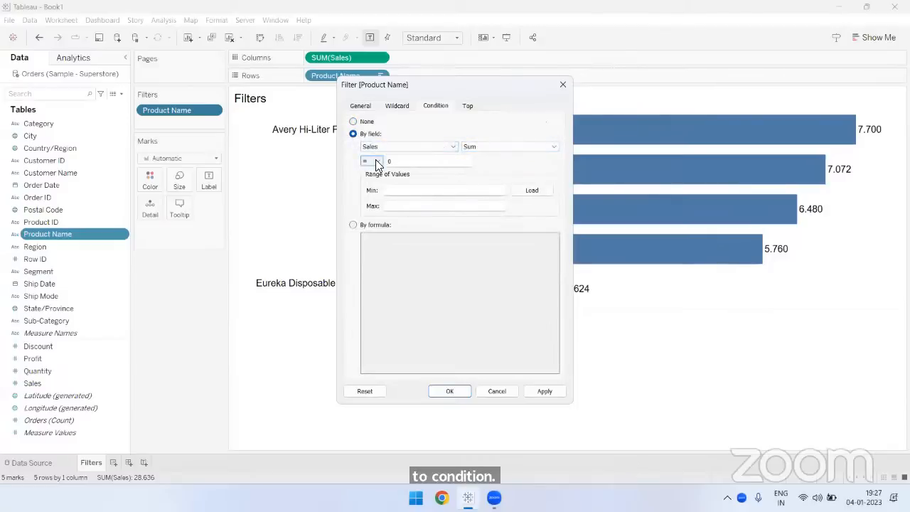
click(375, 159)
click(375, 198)
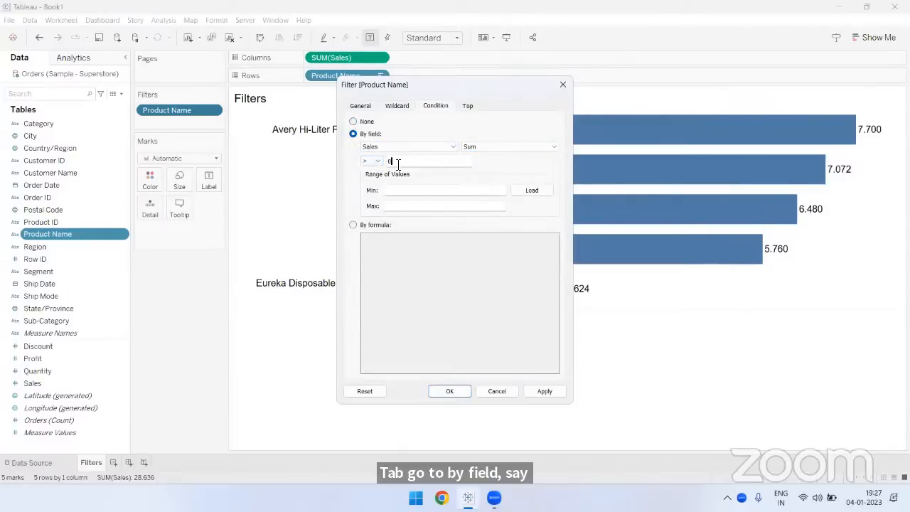
click(403, 165)
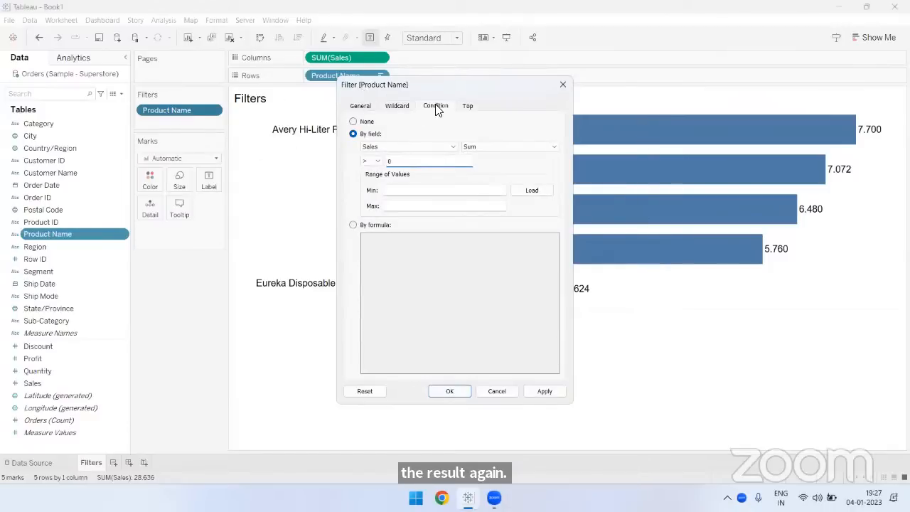
click(353, 123)
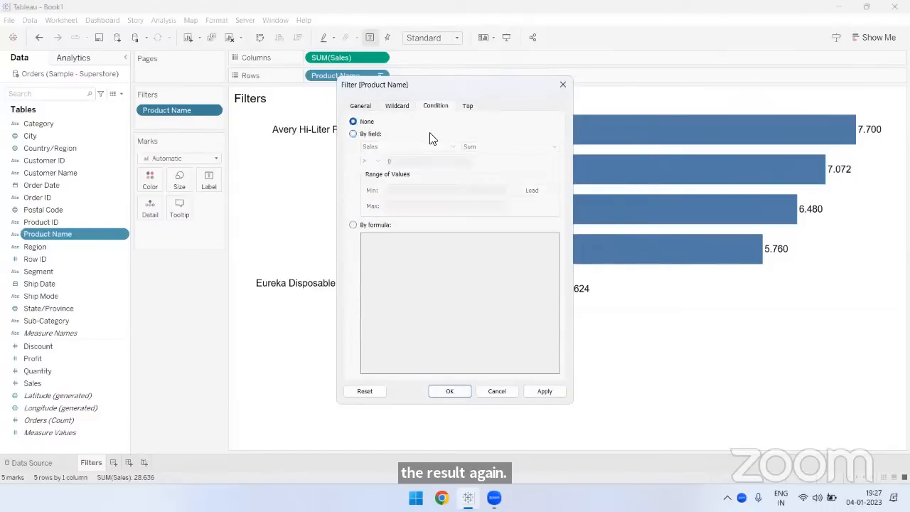
Step: Try limiting the filter to the Top 5 by Sum of Sales, switch it back to Bottom, and close the filter without applying
click(465, 107)
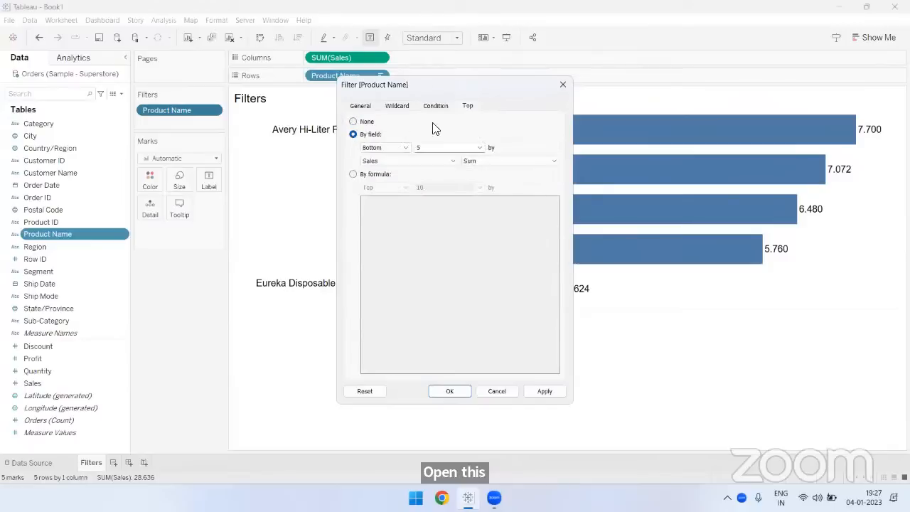
click(380, 147)
click(382, 158)
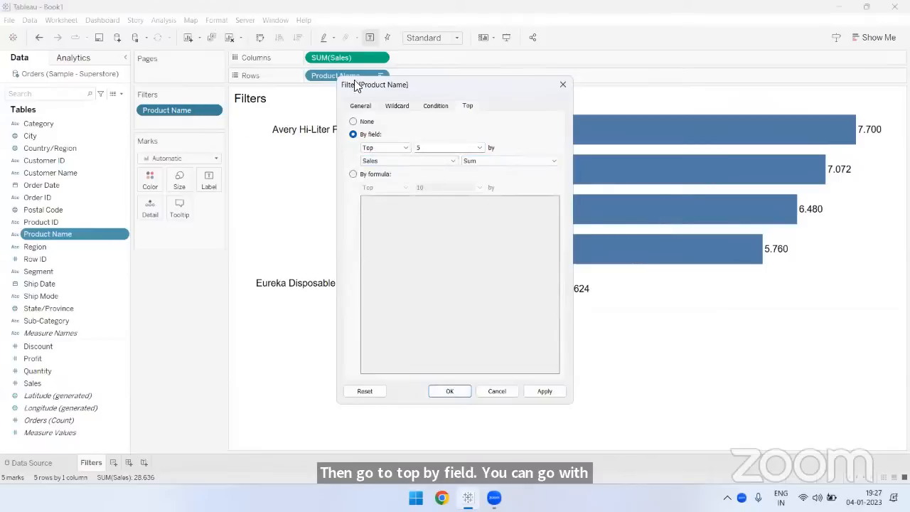
click(375, 149)
click(381, 161)
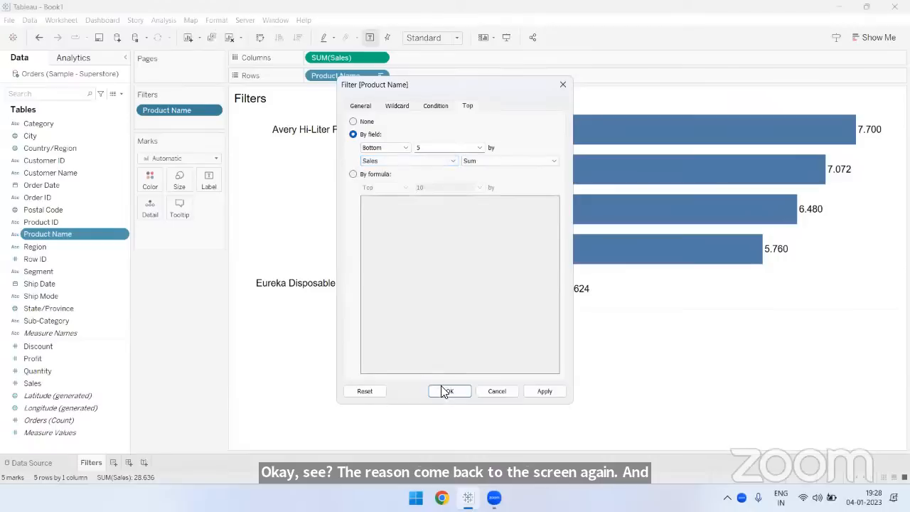
click(562, 84)
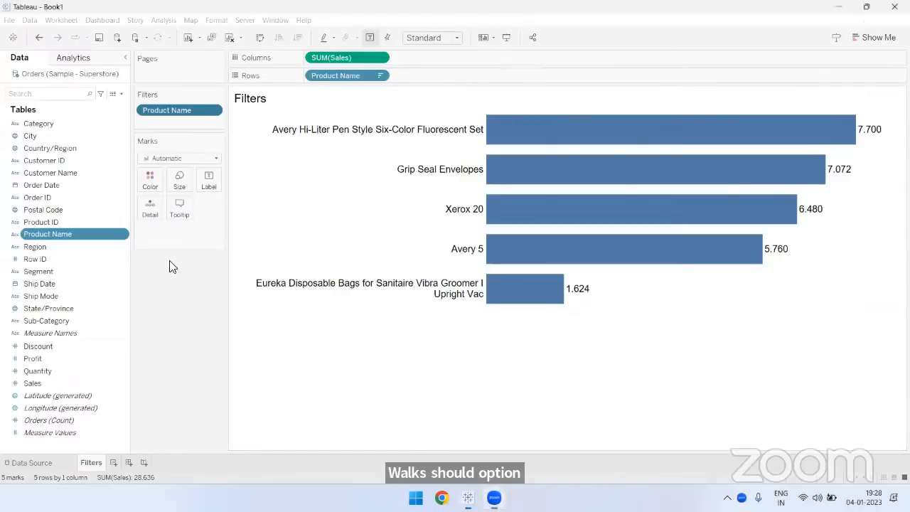
Step: Examine the worksheet's export options without exporting anything
click(71, 21)
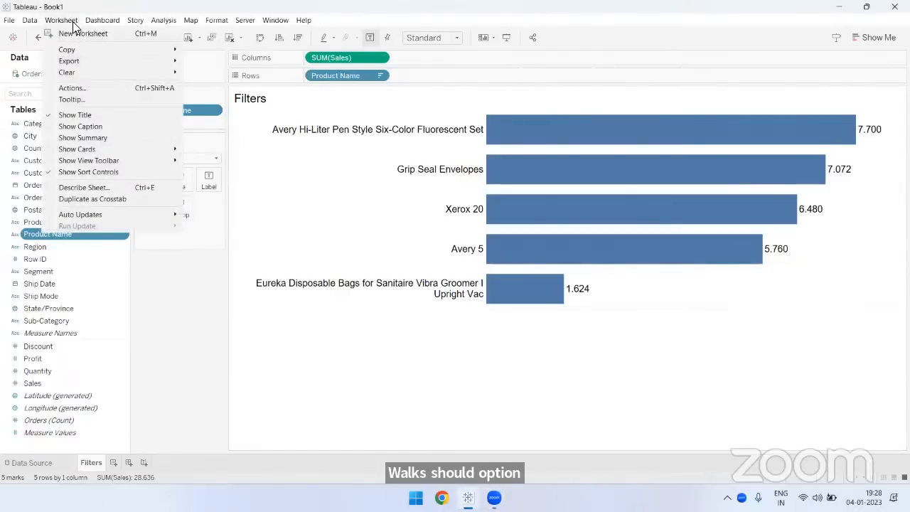
mouse_move(94, 60)
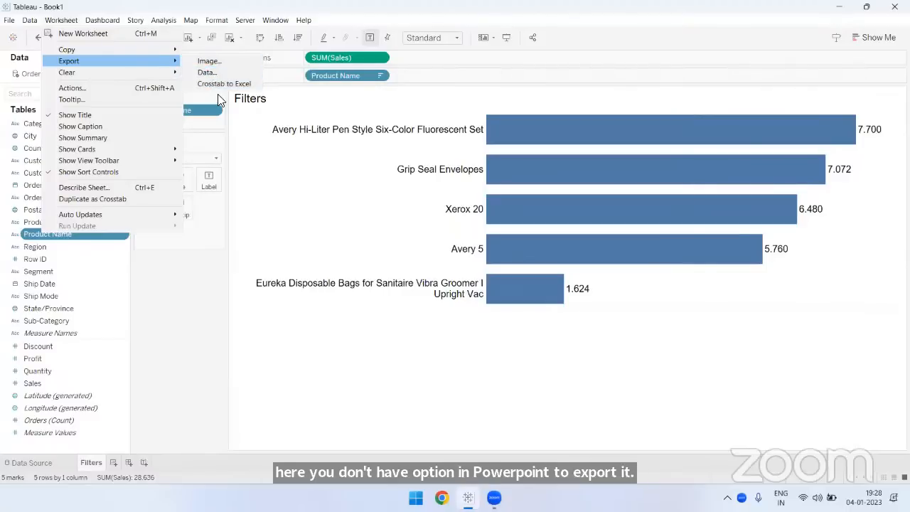
click(189, 298)
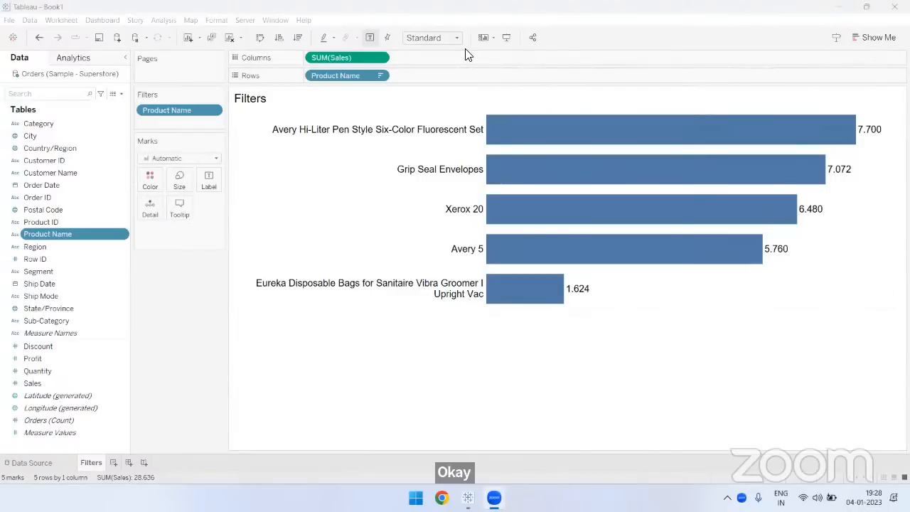
Step: Remove the Product Name filter from the Filters shelf
click(159, 328)
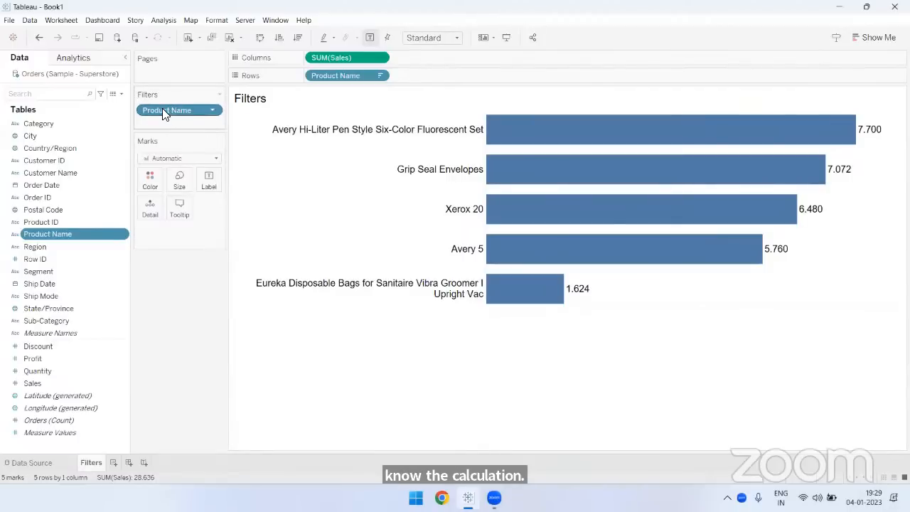
drag(161, 112, 176, 294)
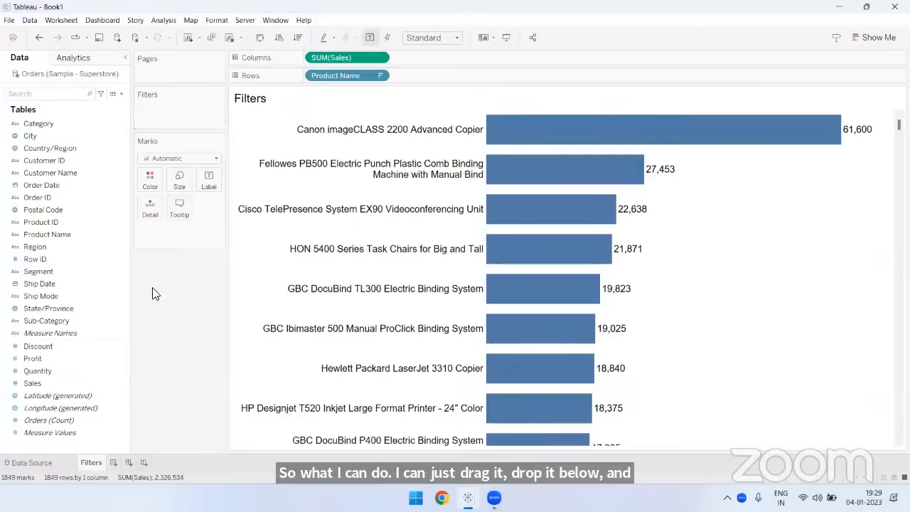
Step: Add the Zoom text annotation "15K - 20K" in the empty chart area beside the Cisco TelePresence bar
click(734, 57)
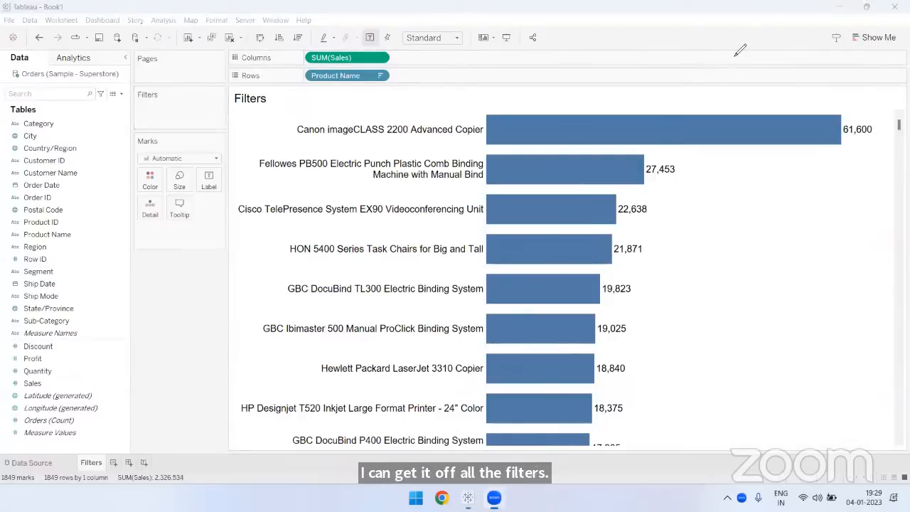
click(682, 213)
text(15)
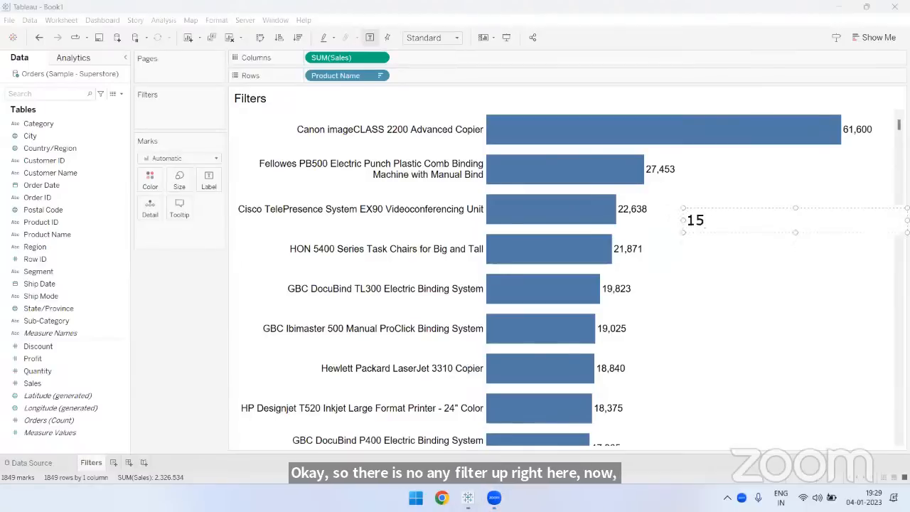
text(K - )
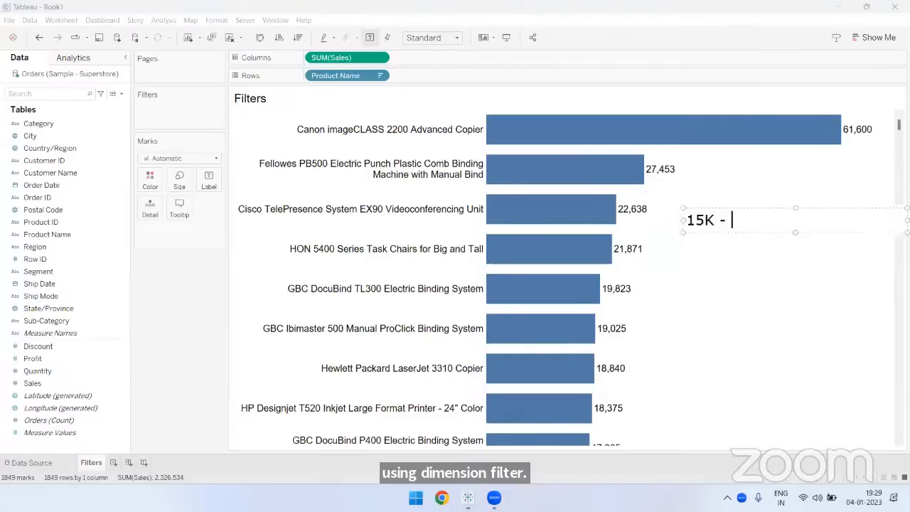
text(20K)
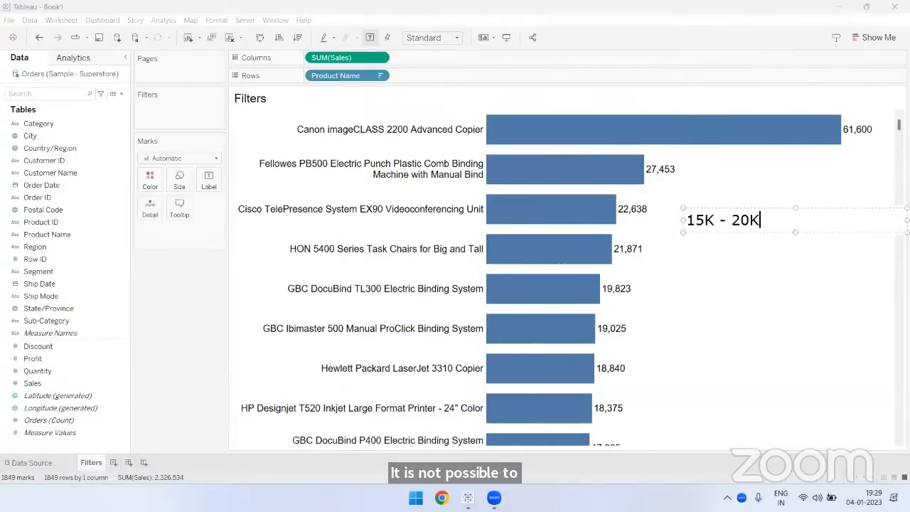
click(601, 127)
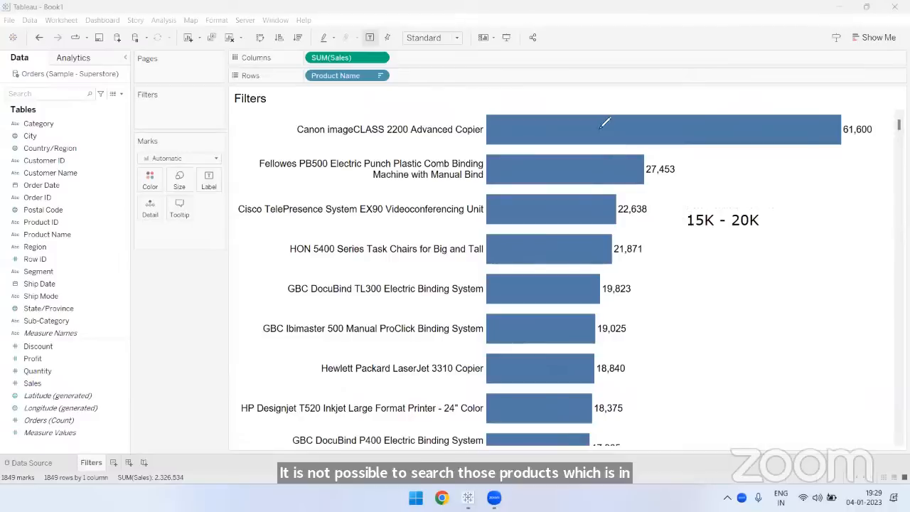
Step: Underline the 15K - 20K note in red, handwrite an underlined ">15K" beneath it, and circle 20K
drag(686, 233, 759, 232)
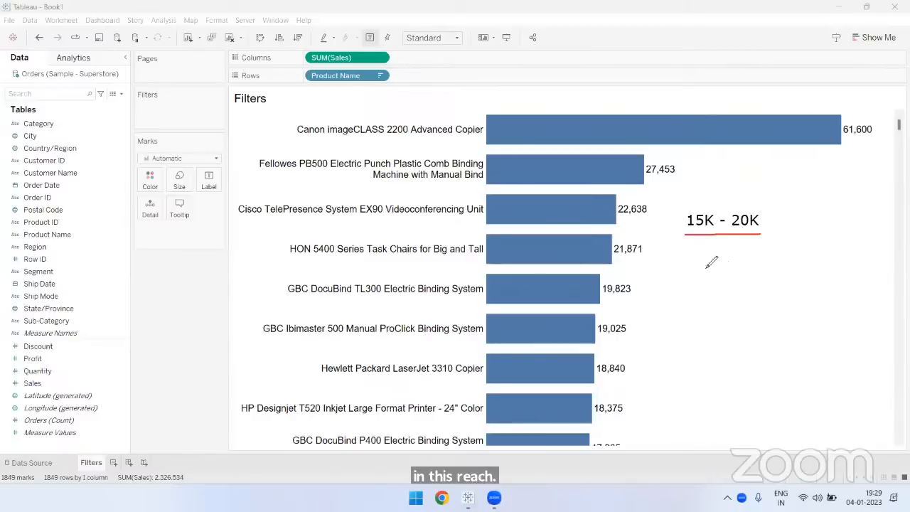
mouse_move(690, 258)
mouse_down()
mouse_move(712, 266)
mouse_move(695, 280)
mouse_up()
mouse_move(716, 250)
mouse_down()
mouse_move(715, 277)
mouse_move(747, 278)
mouse_up()
drag(766, 254, 768, 278)
drag(772, 282, 682, 282)
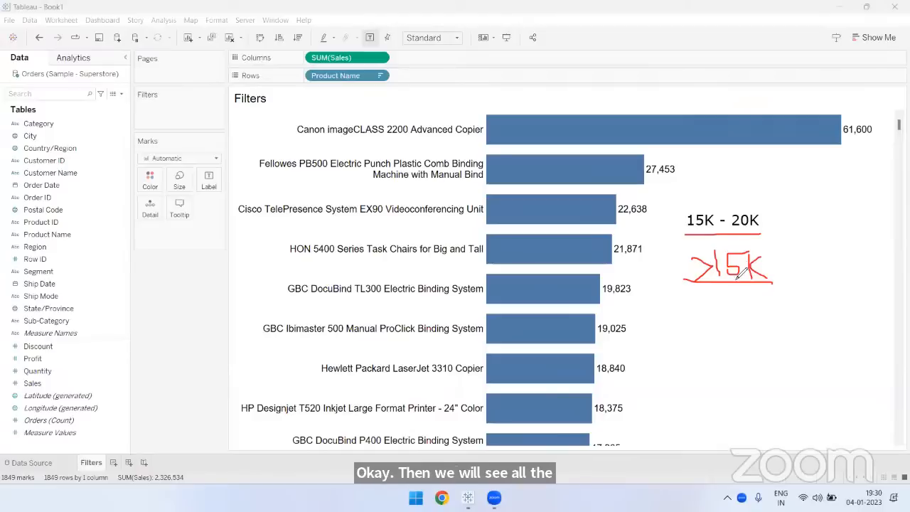
mouse_move(753, 210)
mouse_down()
mouse_move(739, 238)
mouse_move(742, 210)
mouse_up()
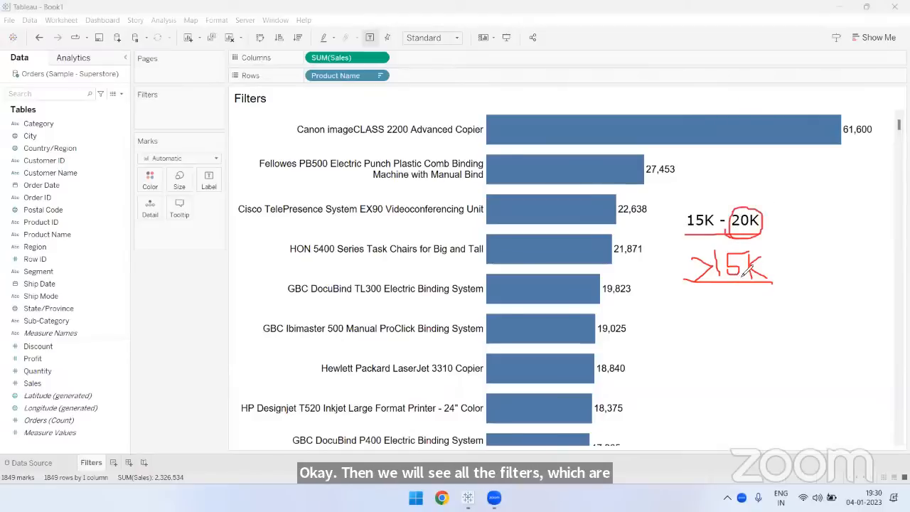
Step: Clear the handwritten notes and draw a vertical red line beside the sales labels from the Fellowes bar to the GBC DocuBind TL300 bar
drag(778, 248, 737, 285)
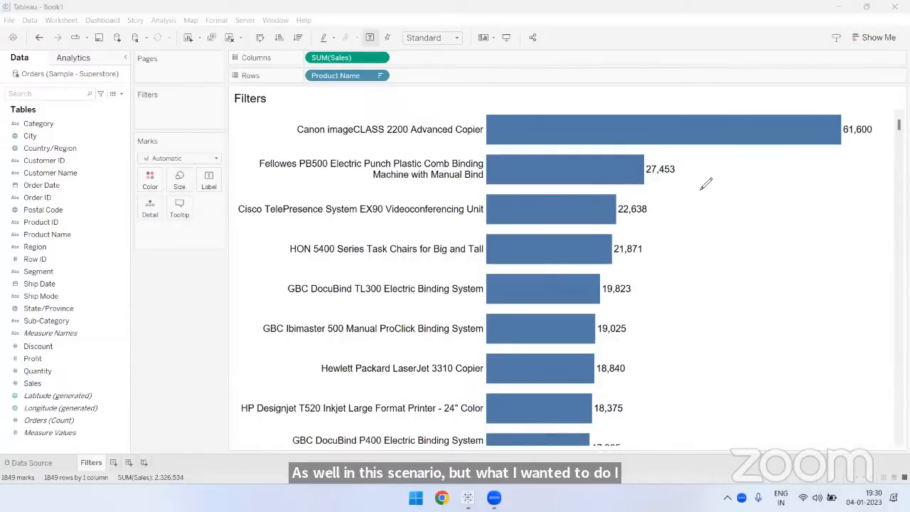
drag(686, 154, 689, 294)
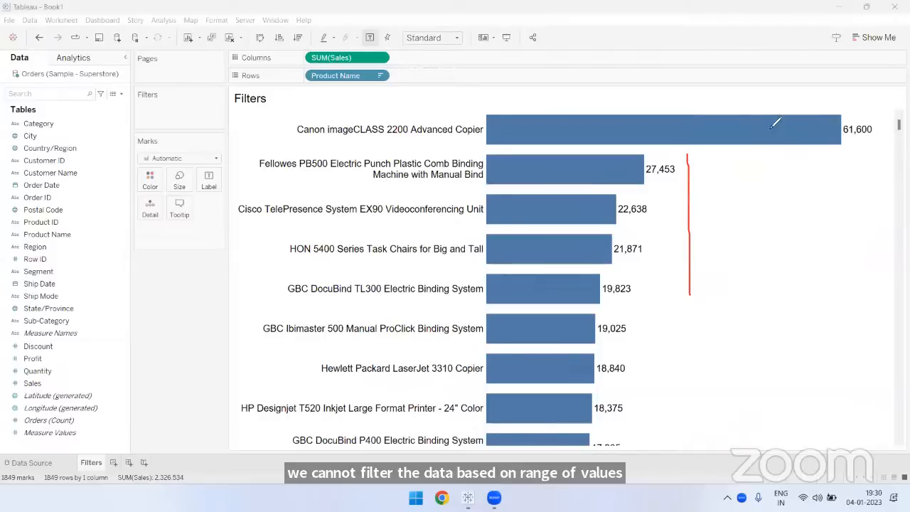
mouse_move(842, 136)
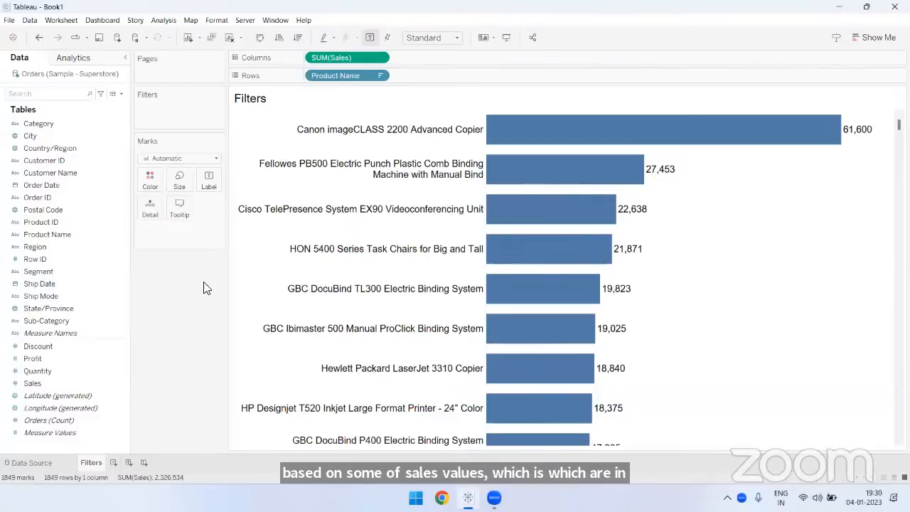
Step: Add Sales to the Filters shelf with the Sum aggregation and proceed to its value settings
click(44, 384)
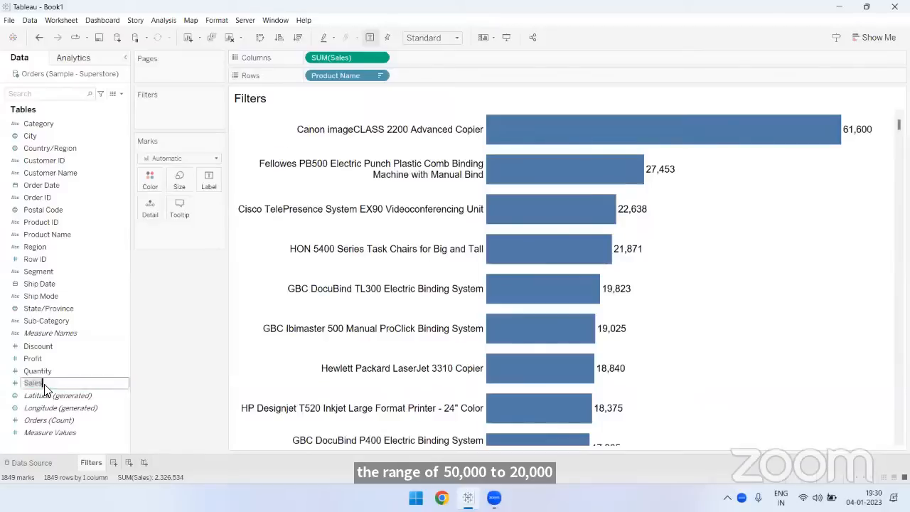
drag(80, 384, 171, 109)
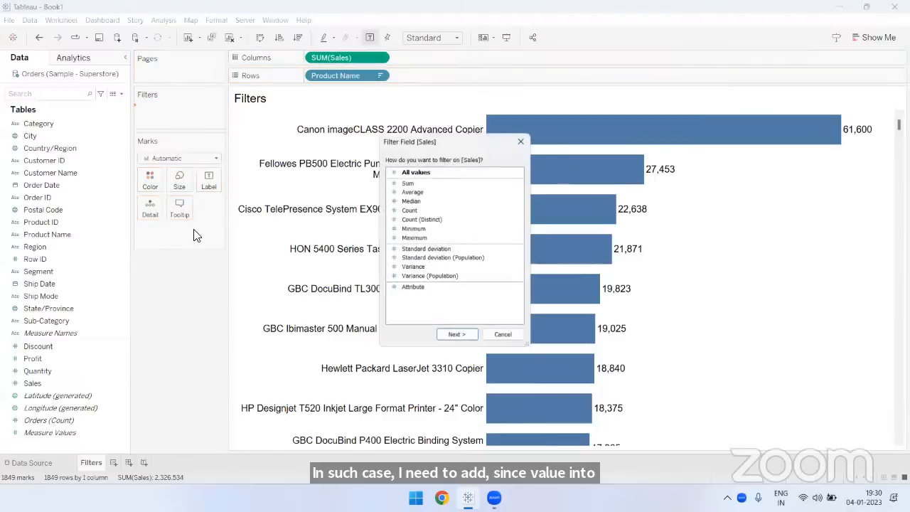
click(398, 182)
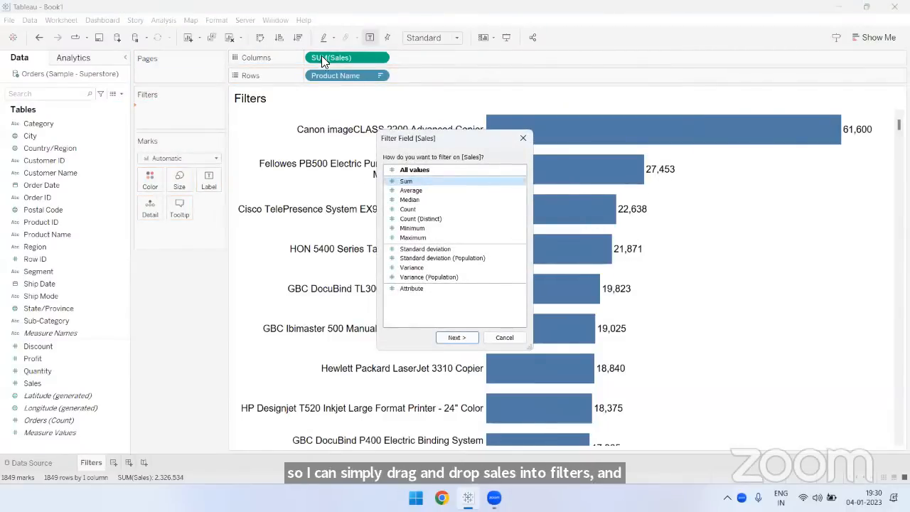
click(412, 182)
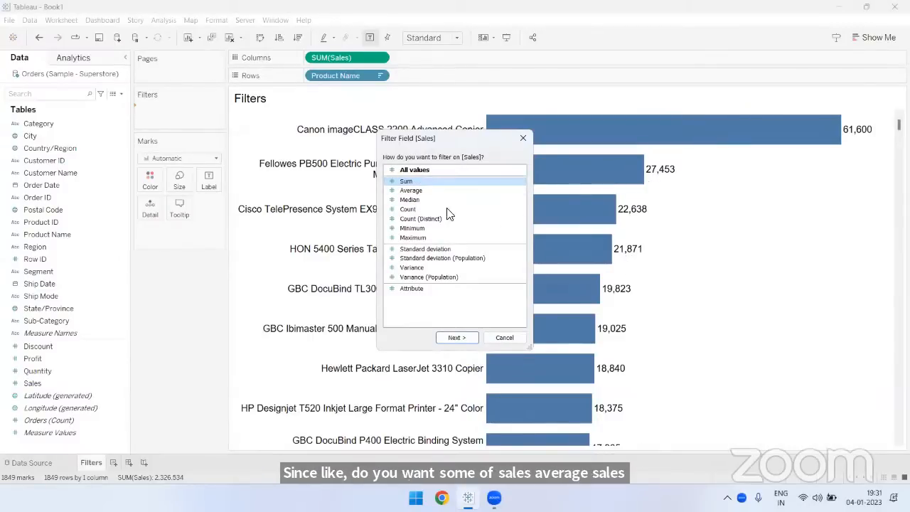
click(455, 338)
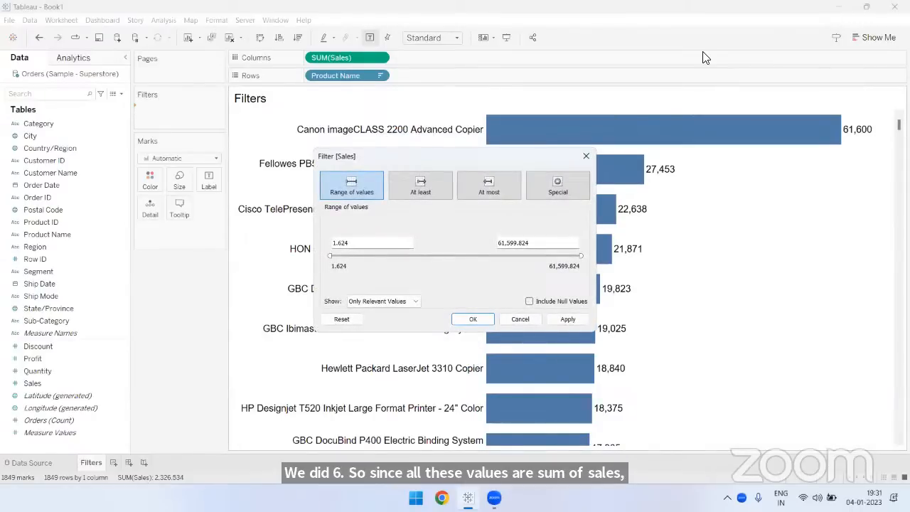
Step: Circle the Range of values option in red and draw ticks on the lower limit, upper limit and OK
drag(376, 179, 352, 177)
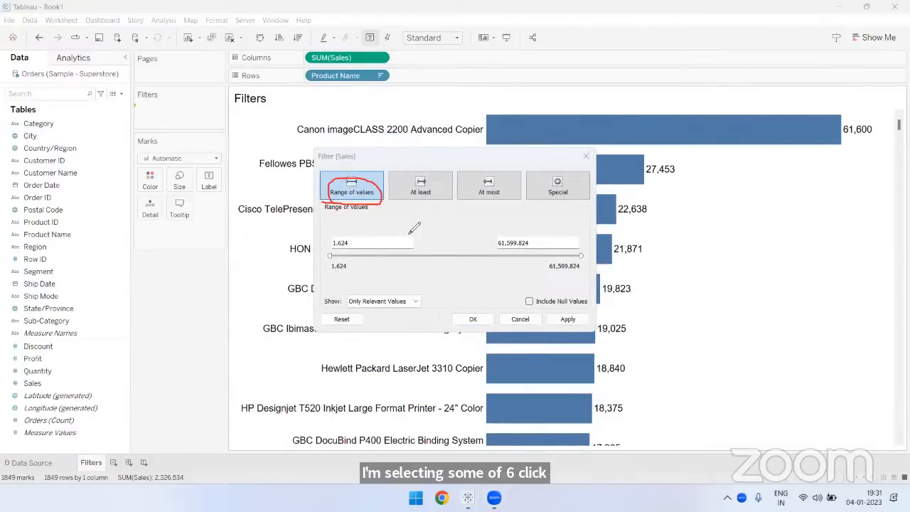
drag(364, 239, 395, 211)
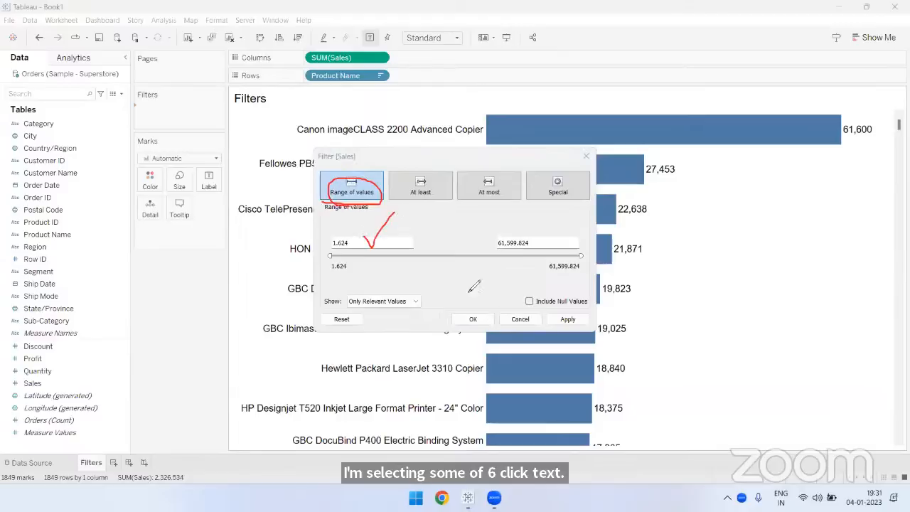
drag(545, 247, 556, 224)
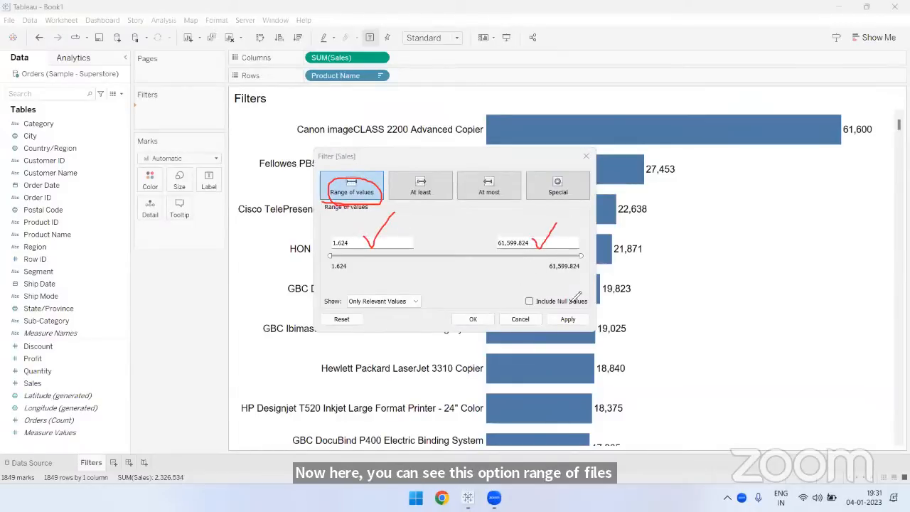
drag(462, 320, 487, 299)
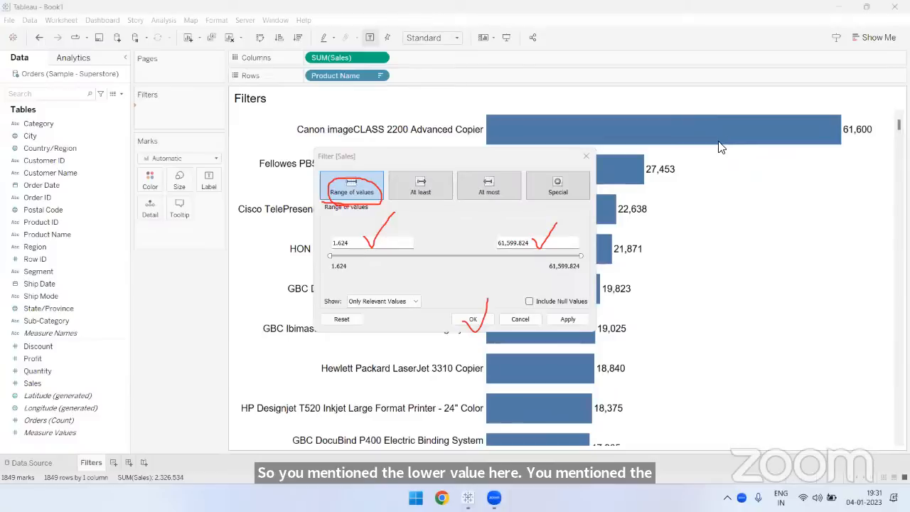
Step: Set the Sales filter's range of values to 15,000 through 20,000, apply it and review the filtered products
click(381, 249)
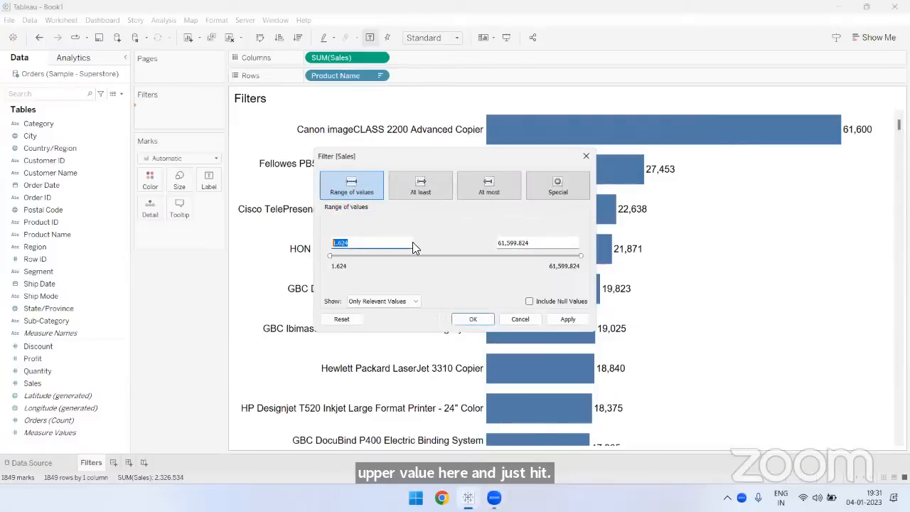
text(15)
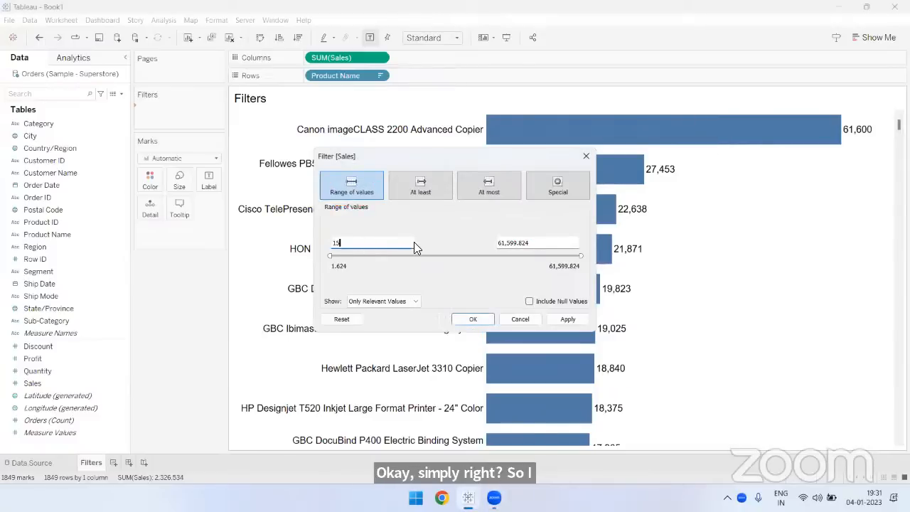
text(,0000)
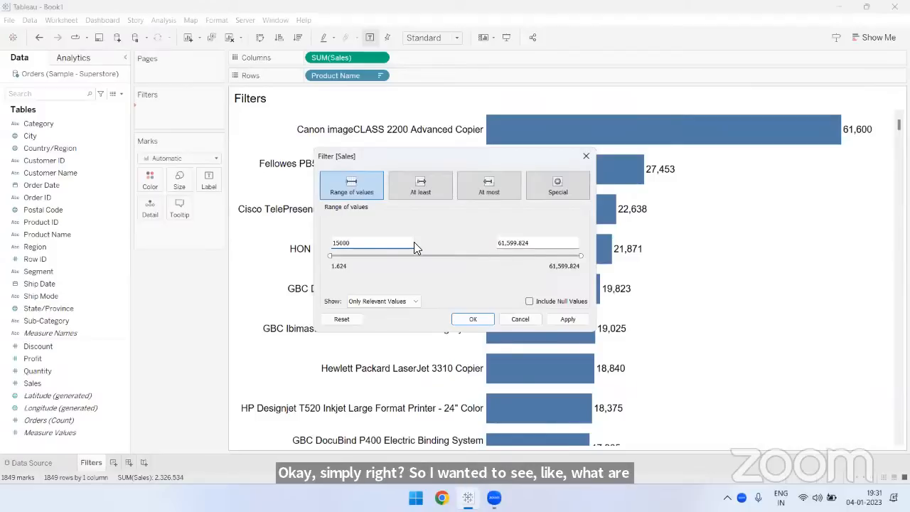
key(Tab)
text(20000)
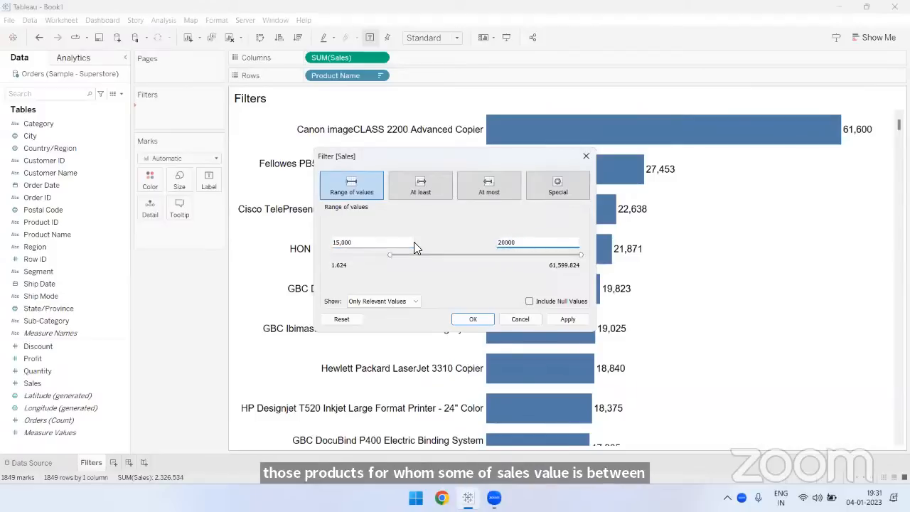
key(Tab)
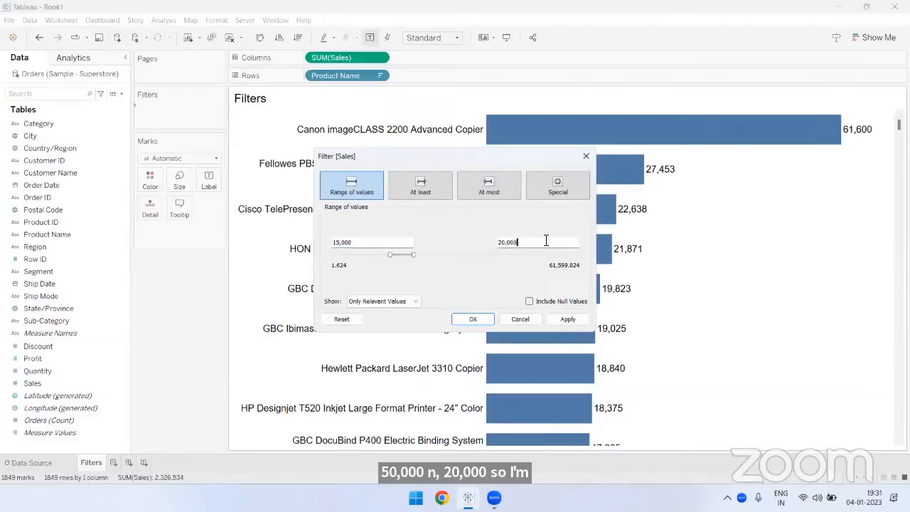
click(474, 318)
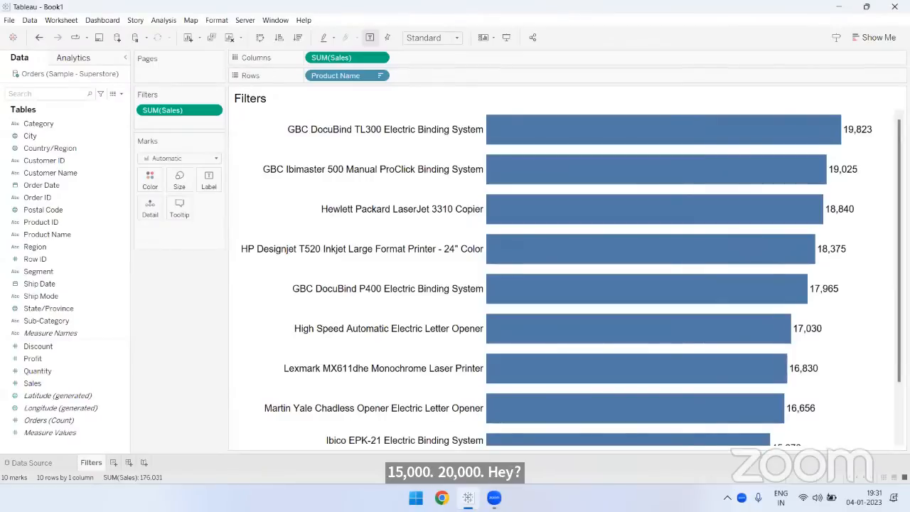
scroll(568, 277, down, 3)
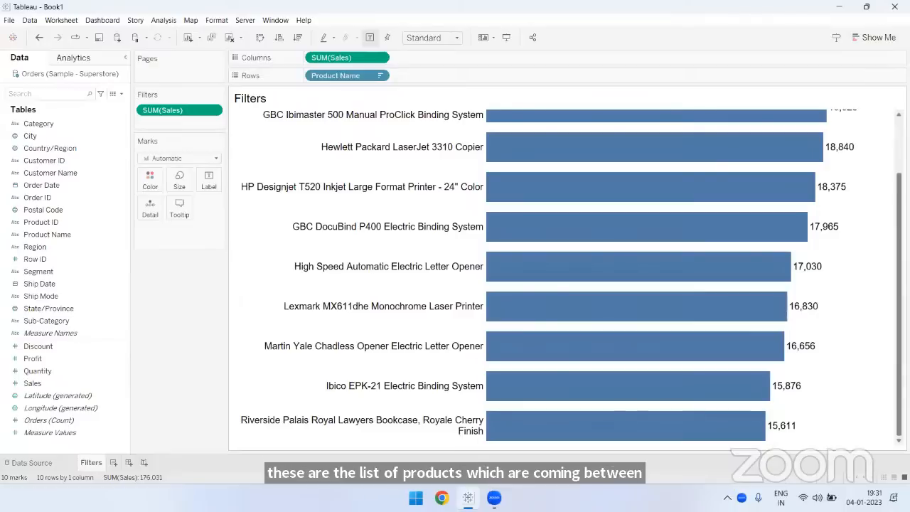
scroll(568, 277, up, 3)
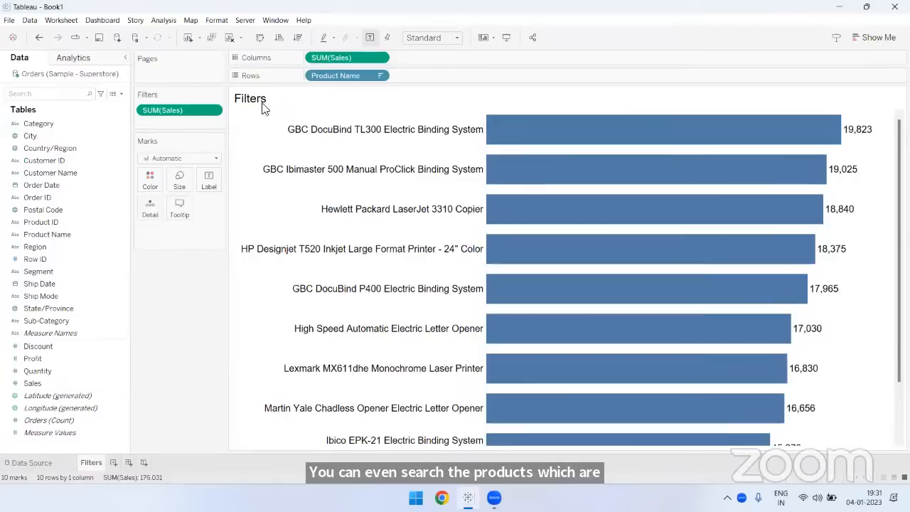
Step: Edit the SUM(Sales) filter so its range of values runs from 20,000 to 25,000
right_click(191, 115)
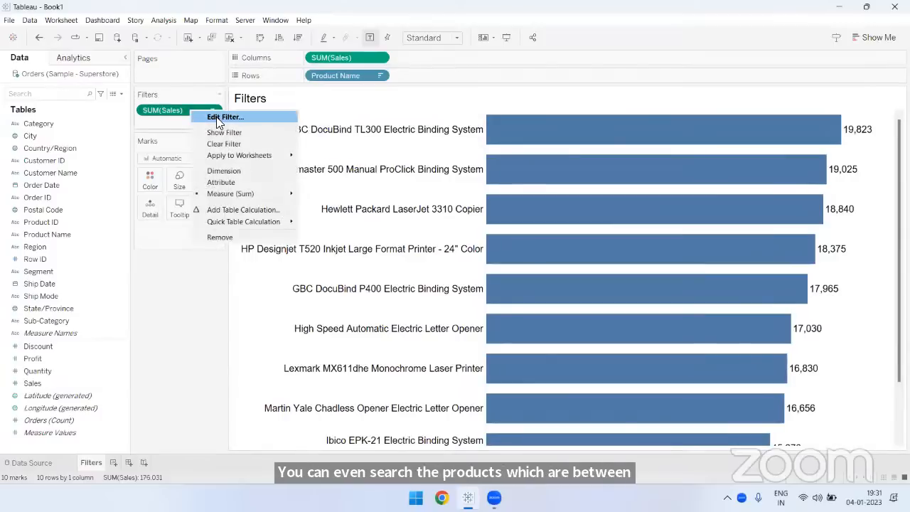
click(221, 117)
drag(351, 242, 313, 241)
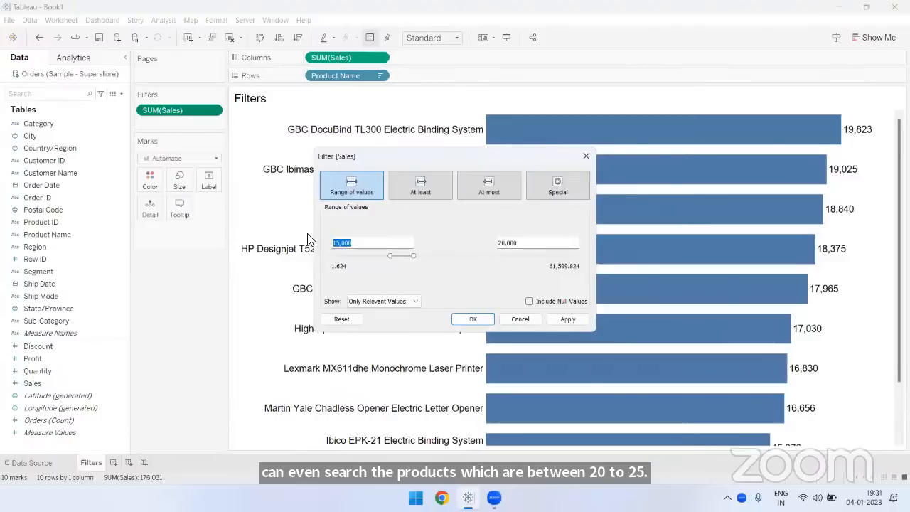
text(20,0)
text(00)
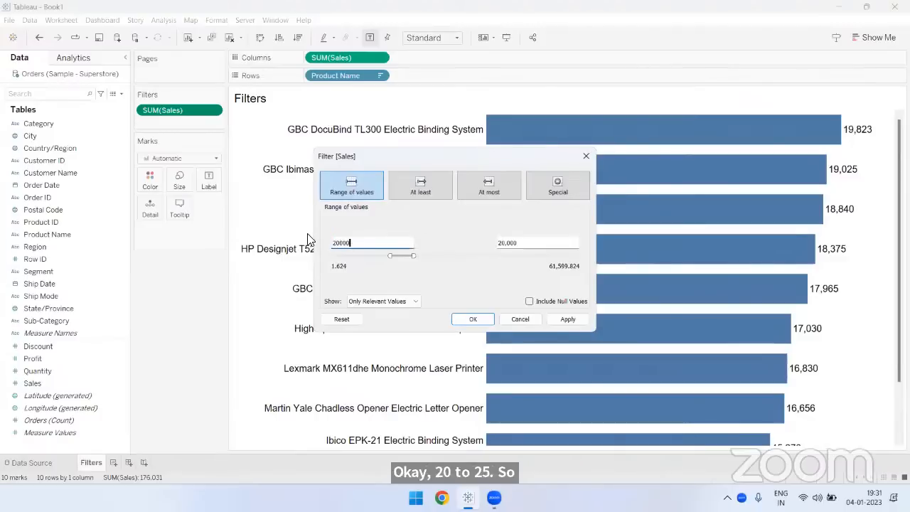
key(Tab)
text(25,000)
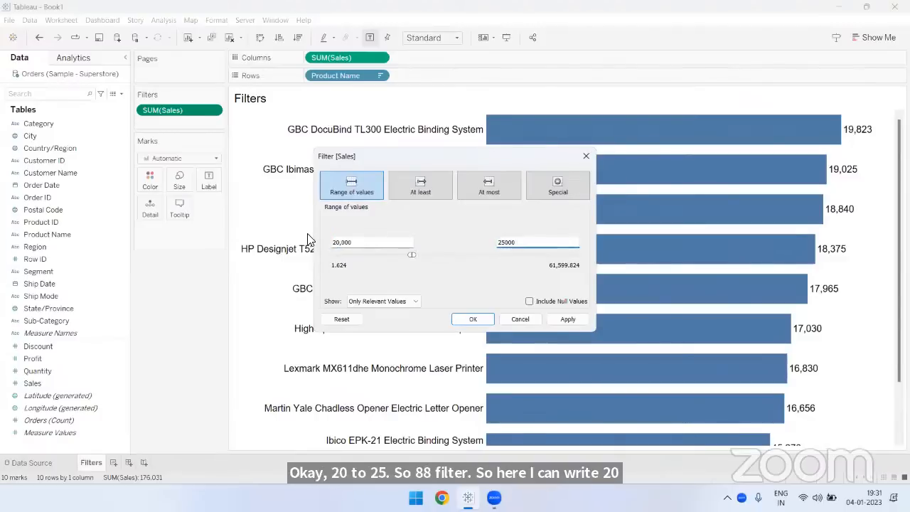
click(485, 274)
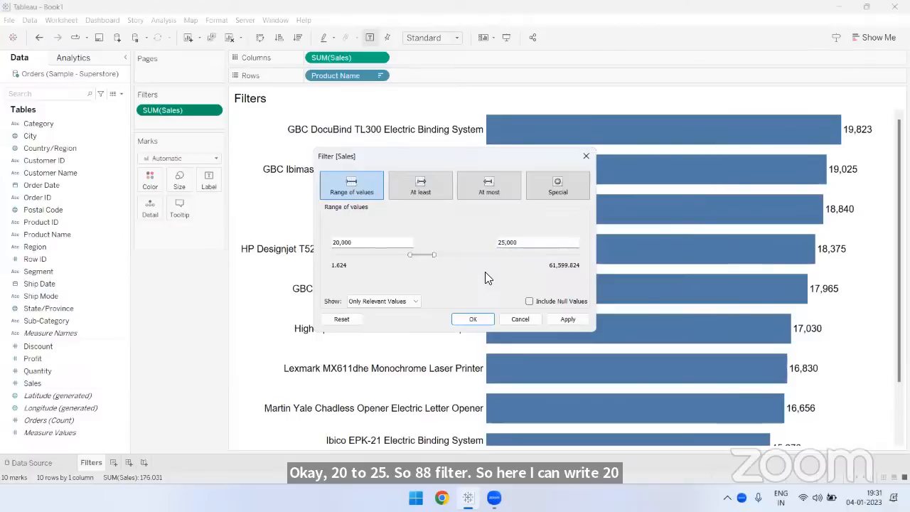
click(473, 318)
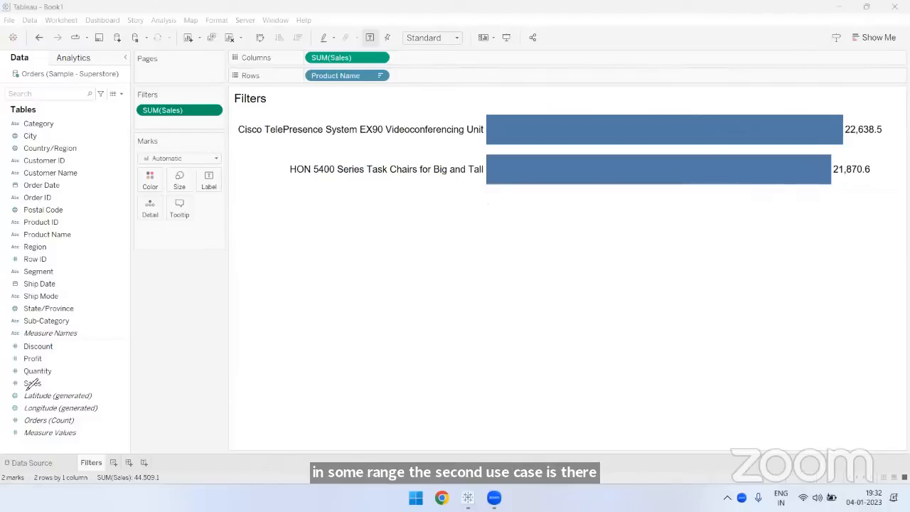
Step: Circle the Sales field in red and mark the SUM(Sales) filter with the annotation pen
mouse_move(36, 391)
mouse_down()
mouse_move(53, 373)
mouse_move(20, 376)
mouse_move(42, 389)
mouse_move(47, 382)
mouse_up()
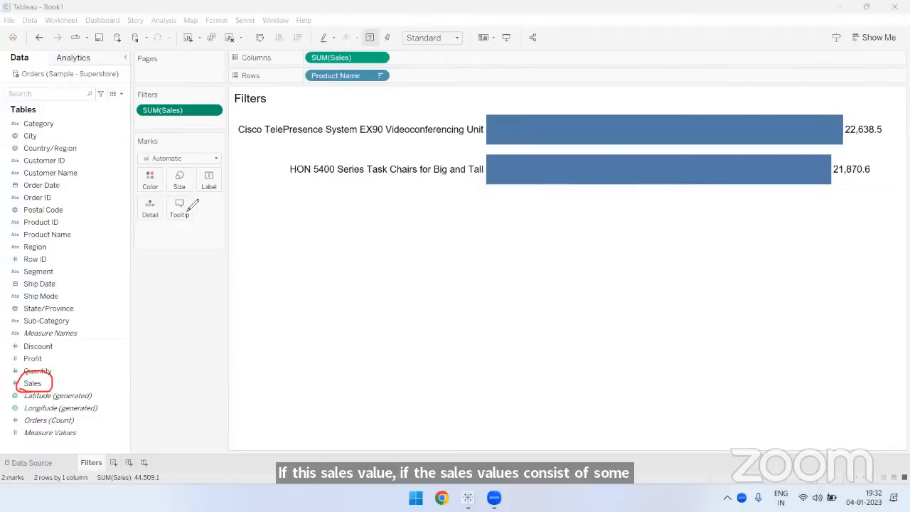
drag(158, 122, 182, 103)
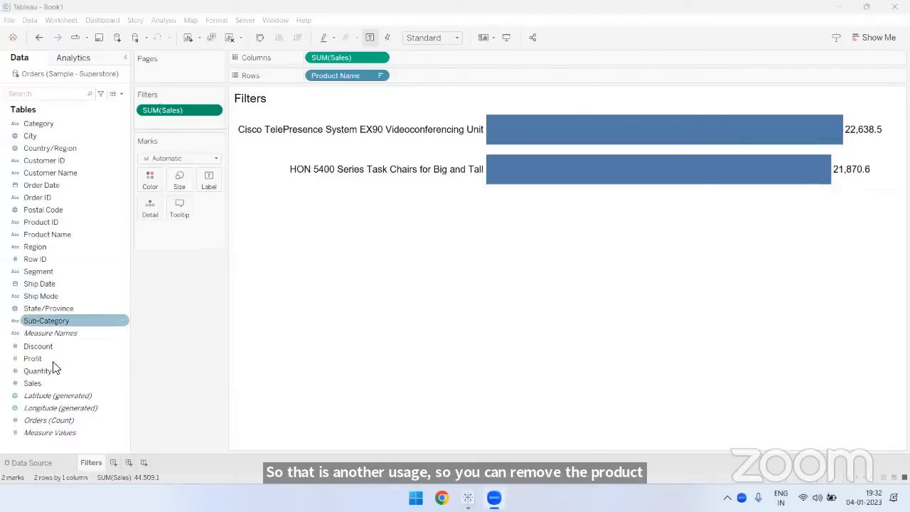
click(48, 384)
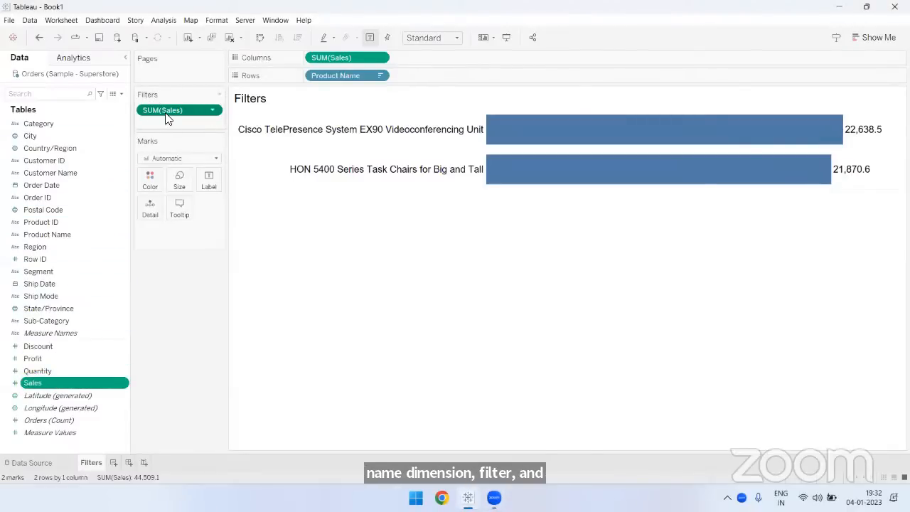
drag(168, 118, 257, 149)
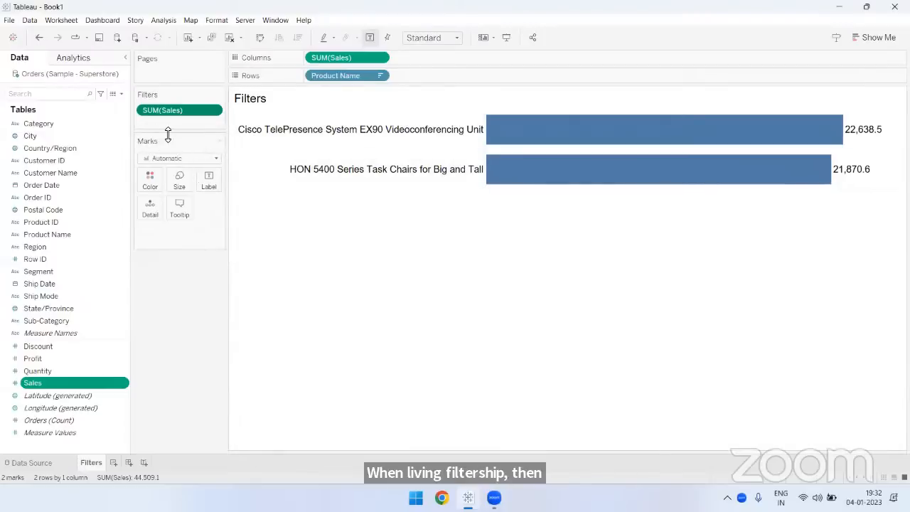
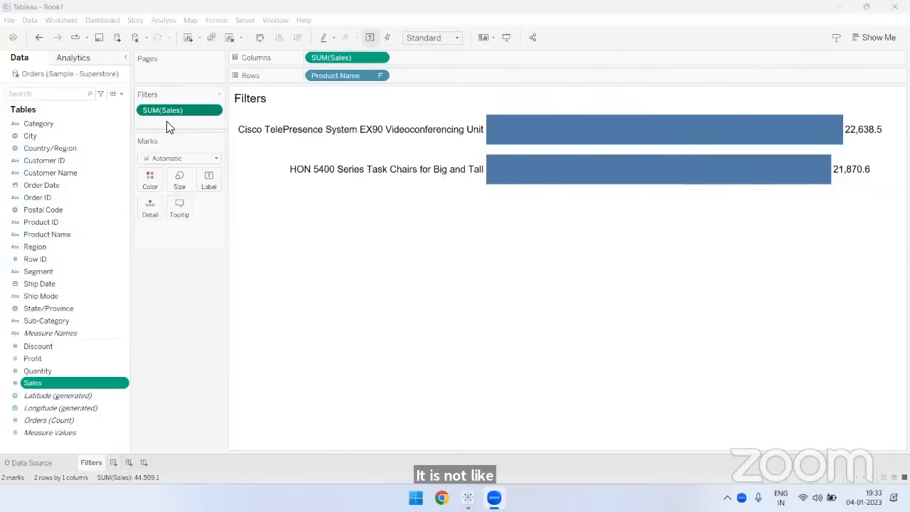
click(44, 160)
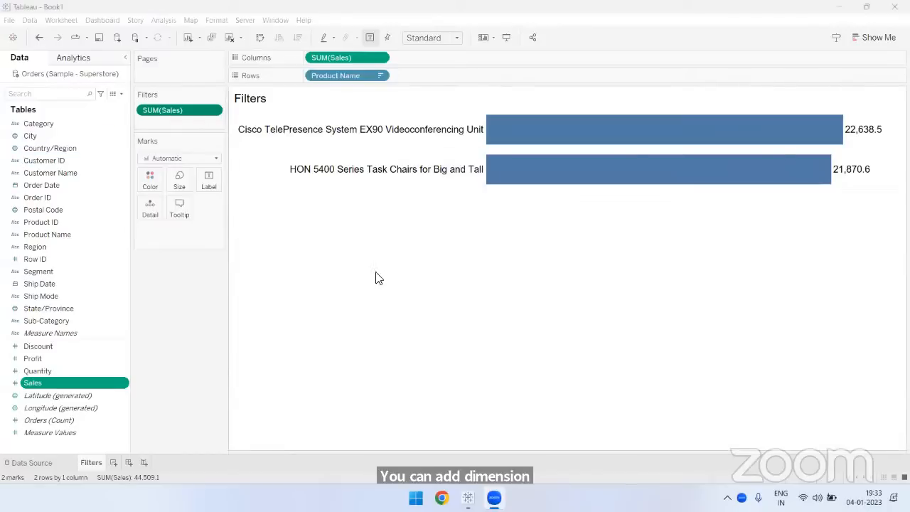
mouse_move(501, 123)
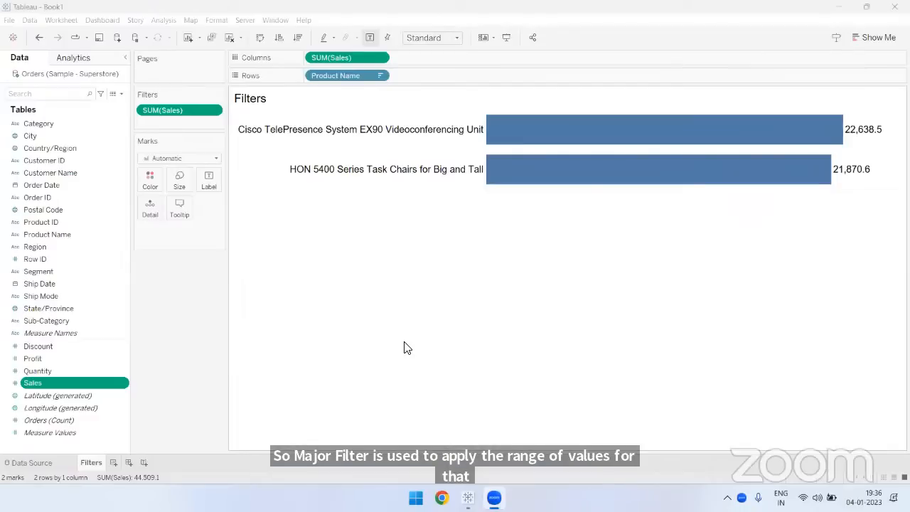
Step: Add a new worksheet and outline its entire view area with a red annotation rectangle
click(113, 462)
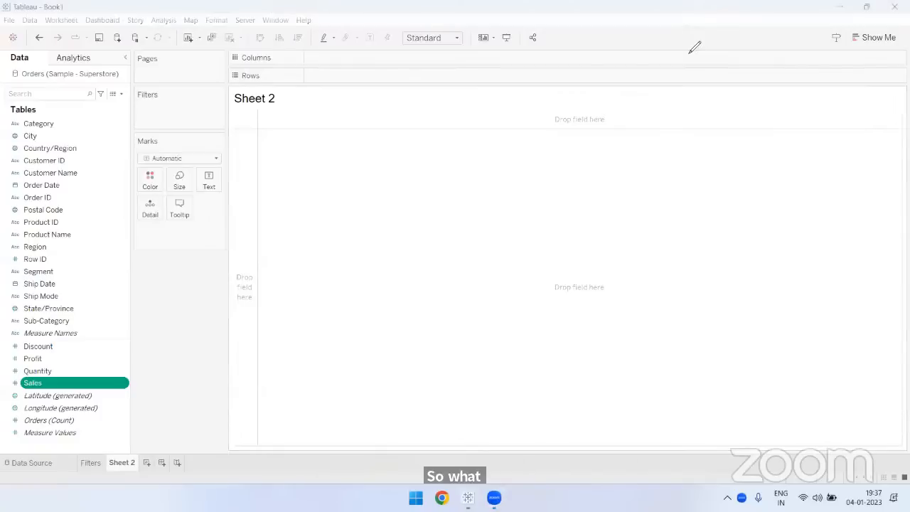
mouse_move(229, 86)
mouse_down()
mouse_move(546, 197)
mouse_move(813, 347)
mouse_move(883, 436)
mouse_move(903, 447)
mouse_up()
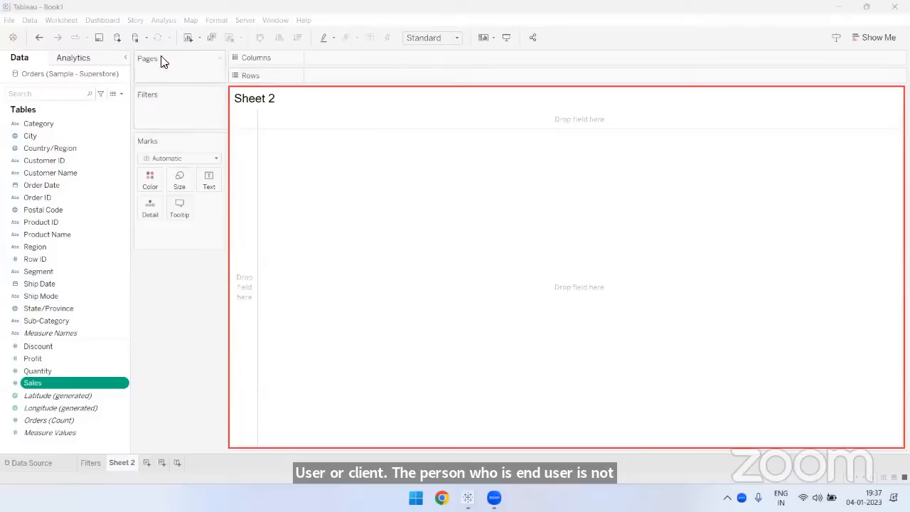
click(174, 273)
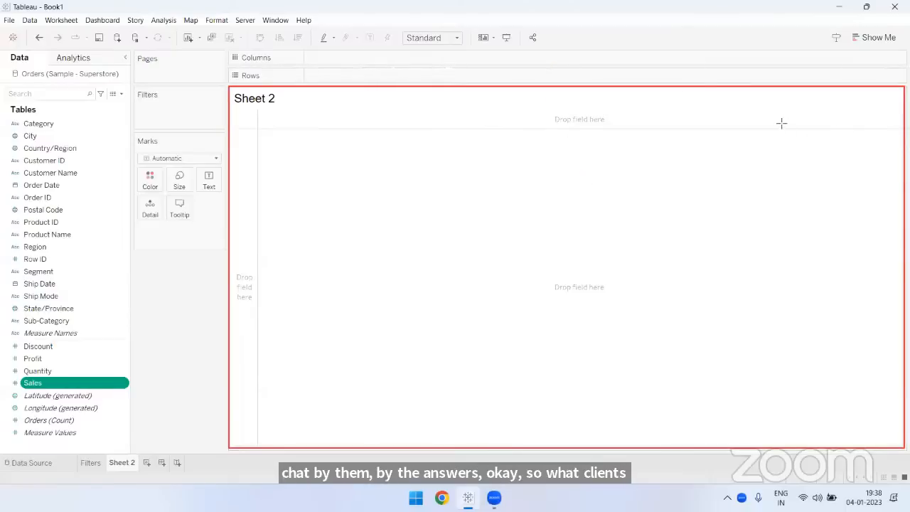
Step: Sketch a dropdown filter in the view's upper-right corner: a red box, a black V-shaped arrow inside it and a black list outline beneath
mouse_move(778, 120)
mouse_down()
mouse_move(843, 142)
mouse_move(887, 140)
mouse_up()
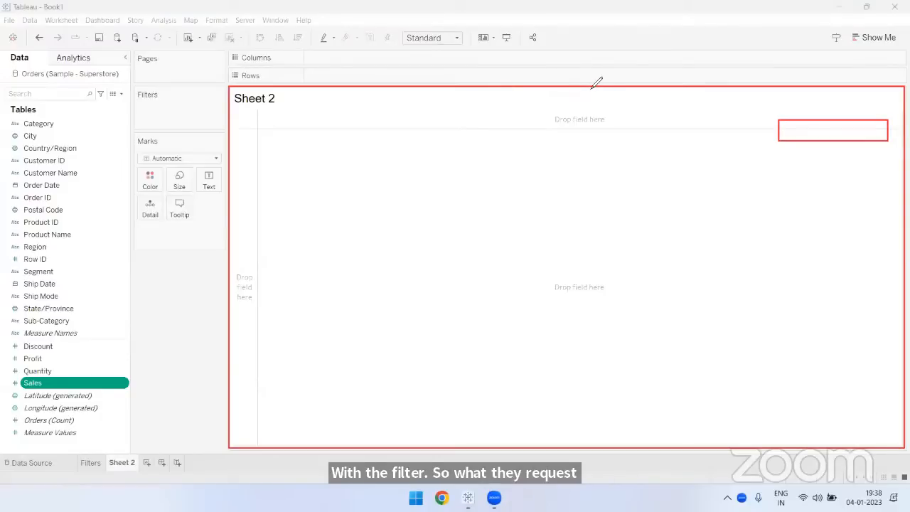
mouse_move(863, 120)
mouse_down()
mouse_move(874, 139)
mouse_move(886, 116)
mouse_up()
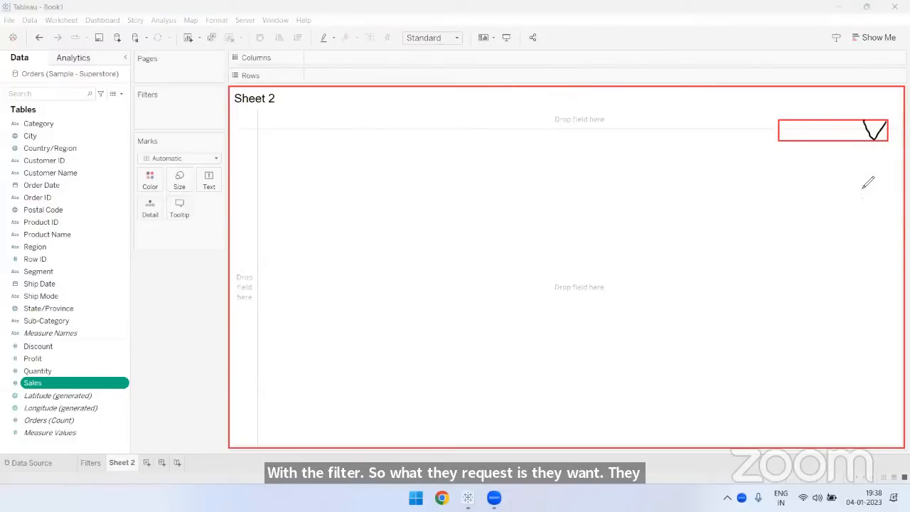
mouse_move(780, 142)
mouse_down()
mouse_move(782, 165)
mouse_move(872, 201)
mouse_move(890, 141)
mouse_up()
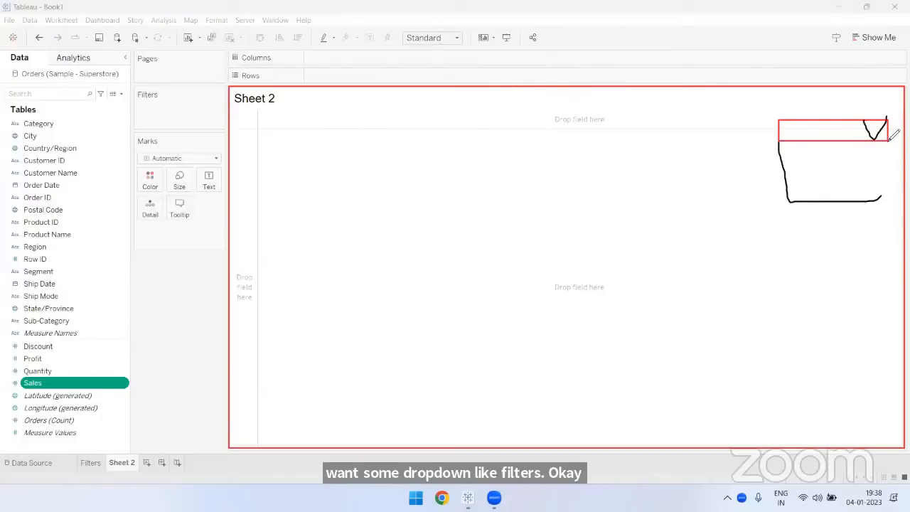
drag(795, 153, 860, 152)
drag(801, 167, 859, 168)
drag(805, 186, 839, 186)
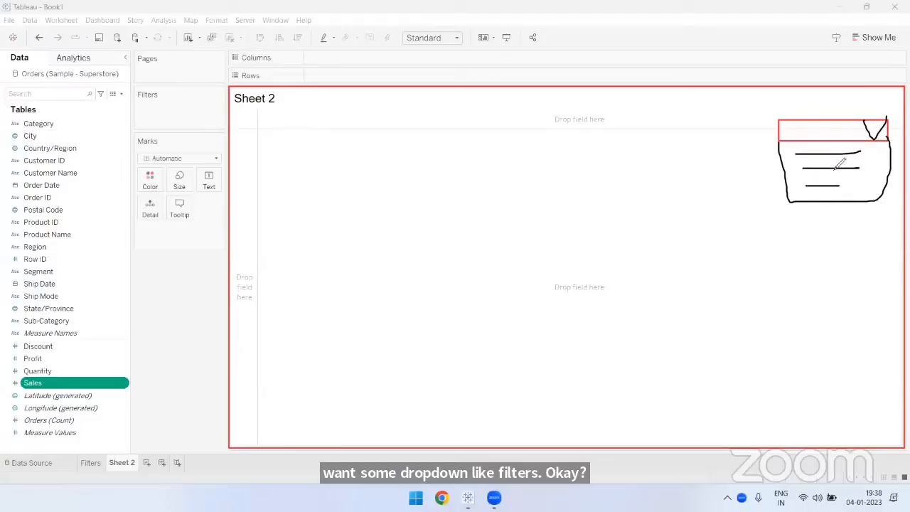
mouse_move(770, 177)
mouse_down()
mouse_move(533, 173)
mouse_move(563, 152)
mouse_up()
drag(534, 172, 564, 182)
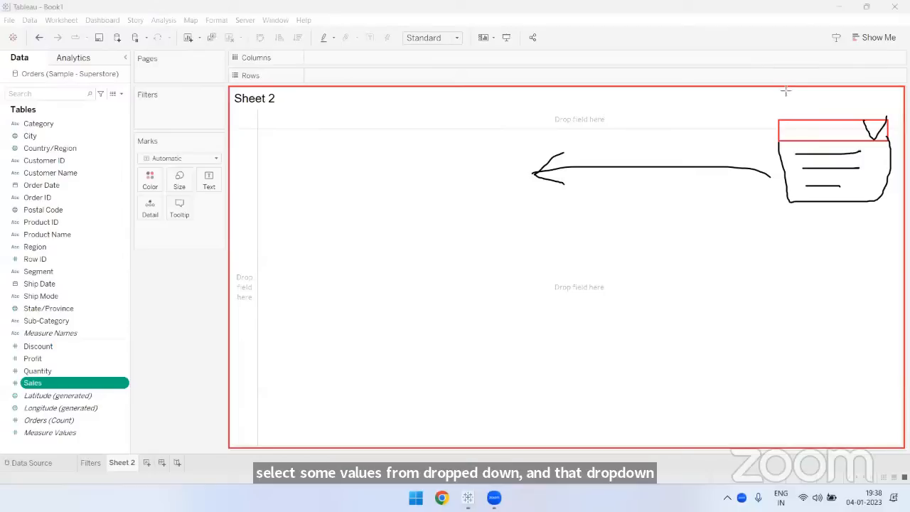
key(Escape)
drag(821, 158, 815, 208)
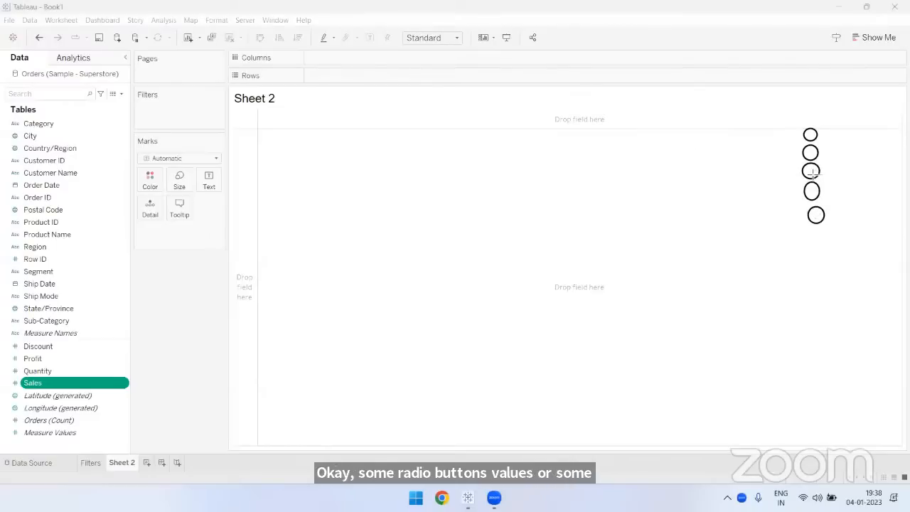
drag(808, 171, 811, 173)
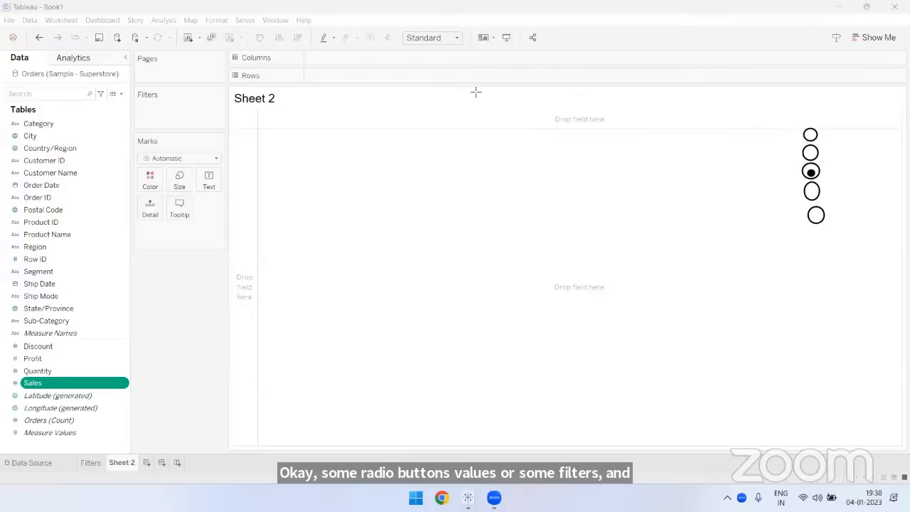
drag(826, 171, 881, 168)
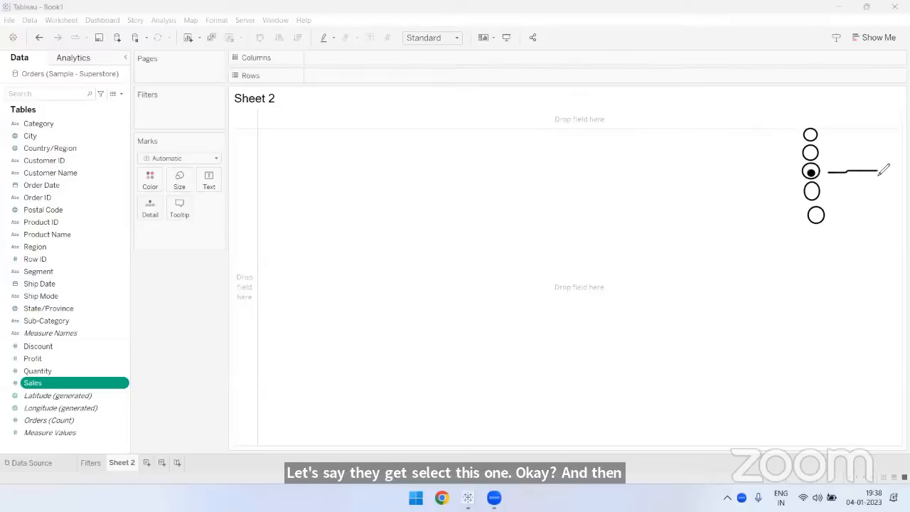
drag(824, 170, 878, 168)
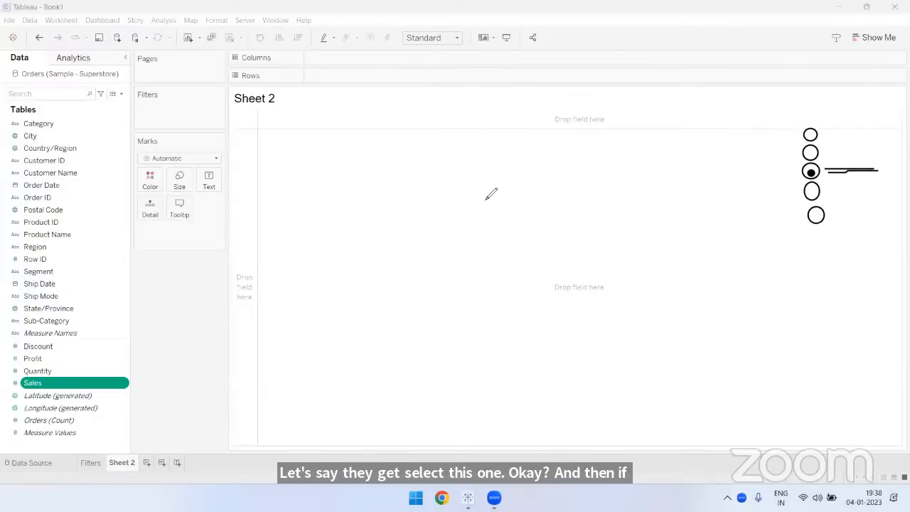
drag(473, 181, 512, 148)
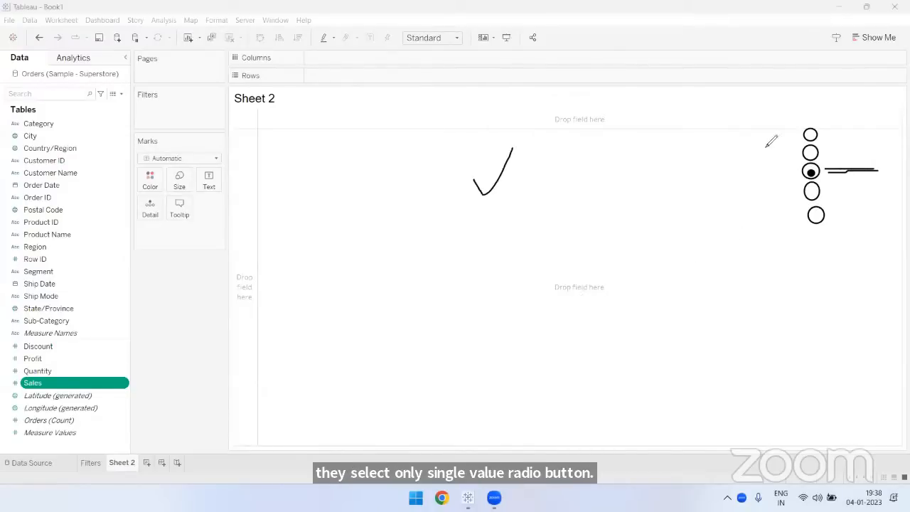
drag(777, 90, 767, 260)
drag(777, 348, 784, 462)
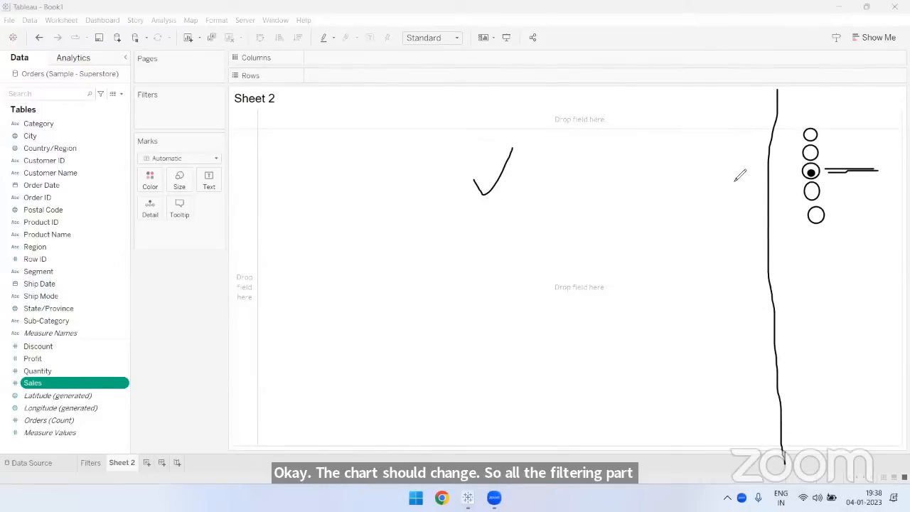
mouse_move(789, 127)
mouse_down()
mouse_move(791, 158)
mouse_move(858, 211)
mouse_up()
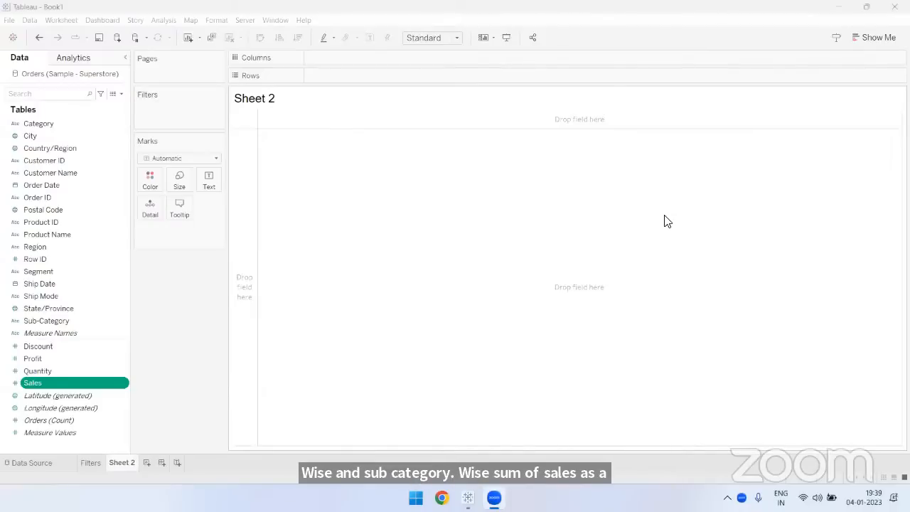
Step: Build a bar chart with Category and Sub-Category on rows and the sum of Sales on columns
click(186, 305)
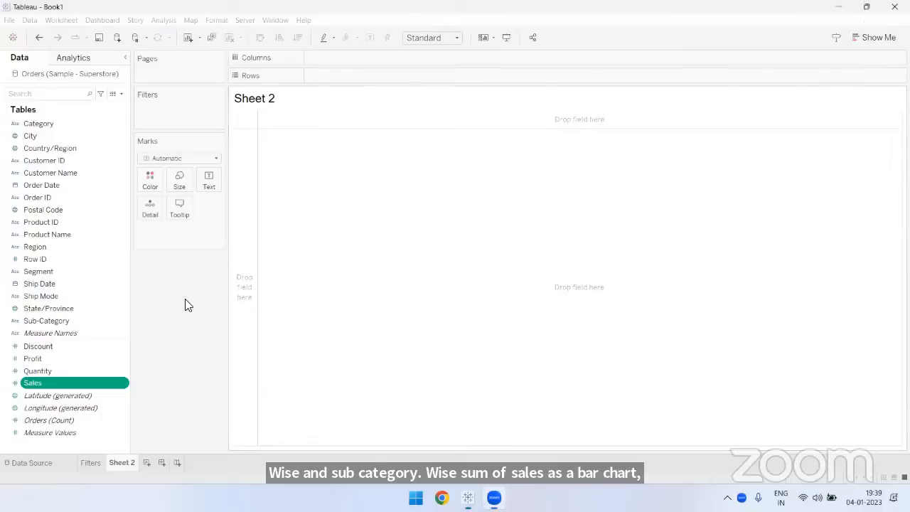
drag(39, 125, 337, 83)
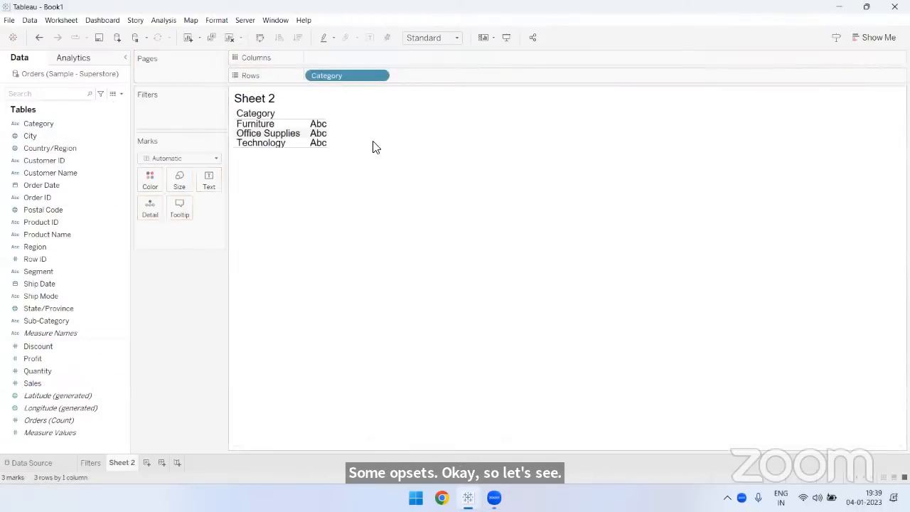
drag(48, 323, 419, 77)
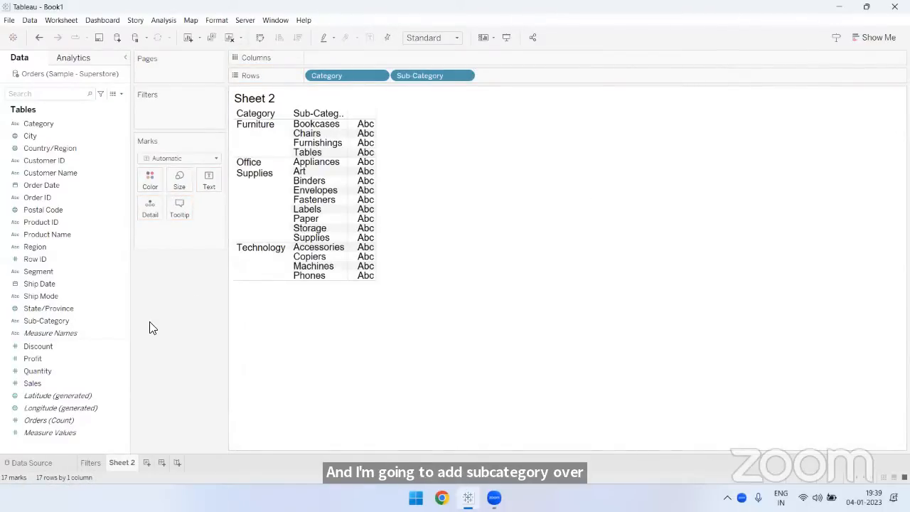
click(53, 384)
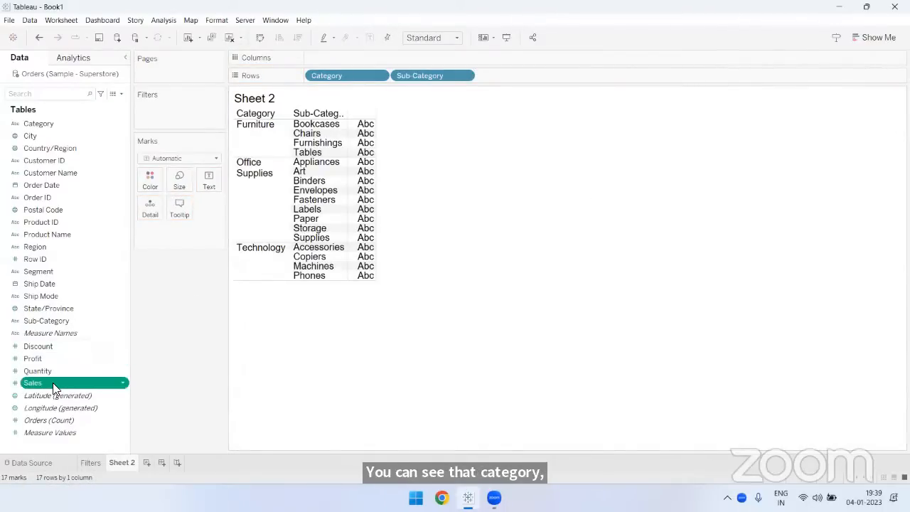
drag(53, 382, 321, 56)
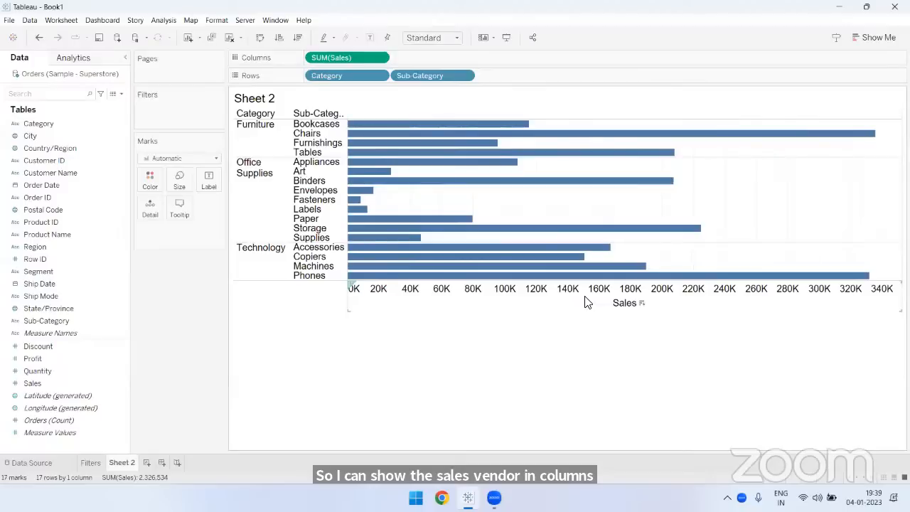
Step: Hide the Sales axis header and fit the chart to Entire View
click(456, 303)
right_click(457, 299)
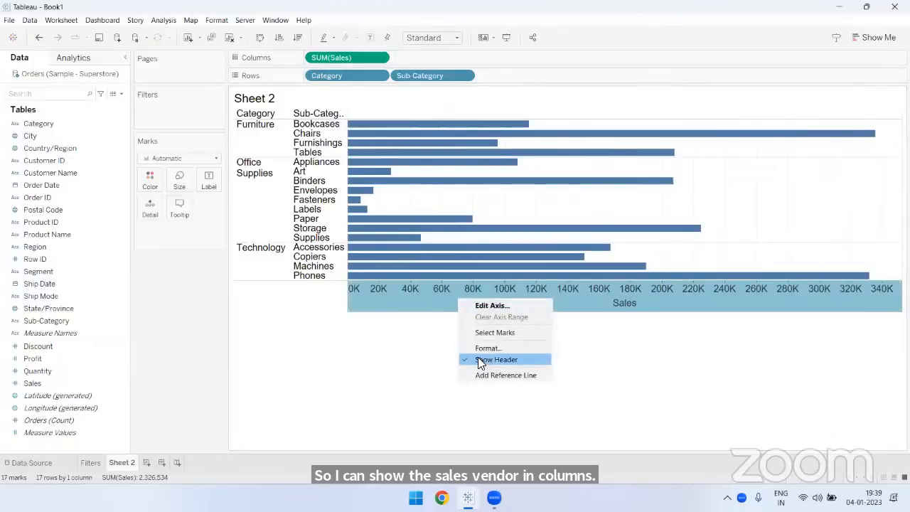
click(479, 357)
click(421, 38)
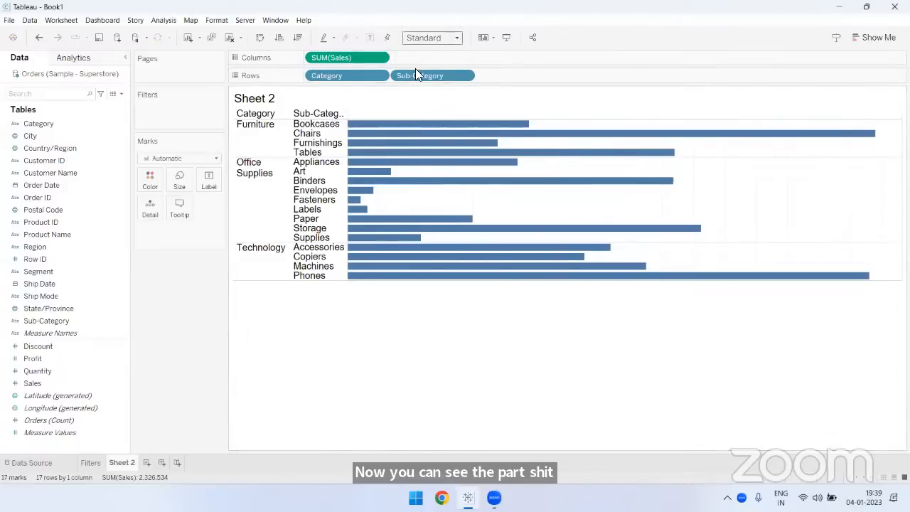
click(421, 81)
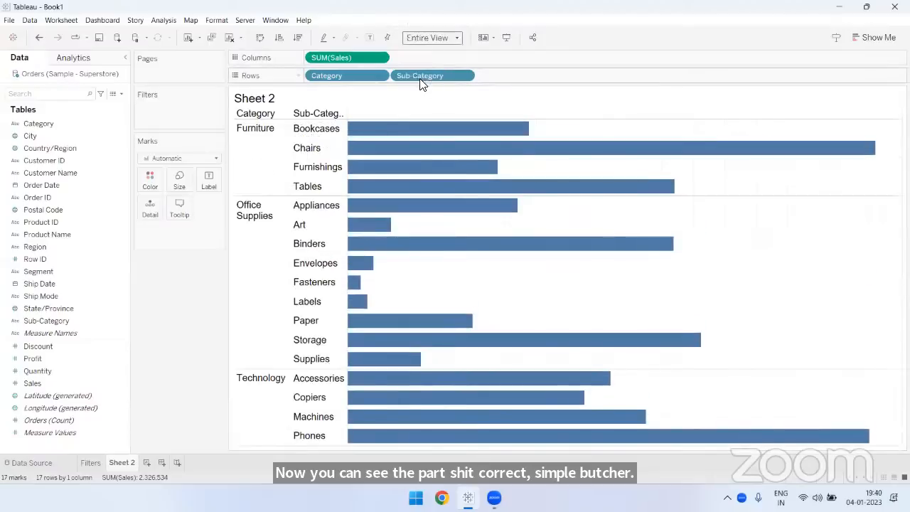
Step: Sort the sub-categories in descending order by Sales and show the mark labels on the bars
click(297, 38)
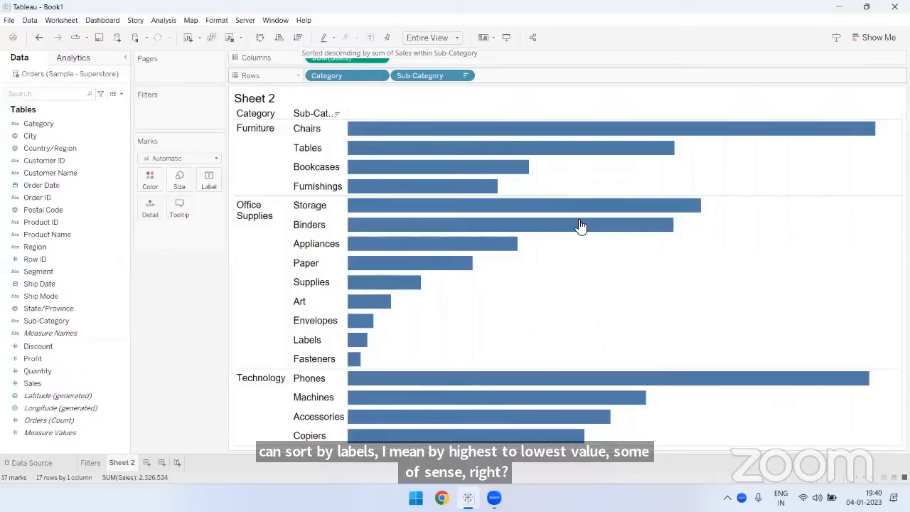
click(370, 38)
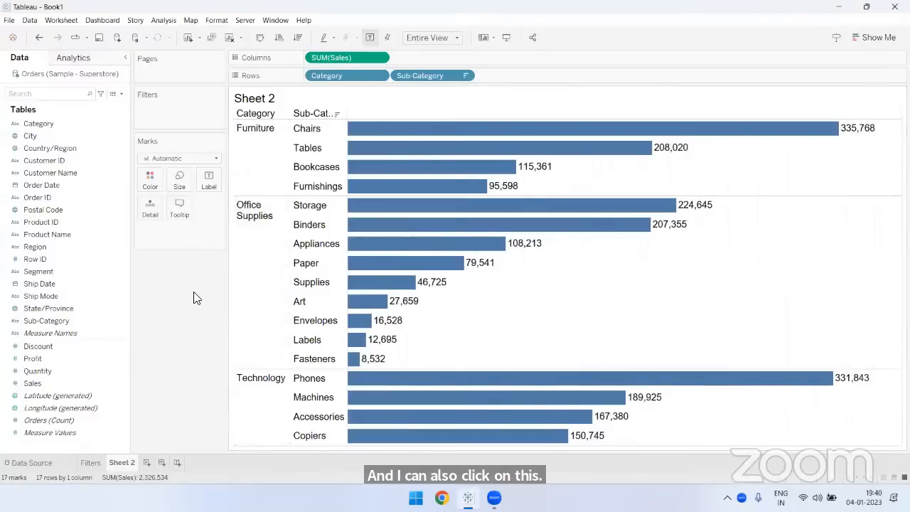
Step: Set the chart's column grid lines to None and close the line formatting
right_click(564, 260)
click(611, 378)
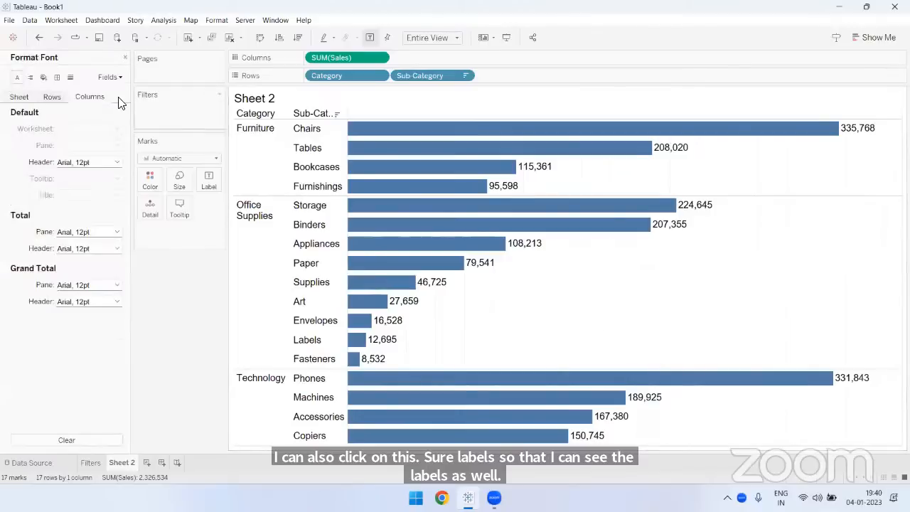
click(70, 76)
click(87, 129)
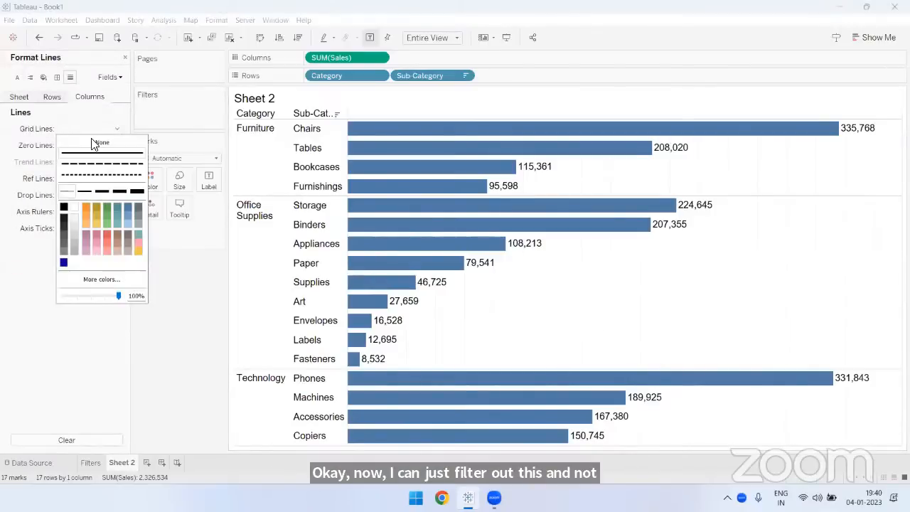
click(126, 57)
Step: Widen the Category and Sub-Category header columns of the bar chart so their labels fit on one line
drag(291, 165, 318, 164)
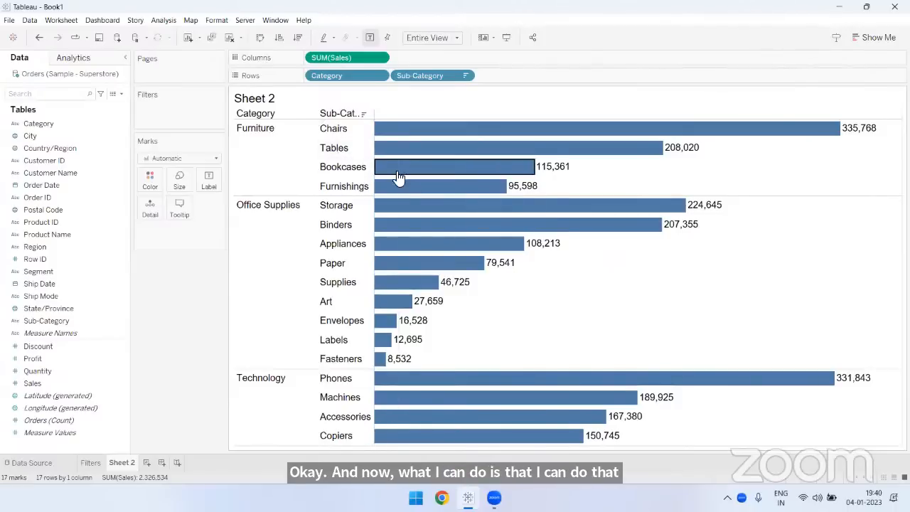
drag(373, 173, 398, 173)
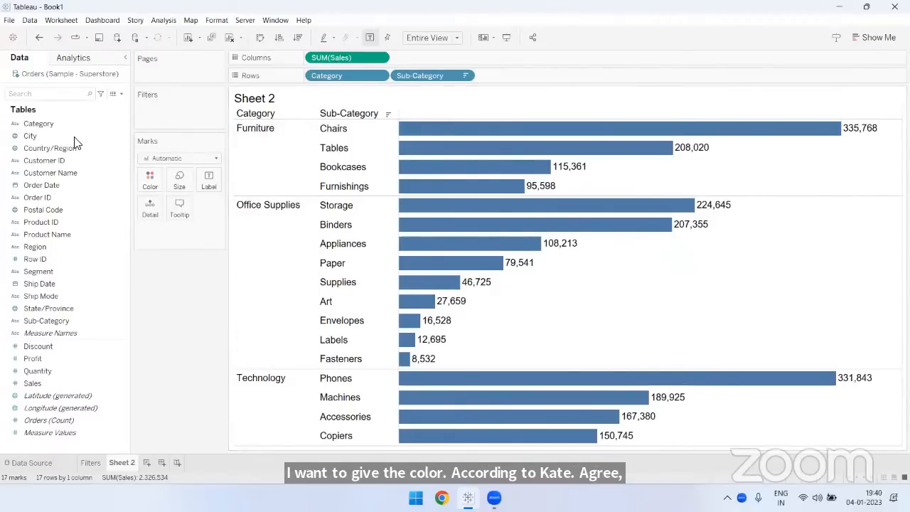
Step: Color the bars by Category and hide the Category color legend
drag(39, 124, 147, 179)
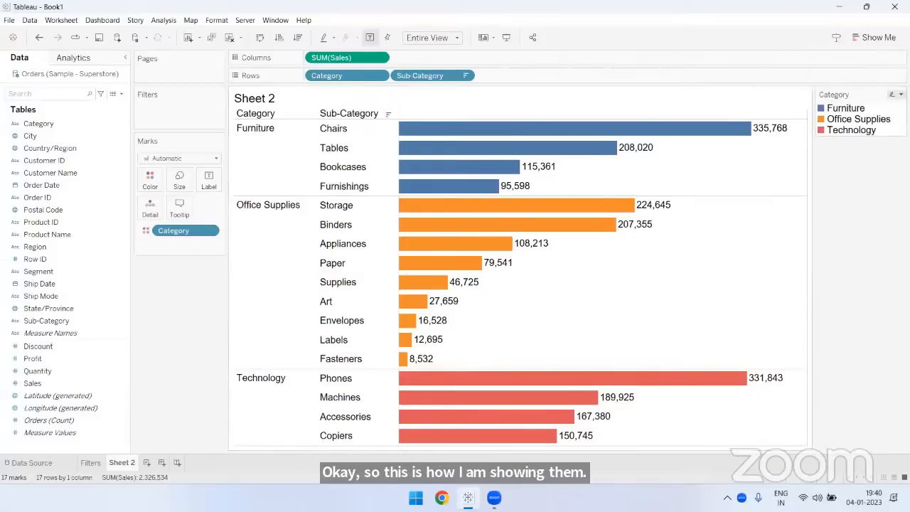
click(901, 93)
click(544, 76)
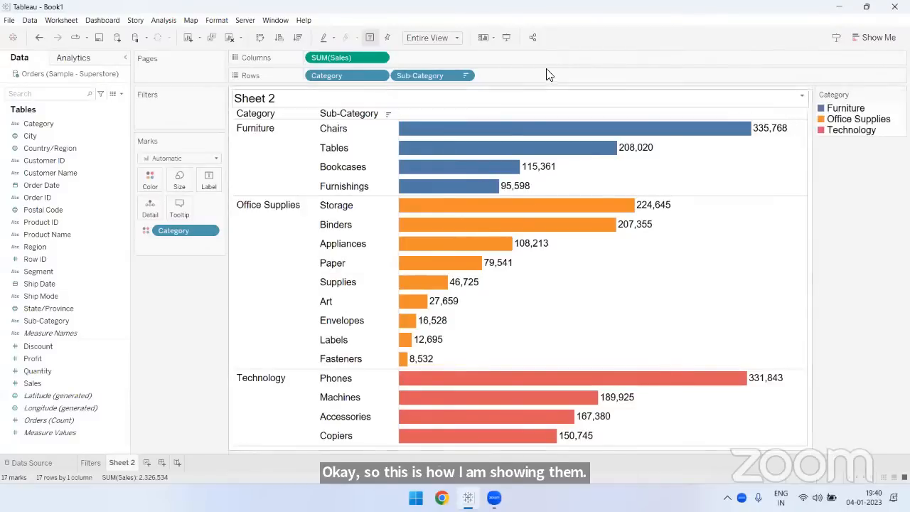
click(485, 37)
mouse_move(568, 108)
click(633, 108)
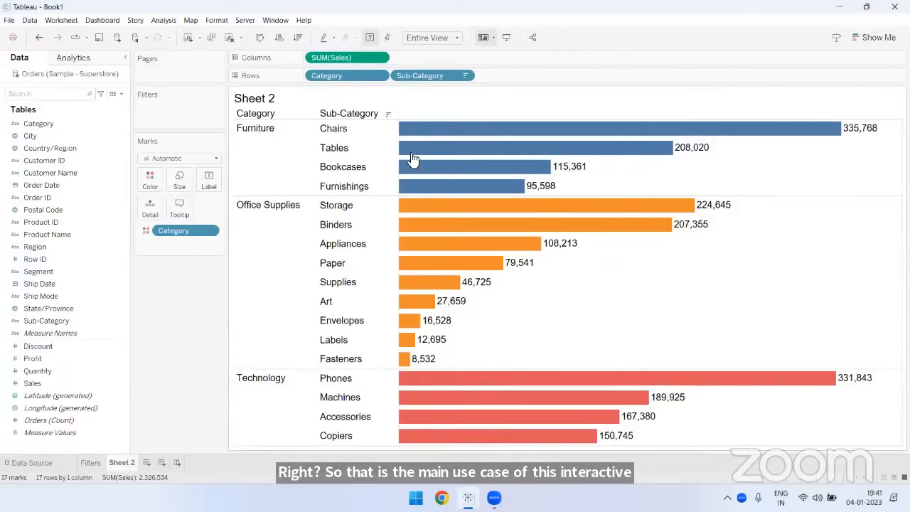
Step: Show an interactive filter for State/Province beside the chart and widen its card to fit the long state names
click(60, 136)
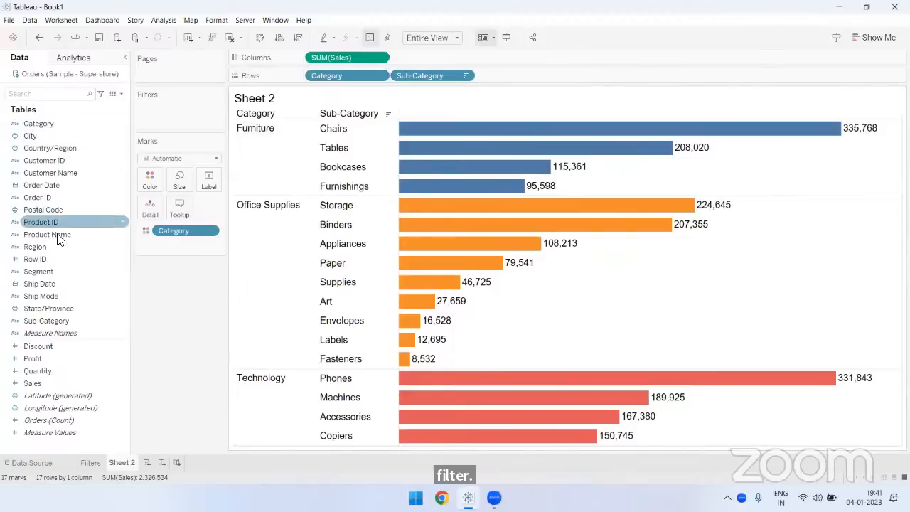
click(46, 307)
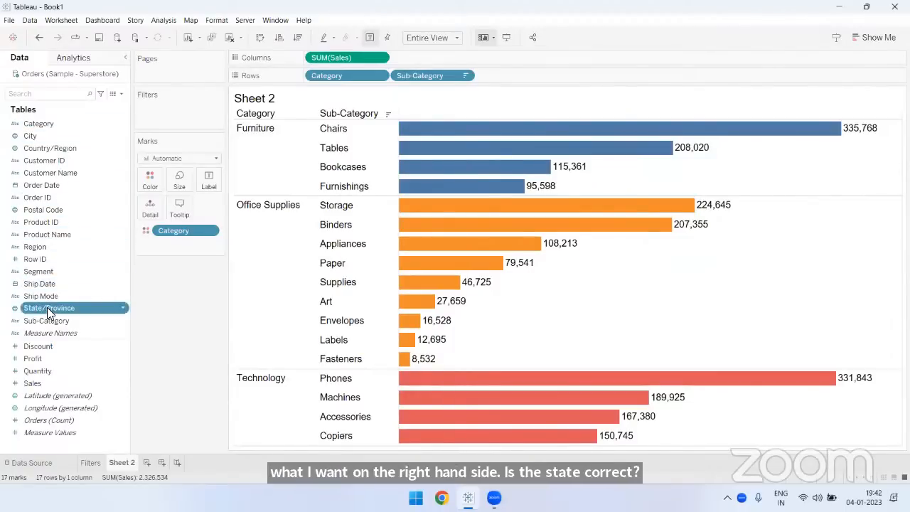
right_click(47, 307)
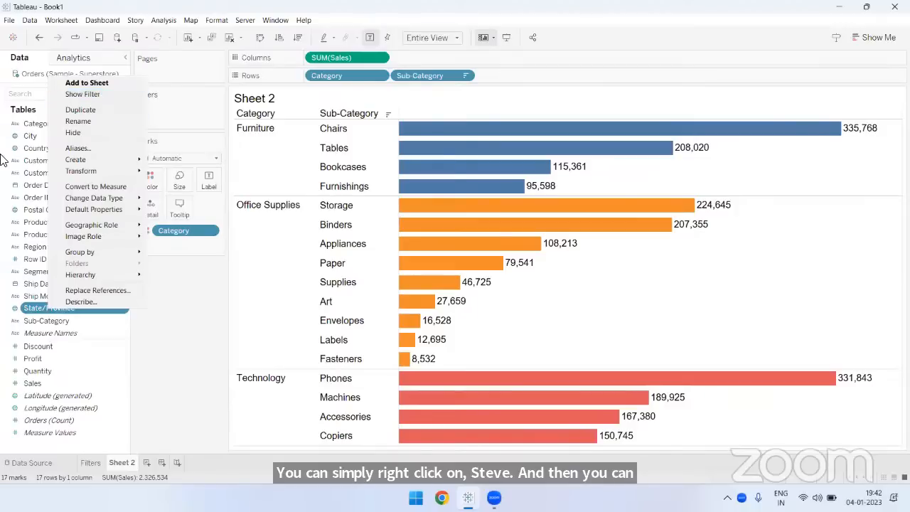
click(81, 95)
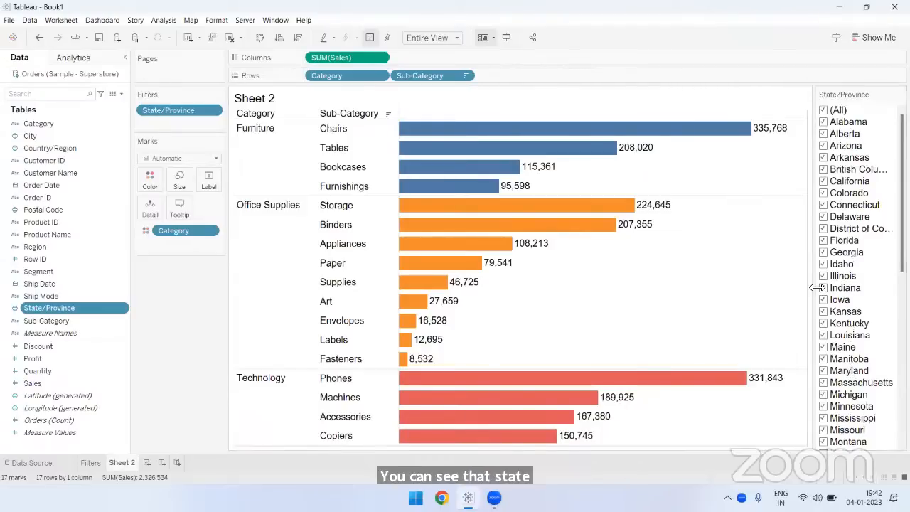
drag(817, 287, 790, 286)
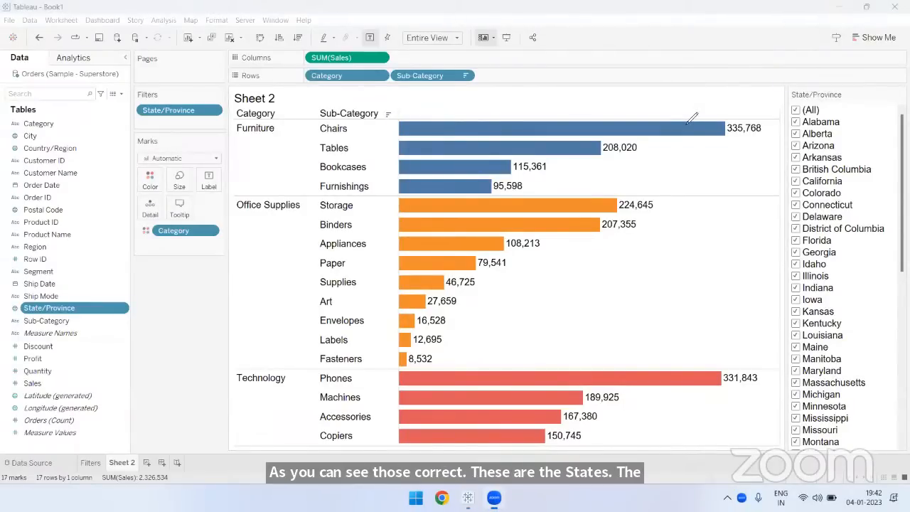
drag(787, 99, 847, 99)
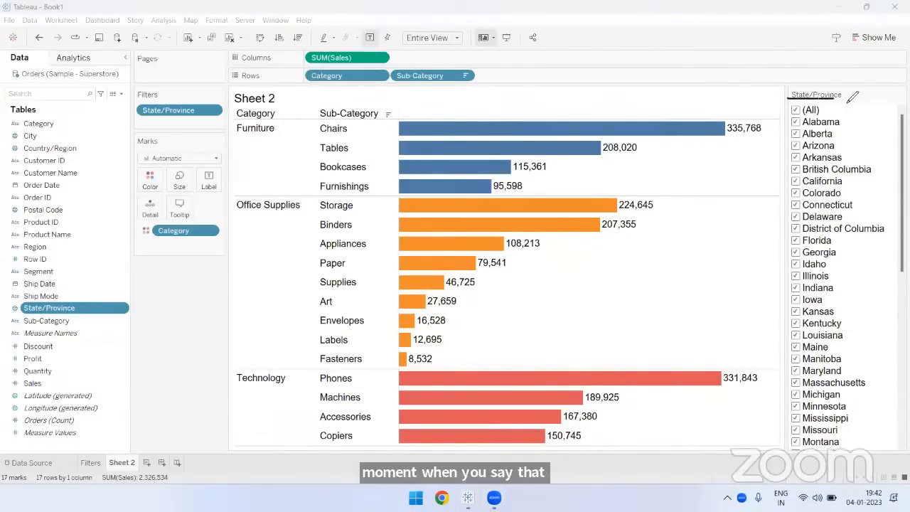
mouse_move(139, 118)
mouse_down()
mouse_move(216, 118)
mouse_move(206, 98)
mouse_move(135, 101)
mouse_move(142, 118)
mouse_move(194, 119)
mouse_up()
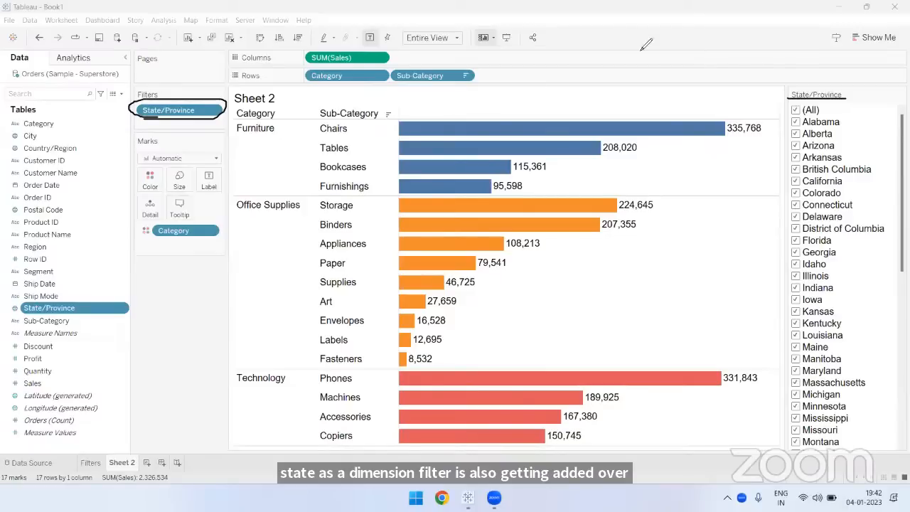
key(Escape)
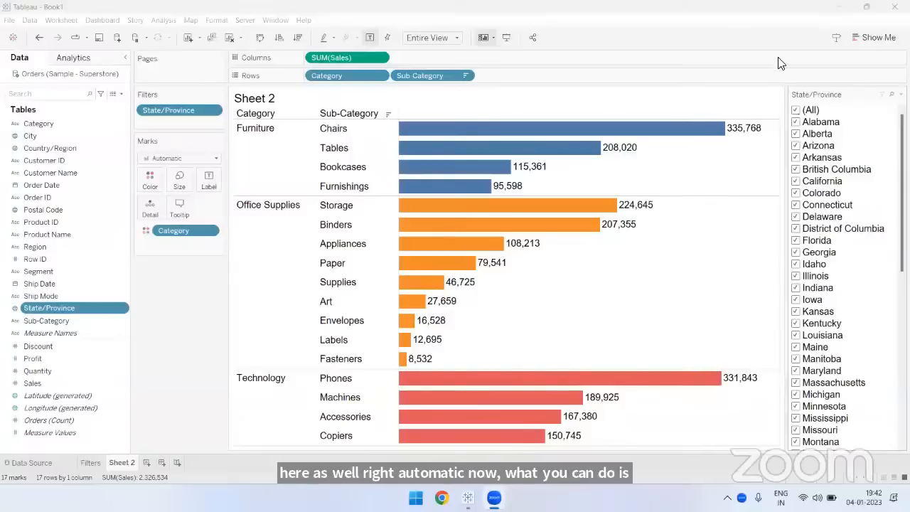
Step: Filter the chart to Alabama only and view the sheet in full-screen presentation mode
click(795, 111)
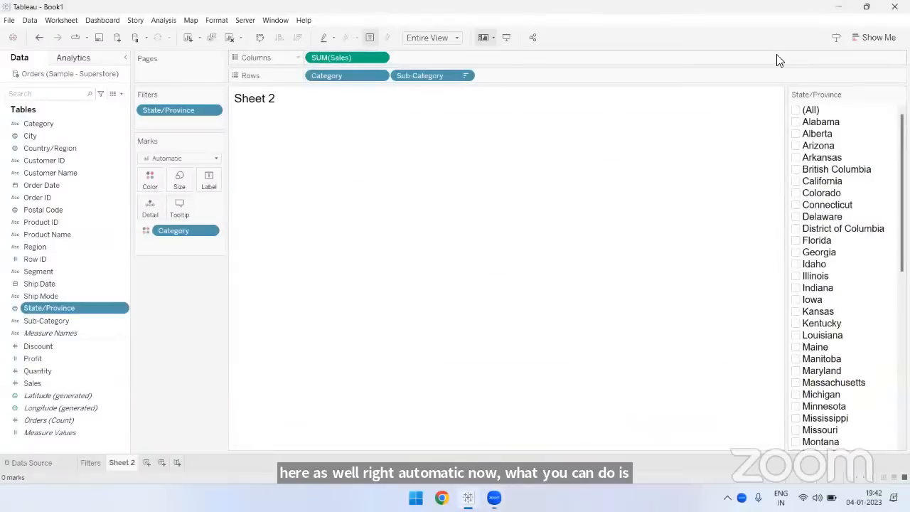
click(795, 122)
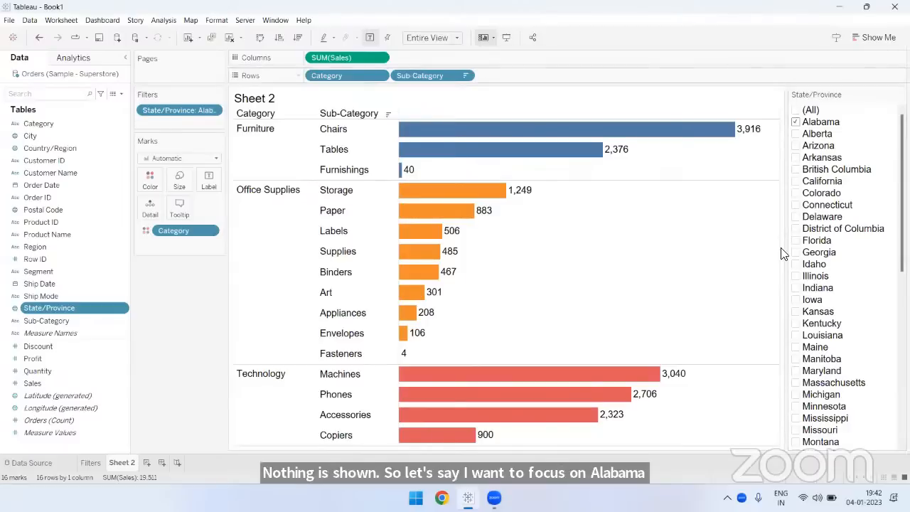
click(508, 37)
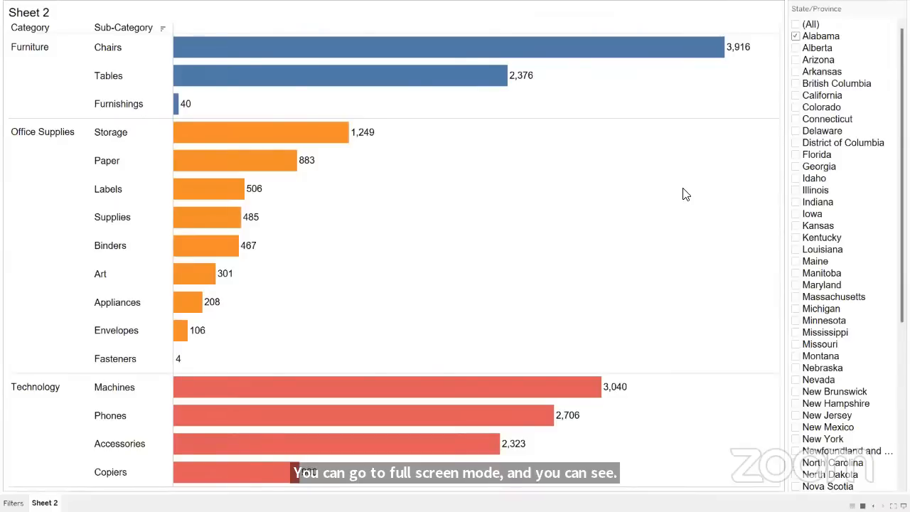
mouse_move(611, 399)
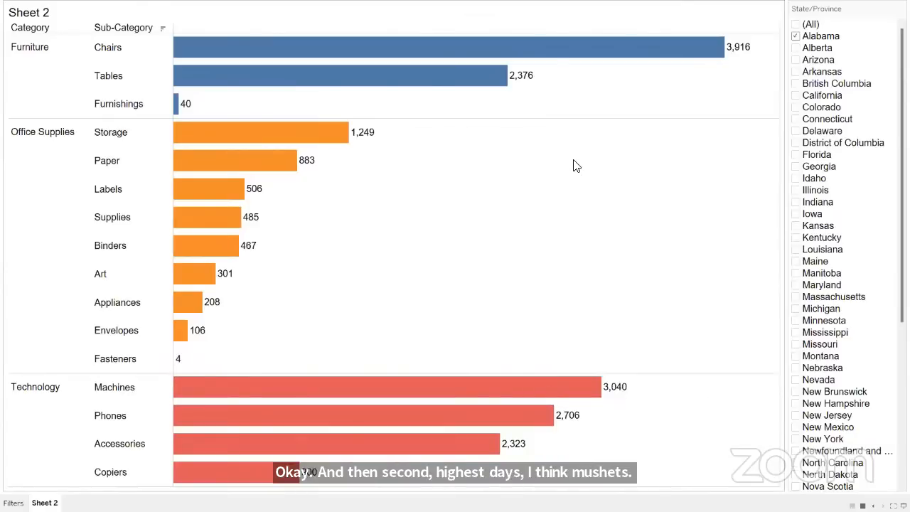
Step: Replace the Alabama selection with Connecticut alone and with Florida alone in turn, then deselect Florida
click(795, 37)
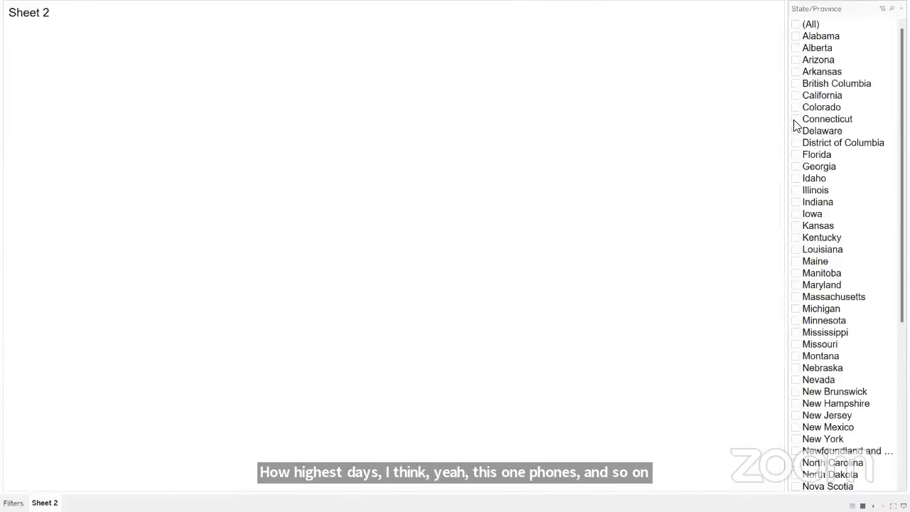
click(795, 119)
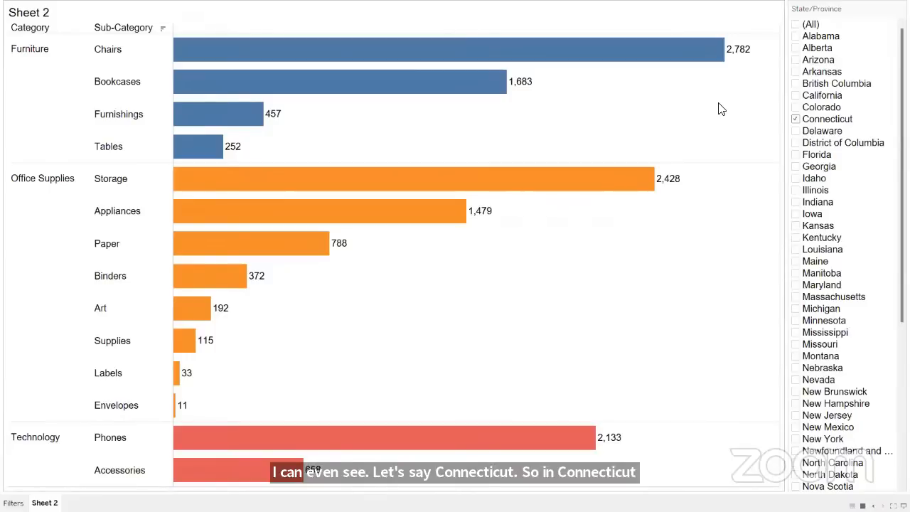
click(796, 119)
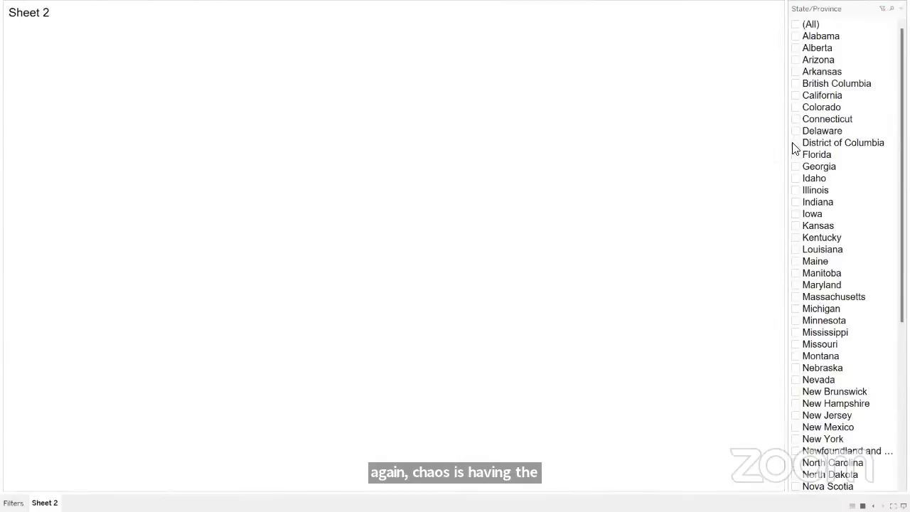
click(795, 154)
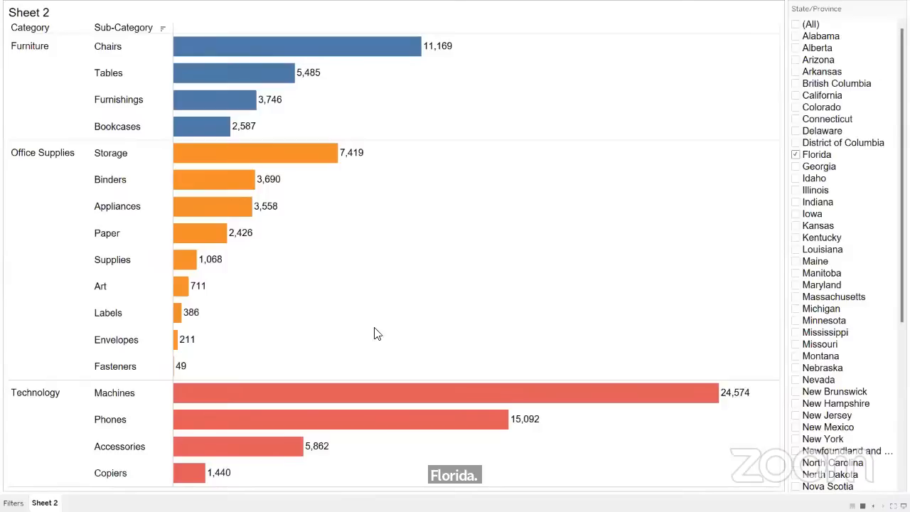
mouse_move(194, 342)
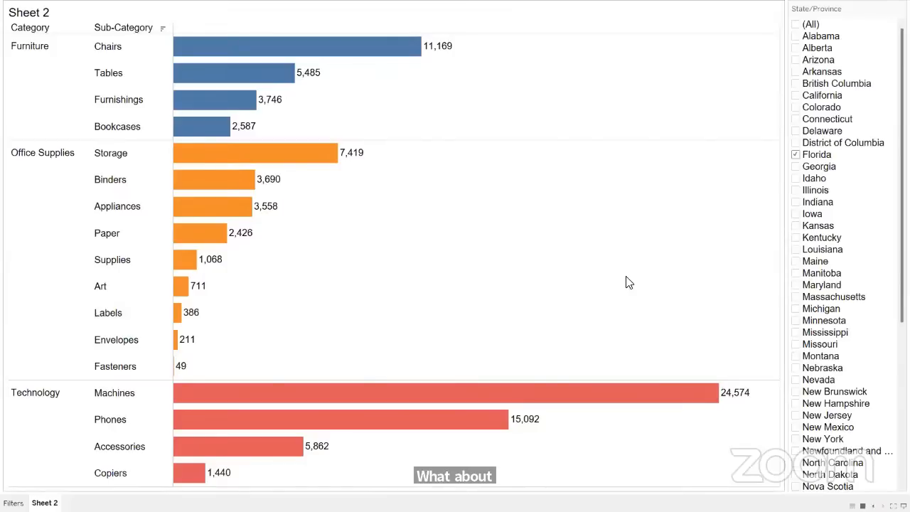
click(796, 156)
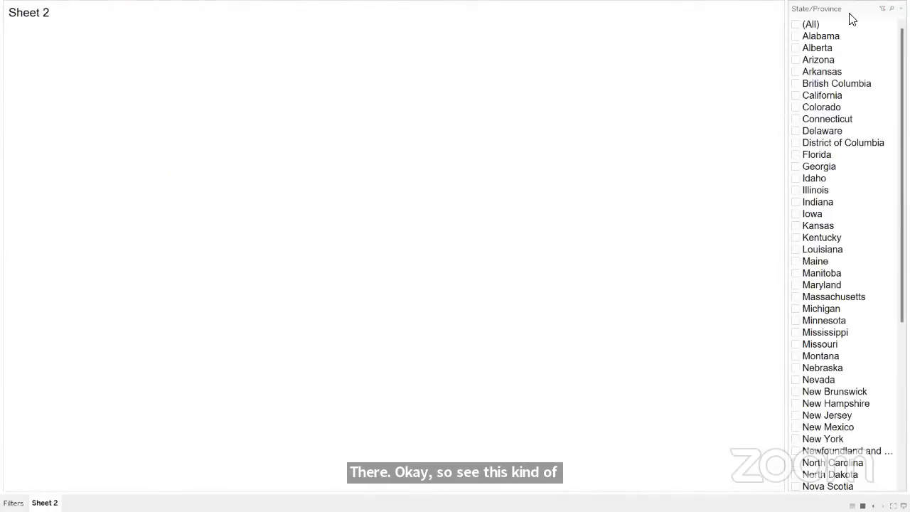
Step: Search the State/Province filter for "New yo", select New York, and clear the search text
click(891, 8)
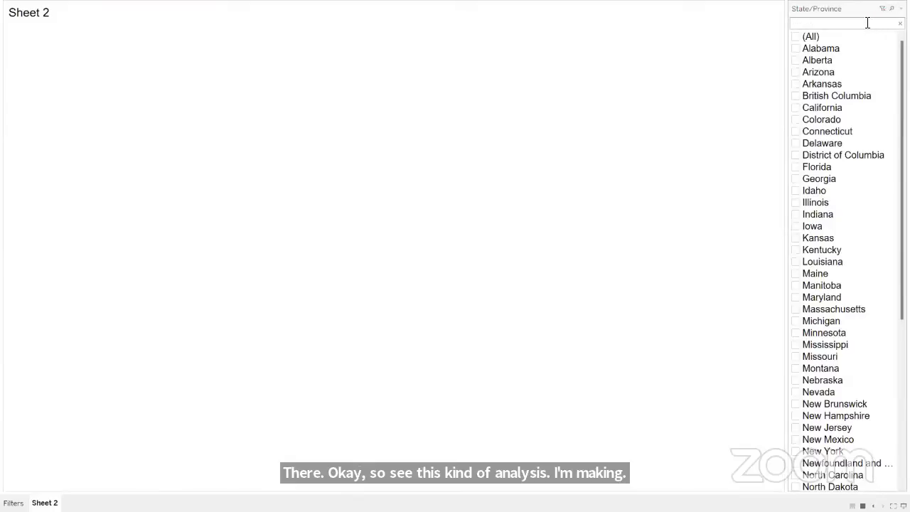
text(New yo)
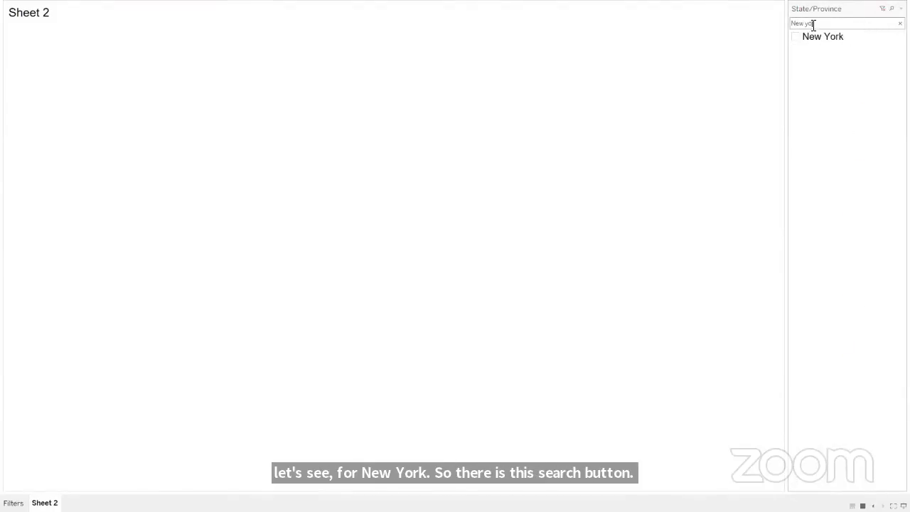
click(796, 37)
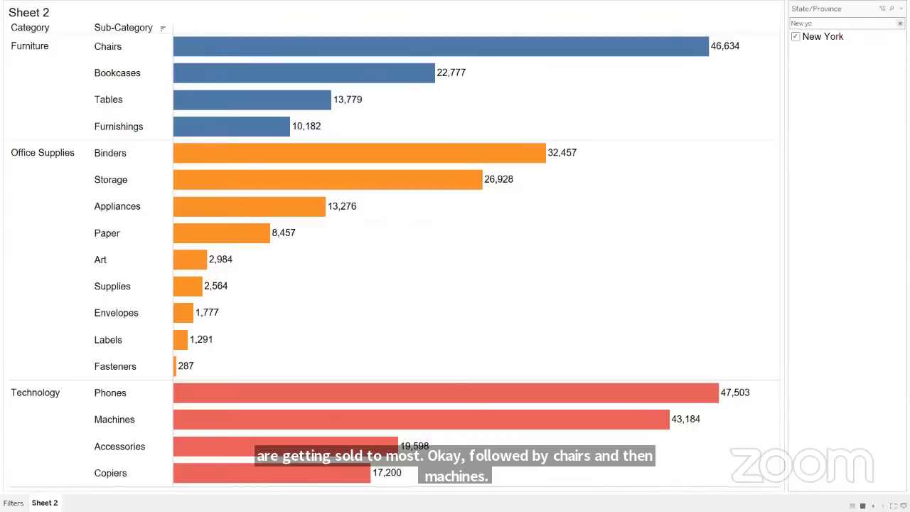
click(899, 23)
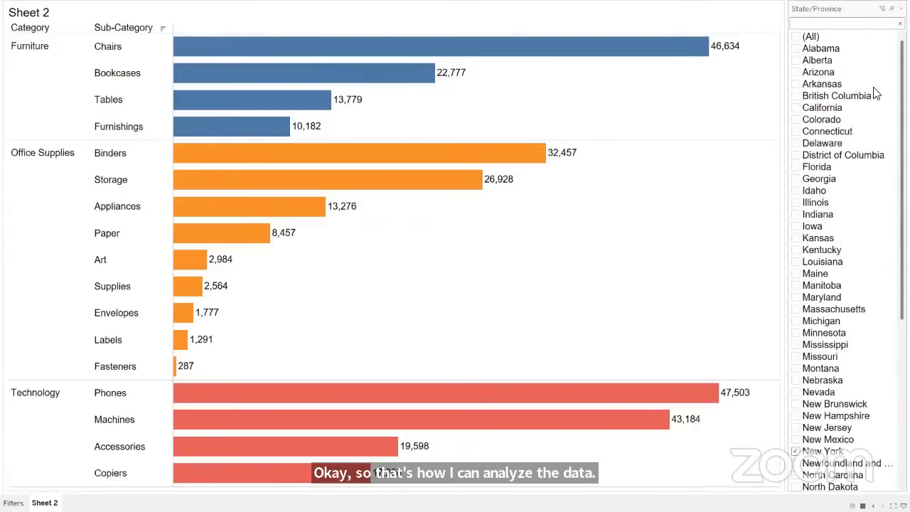
Step: Add Arizona, Alberta, Delaware, Florida, Georgia, Illinois, Kansas and Maryland to the State/Province filter selection
click(795, 72)
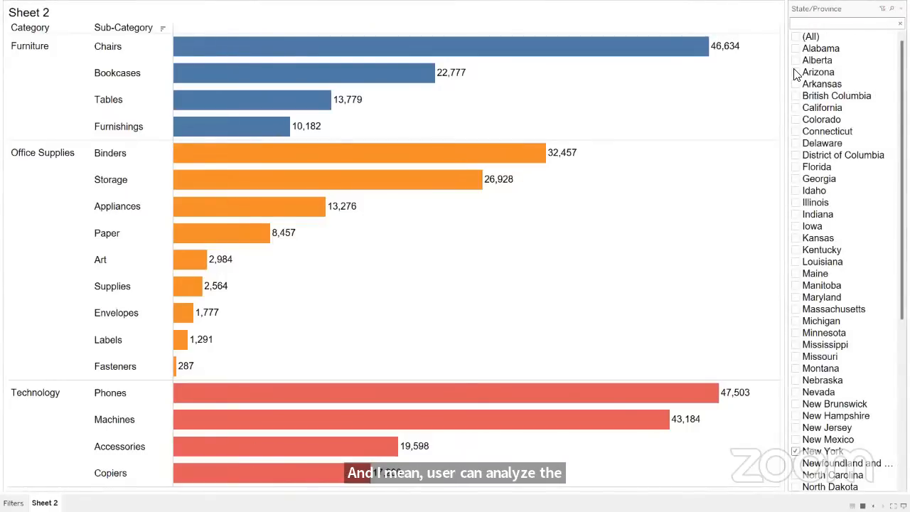
click(795, 60)
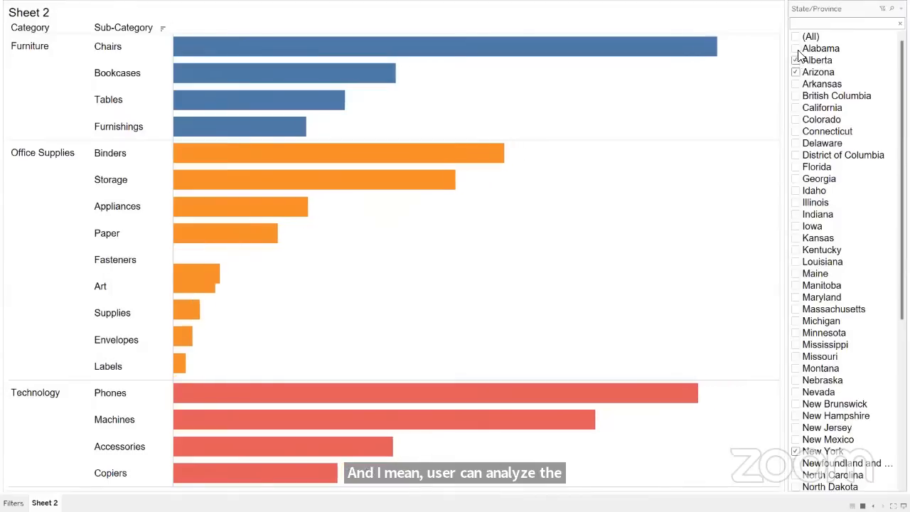
click(795, 143)
click(795, 166)
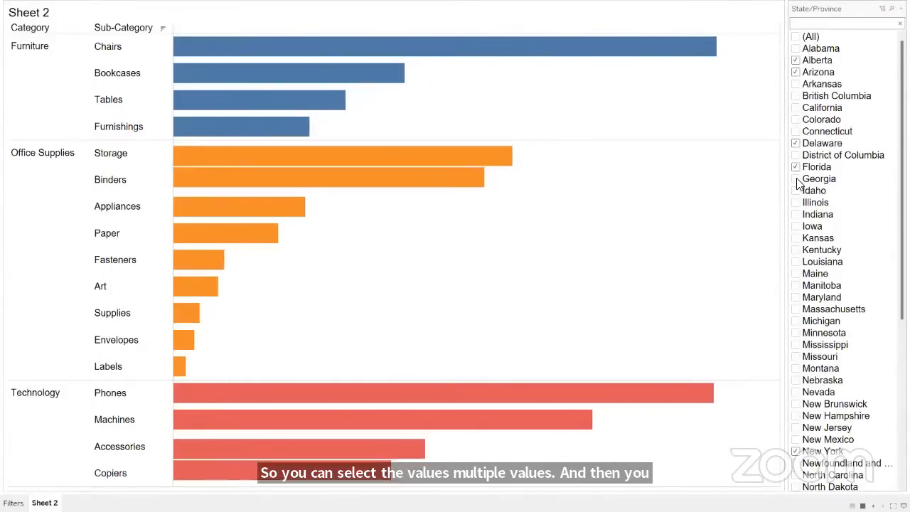
click(795, 178)
click(796, 203)
click(795, 237)
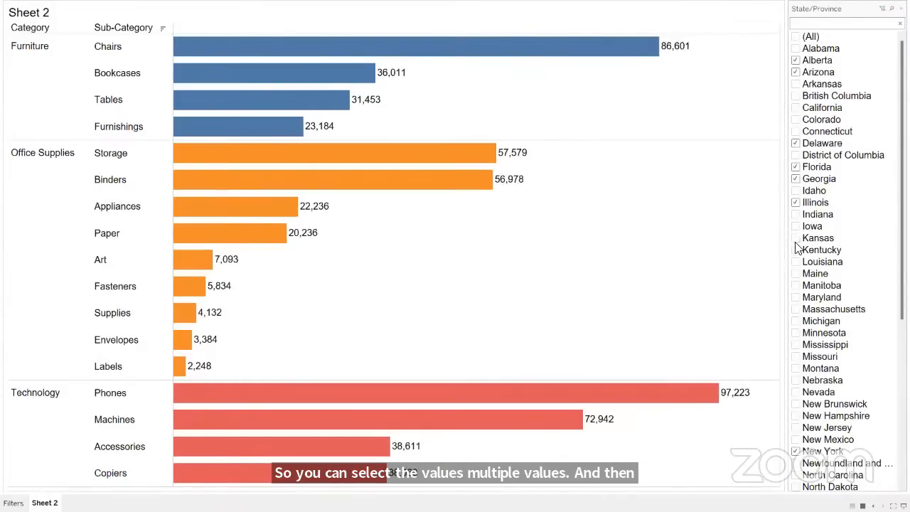
click(795, 297)
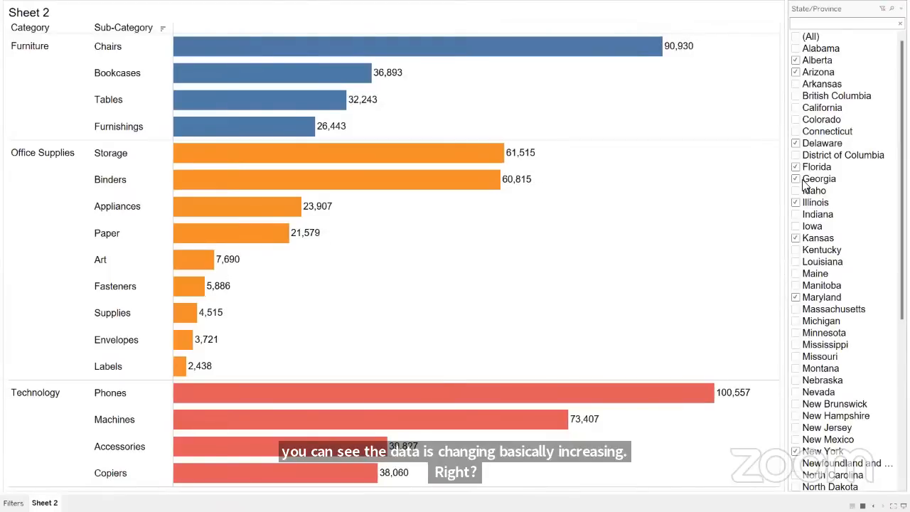
Step: Reset the State/Province filter to all values, return to the normal worksheet view, and change the filter to Single Value (list)
click(795, 37)
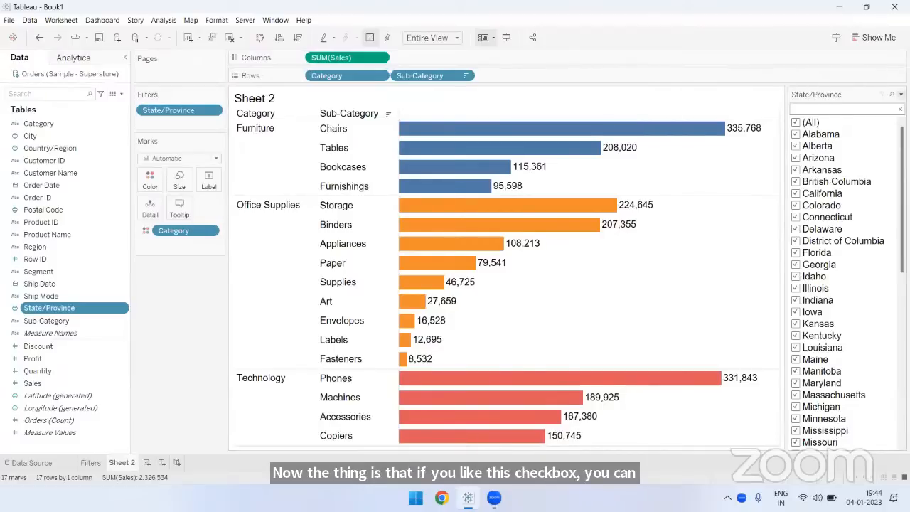
click(901, 94)
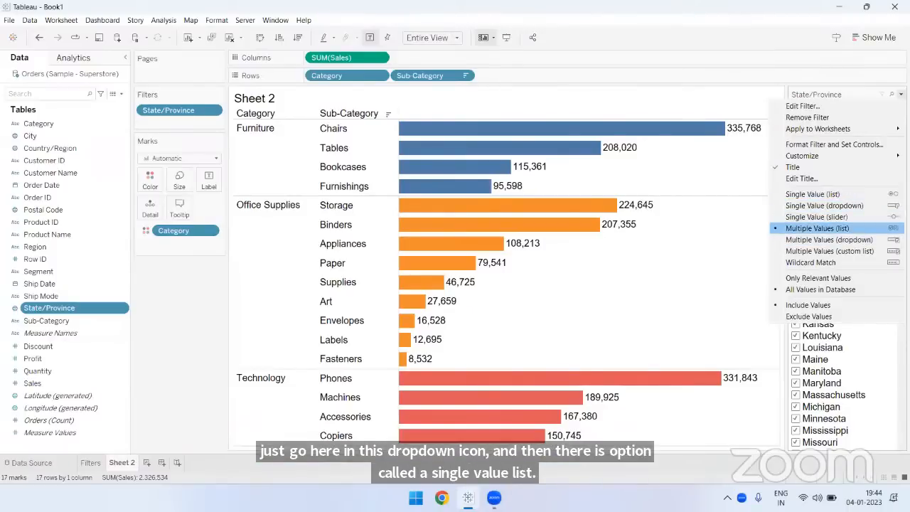
click(812, 194)
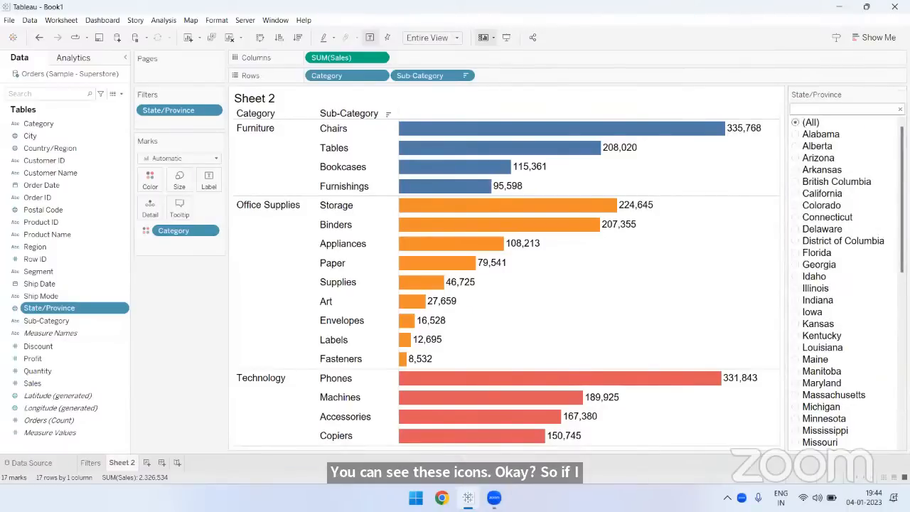
Step: Filter the chart to Alabama, Alberta, Arizona, Arkansas, British Columbia and Georgia, one at a time
click(796, 134)
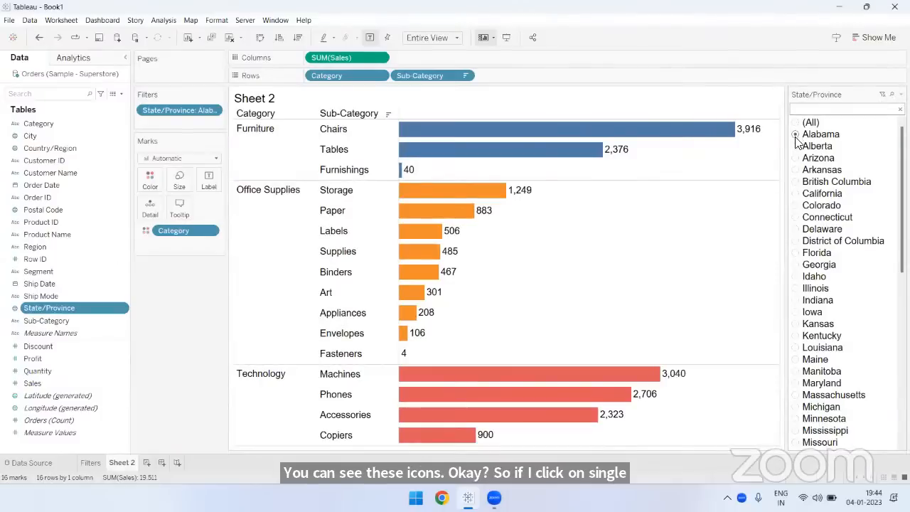
click(796, 146)
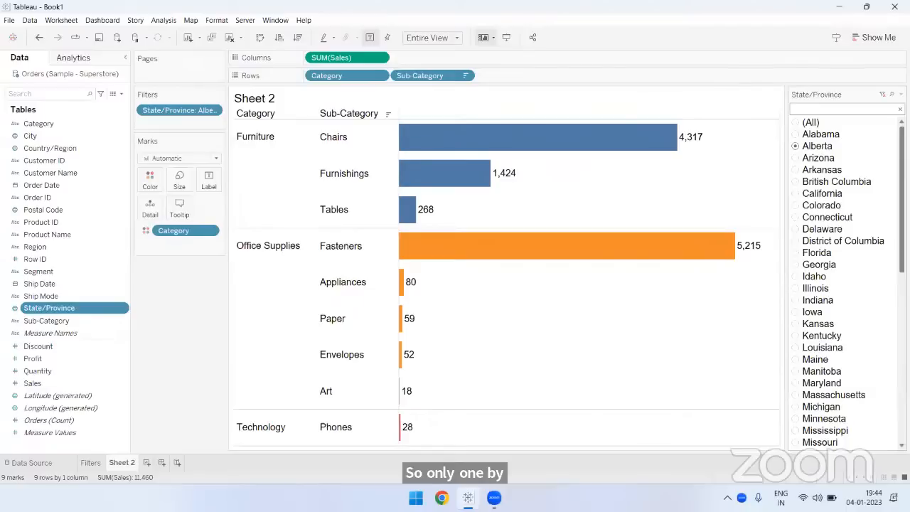
click(796, 158)
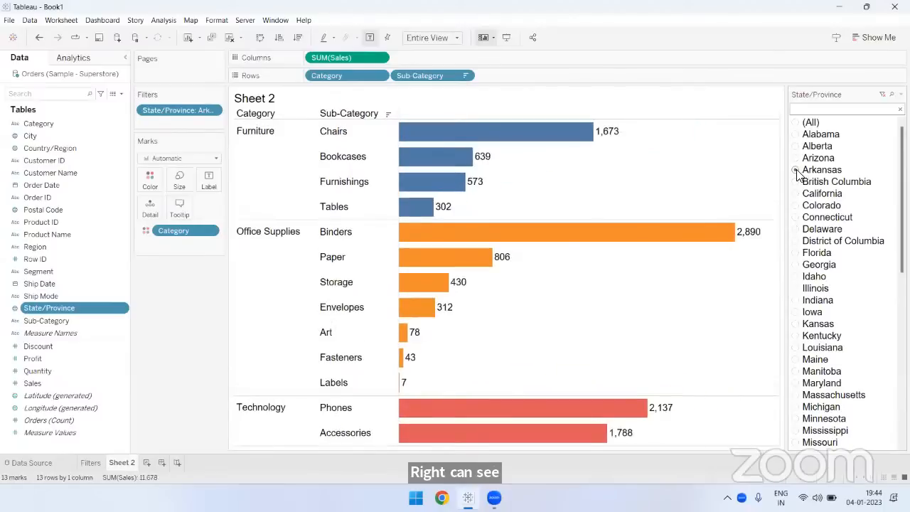
click(795, 182)
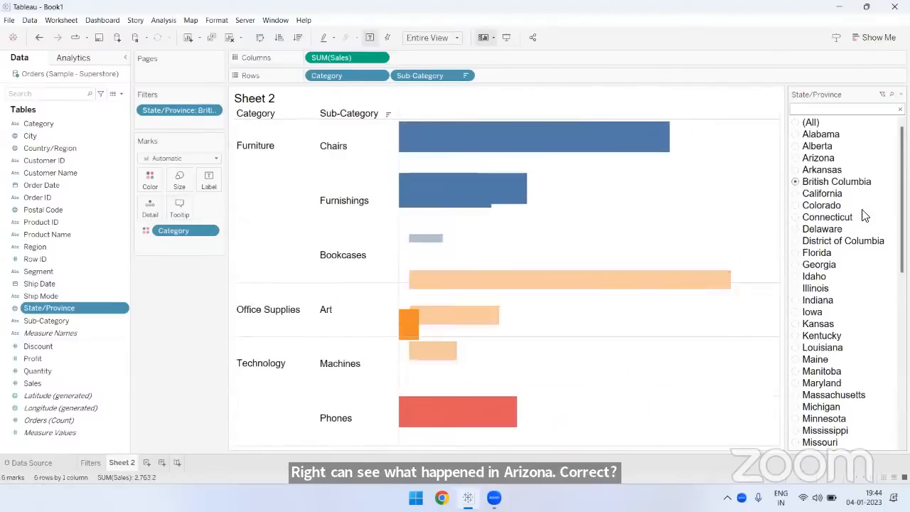
click(795, 264)
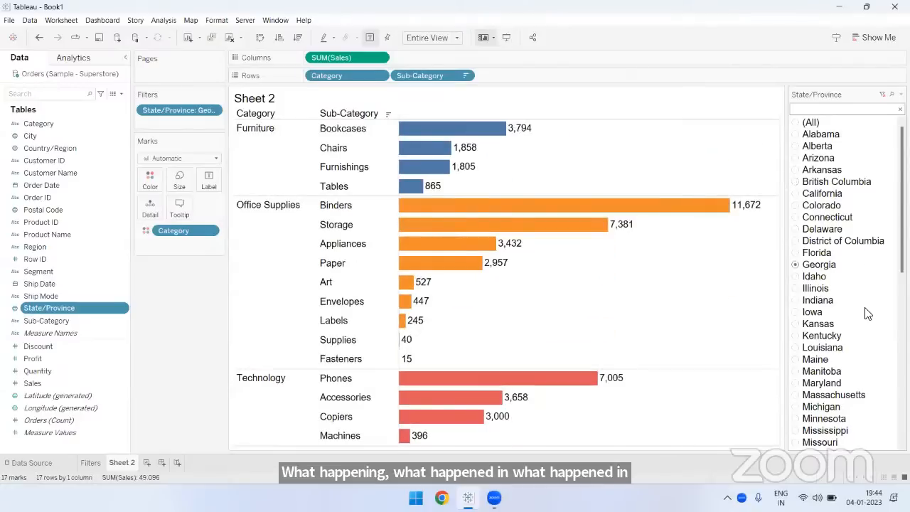
Step: Filter the chart to Quebec, Texas, Wisconsin and Utah, one at a time
scroll(866, 314, down, 10)
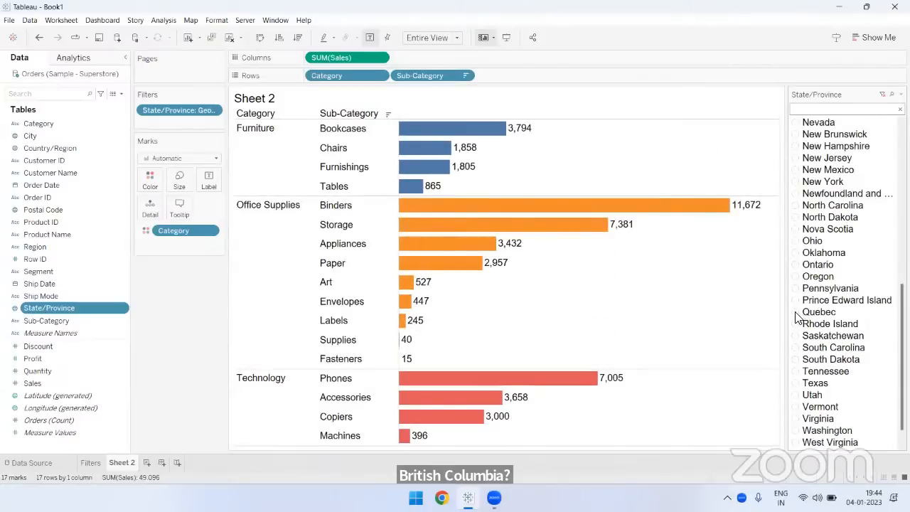
click(795, 313)
scroll(879, 324, down, 1)
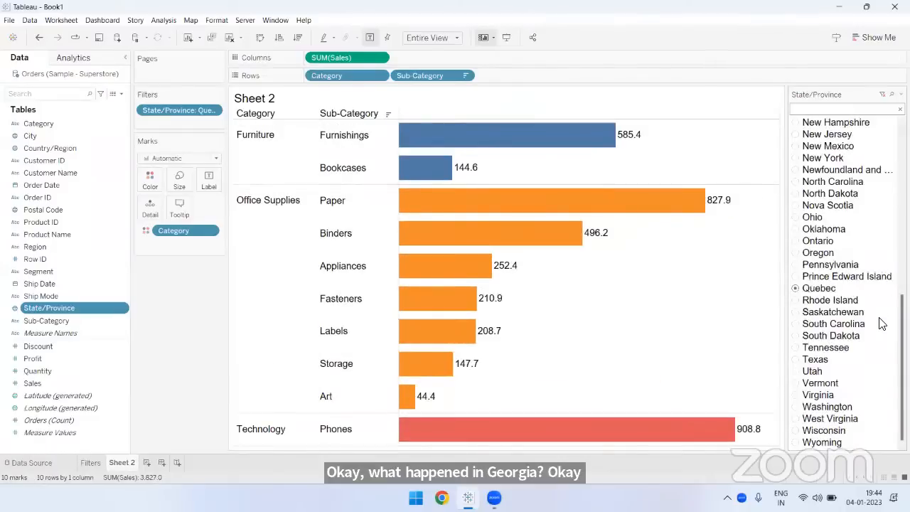
click(796, 360)
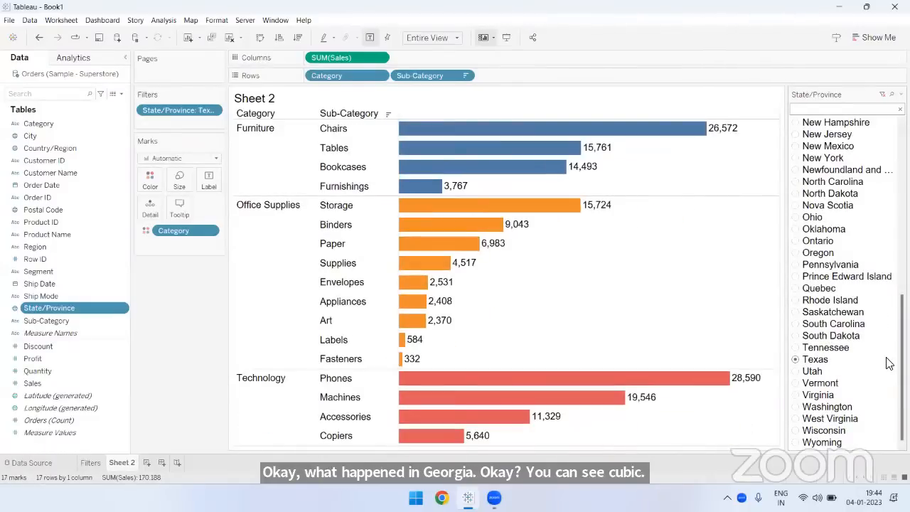
click(795, 431)
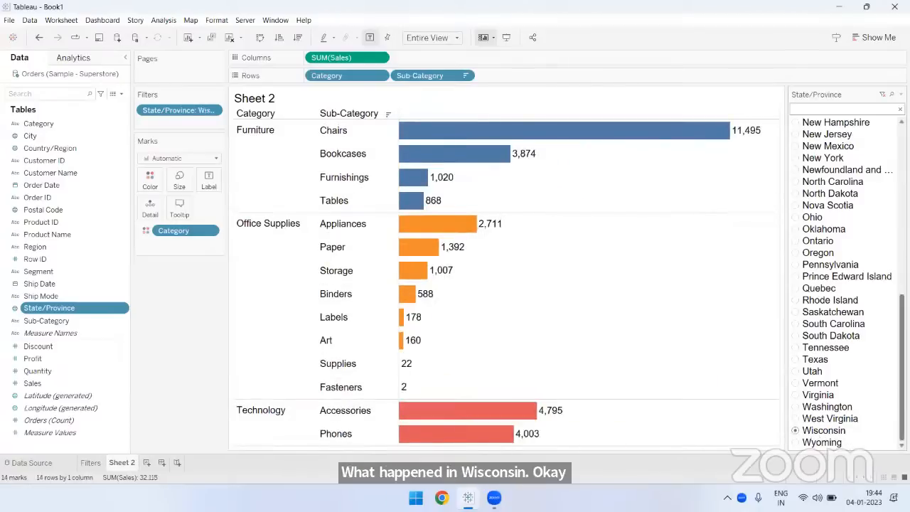
click(795, 371)
Step: Filter the chart to Georgia and change the State/Province filter to Single Value (dropdown)
scroll(809, 243, up, 10)
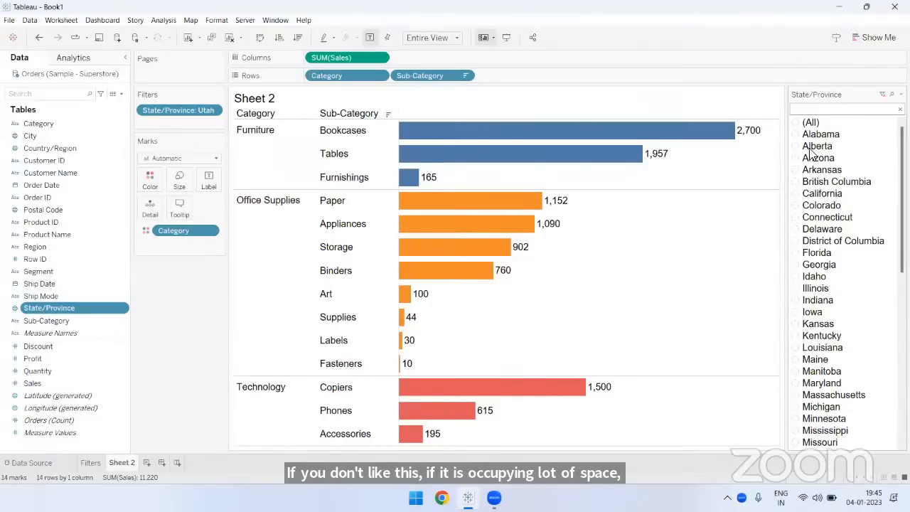
click(795, 264)
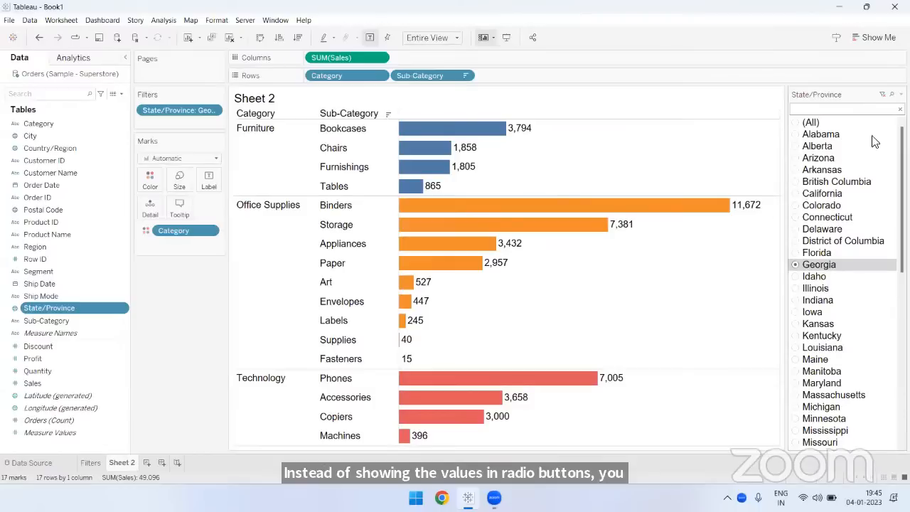
click(900, 93)
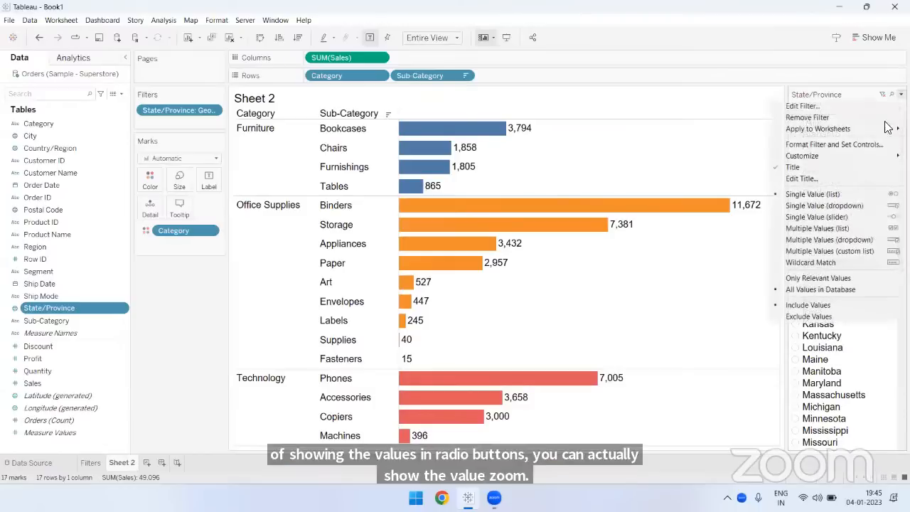
click(838, 209)
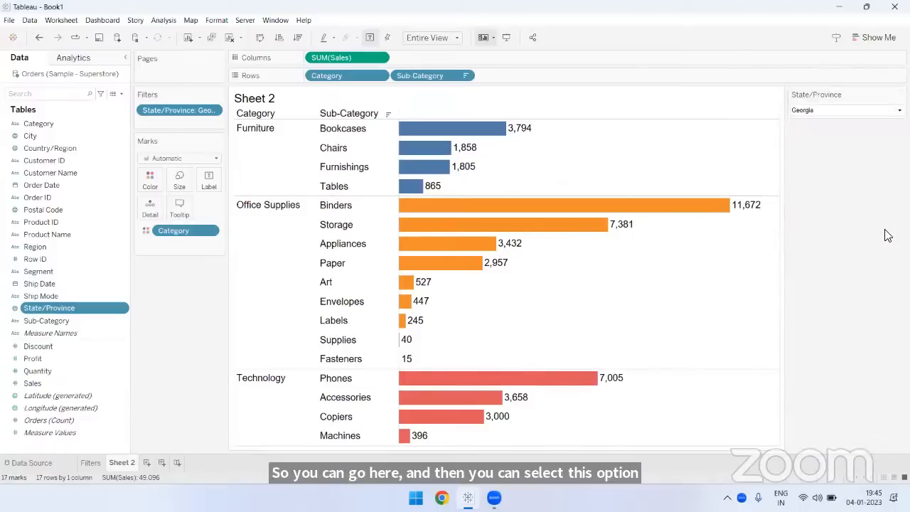
Step: Filter the chart to Colorado, District of Columbia and Idaho, one at a time
click(817, 112)
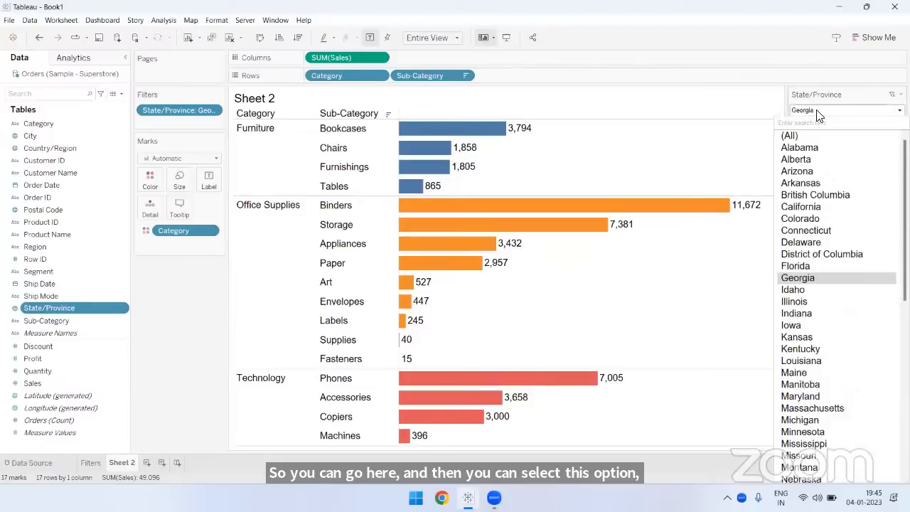
click(817, 218)
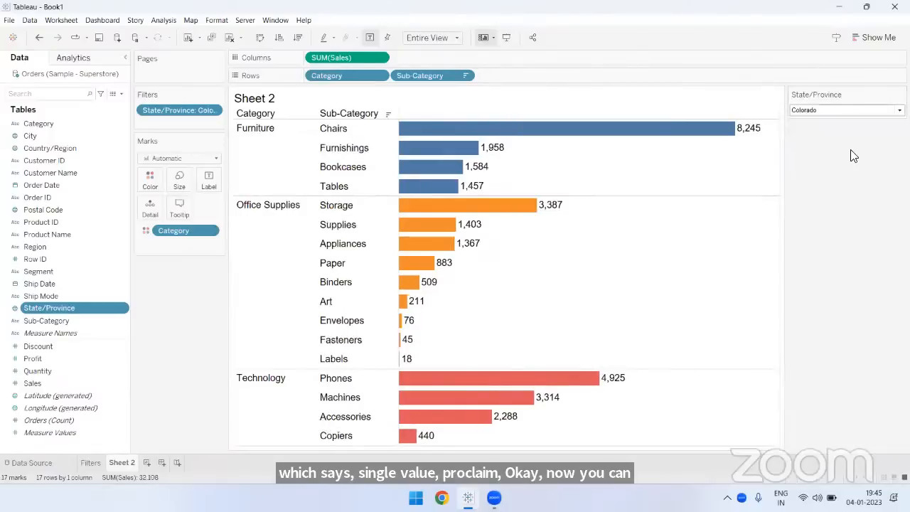
click(846, 111)
click(817, 257)
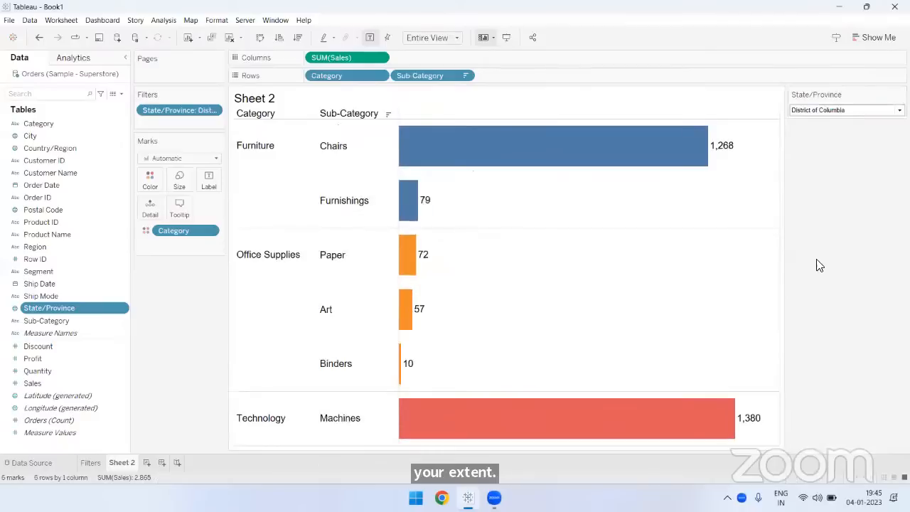
click(834, 112)
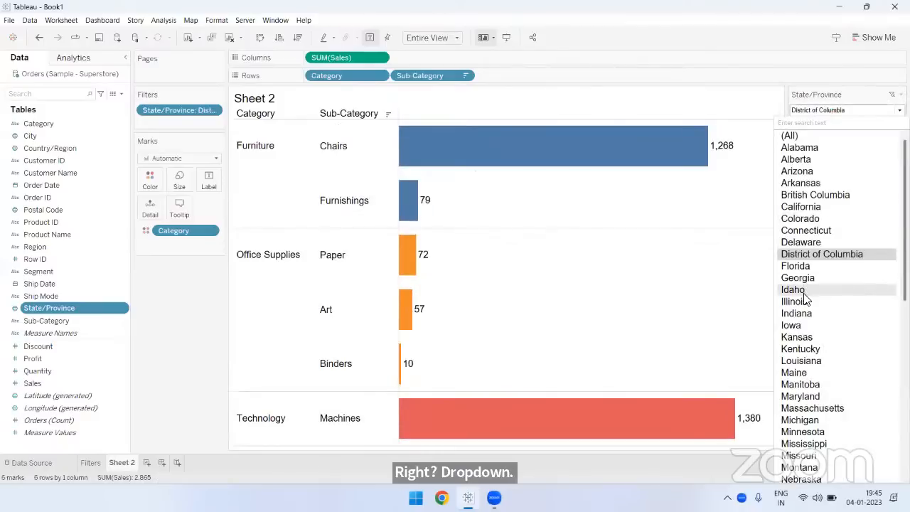
click(793, 290)
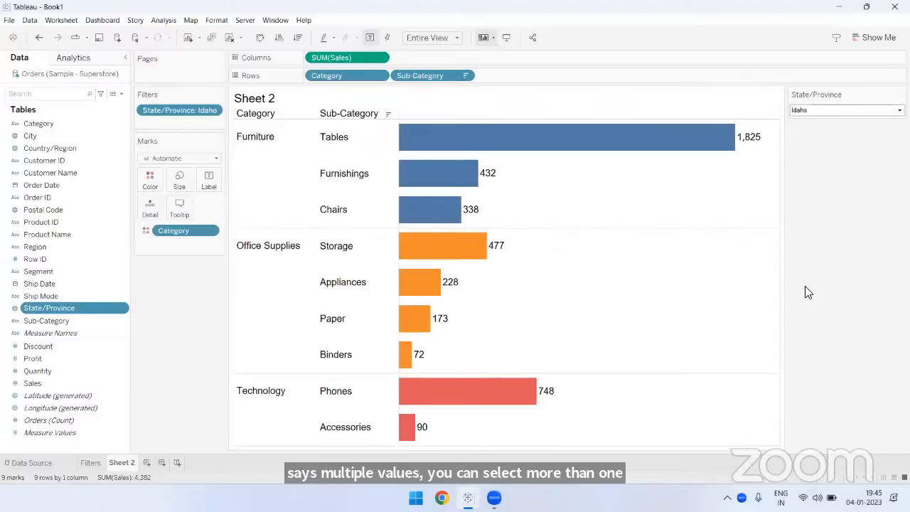
Step: Change the State/Province filter to Multiple Values (dropdown) and add California, Arizona, Indiana and Maine to the selection
click(851, 111)
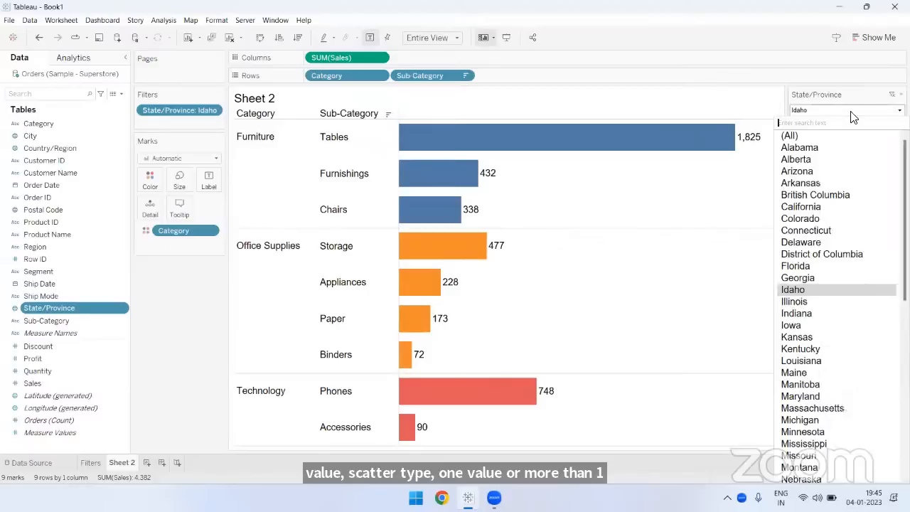
click(901, 94)
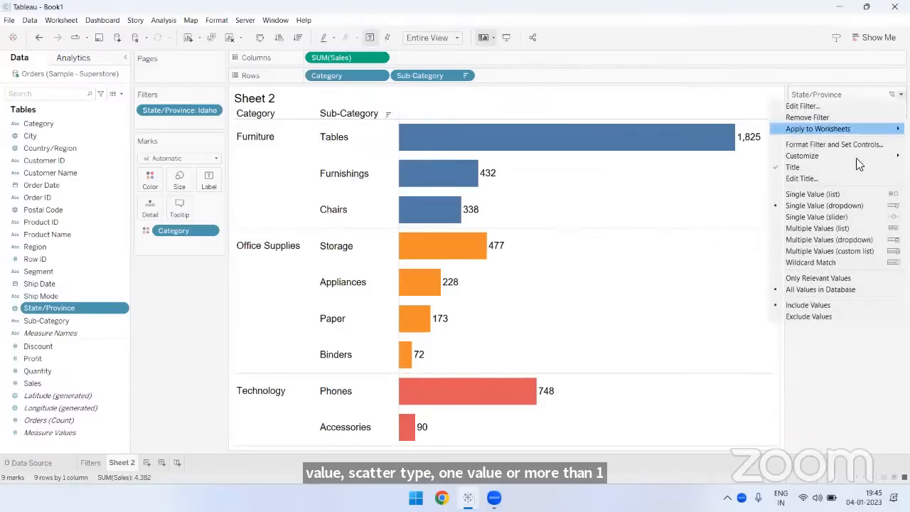
click(838, 245)
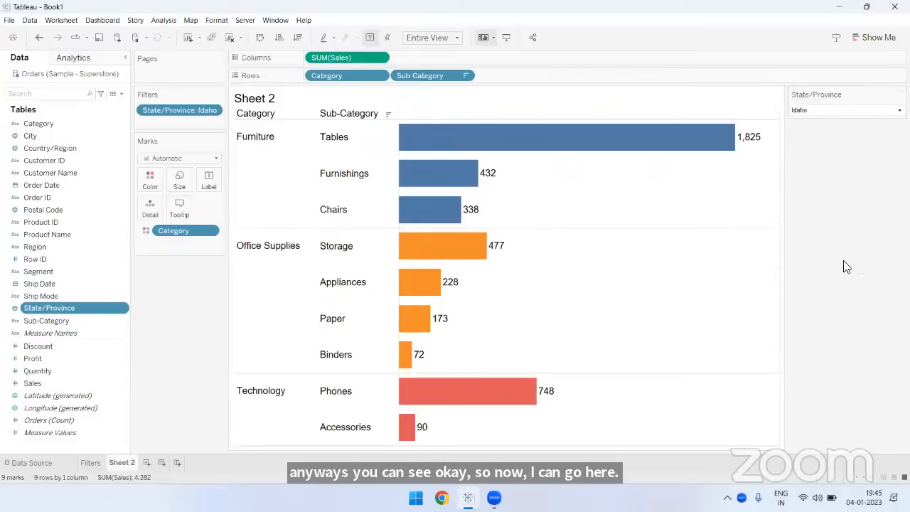
click(833, 110)
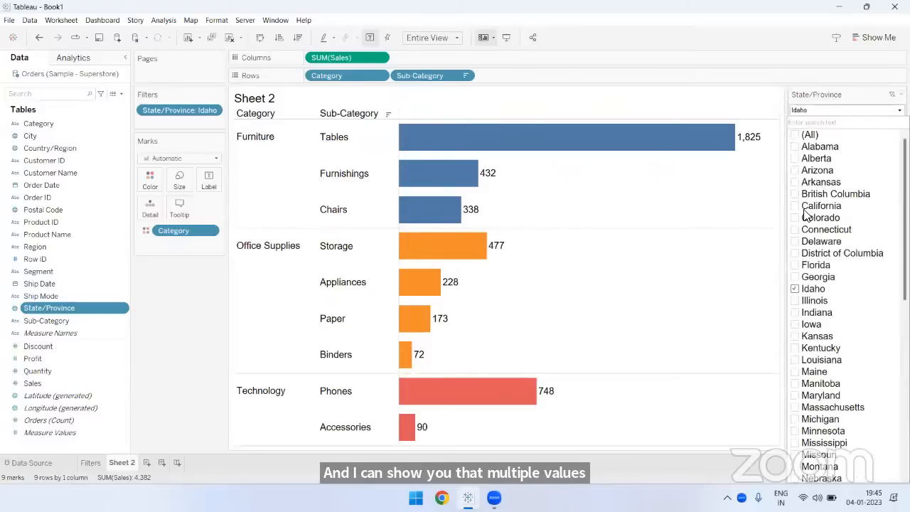
click(794, 206)
click(794, 170)
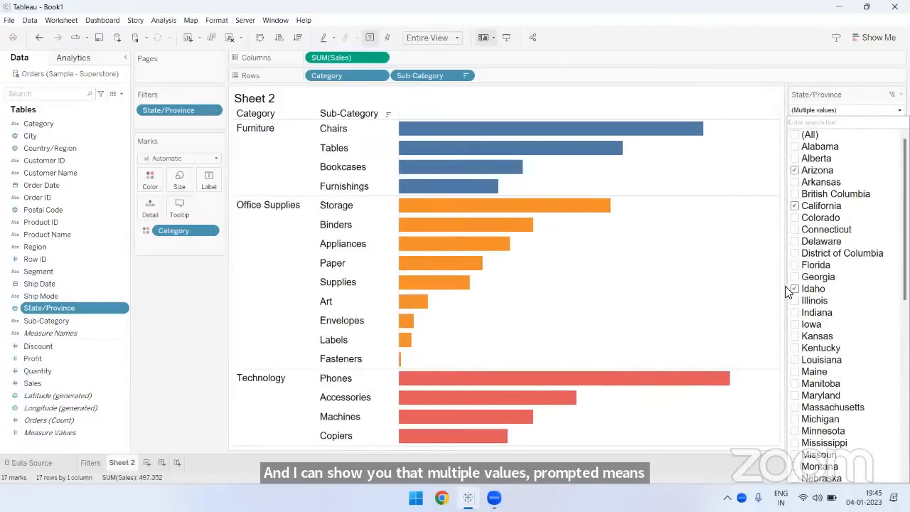
click(794, 313)
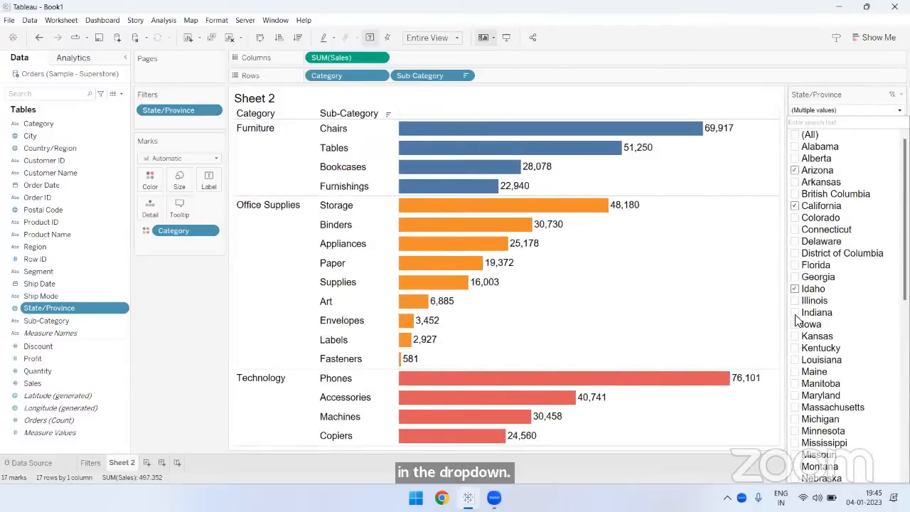
click(794, 371)
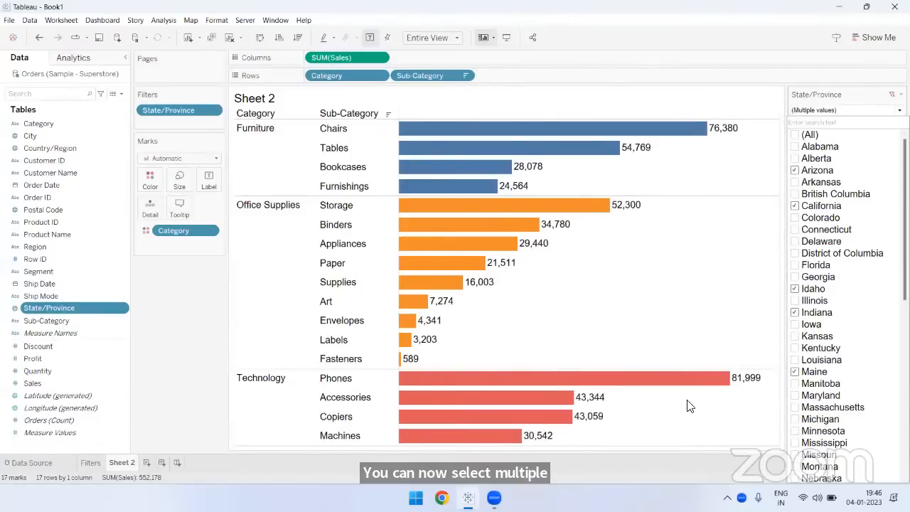
click(696, 309)
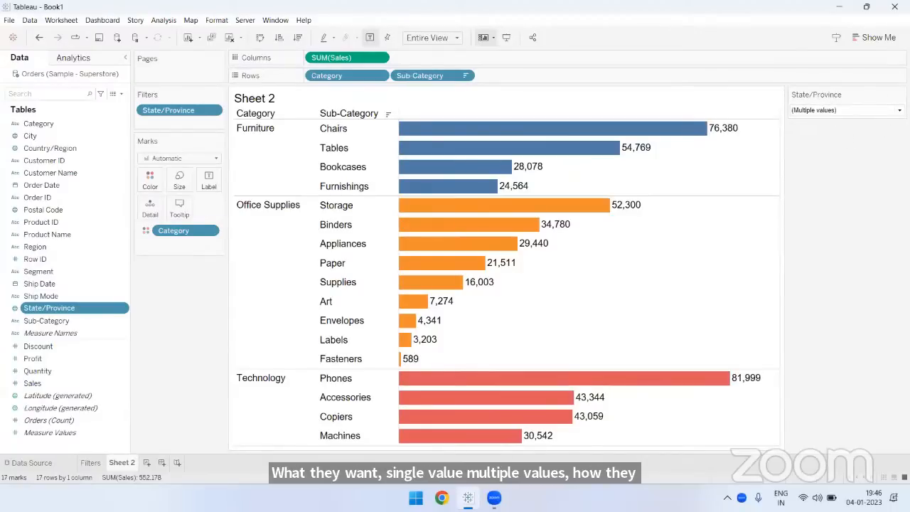
Step: Change the State/Province filter to Multiple Values (list) and reset it to include all values
click(900, 94)
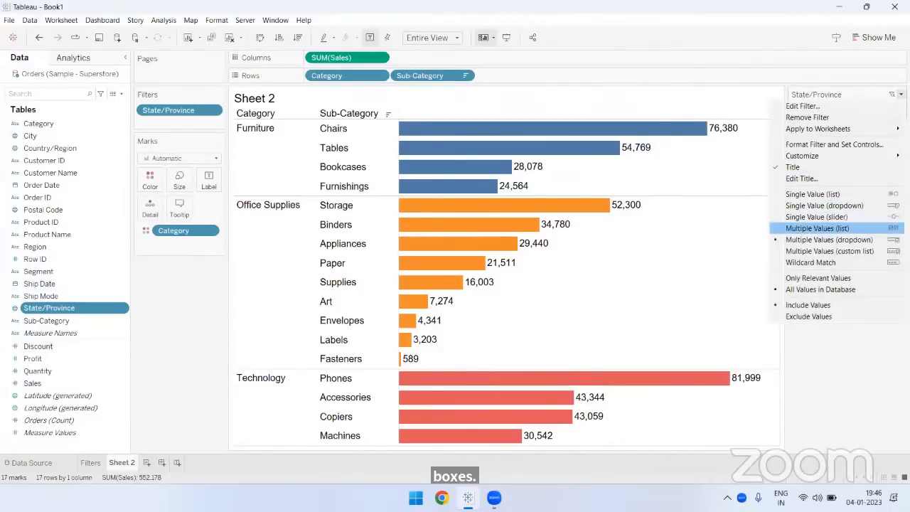
click(821, 228)
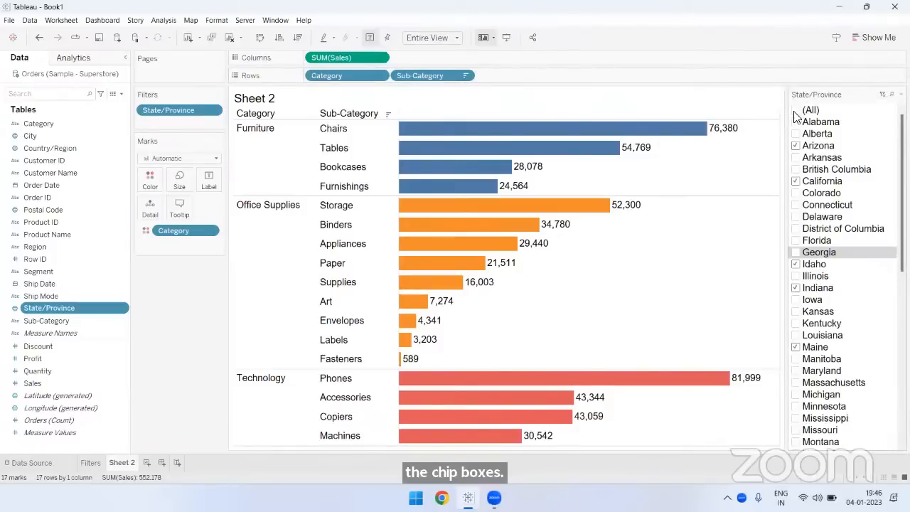
click(881, 97)
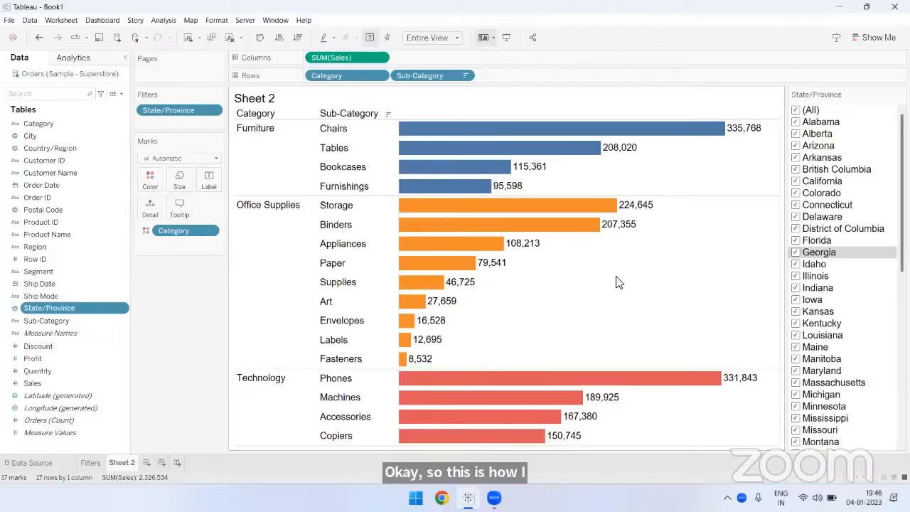
Step: Add a new worksheet and delete the Filters sheet from the workbook
click(147, 463)
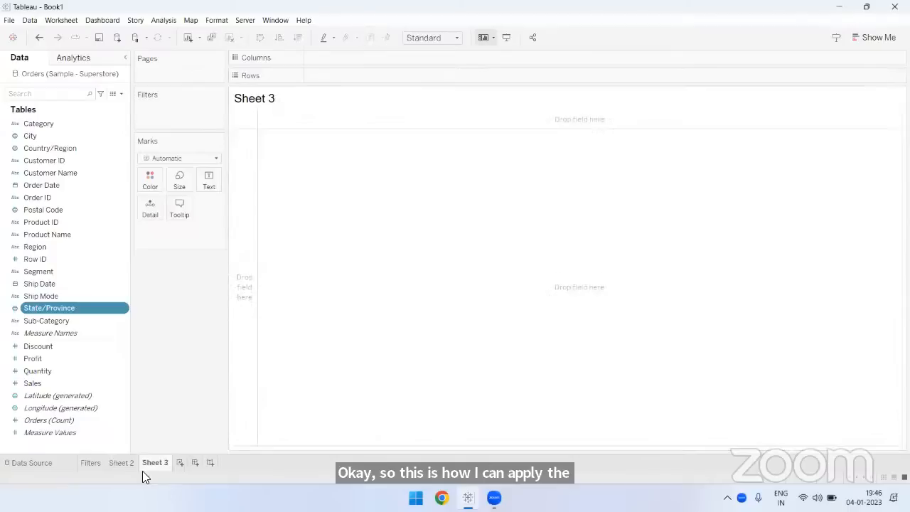
click(91, 461)
right_click(93, 463)
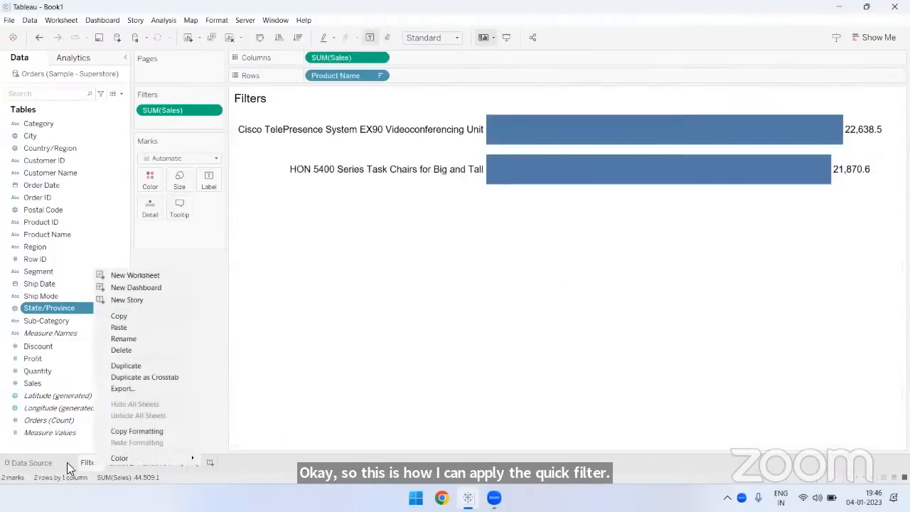
click(122, 350)
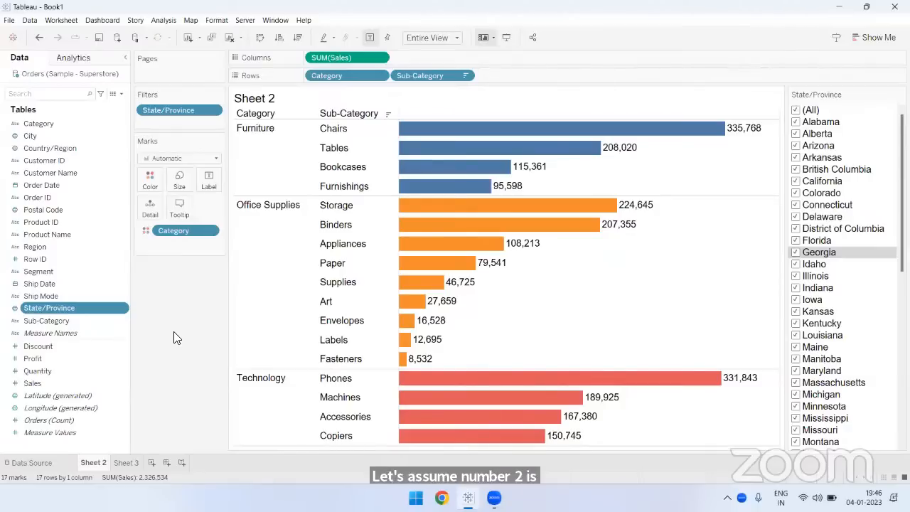
Step: Build a line chart on Sheet 3 of SUM(Sales) by continuous Month of Order Date, with mark labels shown
click(124, 463)
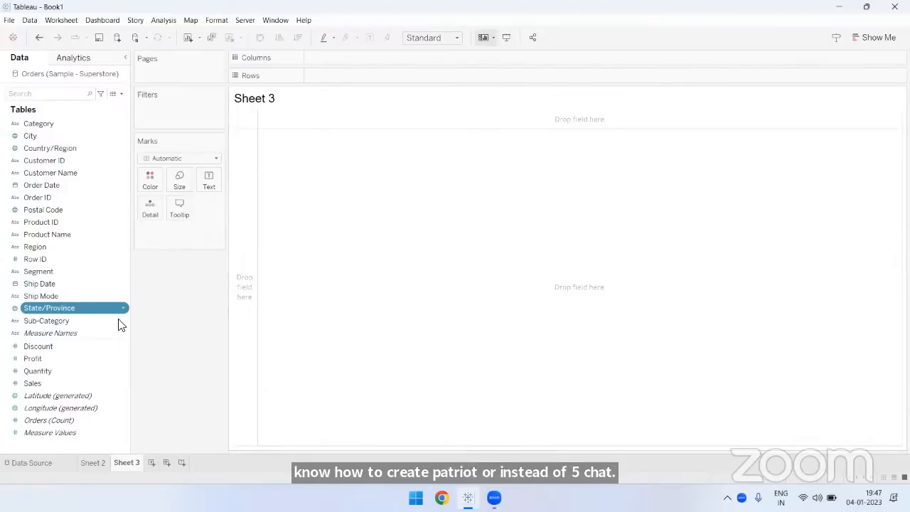
click(55, 185)
drag(55, 185, 344, 56)
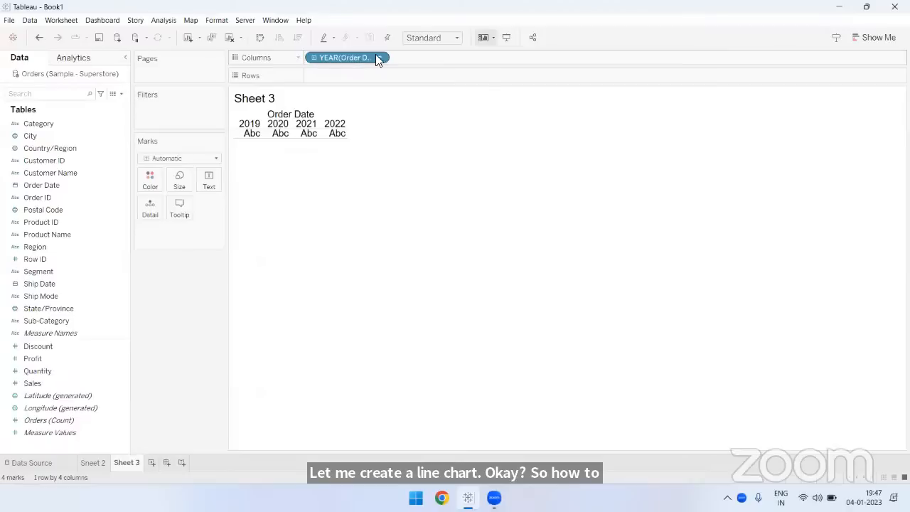
click(379, 58)
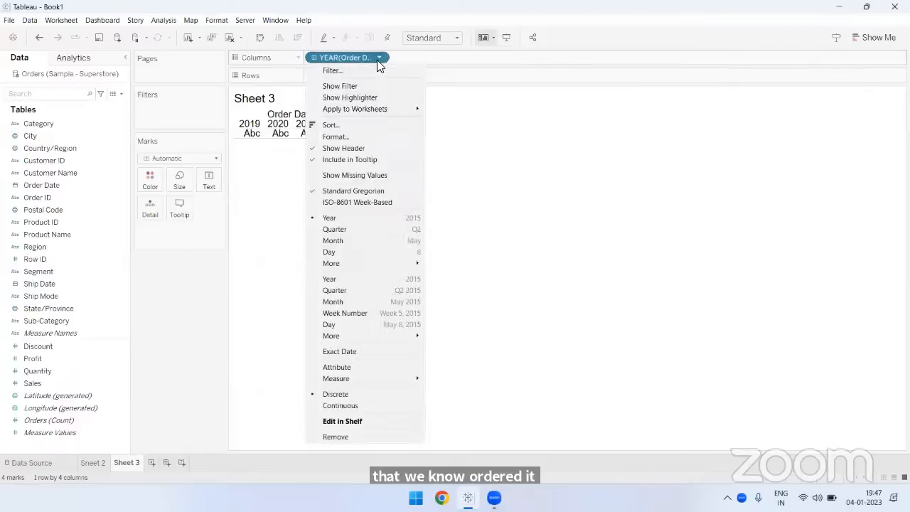
click(357, 301)
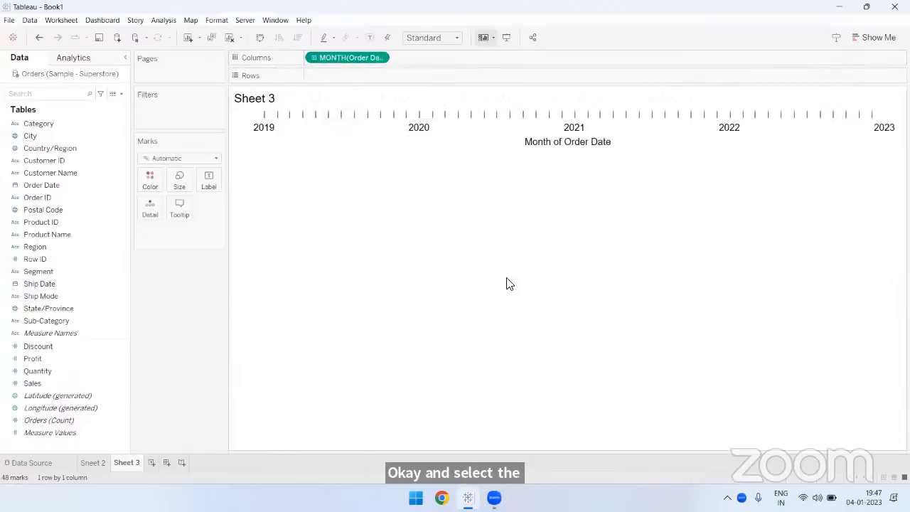
drag(94, 381, 366, 76)
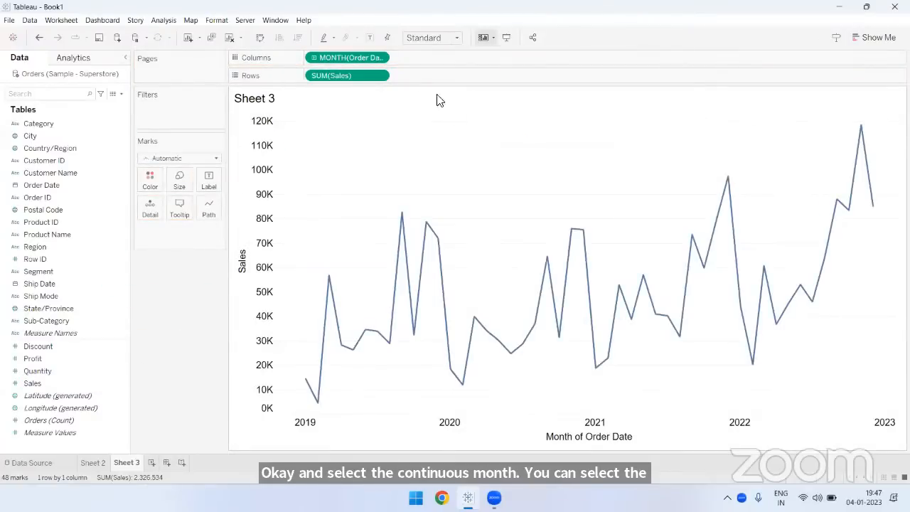
click(370, 37)
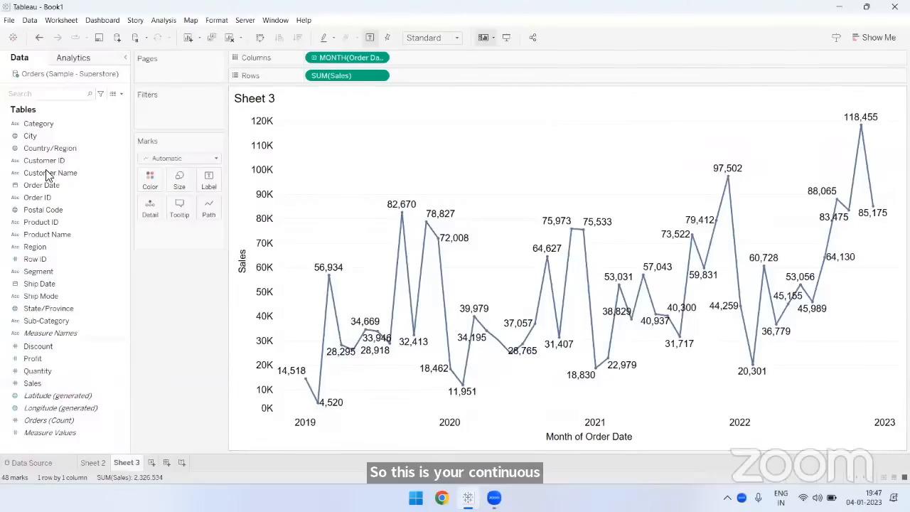
Step: Rename Sheet 3 as Line Chart
double_click(132, 464)
text(Line)
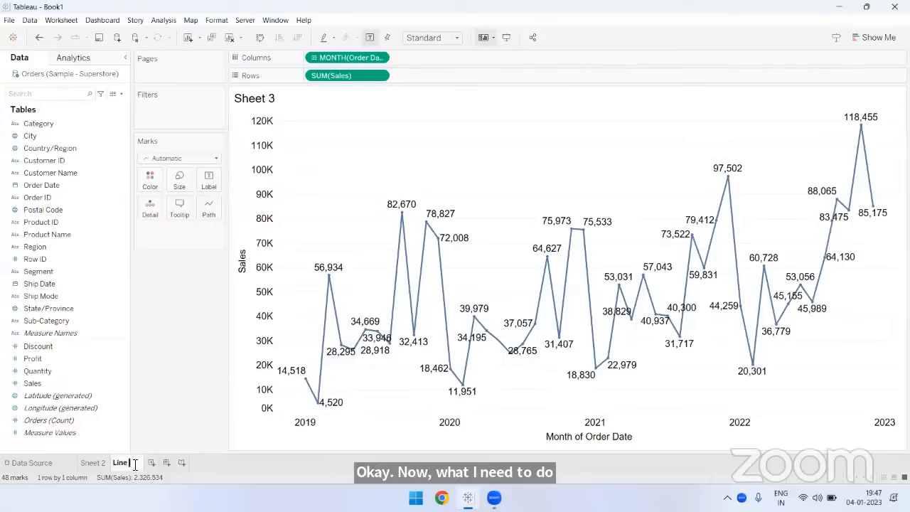
text( Chart)
key(Return)
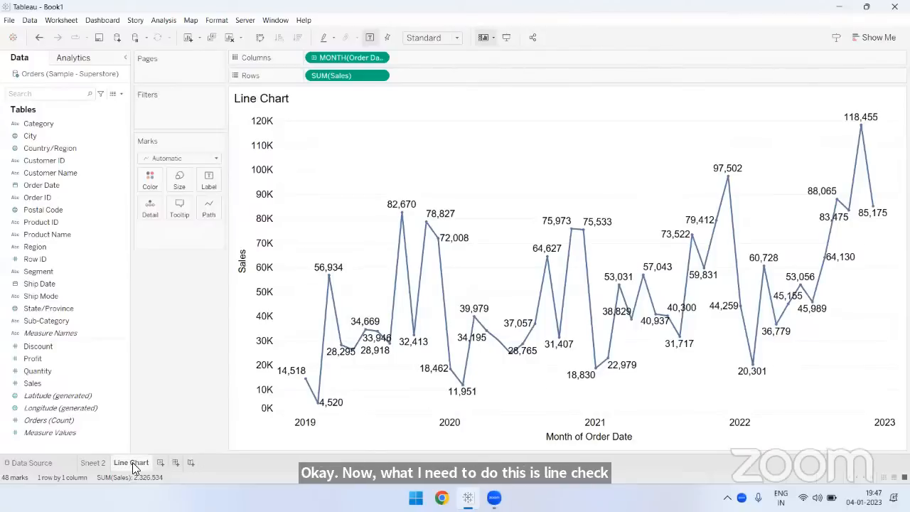
Step: On Sheet 2, clear all State/Province values and filter the bar chart to Alabama only
click(99, 464)
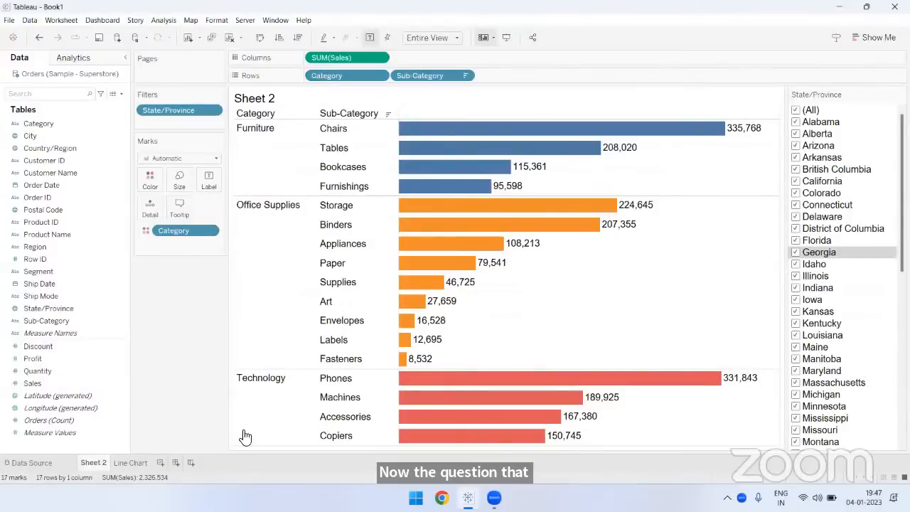
click(796, 110)
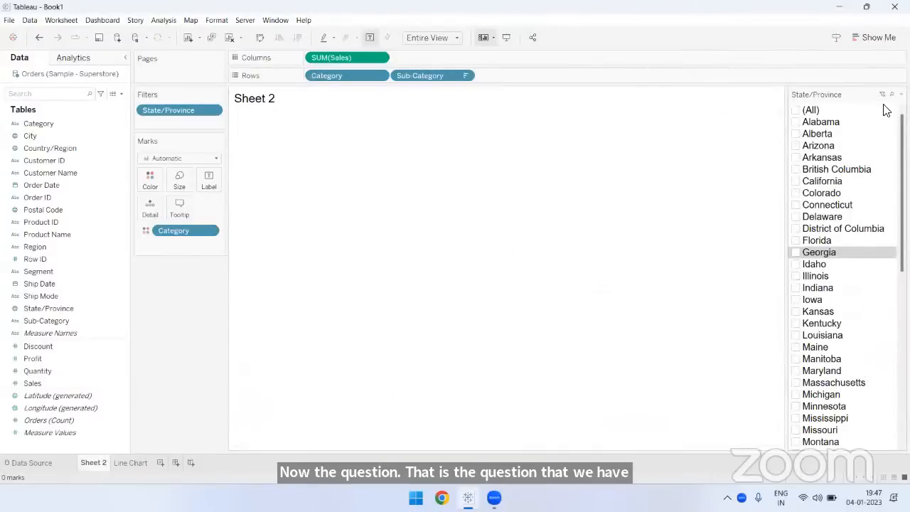
click(795, 122)
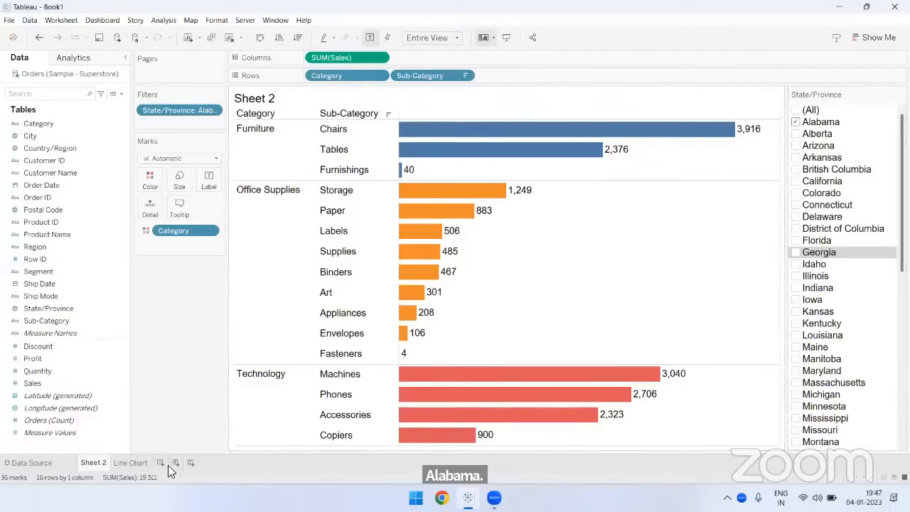
Step: Examine the monthly sales points at the start of 2019 on the Line Chart sheet
click(131, 463)
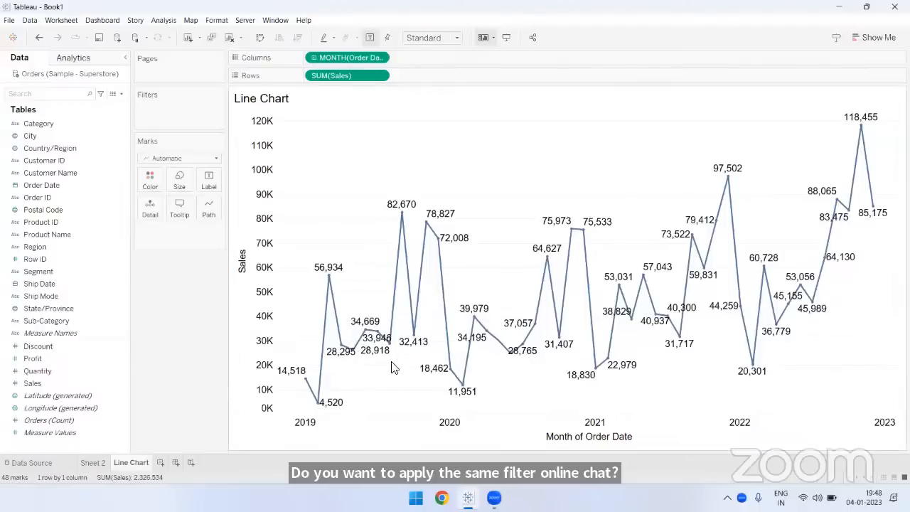
mouse_move(307, 391)
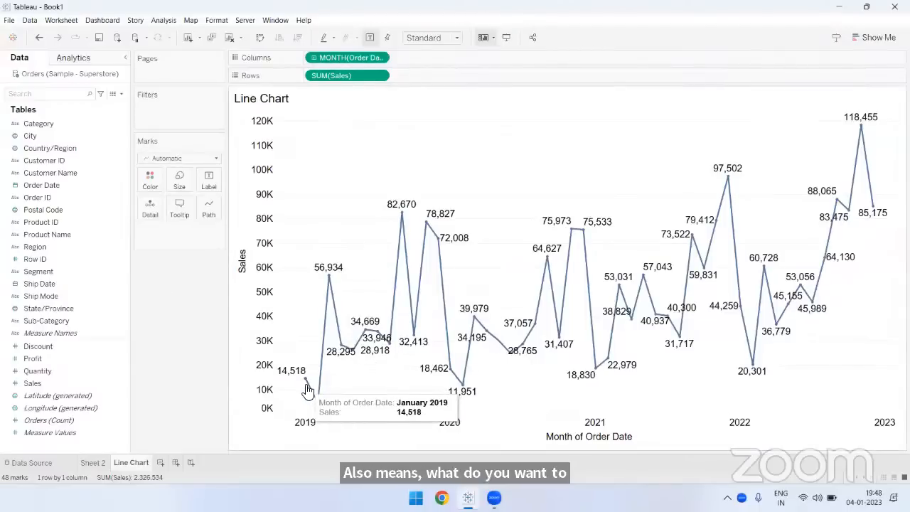
mouse_move(319, 408)
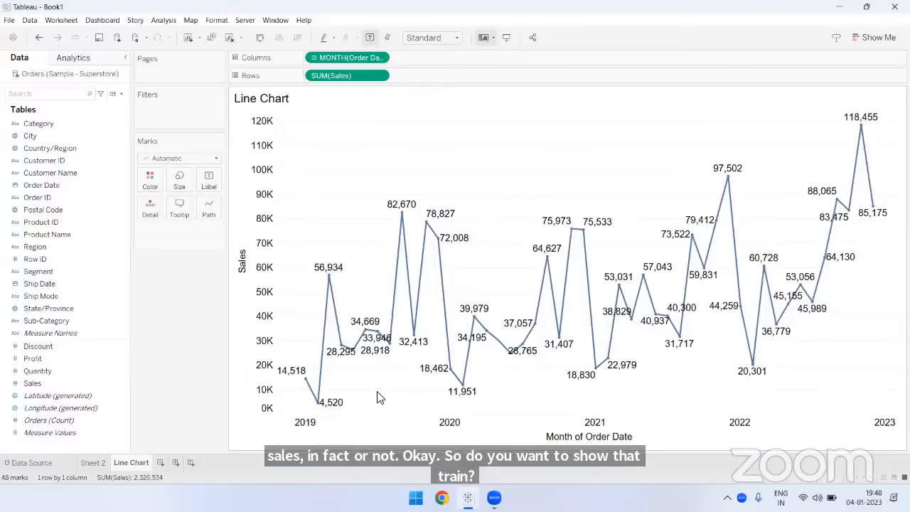
Step: Apply Sheet 2's State/Province filter to the Line Chart worksheet as well, and view the filtered line chart
click(100, 463)
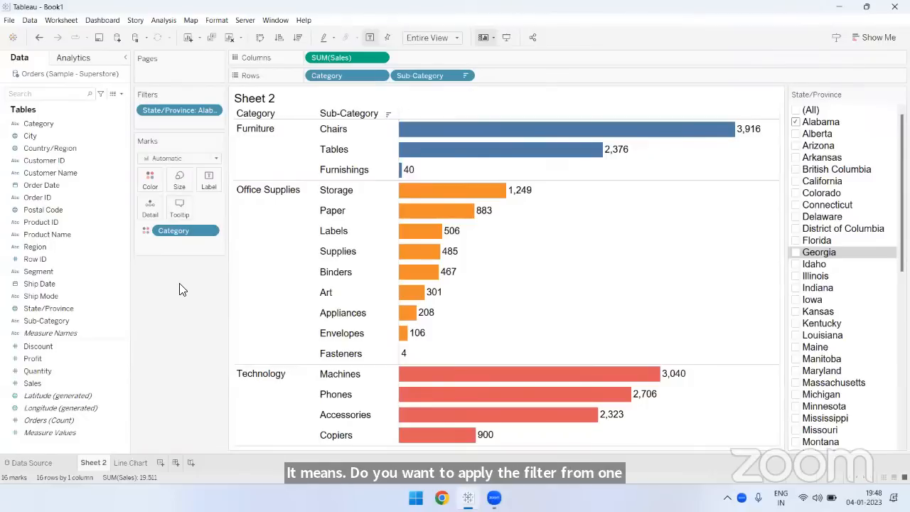
click(213, 111)
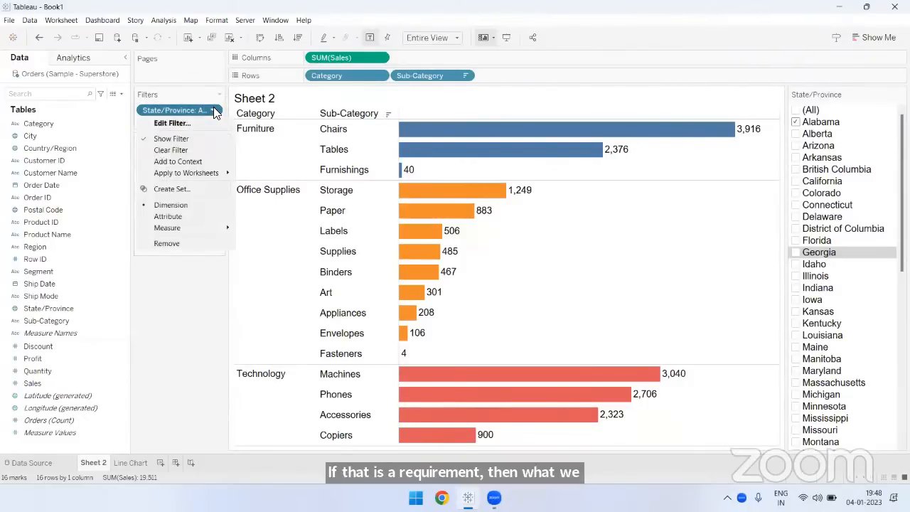
mouse_move(183, 176)
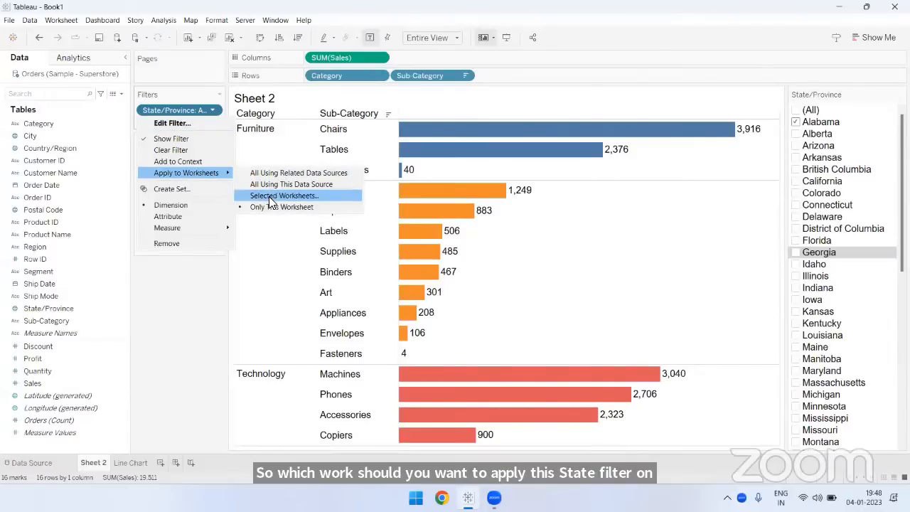
click(271, 199)
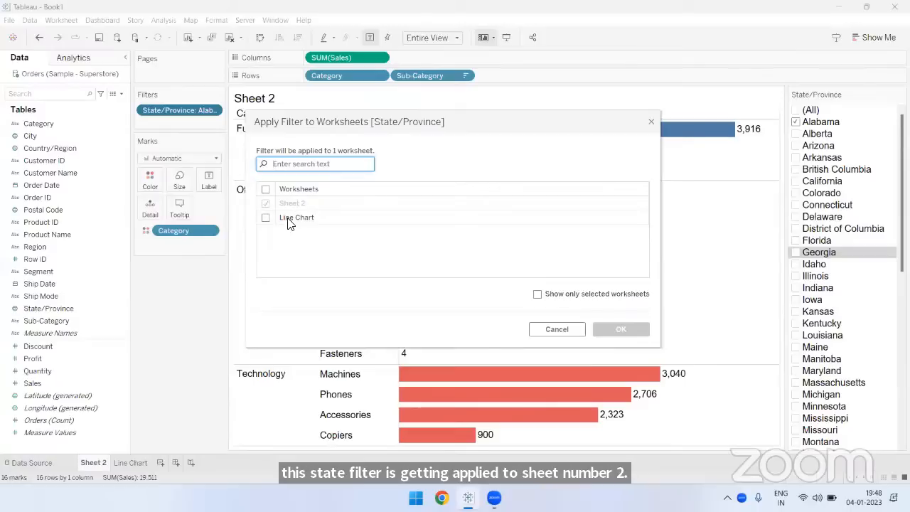
click(265, 218)
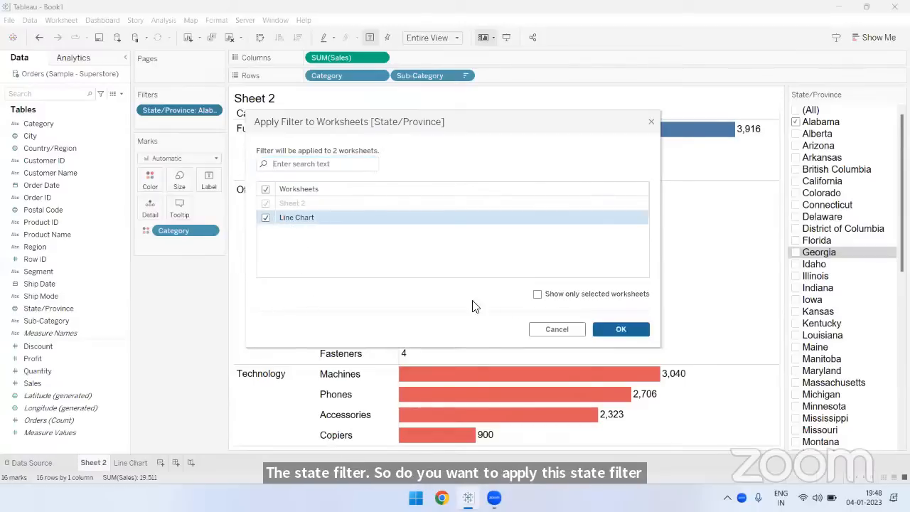
click(615, 330)
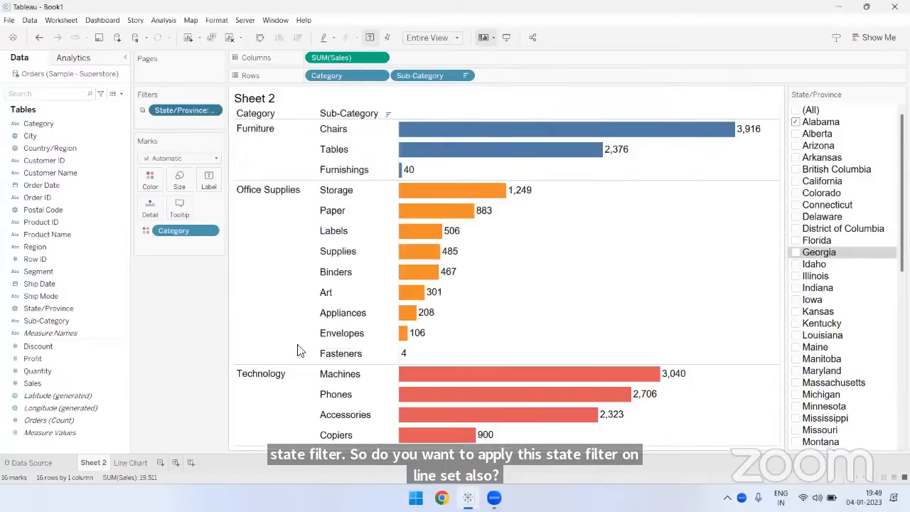
click(131, 463)
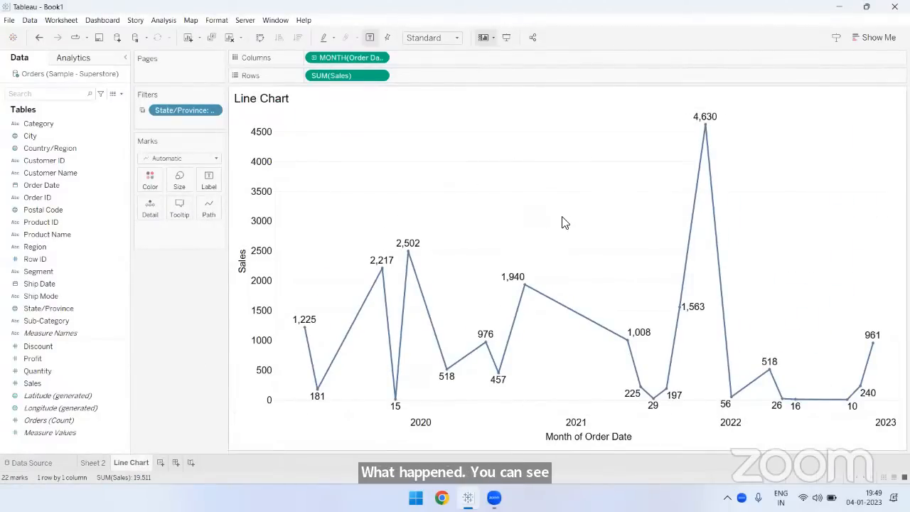
Step: Replace the sheet name in the line chart's title with the dynamic State/Province field
double_click(288, 103)
drag(281, 145, 226, 148)
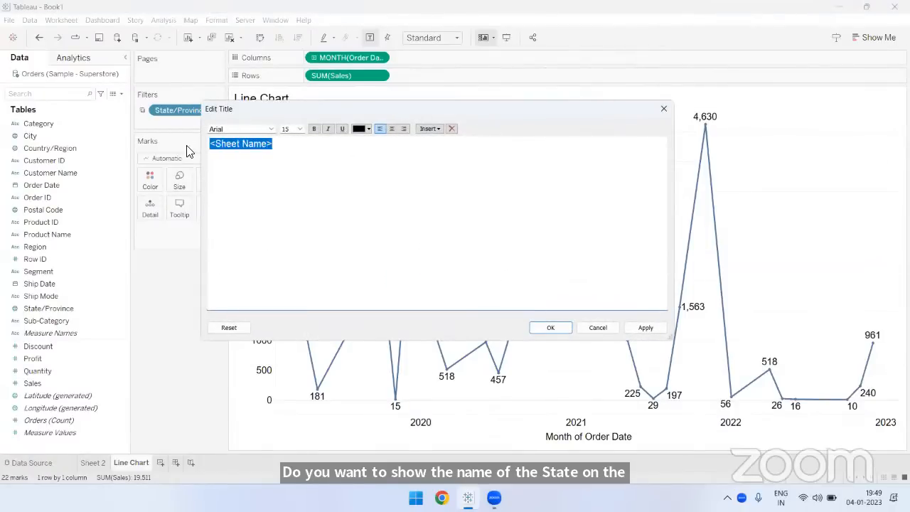
key(BackSpace)
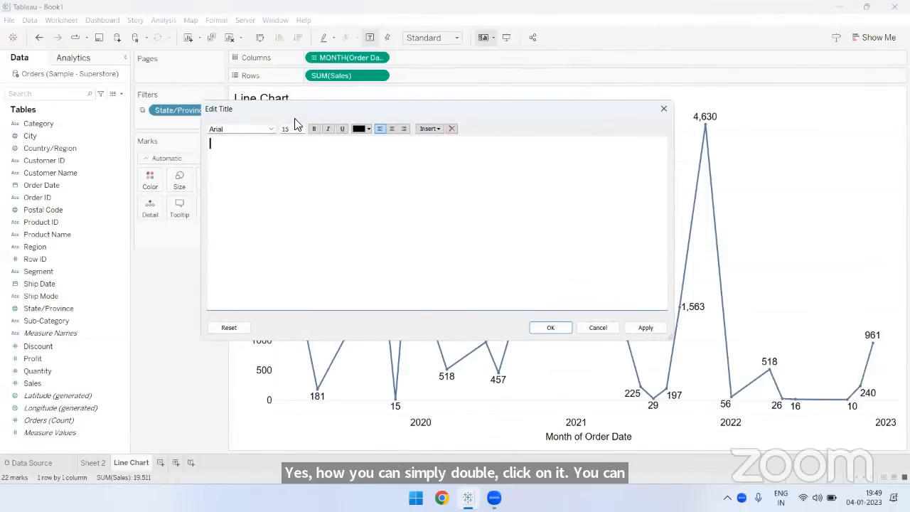
drag(338, 106, 432, 92)
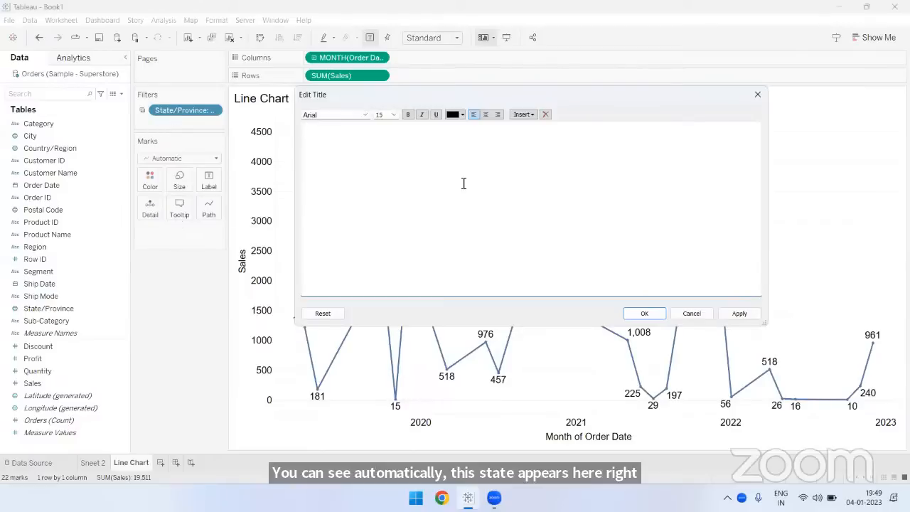
click(522, 114)
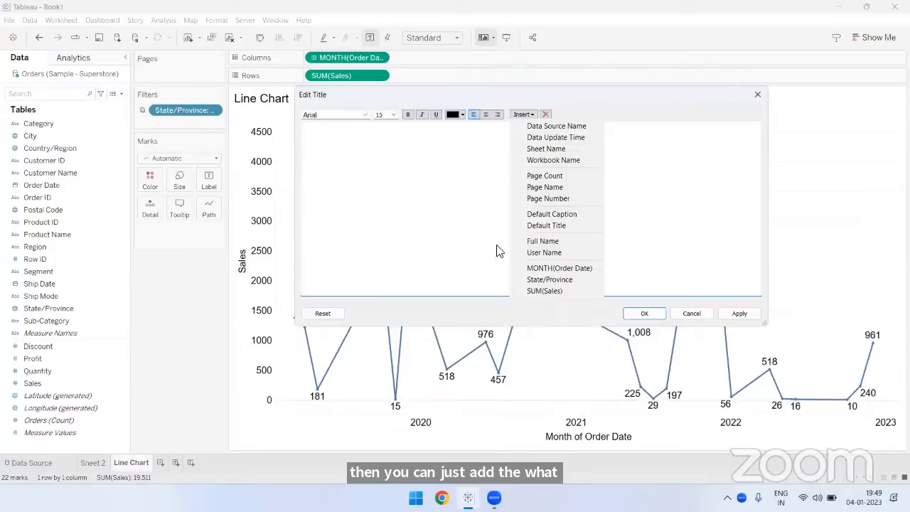
click(545, 280)
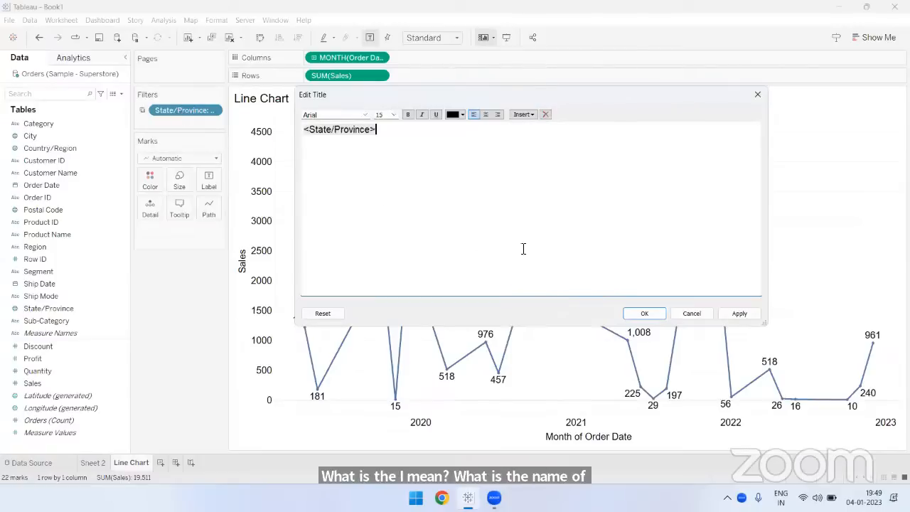
Step: Format the State/Province title text in dark blue at font size 20 and apply the title
double_click(345, 130)
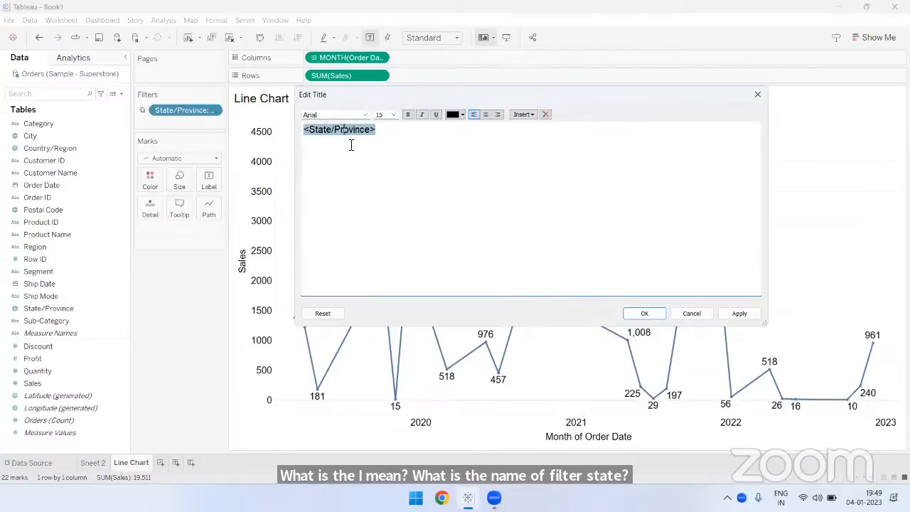
click(461, 115)
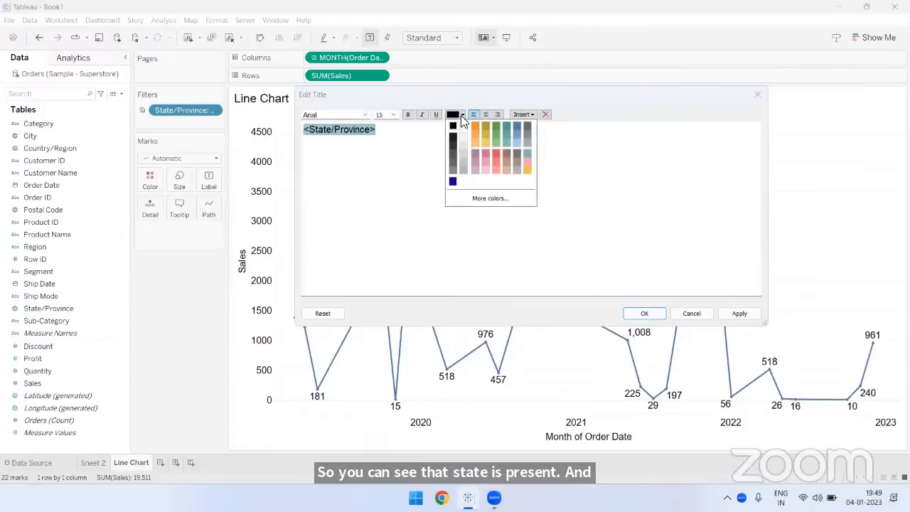
click(452, 182)
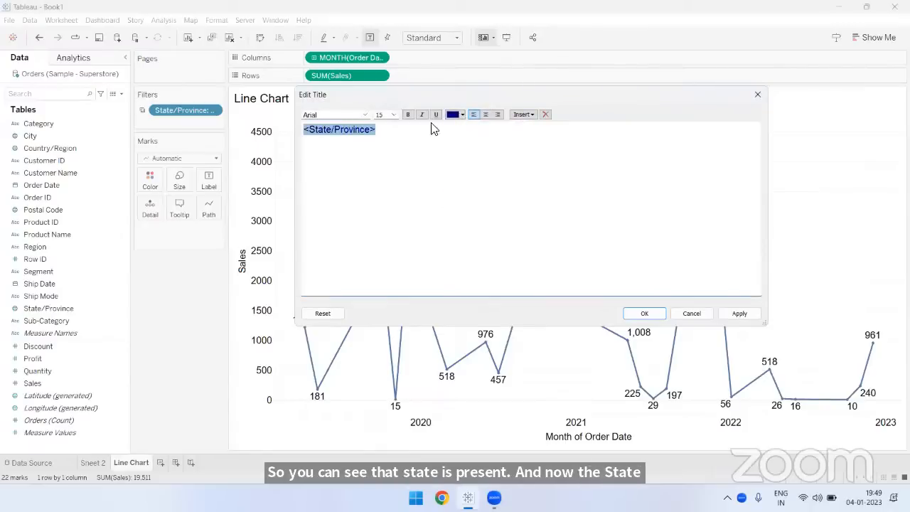
click(394, 115)
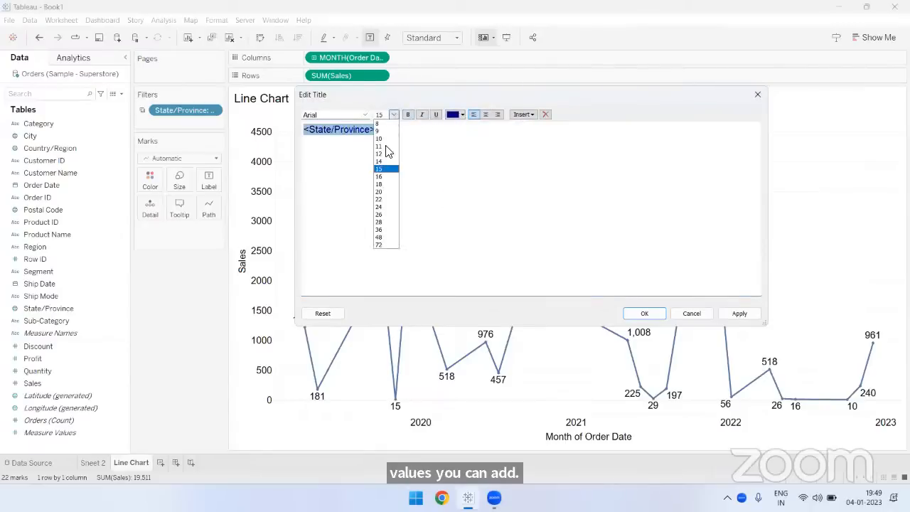
click(385, 191)
click(477, 138)
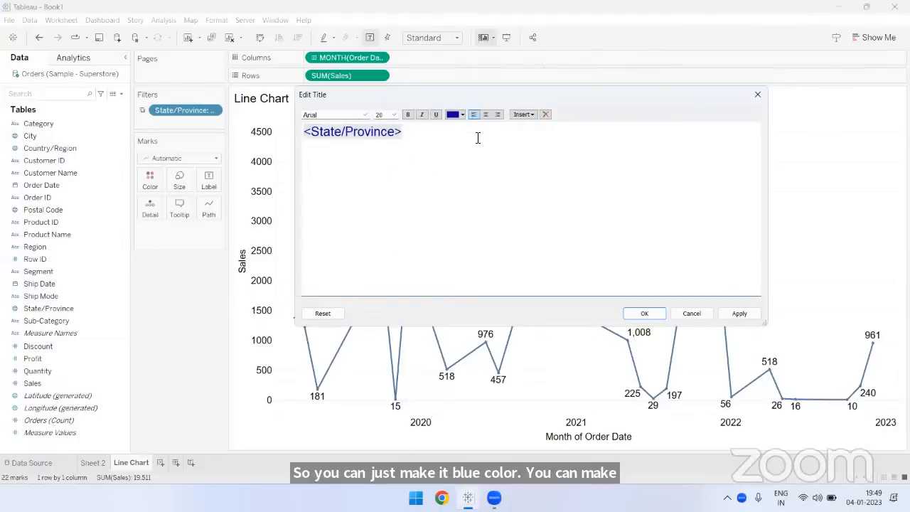
click(643, 313)
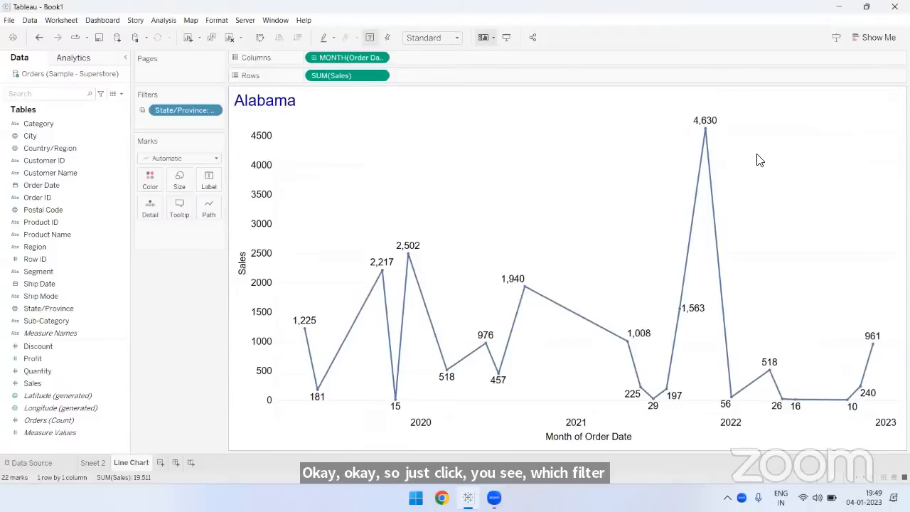
Step: Examine Alabama's highest and lowest sales months on the line chart and its best-selling sub-category on Sheet 2
mouse_move(707, 135)
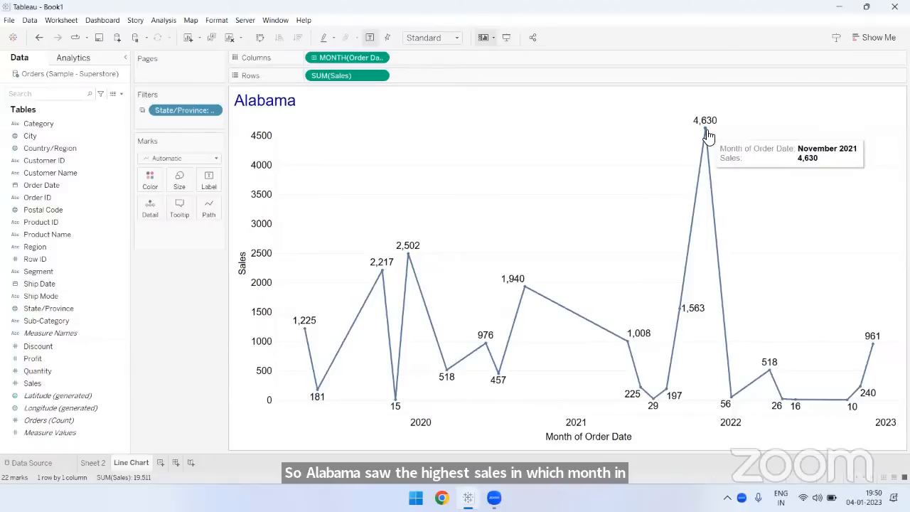
click(103, 466)
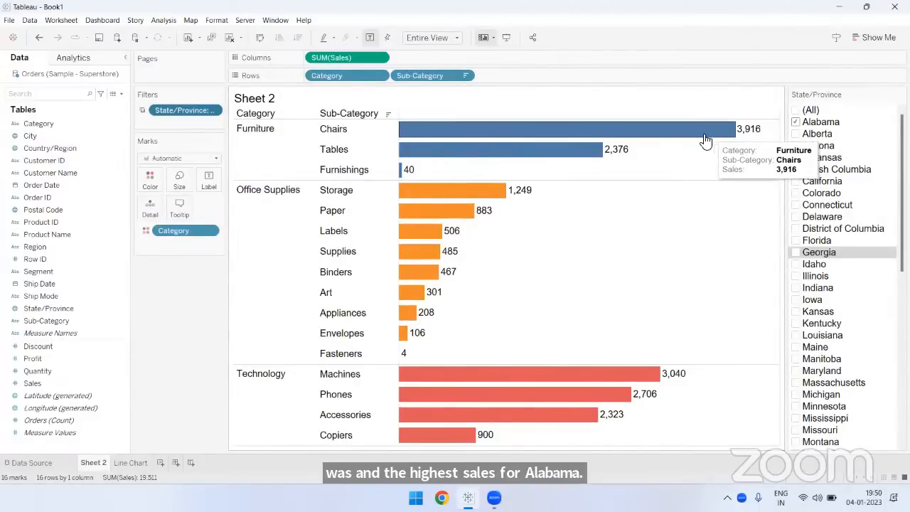
click(130, 465)
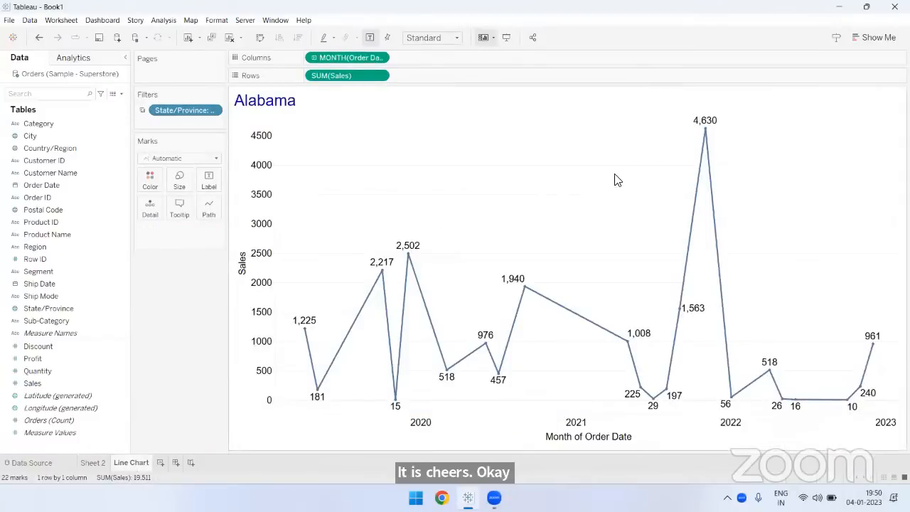
mouse_move(705, 135)
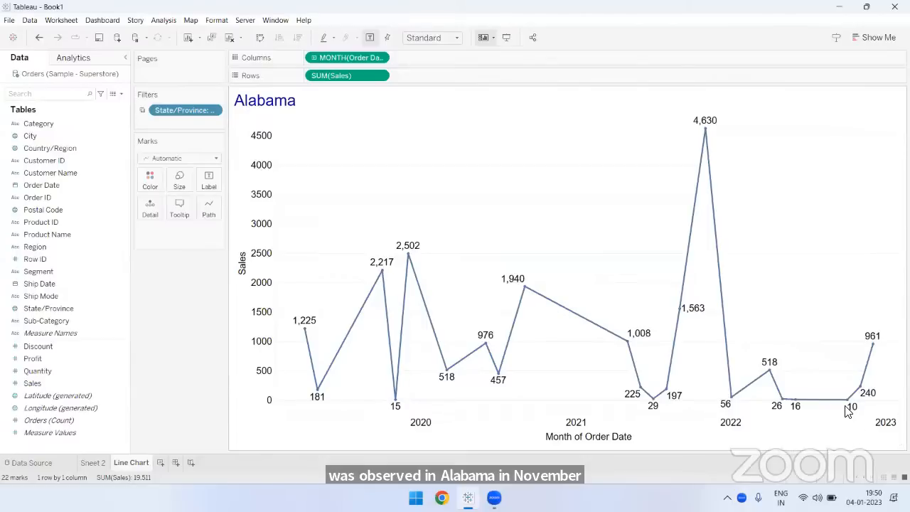
mouse_move(849, 405)
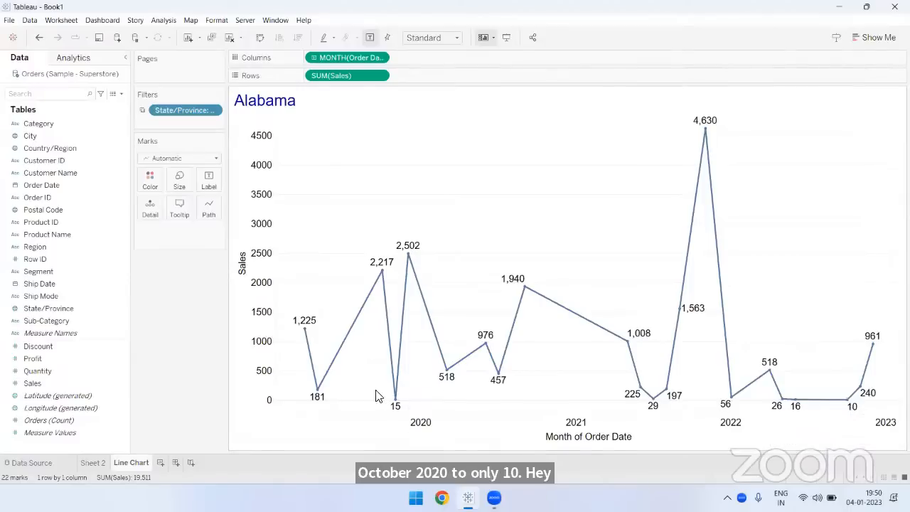
mouse_move(398, 403)
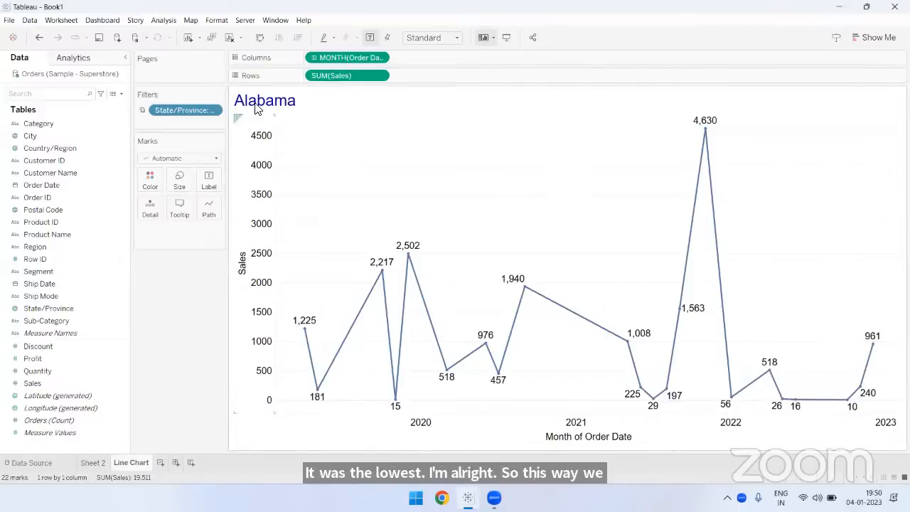
Step: On Sheet 2, add Delaware, Illinois, Kansas and Maine to Alabama in the State/Province filter
click(96, 463)
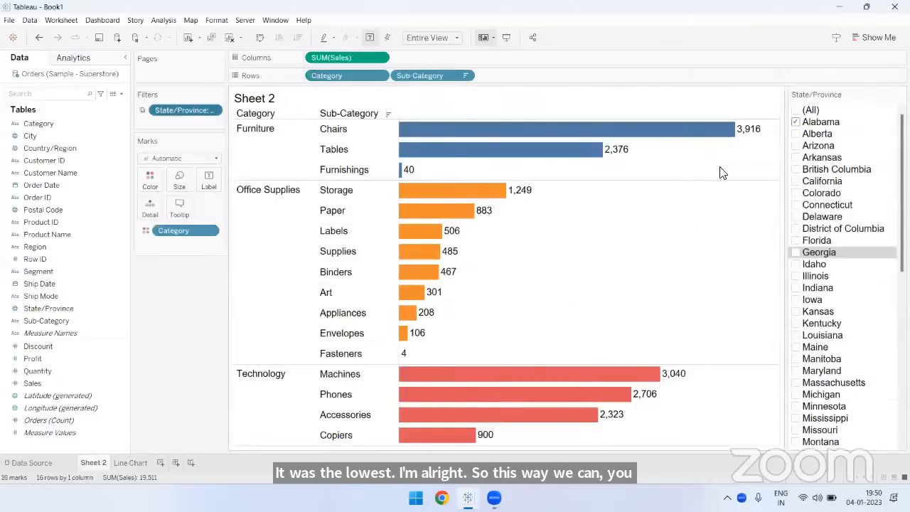
click(796, 216)
click(795, 275)
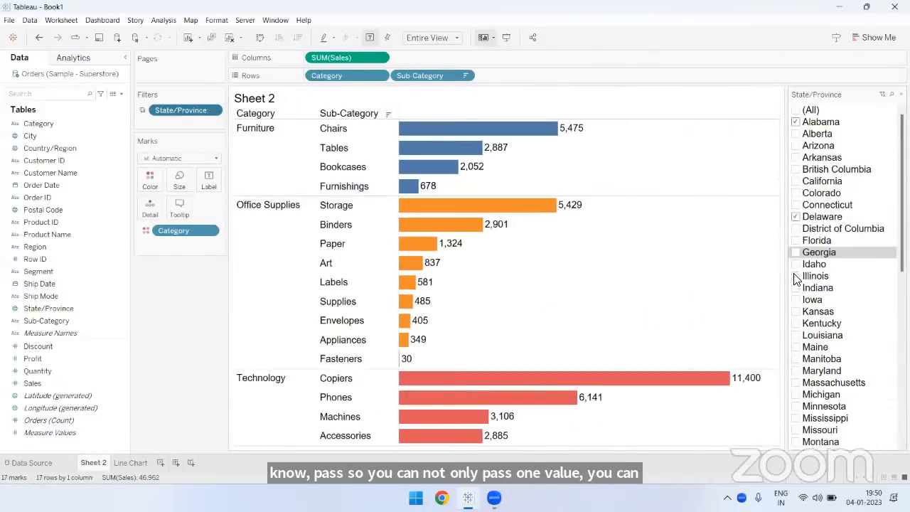
click(795, 311)
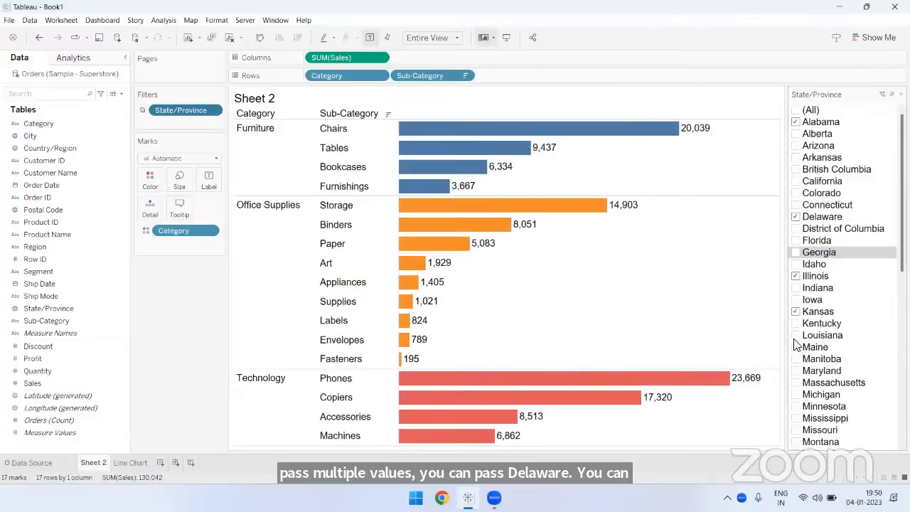
click(795, 347)
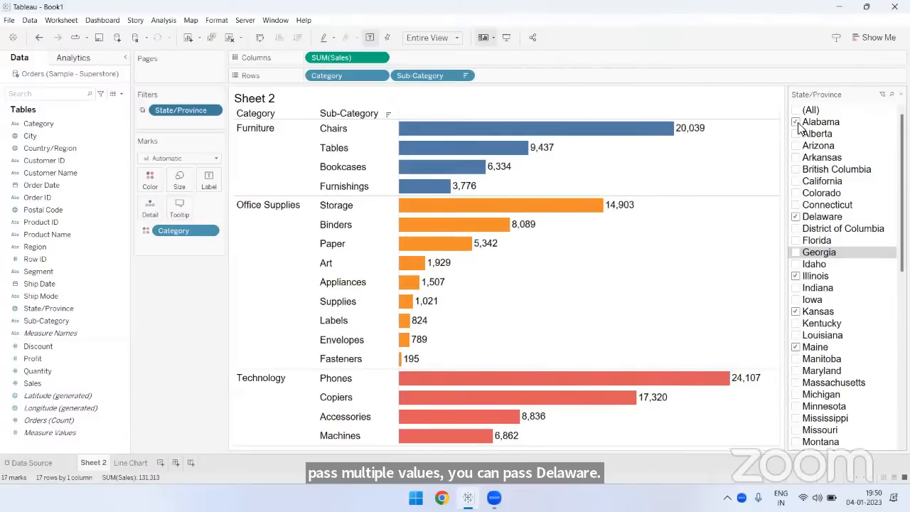
click(795, 217)
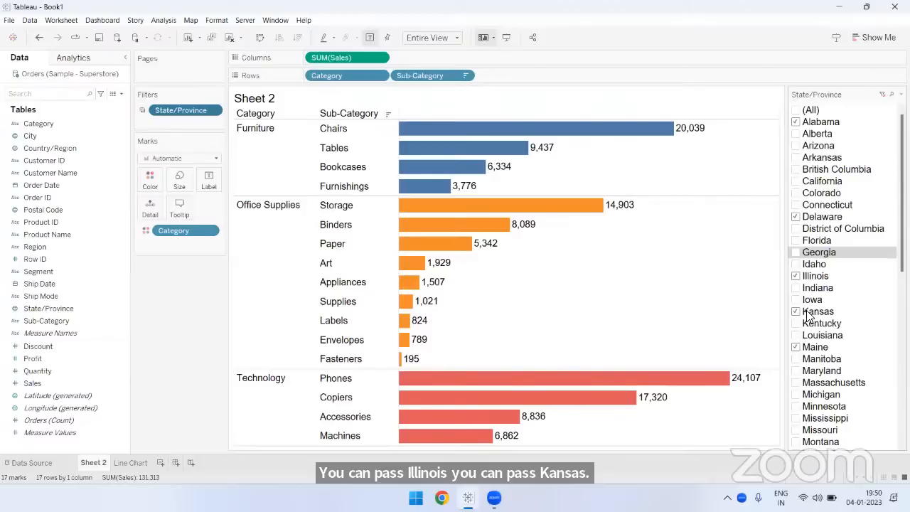
Step: On the Line Chart sheet, reduce the mark labels' font size to 11 and inspect the peak sales month
click(130, 462)
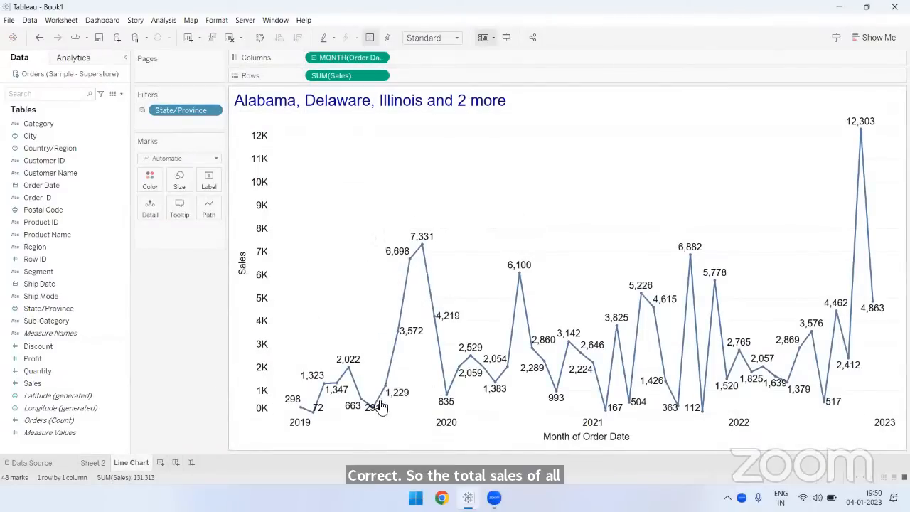
mouse_move(305, 411)
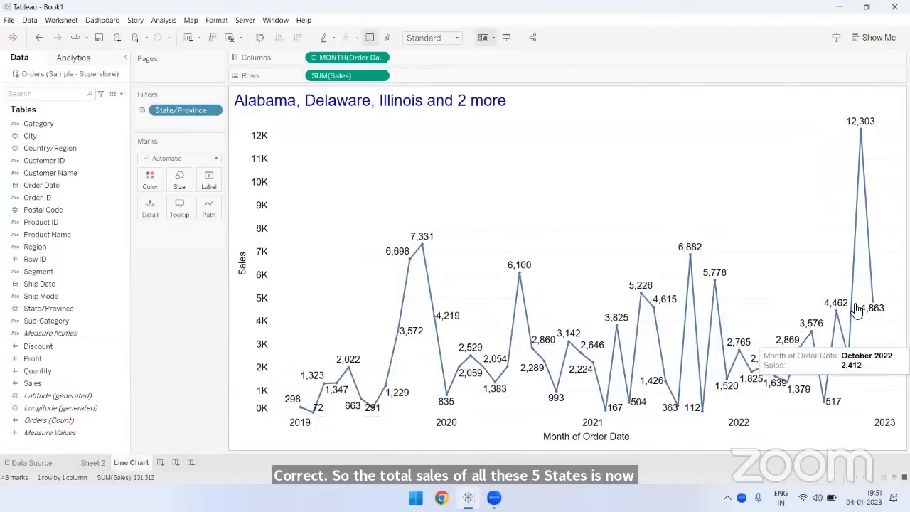
click(211, 189)
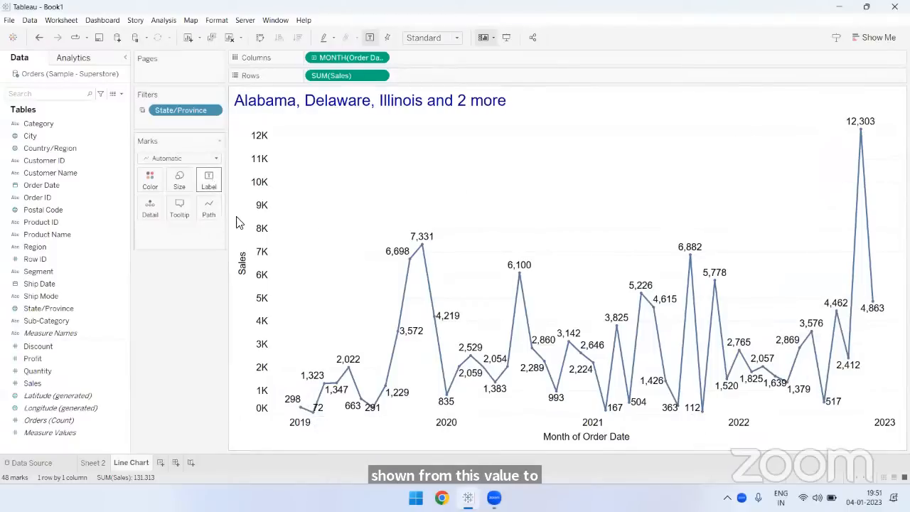
click(260, 246)
click(265, 277)
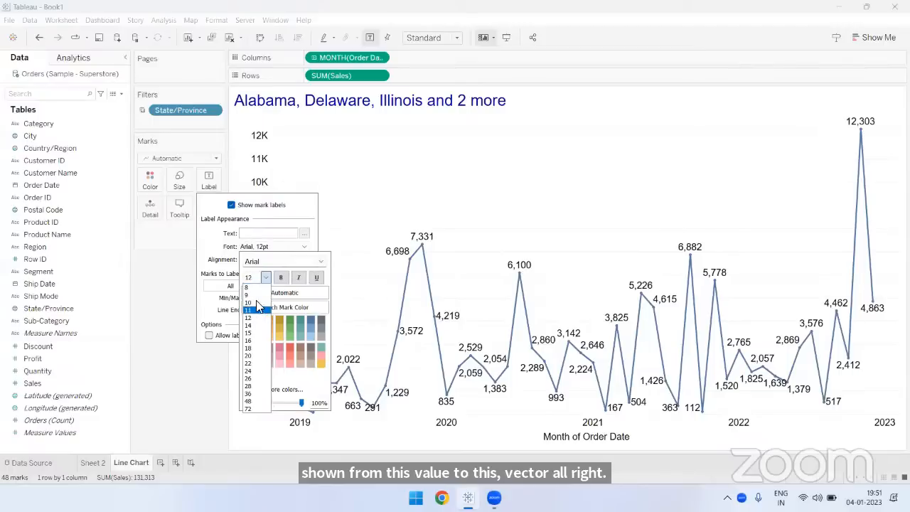
click(260, 308)
click(599, 174)
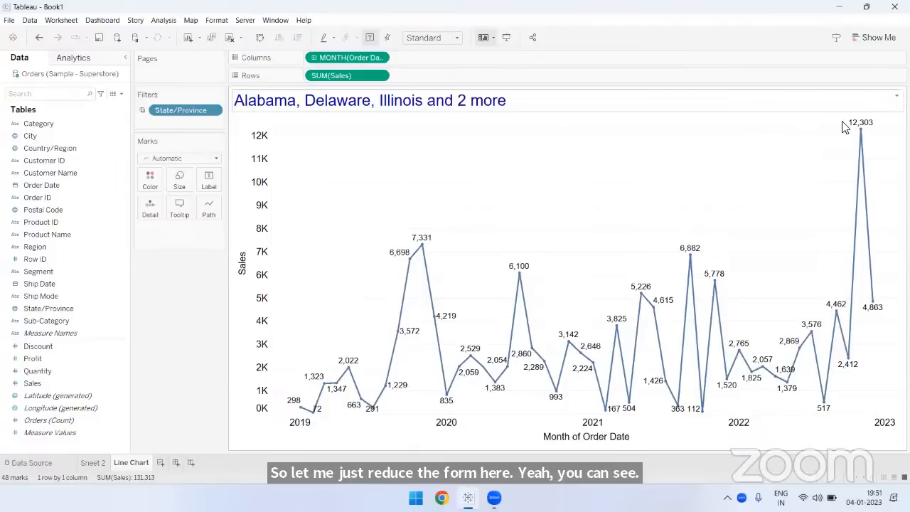
mouse_move(858, 132)
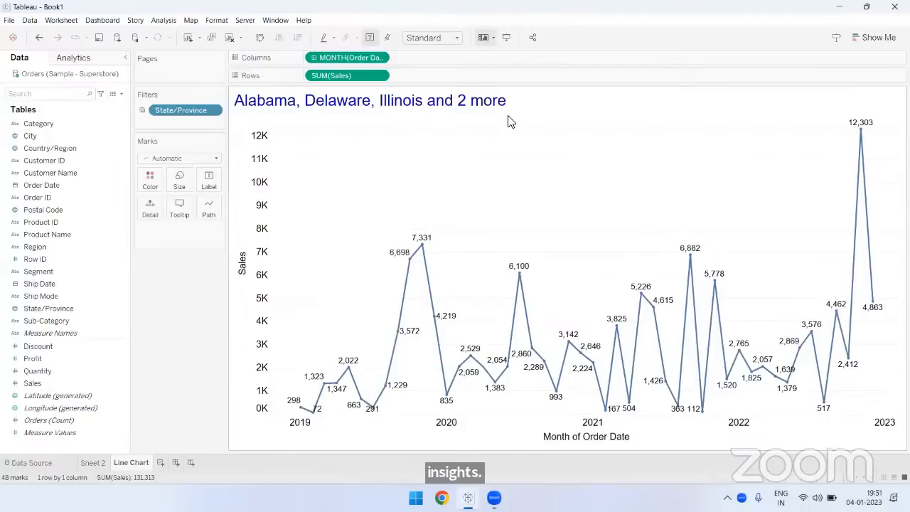
Step: On Sheet 2, check the Show Filter option of the State/Province field
click(93, 462)
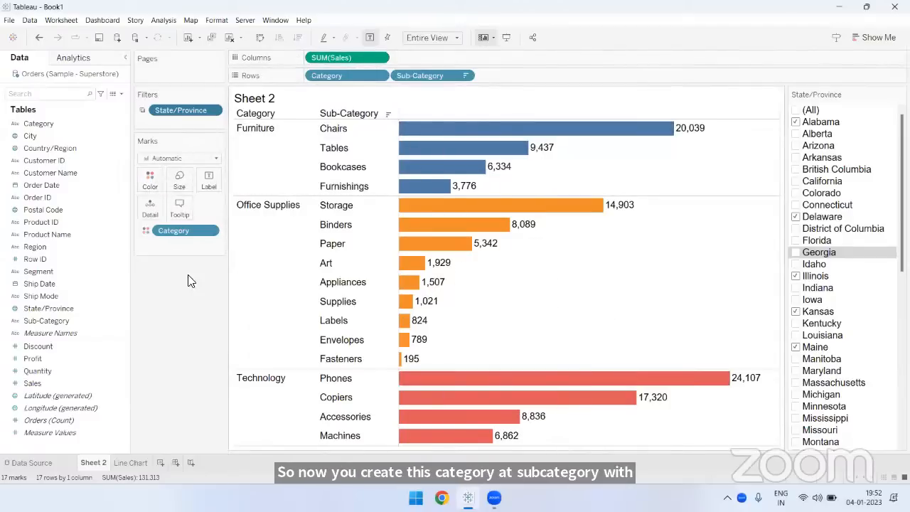
right_click(70, 313)
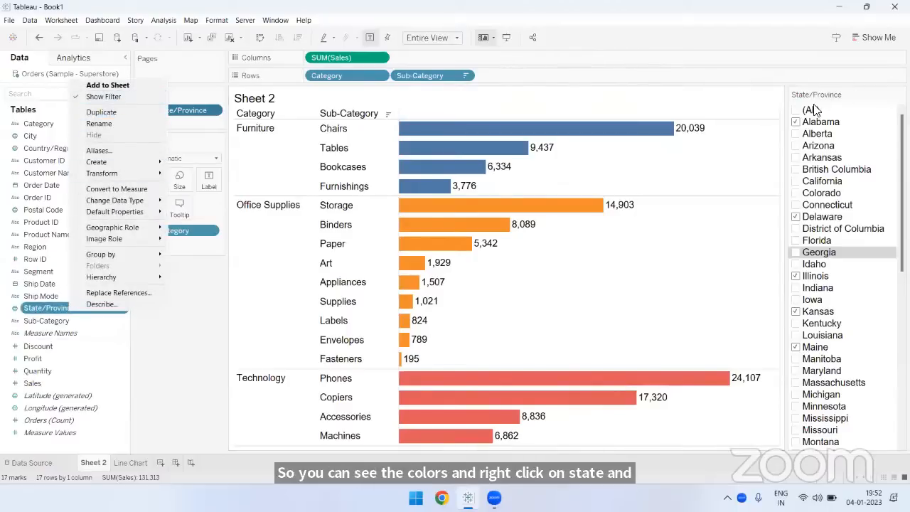
click(744, 268)
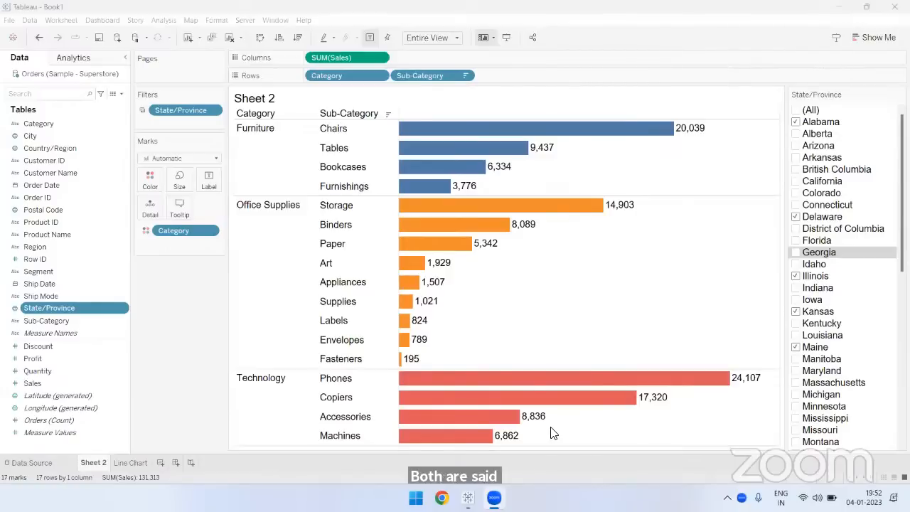
Step: Change the State/Province filter to a single-value dropdown and select California
mouse_move(886, 105)
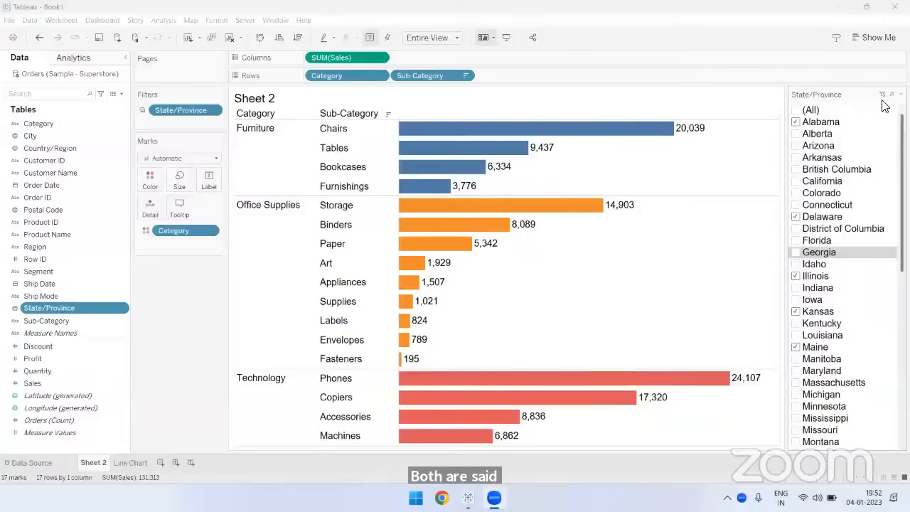
click(901, 93)
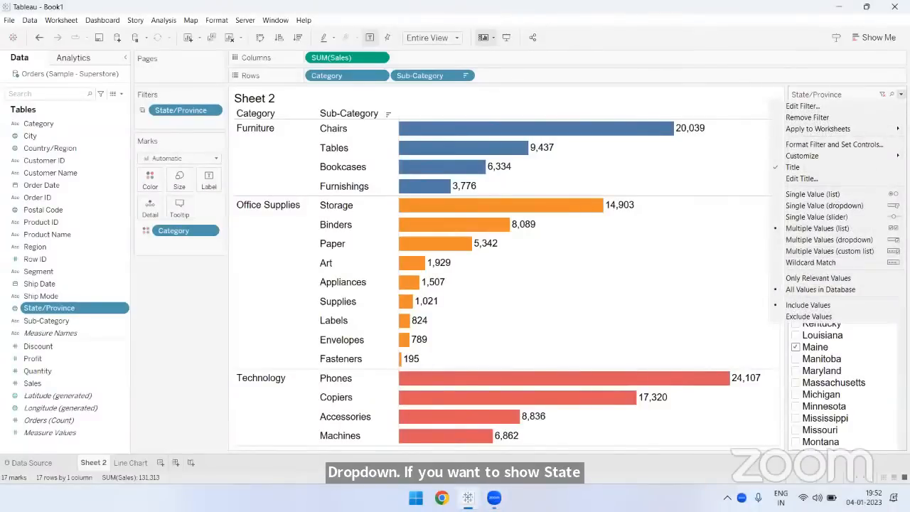
click(823, 204)
click(821, 112)
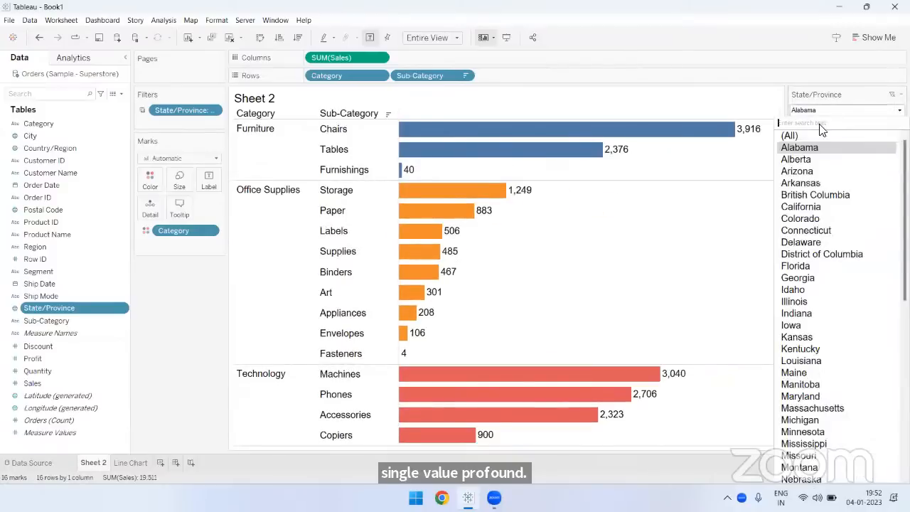
click(800, 206)
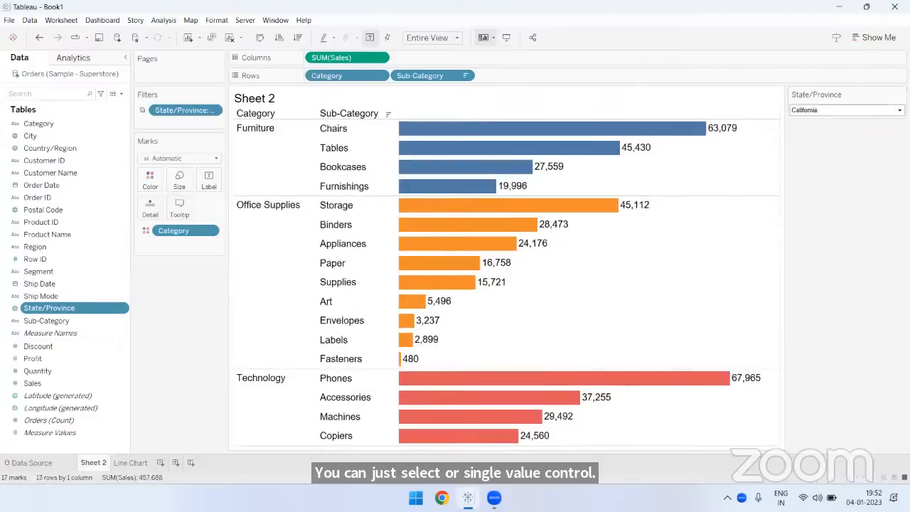
Step: On the Line Chart sheet, try dark blue for the sales line and settle on light pink
click(139, 462)
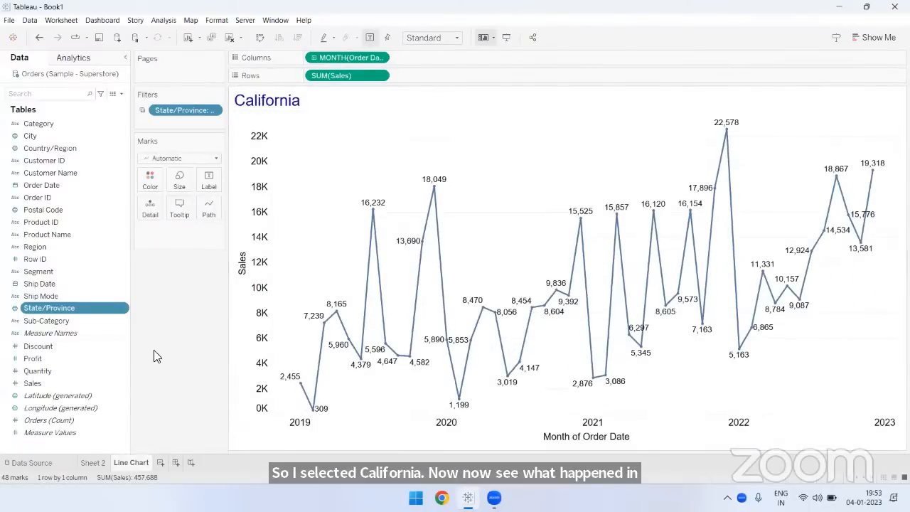
click(155, 186)
click(154, 270)
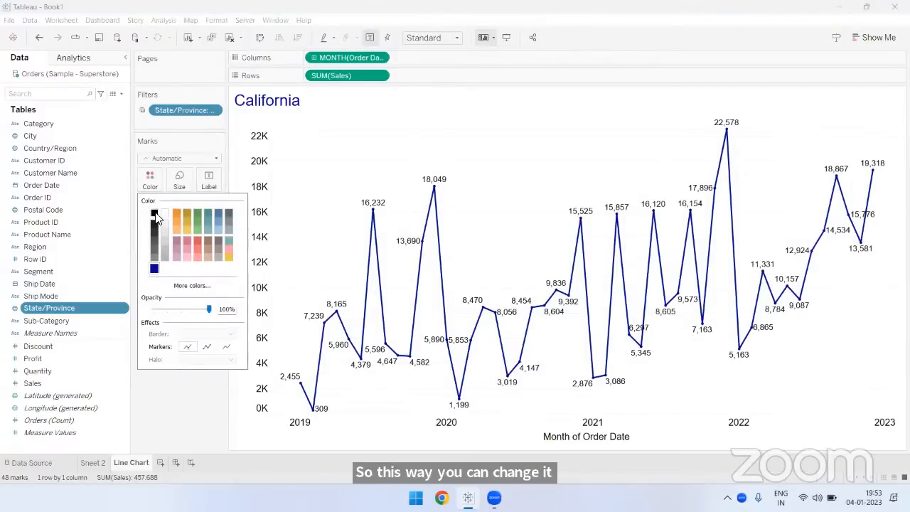
click(228, 241)
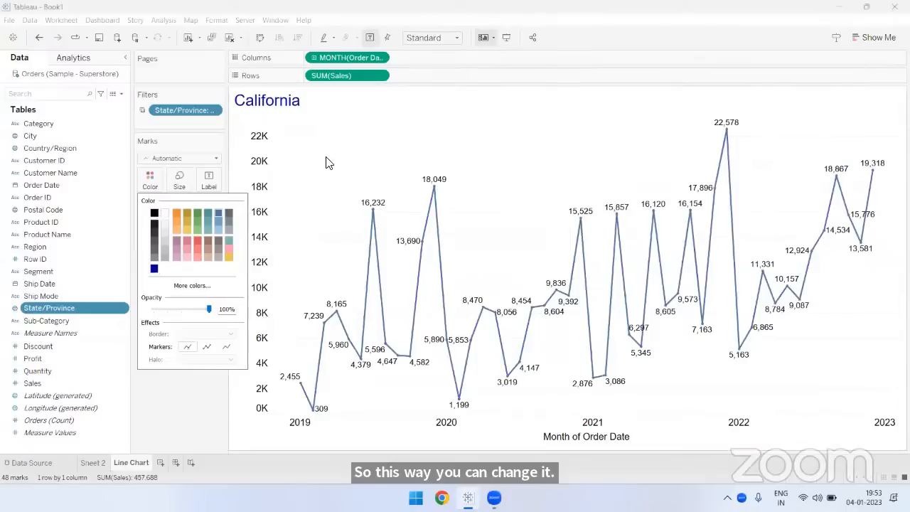
click(228, 248)
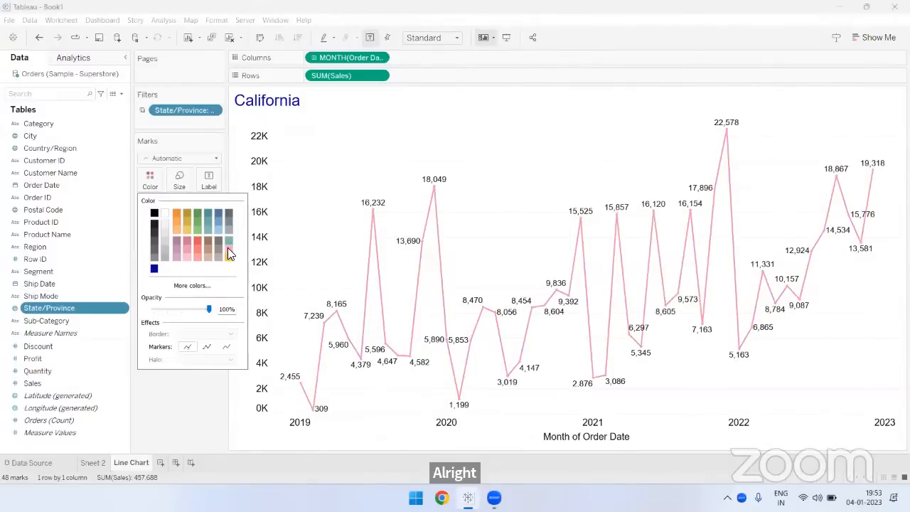
click(549, 161)
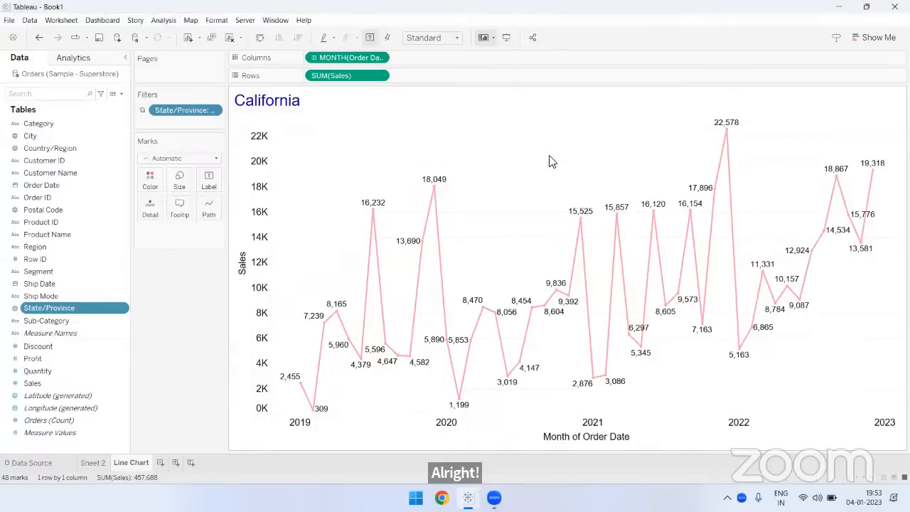
Step: Compare California's sub-category sales on Sheet 2 with its monthly sales on the Line Chart sheet
click(97, 463)
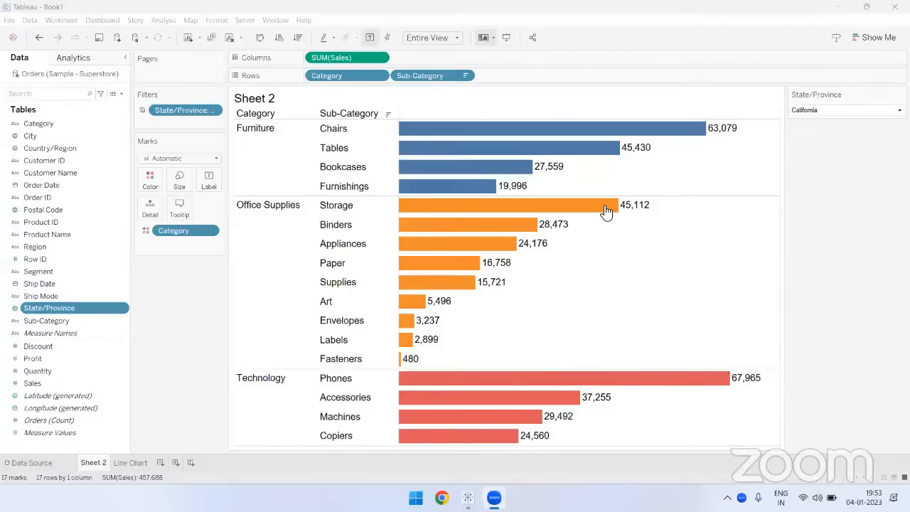
click(136, 465)
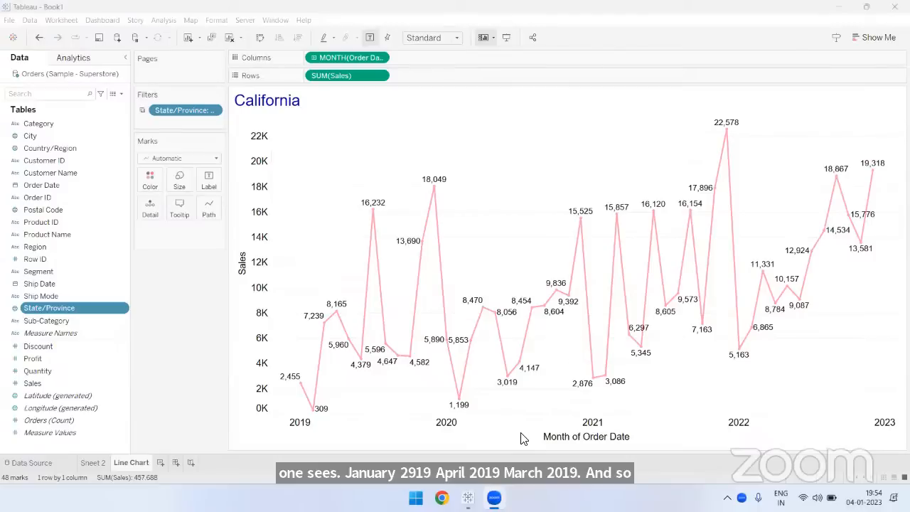
click(101, 462)
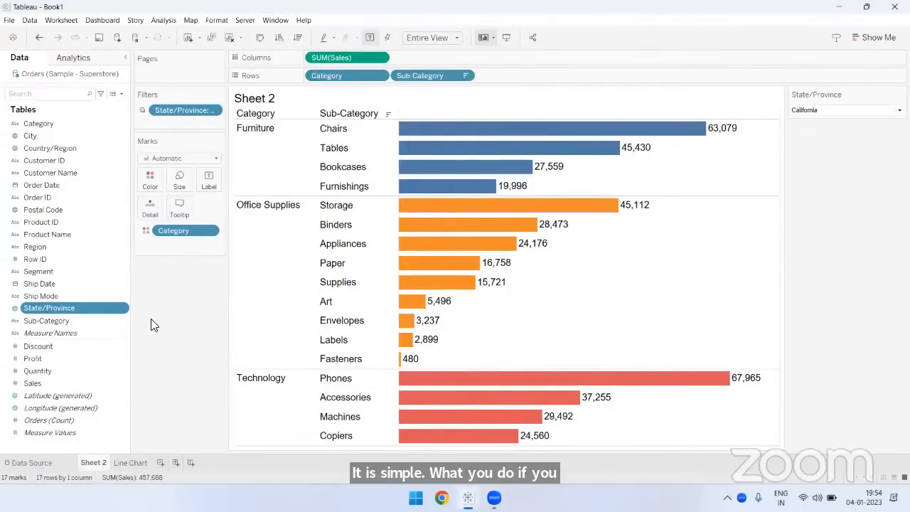
Step: Review which selected worksheets the State/Province filter applies to, and recheck the charts on both sheets
right_click(175, 109)
mouse_move(202, 170)
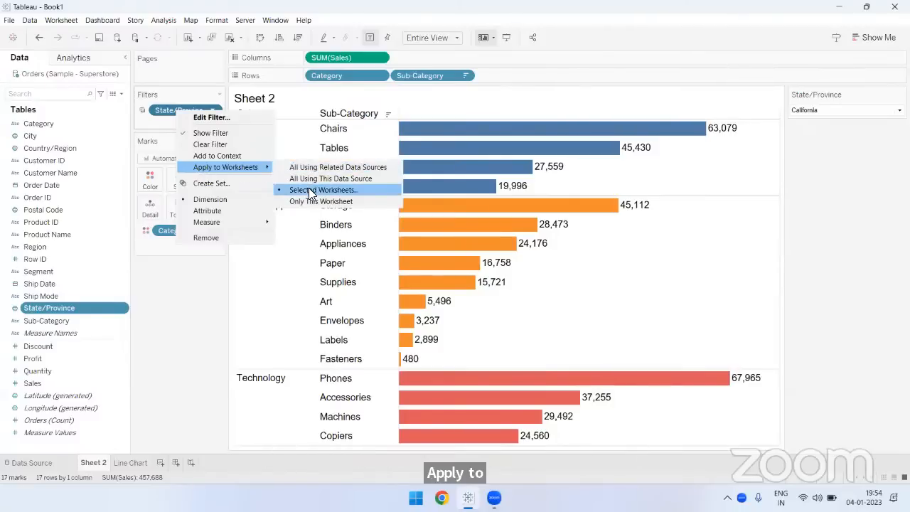
click(316, 190)
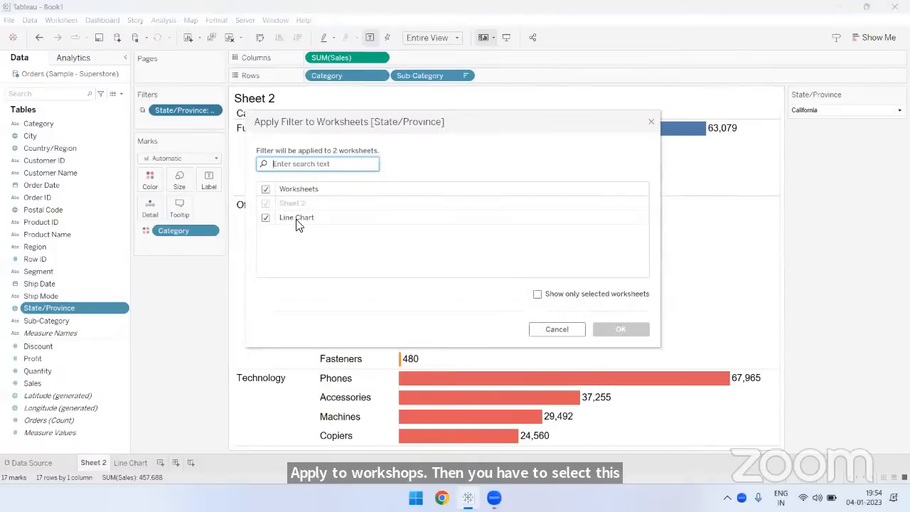
click(651, 126)
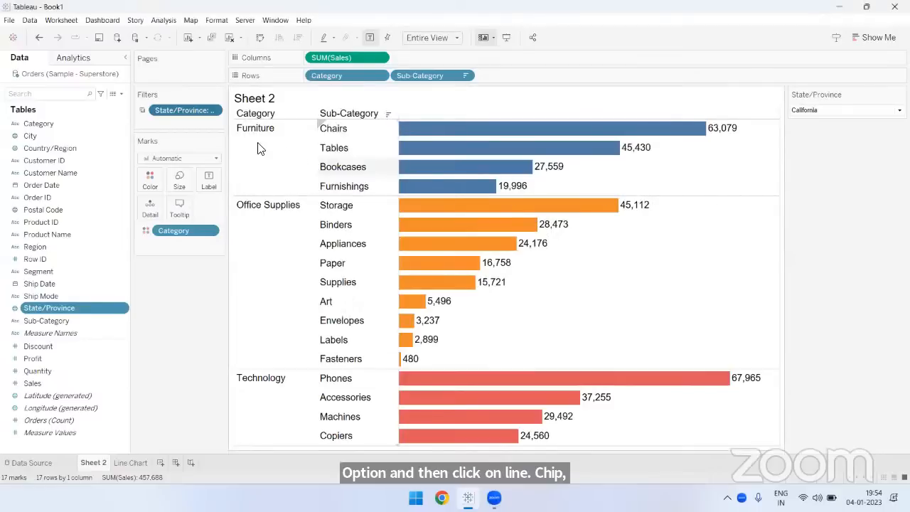
click(129, 464)
click(99, 466)
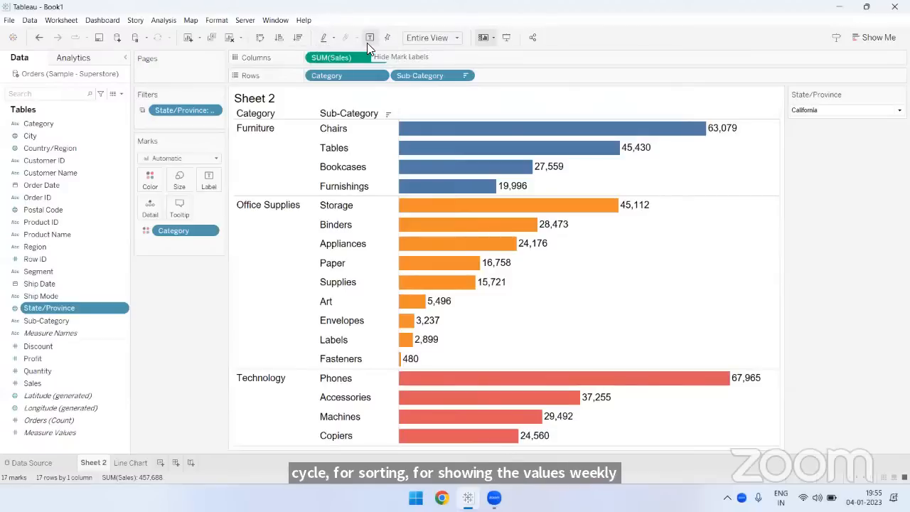
mouse_move(723, 135)
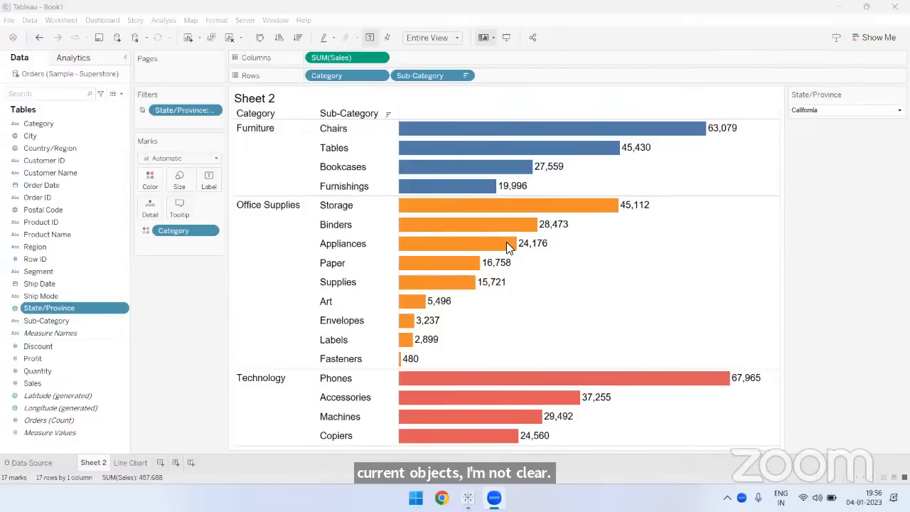
Step: Review the State/Province field in the Line Chart sheet's title and the insertable title fields, leaving the title as is
click(128, 462)
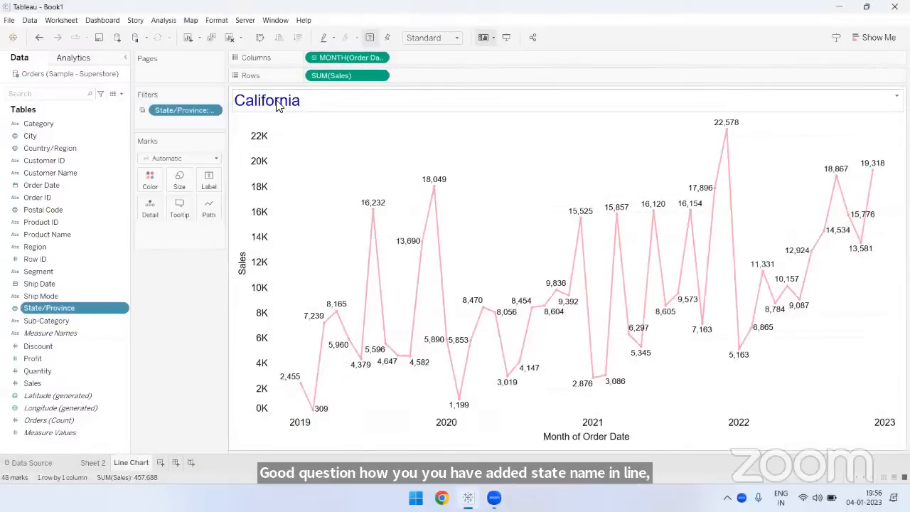
double_click(277, 105)
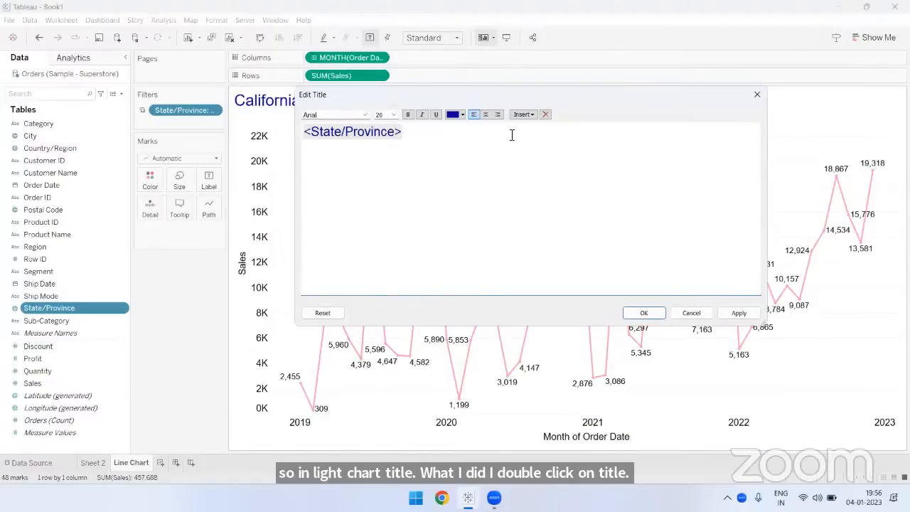
click(524, 116)
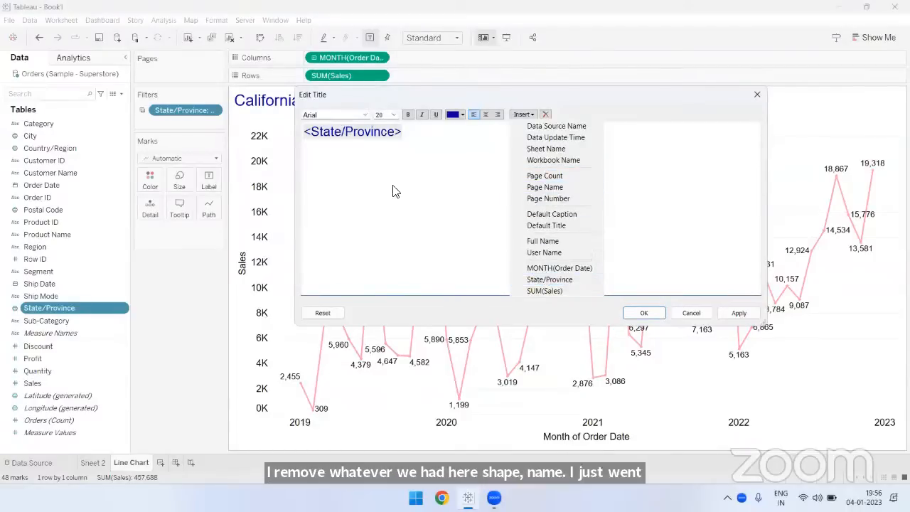
click(362, 191)
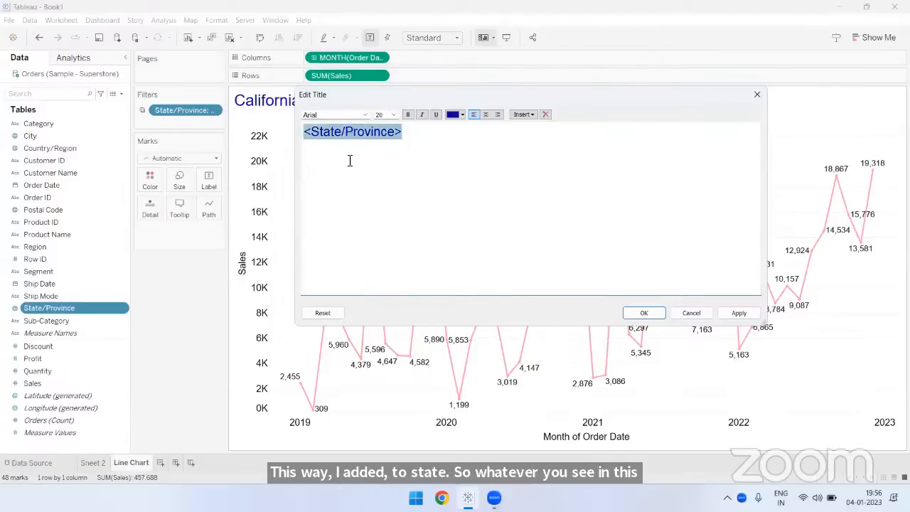
click(314, 137)
drag(313, 138, 402, 135)
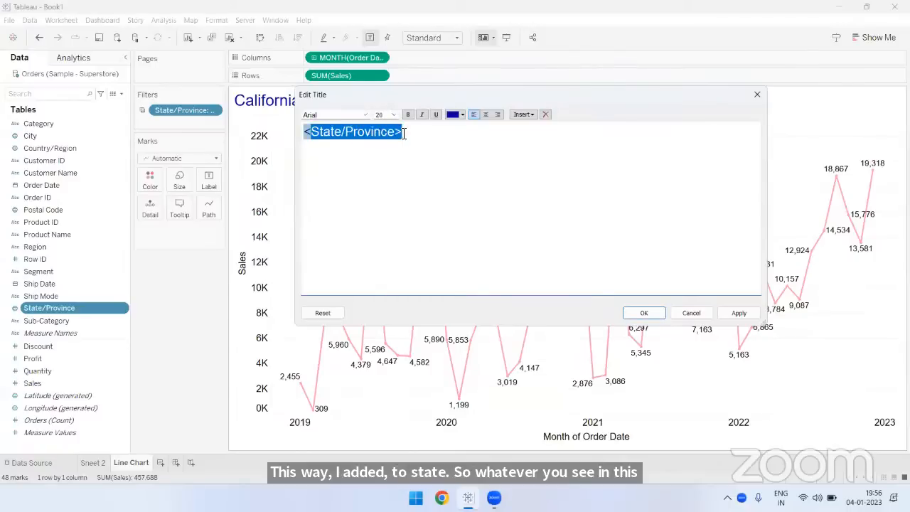
click(406, 196)
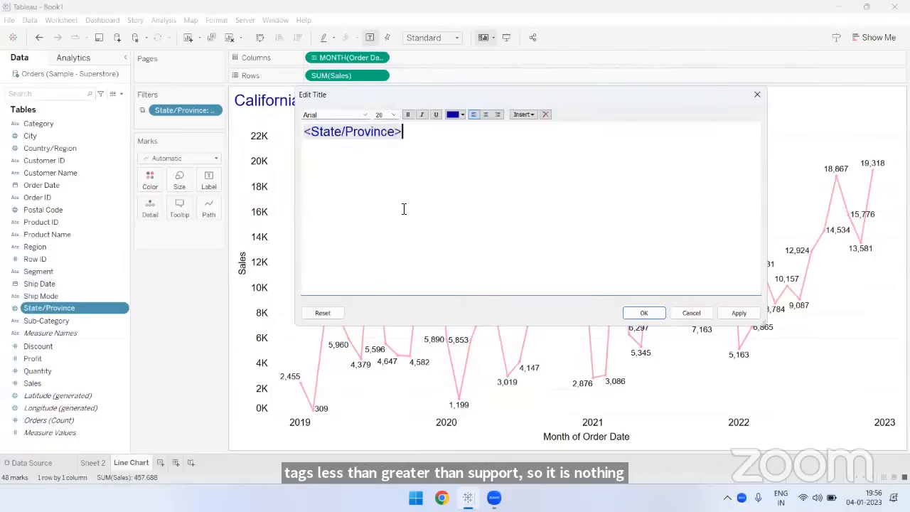
click(757, 96)
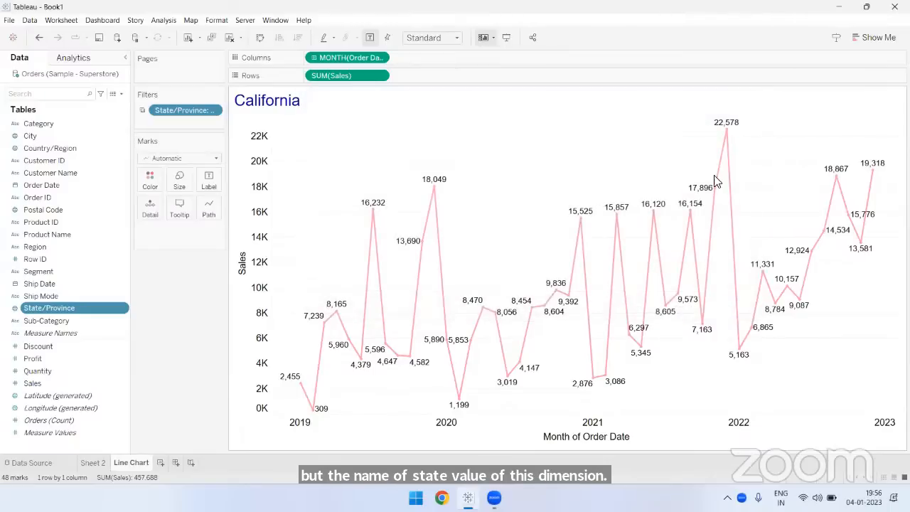
Step: On Sheet 2, sort the sub-categories by sales in ascending order and return them to descending order
click(98, 463)
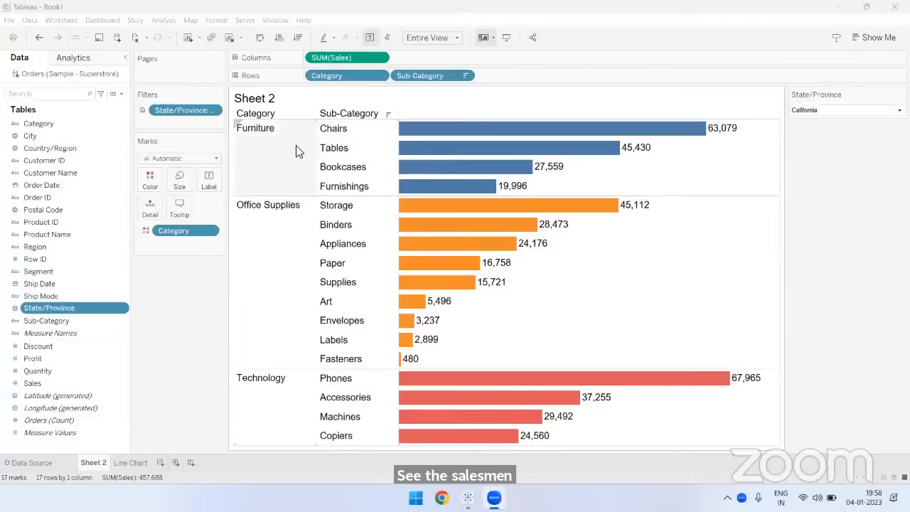
mouse_move(715, 134)
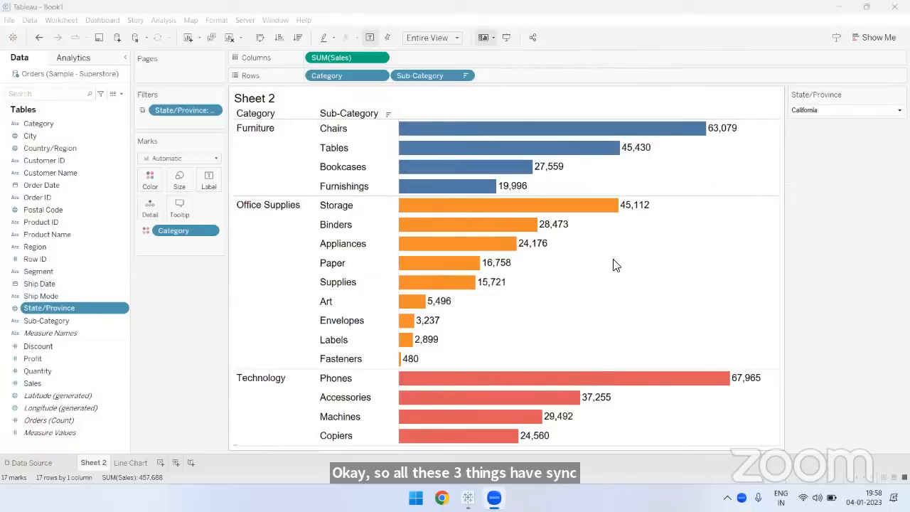
click(279, 40)
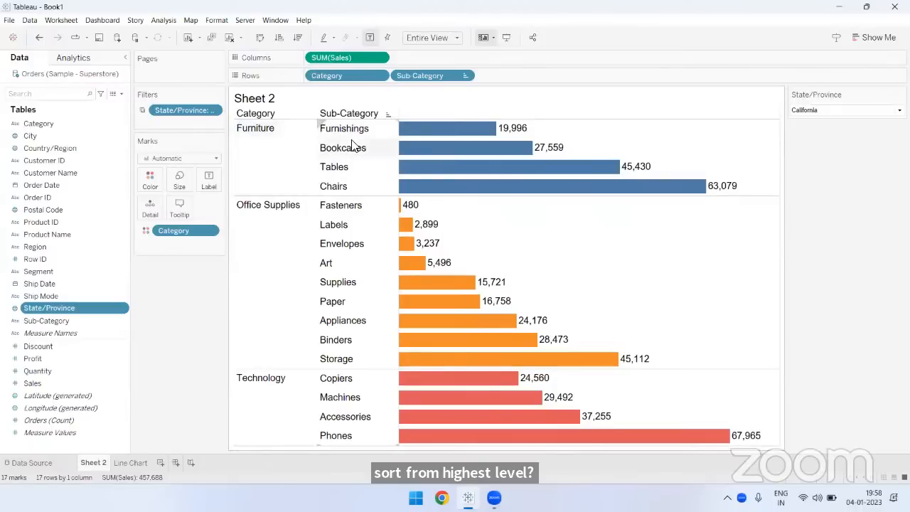
click(297, 35)
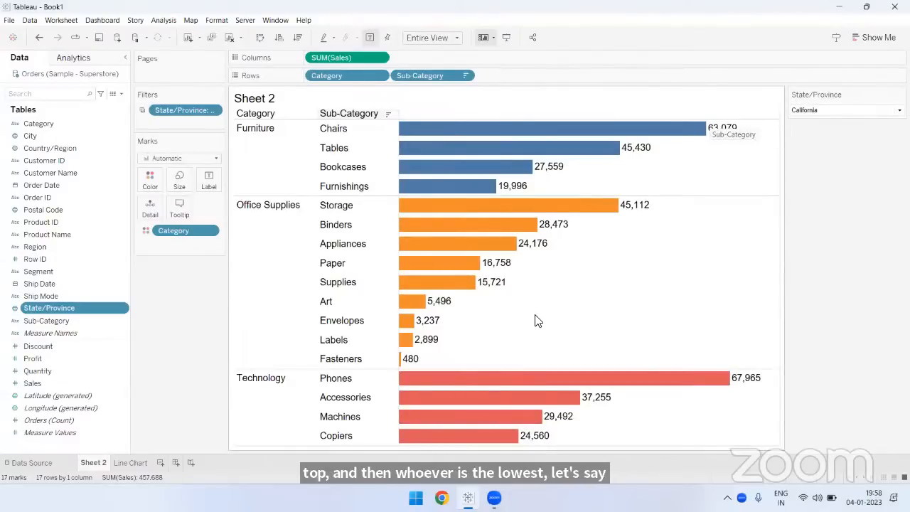
Step: Highlight the Office Supplies category to examine how its sub-categories are sorted within their own section
click(338, 72)
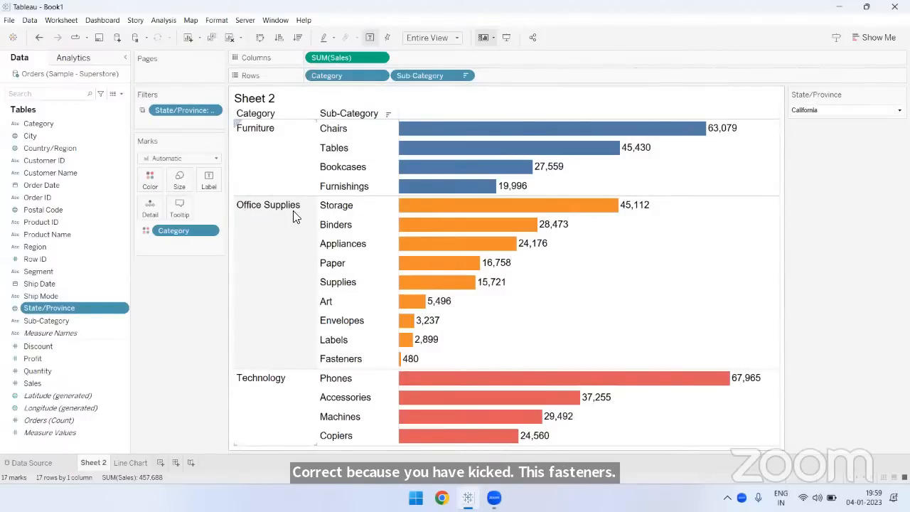
click(269, 215)
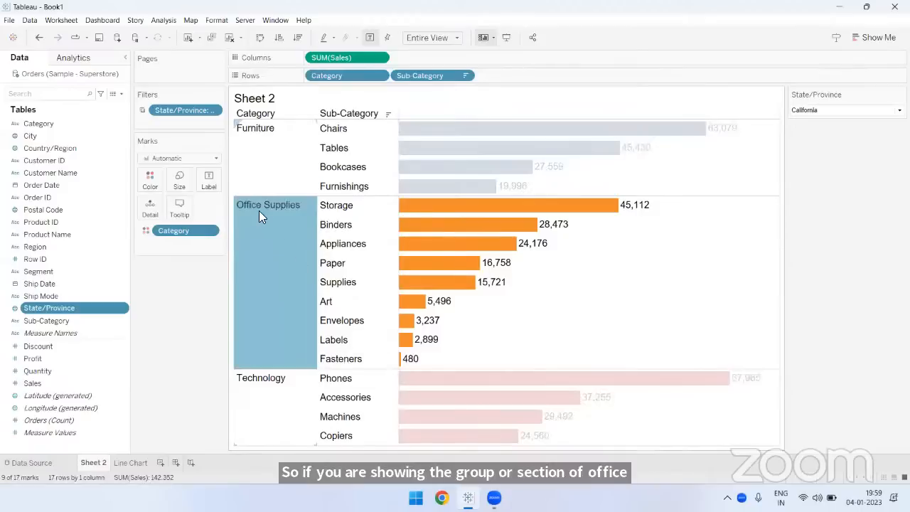
mouse_move(259, 210)
click(241, 253)
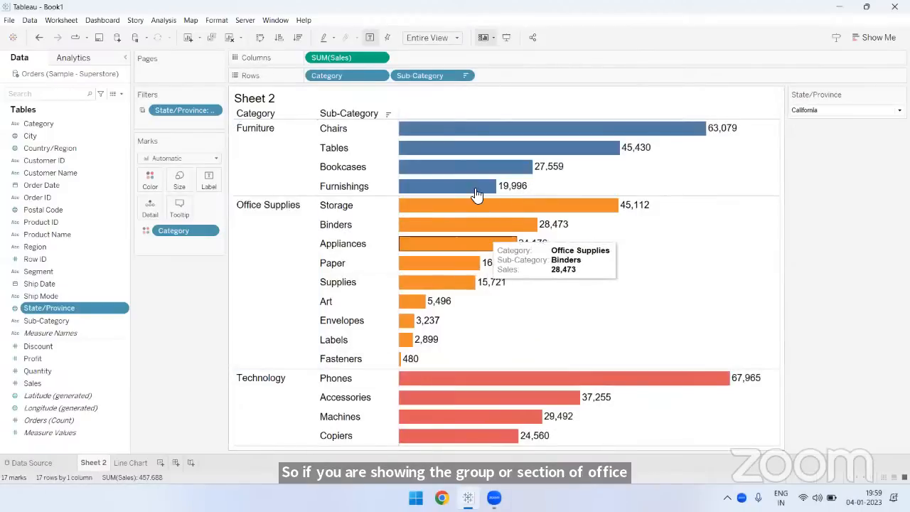
click(260, 245)
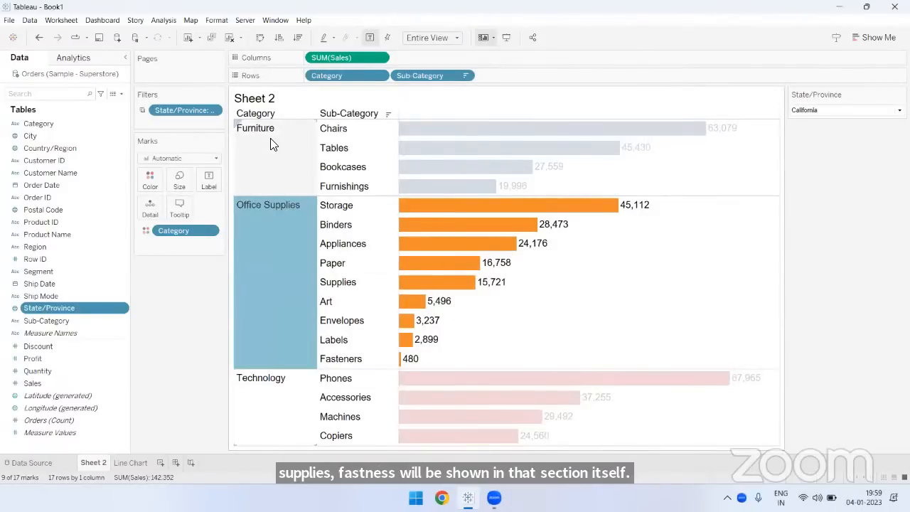
Step: Highlight the Furniture category to examine its sub-category order, and clear the highlight
click(270, 142)
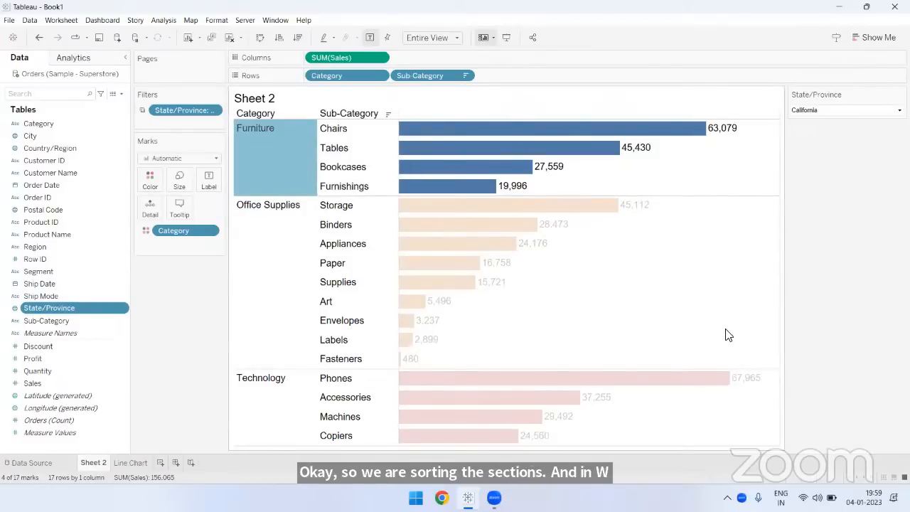
click(825, 233)
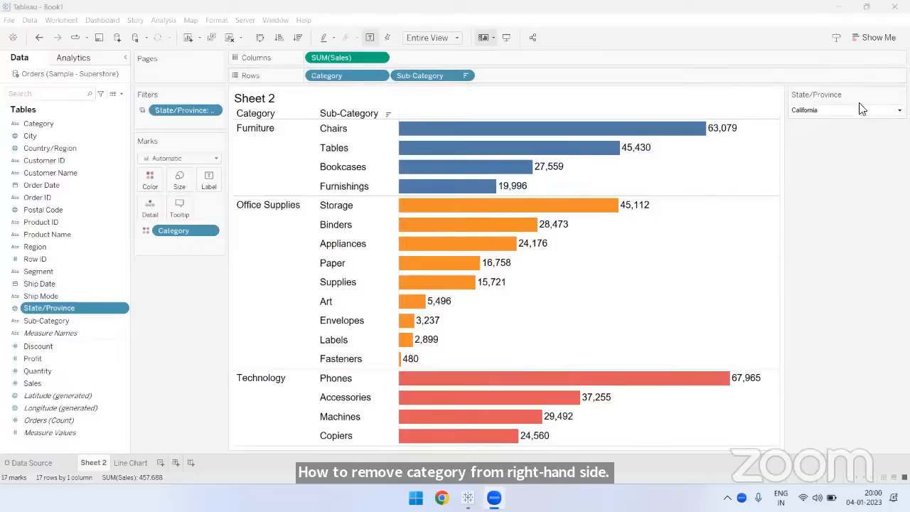
Step: Review the option that shows or hides the Category color legend on Sheet 2
mouse_move(841, 95)
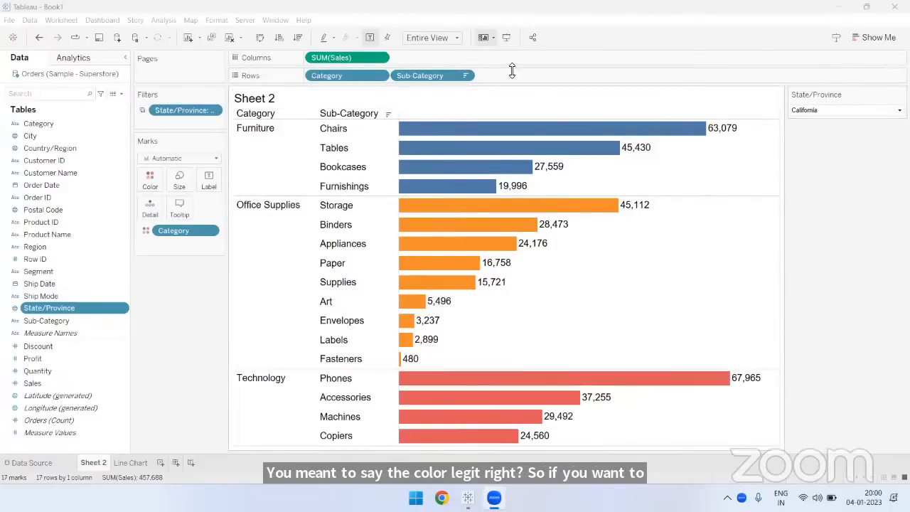
click(483, 39)
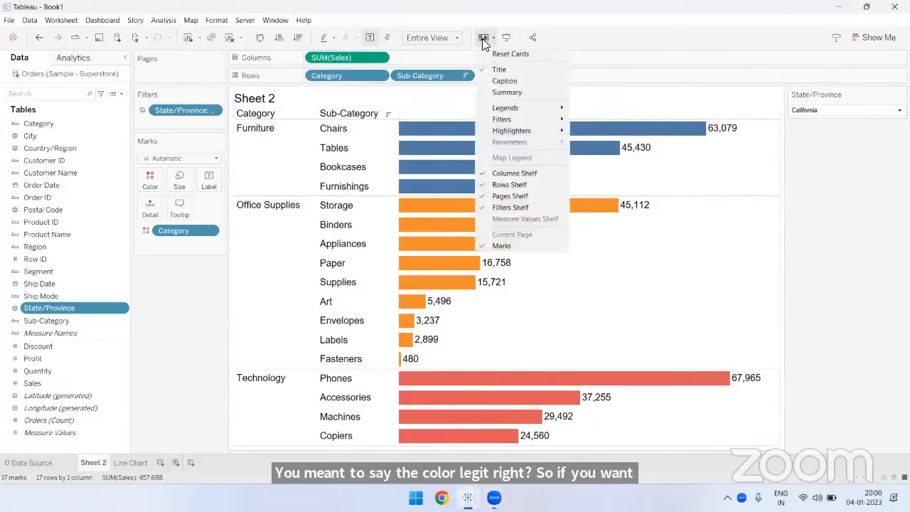
mouse_move(504, 111)
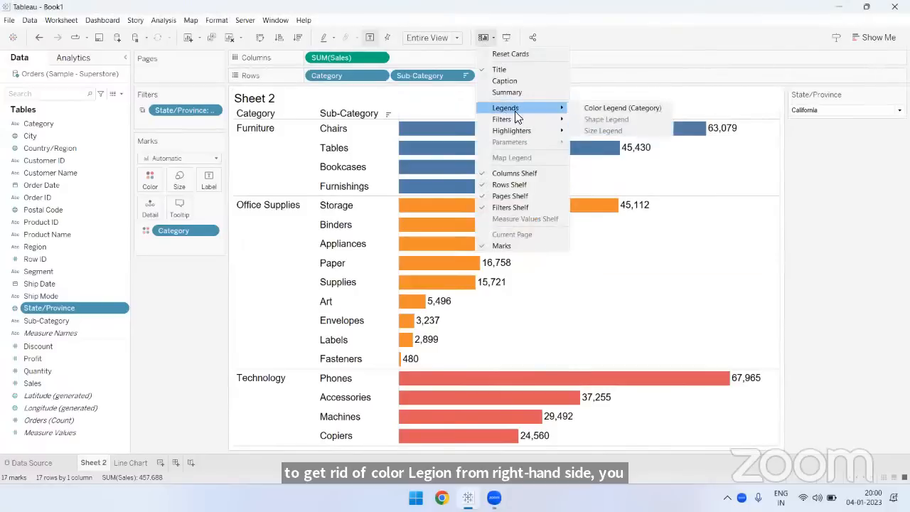
click(597, 110)
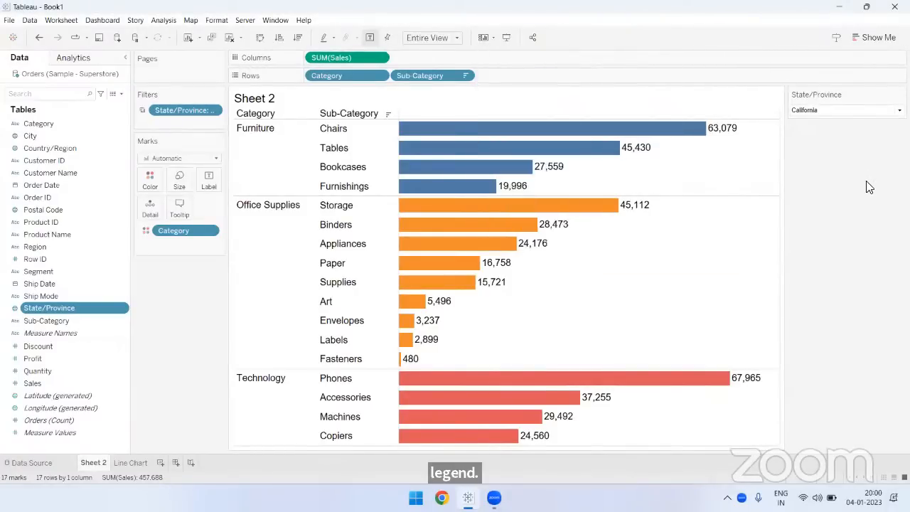
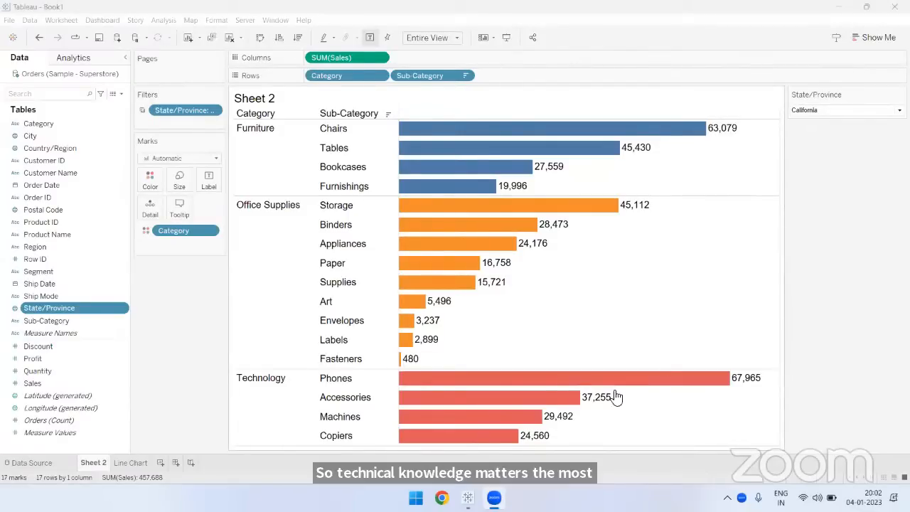
Step: Review the selected worksheets for Sheet 2's State/Province filter, and leave the selection as is
mouse_move(587, 413)
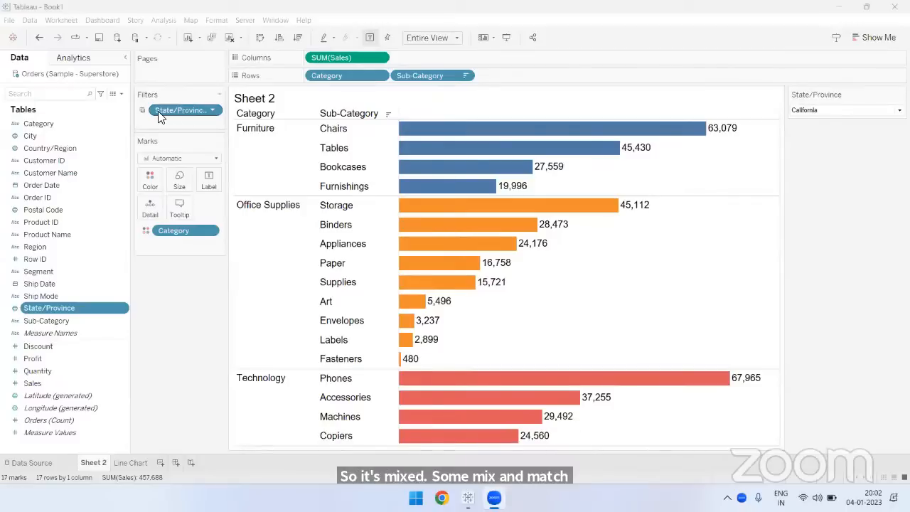
right_click(176, 113)
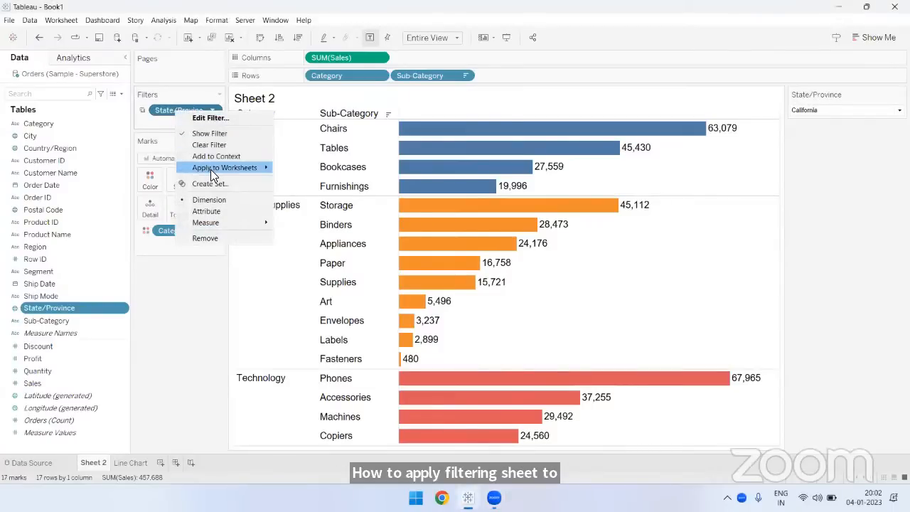
mouse_move(210, 169)
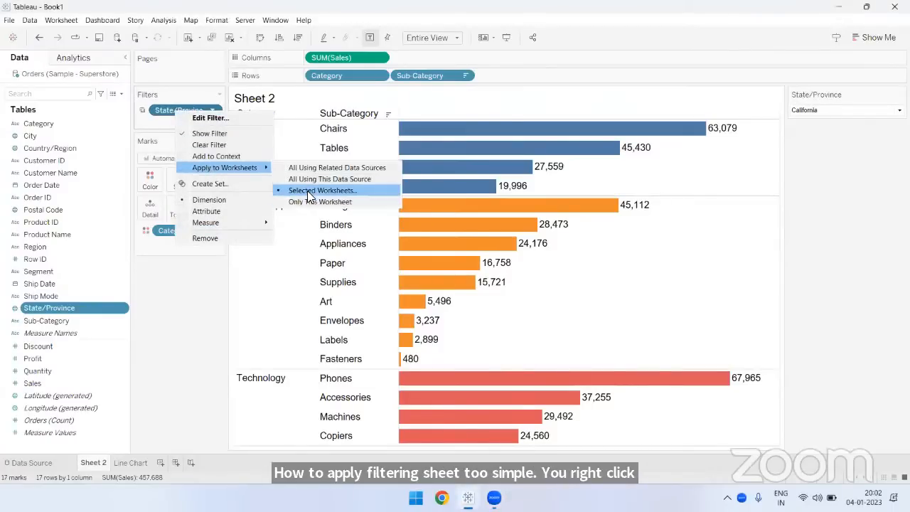
click(307, 190)
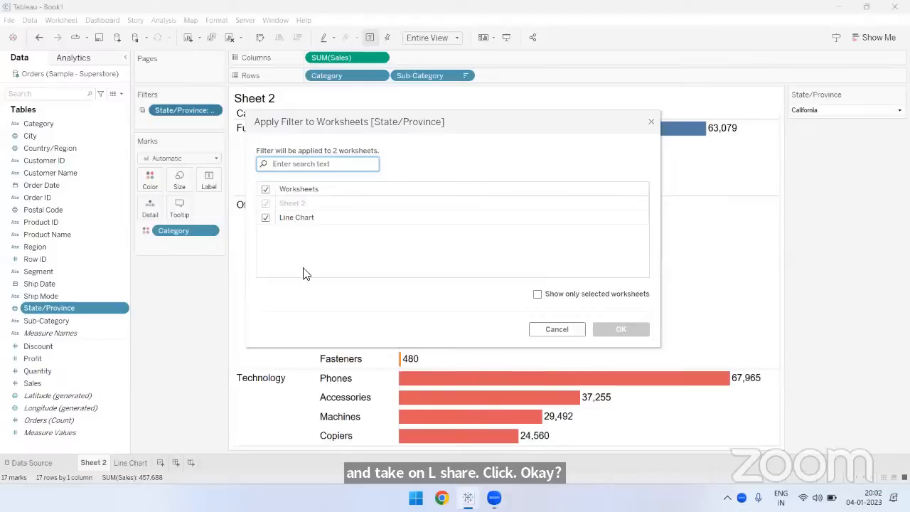
click(651, 122)
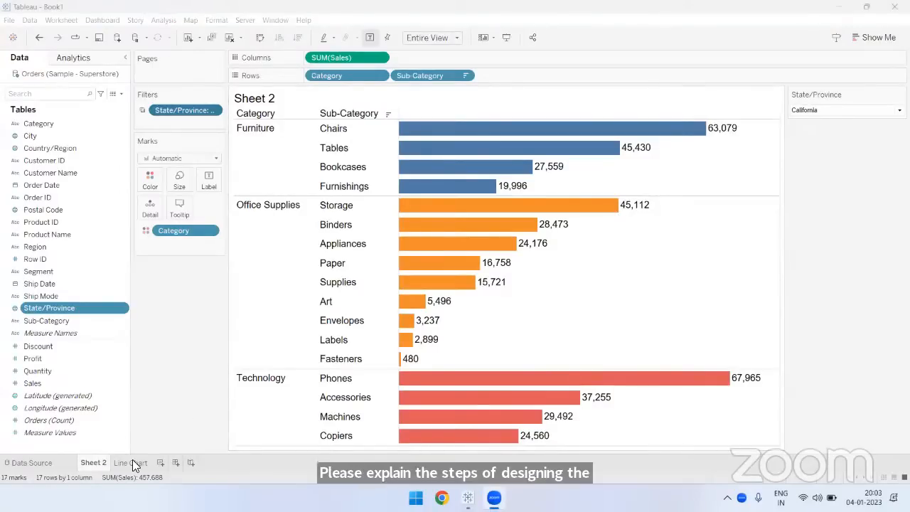
Step: Apply the descending sales sort to Sheet 2's sub-categories and select the Category field in the data list
mouse_move(429, 234)
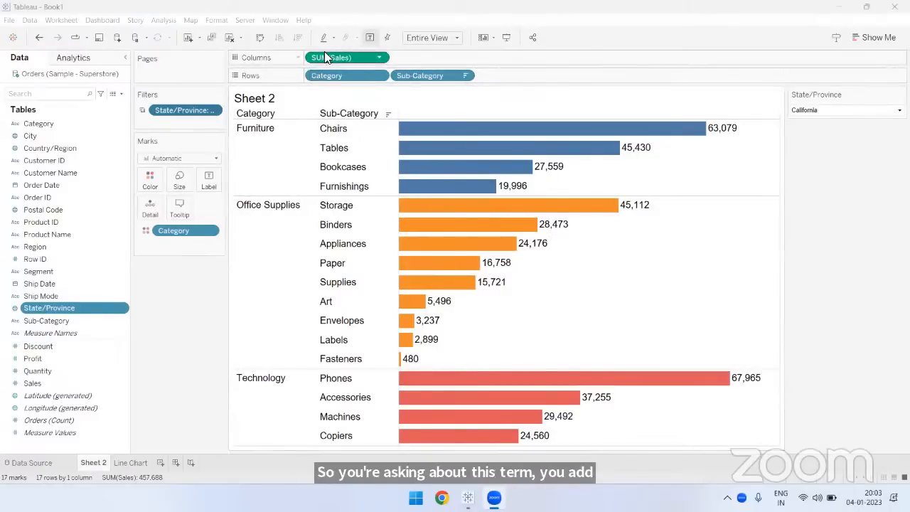
click(297, 38)
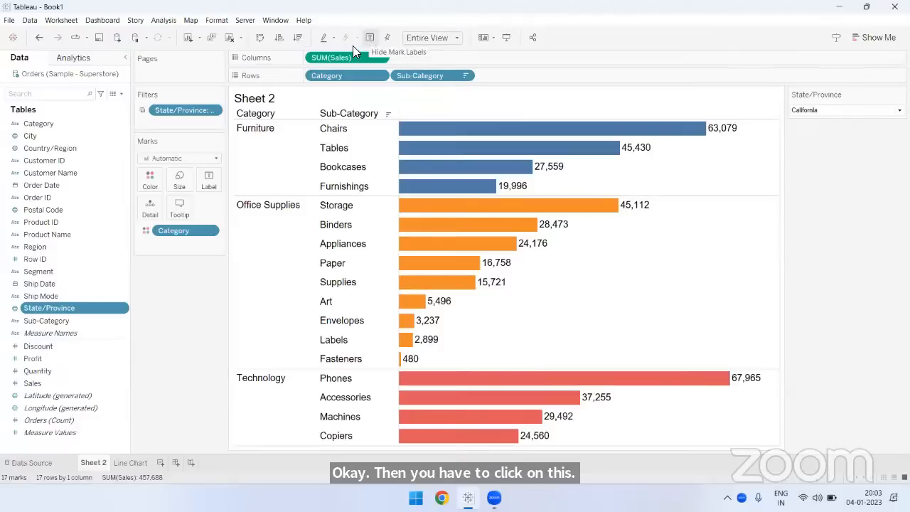
click(114, 124)
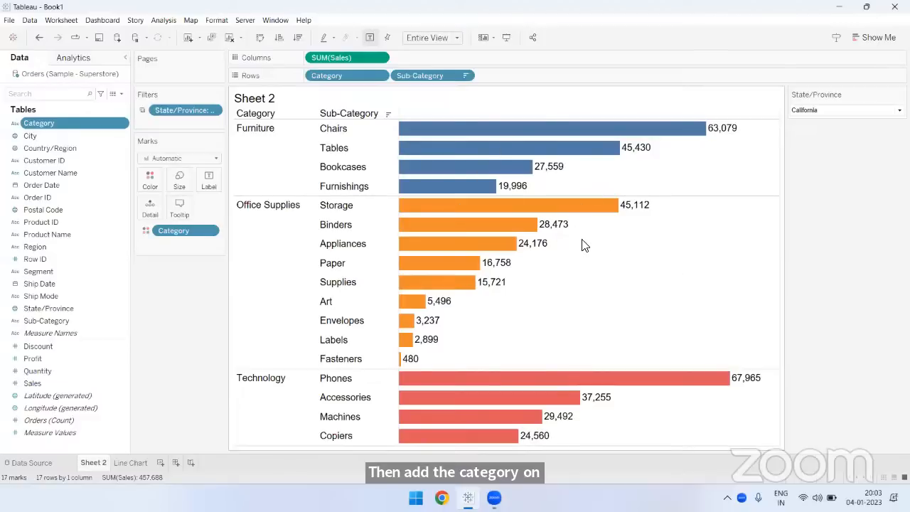
Step: On the Line Chart sheet, review the Order Date field and its continuous Month date level without changing it
click(139, 463)
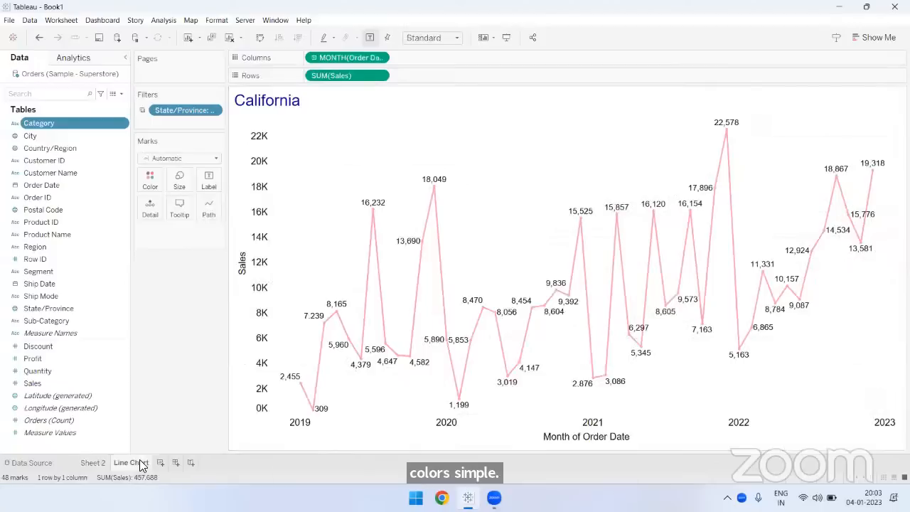
click(49, 184)
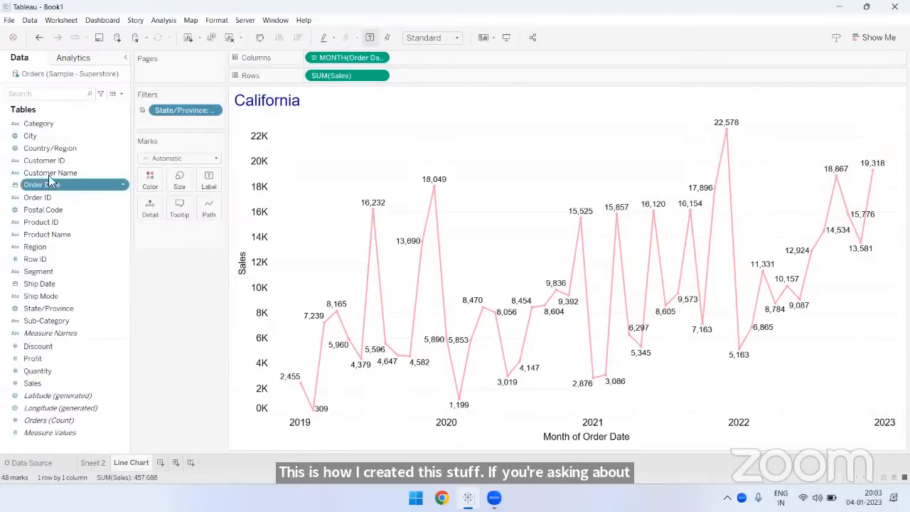
click(359, 57)
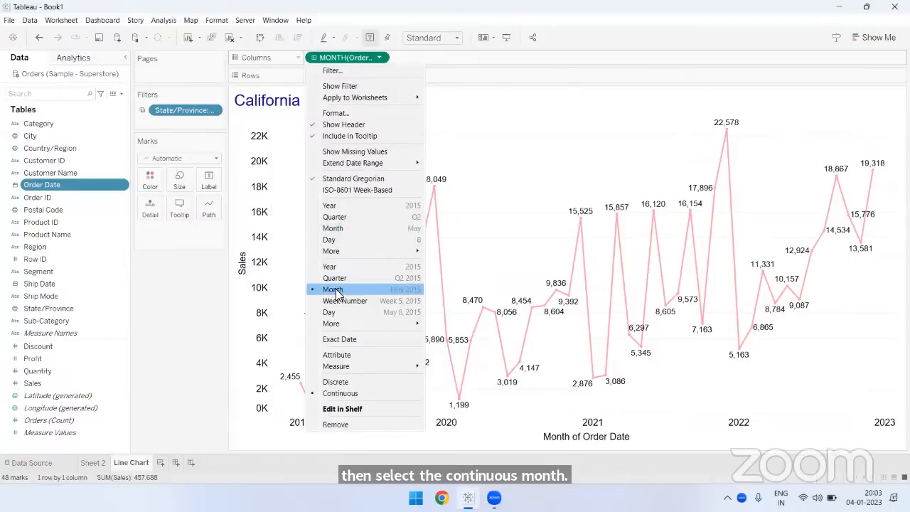
click(475, 175)
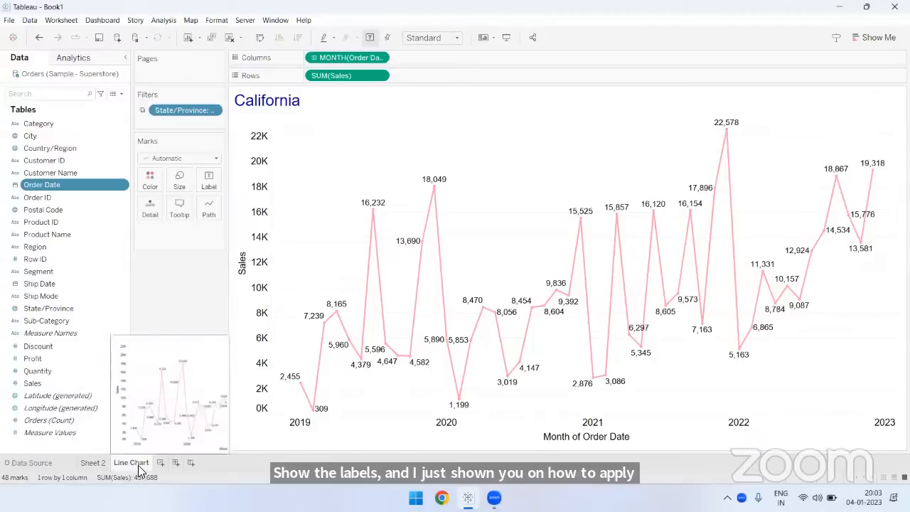
Step: Try inserting another State/Province field into the Line Chart title, and discard the title edit
double_click(268, 103)
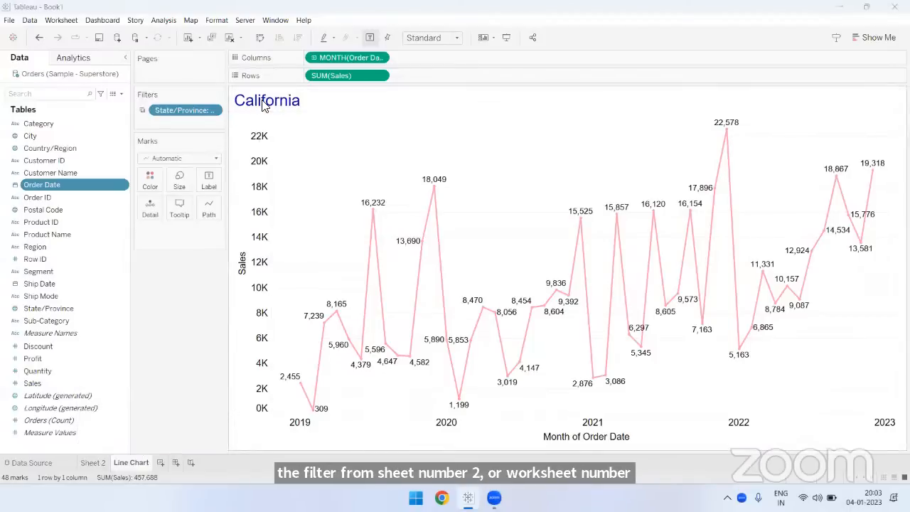
drag(406, 135, 297, 129)
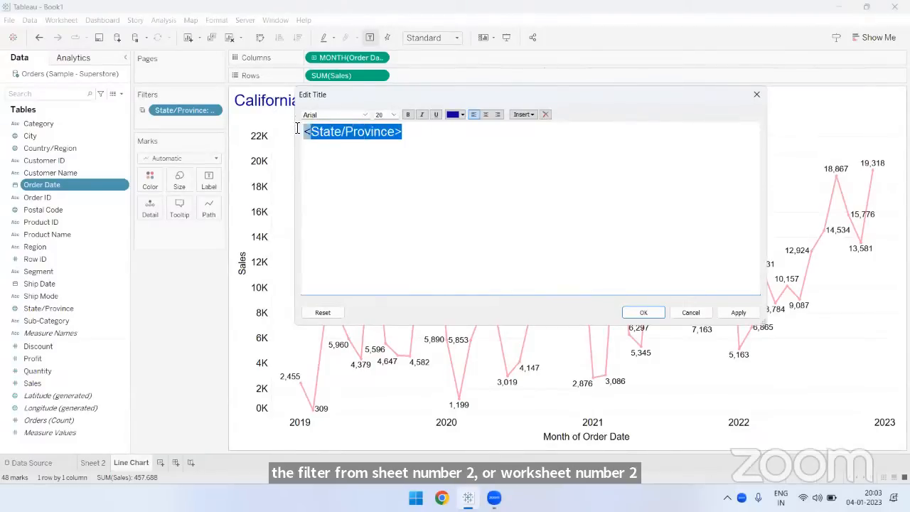
click(363, 157)
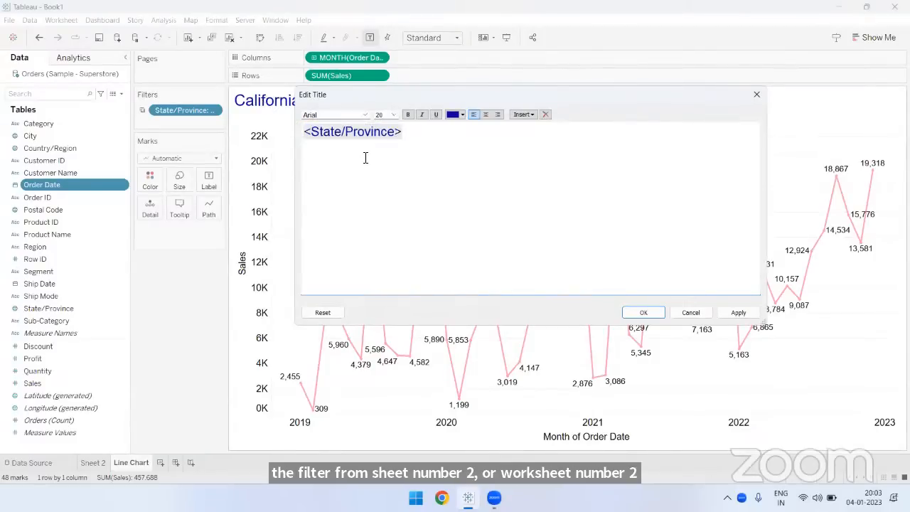
click(526, 117)
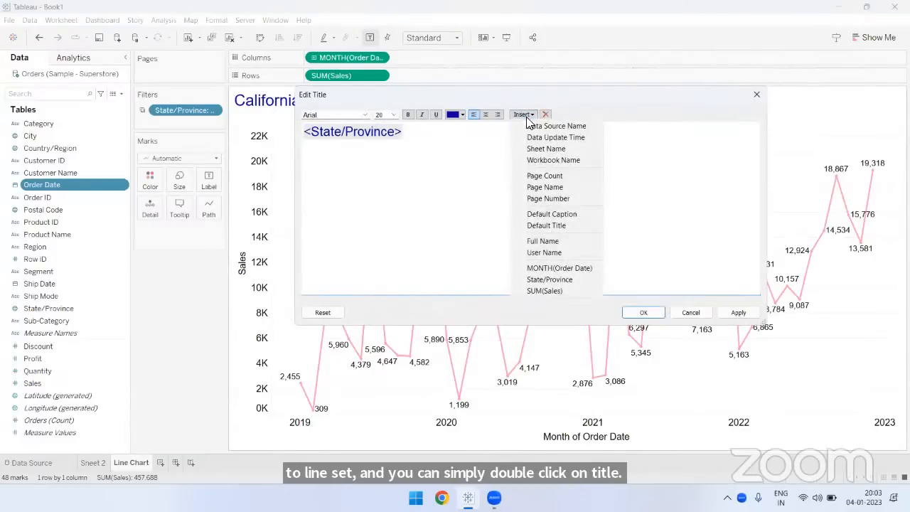
click(543, 280)
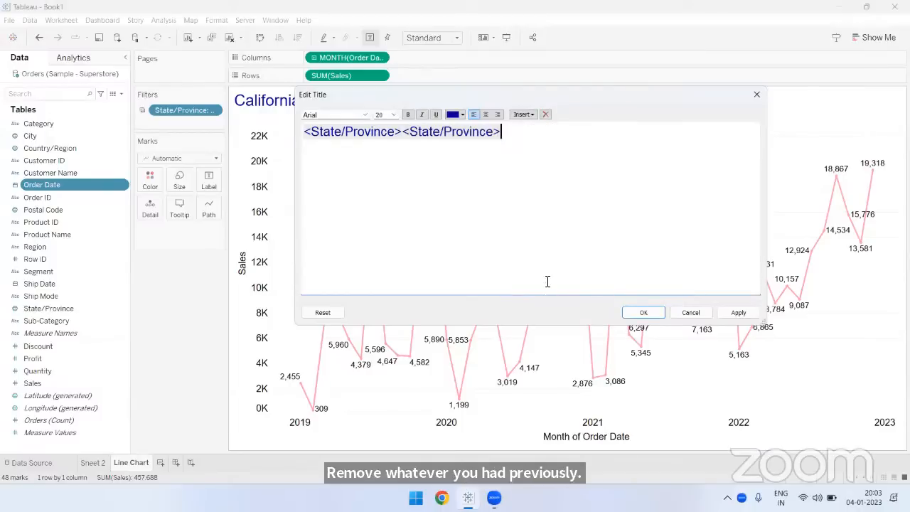
click(756, 94)
Step: Set Sheet 2's State/Province filter to Idaho and check the Line Chart sheet for the same state
click(101, 462)
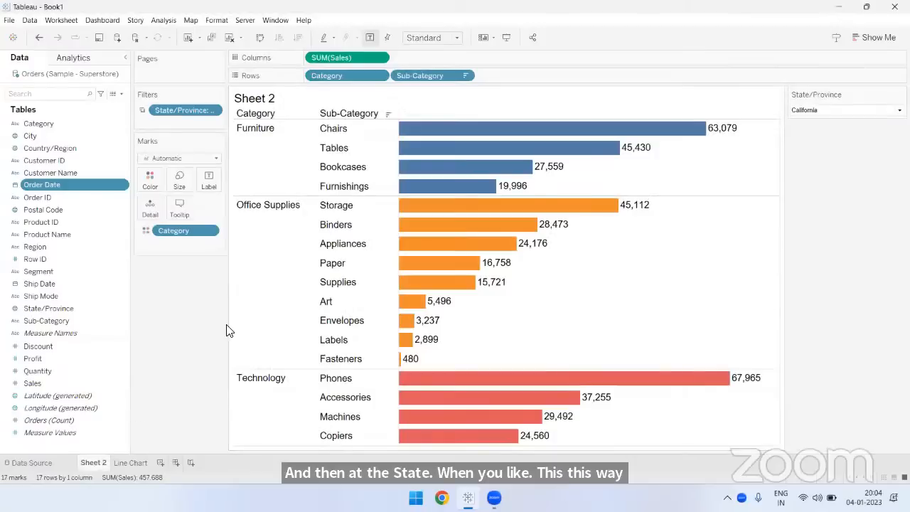
click(796, 112)
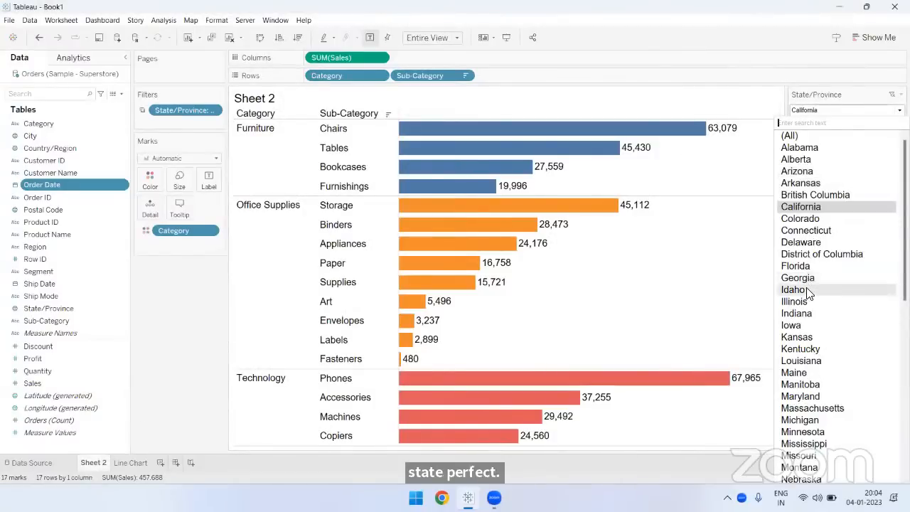
click(793, 289)
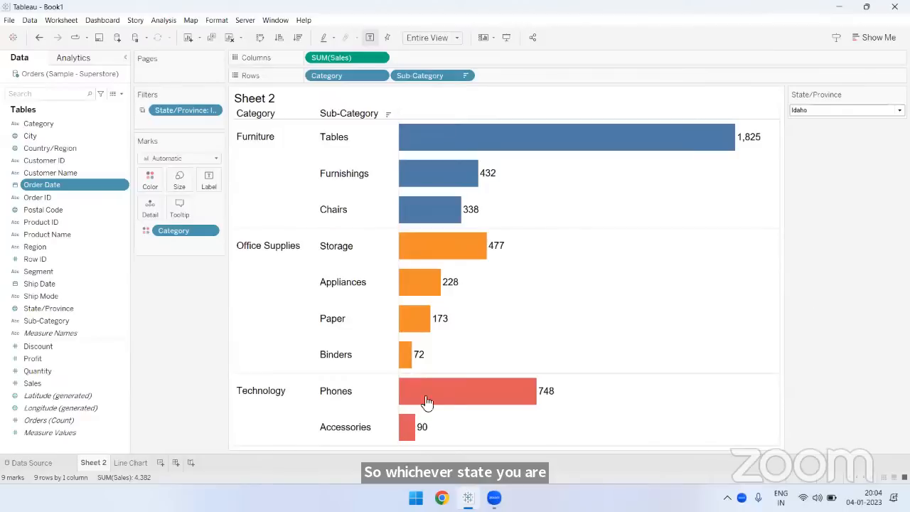
click(133, 463)
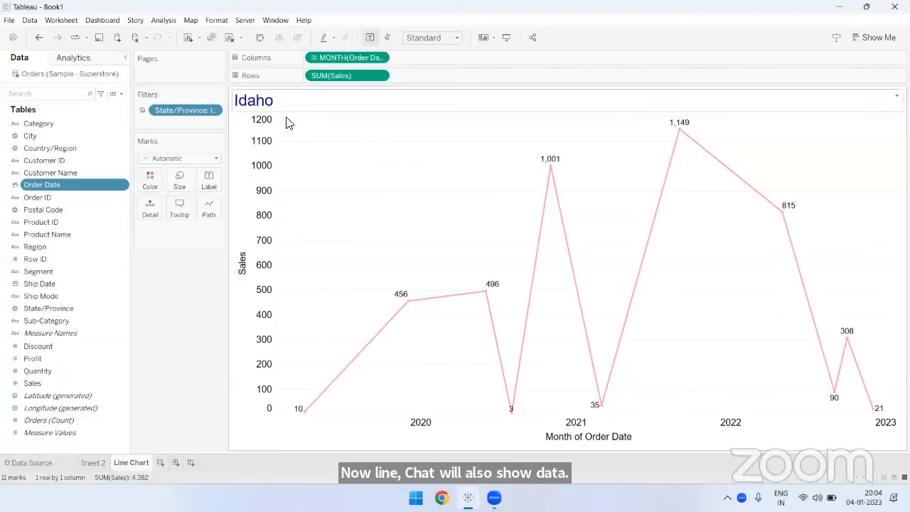
mouse_move(543, 414)
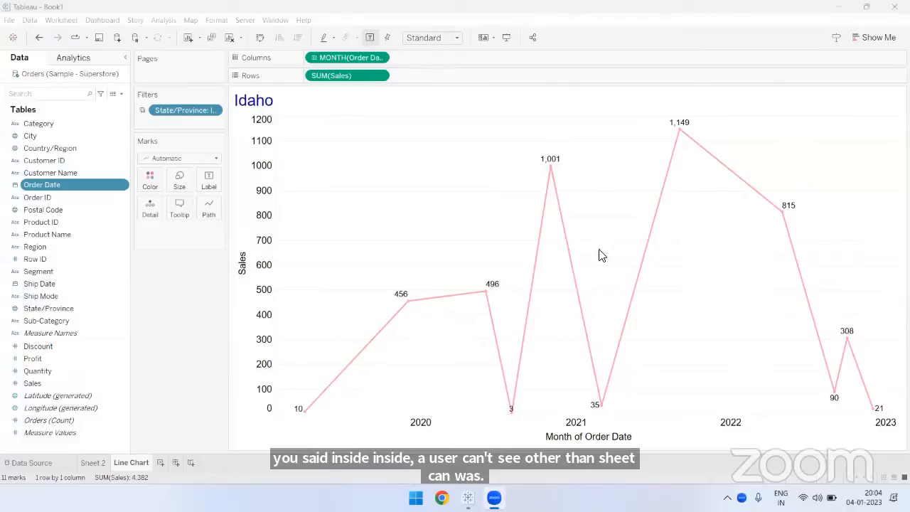
Step: Set Sheet 2's State/Province filter to Alberta and check the title and line on the Line Chart sheet
click(95, 464)
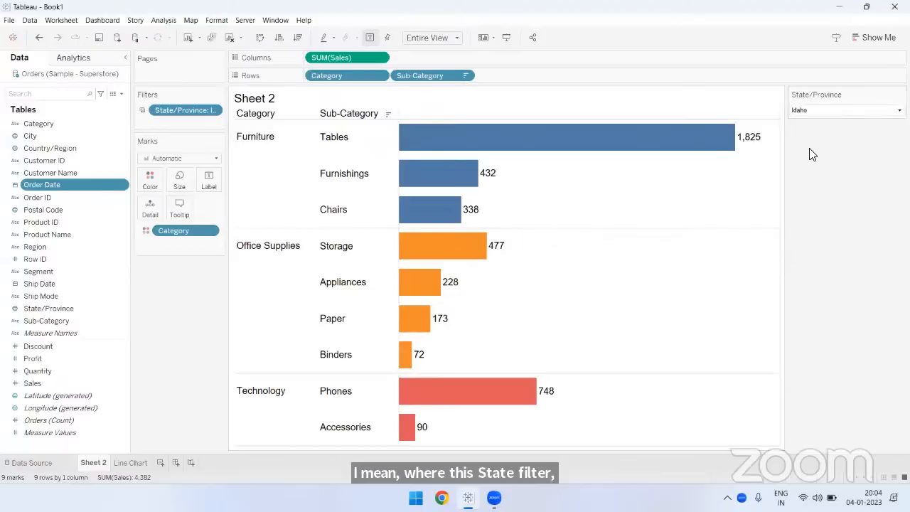
click(810, 115)
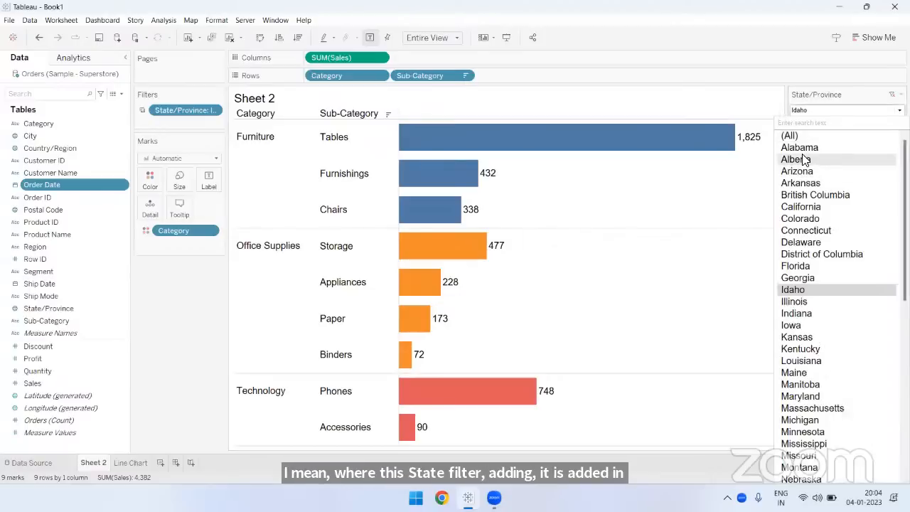
click(806, 156)
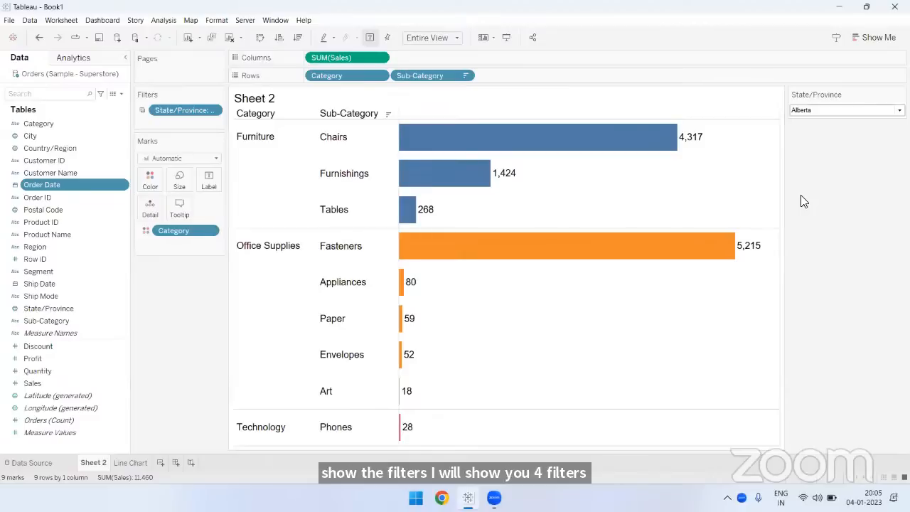
click(132, 462)
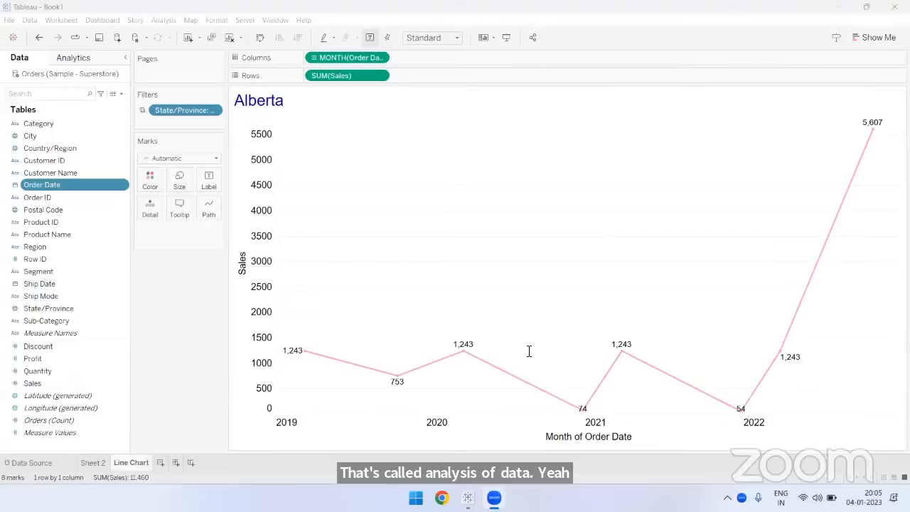
Step: Try several palette colors for the sales line on the Line Chart sheet and return it to pink
click(153, 180)
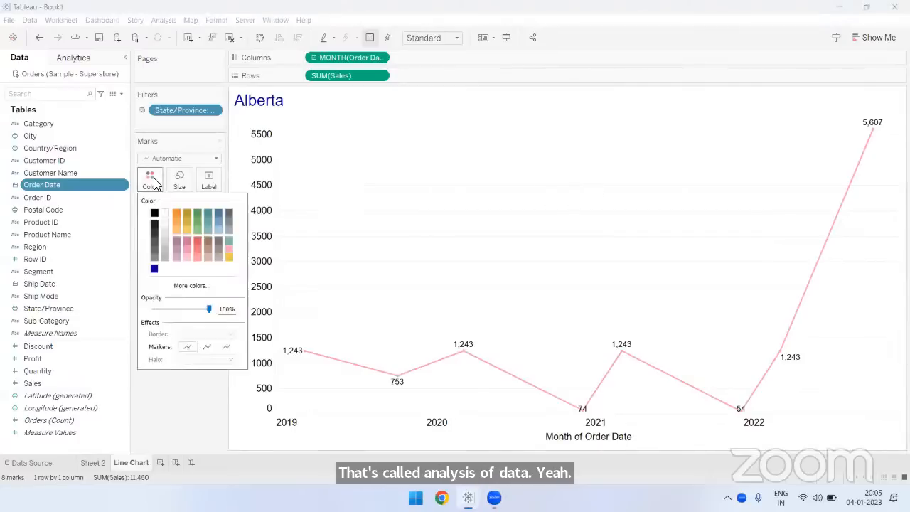
click(229, 257)
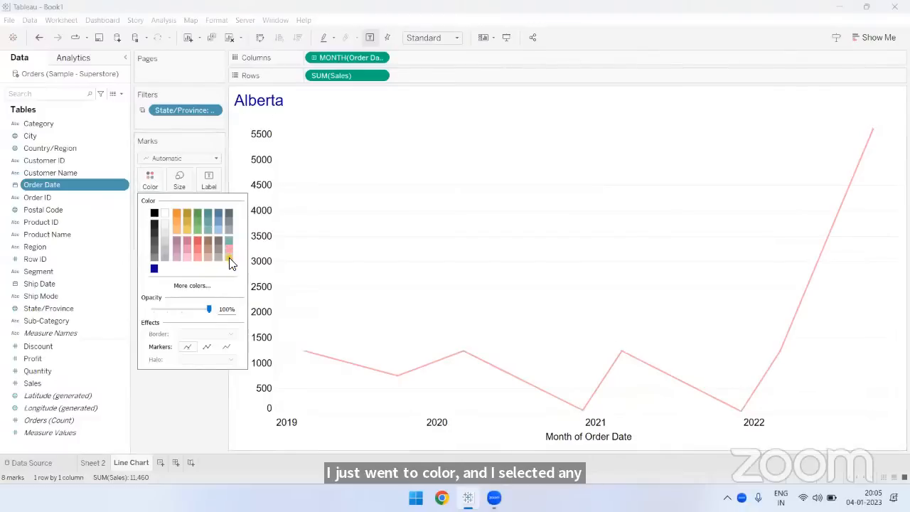
click(197, 239)
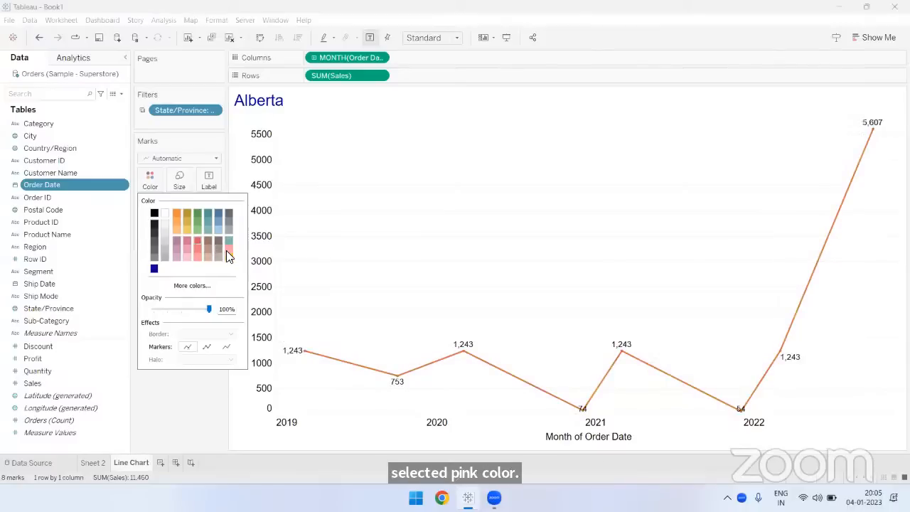
click(225, 240)
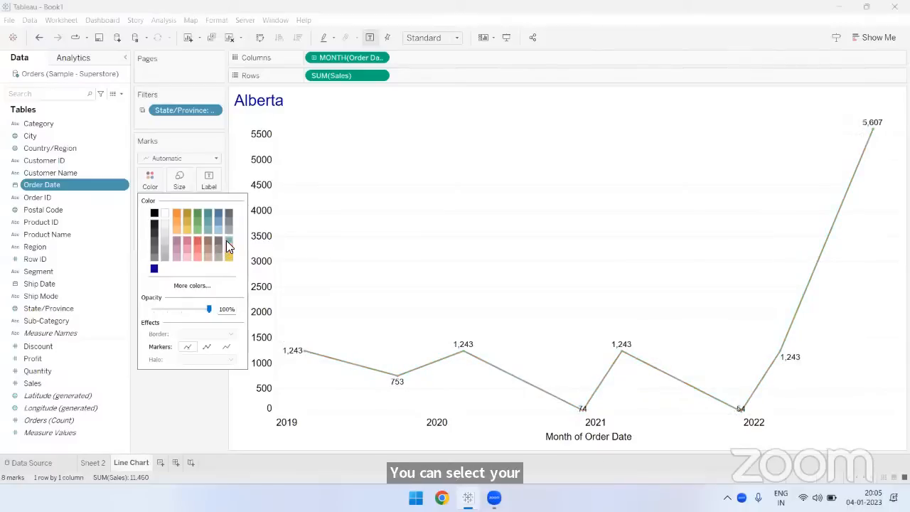
click(230, 248)
click(504, 196)
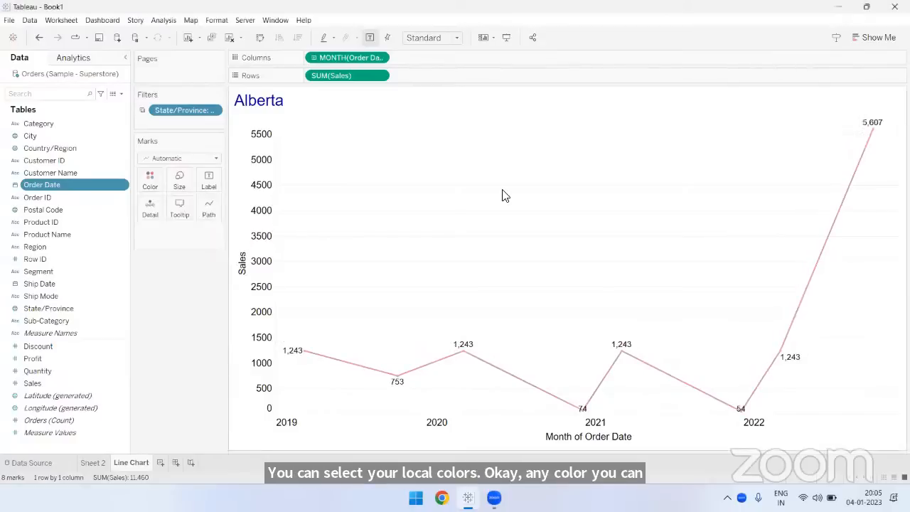
Step: Set Sheet 2's State/Province filter to Georgia and check the Line Chart sheet for the same state
click(96, 463)
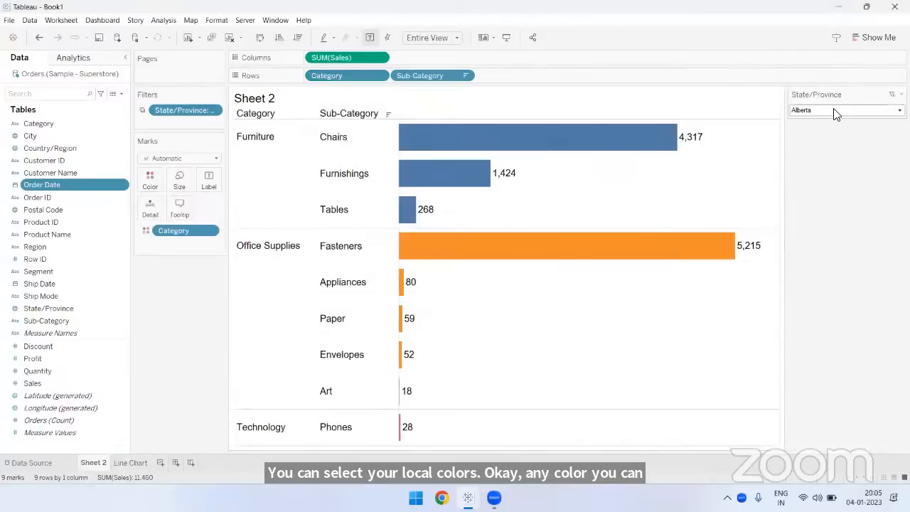
click(835, 111)
click(798, 277)
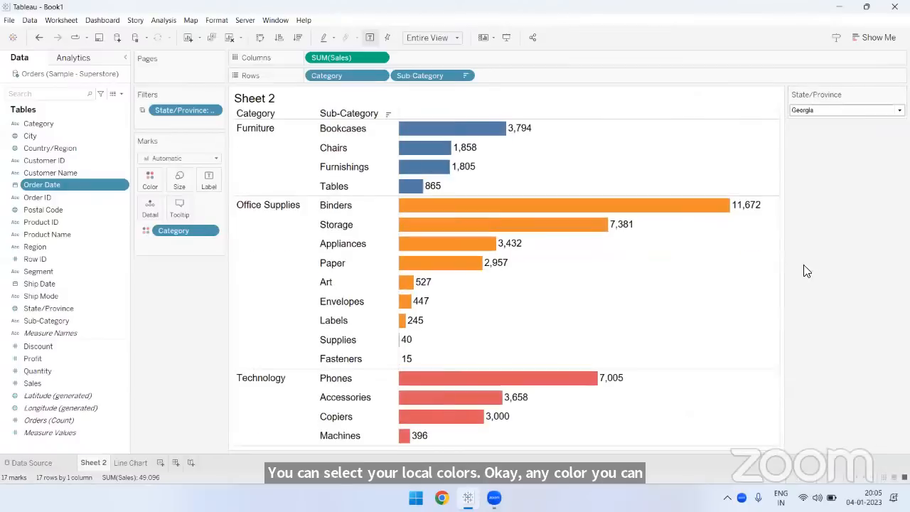
click(129, 462)
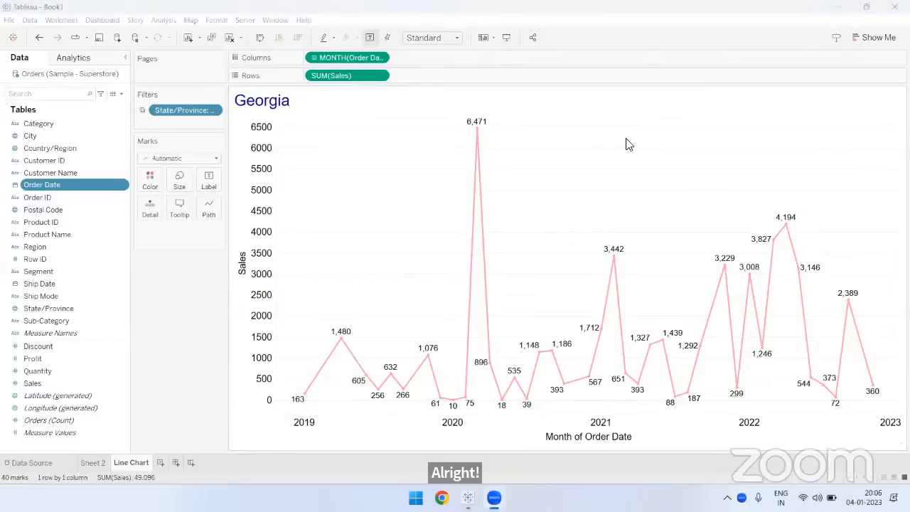
Step: Hide the header of the Month of Order Date axis on the line chart
right_click(357, 433)
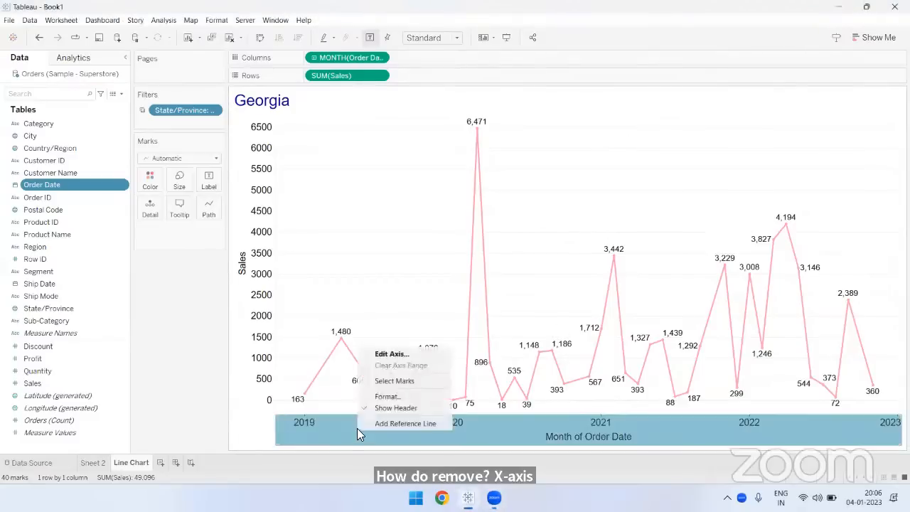
click(395, 409)
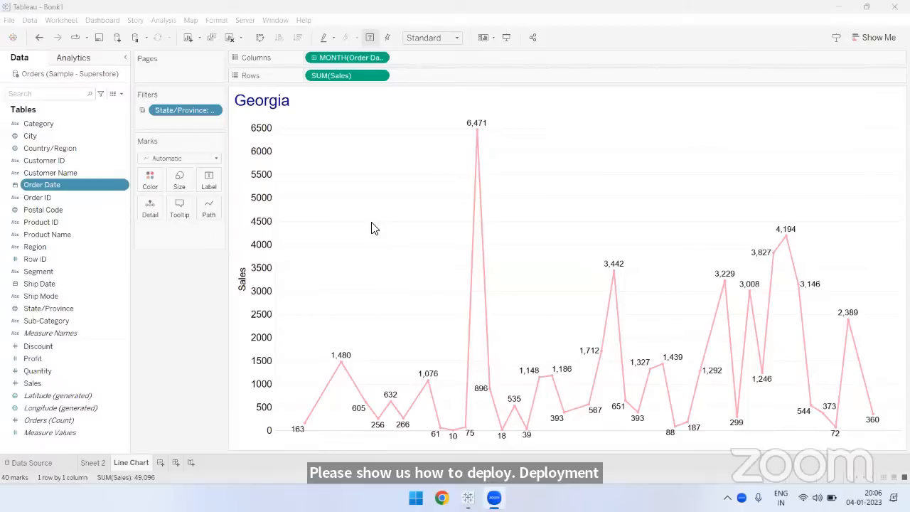
click(671, 45)
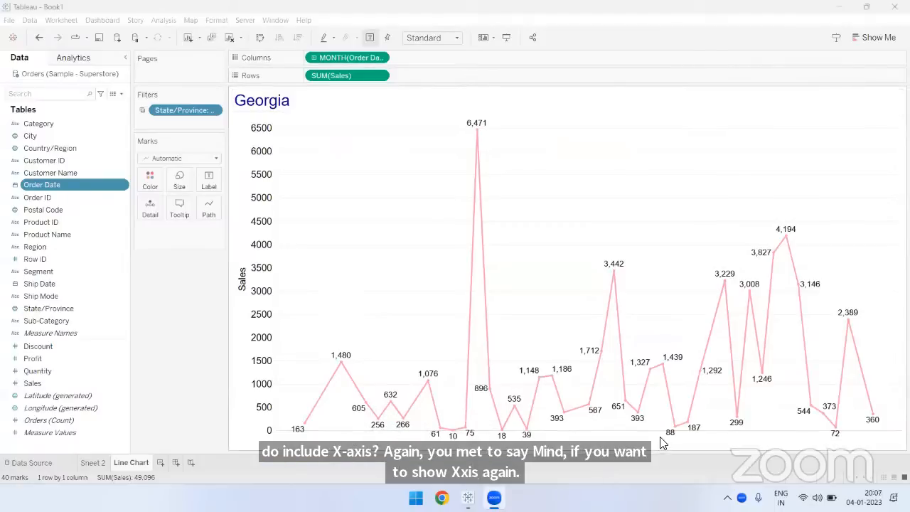
Step: Show the Month of Order Date axis header again through the Order Date field's Show Header option
mouse_move(523, 443)
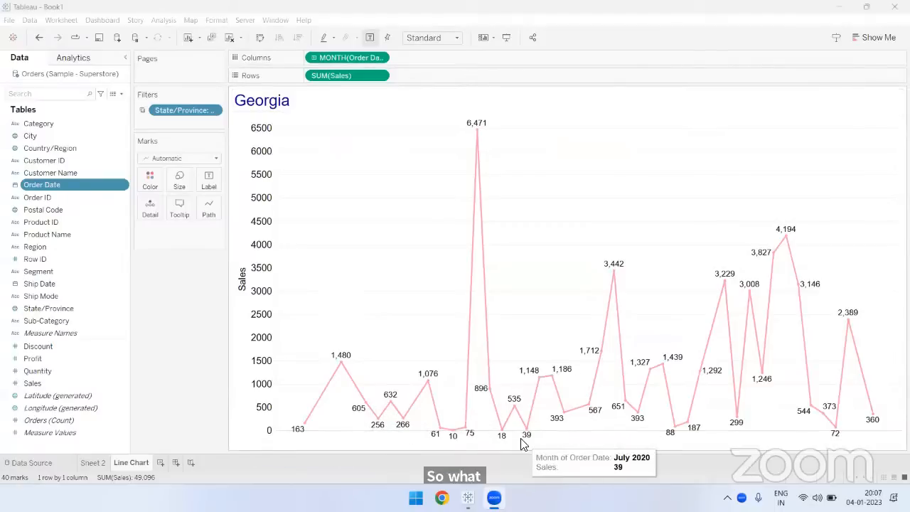
click(380, 57)
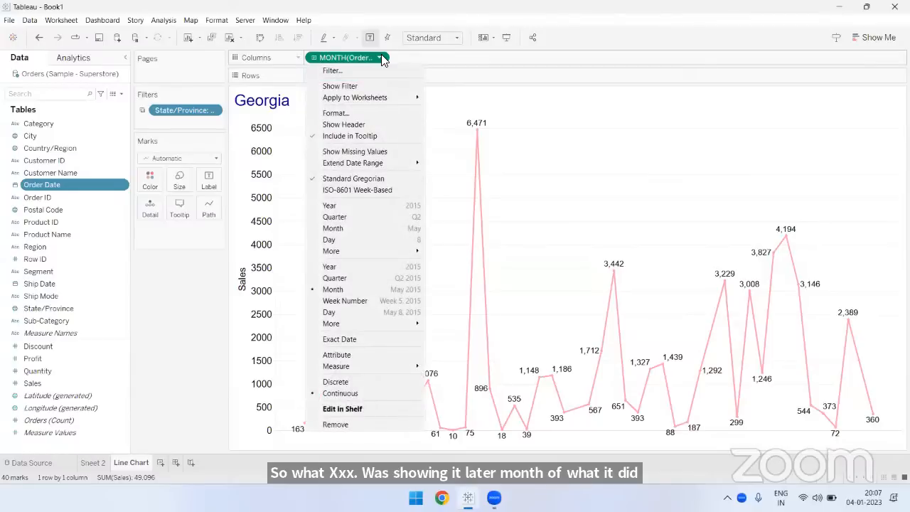
click(339, 127)
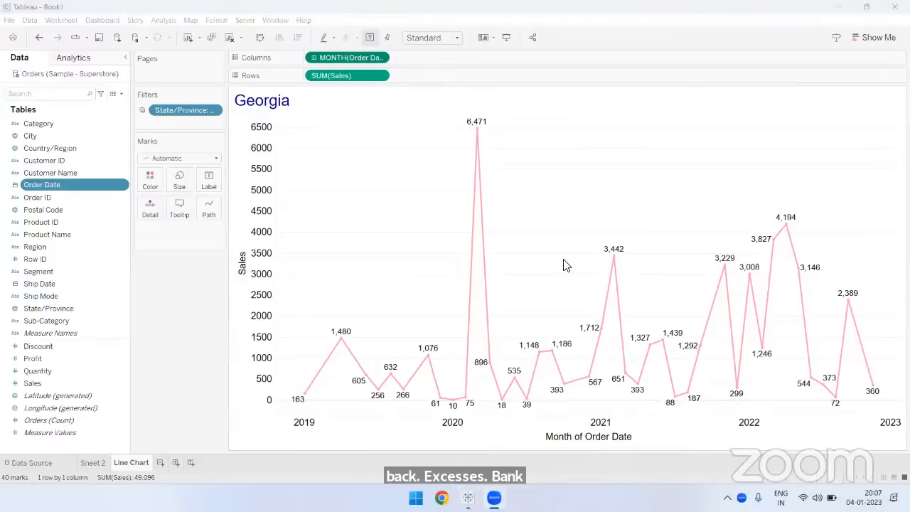
Step: Compare the bar chart on Sheet 2 with the line chart under the shared State/Province filter
click(191, 304)
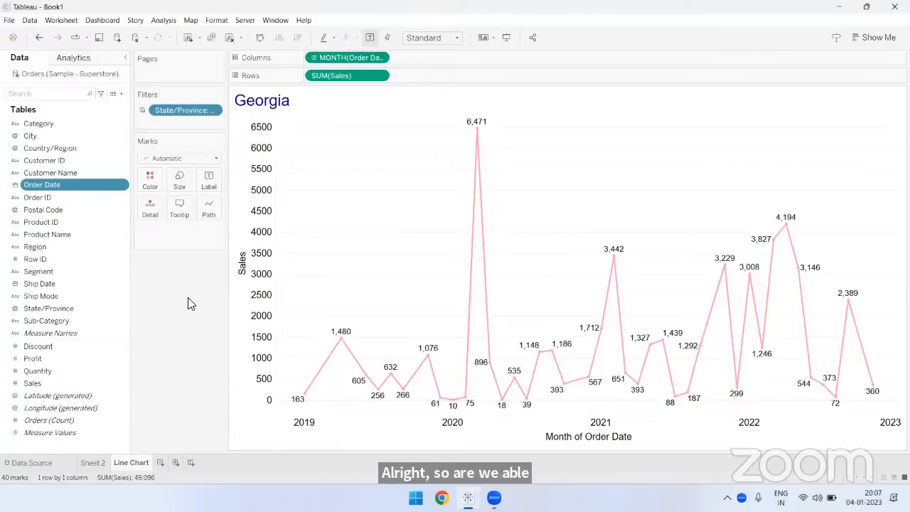
click(101, 463)
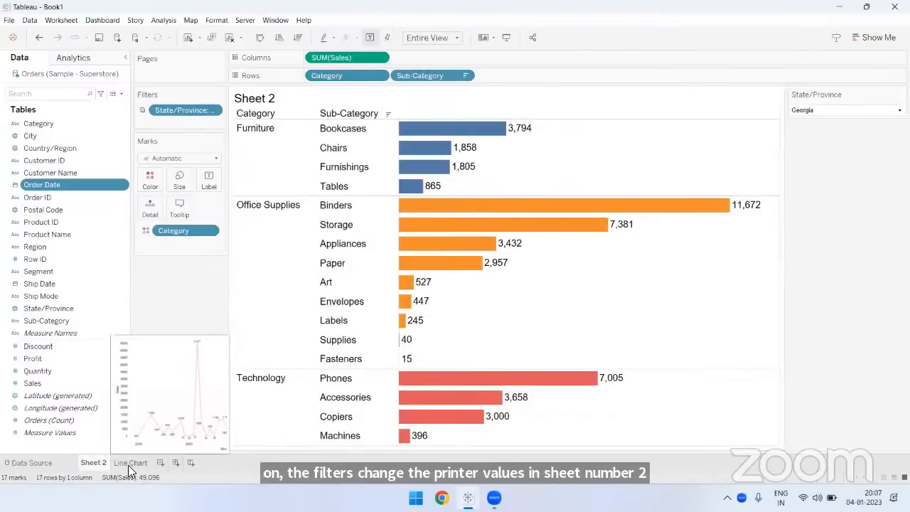
click(129, 462)
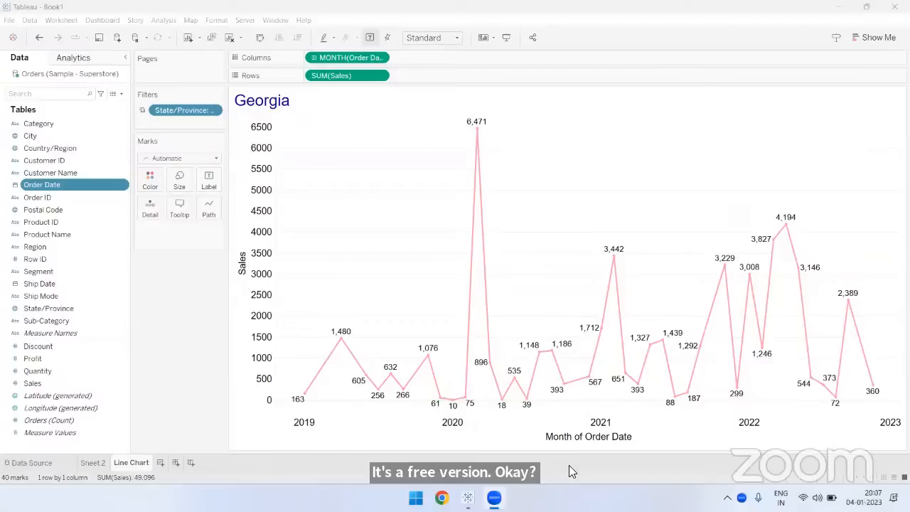
Step: On Sheet 2, review the State/Province filter's display types, including Single Value (dropdown), and its list of states
click(95, 463)
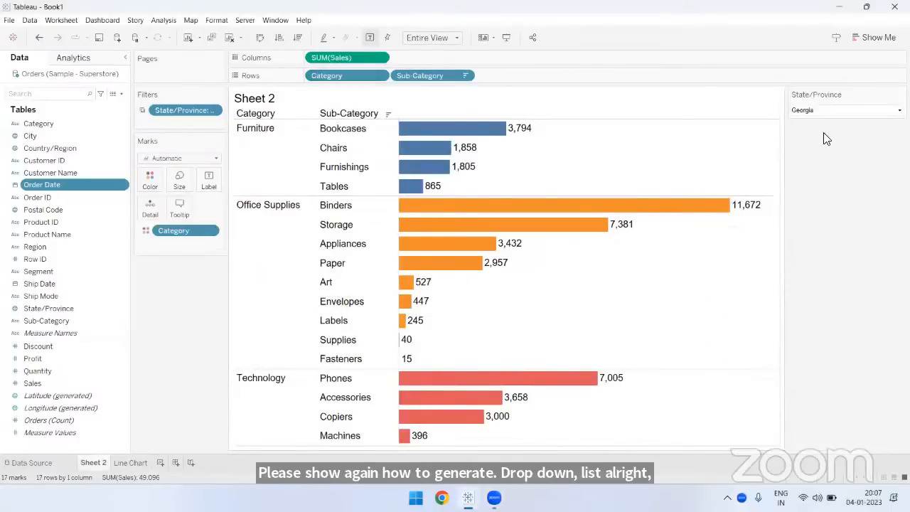
click(901, 94)
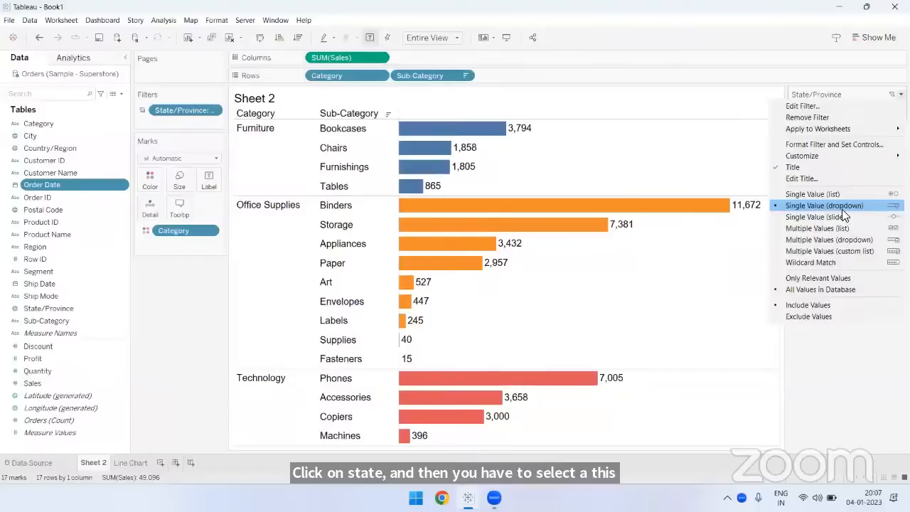
click(833, 341)
click(829, 112)
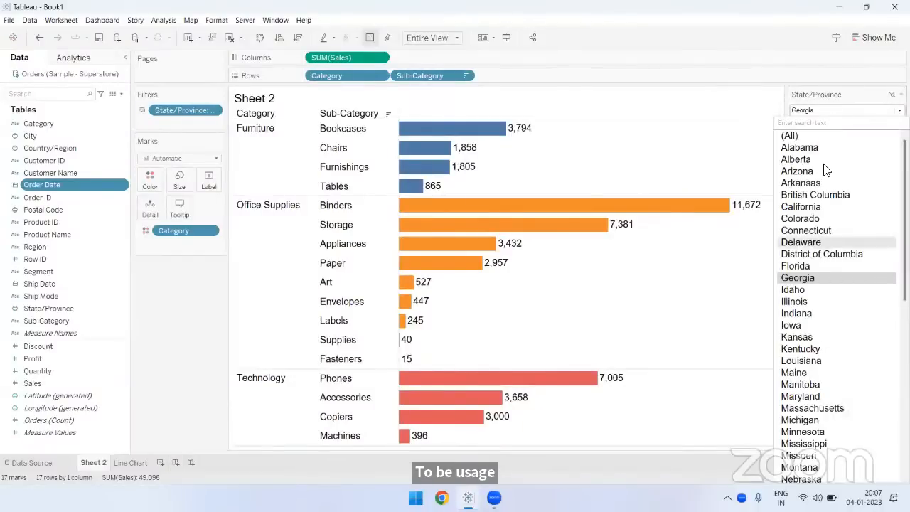
click(791, 44)
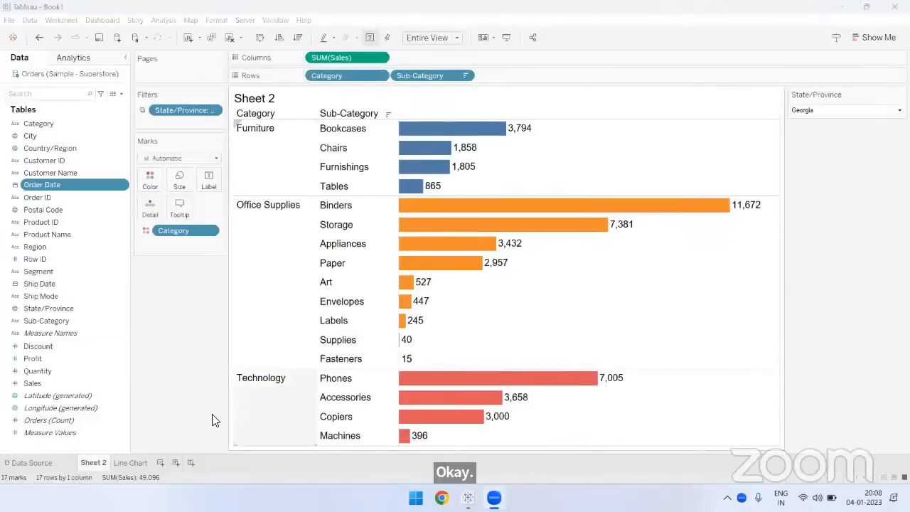
Step: On the Line Chart sheet, review the date levels offered for the Order Date column field, including the continuous Month
click(132, 462)
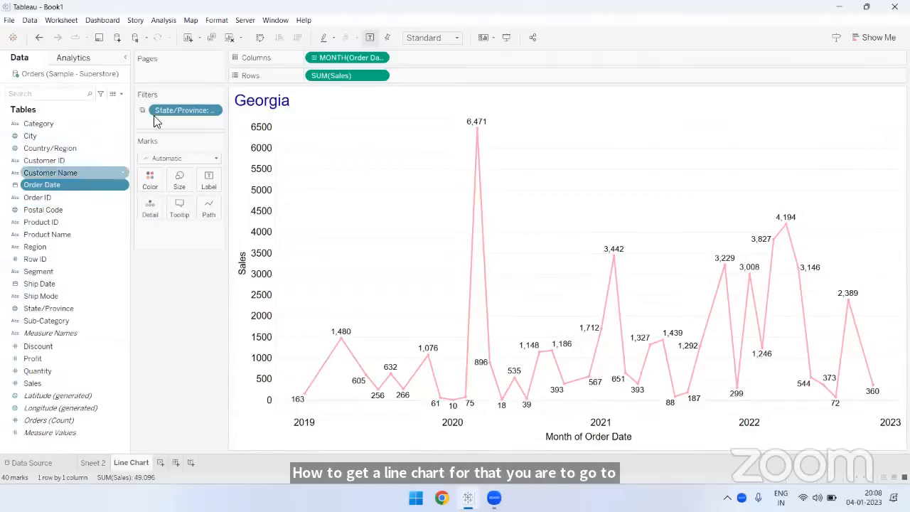
click(379, 58)
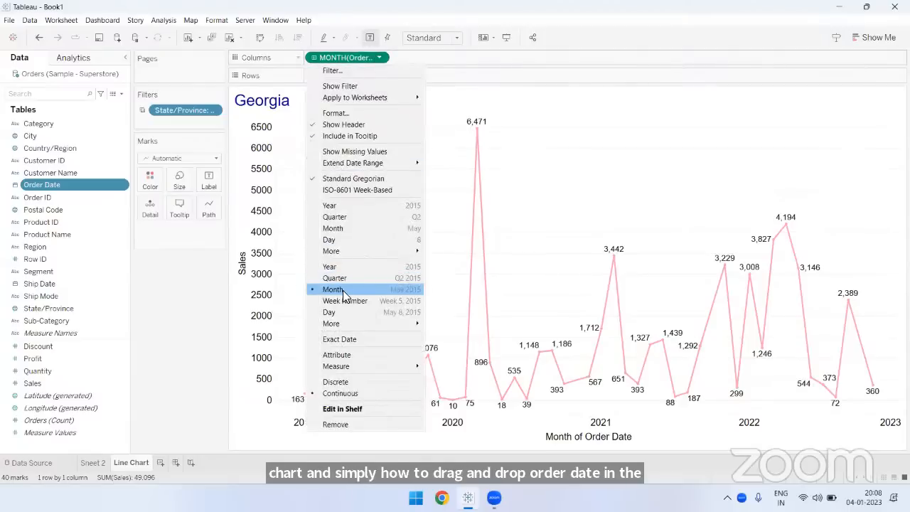
click(302, 120)
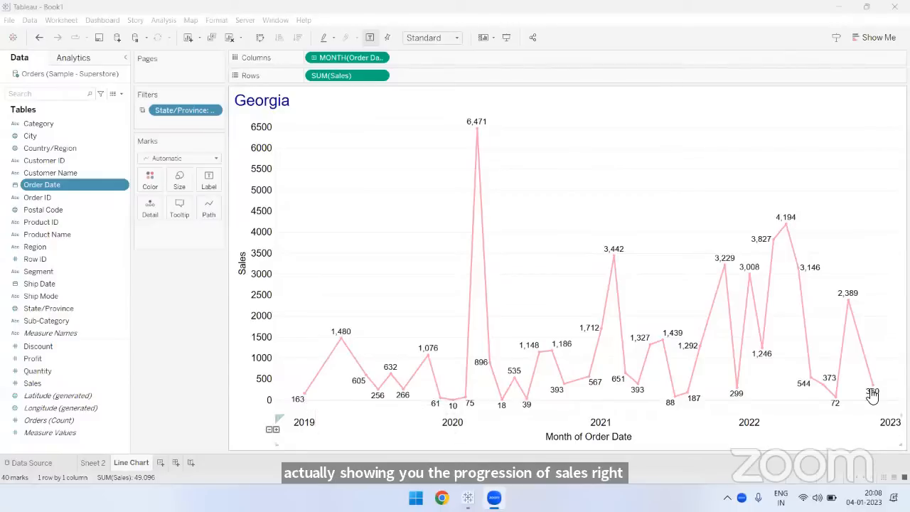
Step: Inspect the month and sales details of individual points along the line chart
mouse_move(872, 394)
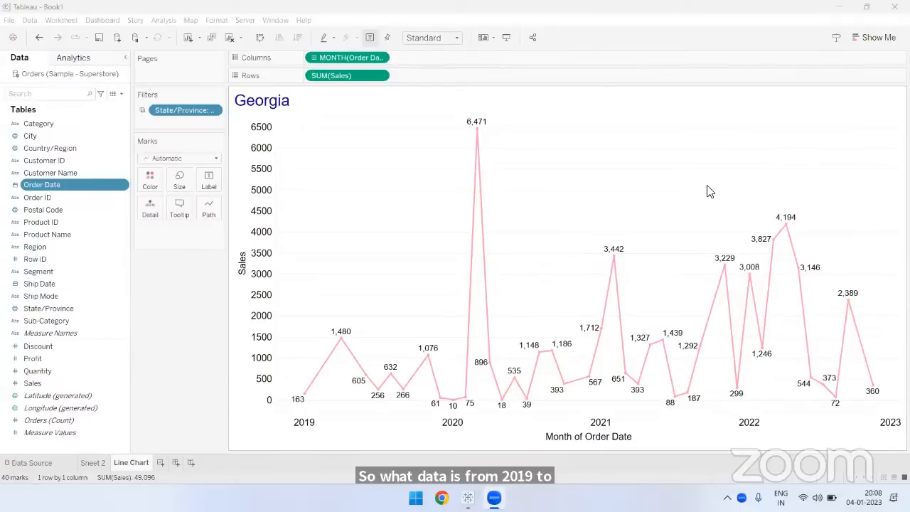
mouse_move(302, 398)
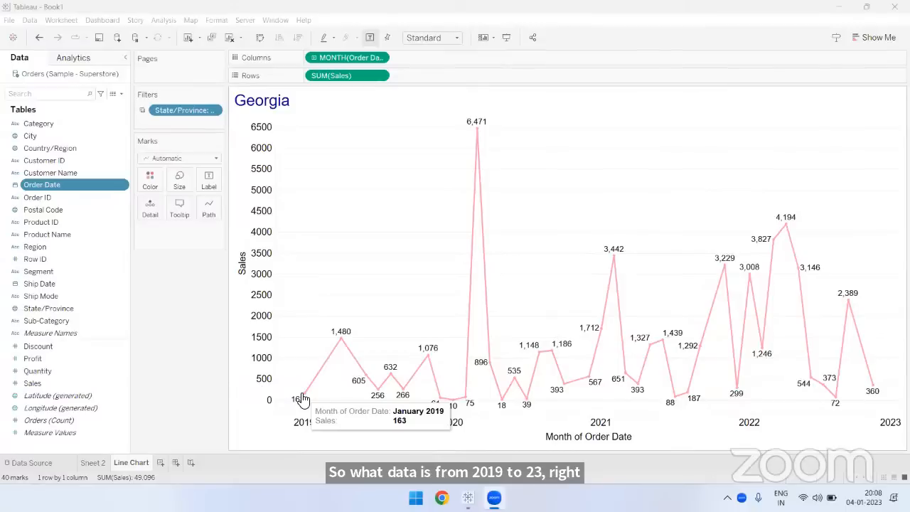
mouse_move(342, 348)
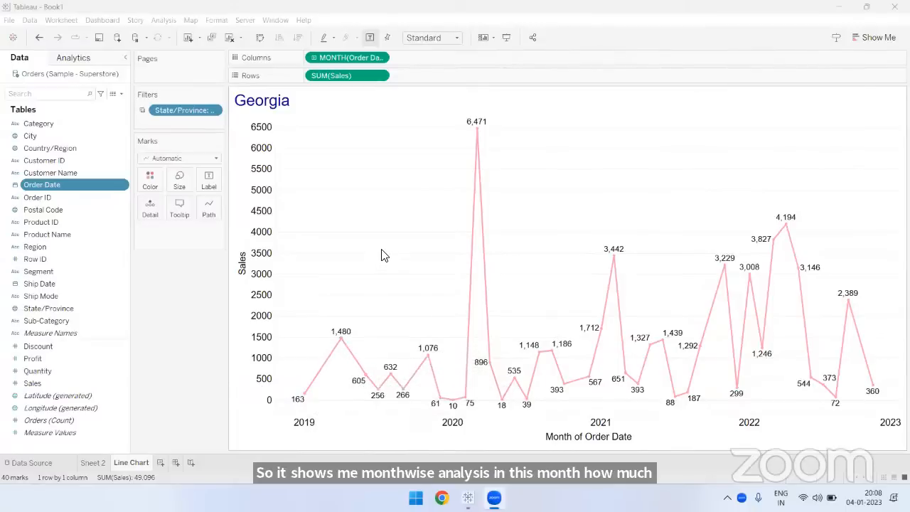
mouse_move(489, 381)
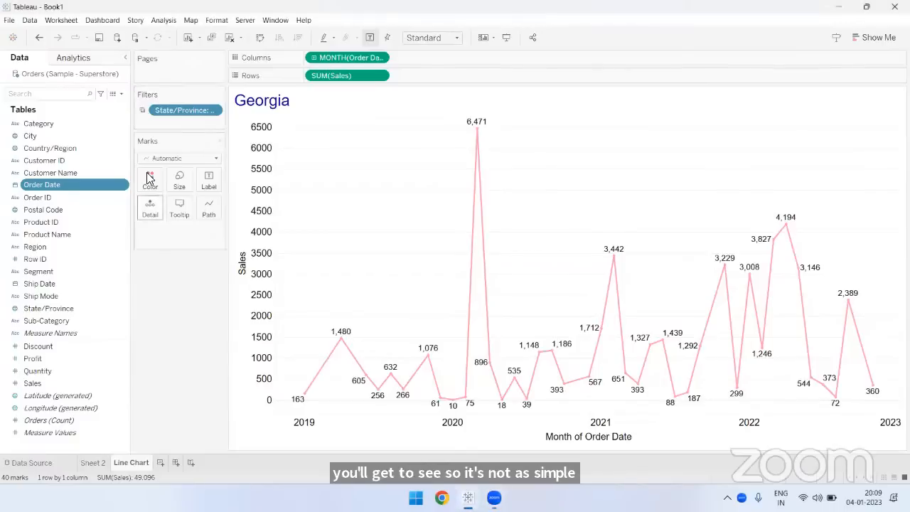
Step: Check the State/Province filter's worksheet scope and compare the data source used by Sheet 2 and the Line Chart sheet
mouse_move(144, 115)
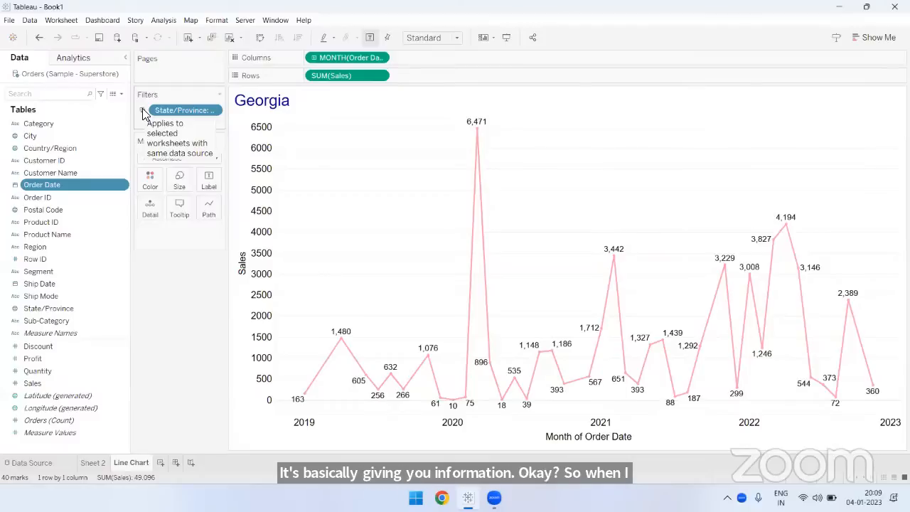
click(104, 462)
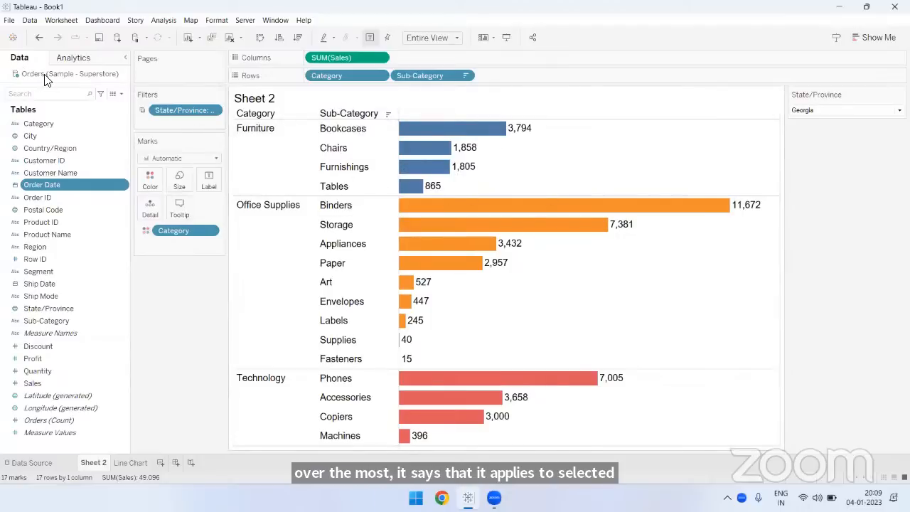
click(126, 463)
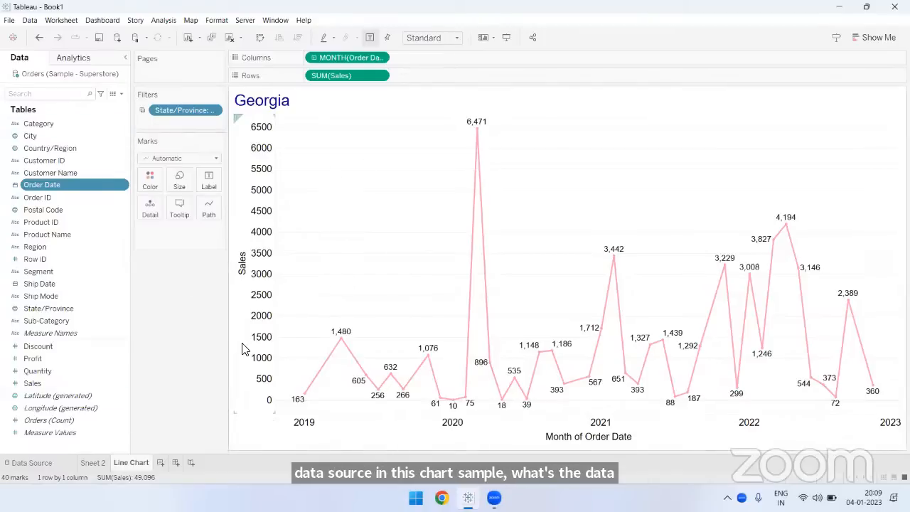
click(90, 463)
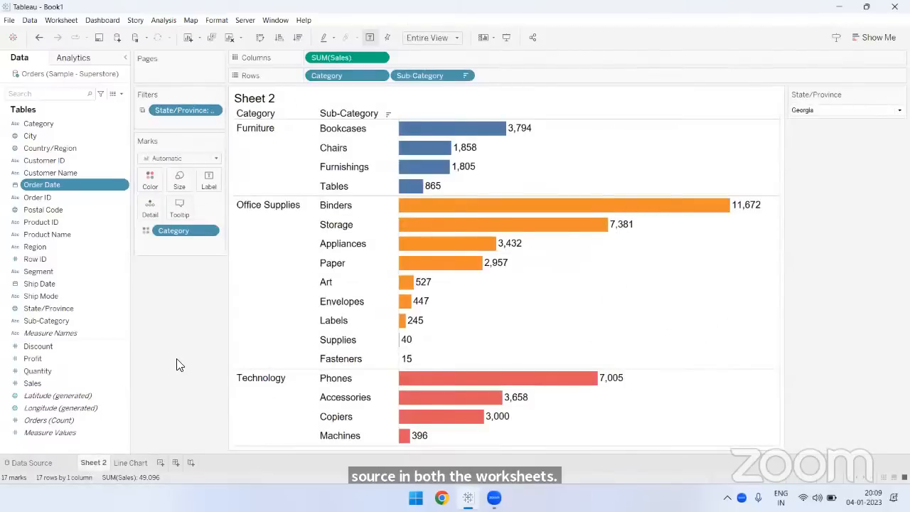
click(134, 463)
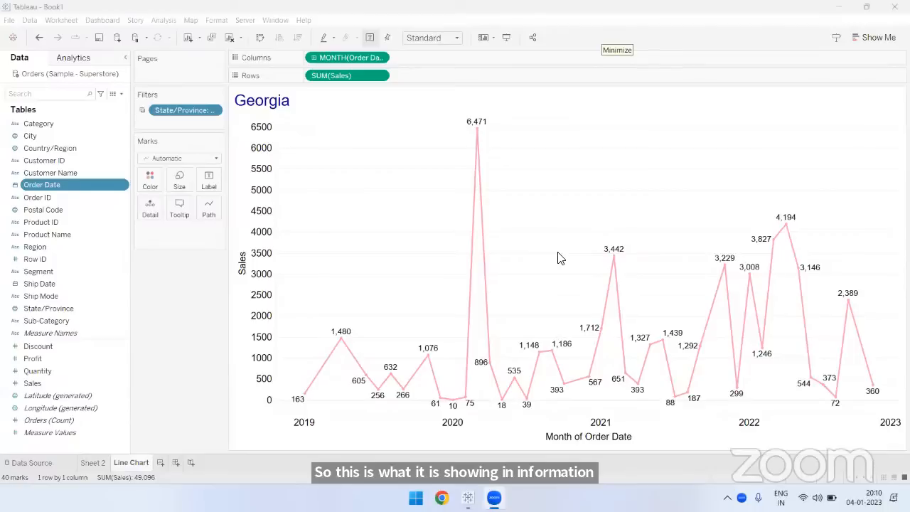
Step: Set the Month of Order Date axis's major tick marks to Fixed with an interval of 1 month
click(355, 434)
right_click(352, 428)
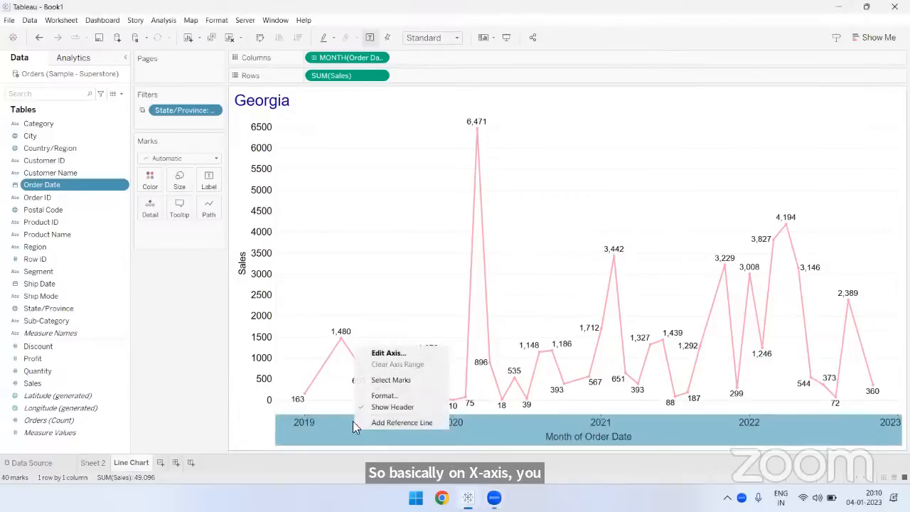
click(387, 352)
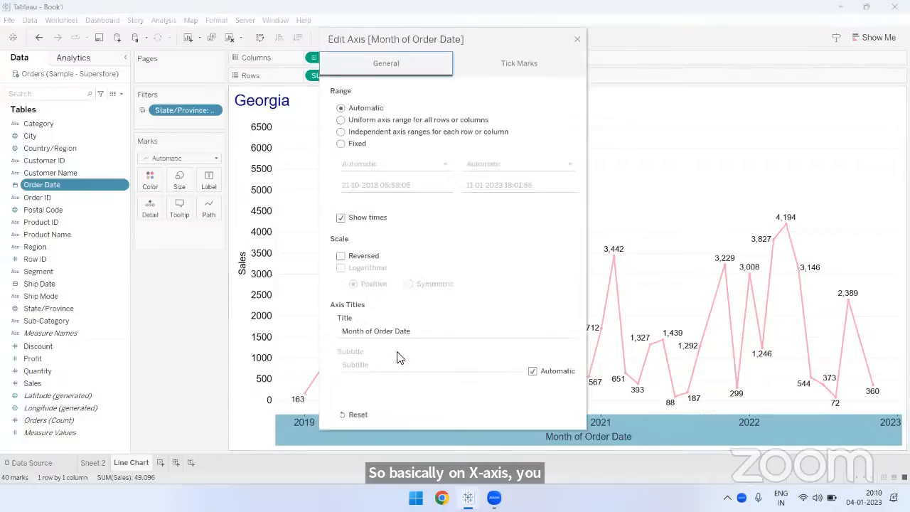
click(521, 63)
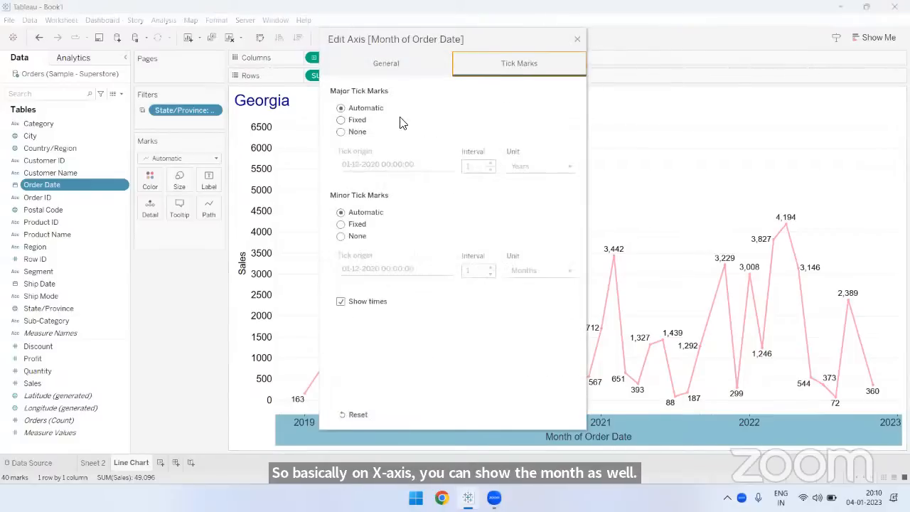
click(362, 120)
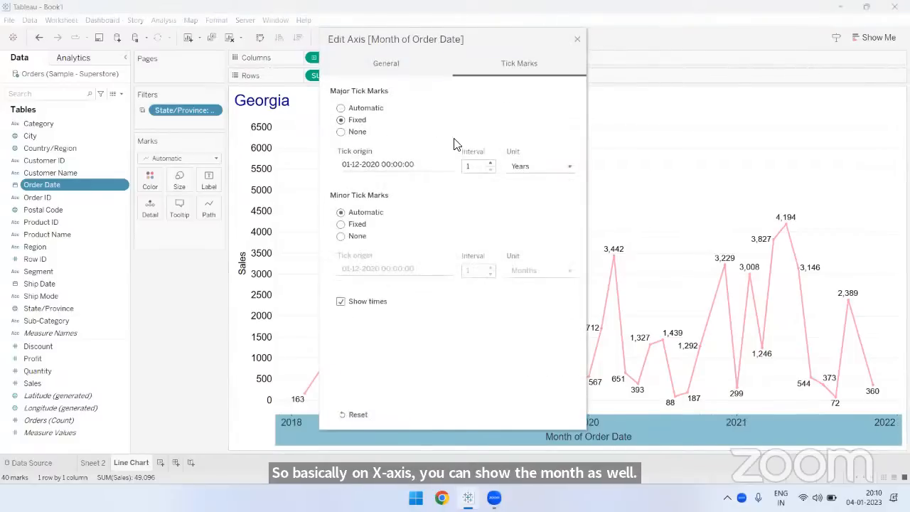
click(529, 168)
click(536, 206)
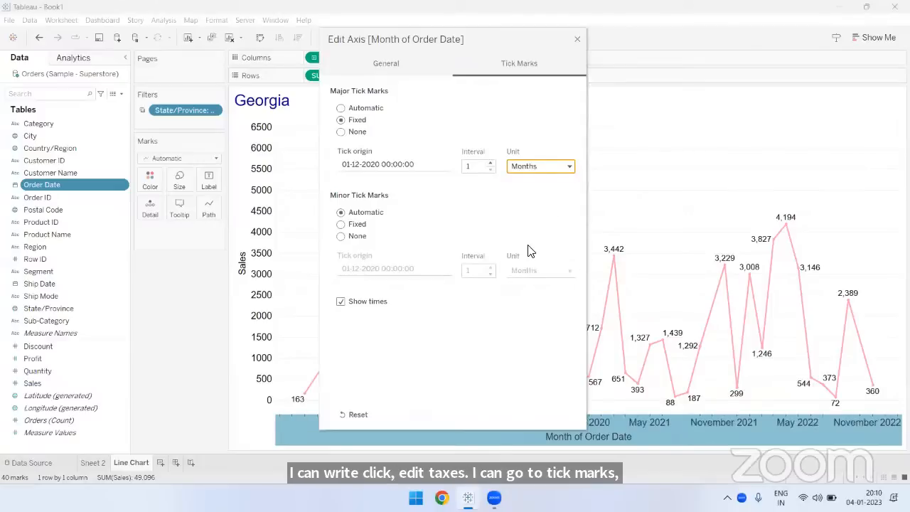
click(577, 39)
click(501, 306)
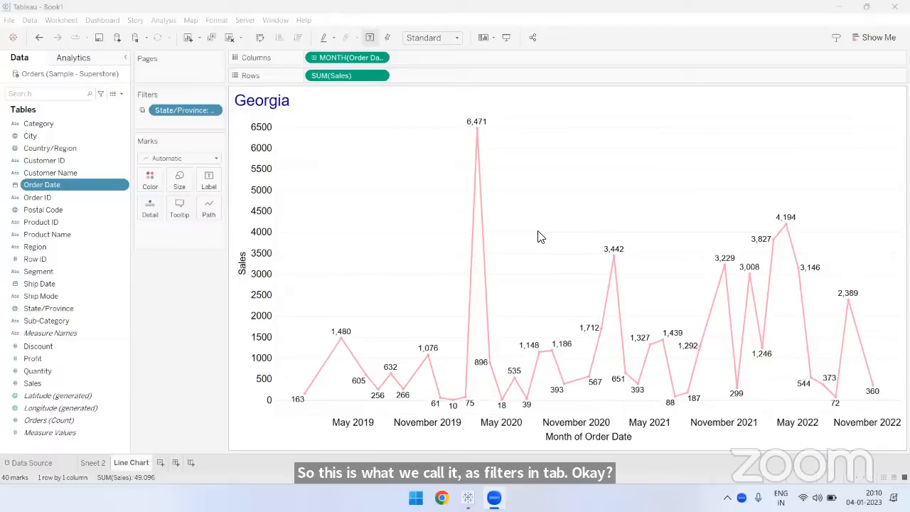
Step: Add a new blank worksheet and delete the Sheet 2 and Line Chart worksheets
click(182, 110)
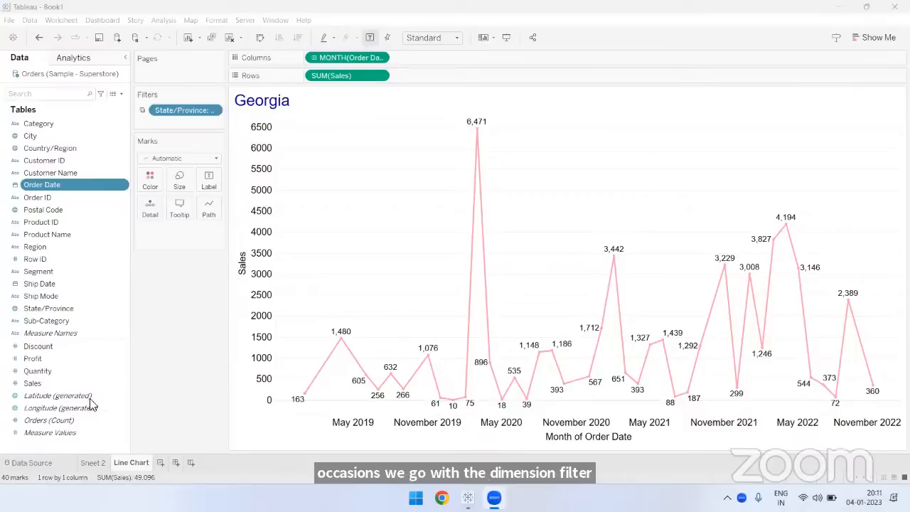
click(92, 463)
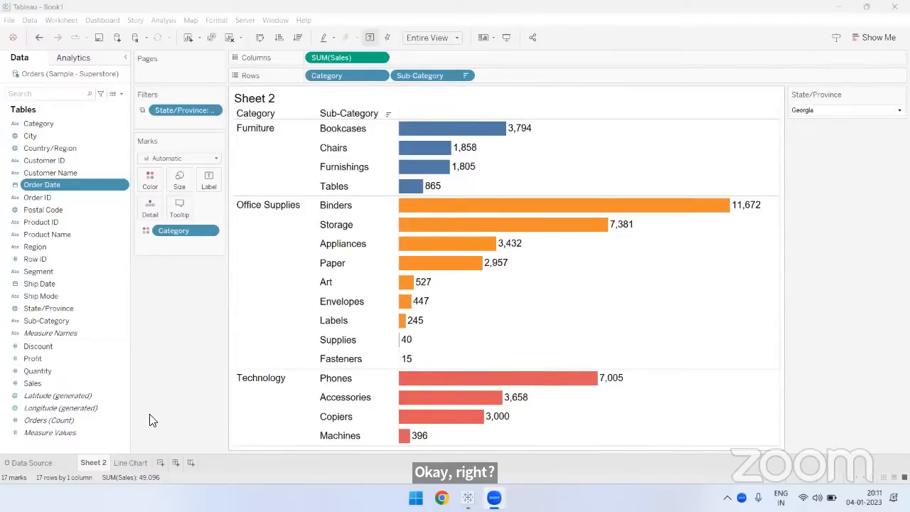
click(138, 461)
click(158, 464)
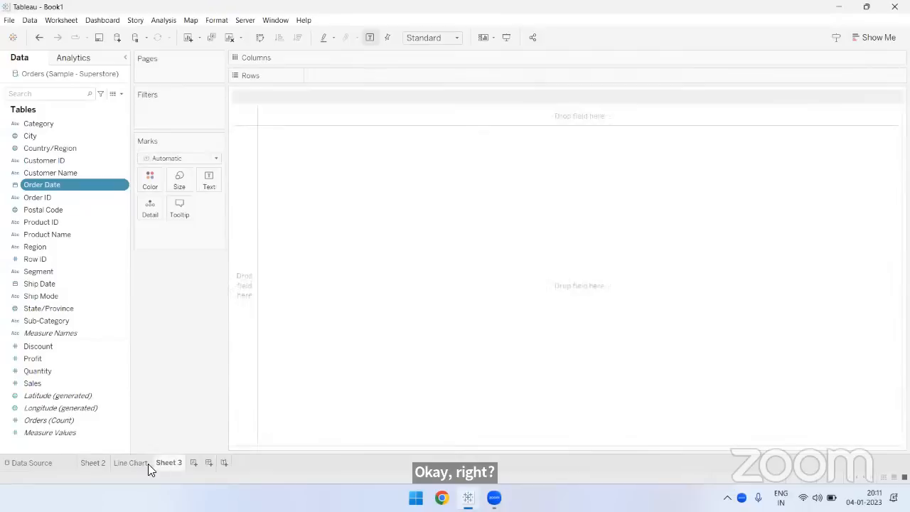
click(134, 464)
right_click(99, 465)
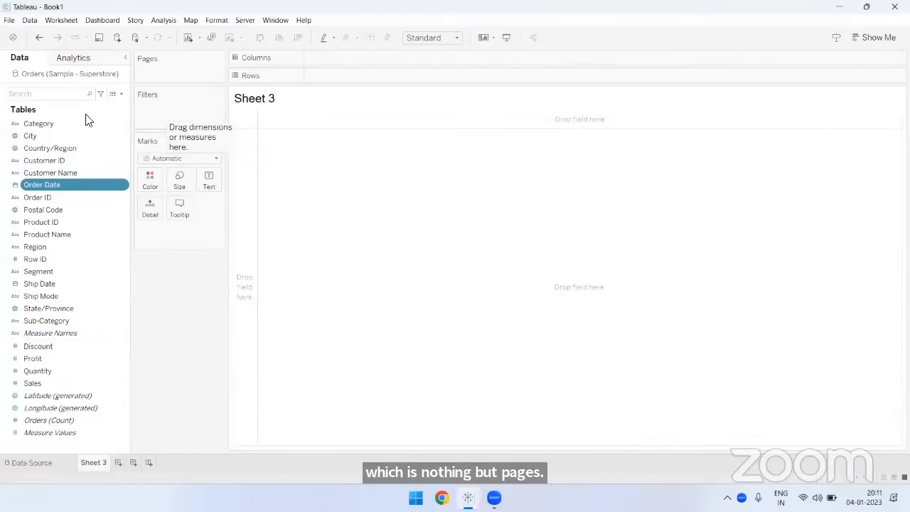
Step: Build a bar chart on the blank worksheet with Sub-Category on Rows and Sales on Columns
click(66, 124)
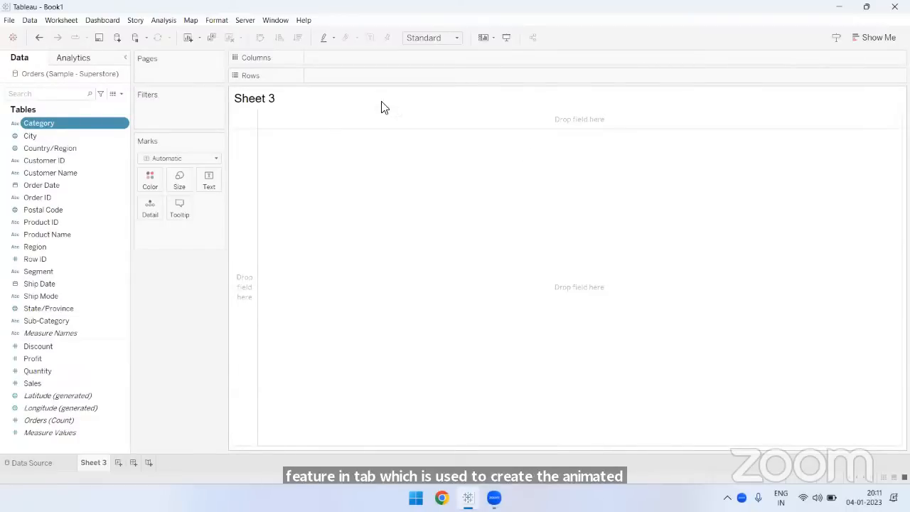
click(42, 322)
drag(43, 325, 323, 77)
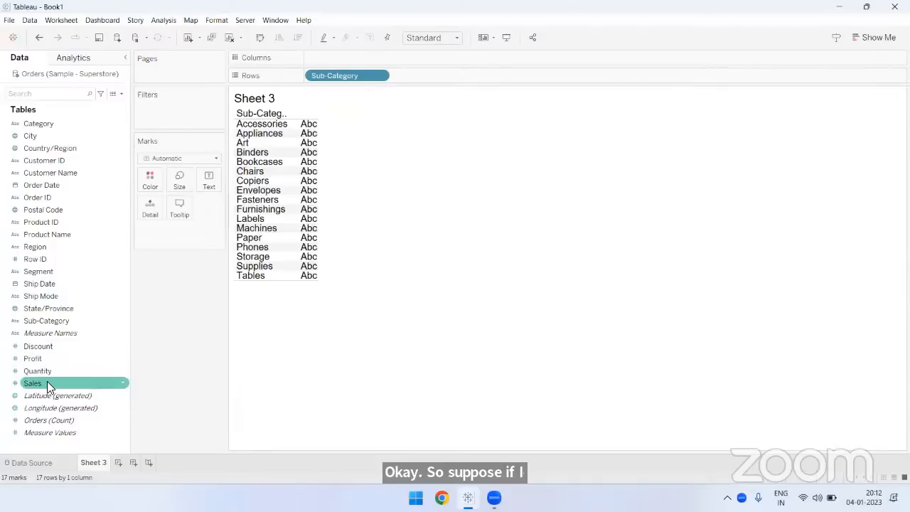
drag(47, 381, 331, 57)
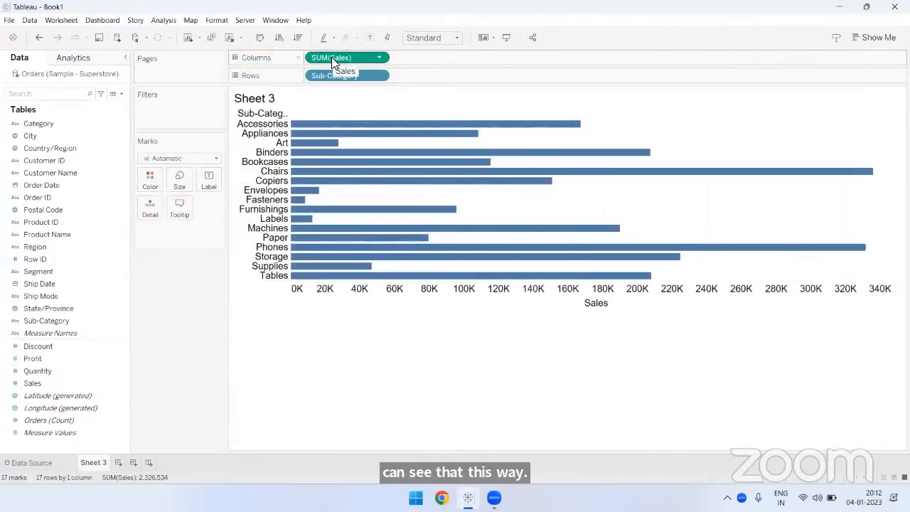
Step: Sort the sub-category bars by sales in descending order, show their mark labels and fit the chart to Entire View
click(297, 37)
click(369, 38)
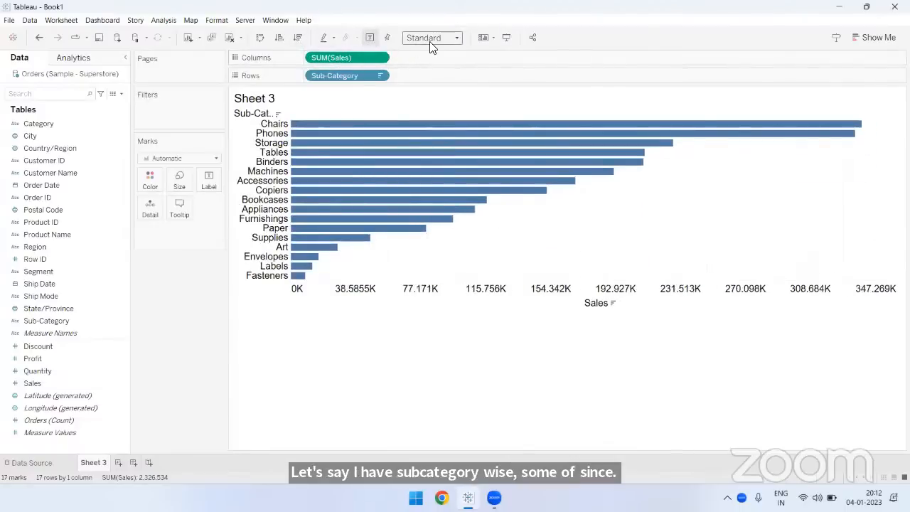
click(431, 38)
click(435, 79)
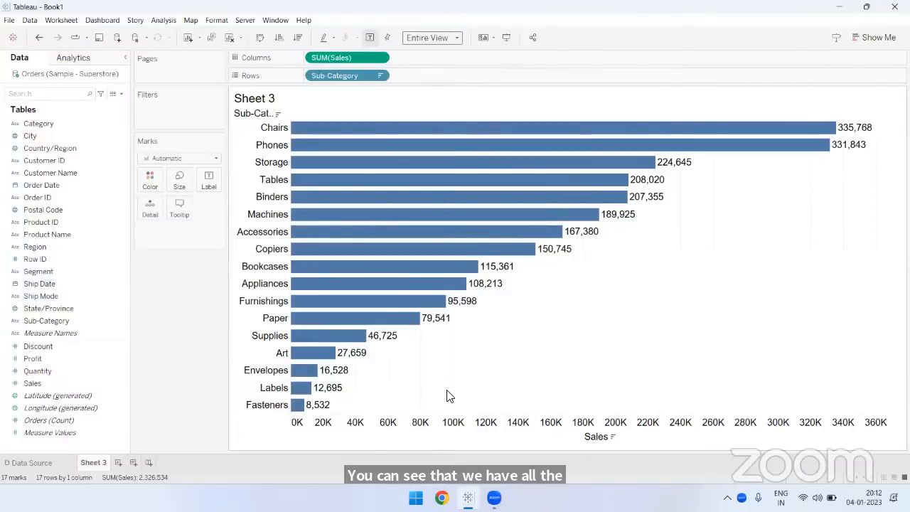
Step: Hide the Sales axis header and the Sub-Category field label for rows
right_click(441, 433)
click(466, 412)
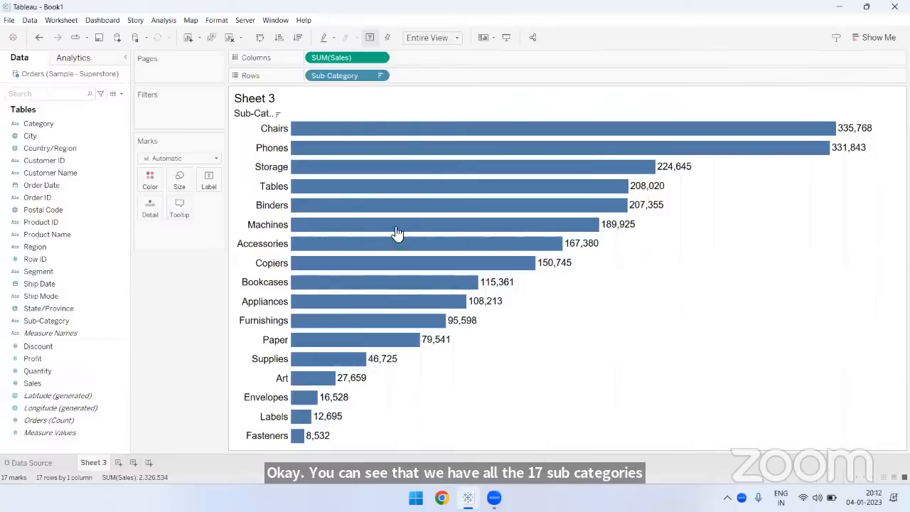
right_click(250, 115)
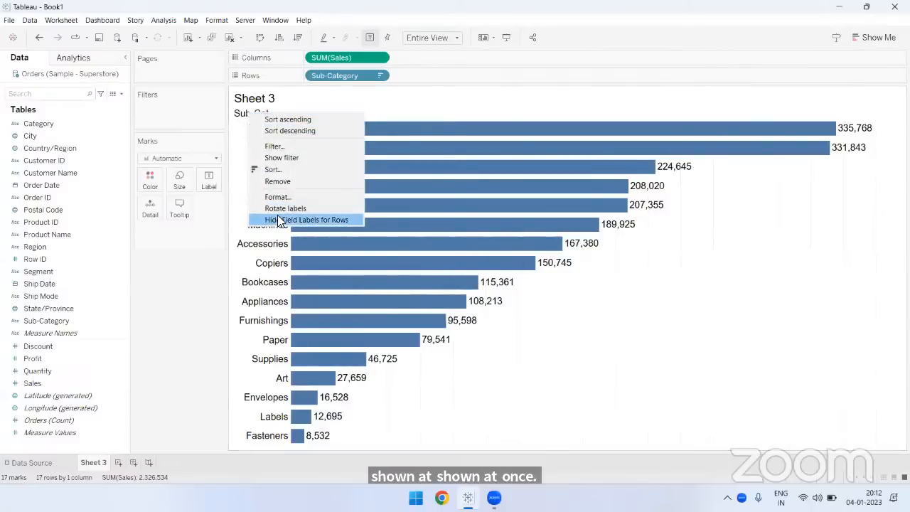
click(284, 219)
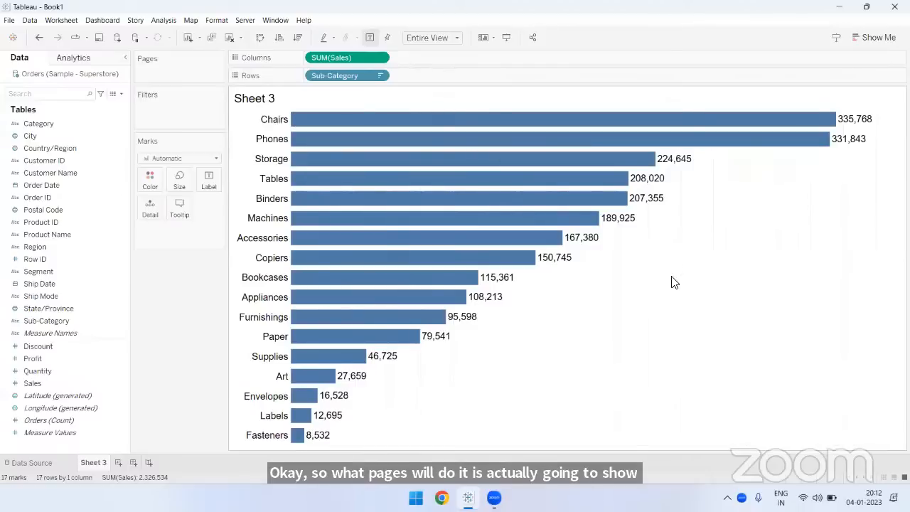
Step: Add Sub-Category to Pages so the chart shows one sub-category at a time
click(67, 319)
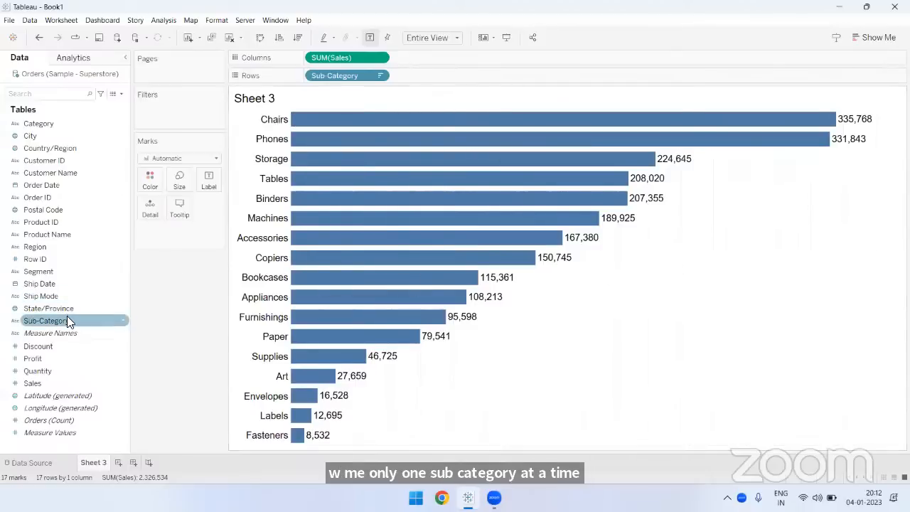
drag(128, 141, 174, 68)
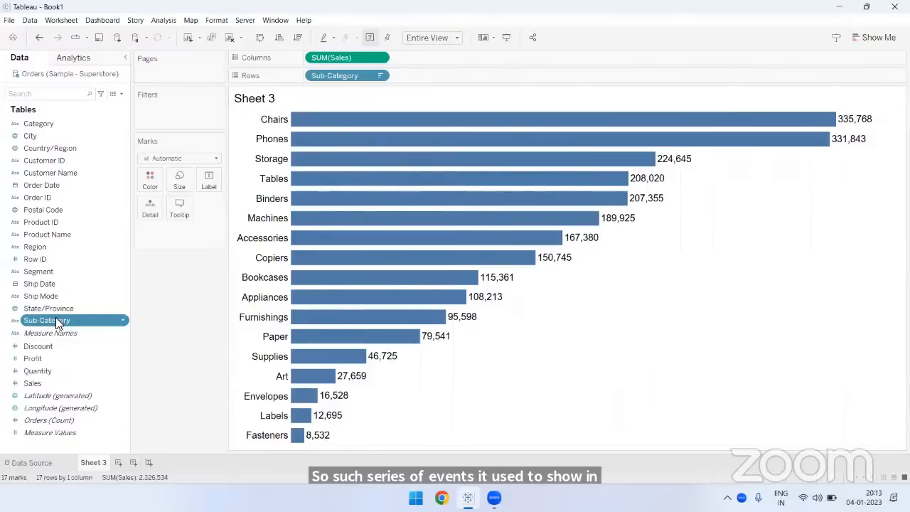
drag(56, 316, 172, 69)
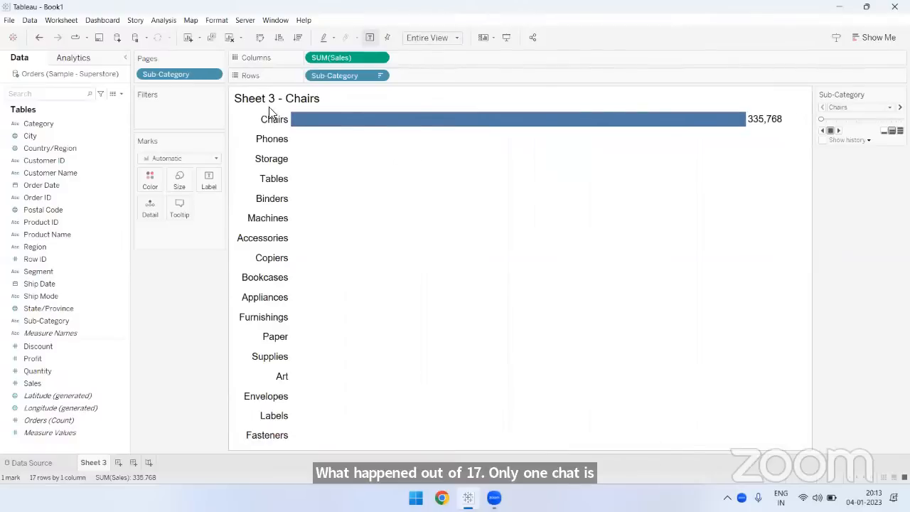
Step: Turn off the workbook's default animations and close the animation settings
click(213, 22)
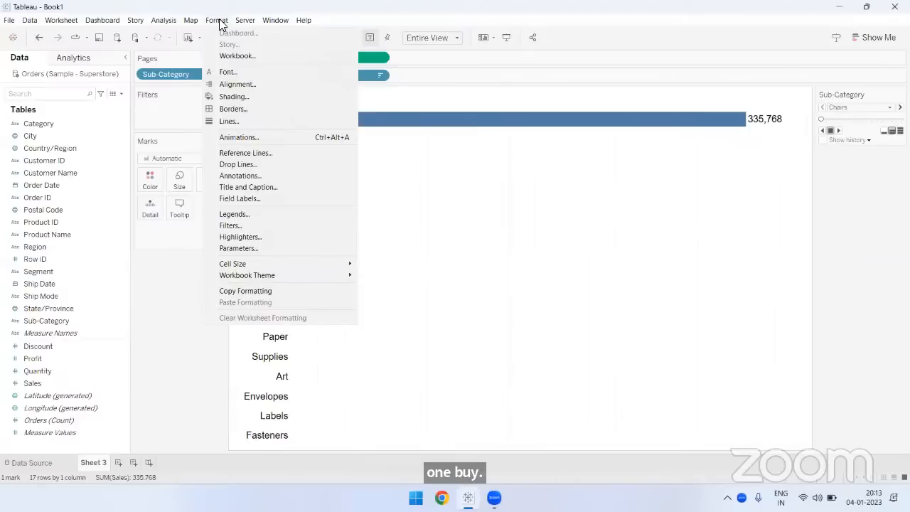
click(236, 137)
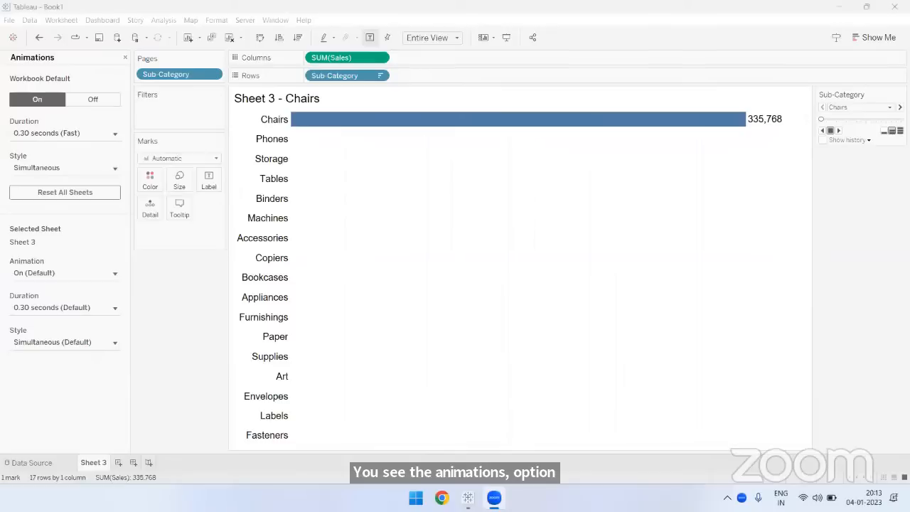
click(94, 101)
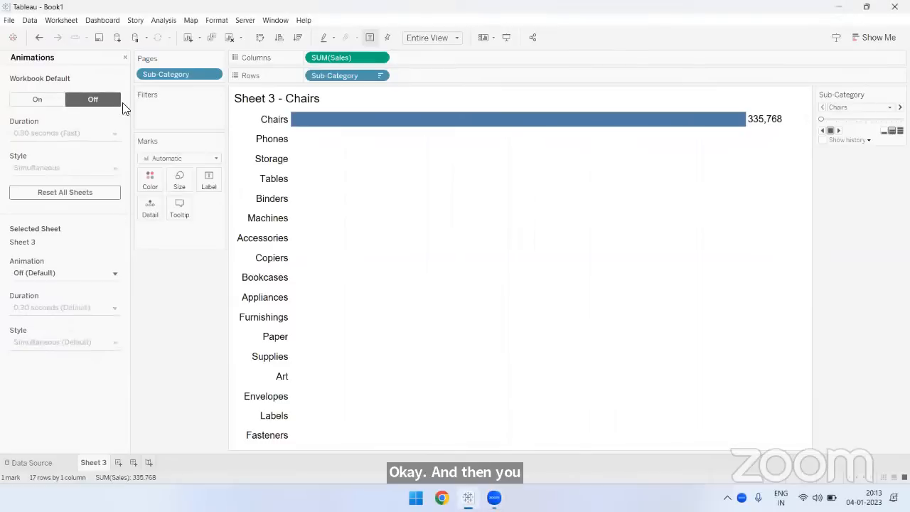
click(125, 57)
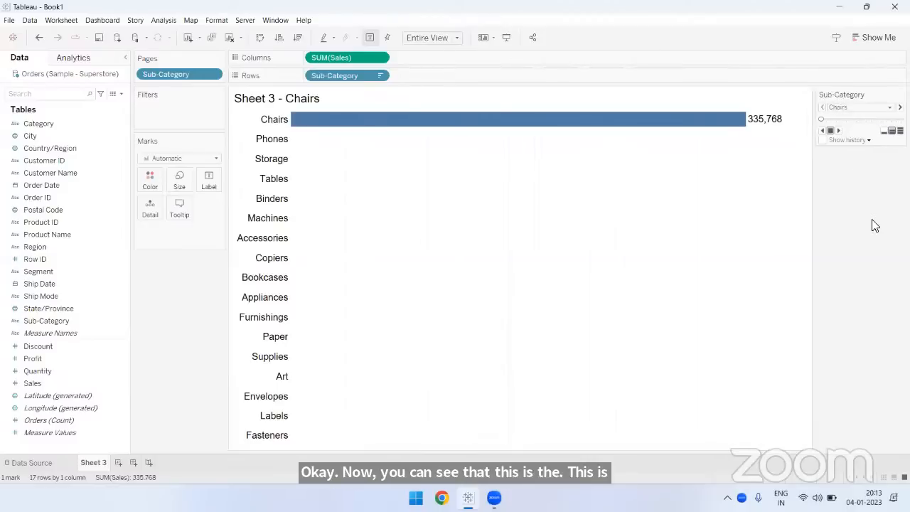
Step: Play the Sub-Category pages forward and backward to view the bars one by one at different speeds
click(838, 130)
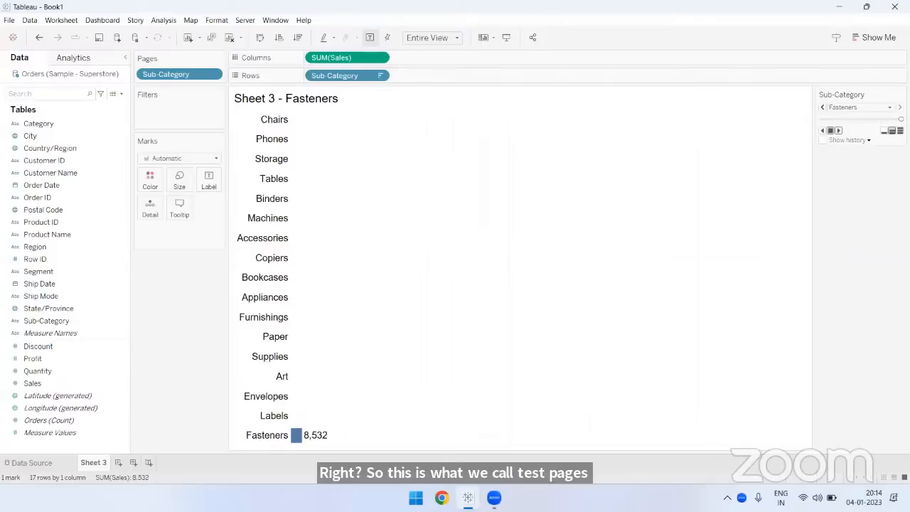
click(822, 132)
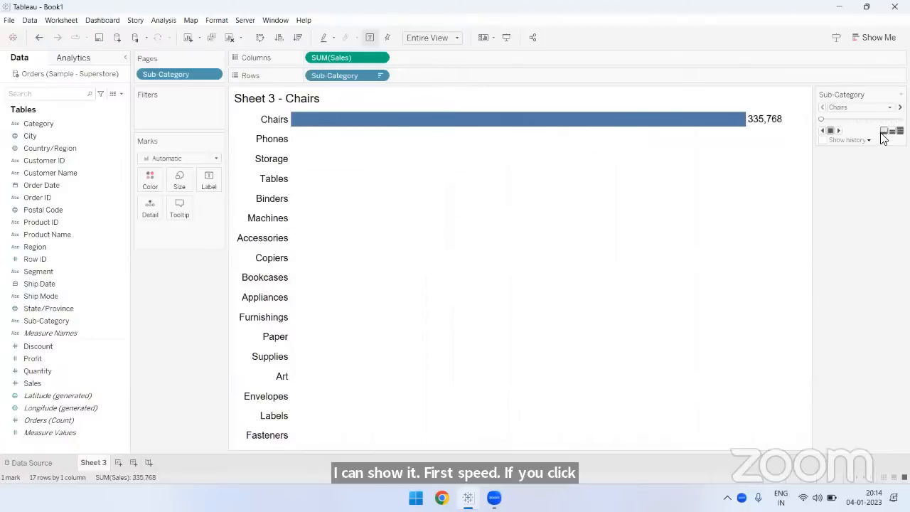
click(837, 131)
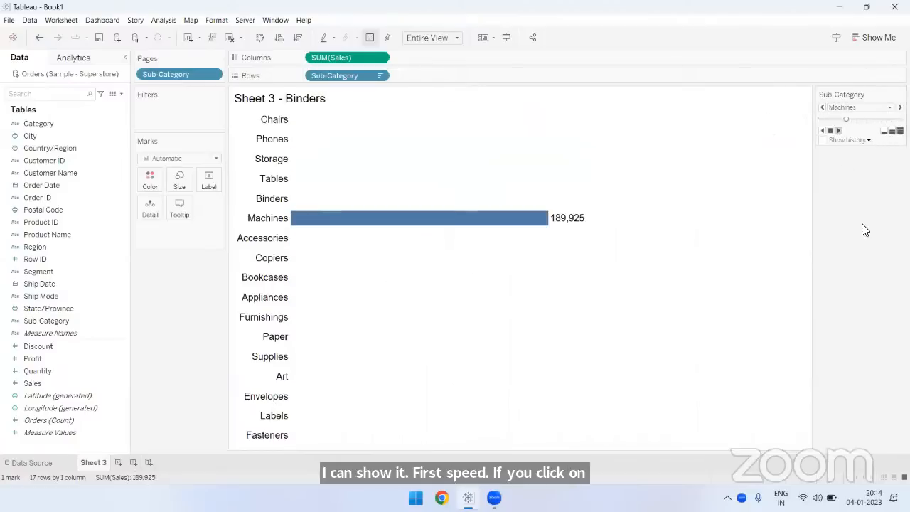
click(822, 131)
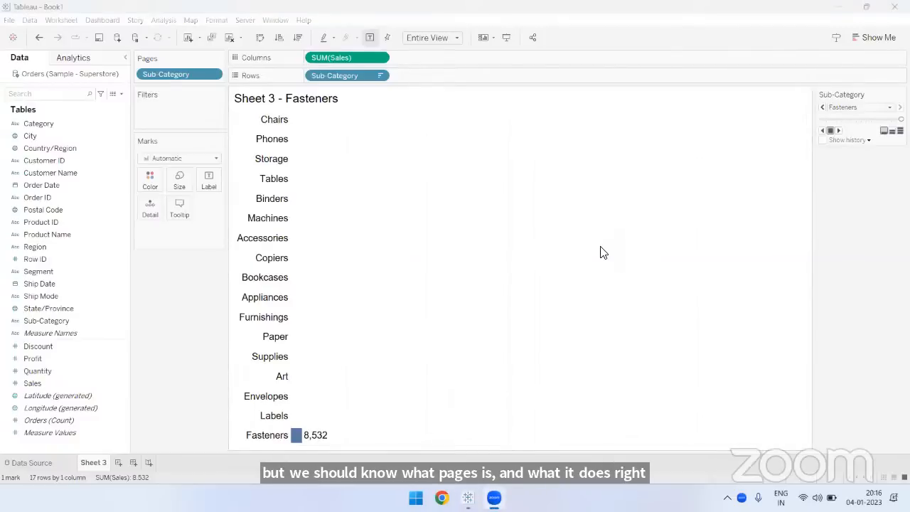
Step: Enable Loop Playback for the Sub-Category page control
click(900, 94)
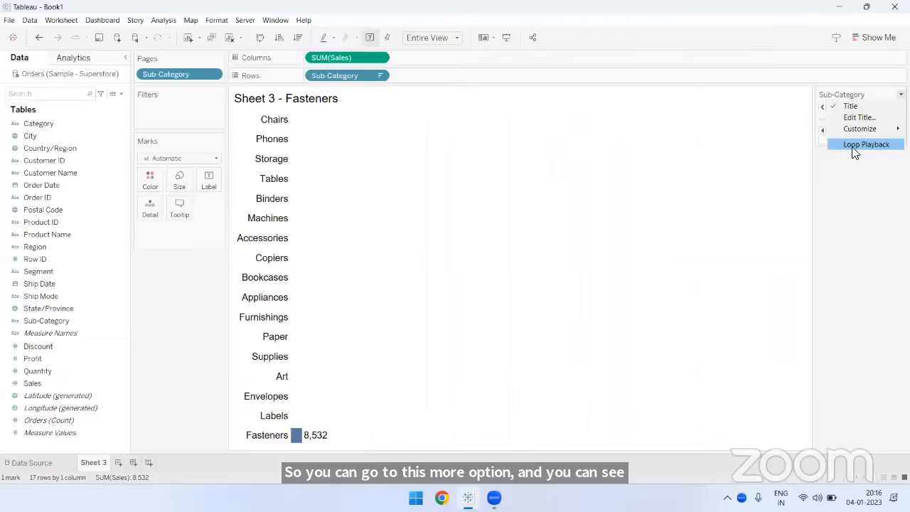
click(881, 144)
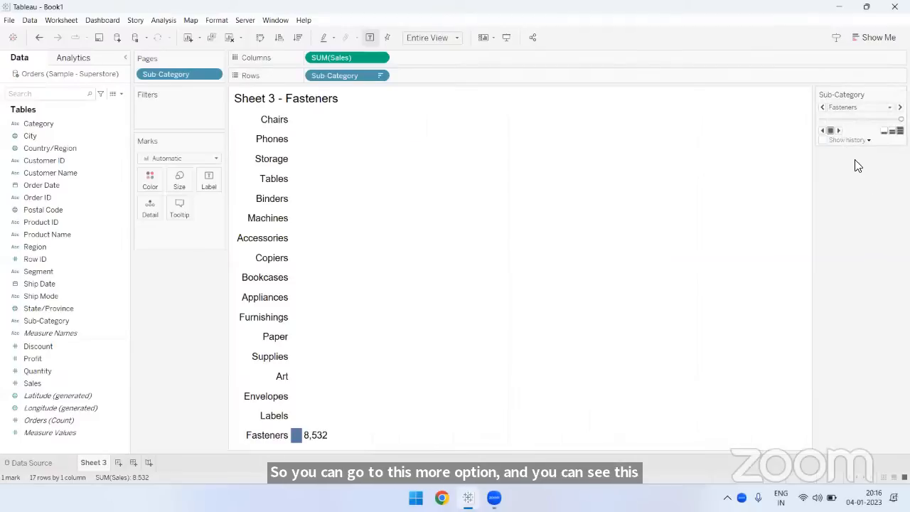
Step: Play the Sub-Category pages forward, backward and forward again, stopping the playback between runs
click(838, 130)
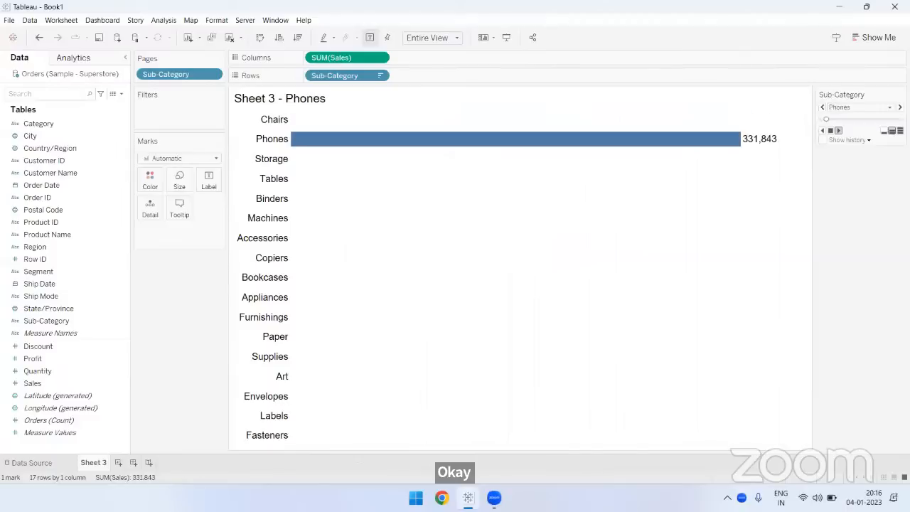
click(830, 131)
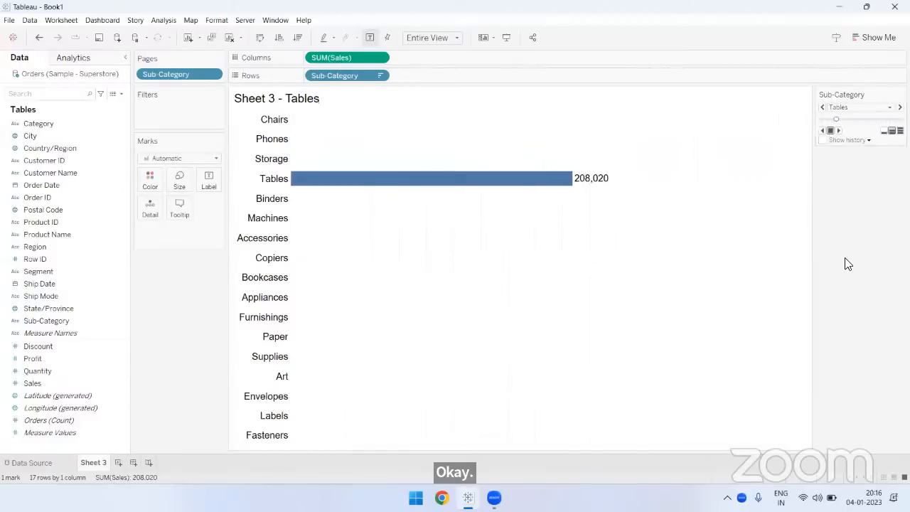
click(822, 130)
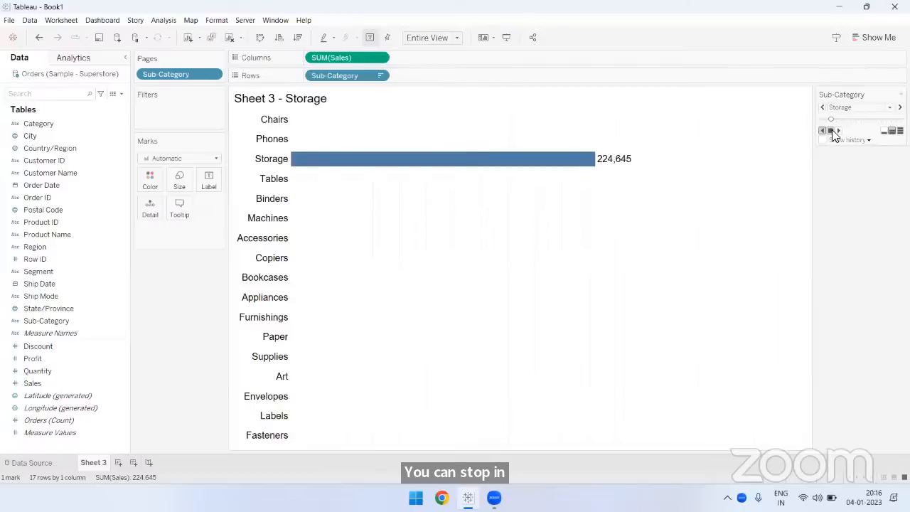
click(830, 131)
click(838, 131)
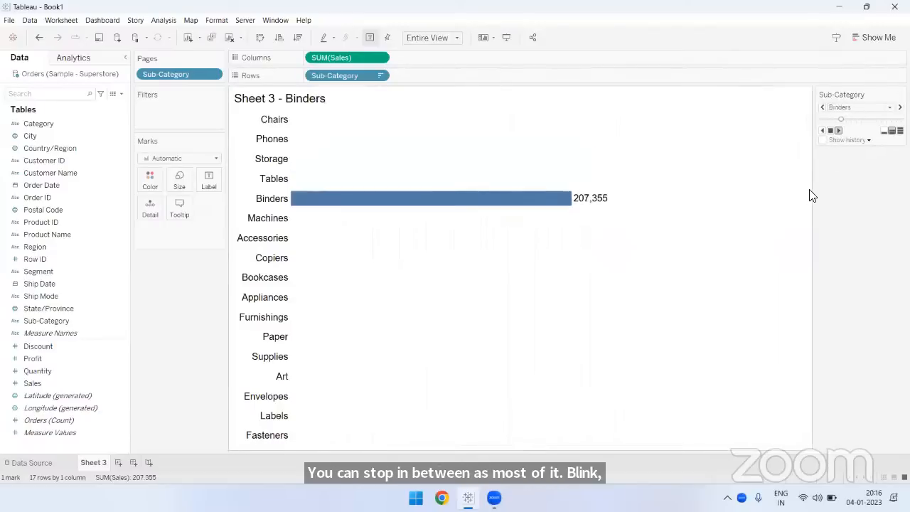
click(829, 130)
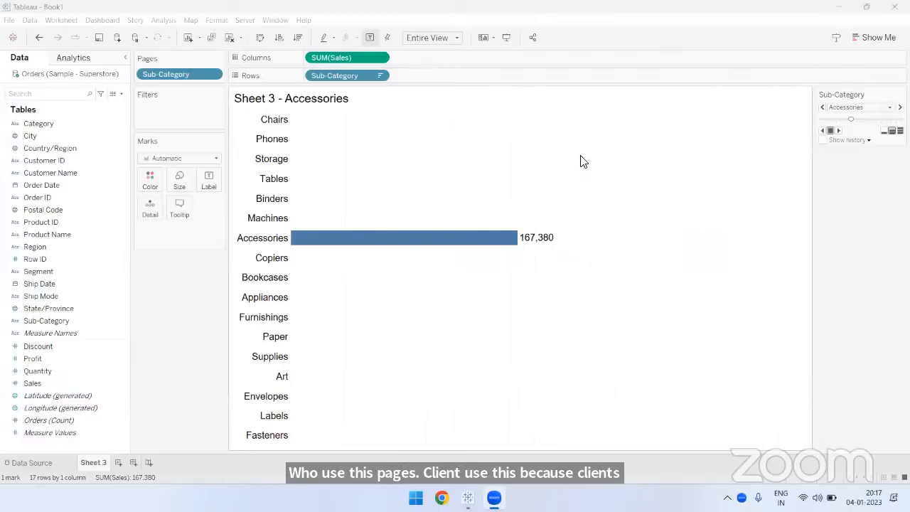
Step: Step forward through the remaining Sub-Category pages from Accessories to watch each sub-category's sales bar
mouse_move(441, 235)
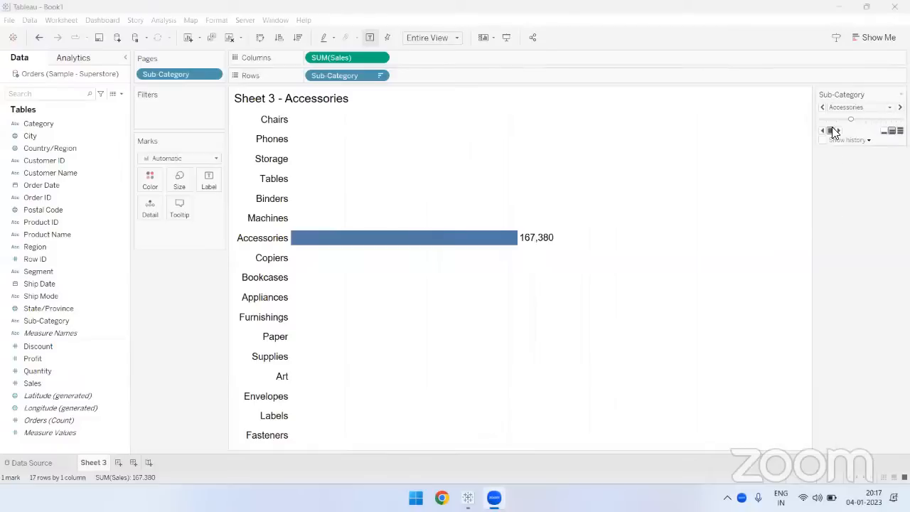
click(865, 240)
key(ctrl+period)
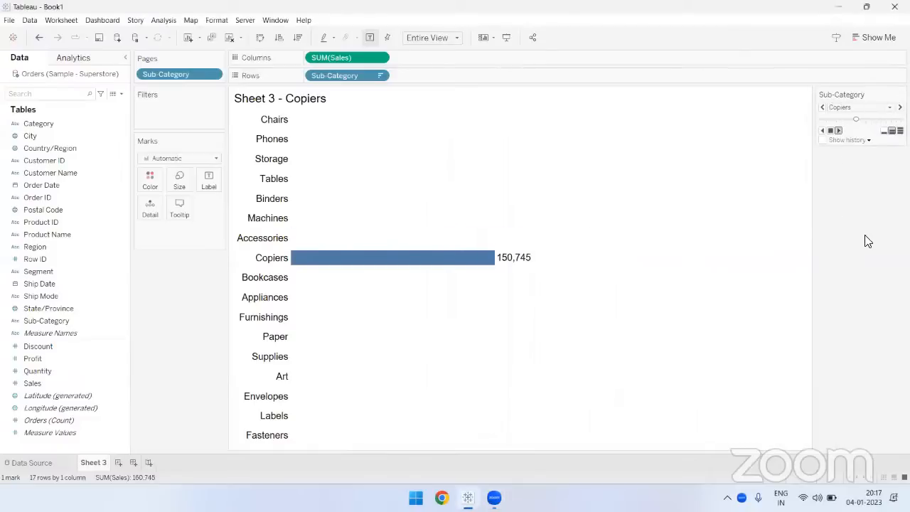
key(ctrl+period)
key(ctrl+period)
key(ctrl+period)
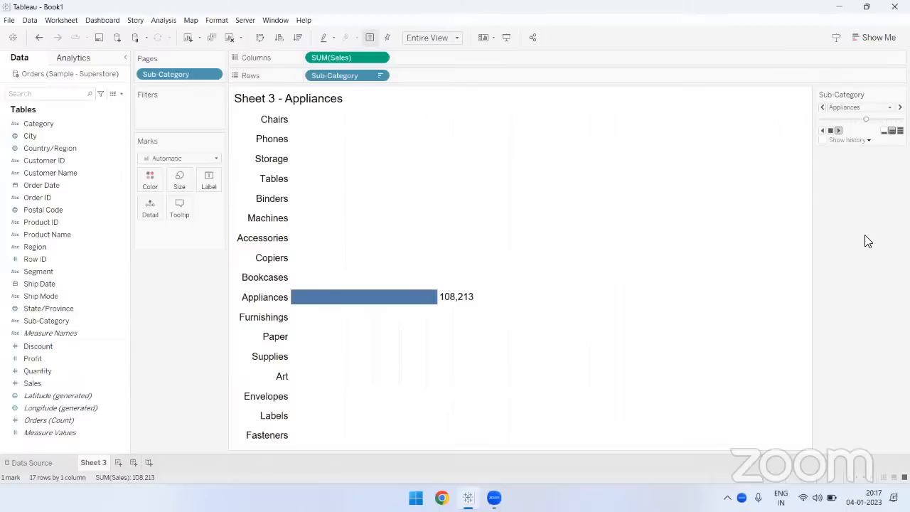
key(ctrl+period)
key(ctrl+period)
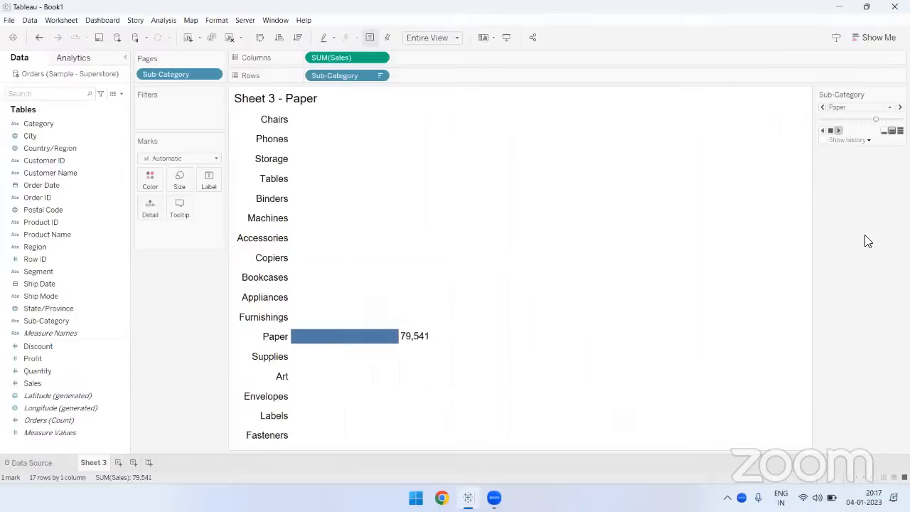
key(ctrl+period)
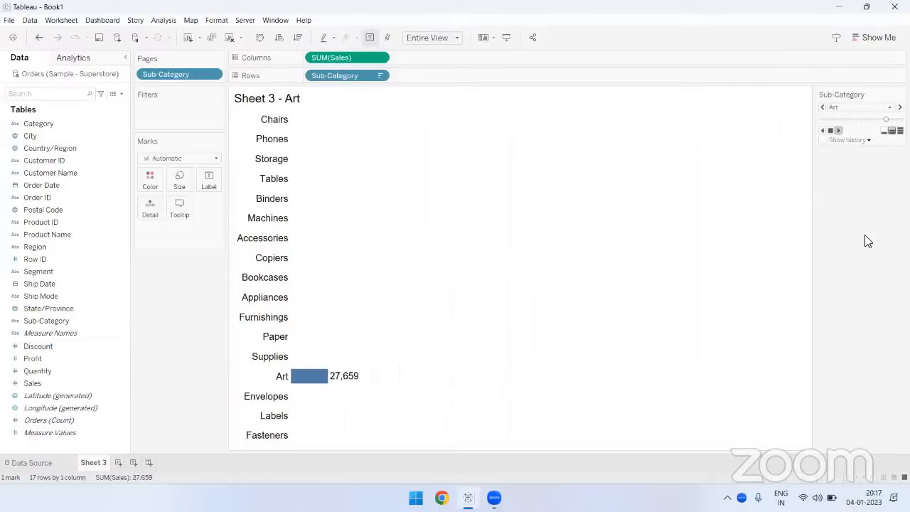
key(ctrl+period)
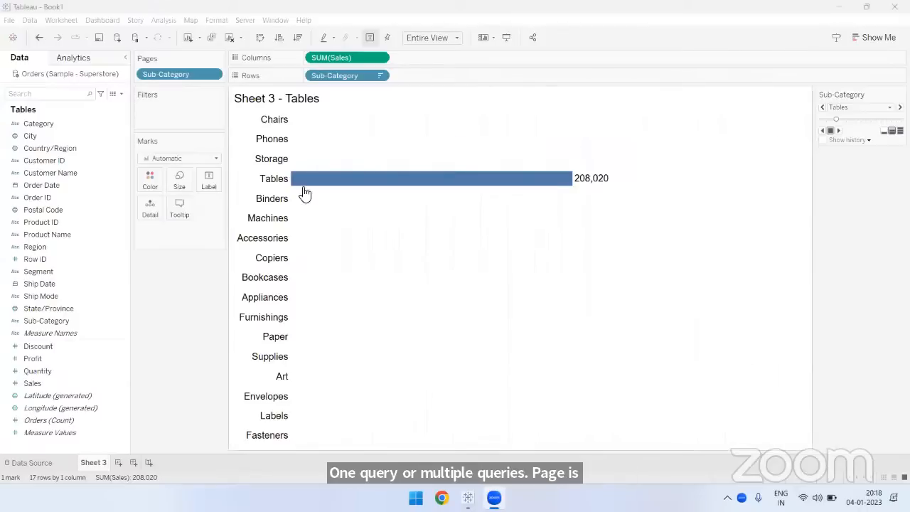
mouse_move(376, 224)
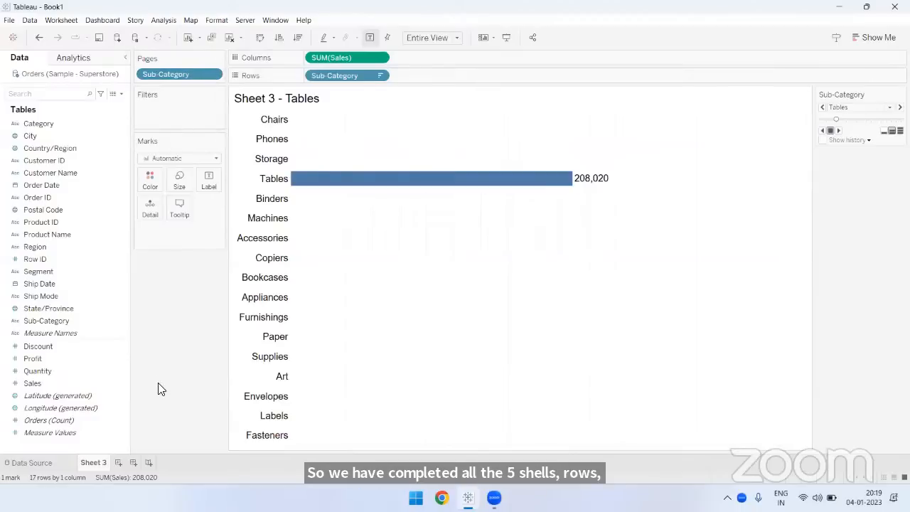
Step: Create a new blank worksheet
click(117, 461)
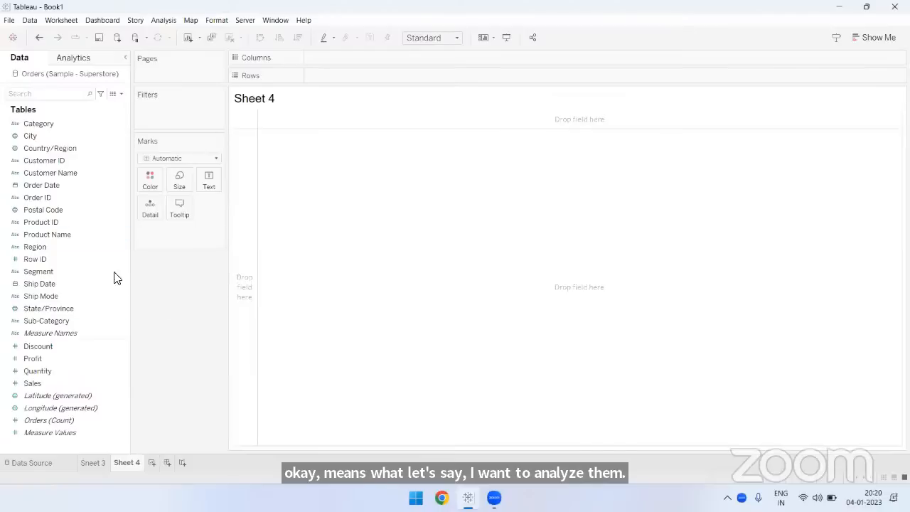
Step: Build a bar chart of Sales by Segment, fit it to Entire View, and clear the sheet
drag(102, 271, 372, 77)
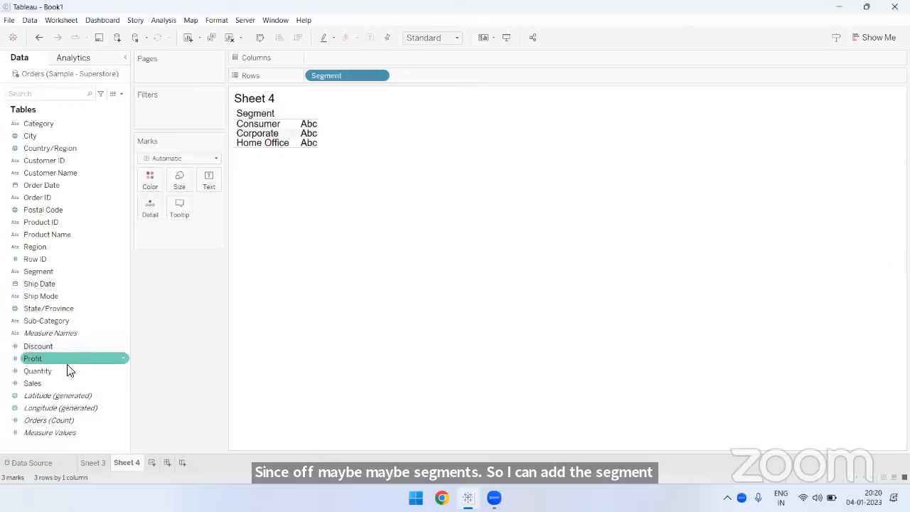
drag(52, 379, 332, 55)
click(432, 37)
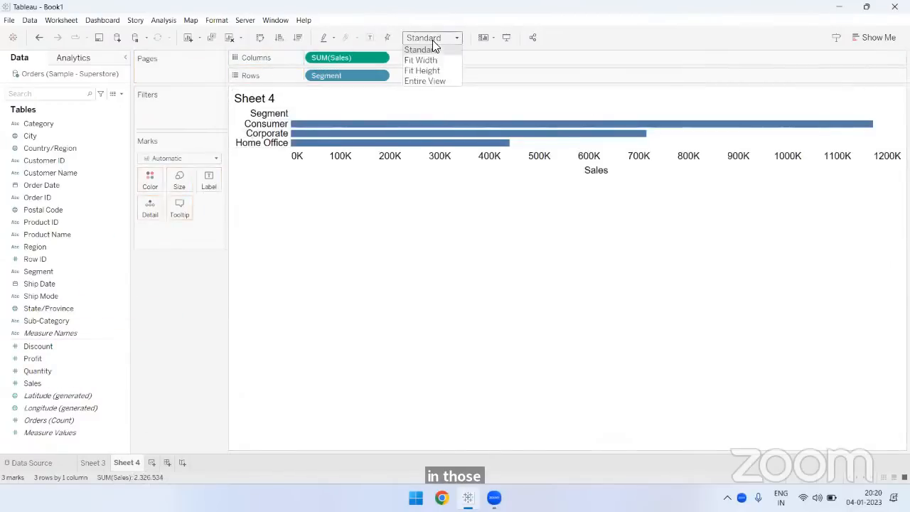
click(428, 82)
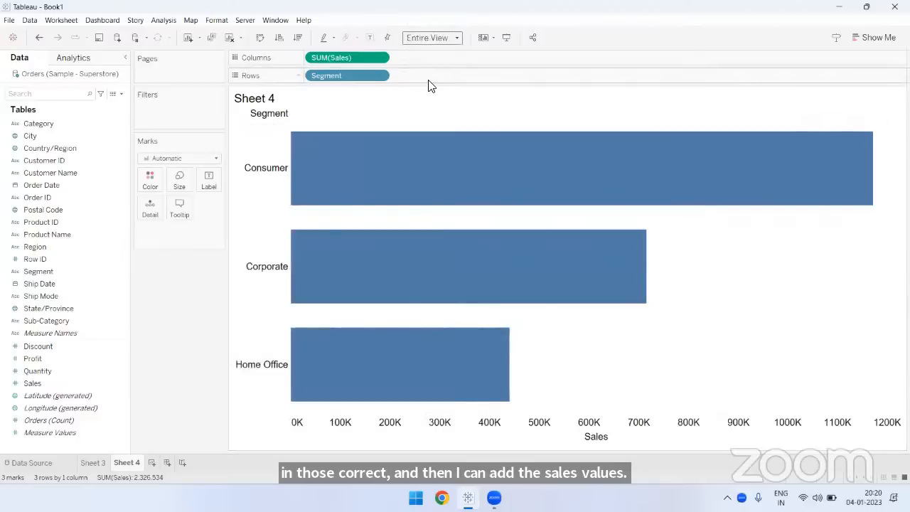
click(230, 38)
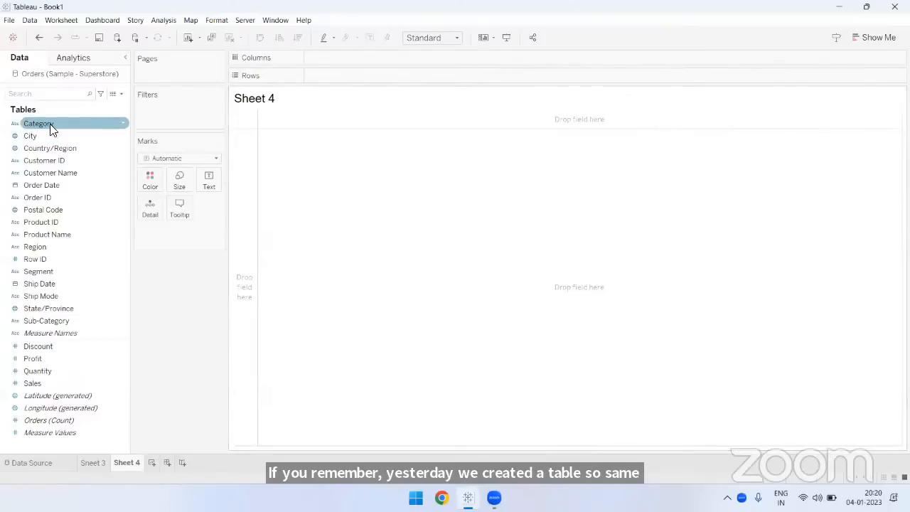
Step: Build a text table with Category and Sub-Category as rows and Sales and Profit as measures
drag(50, 124, 334, 75)
drag(71, 321, 434, 71)
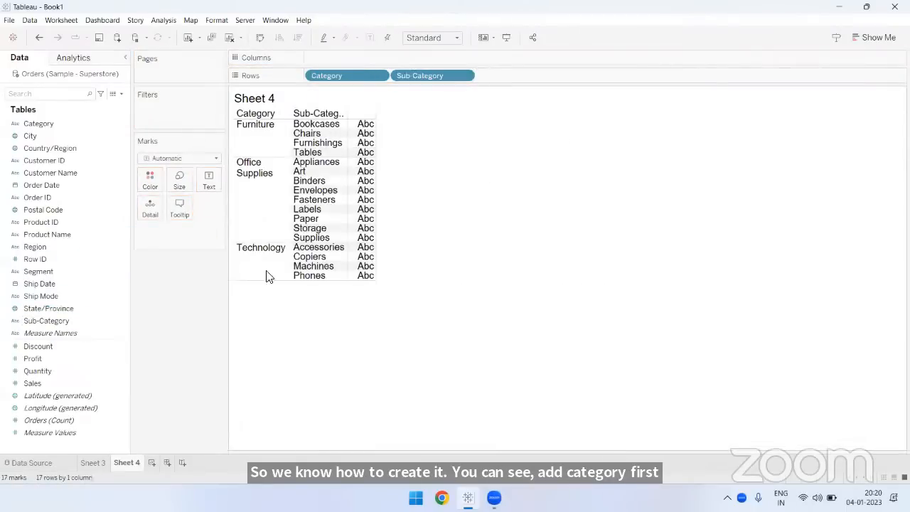
click(64, 388)
double_click(62, 388)
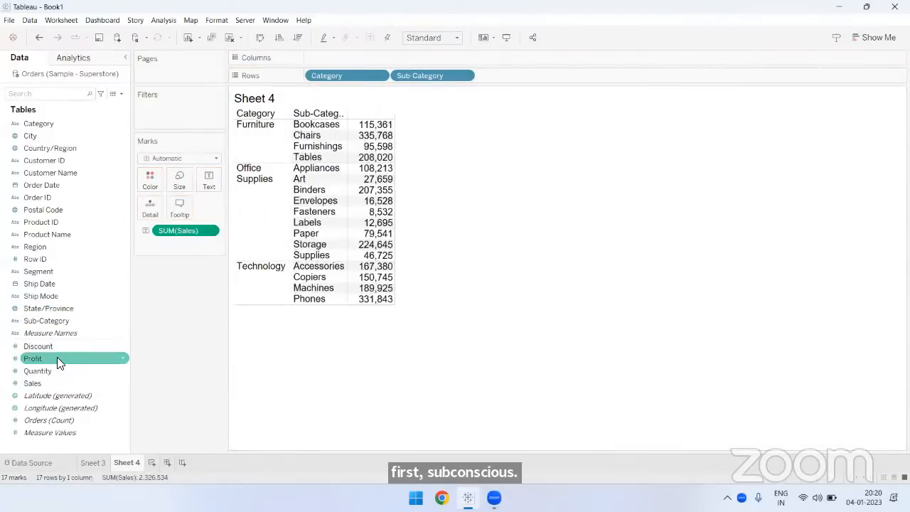
double_click(57, 358)
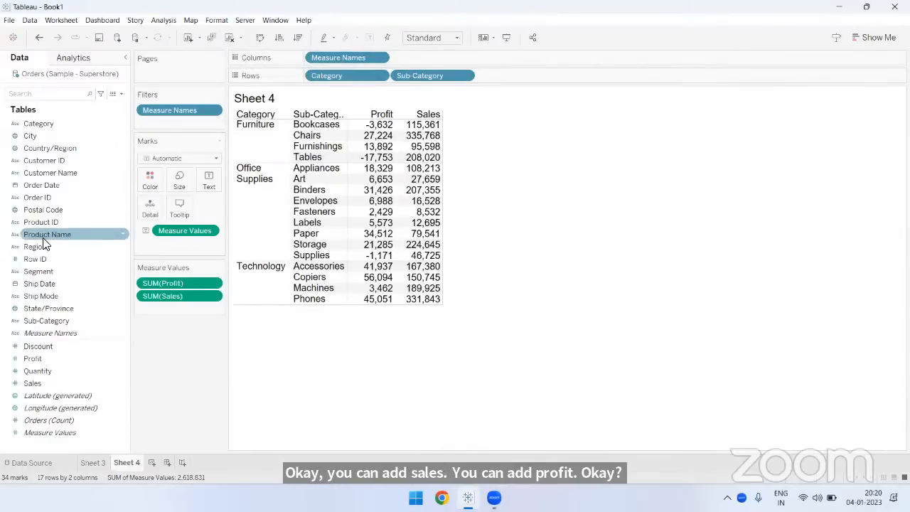
Step: Add Region to the columns ahead of Measure Names and hide the field labels for columns
drag(41, 243, 307, 56)
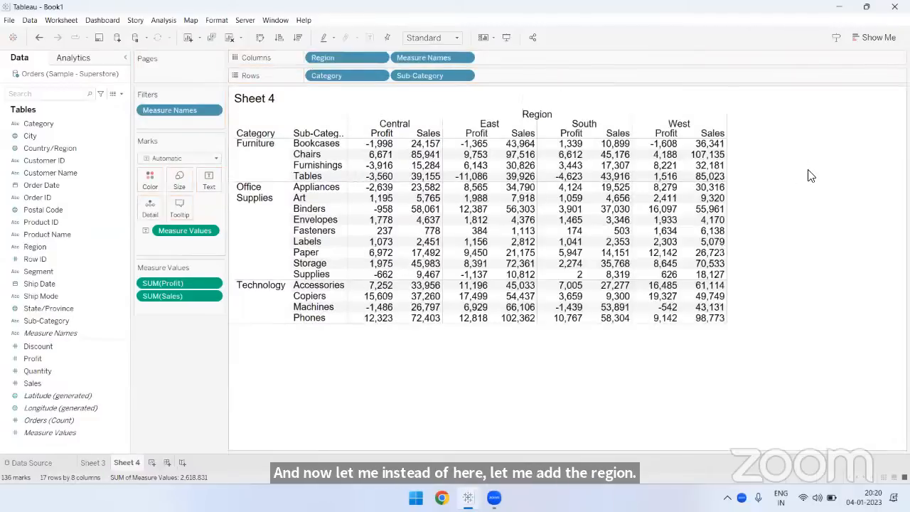
right_click(548, 116)
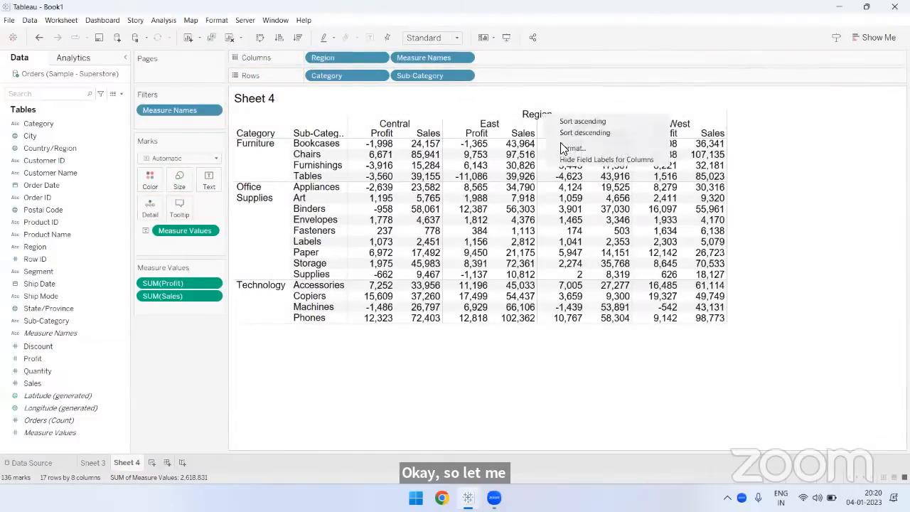
click(582, 159)
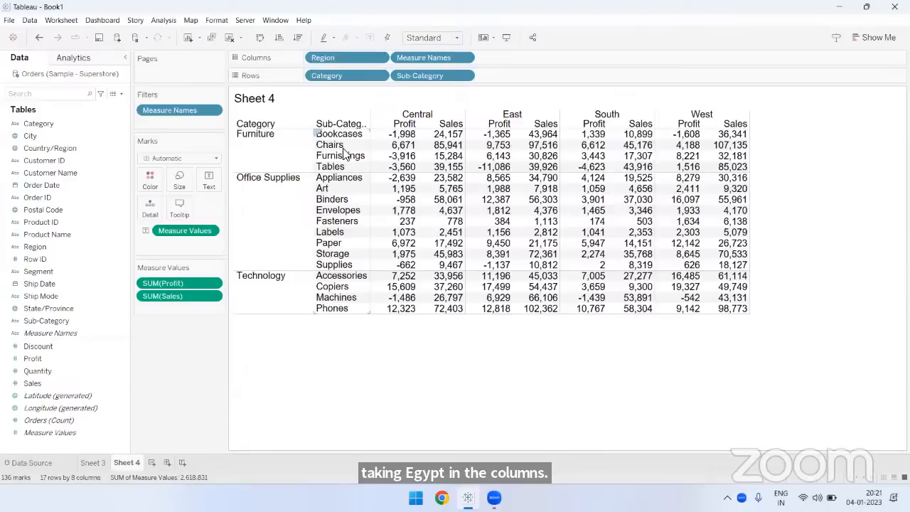
Step: Increase the table's row height and reorder the measures so Sales comes before Profit
drag(339, 140, 349, 148)
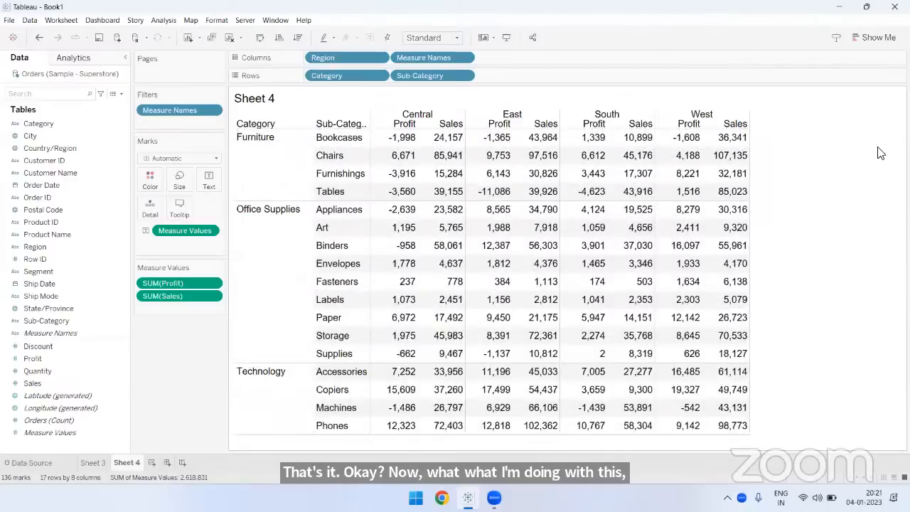
drag(164, 283, 169, 302)
Step: Center-align the Sales and Profit text values in the table
click(209, 181)
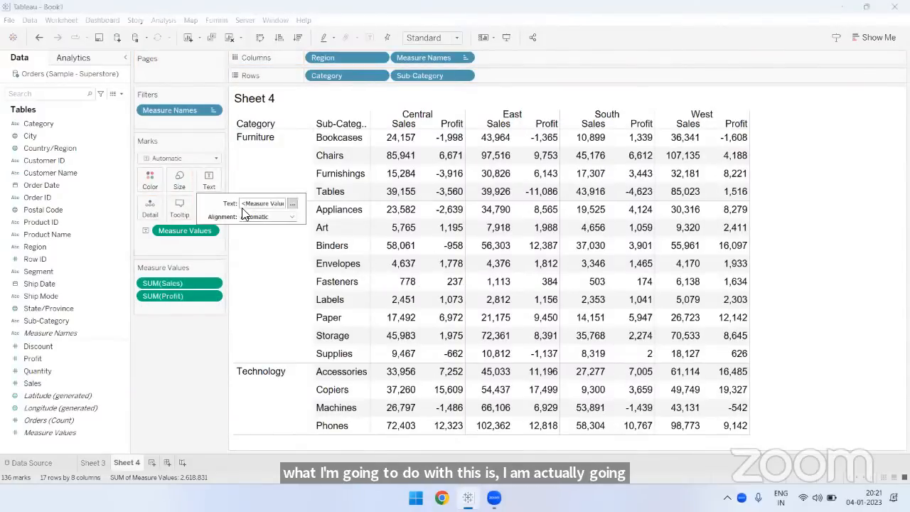
click(257, 216)
click(267, 258)
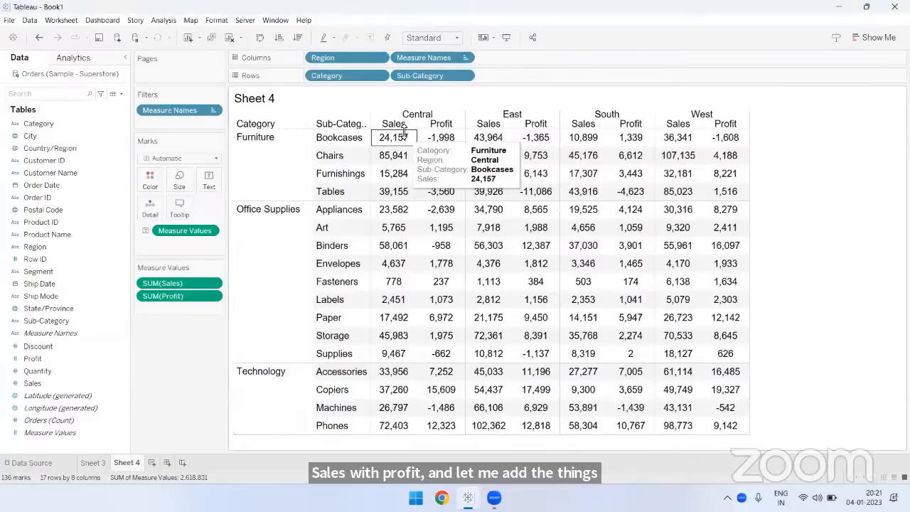
Step: Fit the table to Entire View and enlarge the measure header row and the Sub-Category column
click(431, 38)
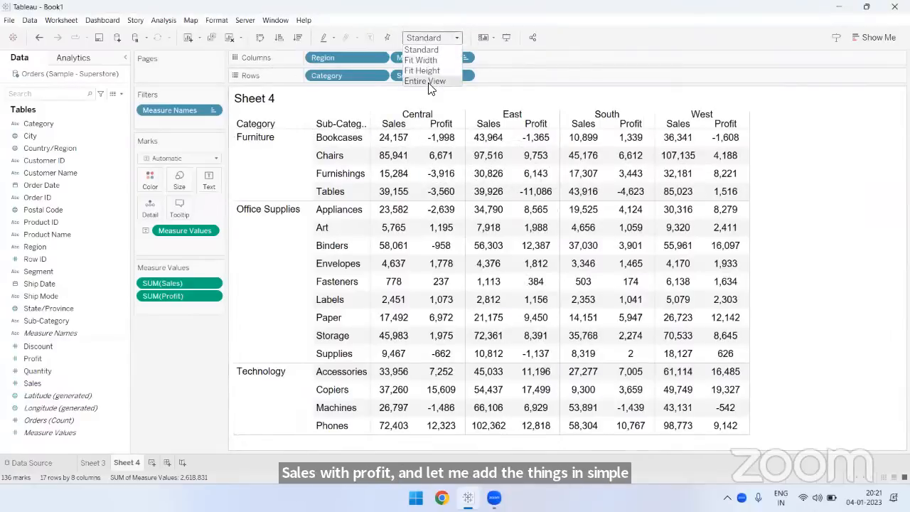
click(429, 86)
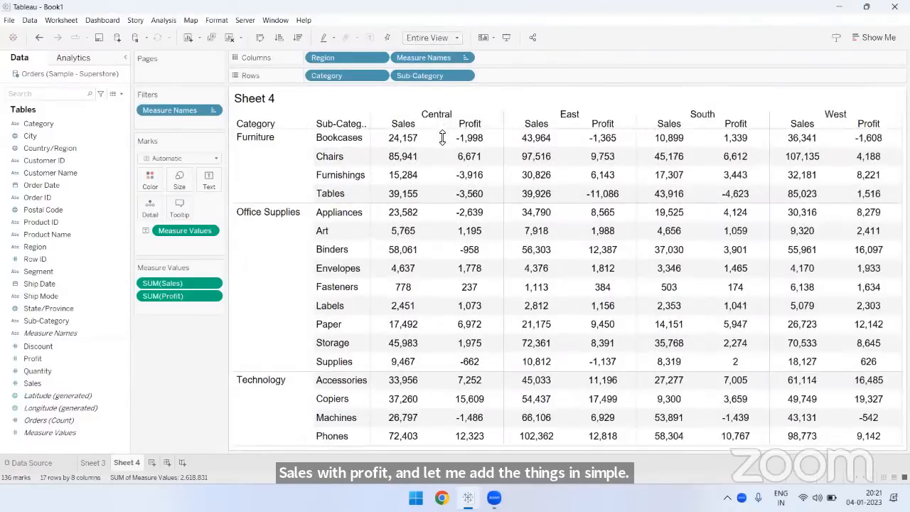
drag(442, 130, 441, 137)
click(368, 165)
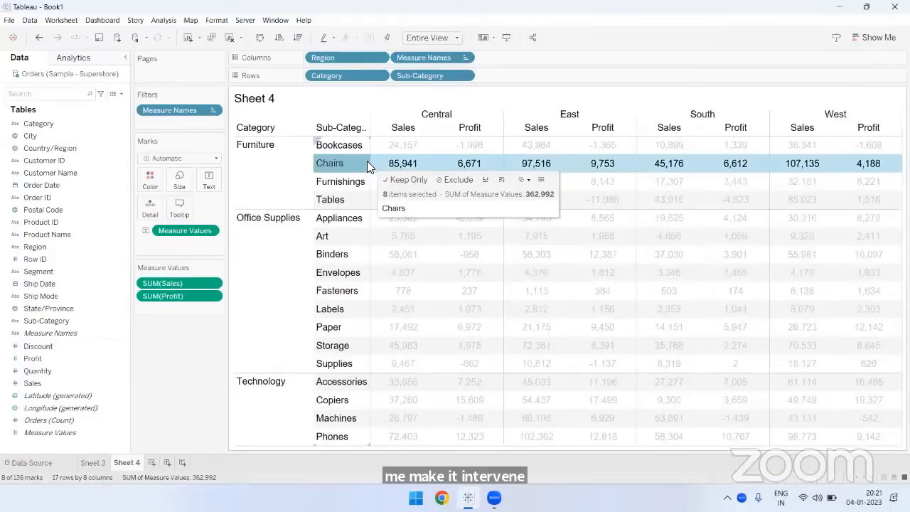
drag(369, 164, 391, 164)
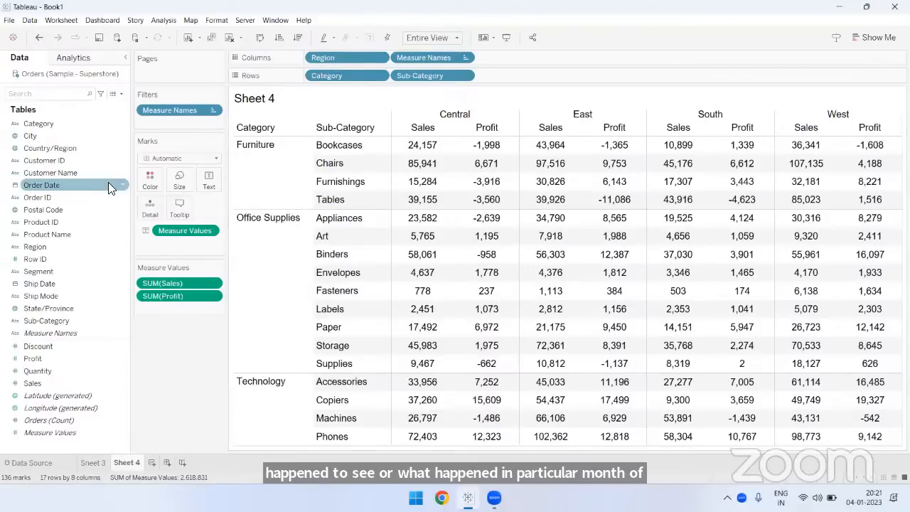
Step: Add an Order Date filter by Years to the table and keep only 2021
click(48, 192)
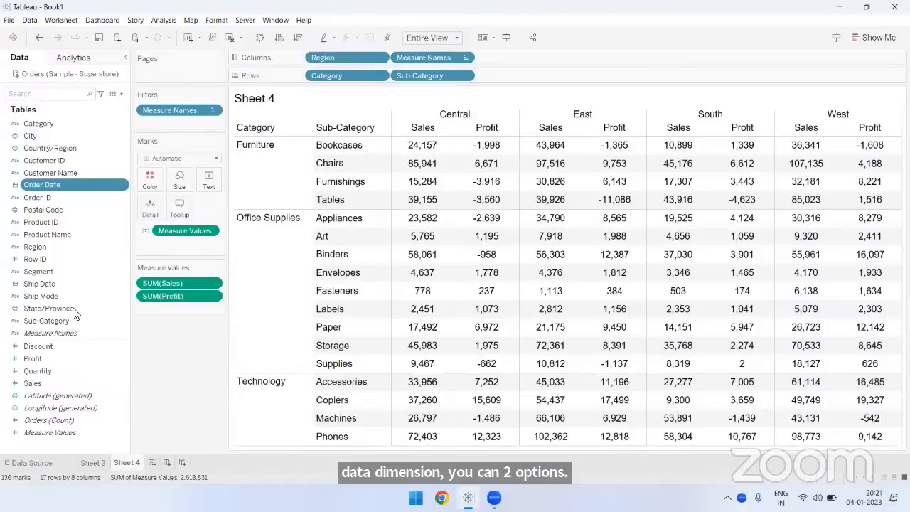
drag(27, 187, 170, 128)
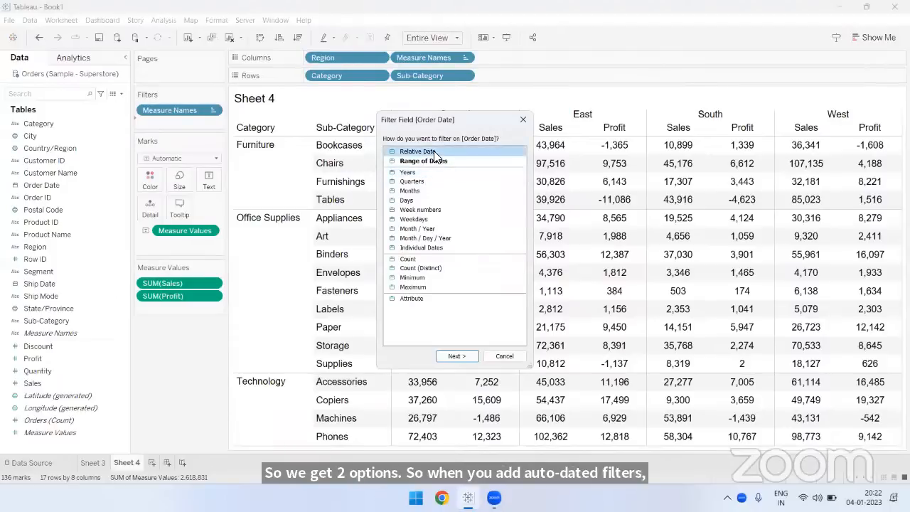
click(445, 166)
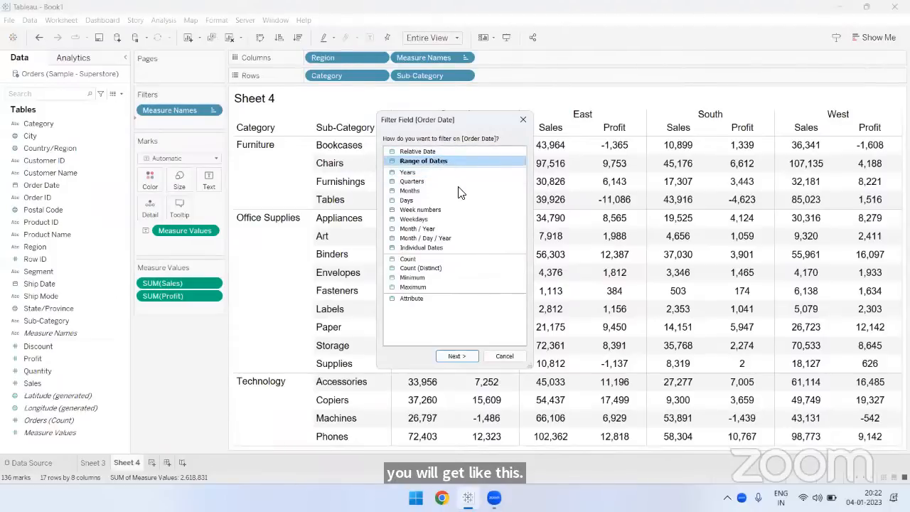
click(404, 173)
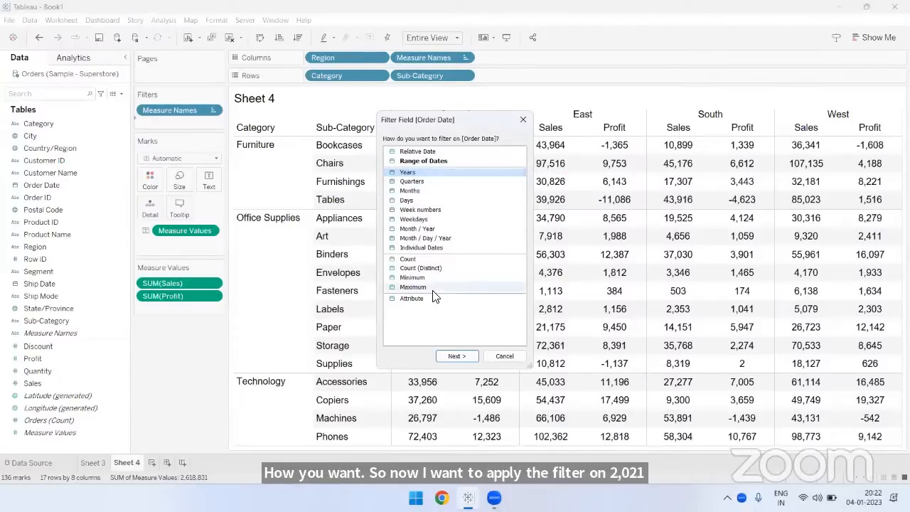
click(461, 355)
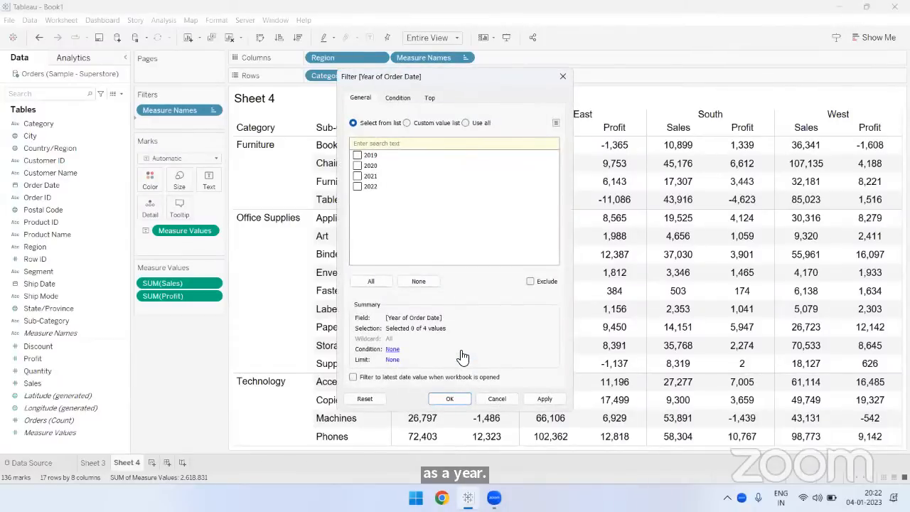
click(357, 176)
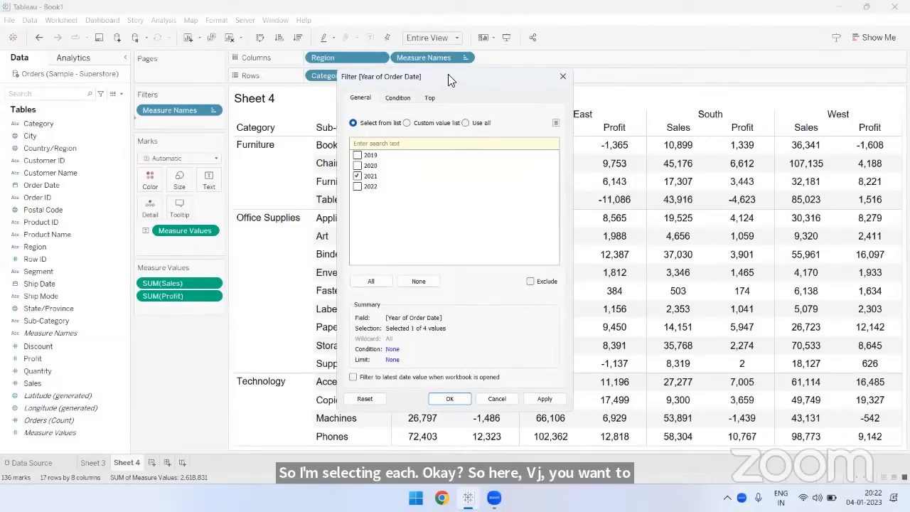
drag(447, 74, 405, 27)
click(418, 351)
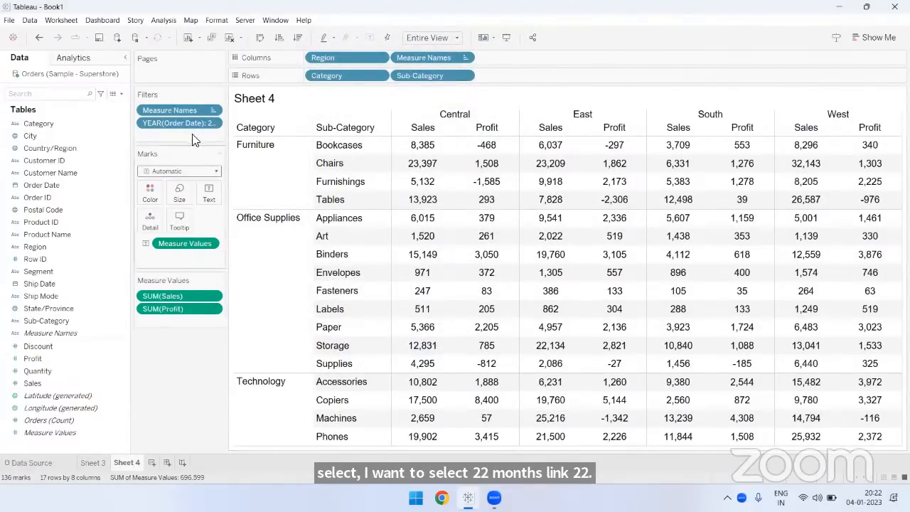
click(486, 145)
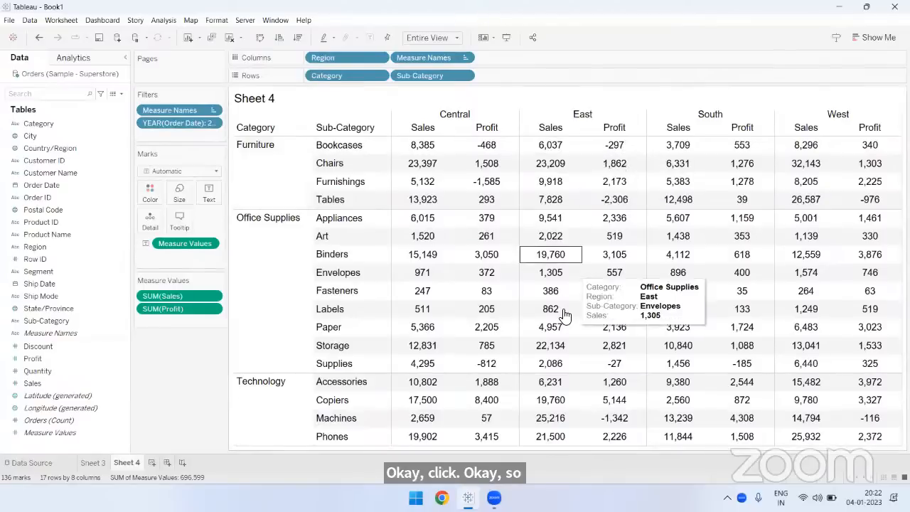
Step: Replace the sheet title's text with "Period:" followed by the inserted YEAR(Order Date) field
double_click(273, 98)
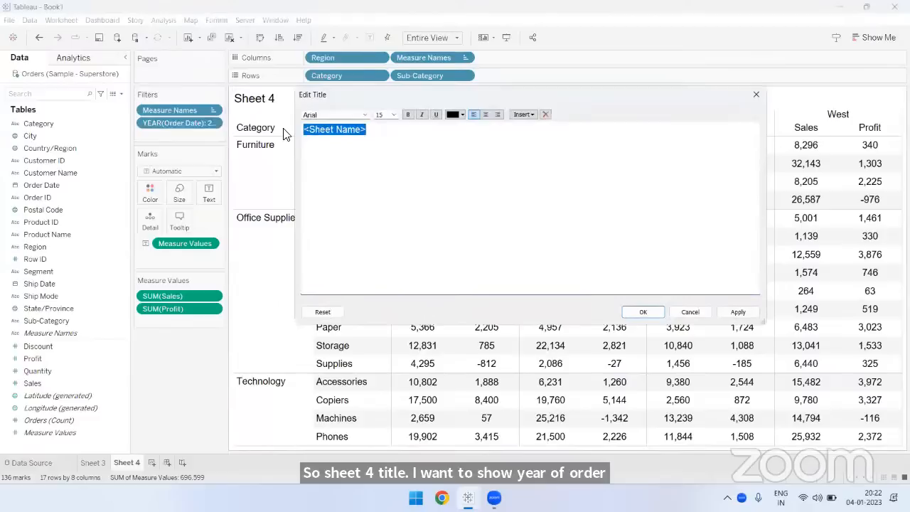
key(BackSpace)
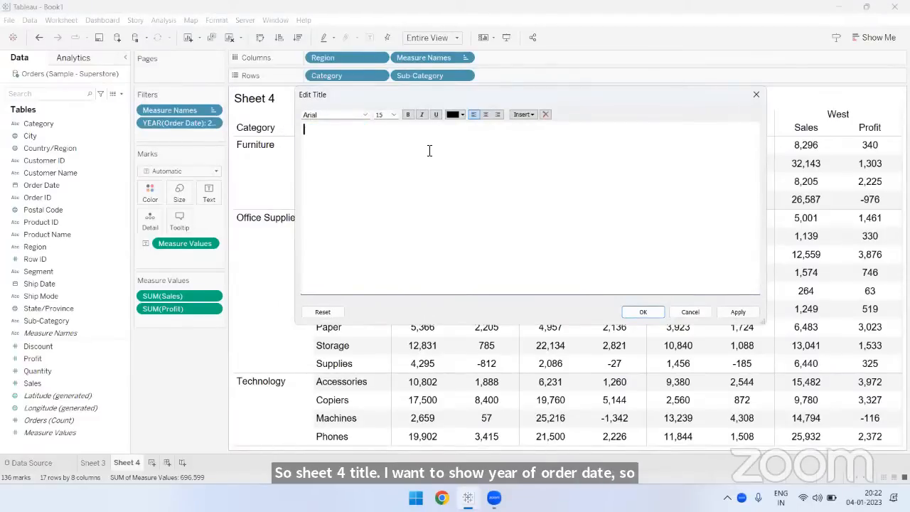
text(Period:)
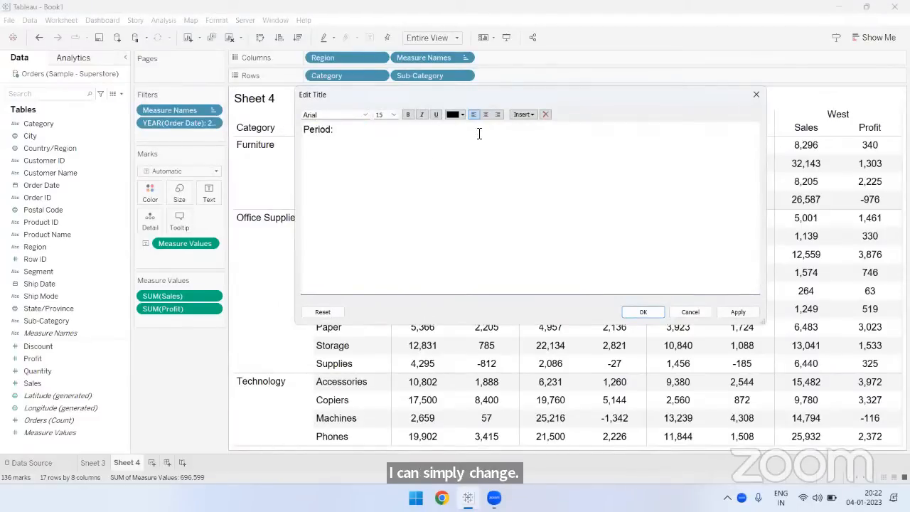
click(522, 114)
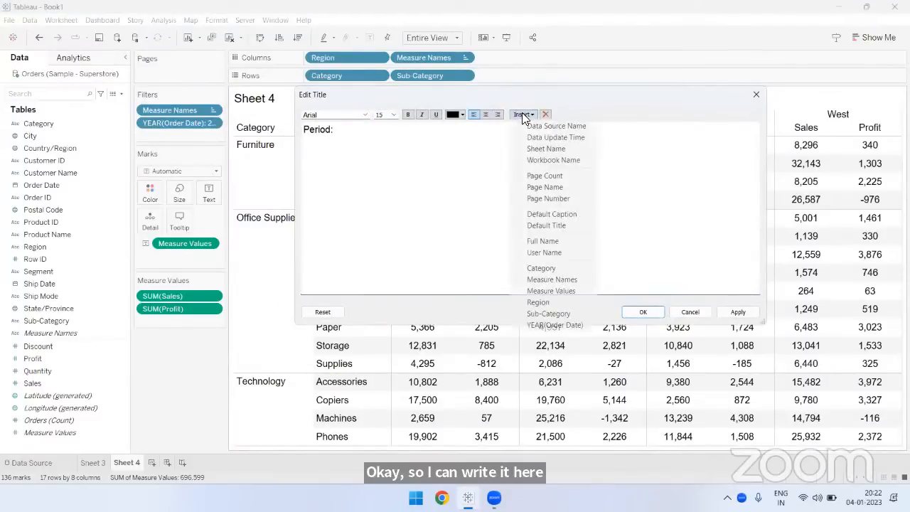
click(554, 324)
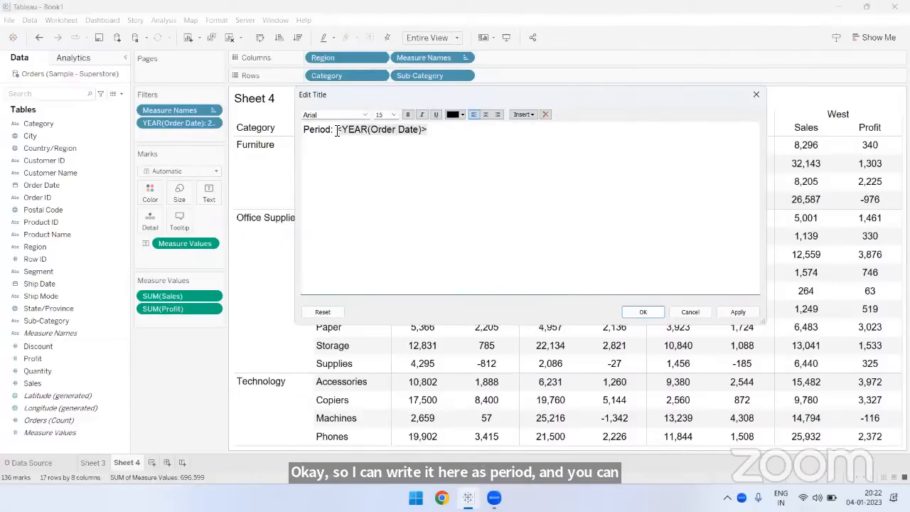
Step: Color the title's "Period:" text gray and its YEAR(Order Date) field dark blue
drag(334, 130, 295, 128)
click(455, 117)
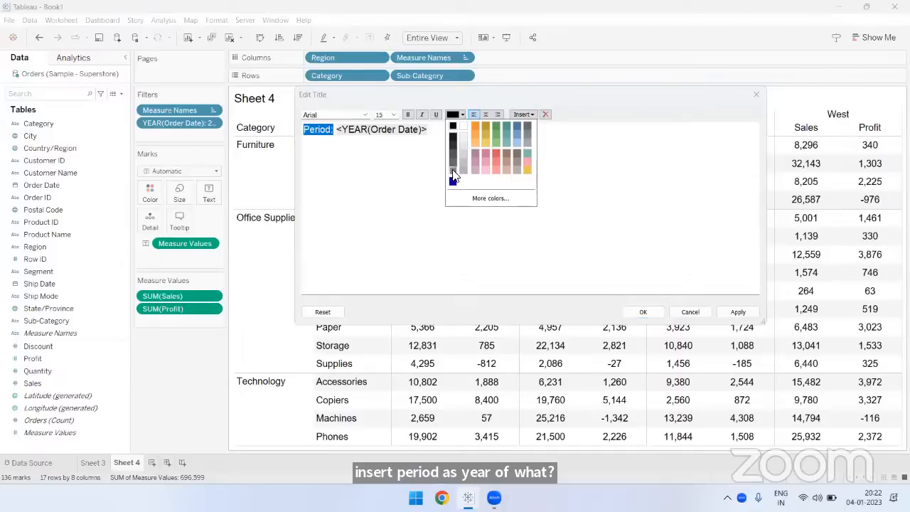
click(454, 174)
click(406, 158)
key(shift+Left)
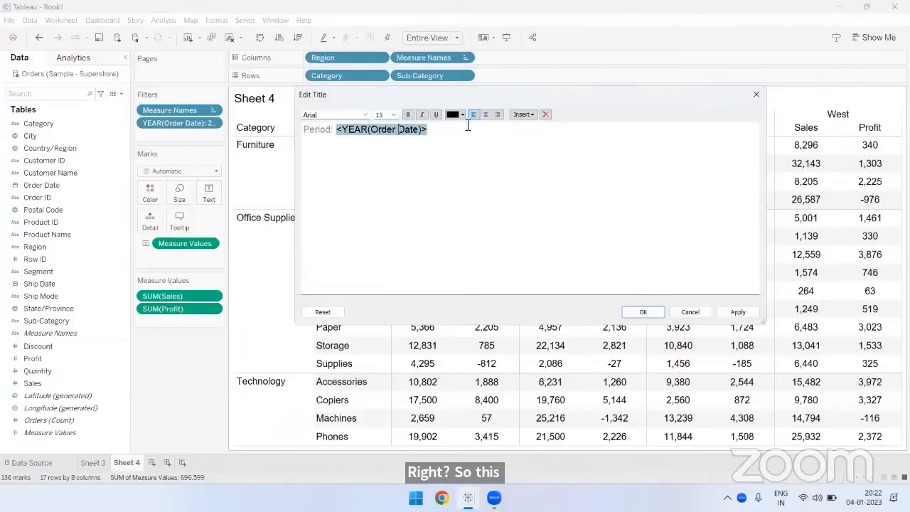
click(460, 115)
click(452, 179)
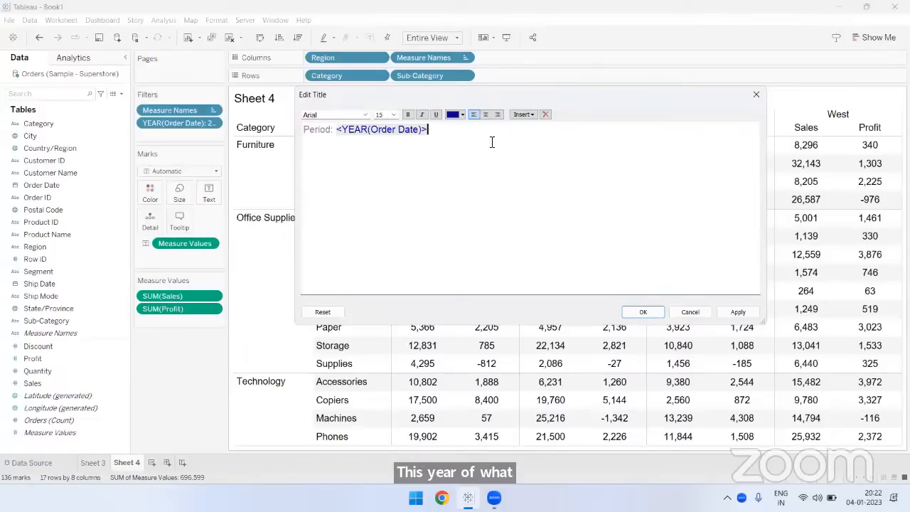
Step: Center-align the whole sheet title and apply the title edits
key(ctrl+a)
click(485, 114)
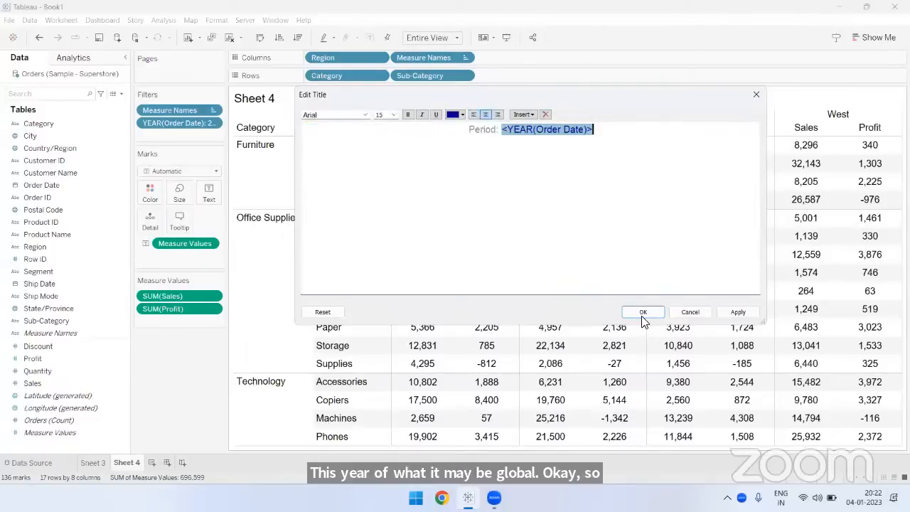
click(641, 313)
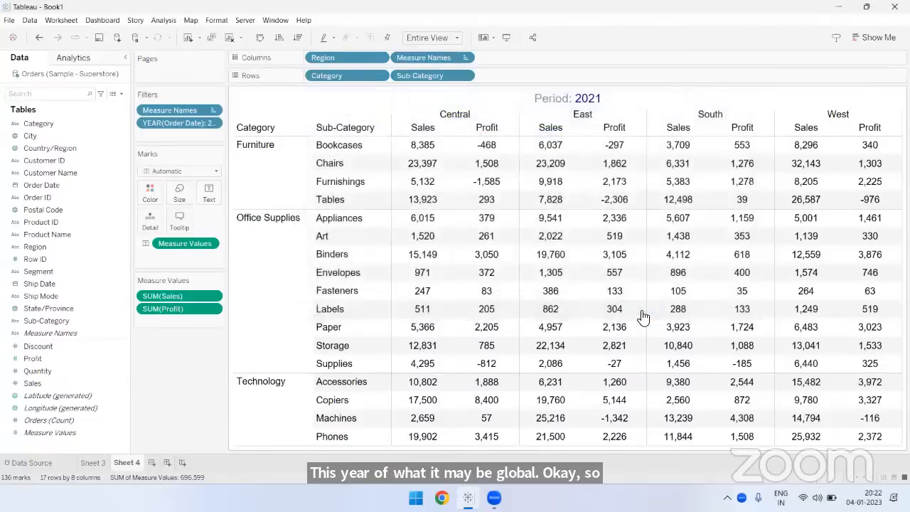
Step: Recolor the title's "Period:" text in a darker gray
double_click(569, 98)
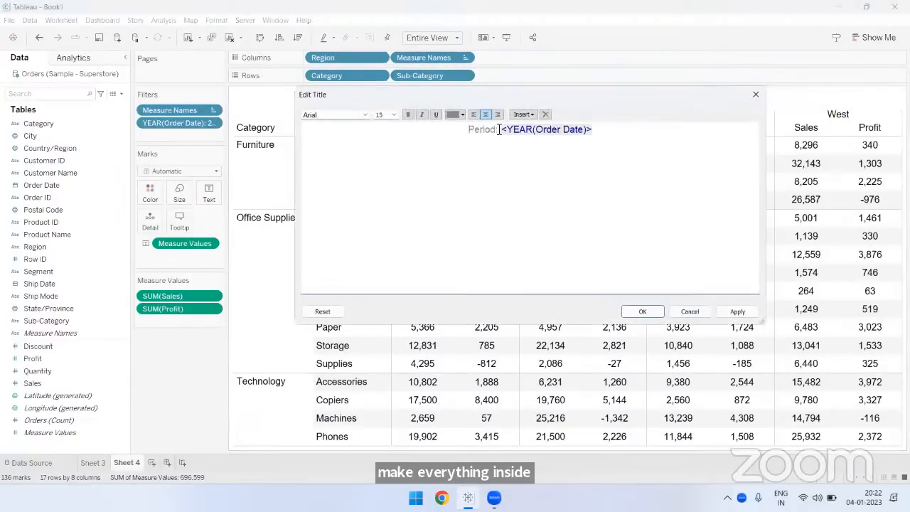
click(456, 114)
click(538, 197)
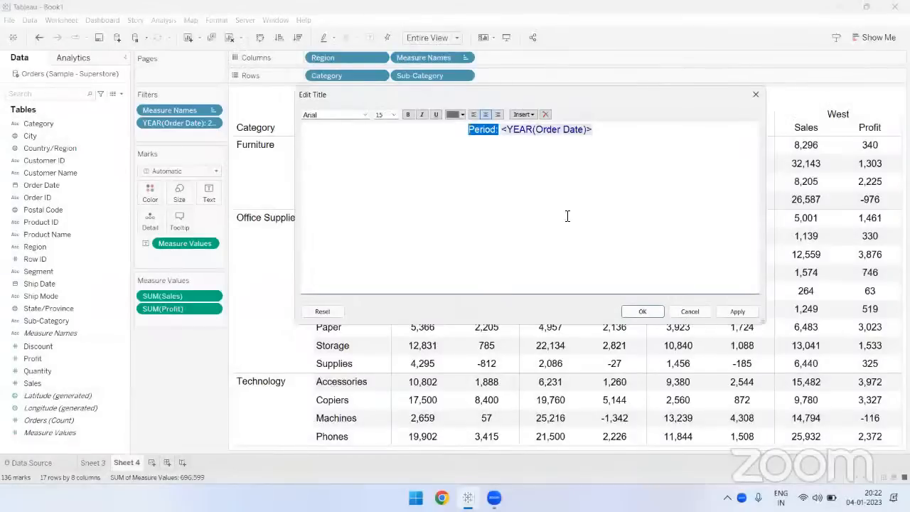
click(567, 216)
click(642, 311)
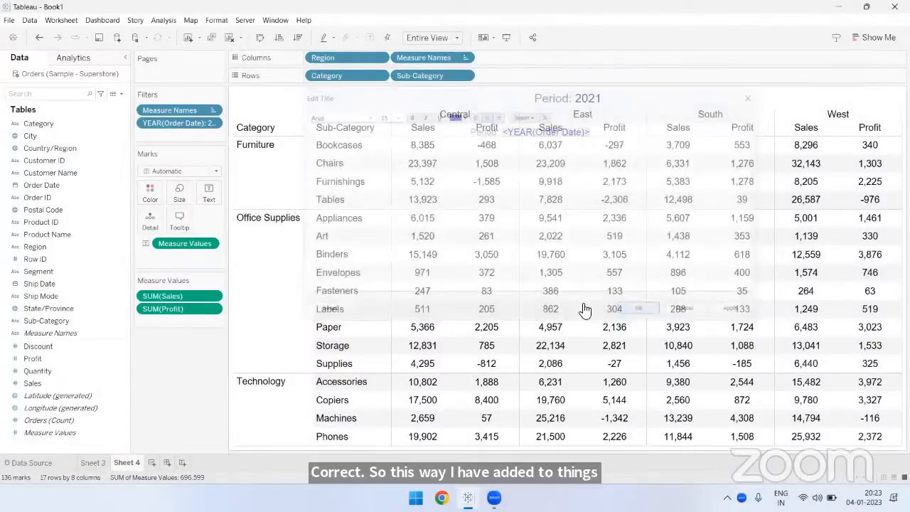
Step: Change the color of the title's "Period:" text to light red
double_click(540, 99)
click(496, 130)
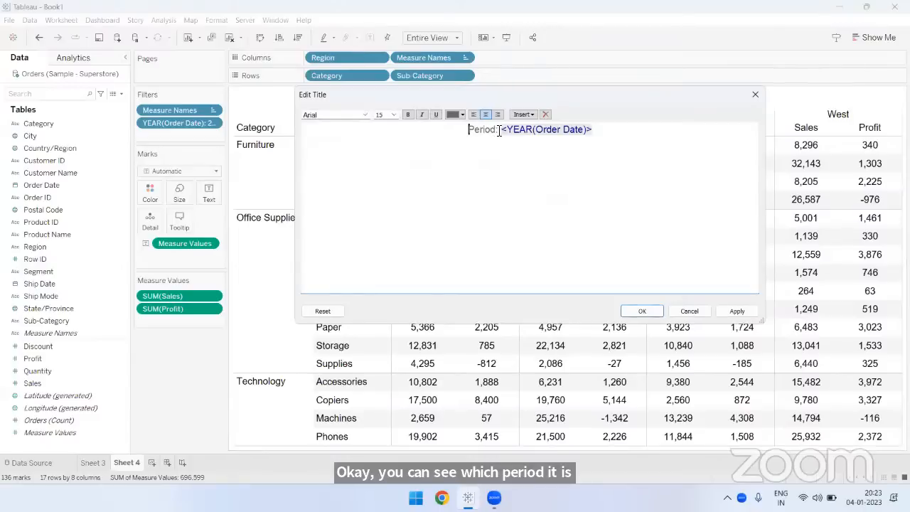
drag(469, 129, 498, 129)
click(460, 115)
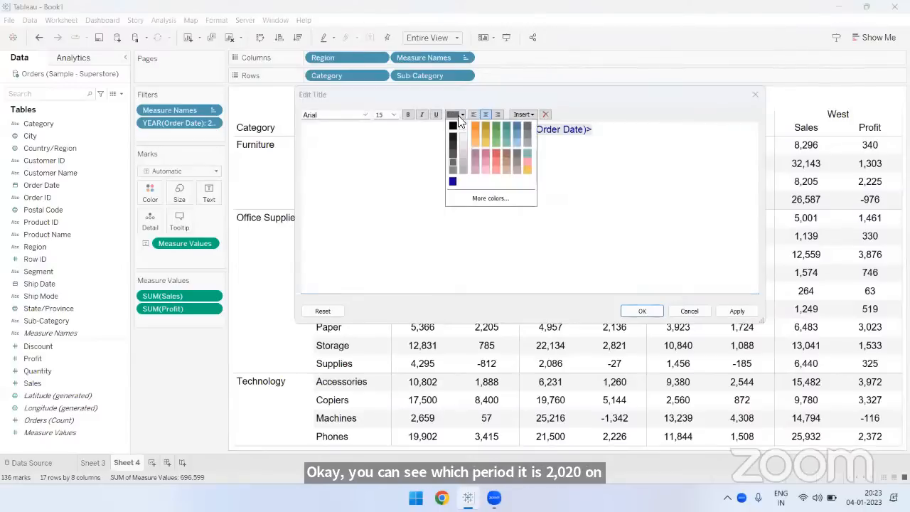
click(495, 161)
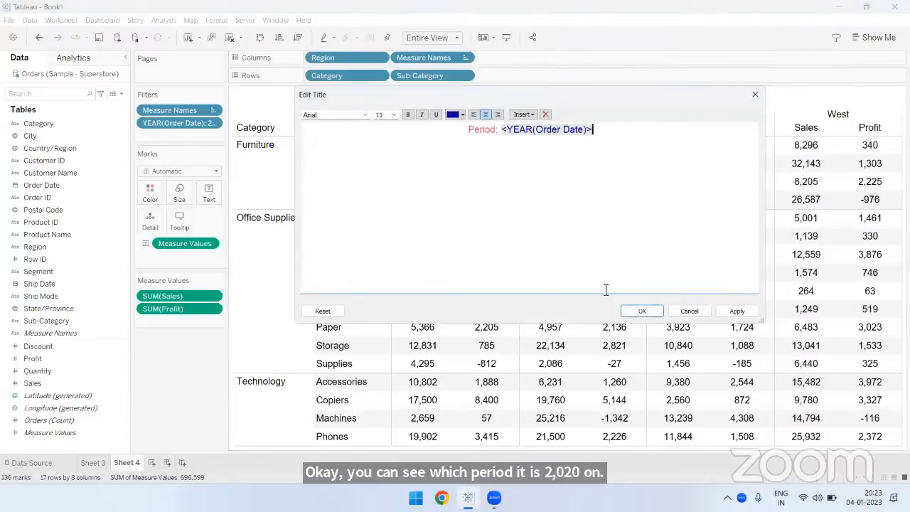
click(641, 311)
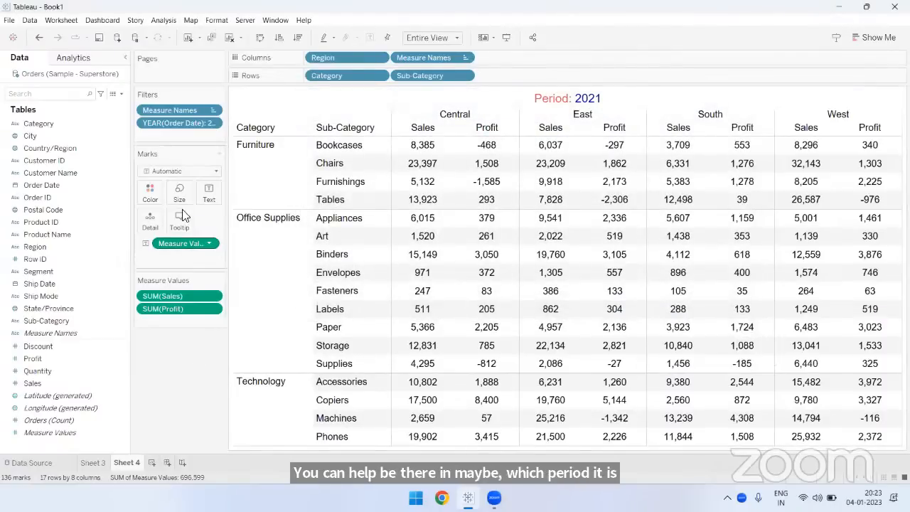
Step: Edit the order year filter to keep only 2022 instead of 2021
right_click(186, 124)
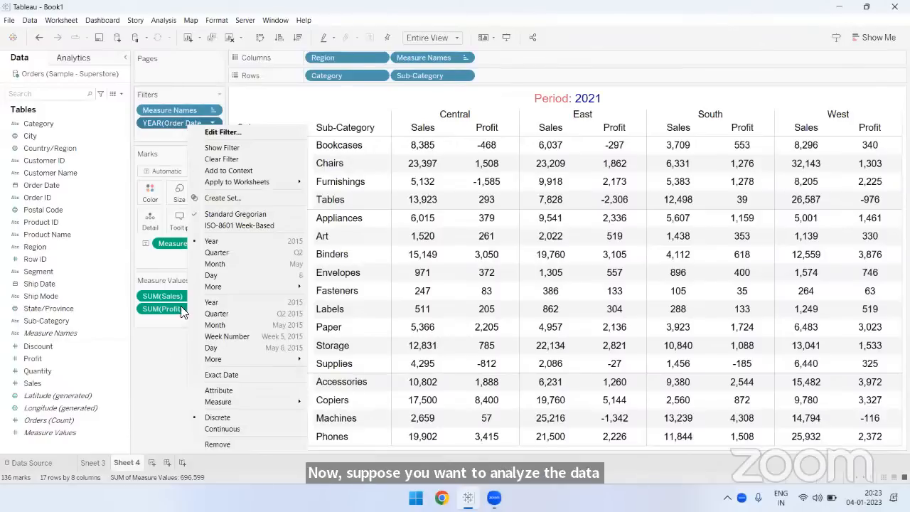
click(214, 132)
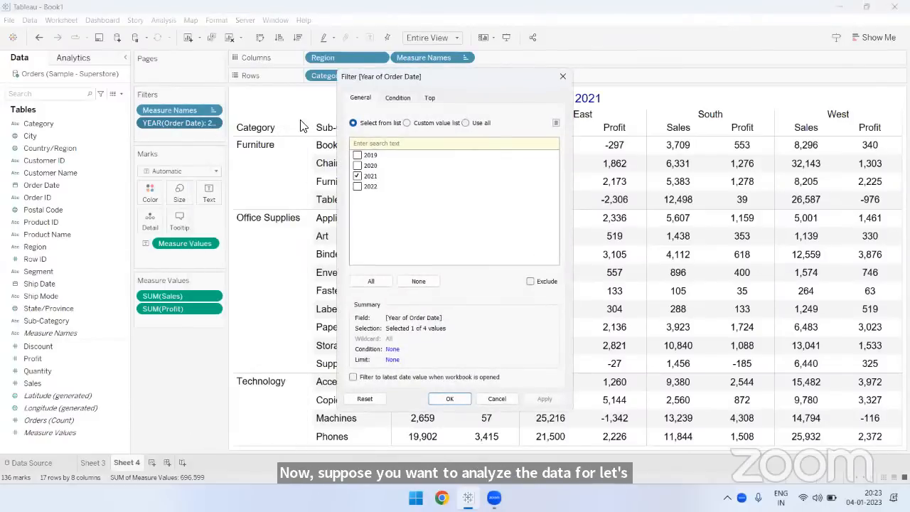
click(357, 176)
click(357, 186)
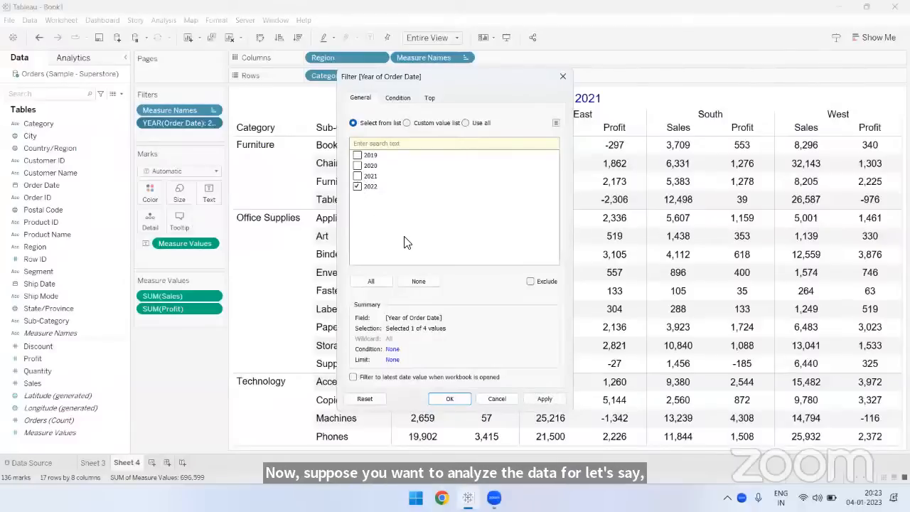
click(450, 400)
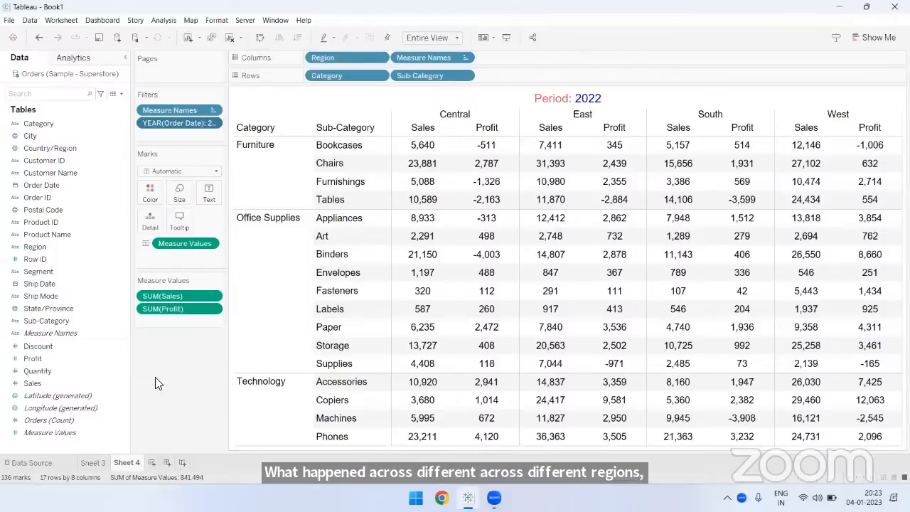
Step: Review the Condition and Top options of the order year filter and close it without changes
right_click(182, 125)
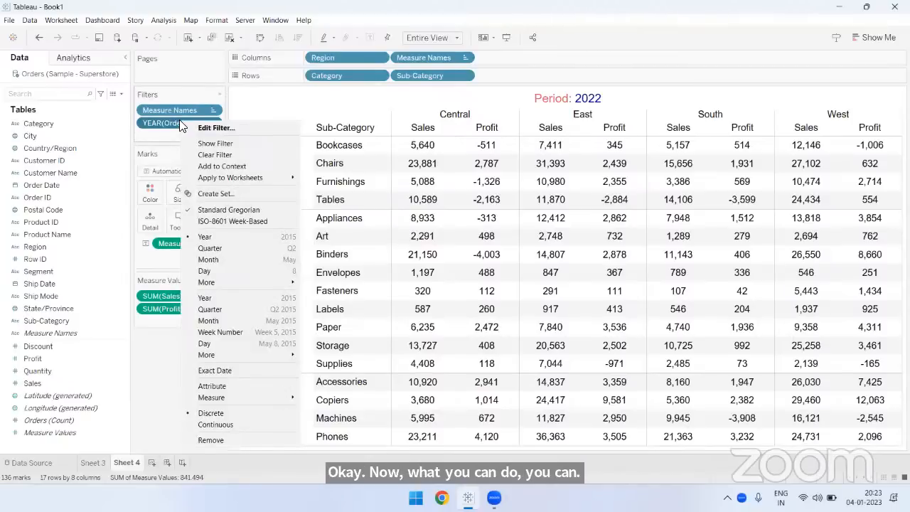
click(204, 128)
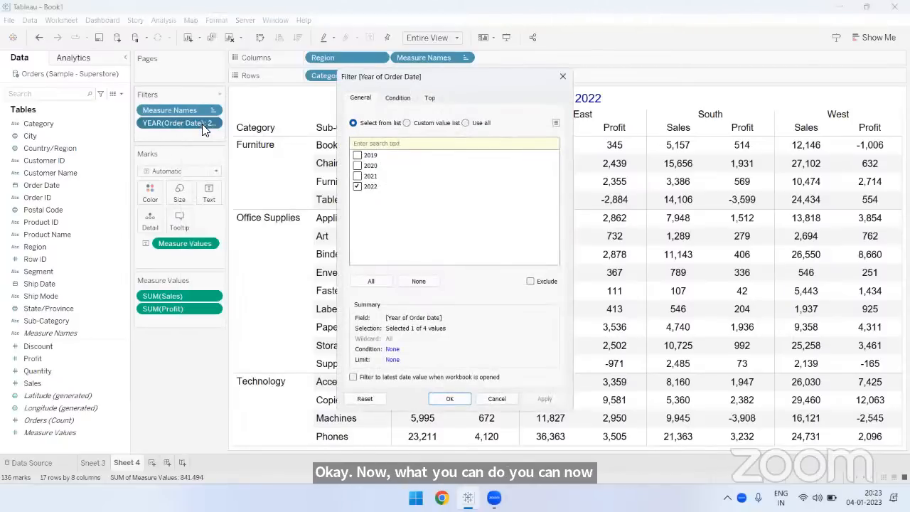
click(398, 99)
click(429, 100)
click(361, 100)
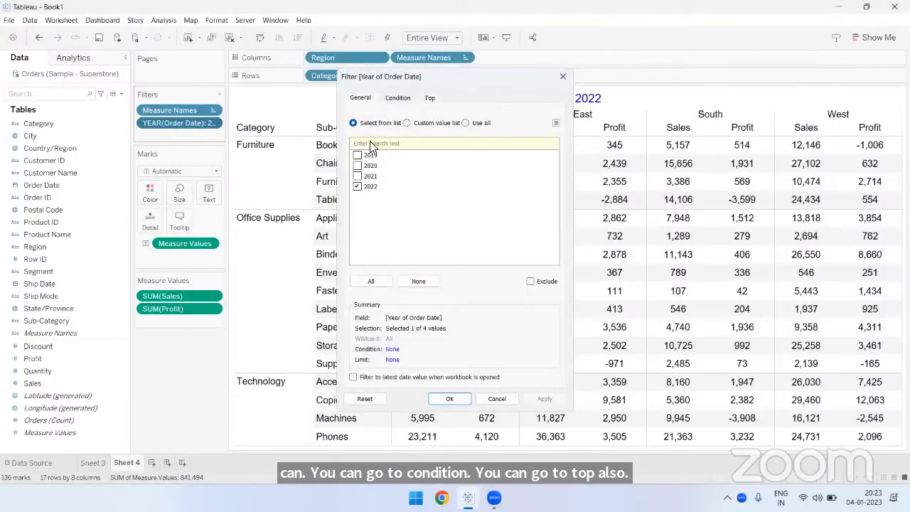
click(564, 75)
Step: Remove the order year filter and add Order Date as a Range of Dates filter instead
drag(170, 122, 172, 379)
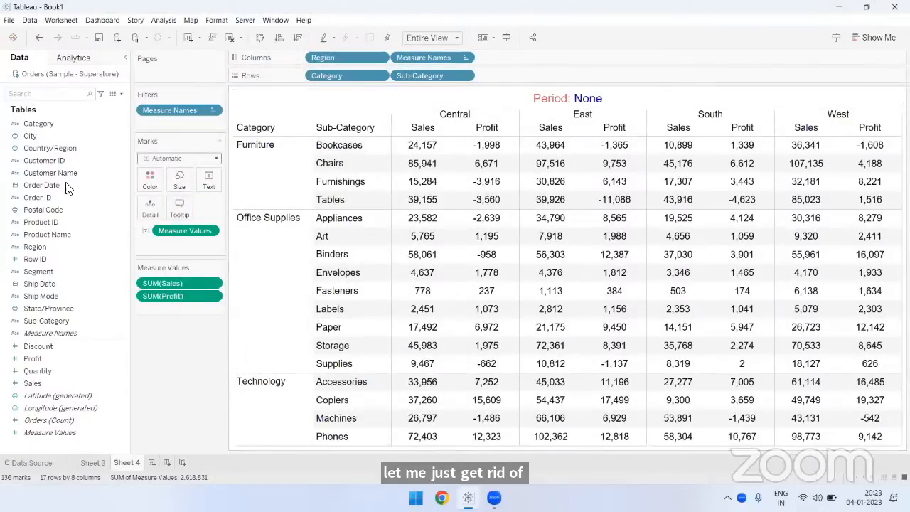
drag(60, 185, 173, 122)
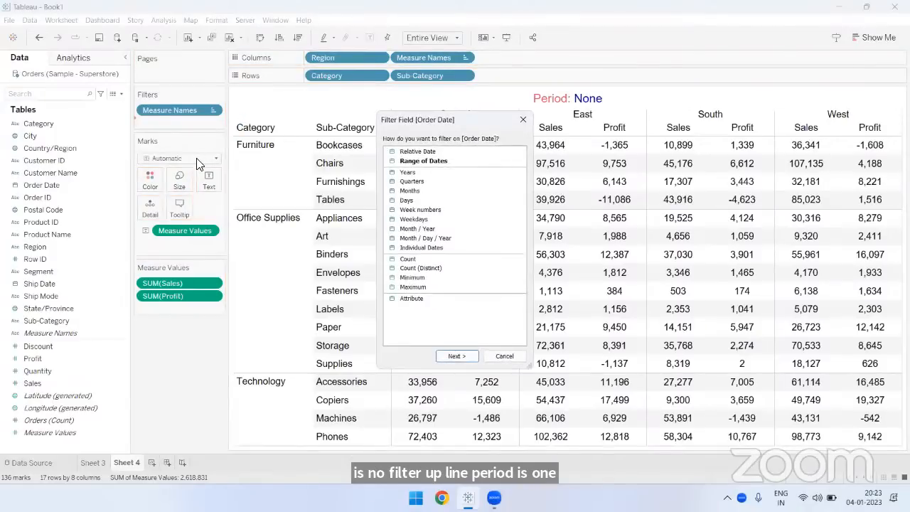
click(419, 162)
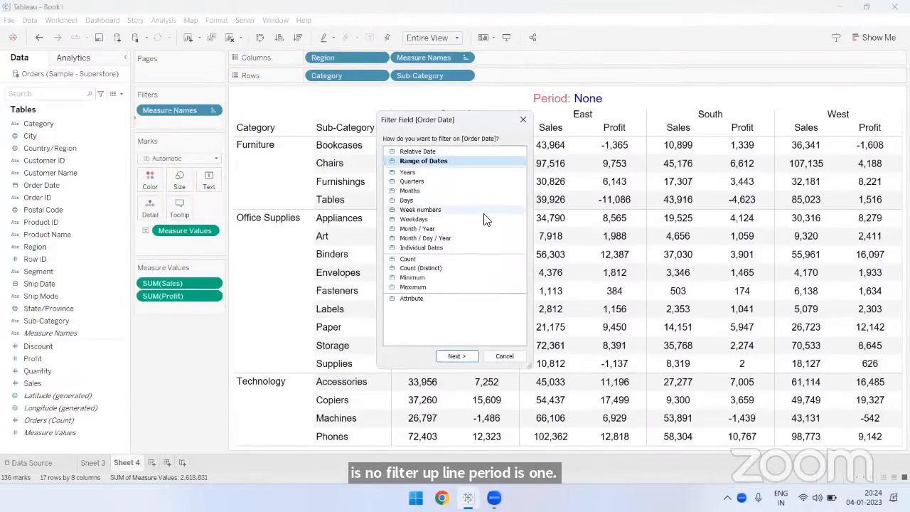
click(457, 355)
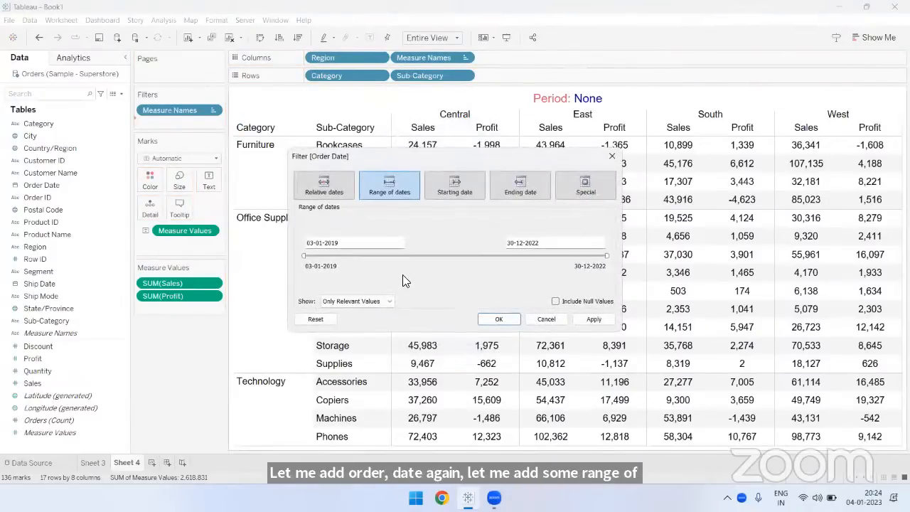
Step: Set the start date of the Order Date range filter to 15-11-2022
click(362, 243)
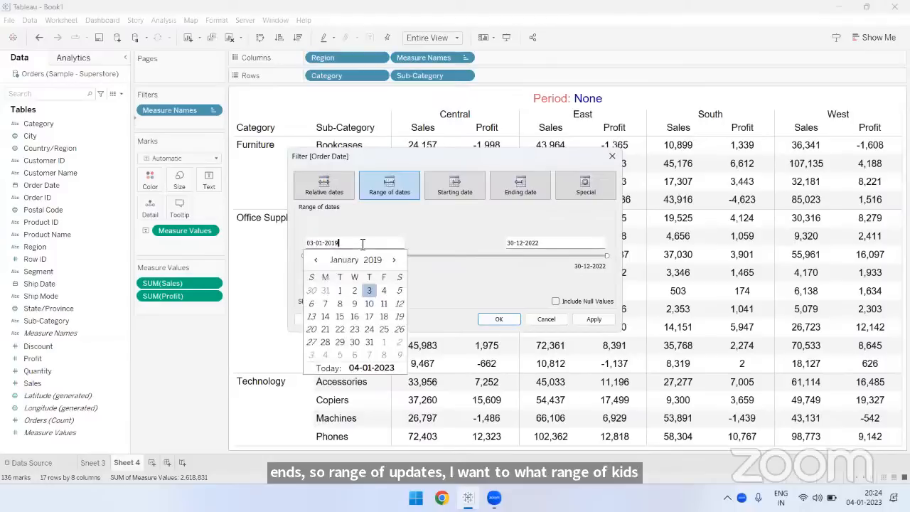
click(565, 245)
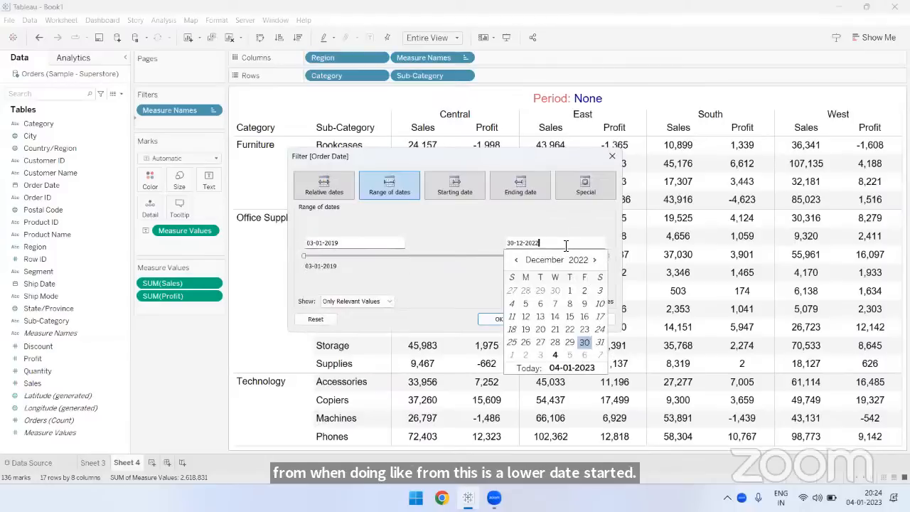
click(362, 245)
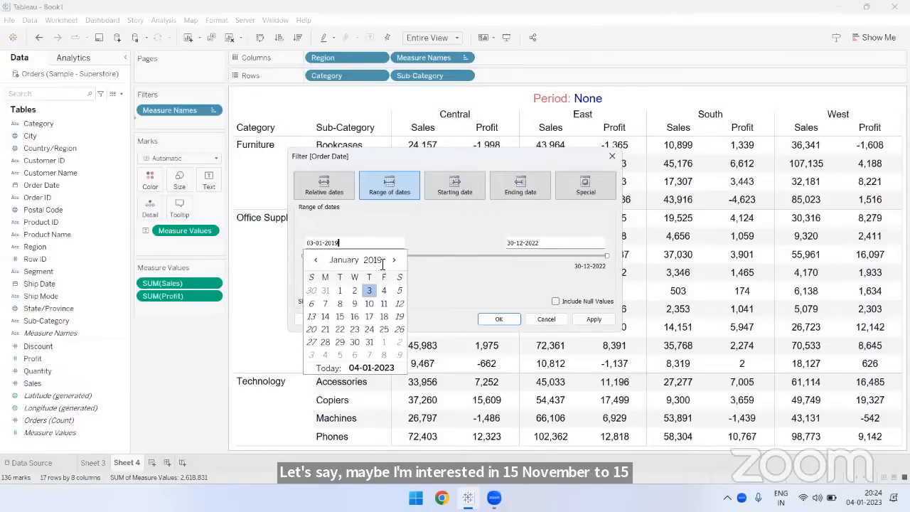
click(372, 260)
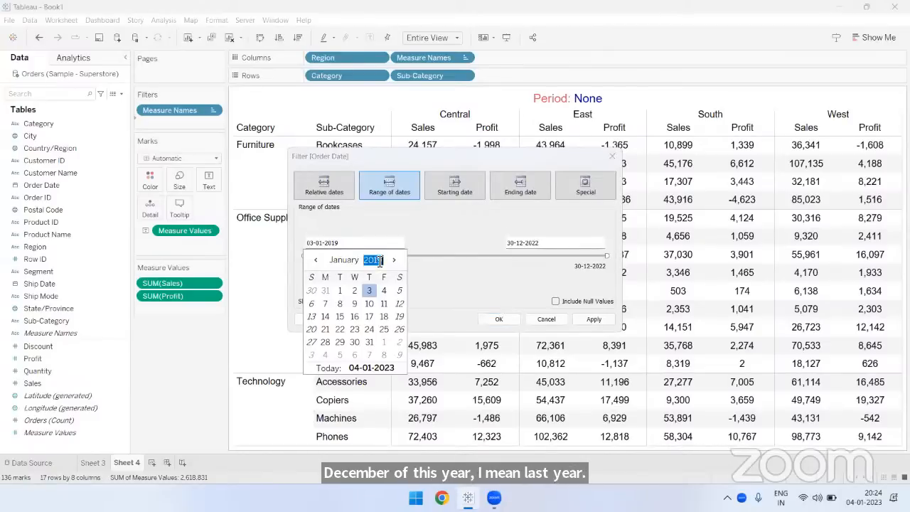
scroll(379, 260, up, 3)
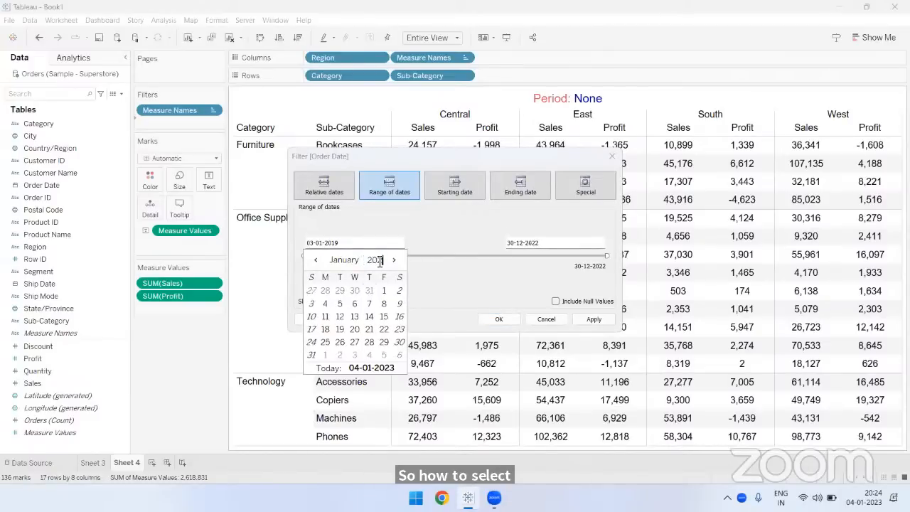
click(344, 261)
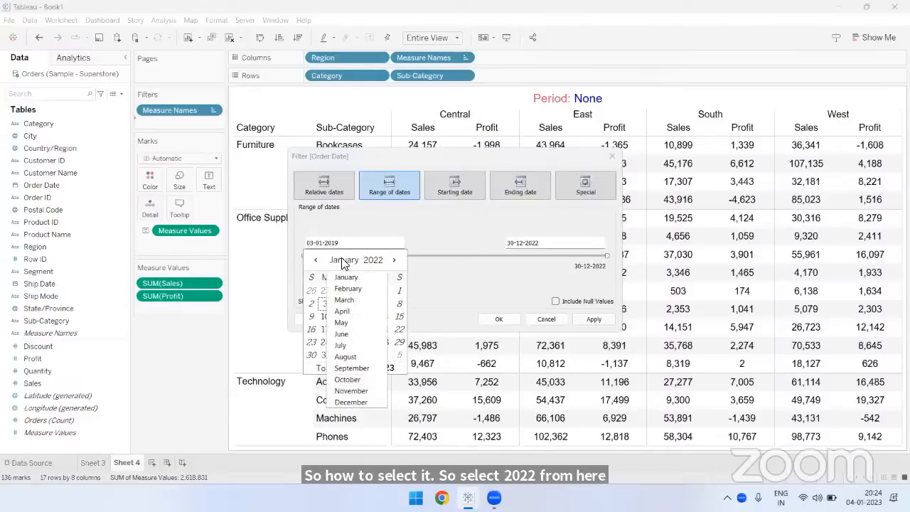
click(350, 402)
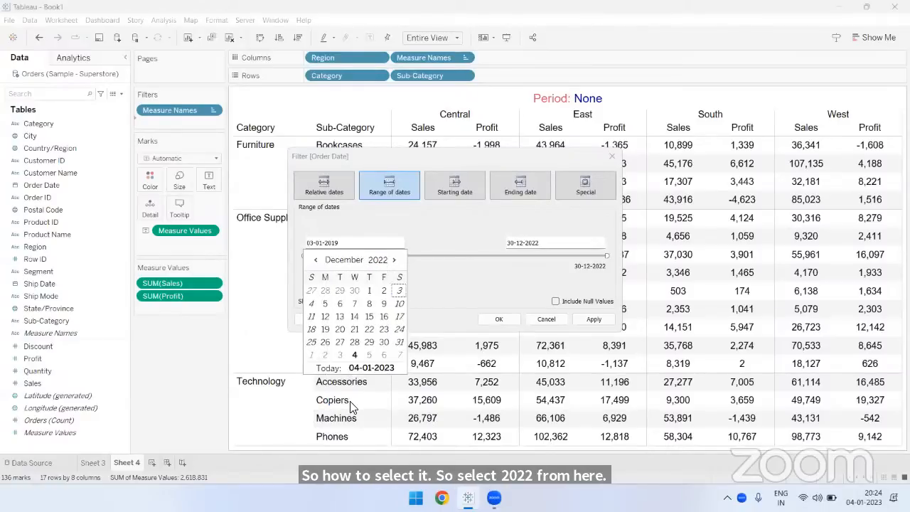
click(344, 260)
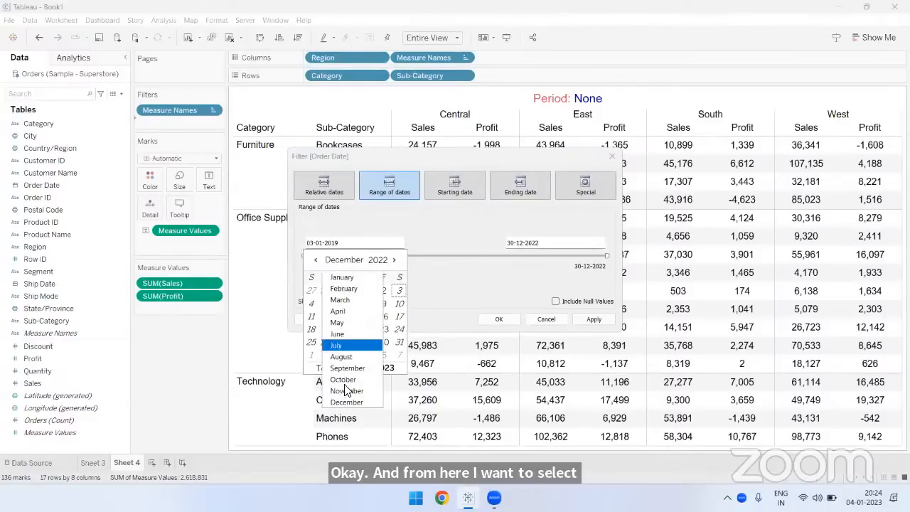
click(348, 389)
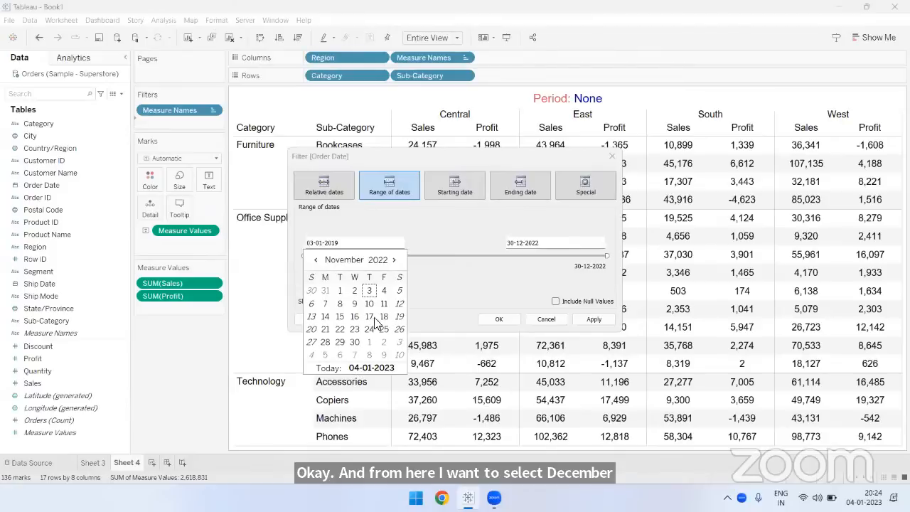
click(337, 323)
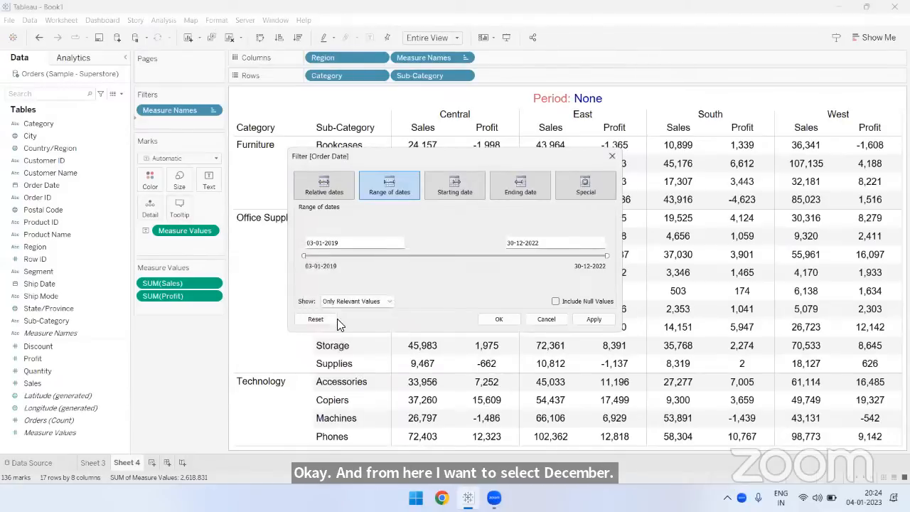
Step: Set the end date of the Order Date range to 15-12-2022 and confirm the filter
click(547, 245)
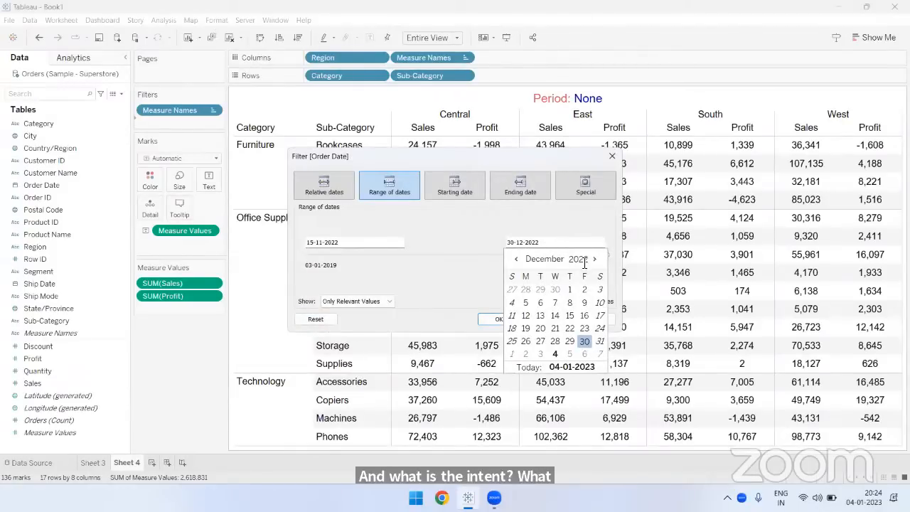
click(570, 315)
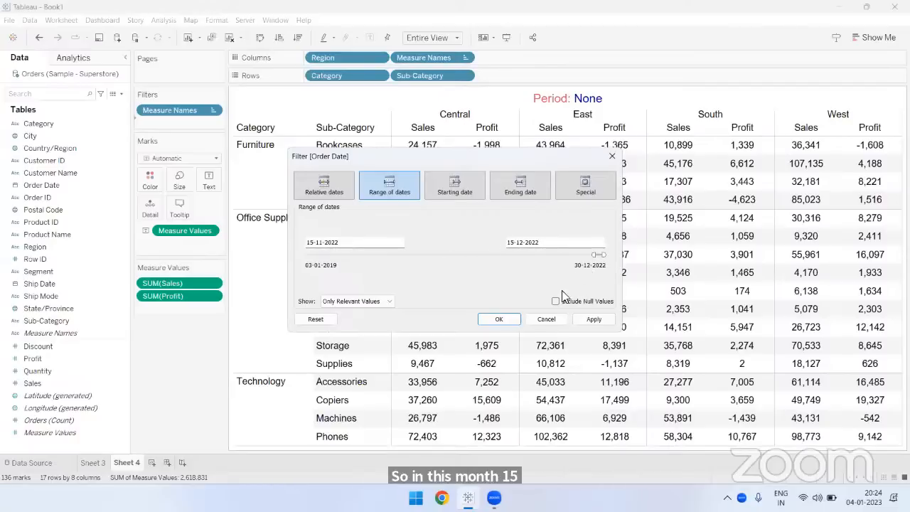
click(499, 319)
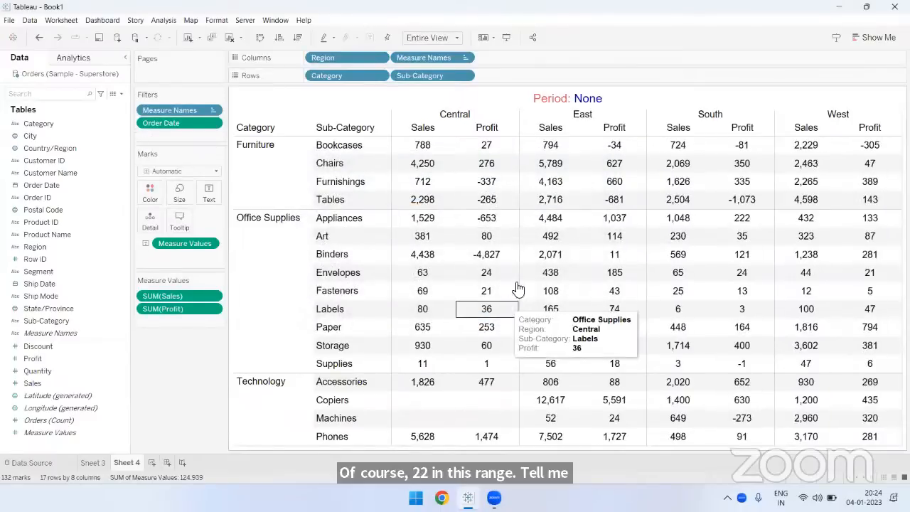
Step: Edit the sheet title and delete the missing field placeholder after "Period:"
double_click(559, 100)
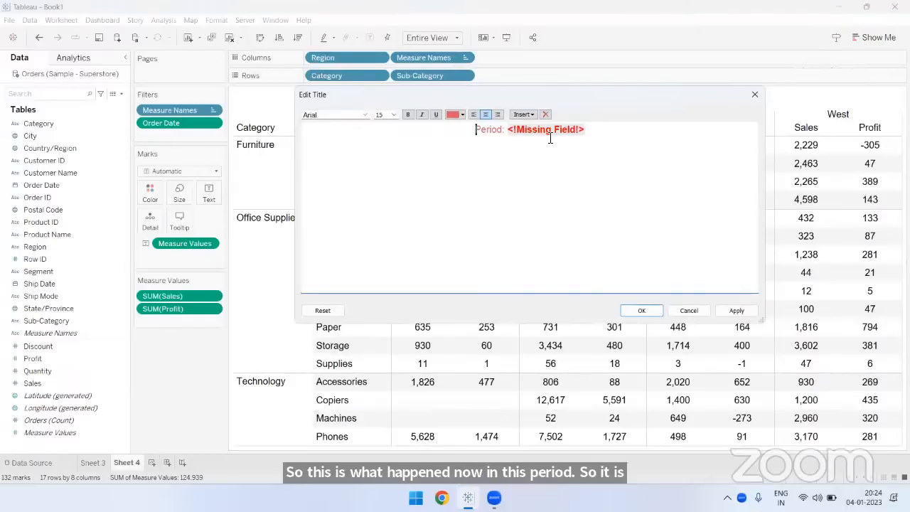
click(613, 134)
key(BackSpace)
key(BackSpace)
key(BackSpace)
key(BackSpace)
key(BackSpace)
key(BackSpace)
key(BackSpace)
key(BackSpace)
key(BackSpace)
key(BackSpace)
key(BackSpace)
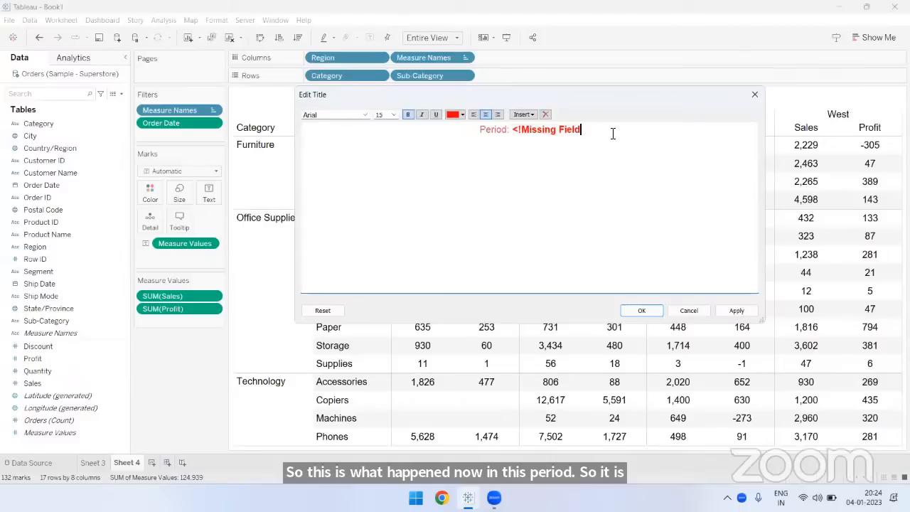
key(BackSpace)
key(BackSpace)
key(BackSpace)
key(BackSpace)
key(BackSpace)
key(BackSpace)
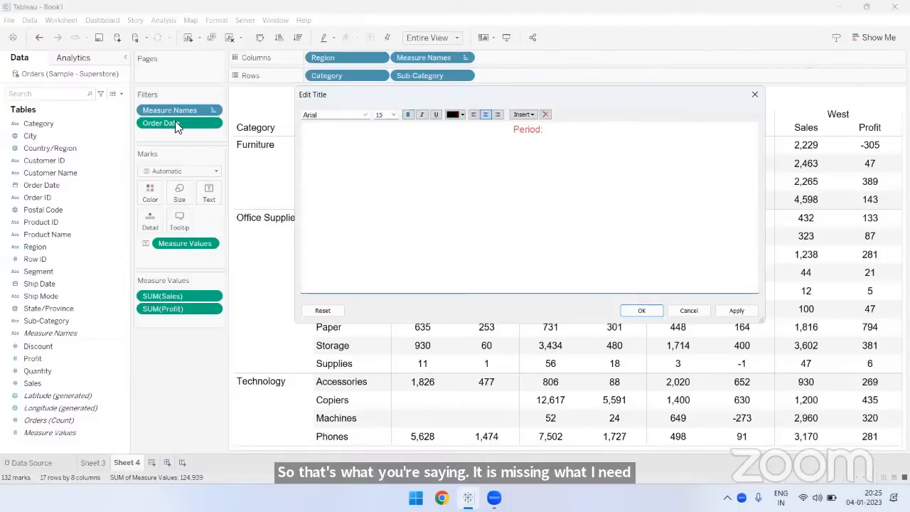
Step: Check the insertable fields for the title, insert Measure Values after "Period:" and confirm the title
click(523, 115)
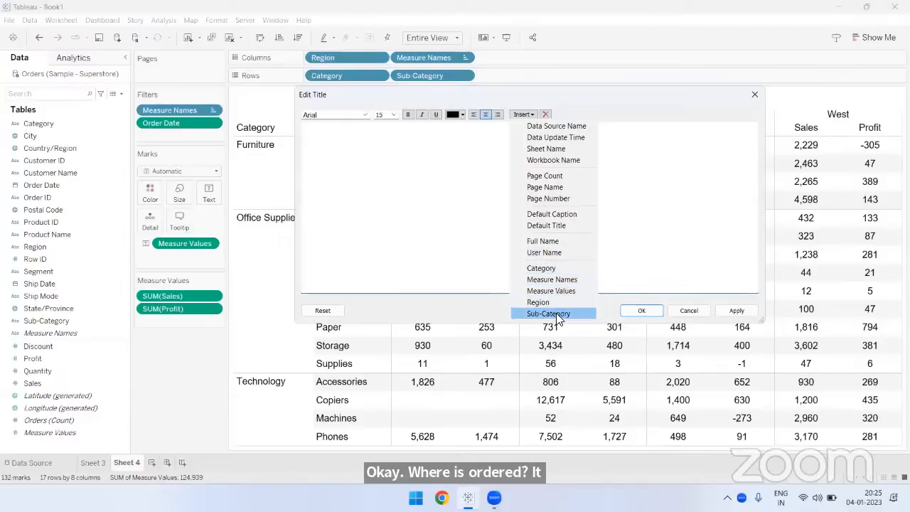
click(638, 190)
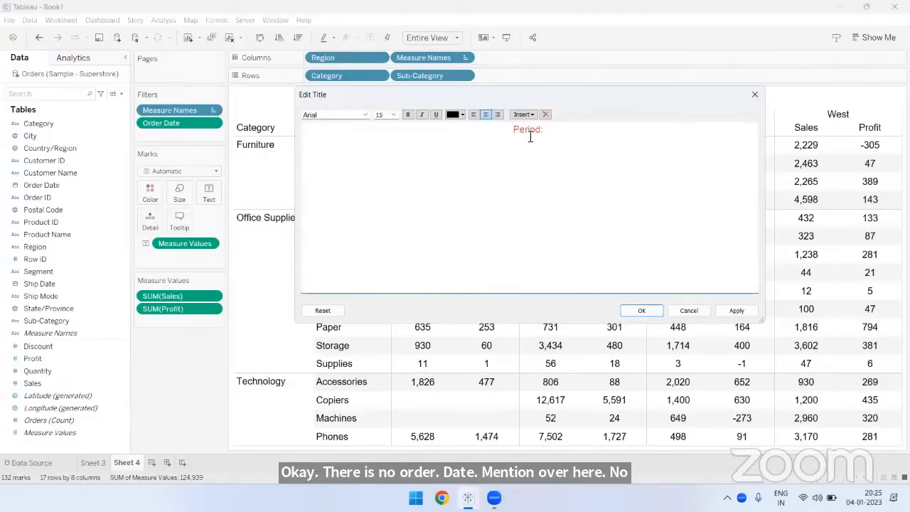
click(522, 114)
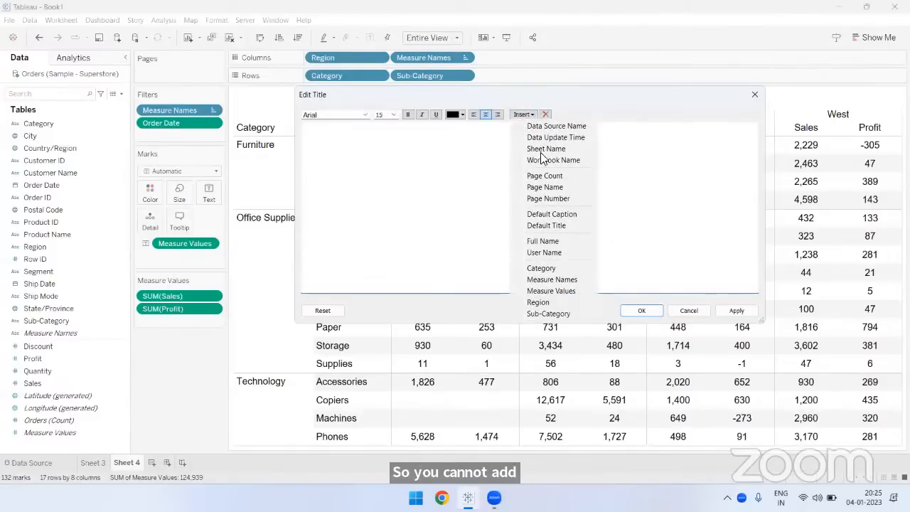
click(559, 291)
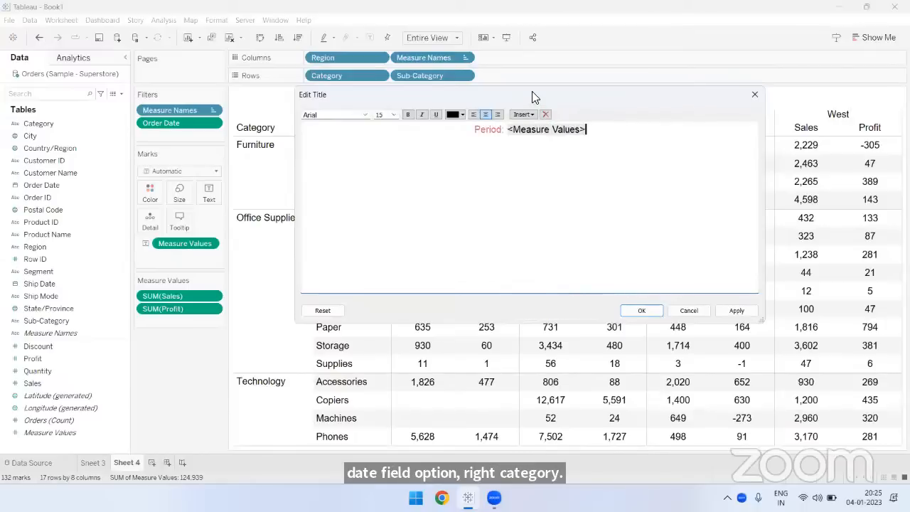
mouse_move(535, 97)
mouse_down()
mouse_move(750, 92)
mouse_move(538, 88)
mouse_up()
click(669, 305)
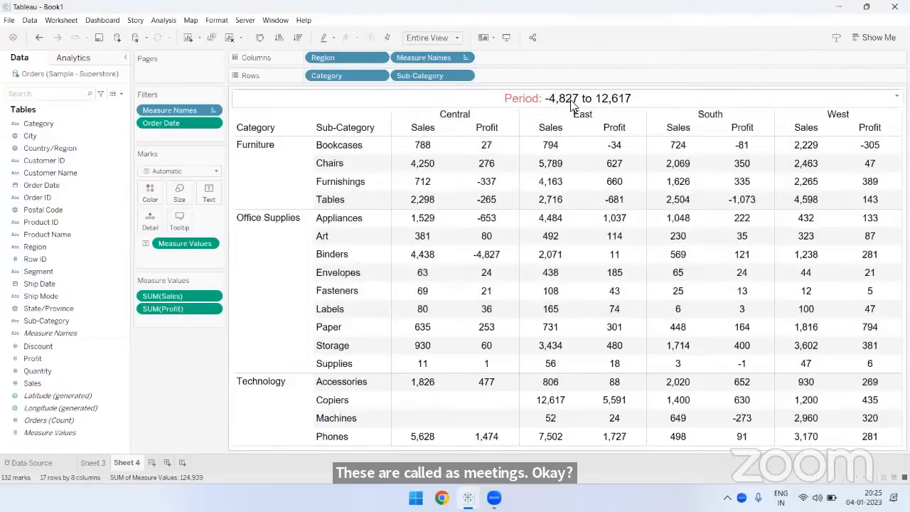
Step: Clear the entire sheet title, including "Period:" and the Measure Values field, and confirm the blank title
double_click(590, 115)
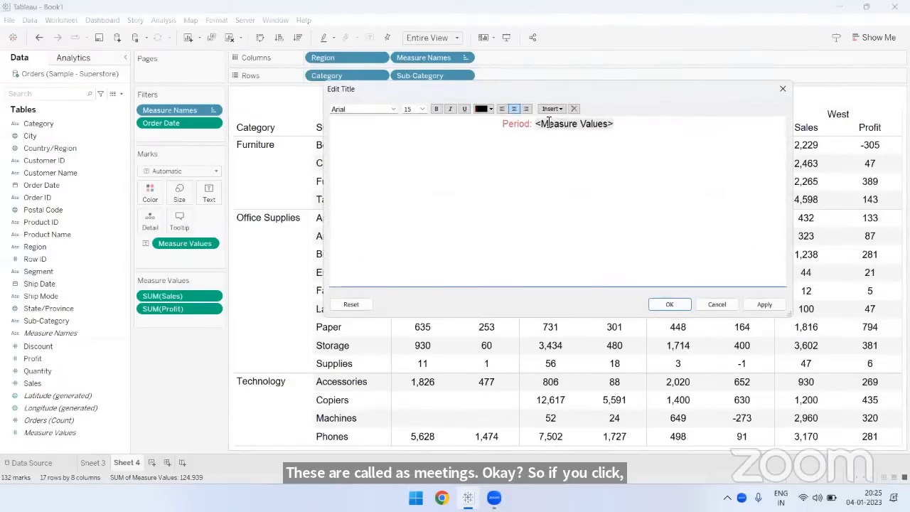
mouse_move(549, 123)
mouse_down()
mouse_move(501, 124)
mouse_move(536, 122)
mouse_up()
key(BackSpace)
key(BackSpace)
key(BackSpace)
key(BackSpace)
key(BackSpace)
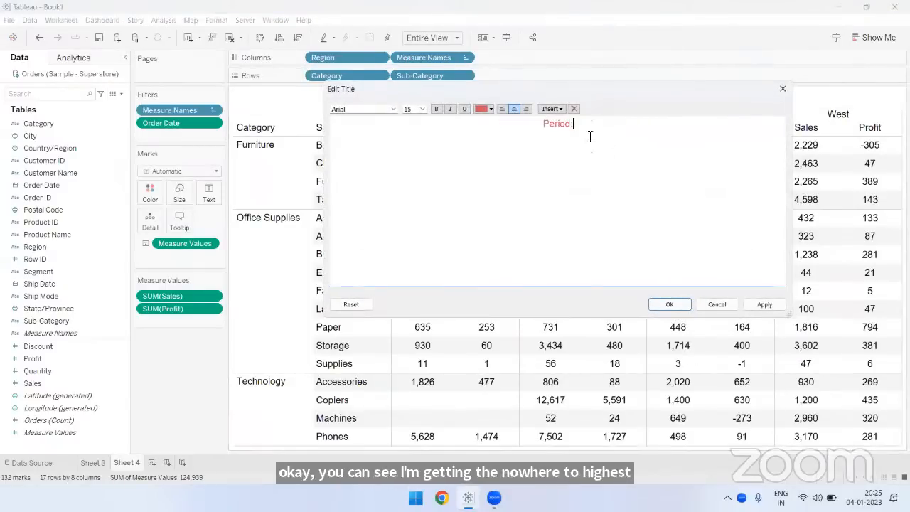
key(BackSpace)
key(BackSpace)
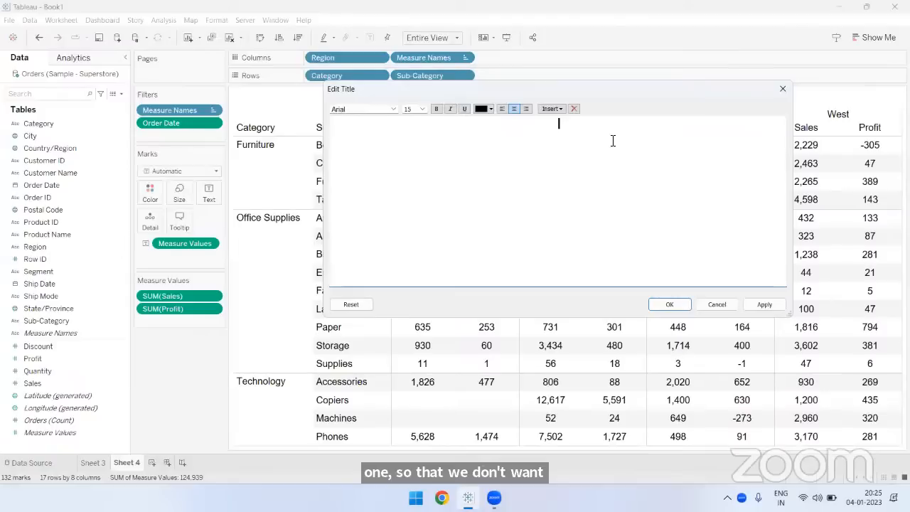
click(546, 108)
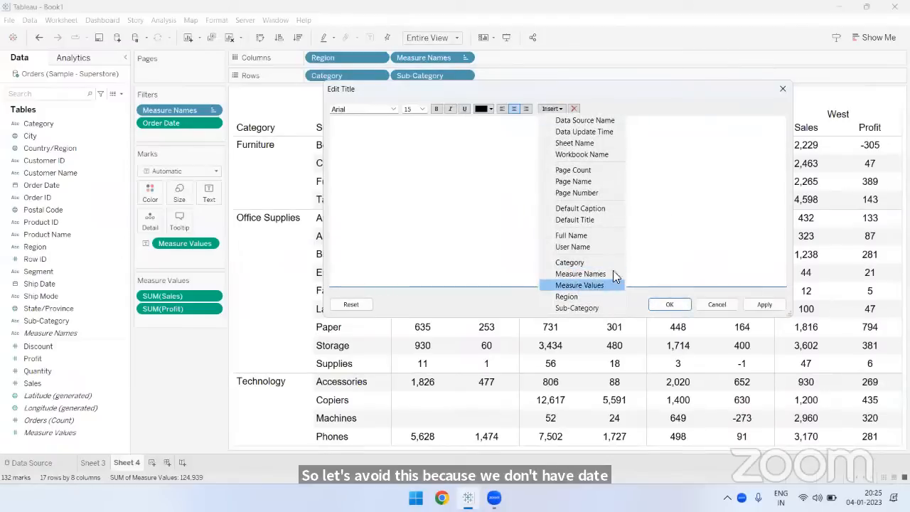
click(668, 216)
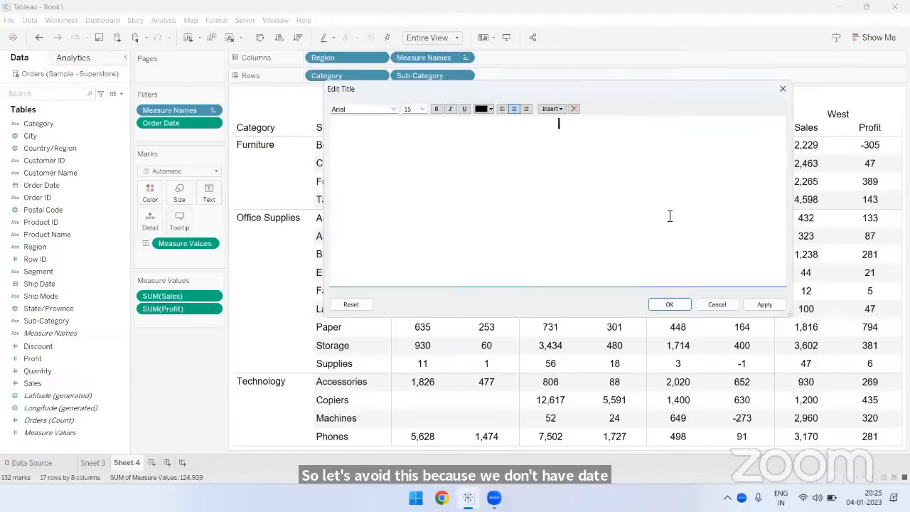
click(670, 304)
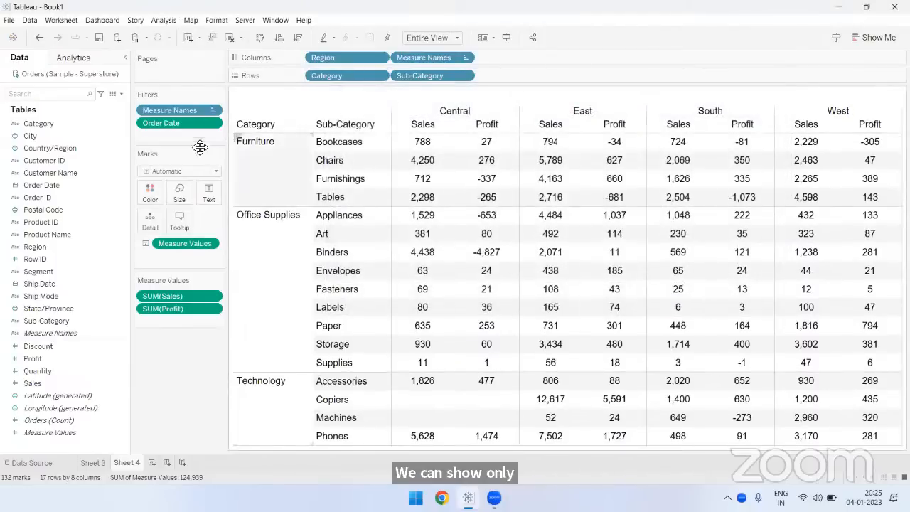
Step: Show the Order Date range filter control beside the table
right_click(181, 128)
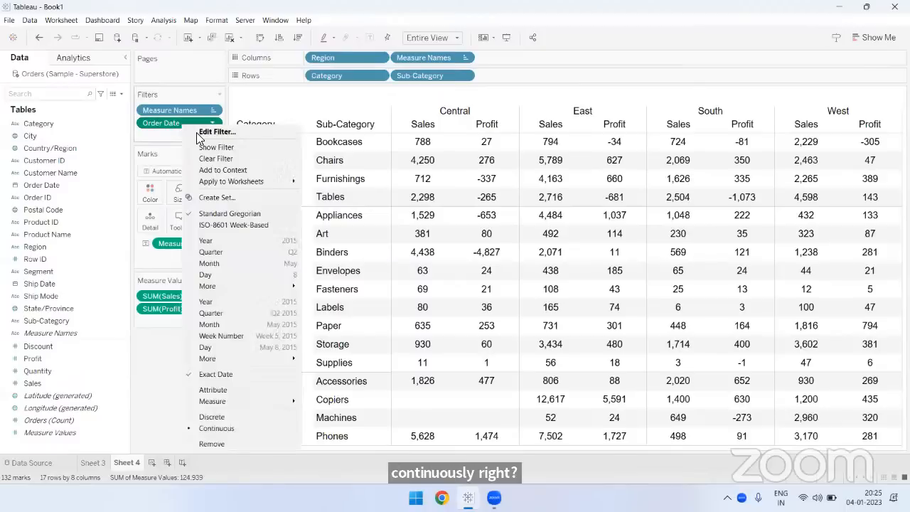
click(214, 146)
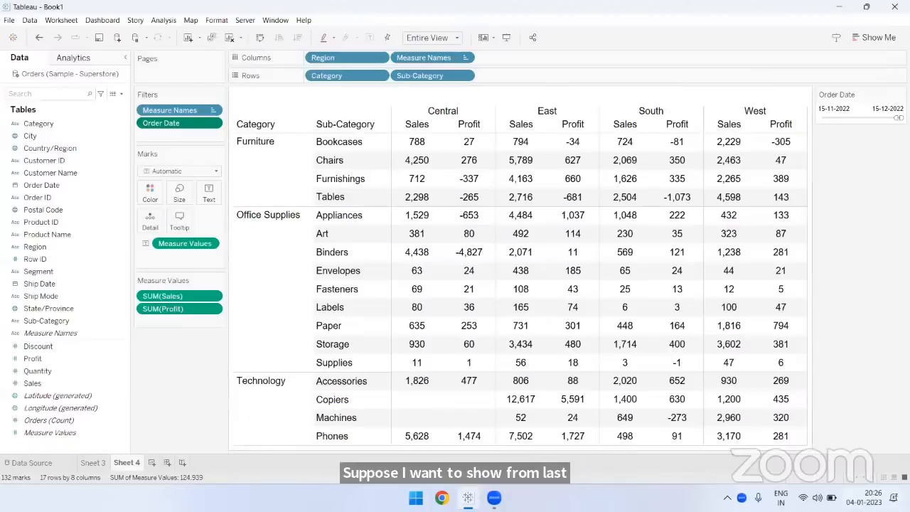
Step: Check the last week of December 2022 on the system calendar and set the Order Date range to 25-12-2022 through 31-12-2022
key(super+n)
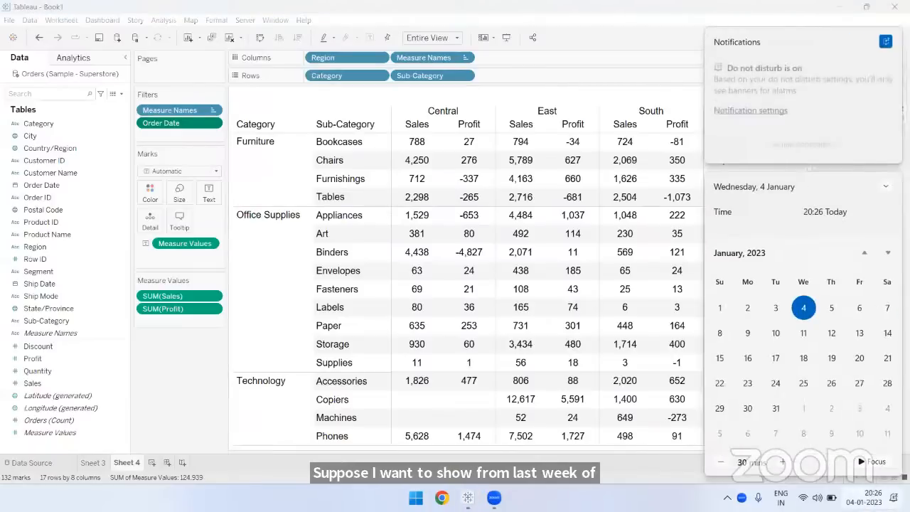
click(863, 253)
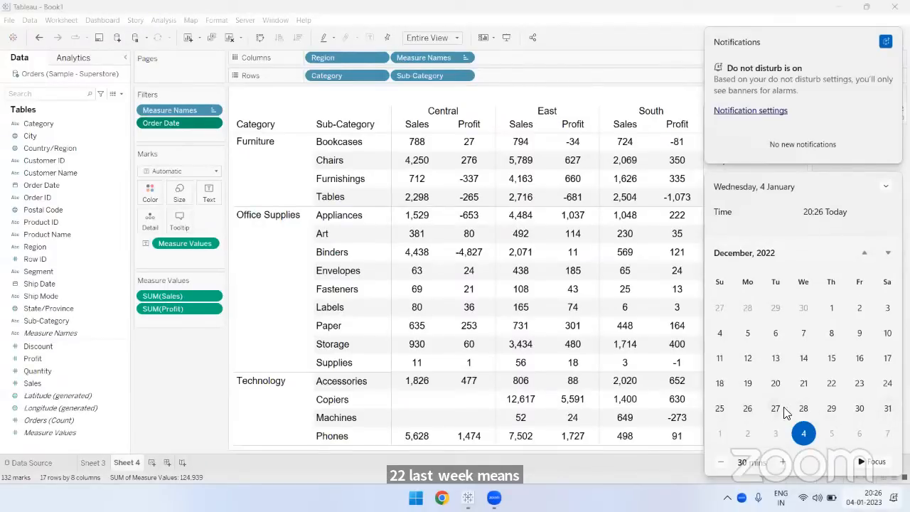
click(690, 492)
click(835, 109)
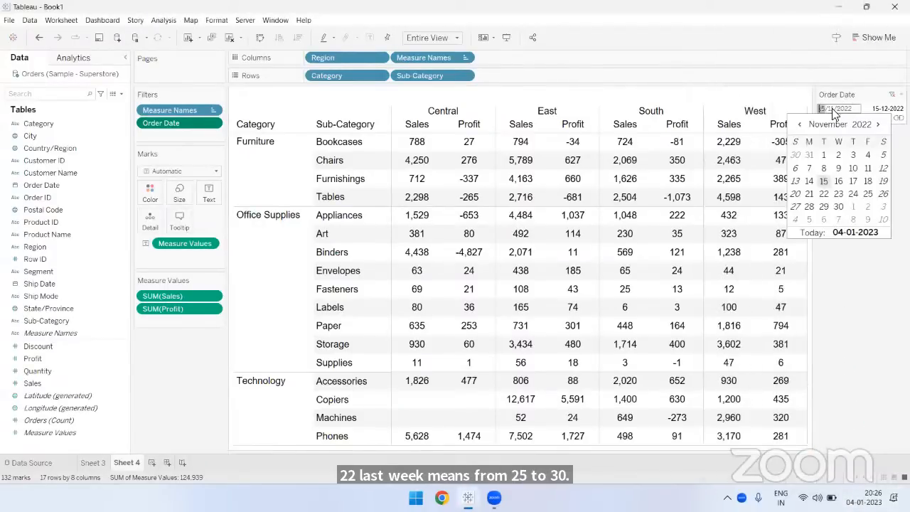
click(877, 125)
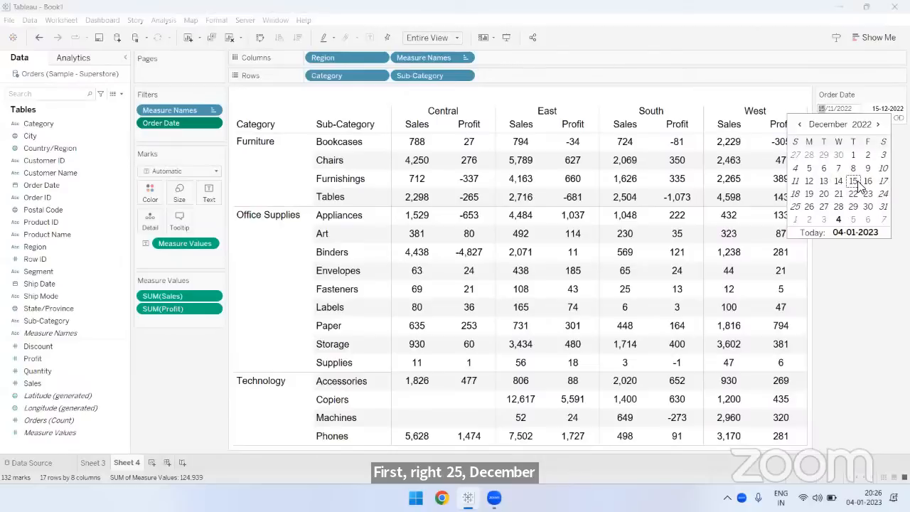
click(795, 208)
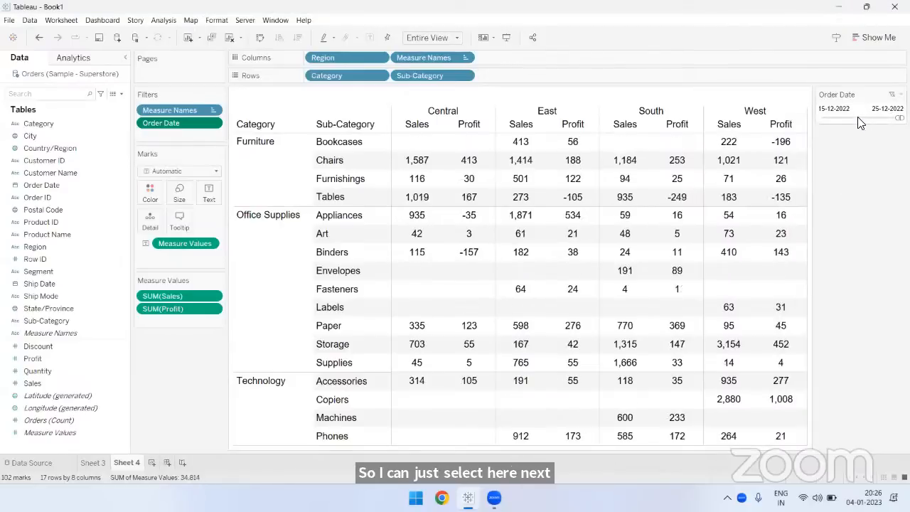
click(836, 110)
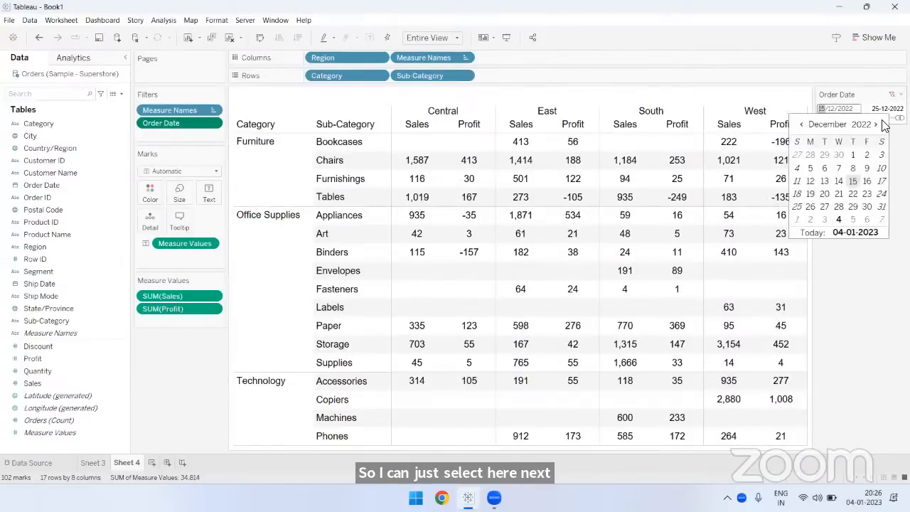
click(797, 207)
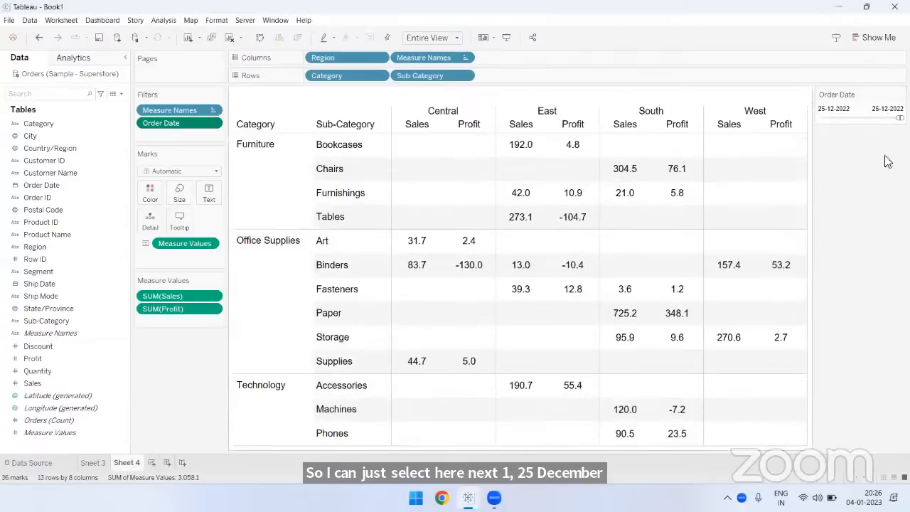
click(889, 108)
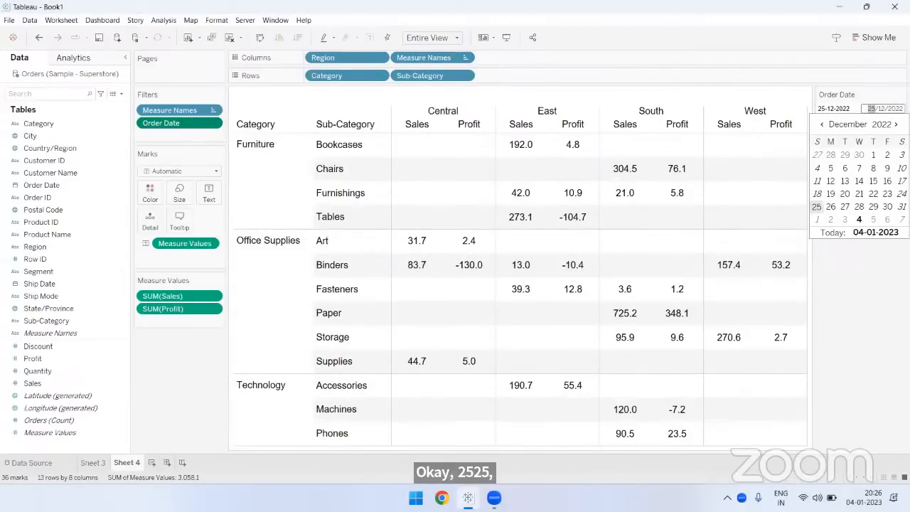
click(901, 206)
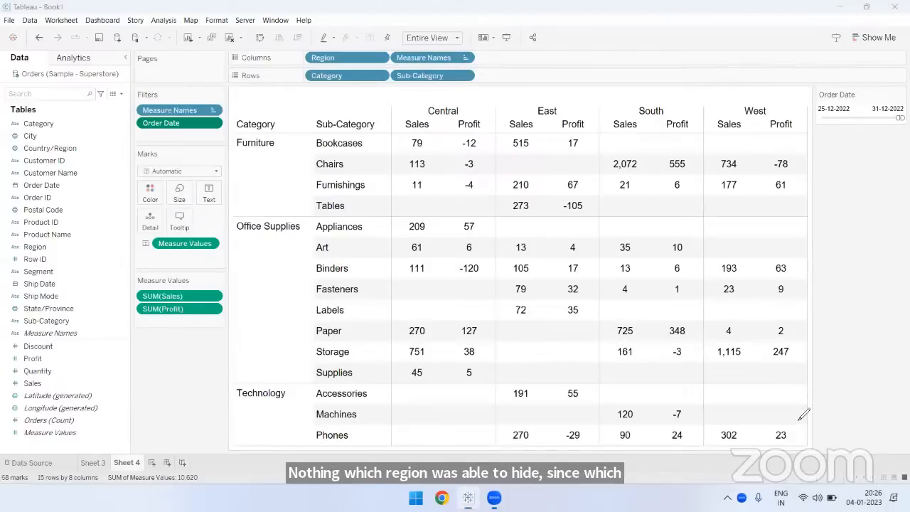
mouse_move(815, 83)
mouse_down()
mouse_move(817, 126)
mouse_move(905, 129)
mouse_up()
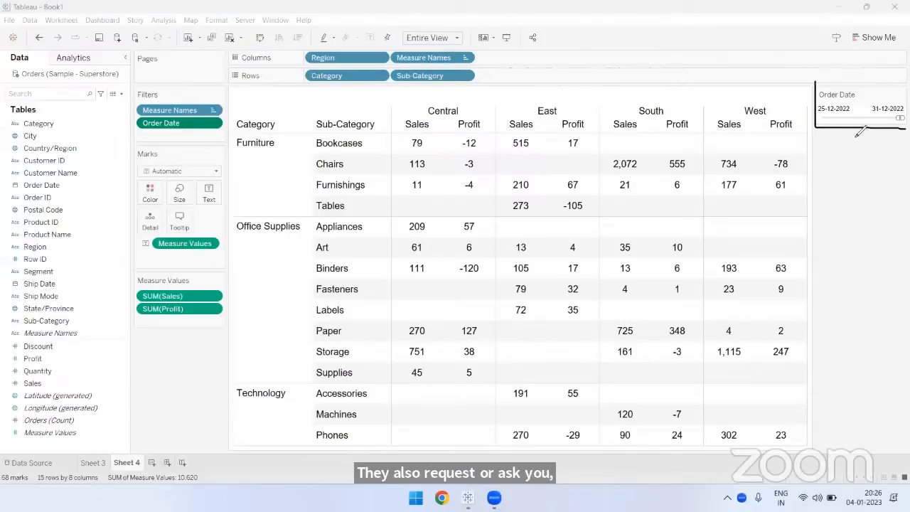
mouse_move(817, 112)
mouse_down()
mouse_move(856, 101)
mouse_move(820, 98)
mouse_move(811, 107)
mouse_up()
mouse_move(881, 115)
mouse_down()
mouse_move(868, 115)
mouse_move(908, 106)
mouse_move(875, 112)
mouse_up()
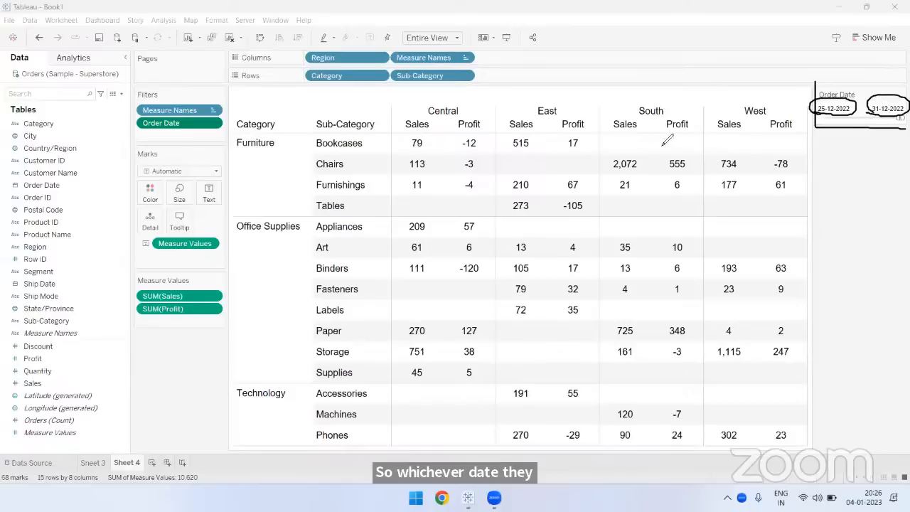
drag(564, 145, 548, 291)
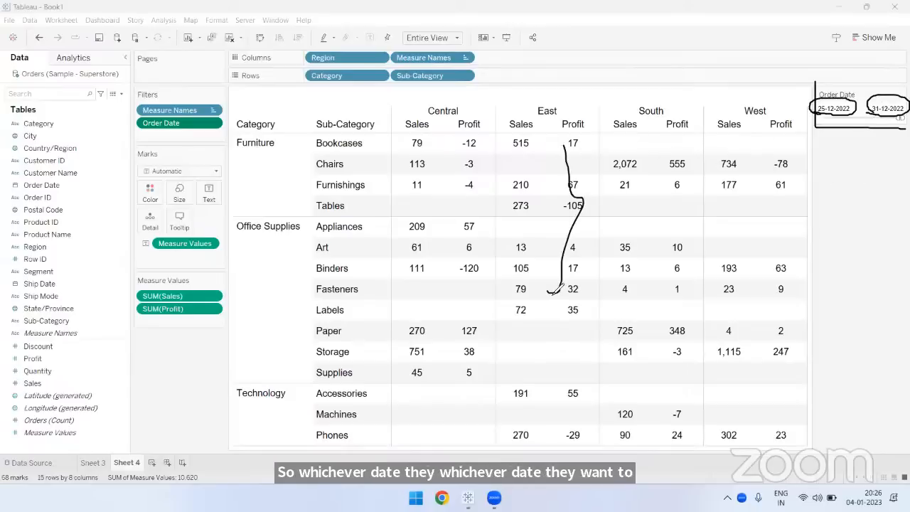
click(675, 52)
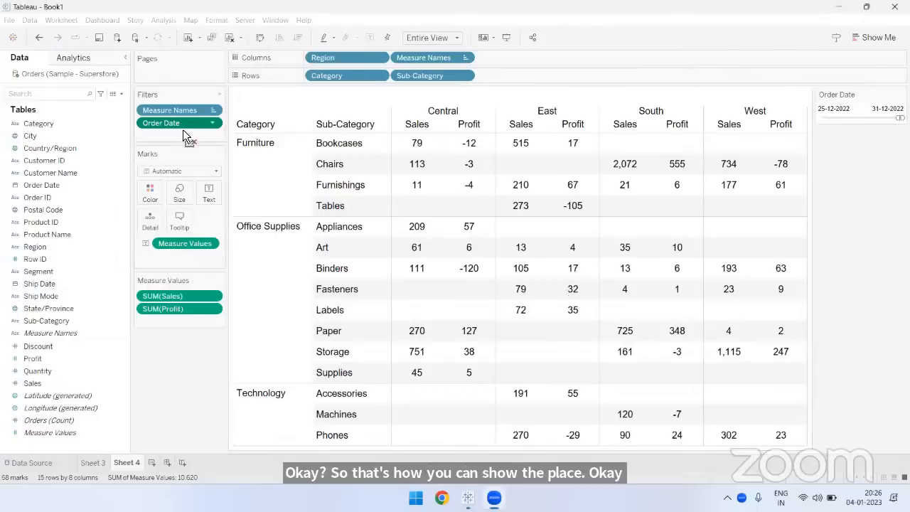
Step: Remove the Order Date range filter and show a year filter on Order Date beside the table
drag(182, 125, 173, 370)
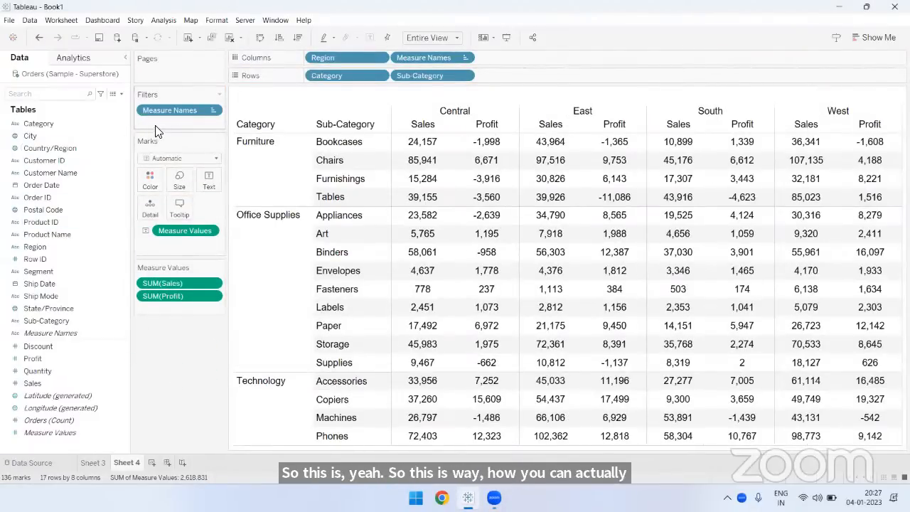
right_click(57, 185)
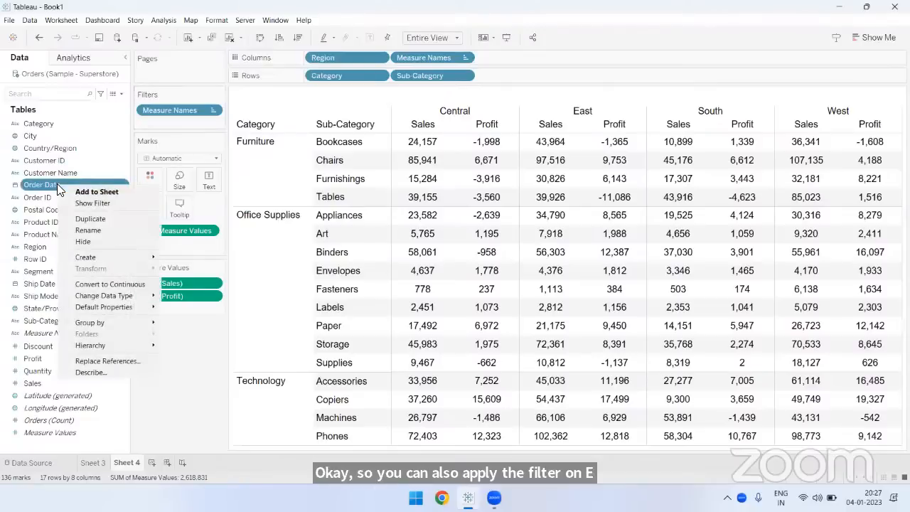
click(81, 202)
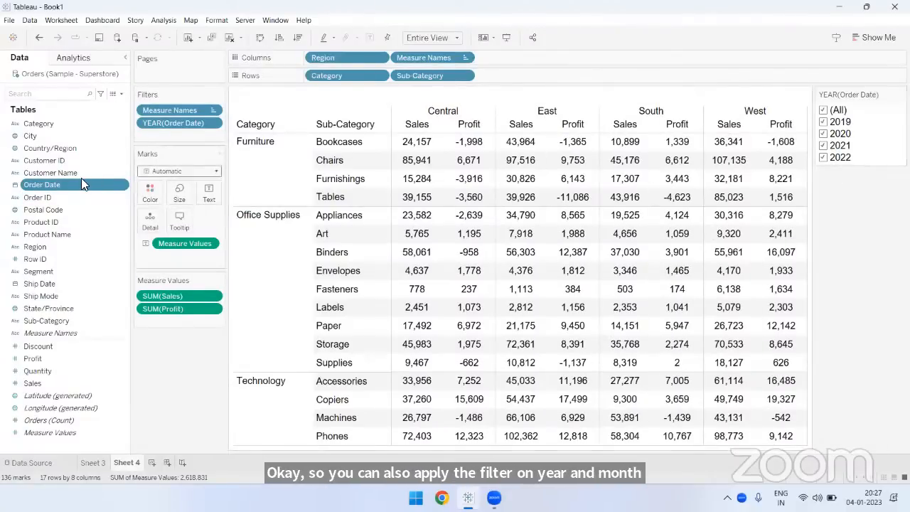
right_click(64, 184)
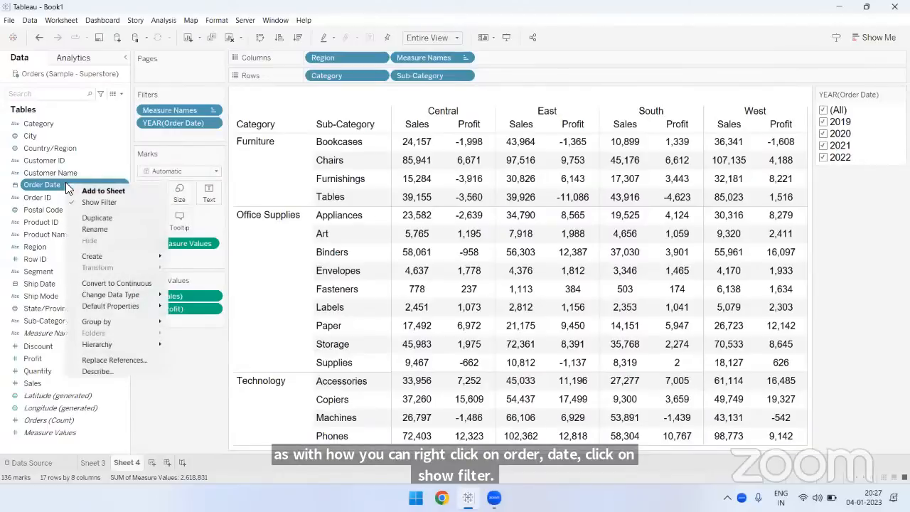
click(209, 377)
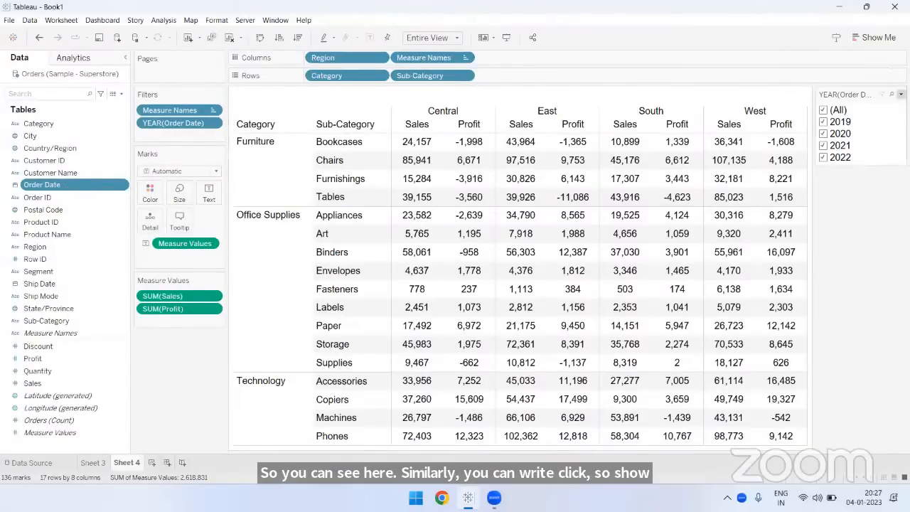
Step: Change the year filter to a single-value list and try 2020, 2021 and 2022 in turn
click(900, 94)
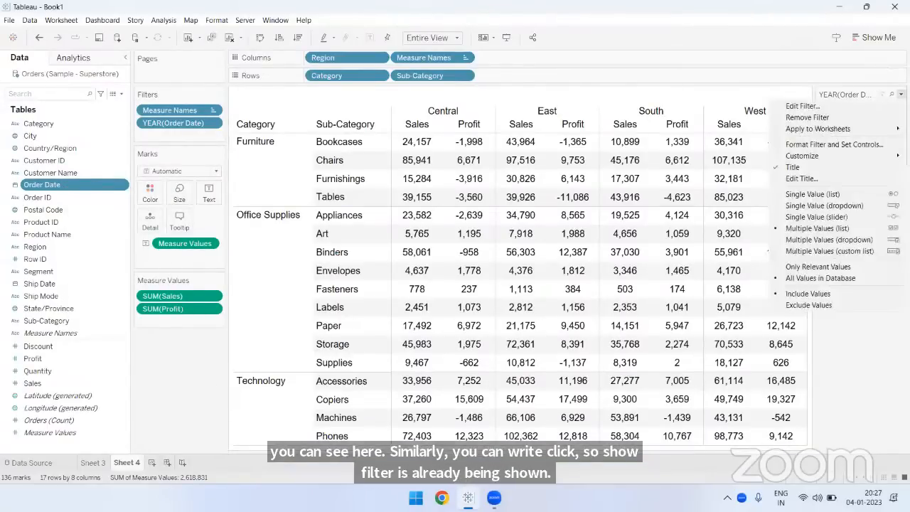
click(824, 194)
click(823, 134)
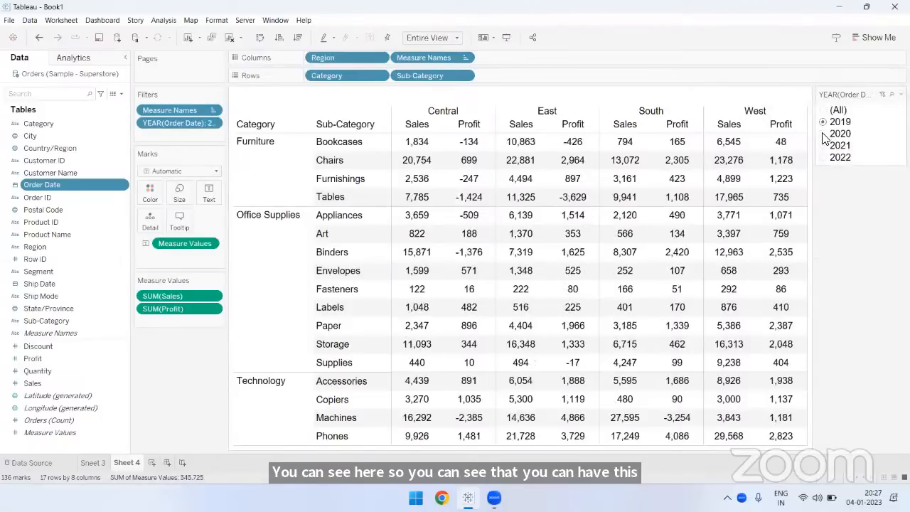
click(822, 145)
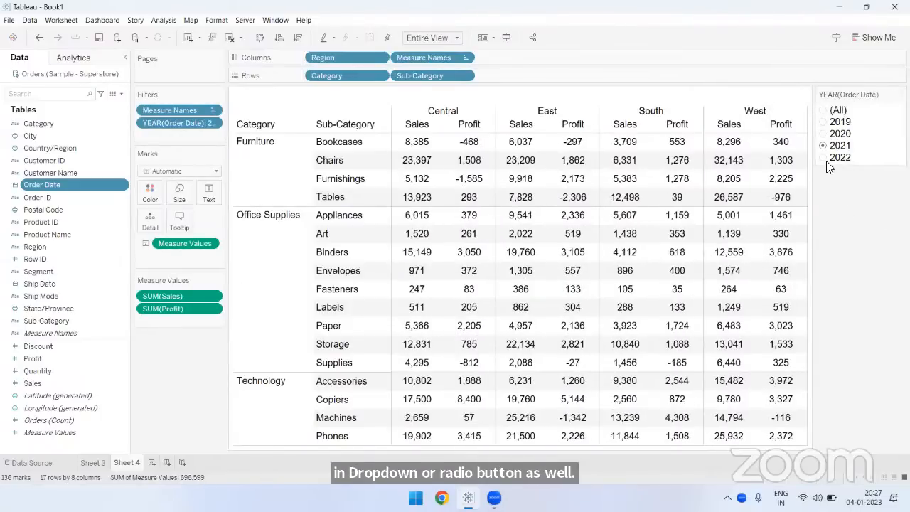
click(825, 157)
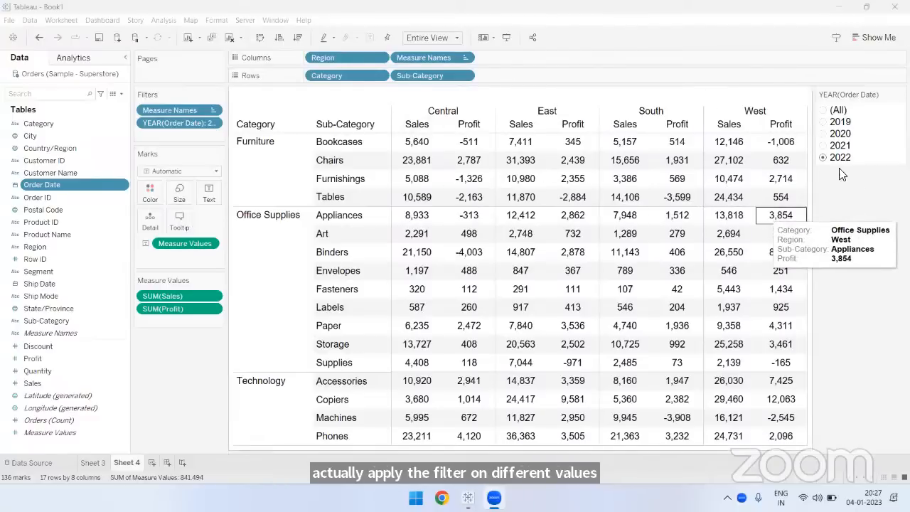
Step: Look briefly at Sheet 3, return to Sheet 4 and remove its year filter on Order Date
click(95, 463)
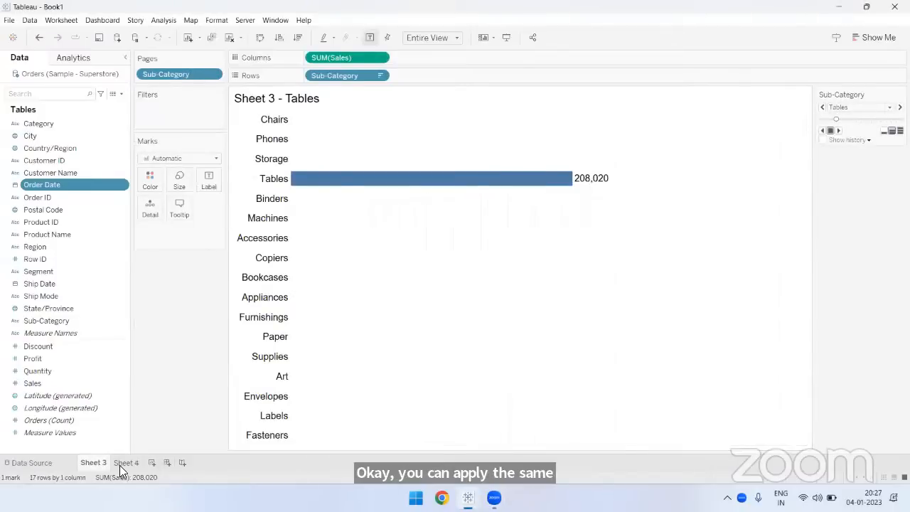
click(121, 463)
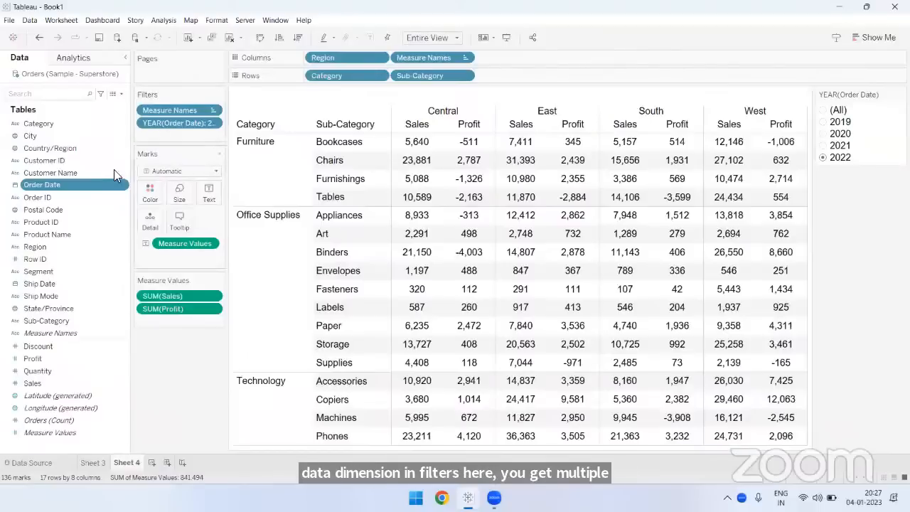
drag(53, 186, 107, 182)
drag(167, 123, 163, 376)
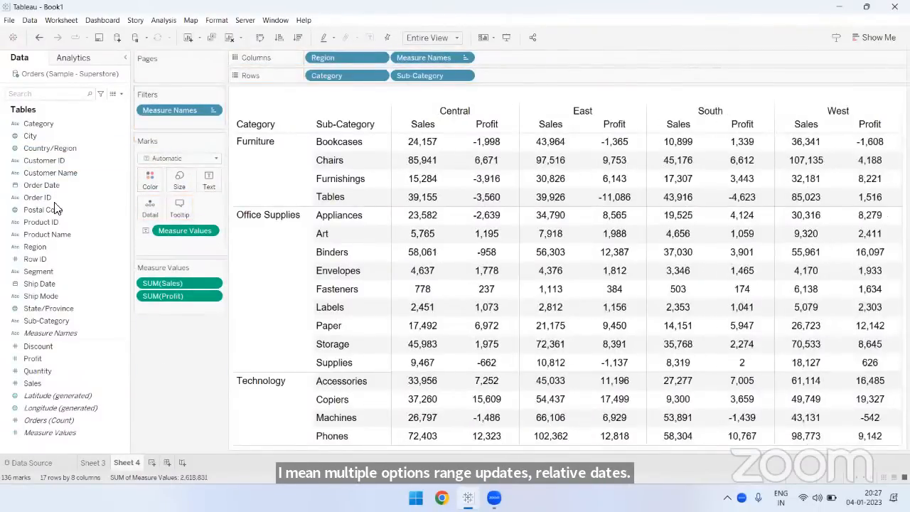
Step: Start a new Order Date filter and compare its range-of-dates and relative-dates settings
drag(42, 185, 162, 128)
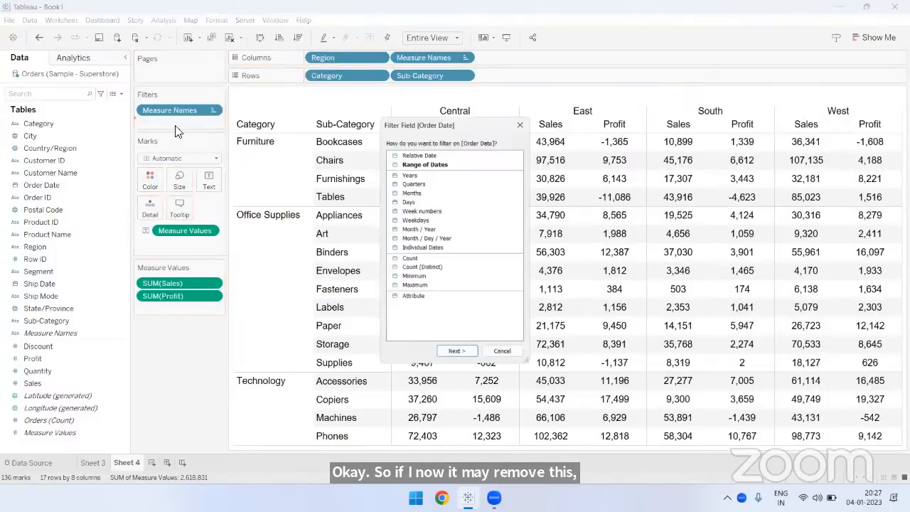
click(455, 355)
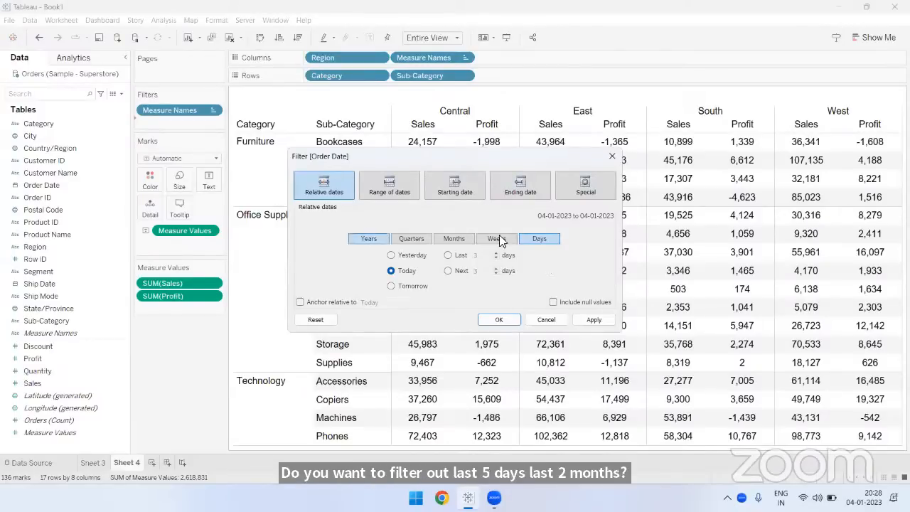
click(387, 191)
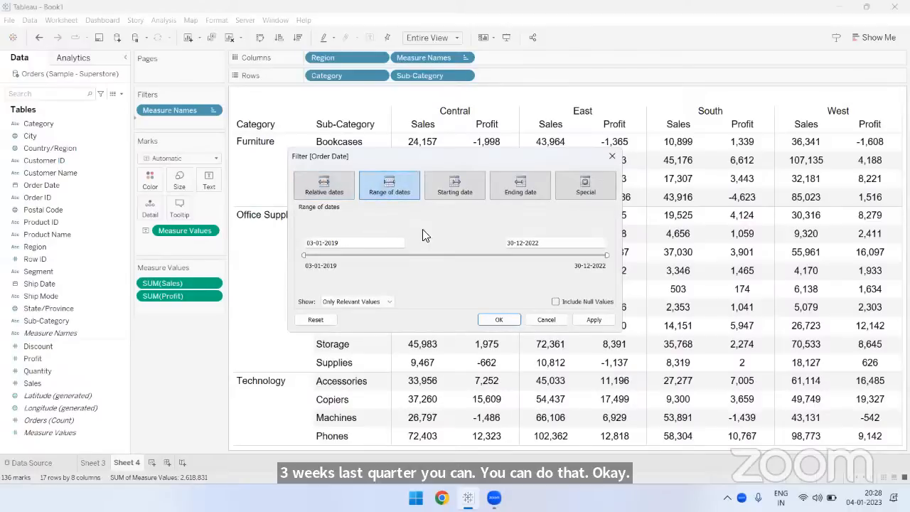
click(320, 187)
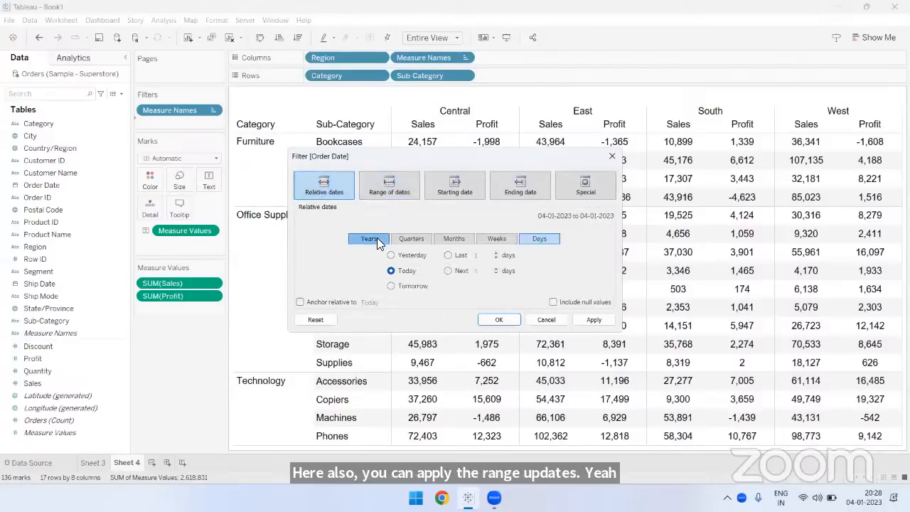
Step: Go through the yearly relative-date options, including previous year, next year, last 3 years, next 3 years and year to date
click(369, 238)
click(416, 255)
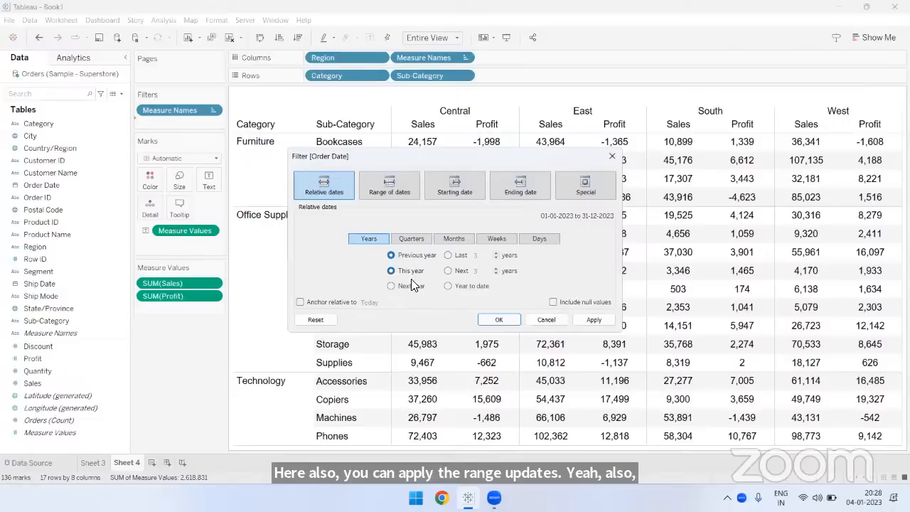
click(411, 284)
click(449, 254)
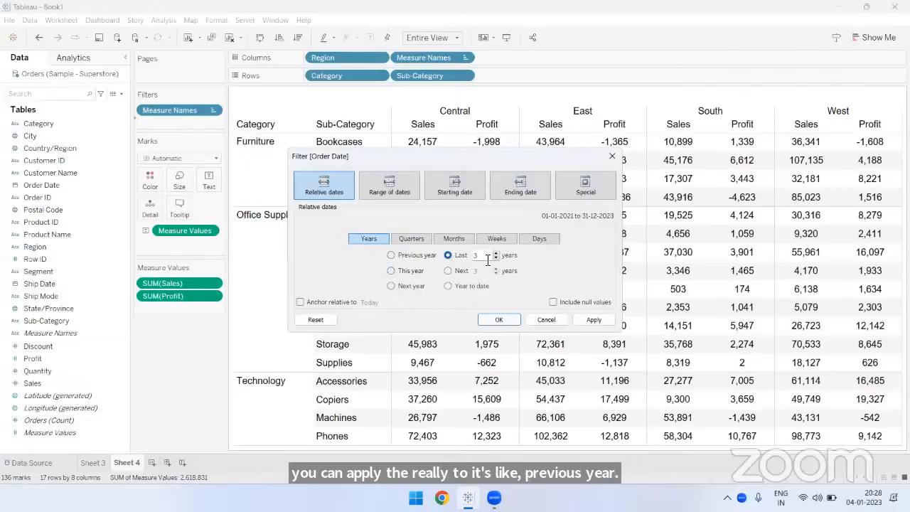
click(450, 271)
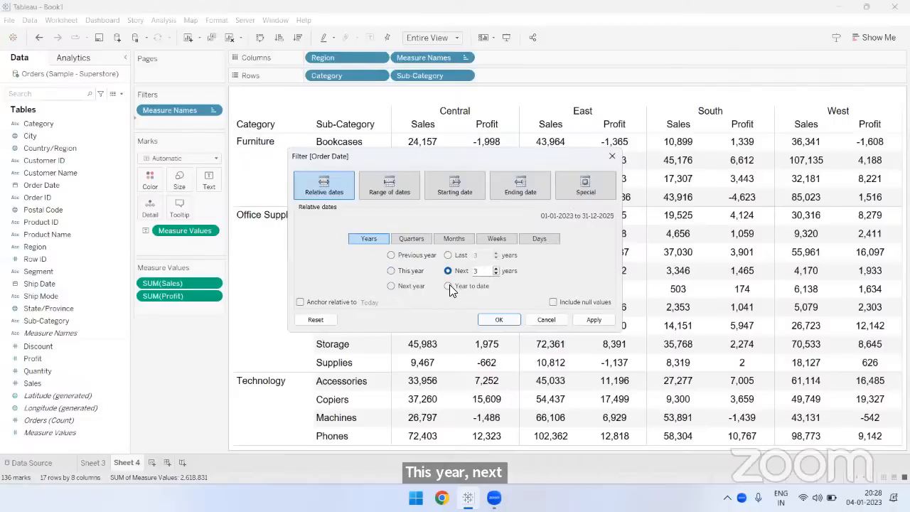
click(448, 285)
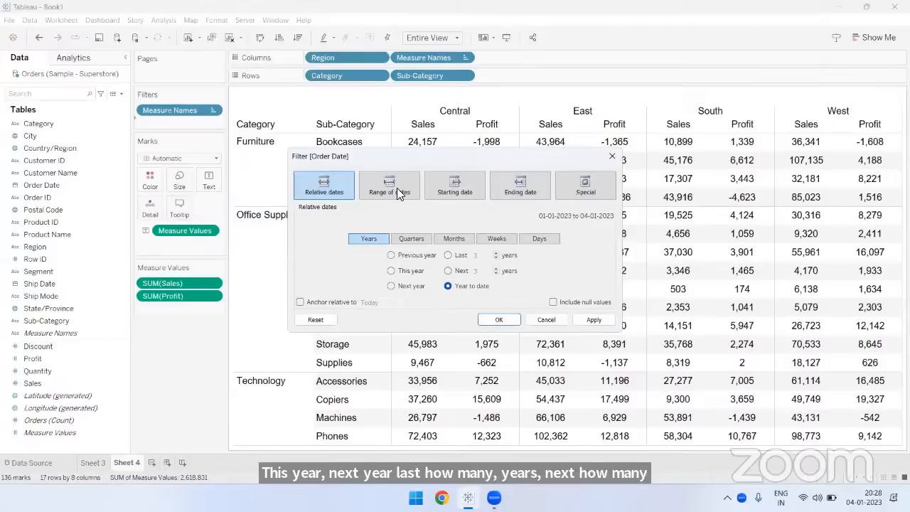
Step: View the starting date, ending date and special options of the Order Date filter
click(469, 183)
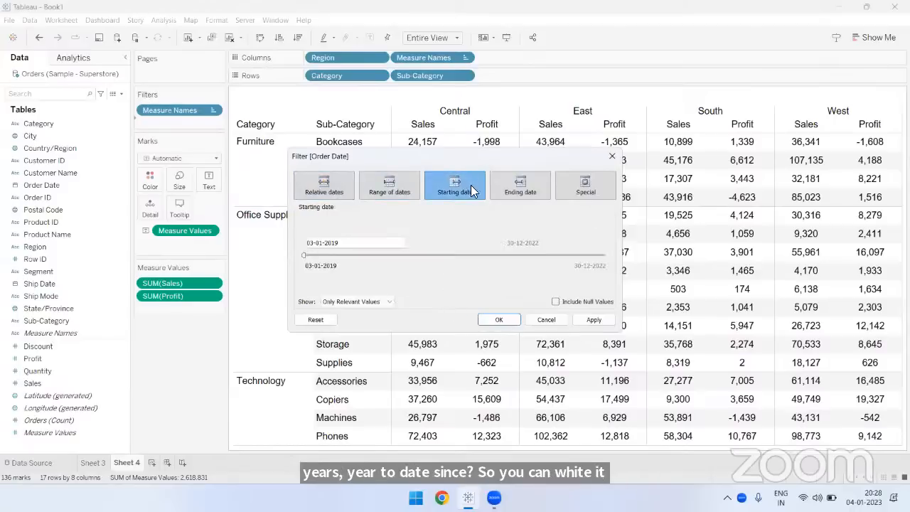
click(520, 181)
click(590, 182)
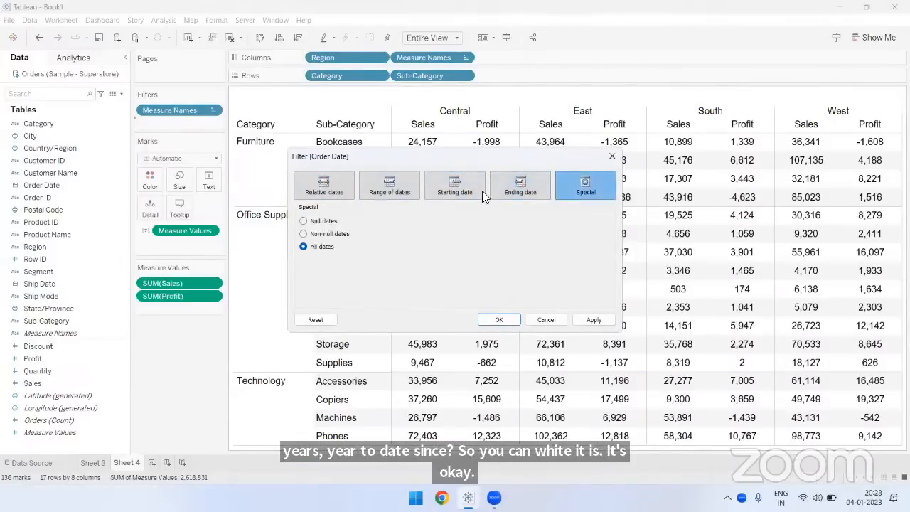
Step: Check the null and non-null date options, and filter Order Date to the previous month using relative dates
click(320, 221)
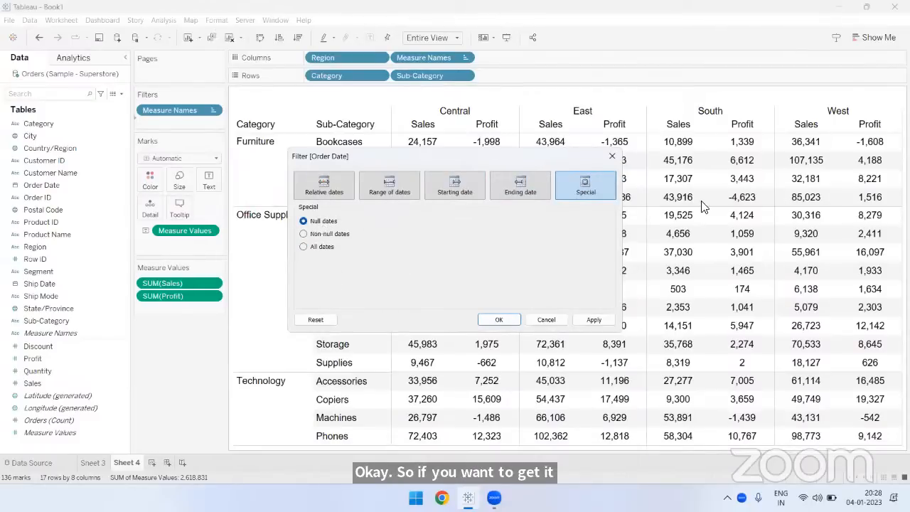
click(340, 237)
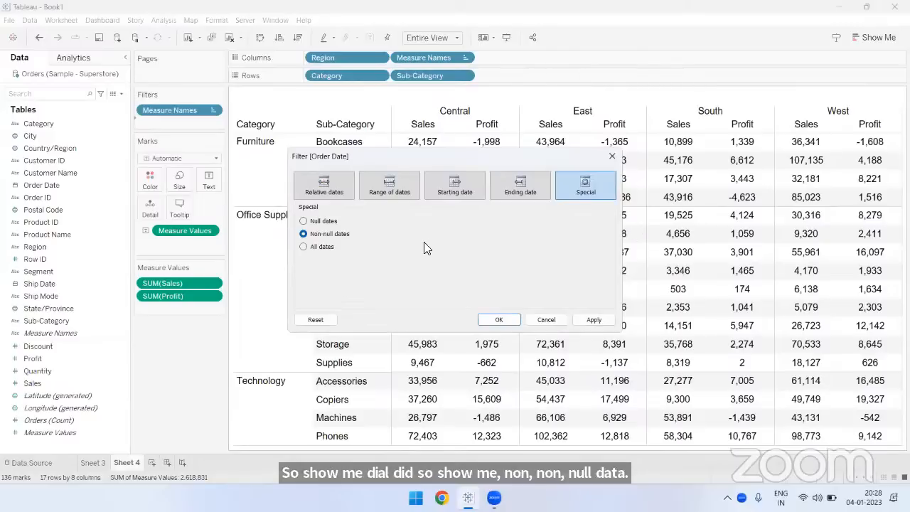
click(337, 185)
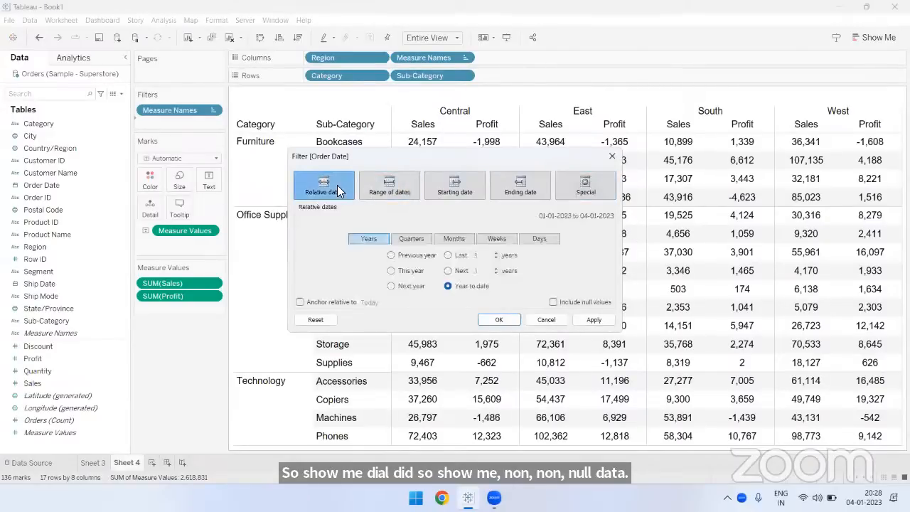
click(466, 235)
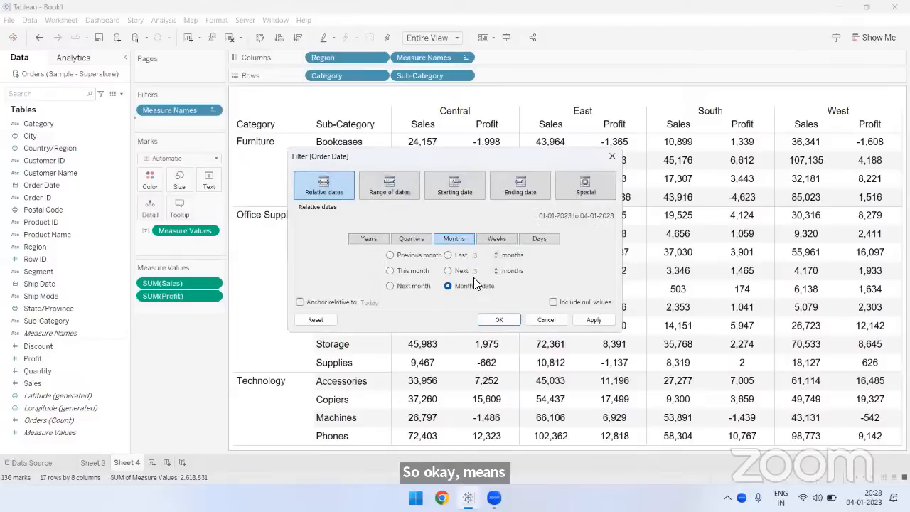
click(390, 255)
click(496, 320)
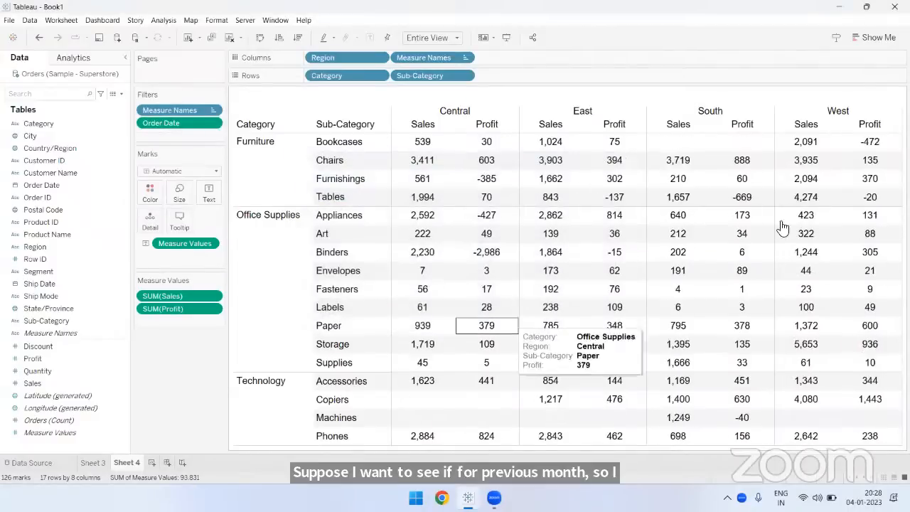
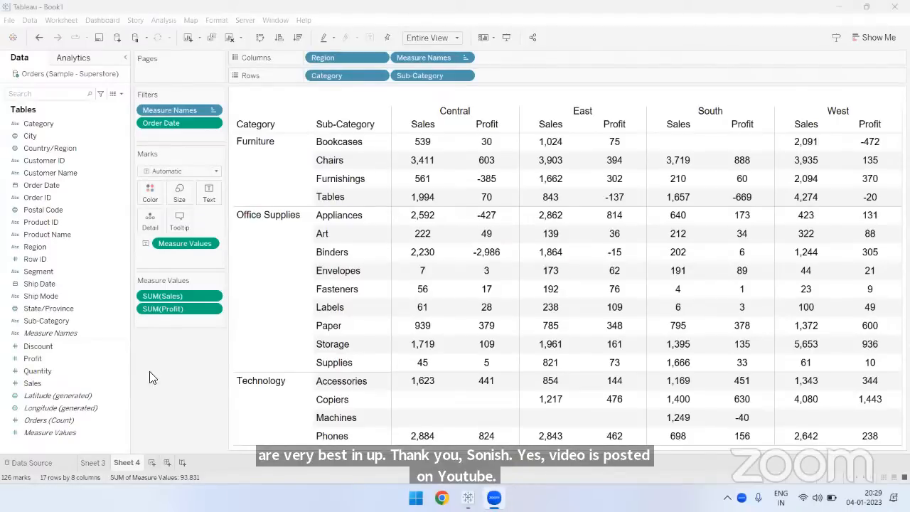
Step: Revisit Sheet 3 and play the Sub-Category page animation of the sales bars
click(93, 462)
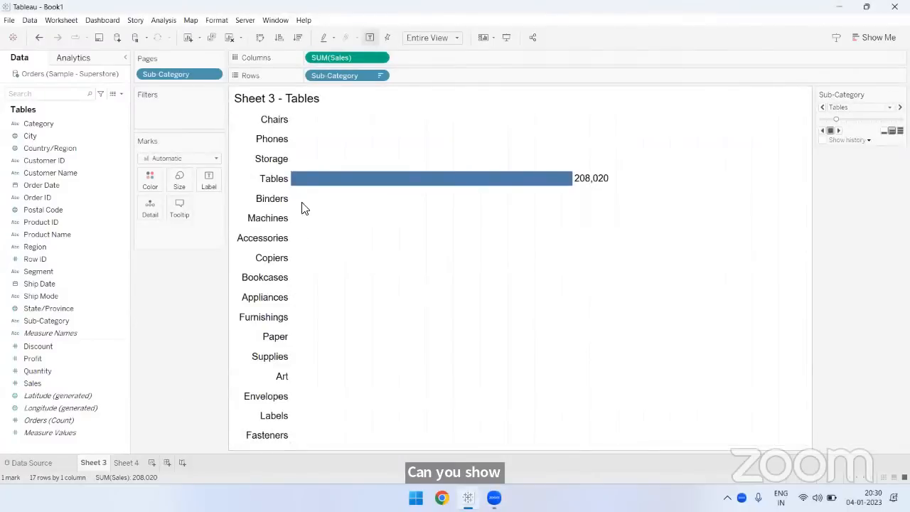
click(71, 321)
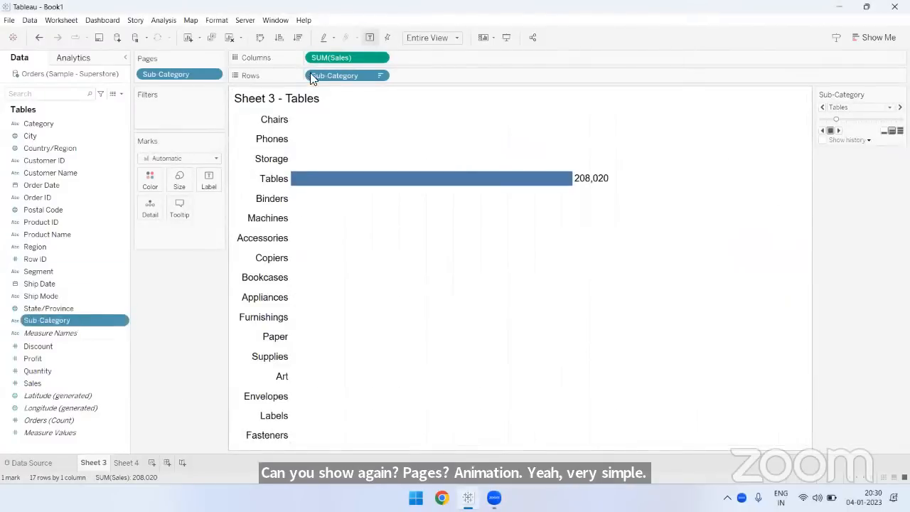
click(34, 384)
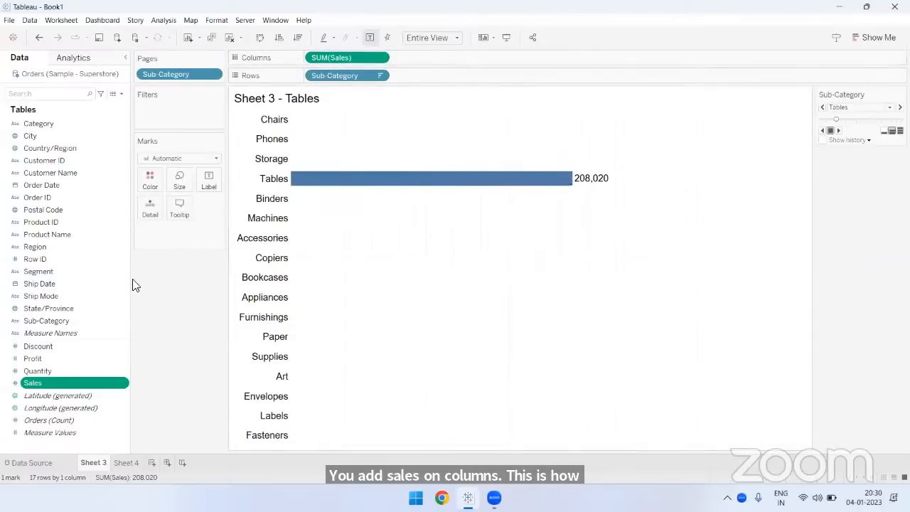
click(55, 322)
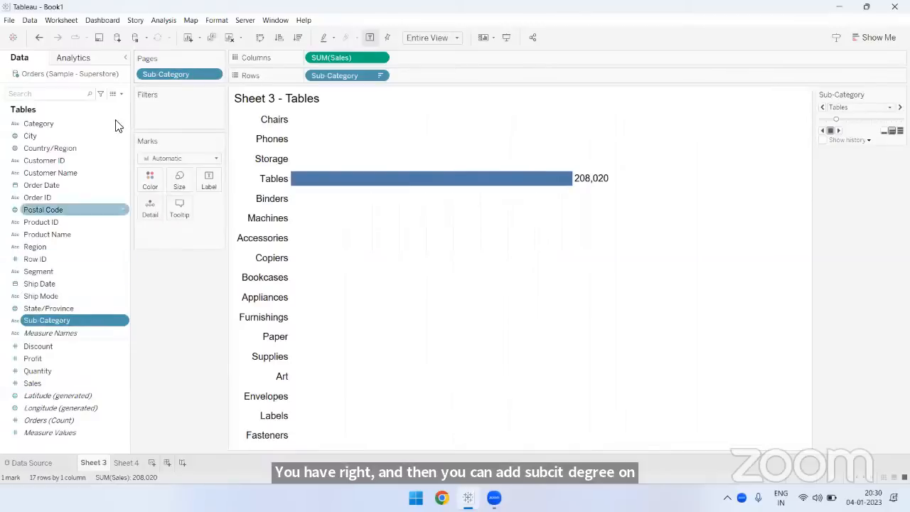
click(837, 132)
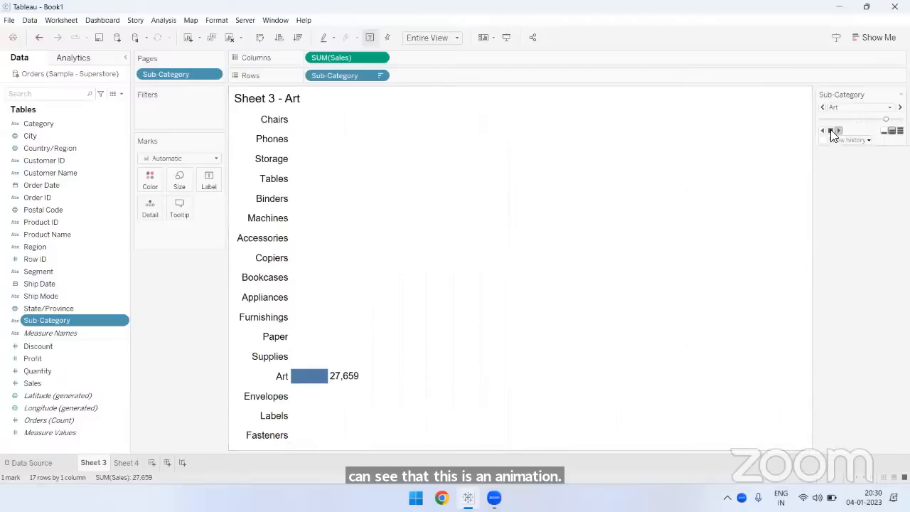
Step: Return to Sheet 4 and add a new blank worksheet after it
click(126, 461)
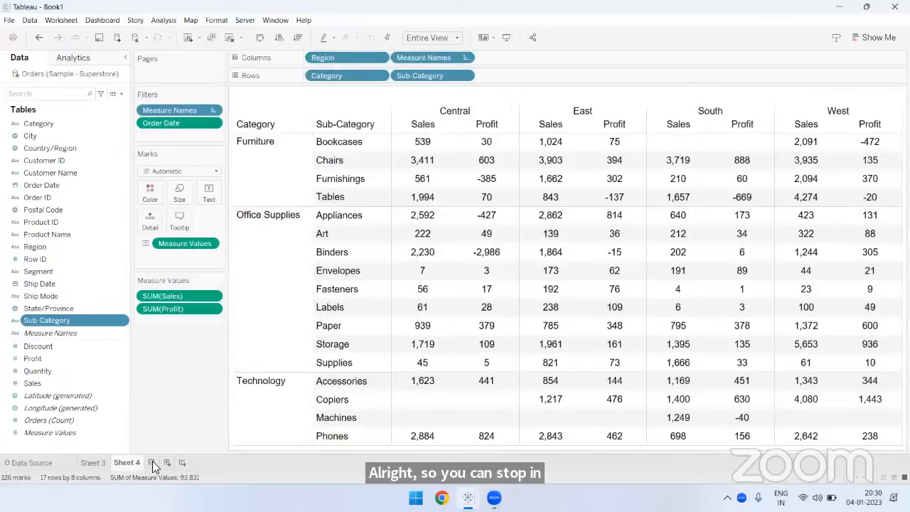
click(151, 462)
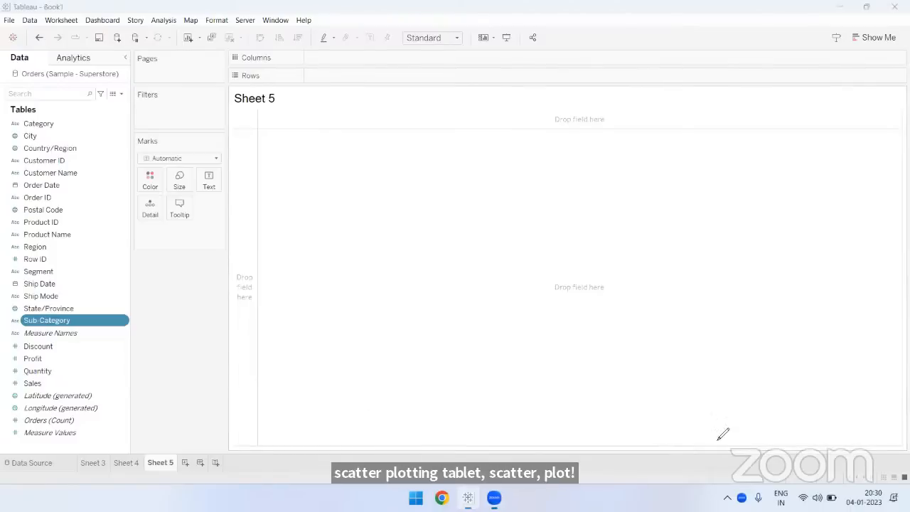
Step: Annotate the screen with a Height against Weight trend sketch and underlines below Sales and Profit, clearing each drawing
drag(454, 89, 455, 135)
mouse_move(458, 237)
mouse_down()
mouse_move(482, 284)
mouse_move(804, 283)
mouse_up()
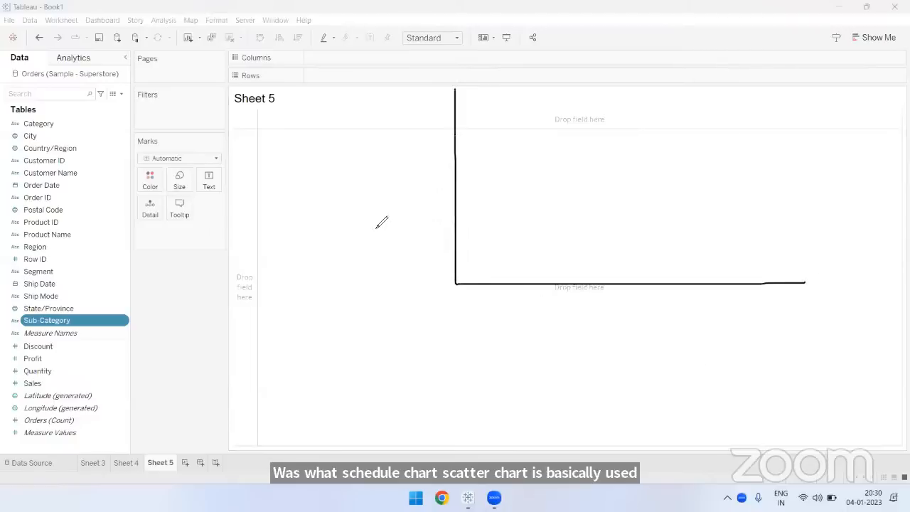
mouse_move(345, 142)
mouse_down()
mouse_move(350, 196)
mouse_move(361, 166)
mouse_move(394, 172)
mouse_move(404, 160)
mouse_move(405, 177)
mouse_move(434, 165)
mouse_up()
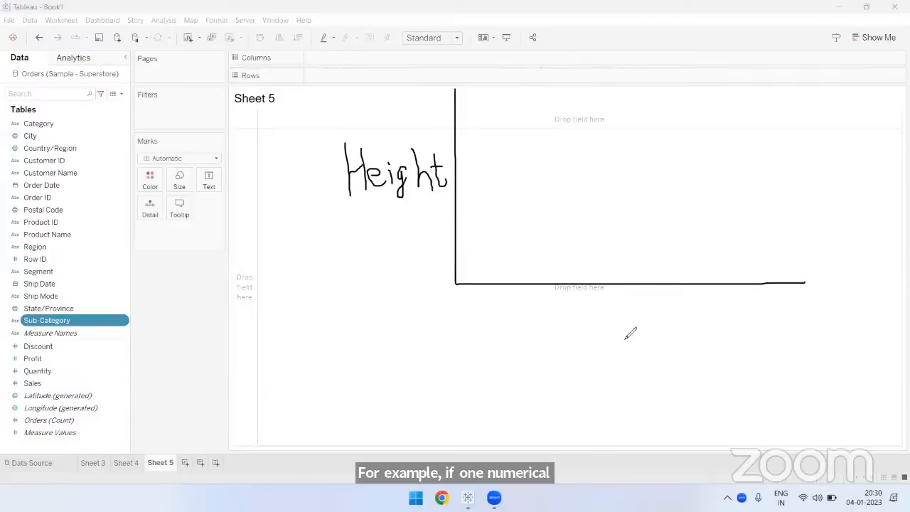
mouse_move(521, 290)
mouse_down()
mouse_move(547, 308)
mouse_move(569, 293)
mouse_up()
mouse_move(586, 326)
mouse_down()
mouse_move(605, 329)
mouse_move(614, 300)
mouse_move(629, 311)
mouse_move(618, 346)
mouse_move(641, 345)
mouse_move(680, 321)
mouse_up()
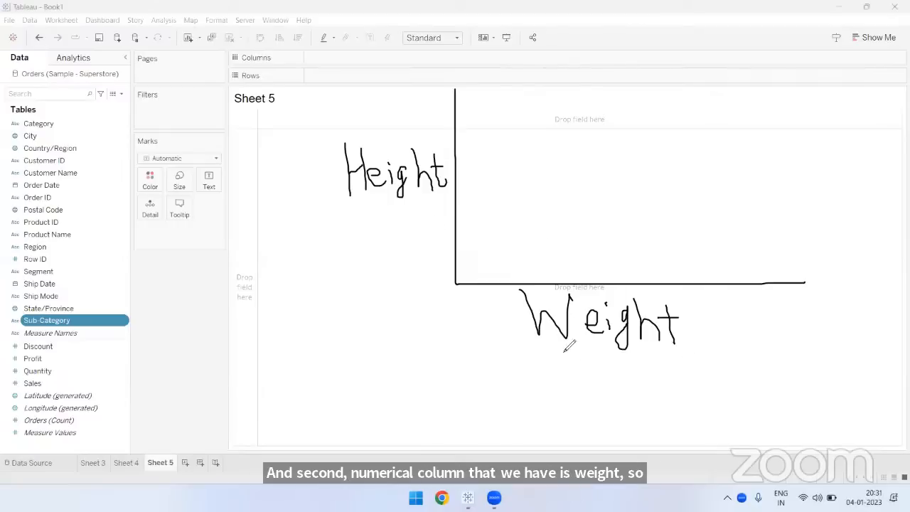
drag(485, 270, 613, 162)
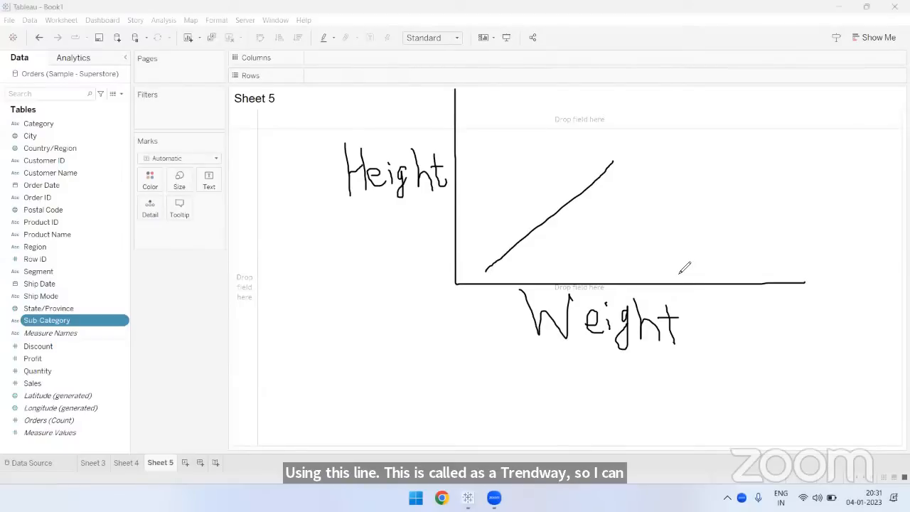
click(669, 69)
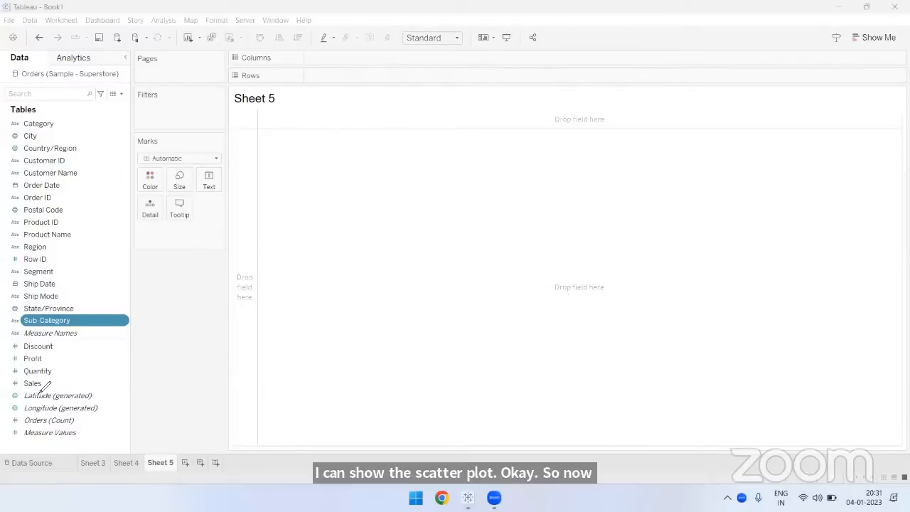
mouse_move(20, 389)
mouse_down()
mouse_move(47, 388)
mouse_move(46, 363)
mouse_up()
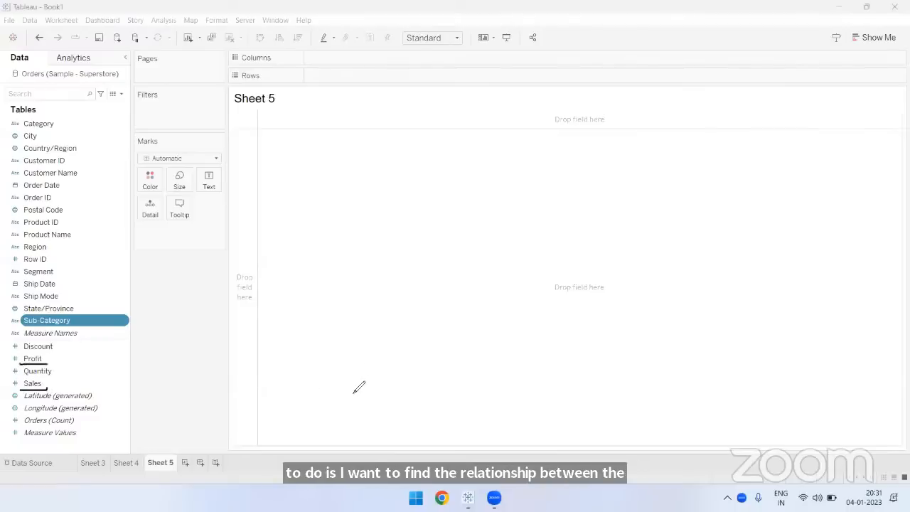
click(652, 56)
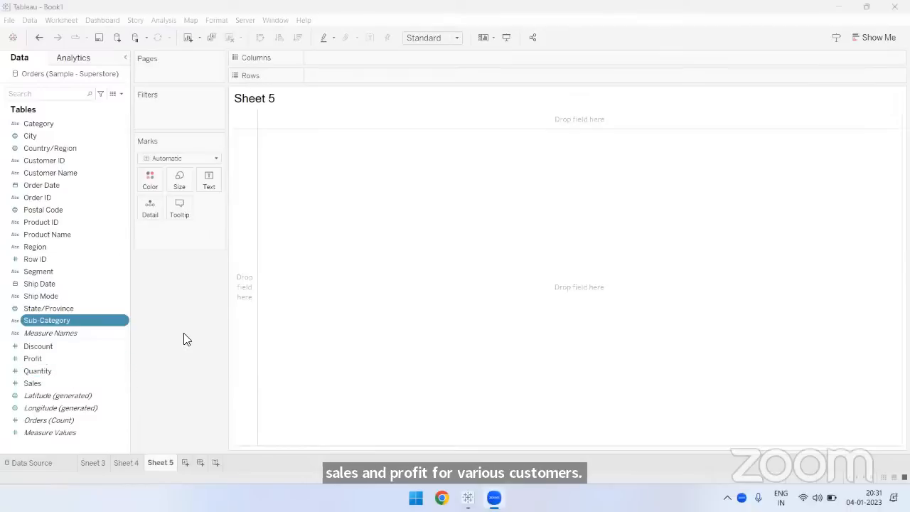
Step: Plot Sales on rows against Profit on columns in Sheet 5 and fit the chart to the entire view
mouse_move(54, 383)
mouse_down()
mouse_move(289, 94)
mouse_move(331, 75)
mouse_up()
drag(31, 357, 316, 57)
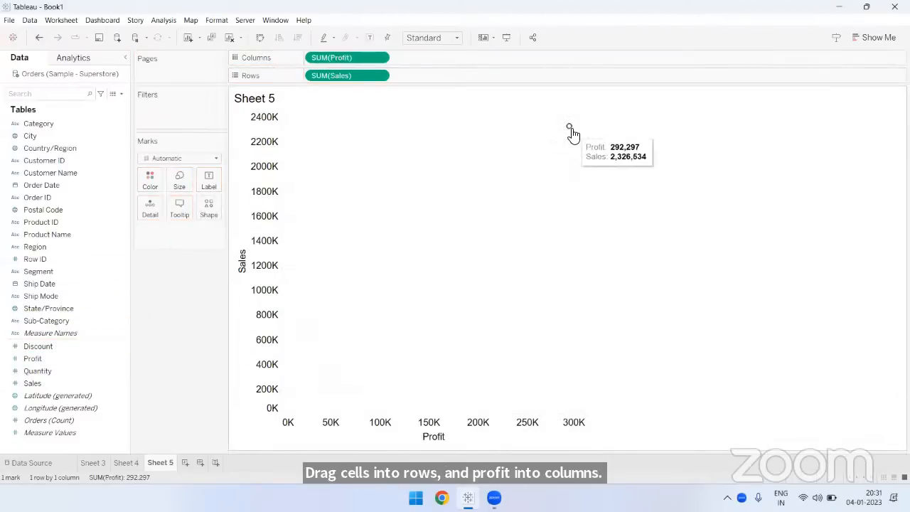
click(434, 40)
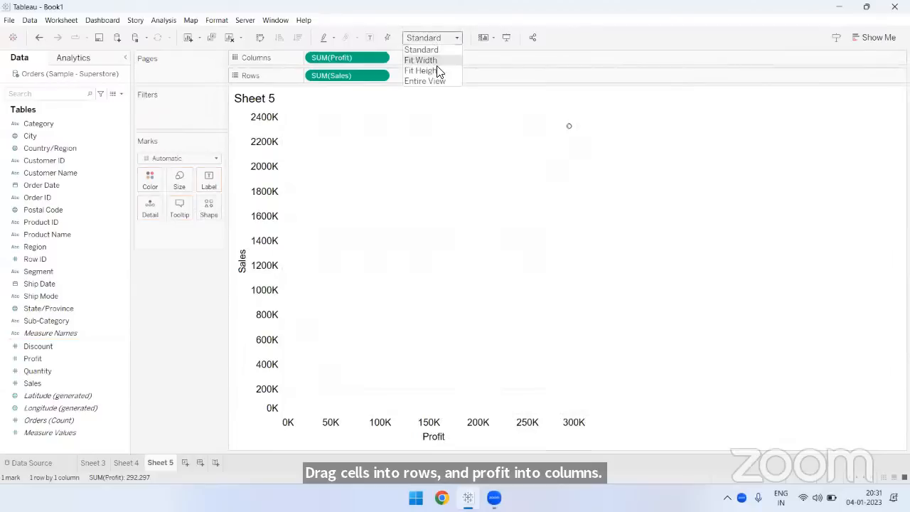
click(438, 82)
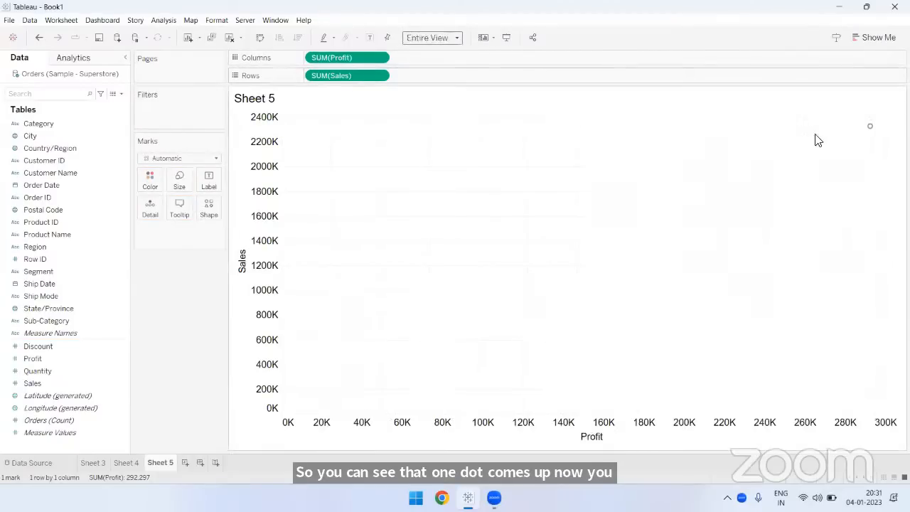
mouse_move(869, 132)
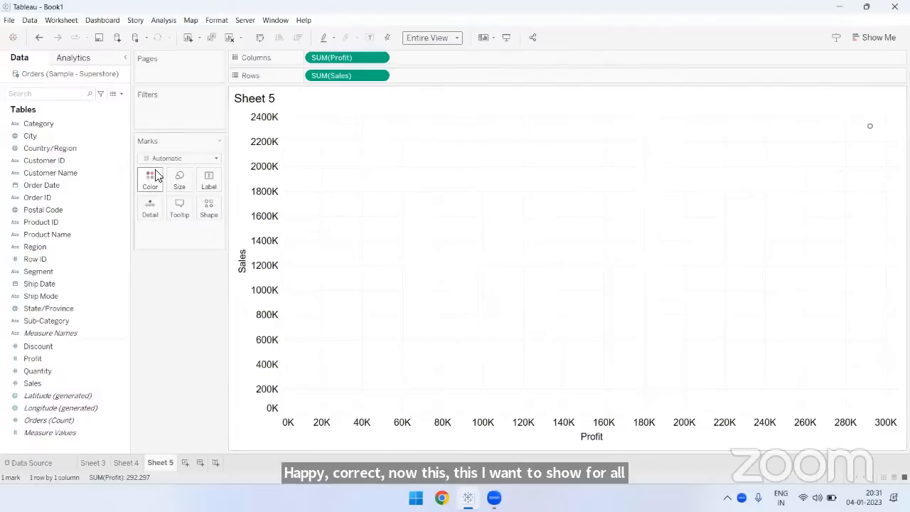
Step: Color the scatter plot marks by Customer Name and hide the color legend
click(71, 234)
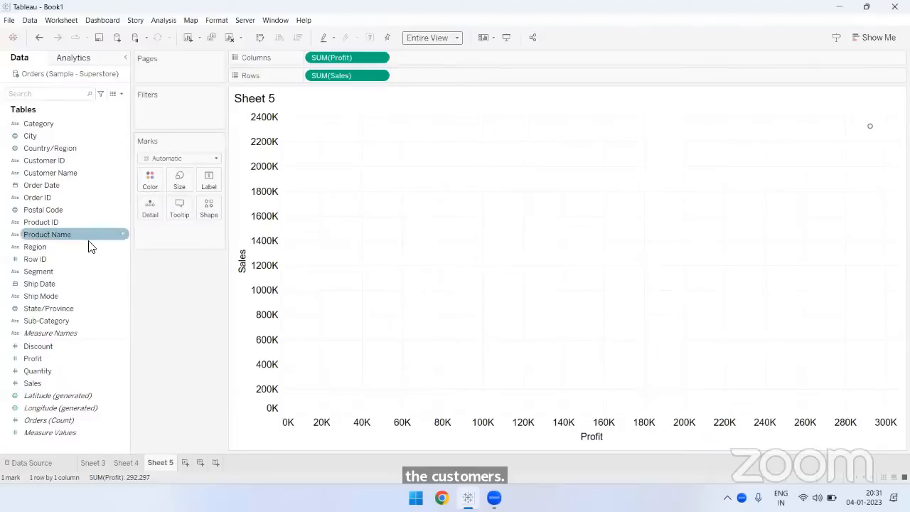
drag(61, 174, 148, 186)
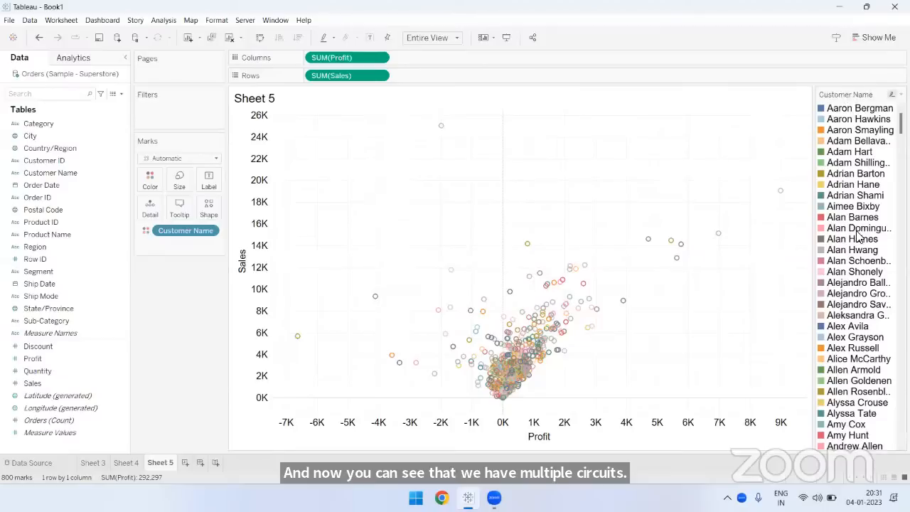
click(484, 38)
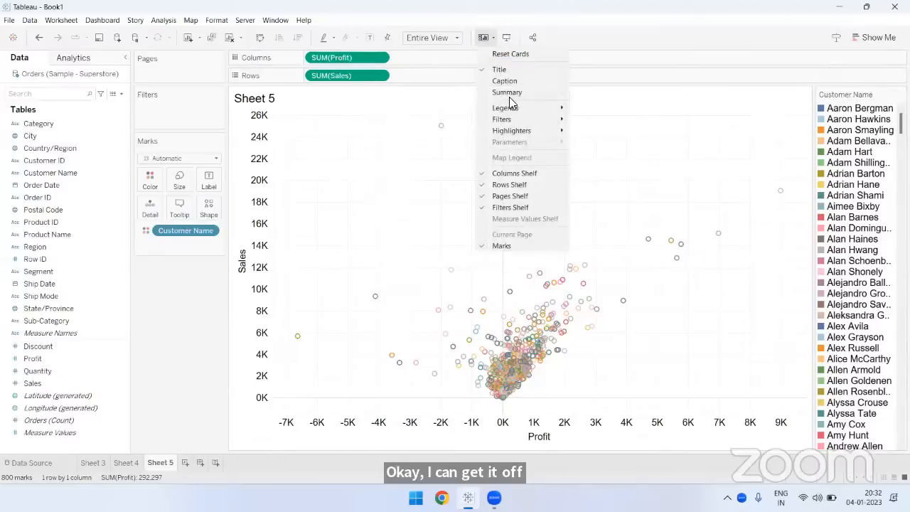
mouse_move(554, 107)
click(584, 108)
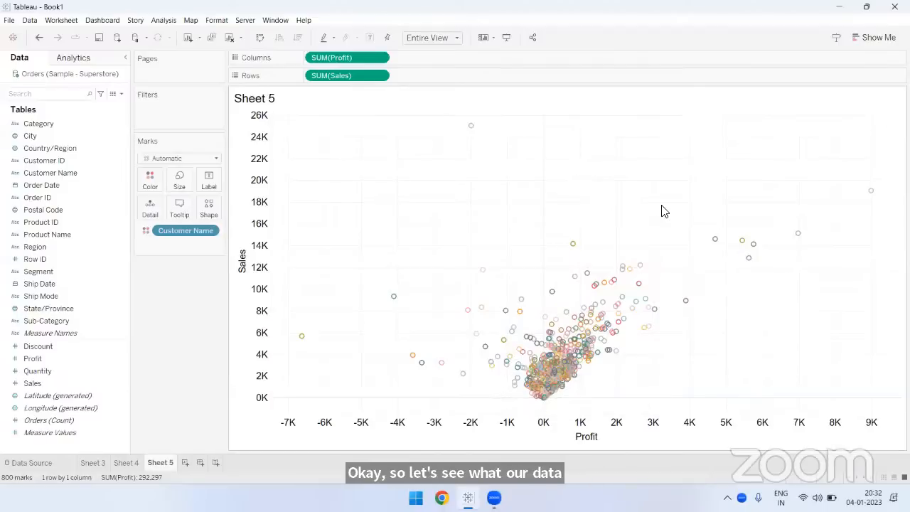
Step: Show trend lines on the Sales and Profit scatter plot
right_click(596, 156)
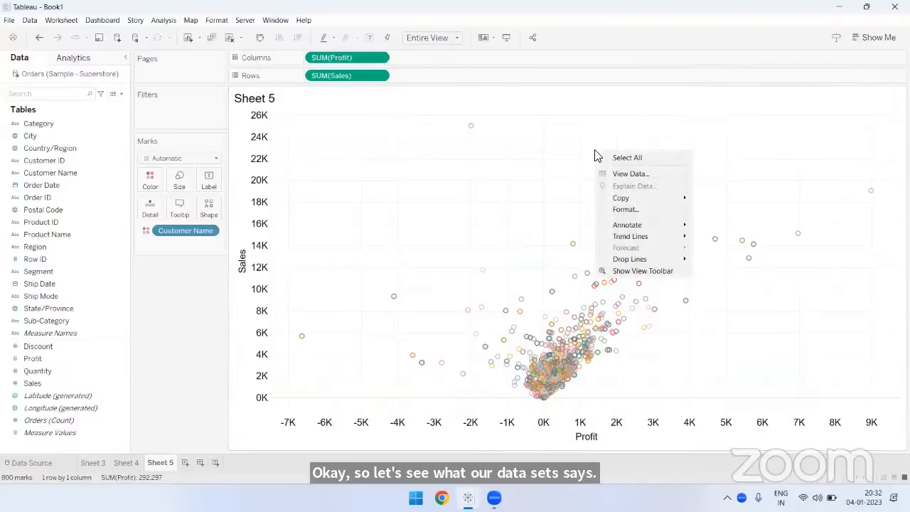
mouse_move(621, 240)
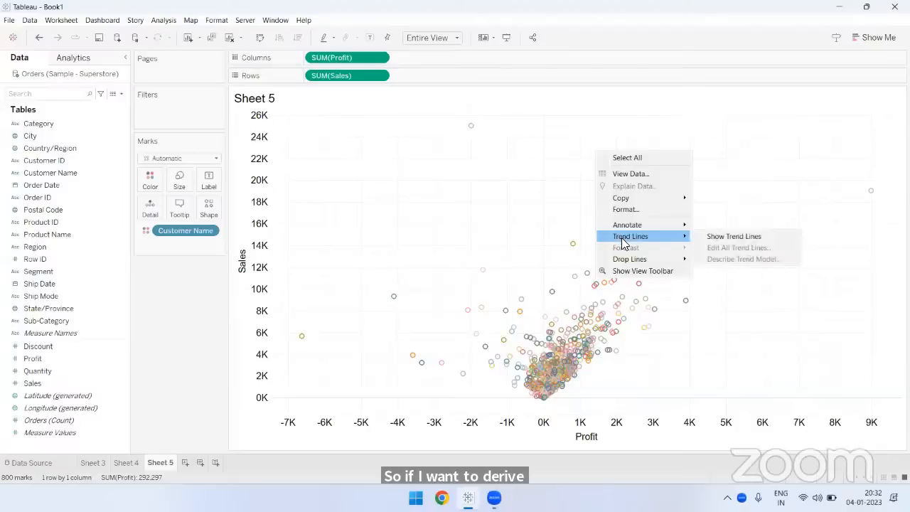
click(726, 236)
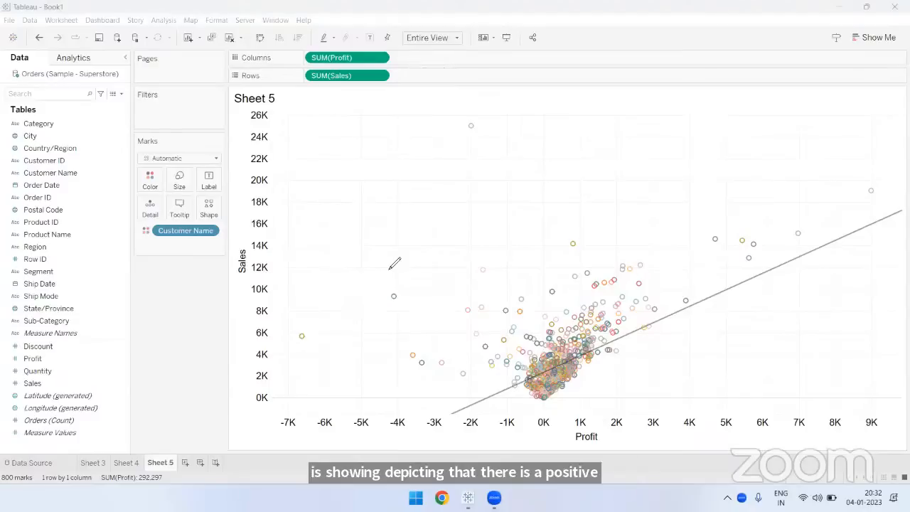
Step: Add a text annotation over the upper part of the scatter plot reading "Equation of Line:" with "y = mx + c" below it
double_click(381, 148)
text(Eq)
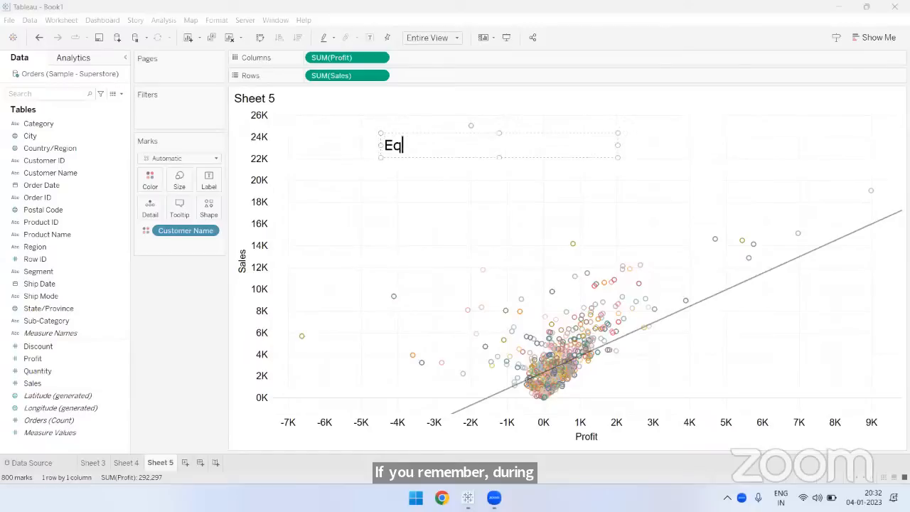
text(uation of)
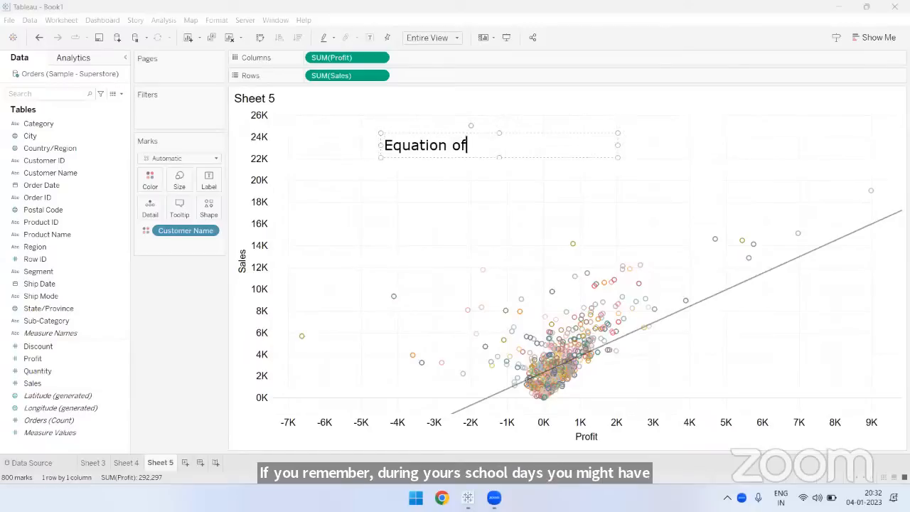
text( Line:)
key(Return)
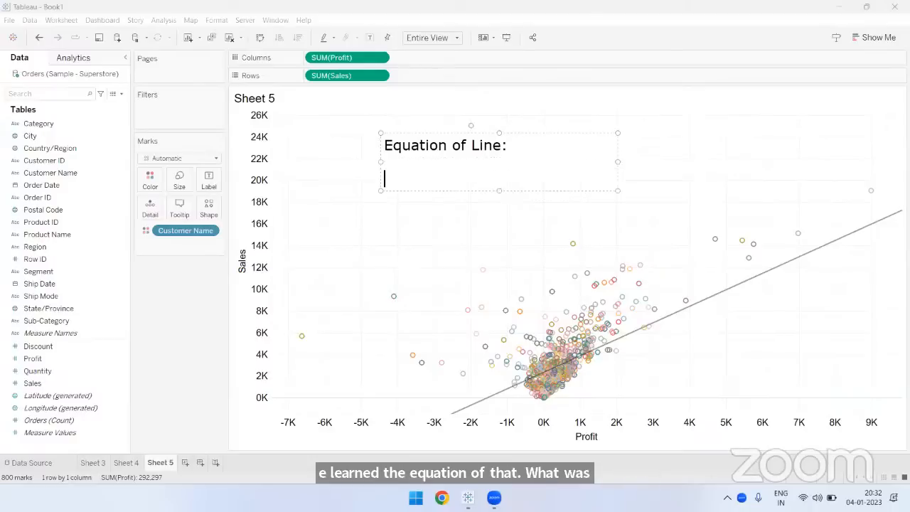
text(y )
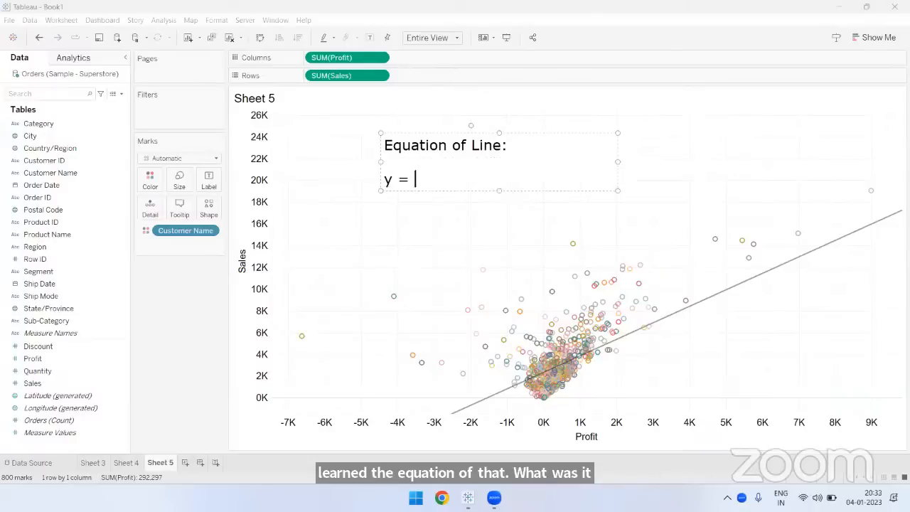
text(= mx)
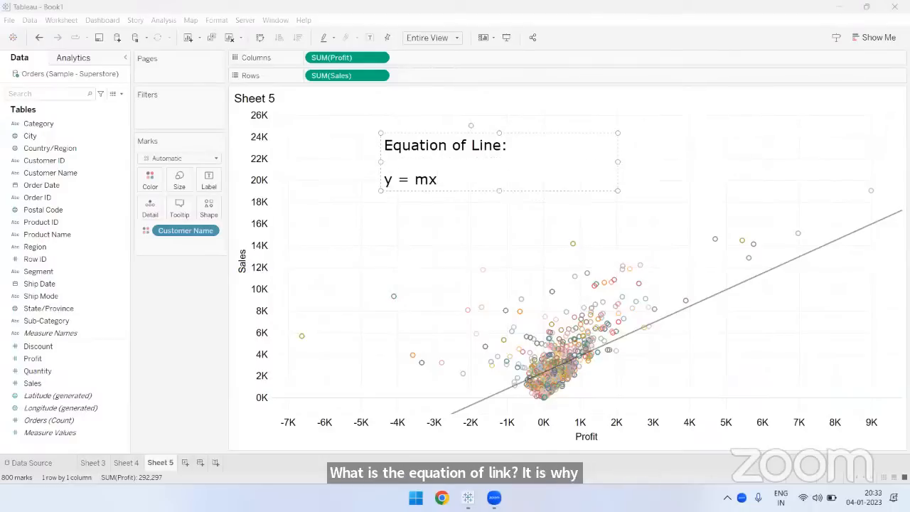
text( + c)
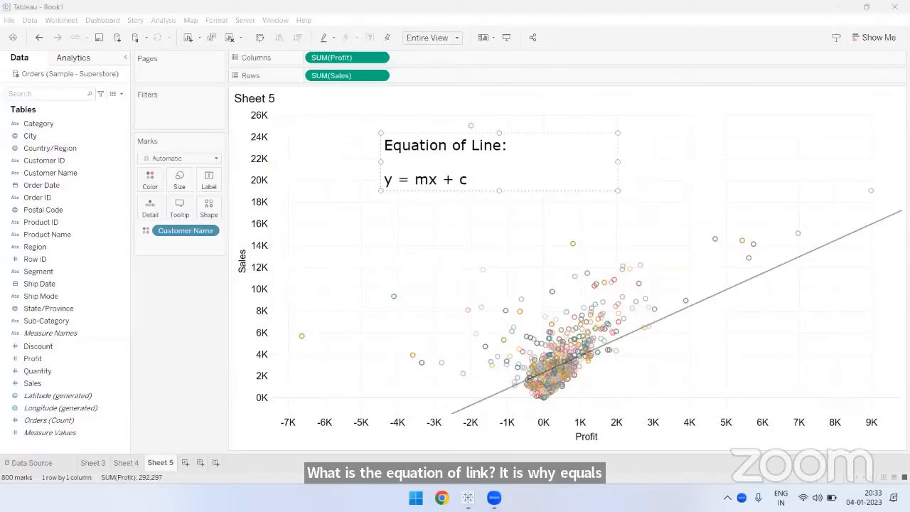
click(575, 265)
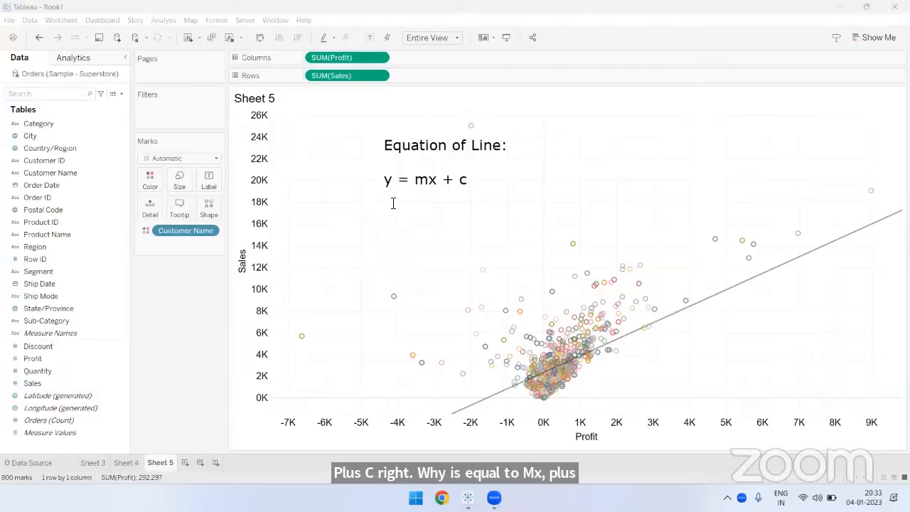
Step: Remove the space before the plus sign in the annotated line equation
click(439, 184)
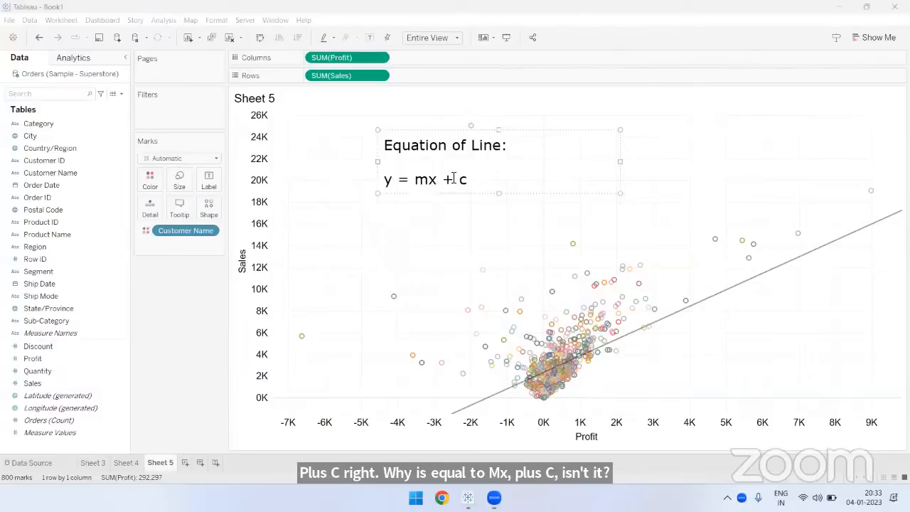
click(452, 182)
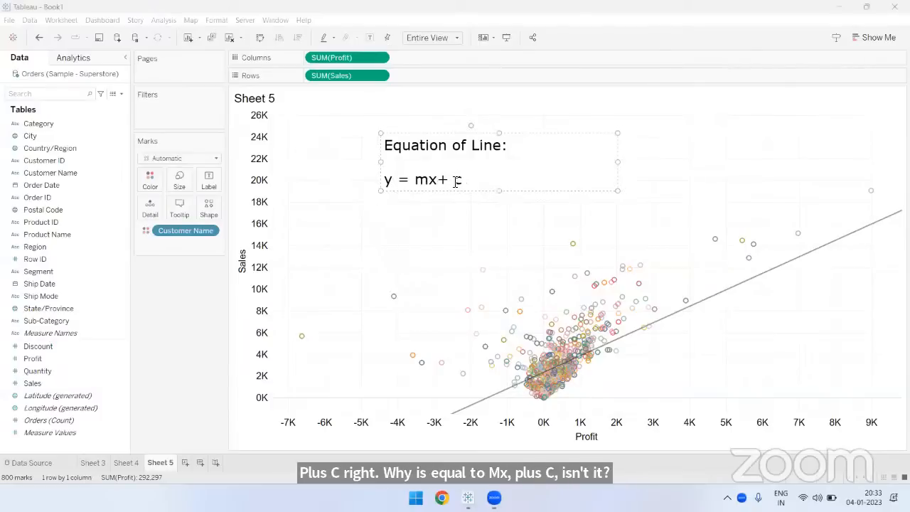
key(BackSpace)
click(475, 234)
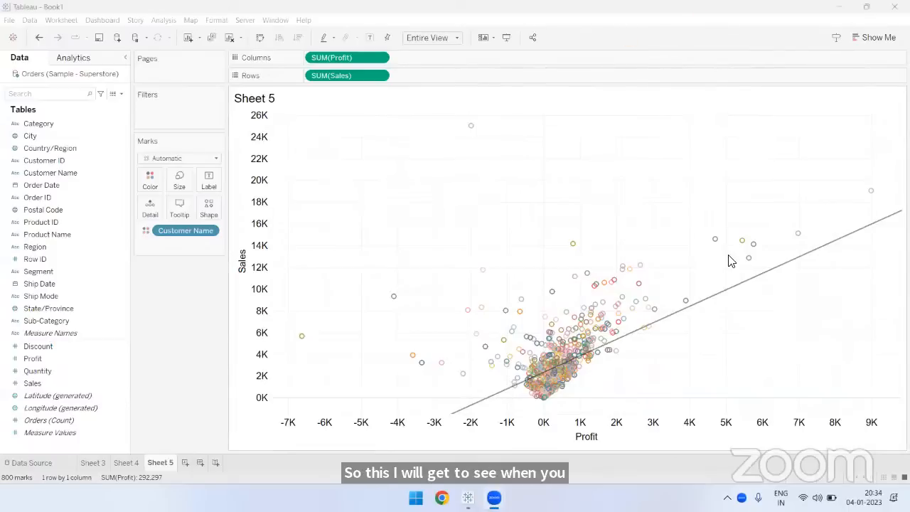
Step: Compare the trend lines of a group of negative-profit marks and a group of marks around 1K to 3K profit, clearing each selection
mouse_move(739, 287)
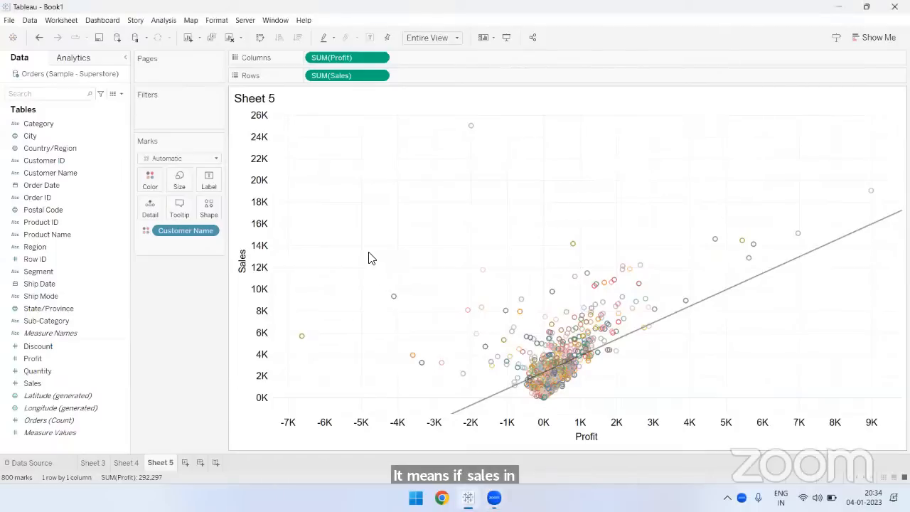
drag(368, 252, 525, 383)
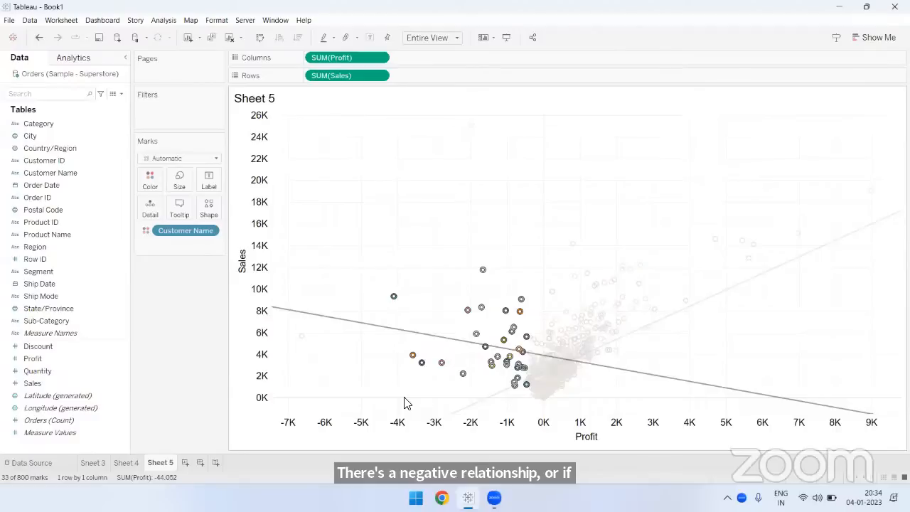
mouse_move(330, 324)
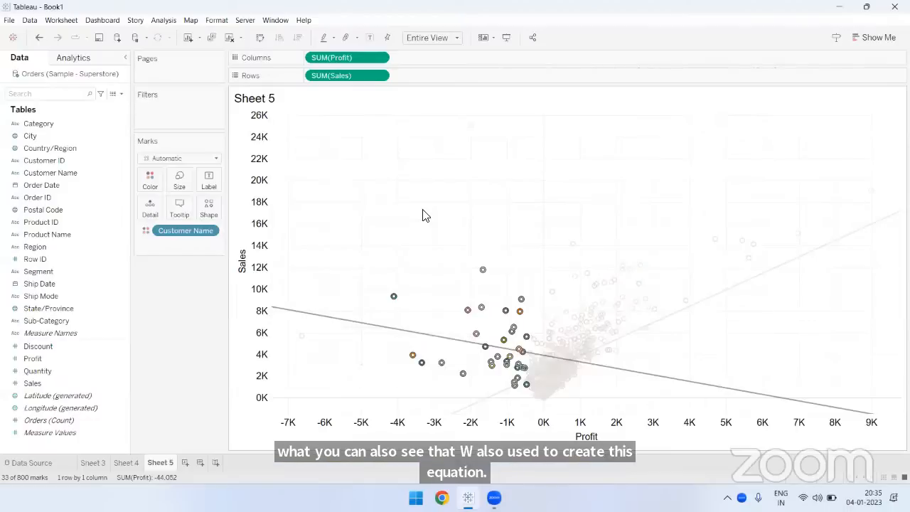
click(447, 217)
drag(560, 207, 660, 328)
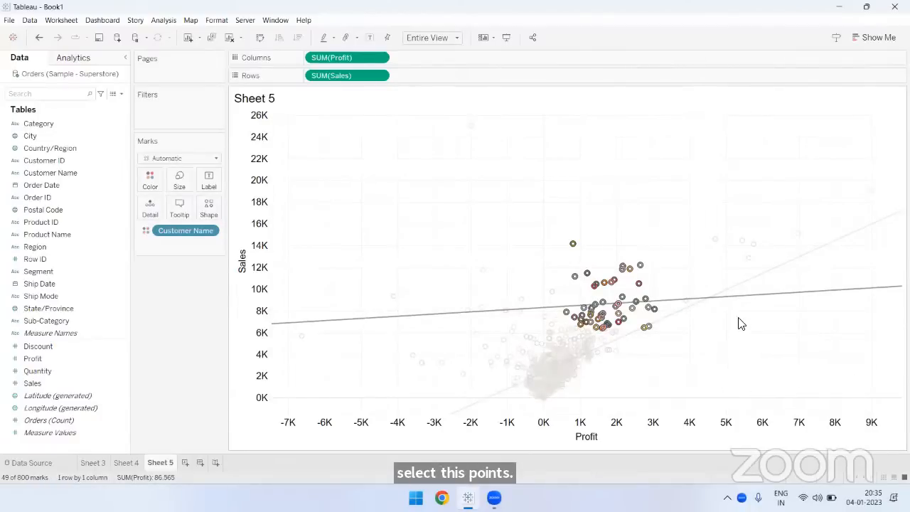
mouse_move(743, 304)
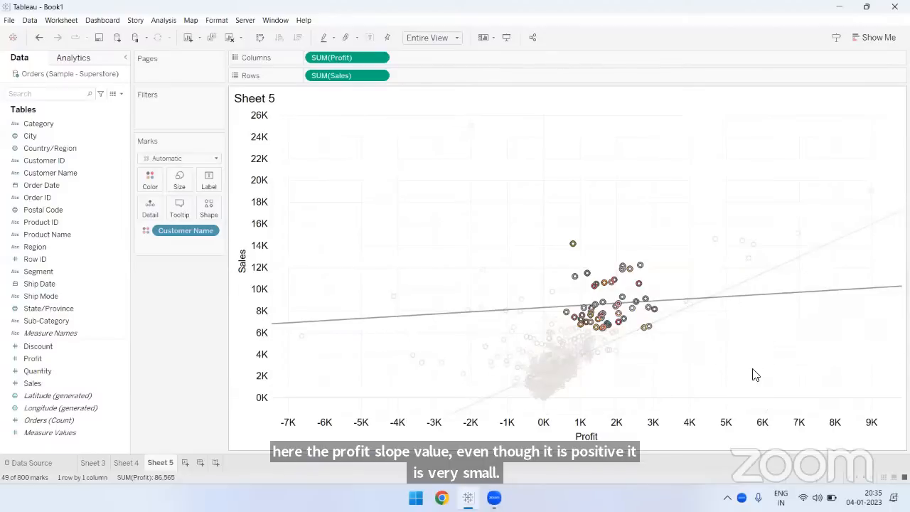
click(757, 347)
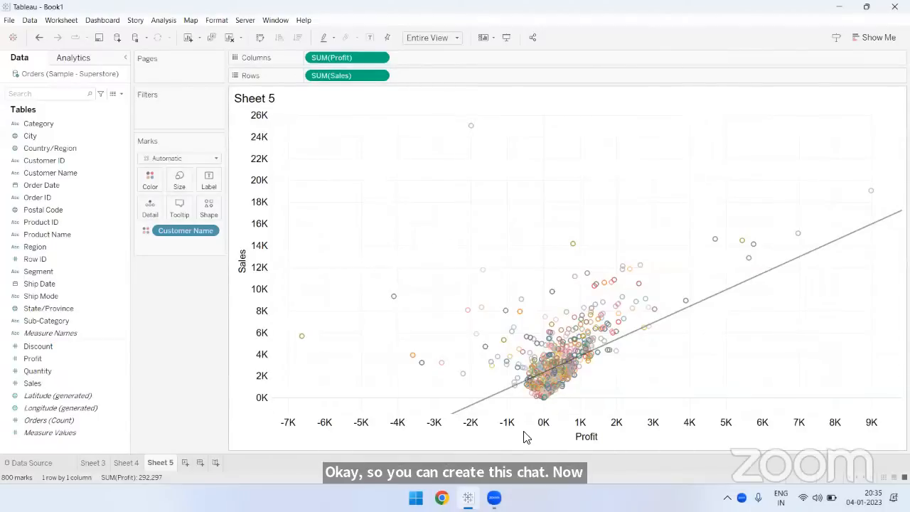
Step: Rename Sheet 5 as Scatter Plot
double_click(172, 463)
text(Scat)
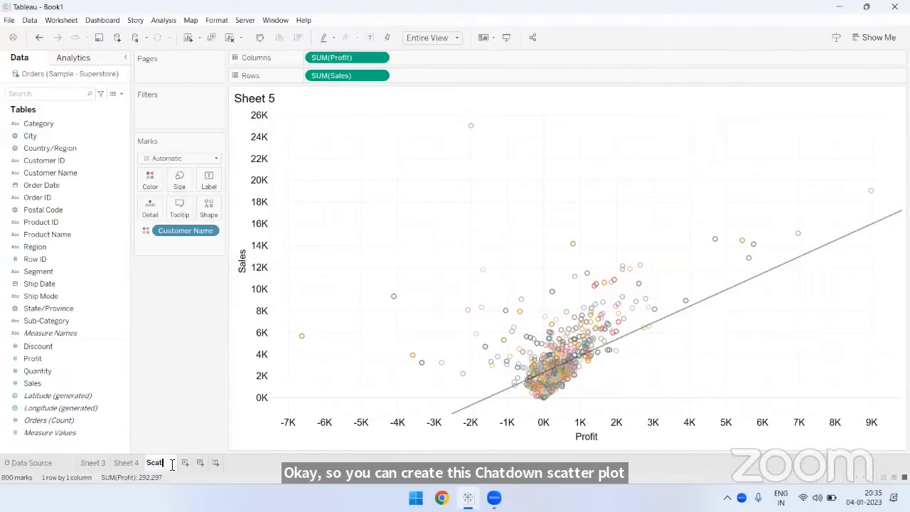
text(ter Plot)
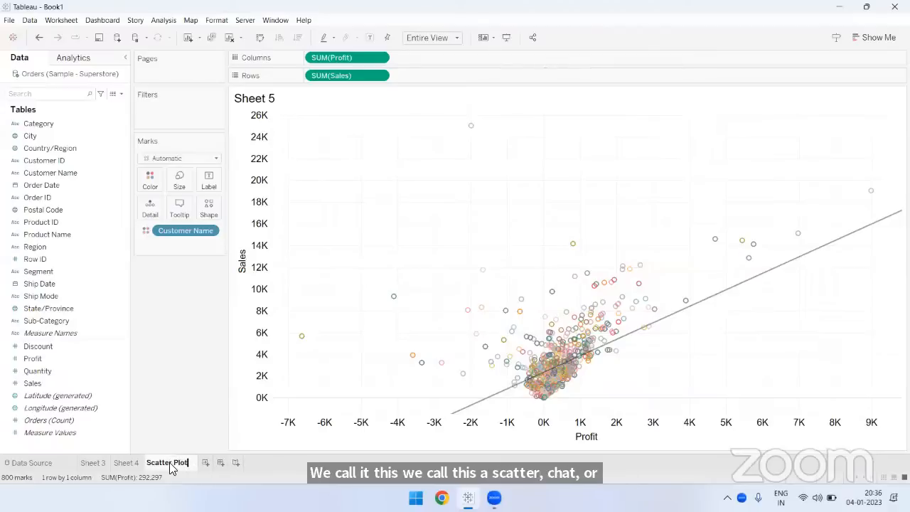
key(Return)
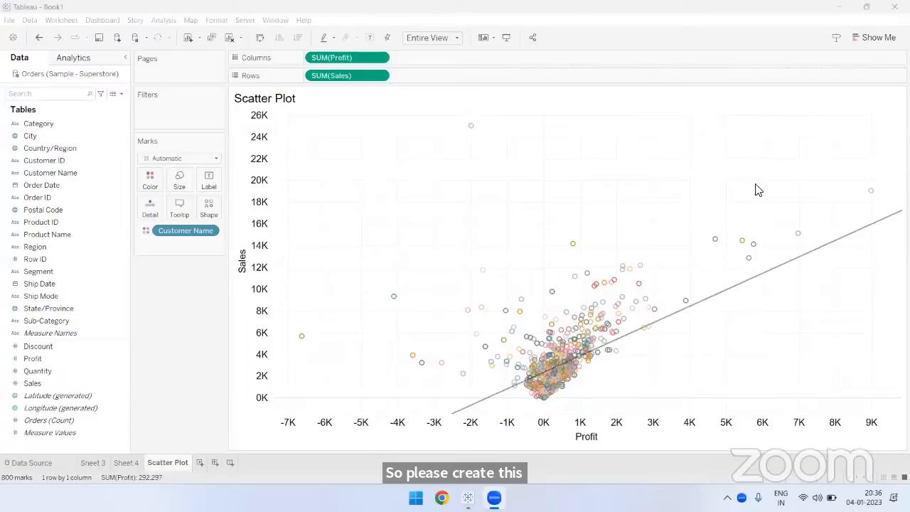
Step: Review the Trend Lines options available for the scatter plot without changing them
right_click(469, 190)
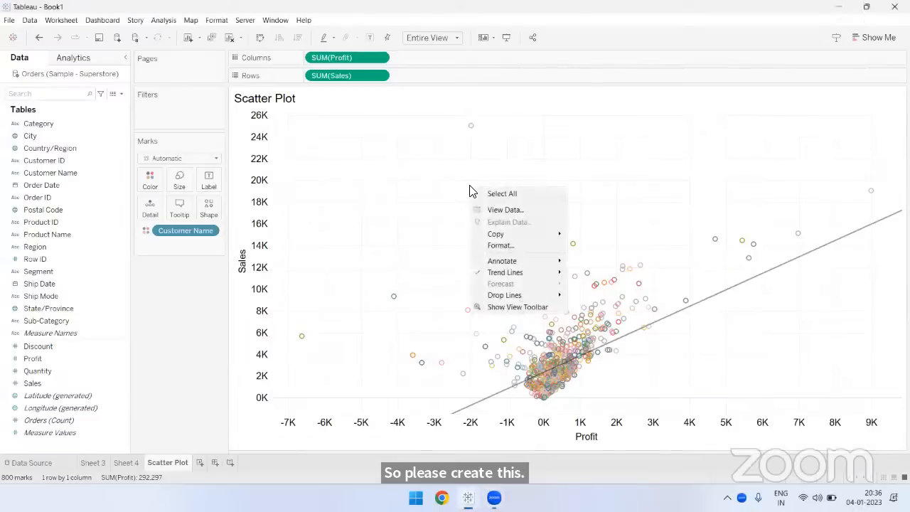
mouse_move(497, 275)
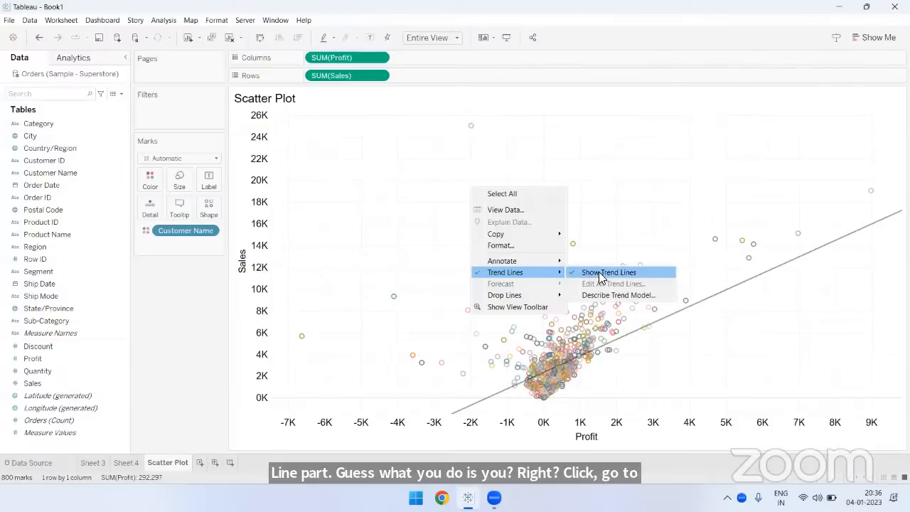
click(660, 185)
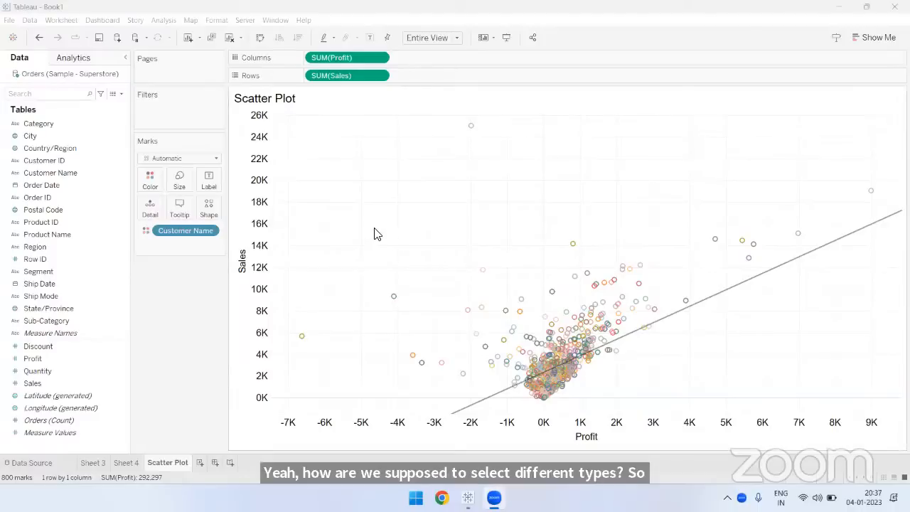
Step: Select the cluster of negative-profit marks to view its own trend line, and clear the selection
drag(366, 225, 518, 387)
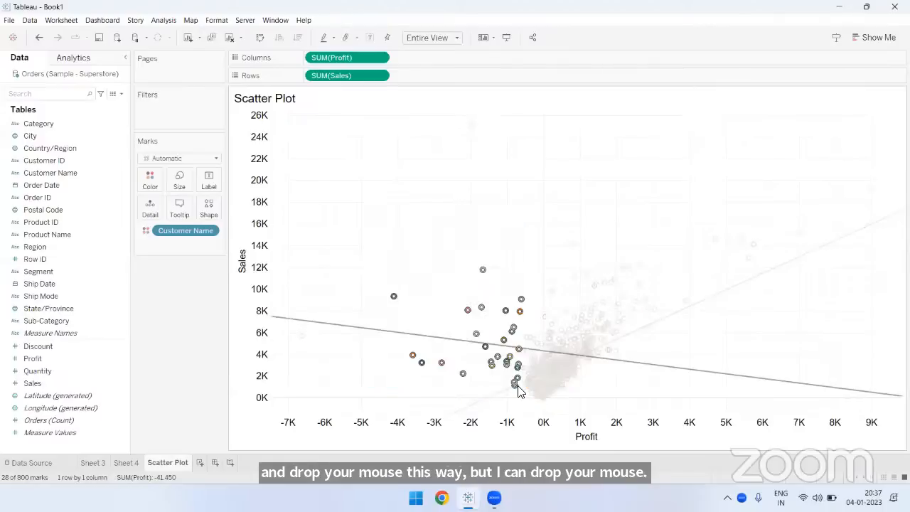
click(555, 201)
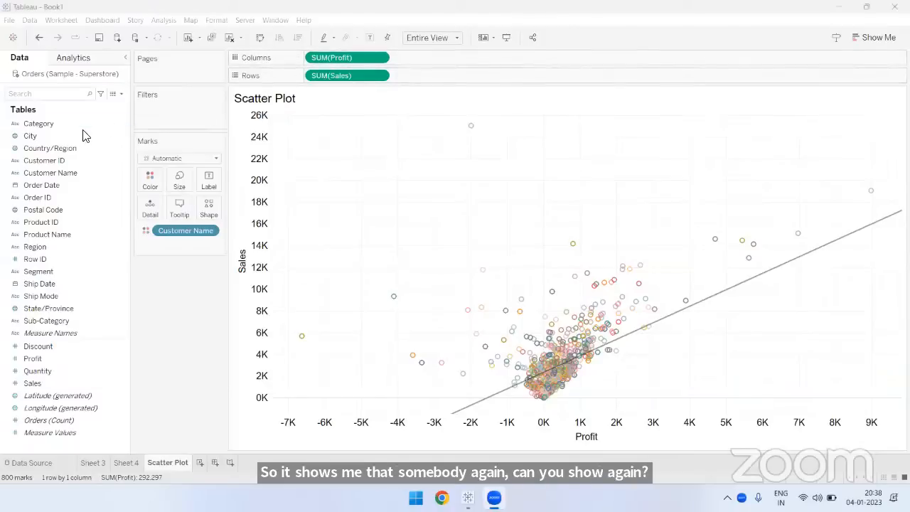
Step: Point out the Customer Name field used for color and go over the Show Trend Lines option twice, leaving it enabled
click(75, 174)
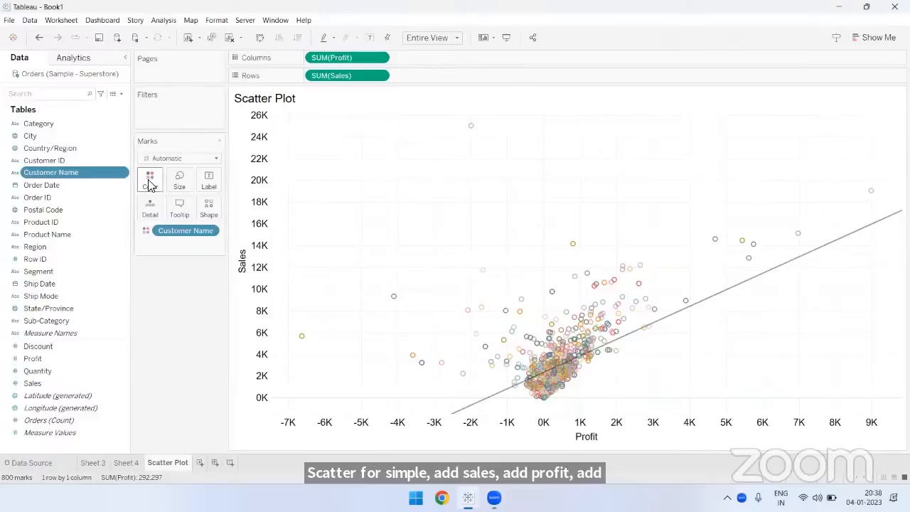
right_click(442, 186)
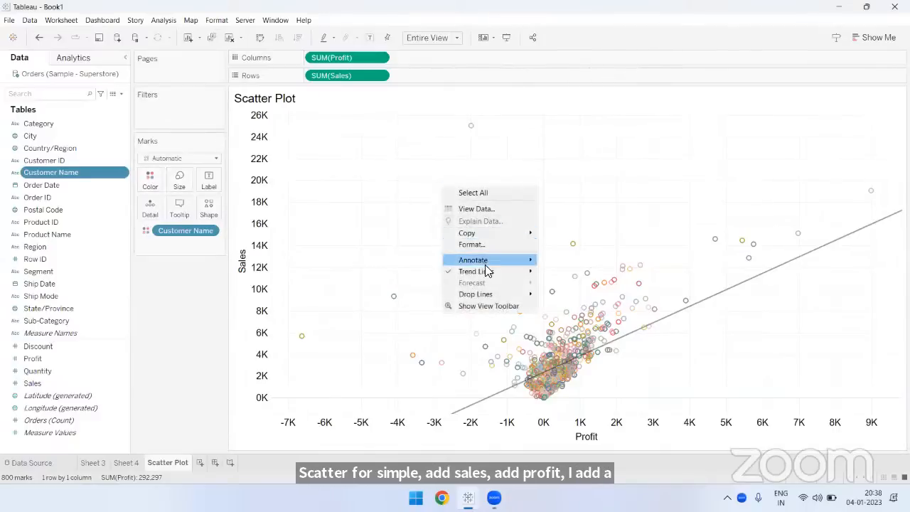
mouse_move(497, 271)
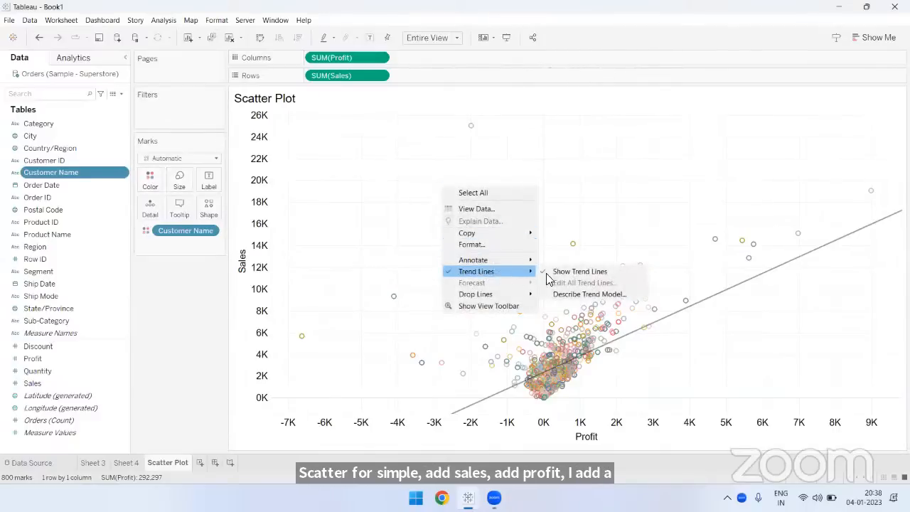
click(611, 189)
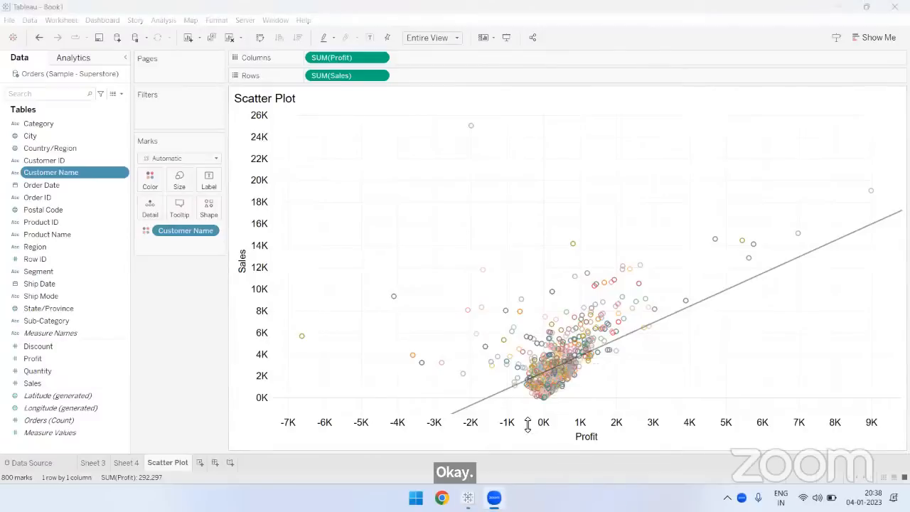
right_click(489, 200)
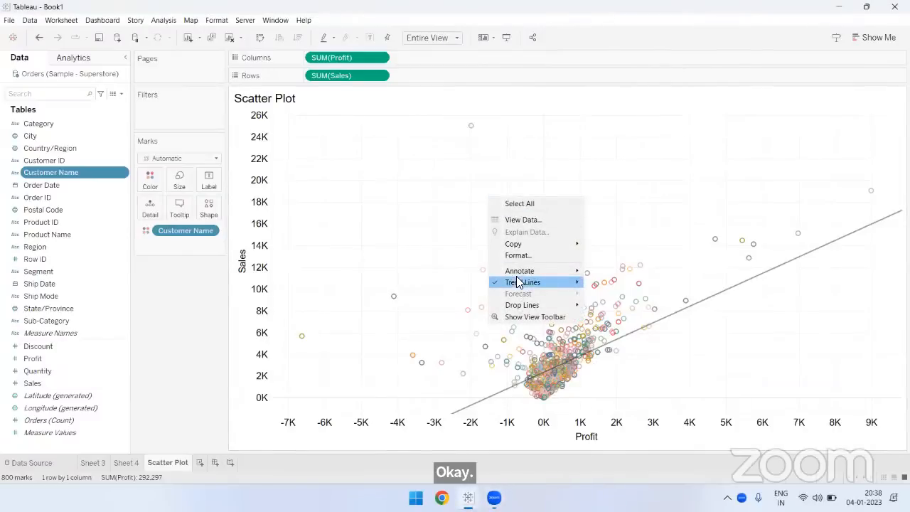
mouse_move(519, 283)
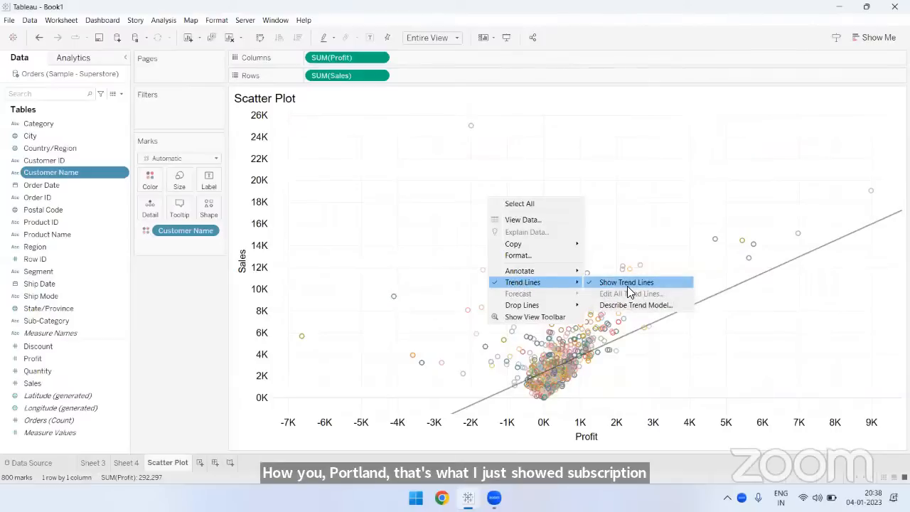
click(652, 174)
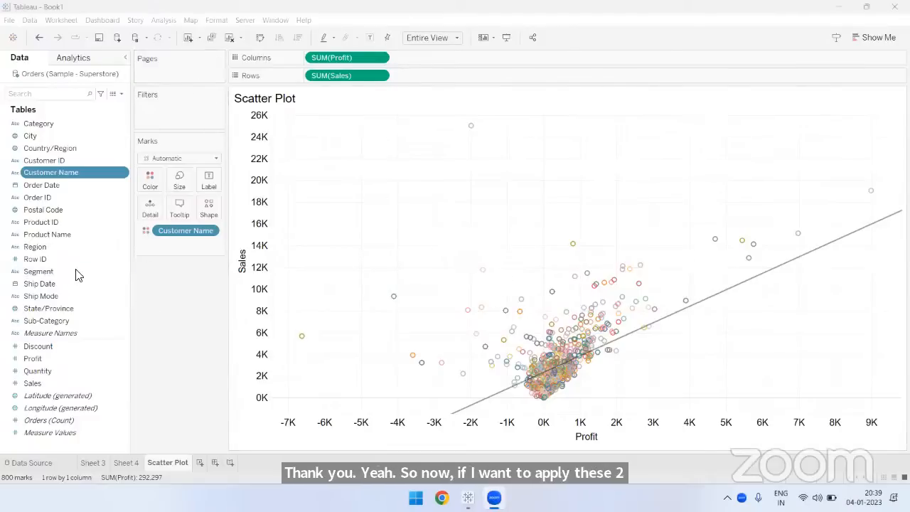
Step: Page the scatter plot by Order Date at the month-and-year level and play the animation forward from January 2019
drag(69, 185, 174, 69)
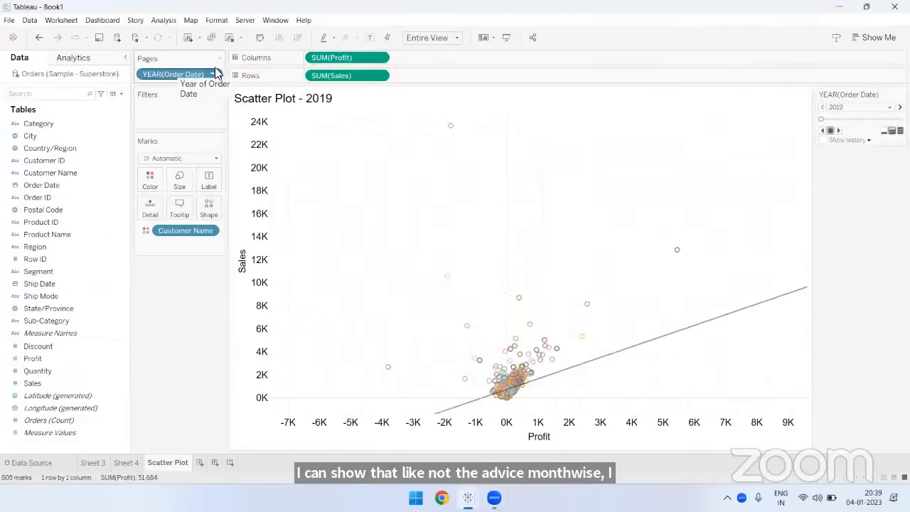
click(212, 74)
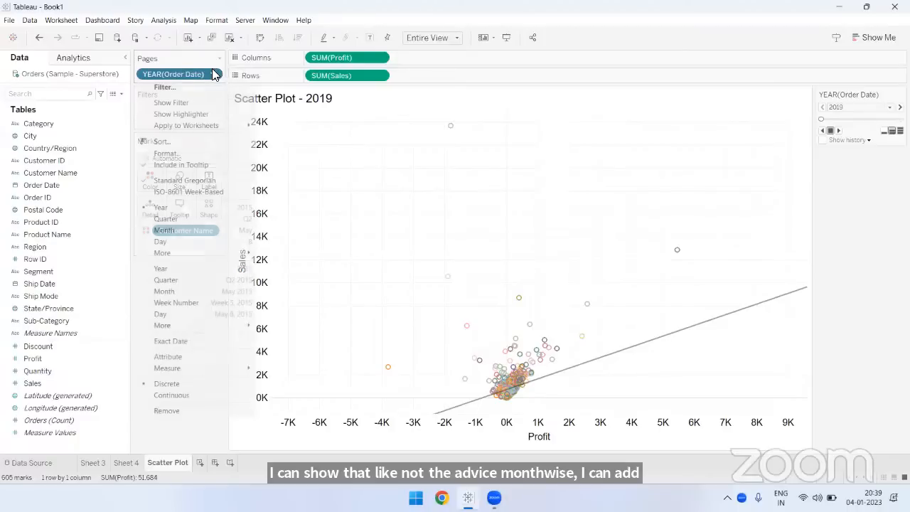
click(191, 290)
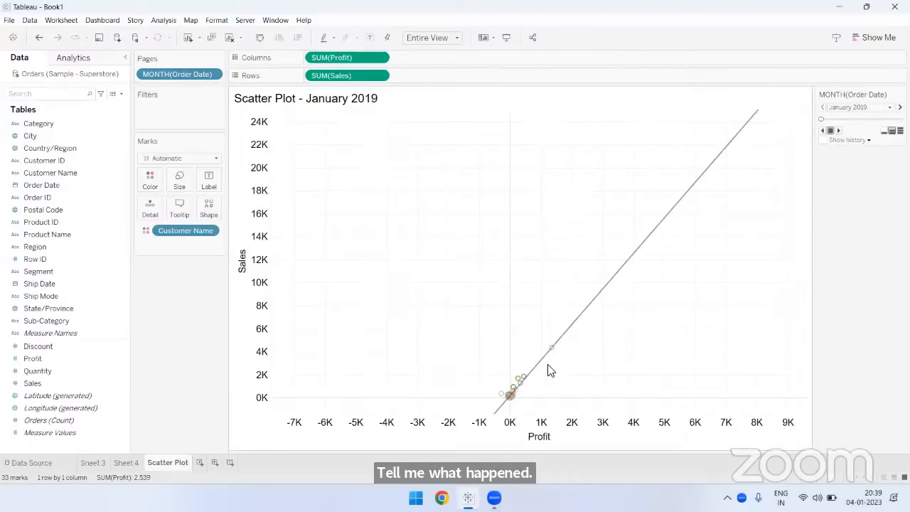
click(838, 130)
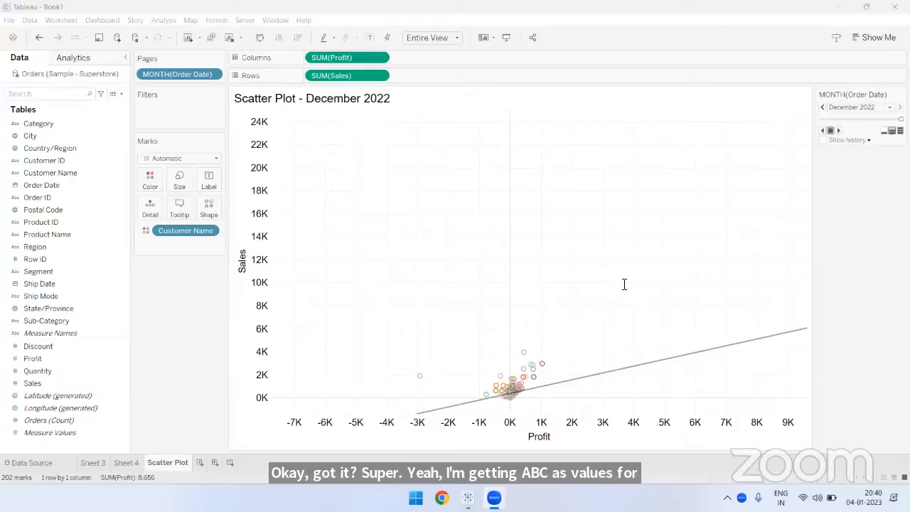
Step: Show the Sales and Profit measures behind the regional table on Sheet 4, and return to the scatter plot
click(135, 462)
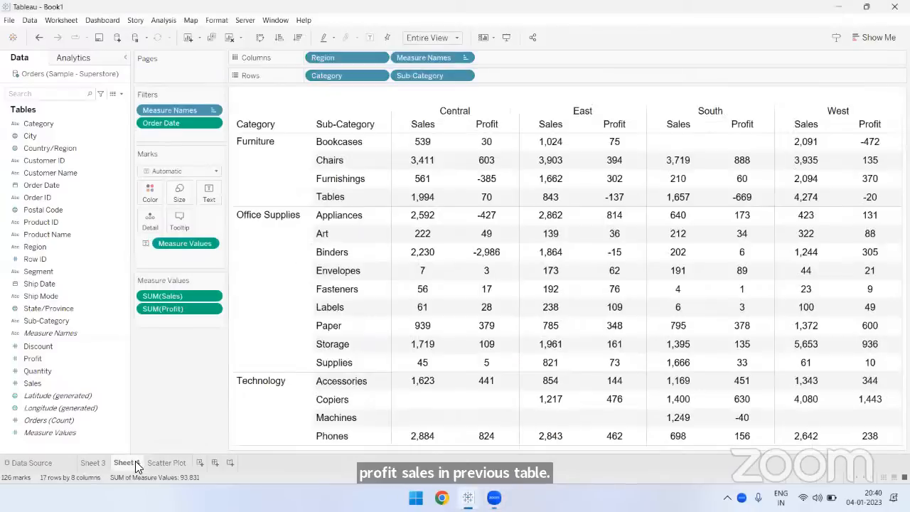
click(47, 379)
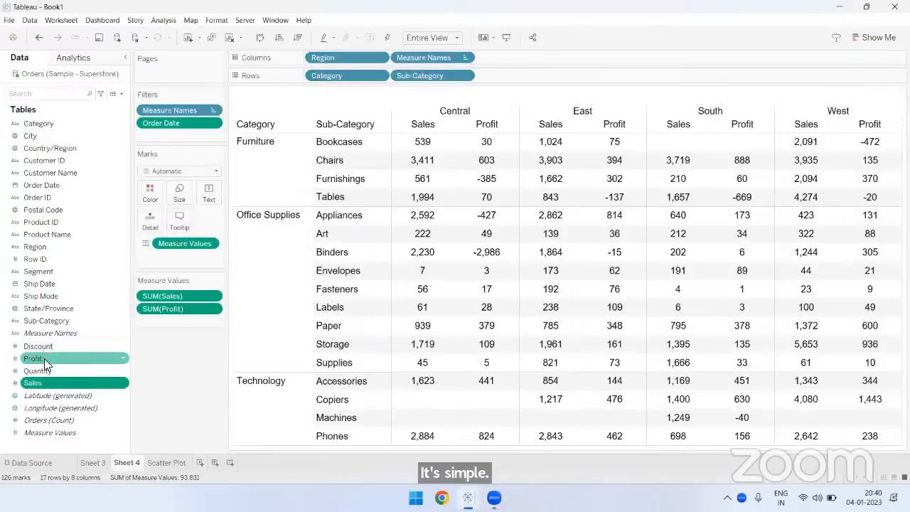
click(43, 355)
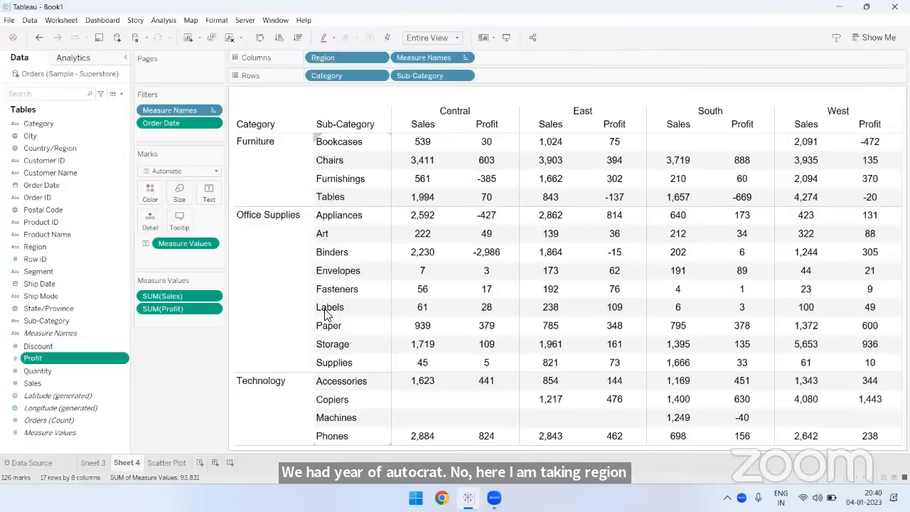
click(169, 462)
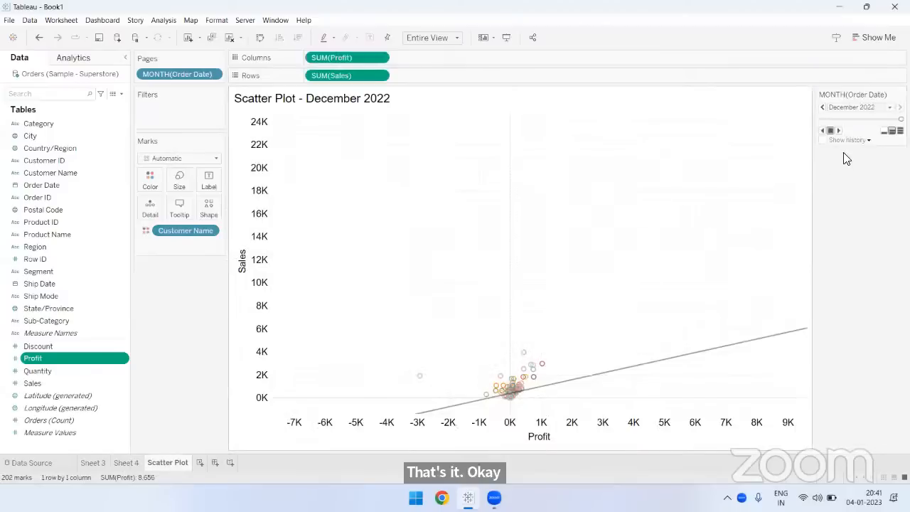
Step: Change the scatter plot marks to filled circles
click(838, 130)
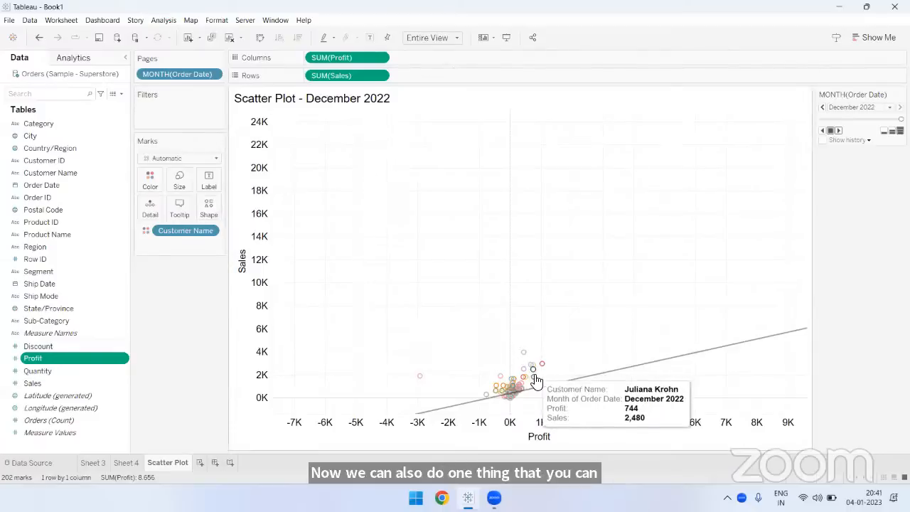
click(213, 212)
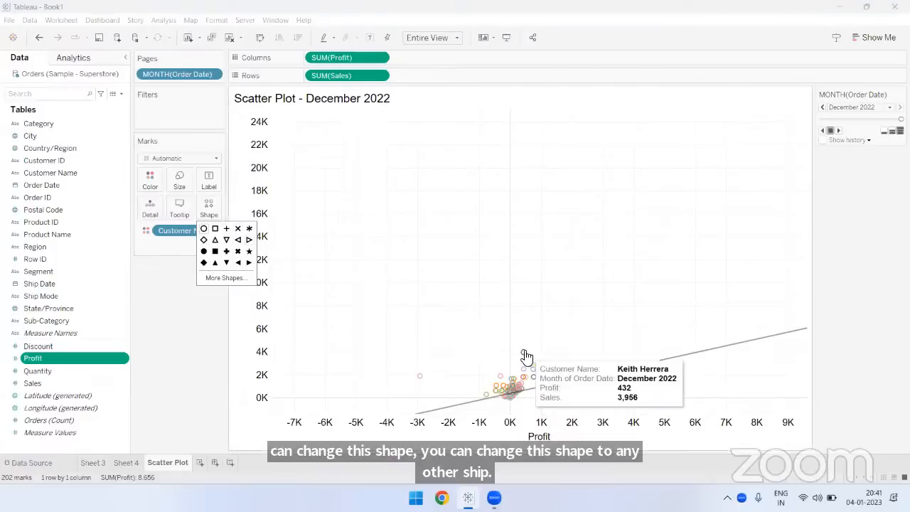
click(204, 252)
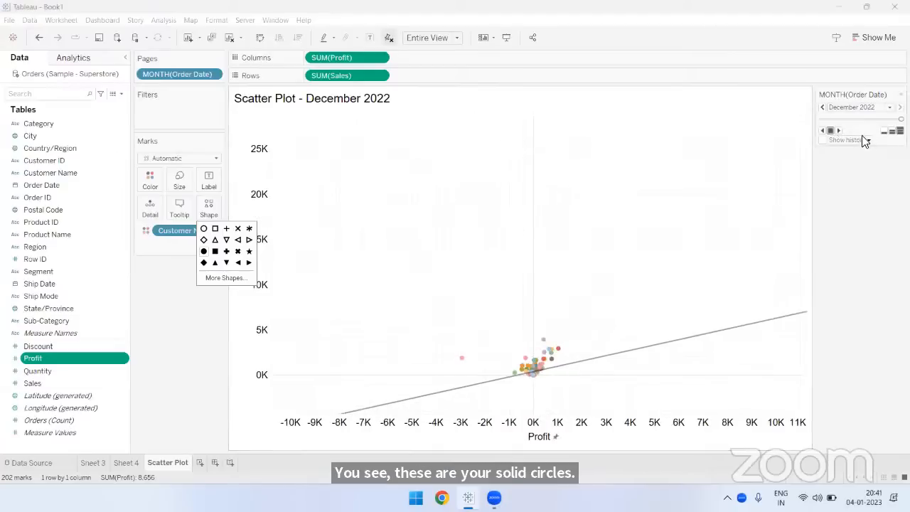
Step: Set the page playback to medium speed and play the monthly animation forward, stopping it at April 2019
click(882, 137)
click(892, 131)
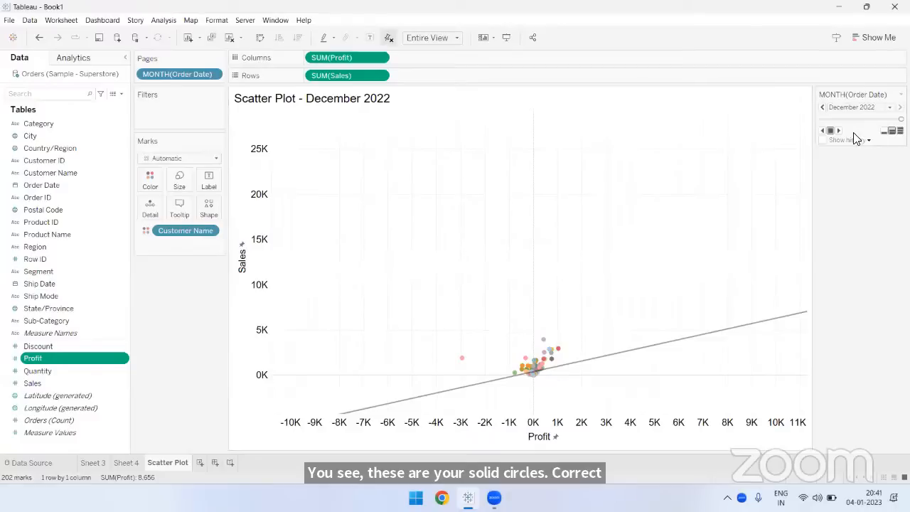
click(839, 130)
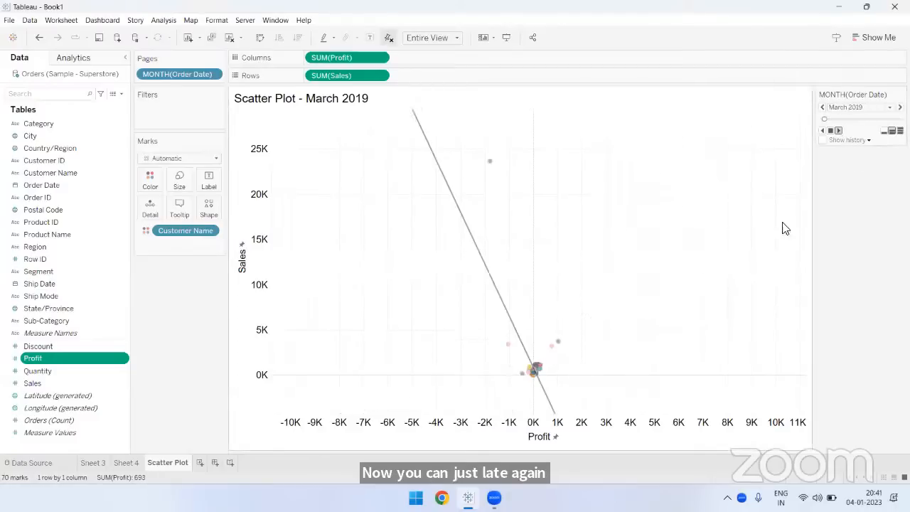
click(830, 132)
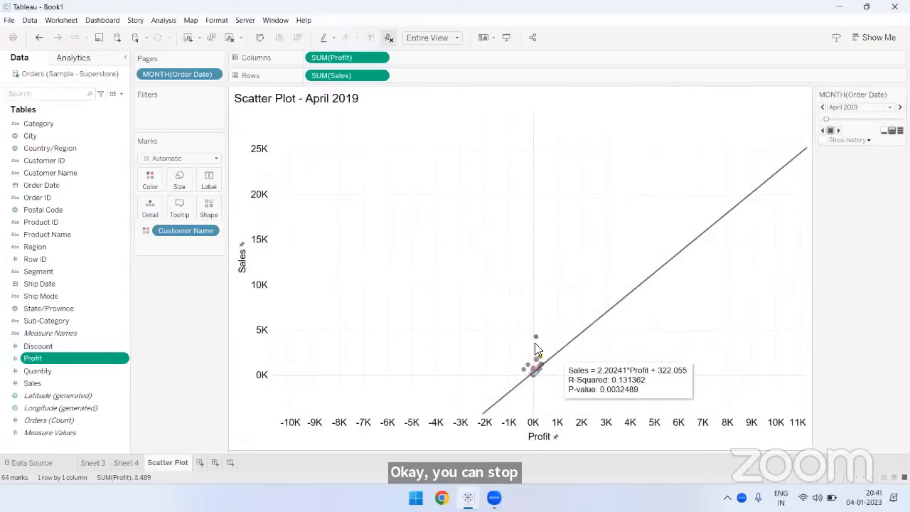
Step: Try other mark shapes on the scatter plot: asterisk, filled cross, filled square, filled down triangle and filled right triangle
click(209, 208)
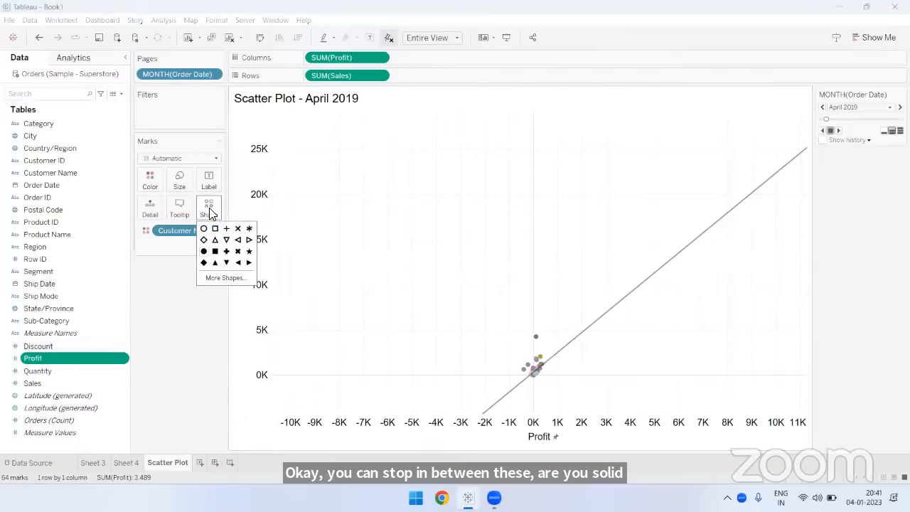
click(249, 229)
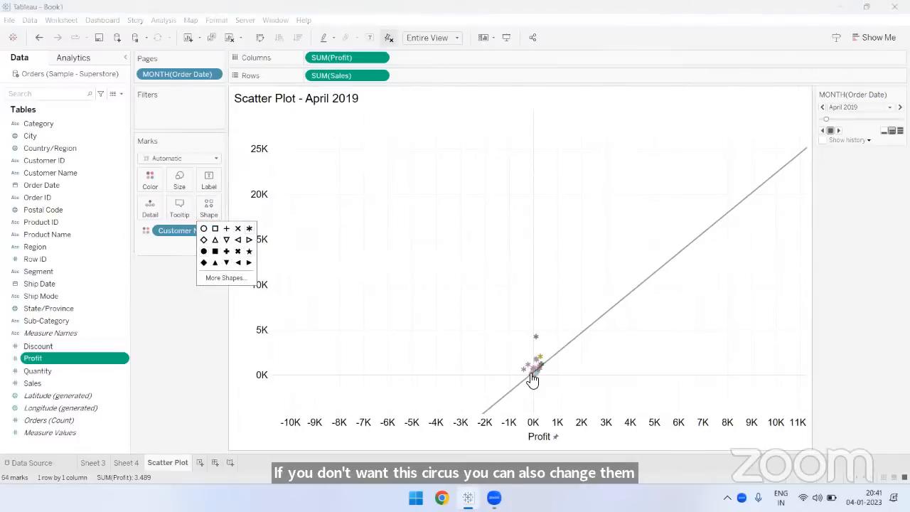
click(238, 252)
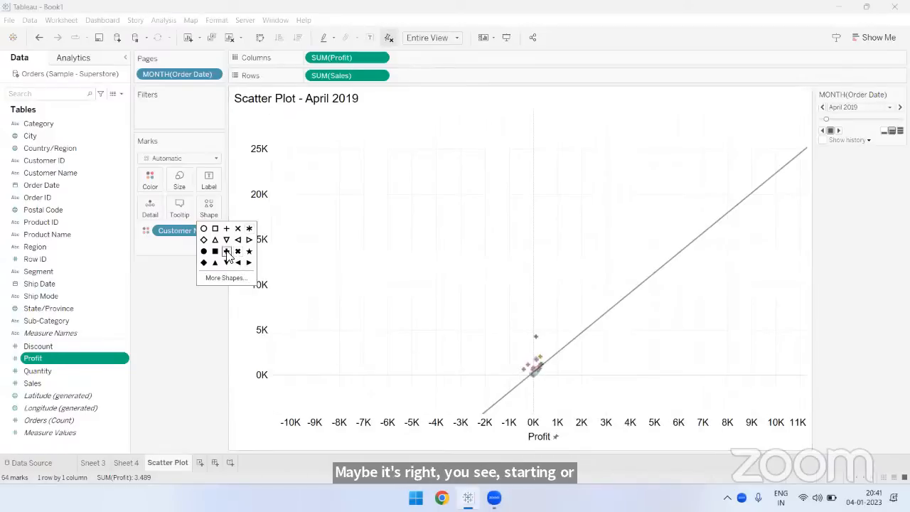
click(215, 252)
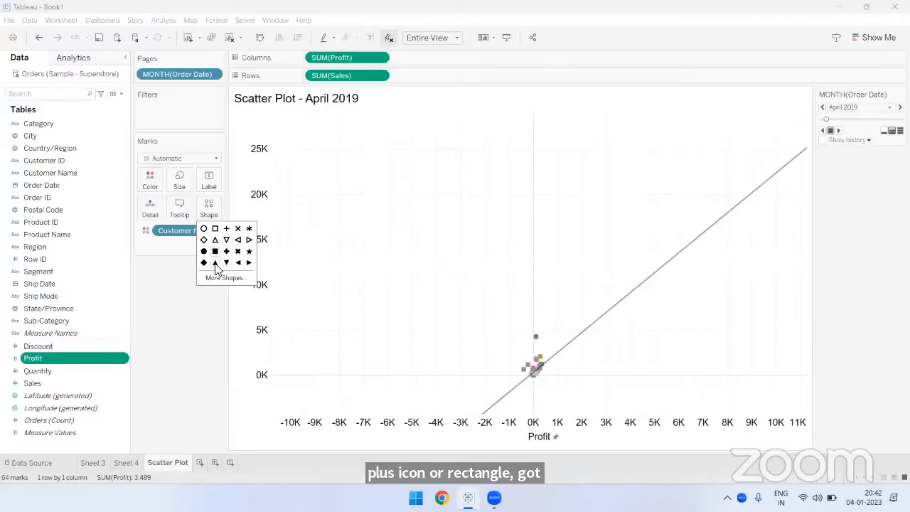
click(225, 262)
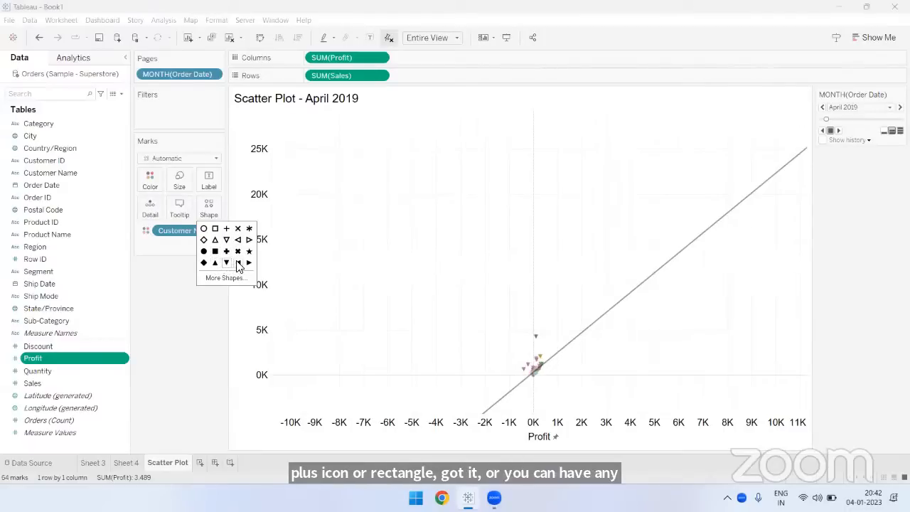
click(248, 263)
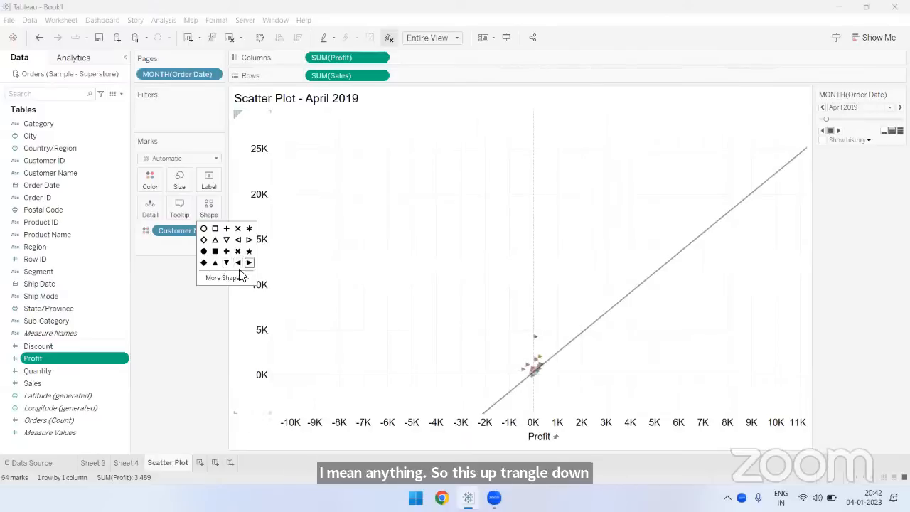
Step: Try the Twitter logo from the custom shape palette as the mark shape, and recheck the Edit Shape settings
click(222, 278)
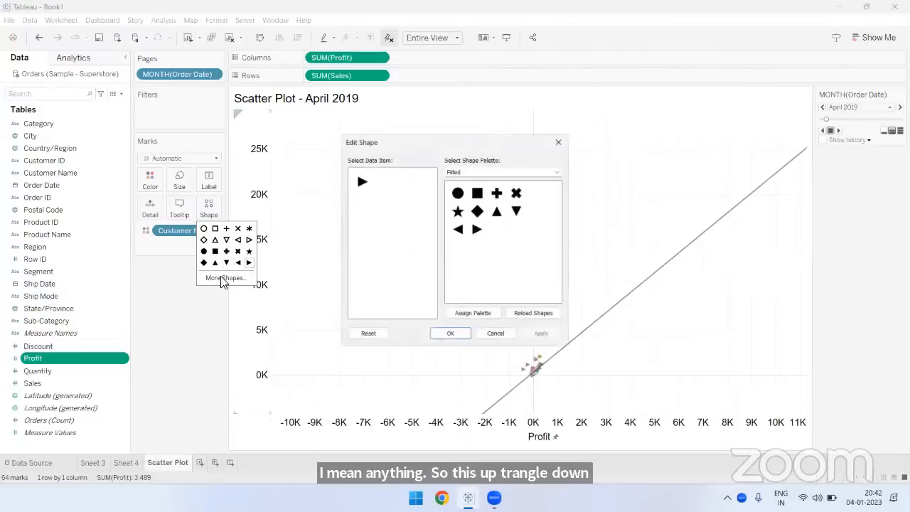
click(482, 170)
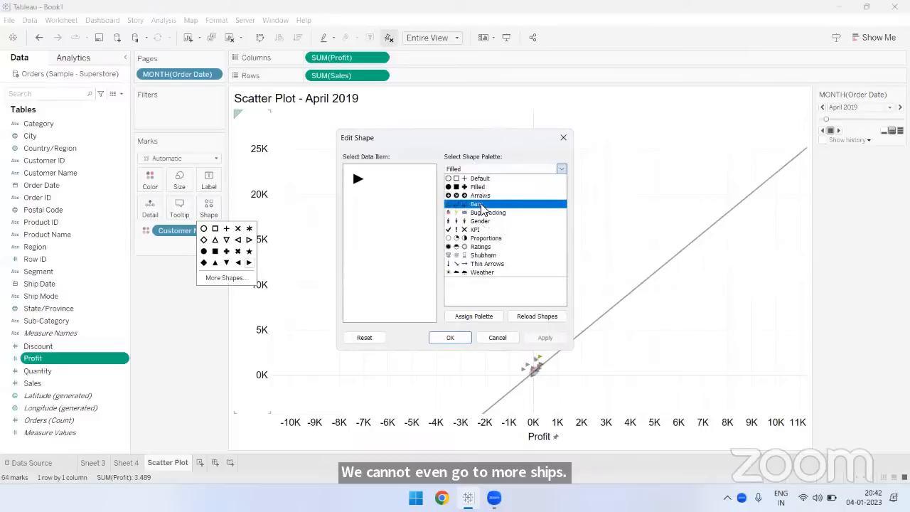
click(483, 256)
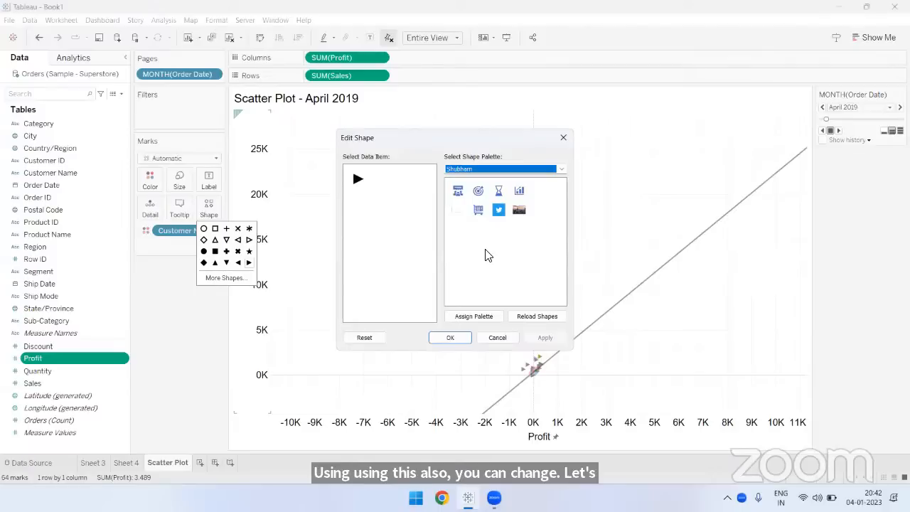
click(499, 209)
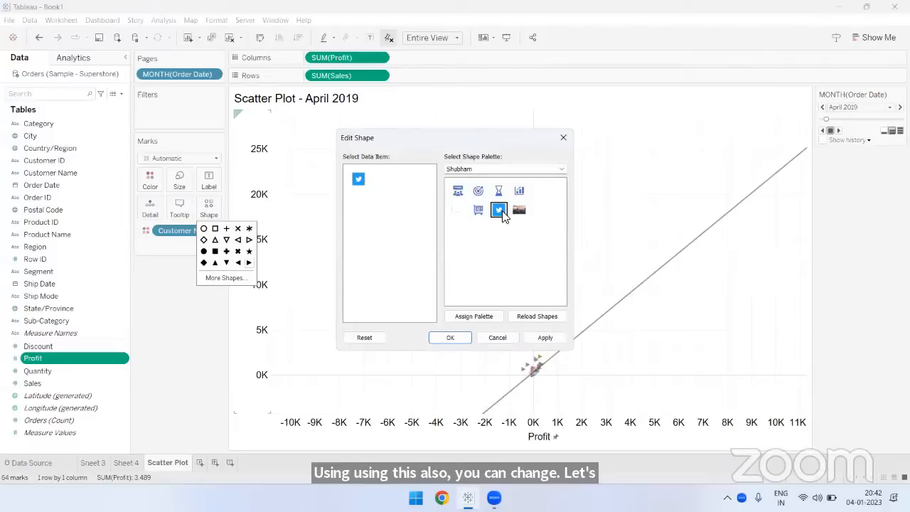
click(458, 337)
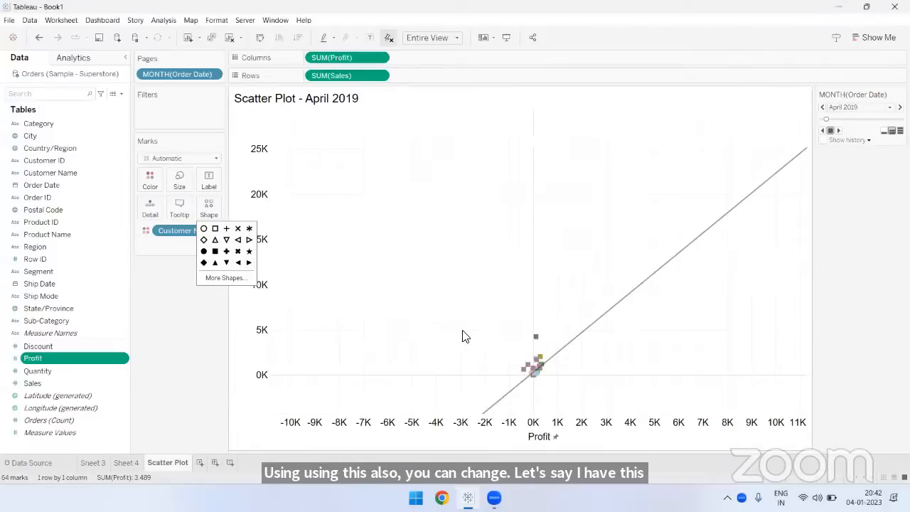
click(223, 277)
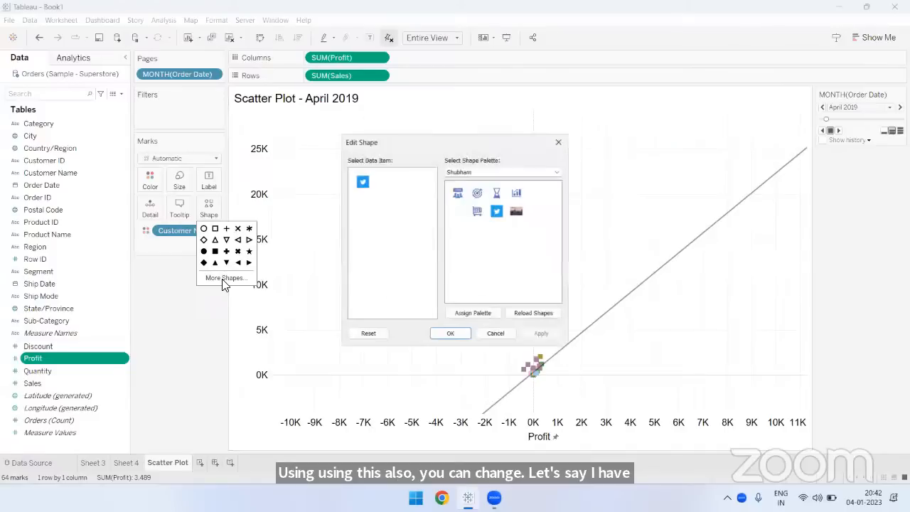
click(433, 337)
click(666, 233)
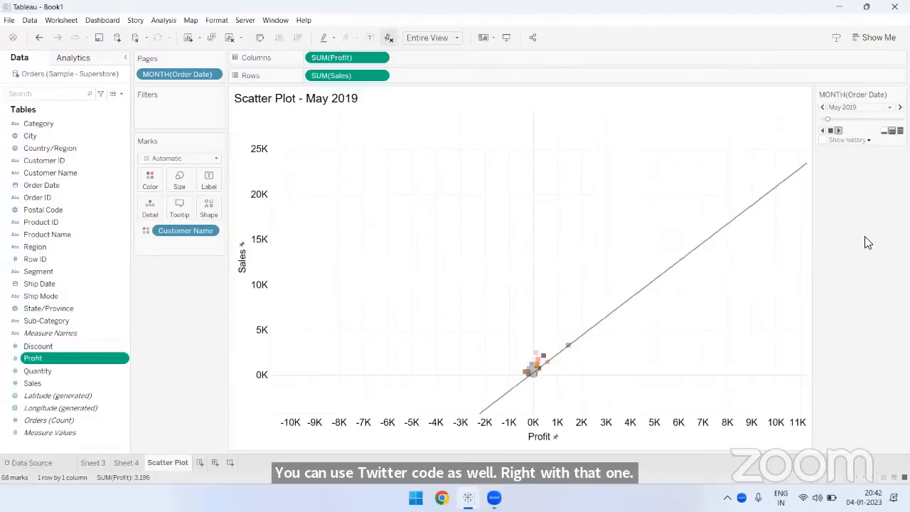
Step: Stop the monthly animation at October 2019 and switch the marks back to filled circles
click(829, 131)
click(208, 206)
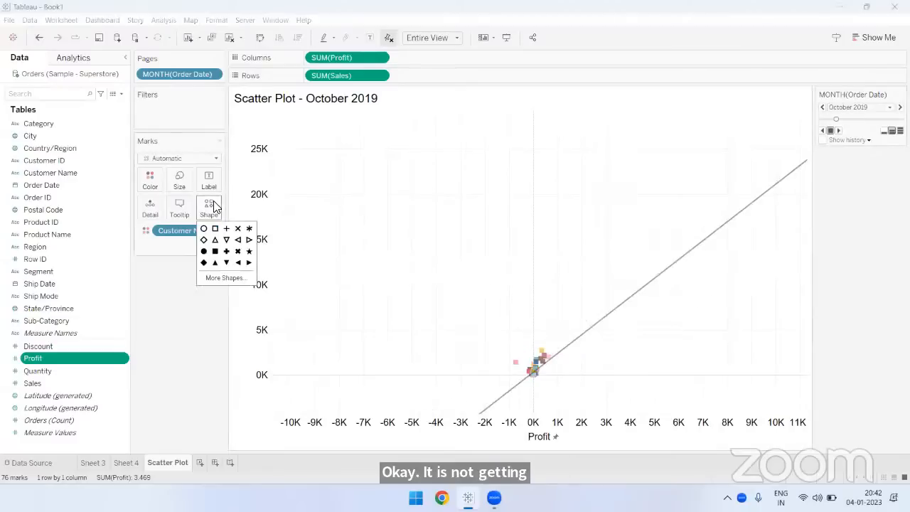
click(203, 252)
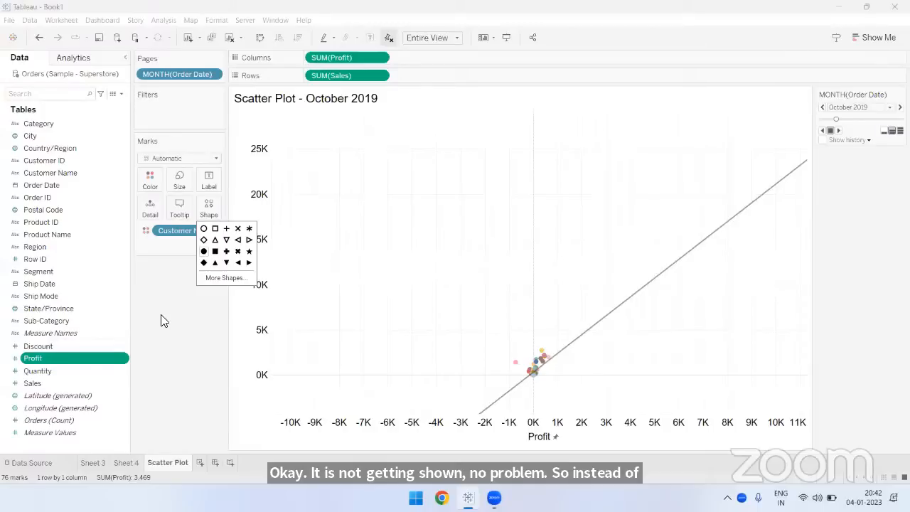
Step: Advance the scatter plot's pages to November 2020 and demonstrate placing Order Date on Pages
click(849, 171)
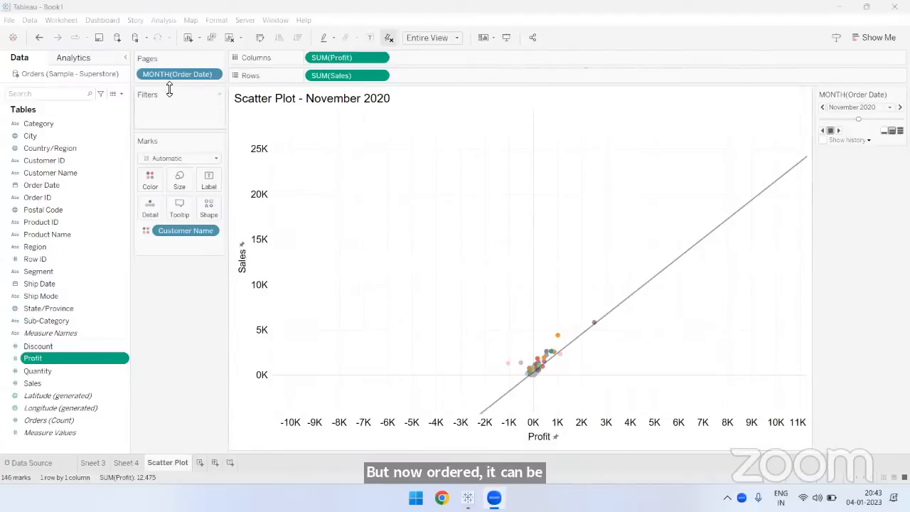
click(43, 186)
drag(53, 182, 154, 71)
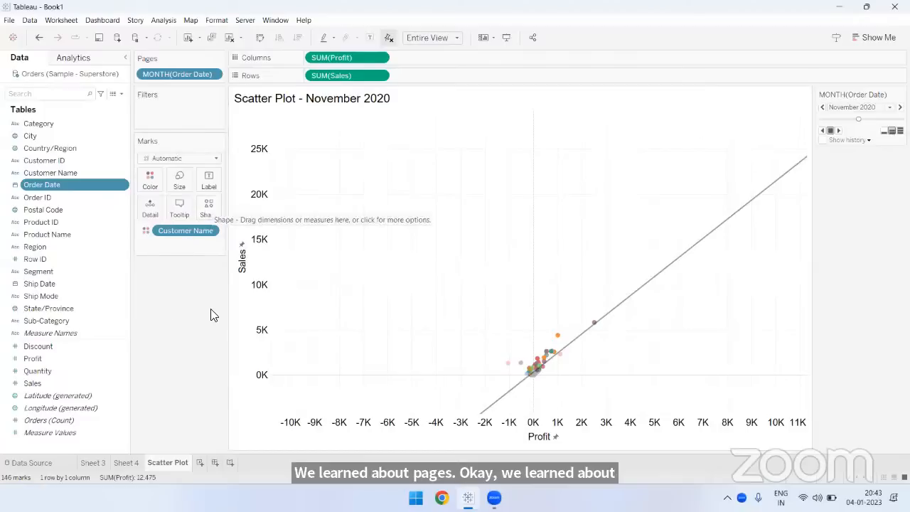
Step: Create a new blank worksheet and annotate it with the on-screen heading "Types of Calculations:"
click(128, 462)
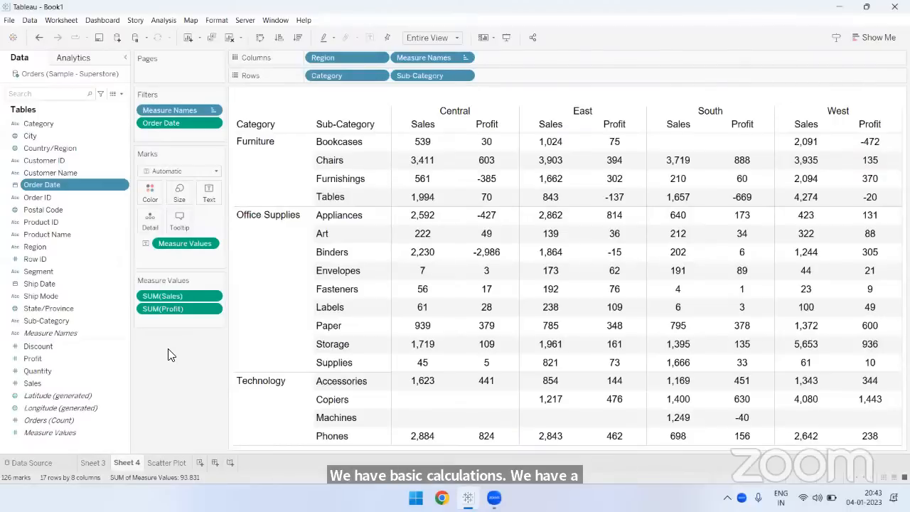
click(201, 462)
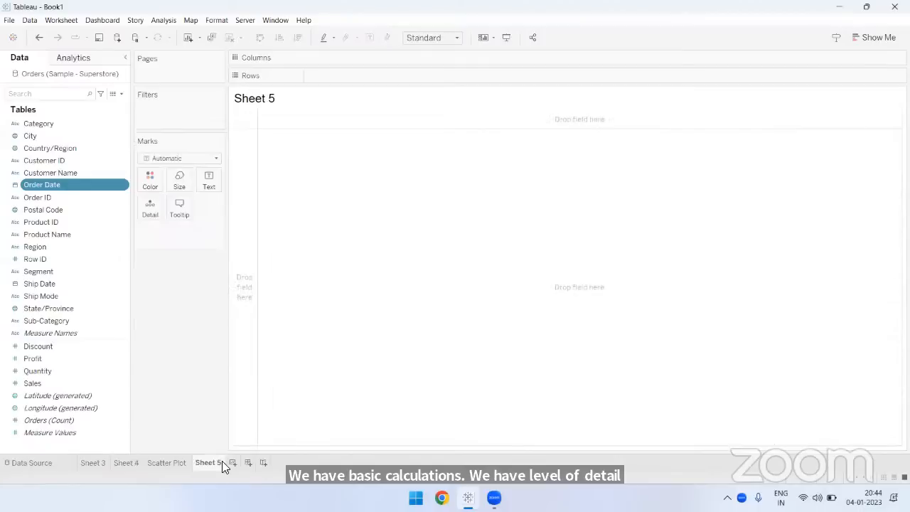
click(385, 152)
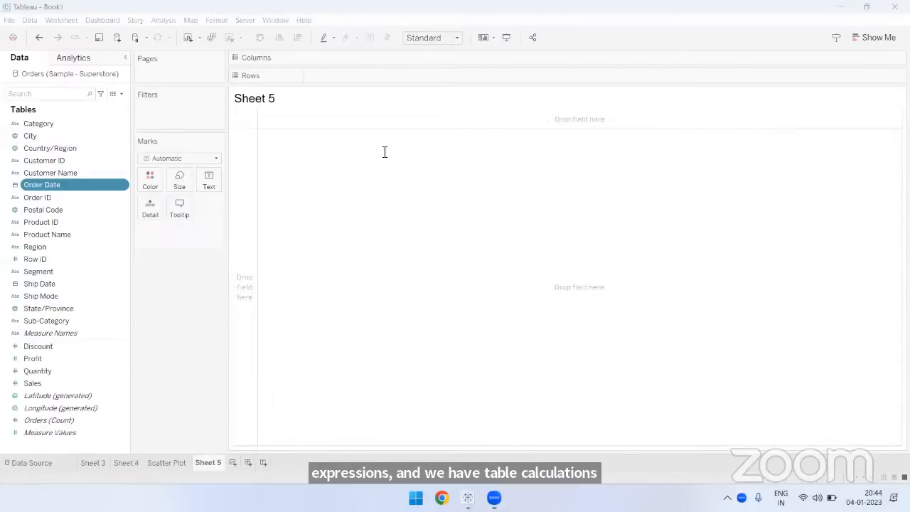
click(386, 152)
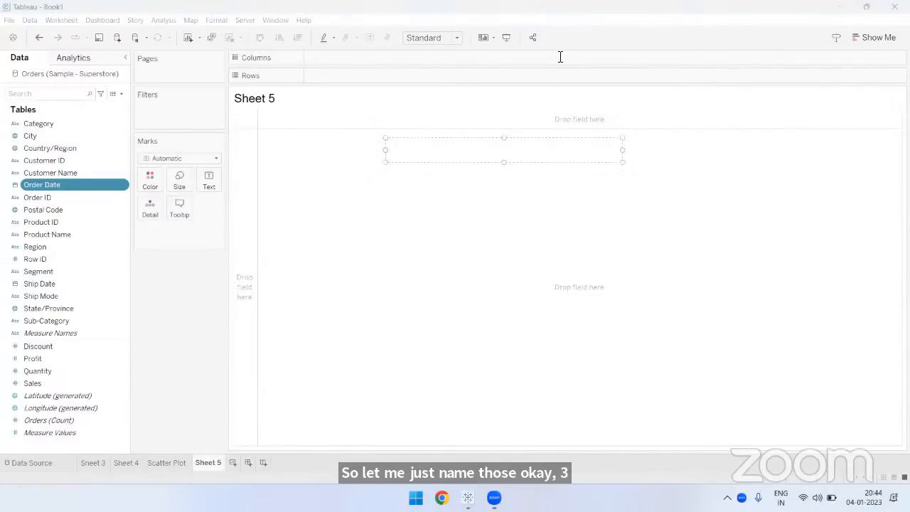
text(Types)
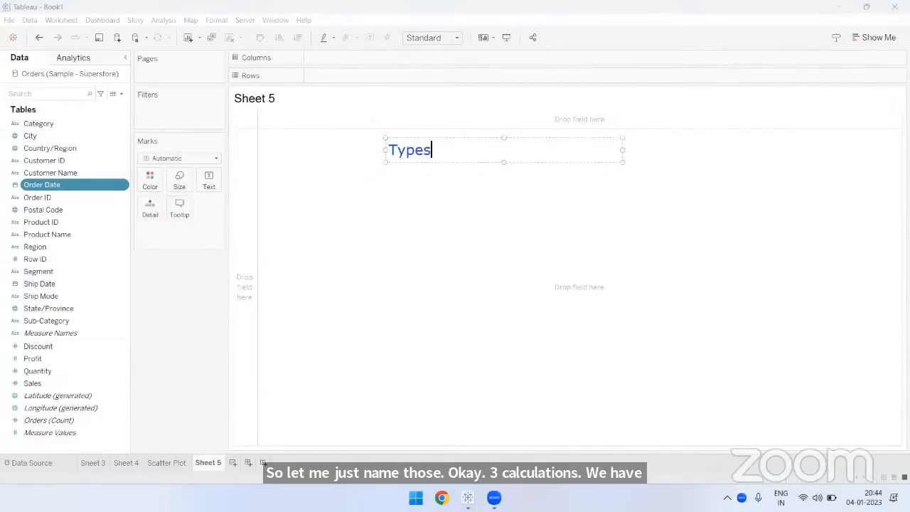
text( of Ca)
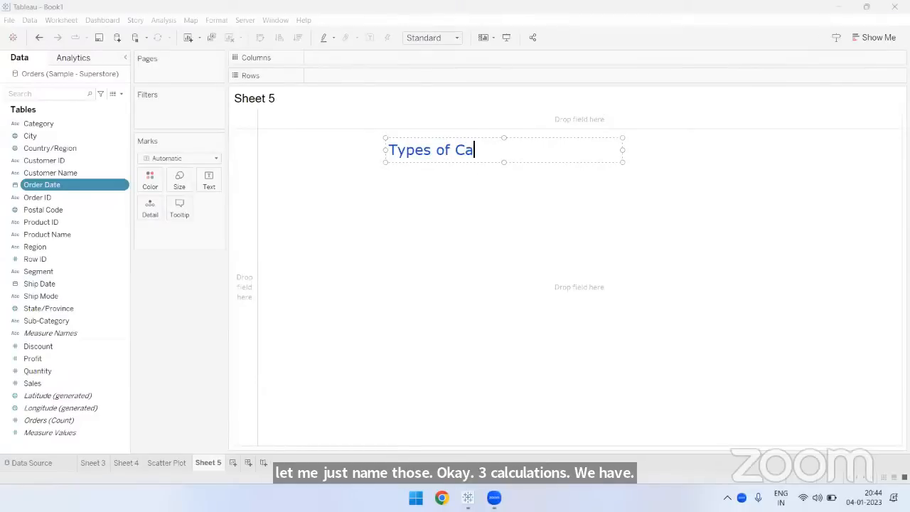
text(lculation)
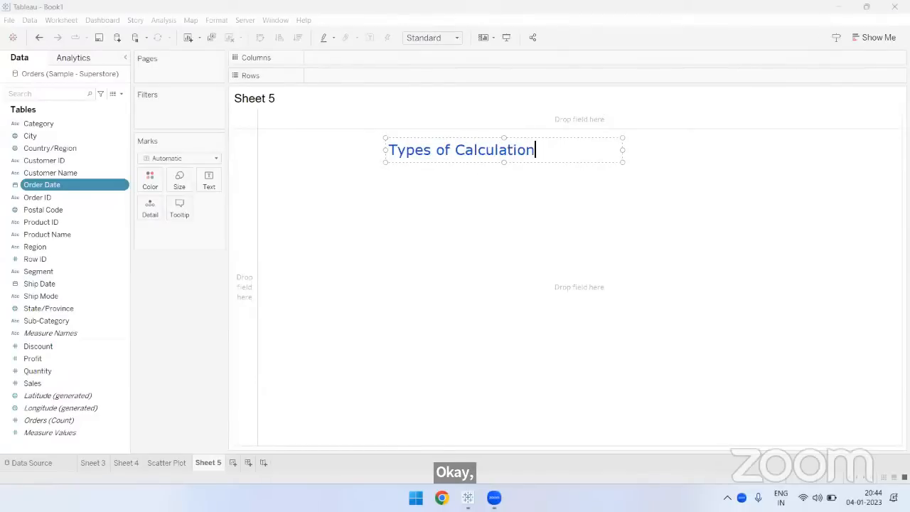
text(s:)
Step: Add "1) Basic" as the first list item below the Types of Calculations heading, leaving a blank line between them
key(Return)
key(Return)
text(1))
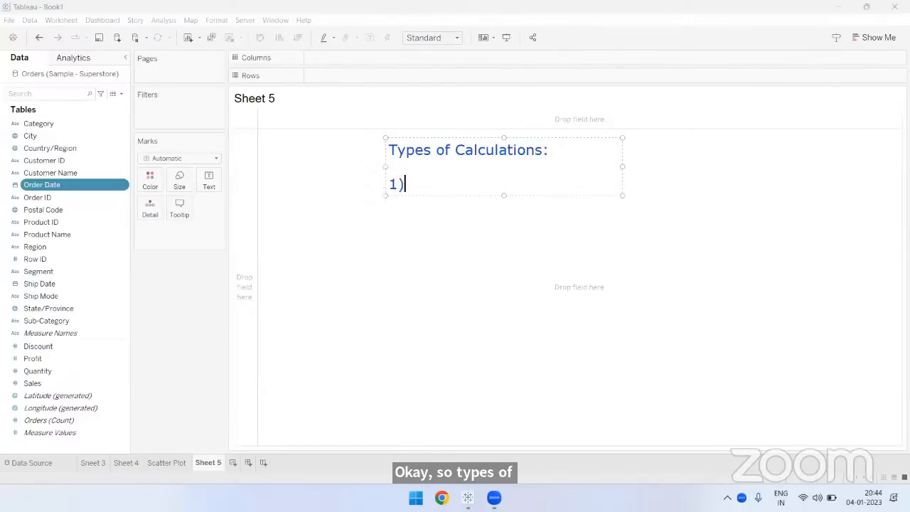
text( Bsic)
key(Return)
key(BackSpace)
key(BackSpace)
key(BackSpace)
key(BackSpace)
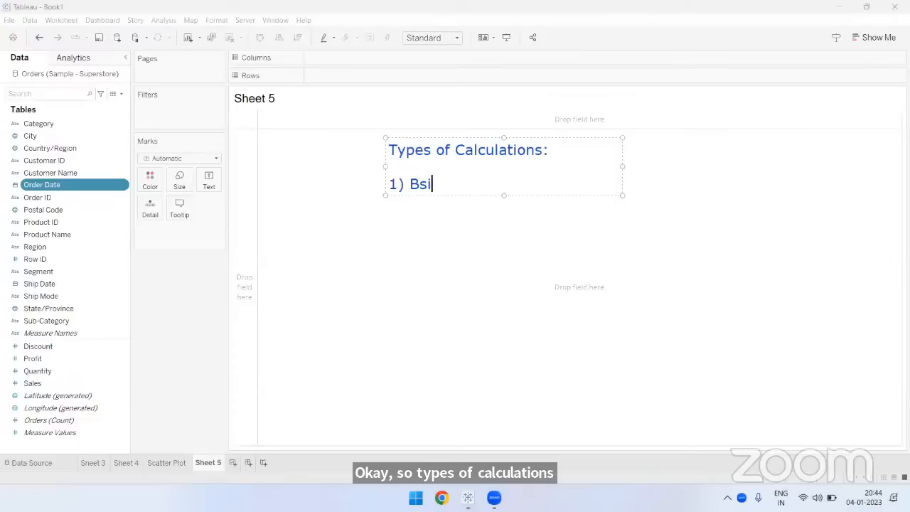
text(asic)
key(Return)
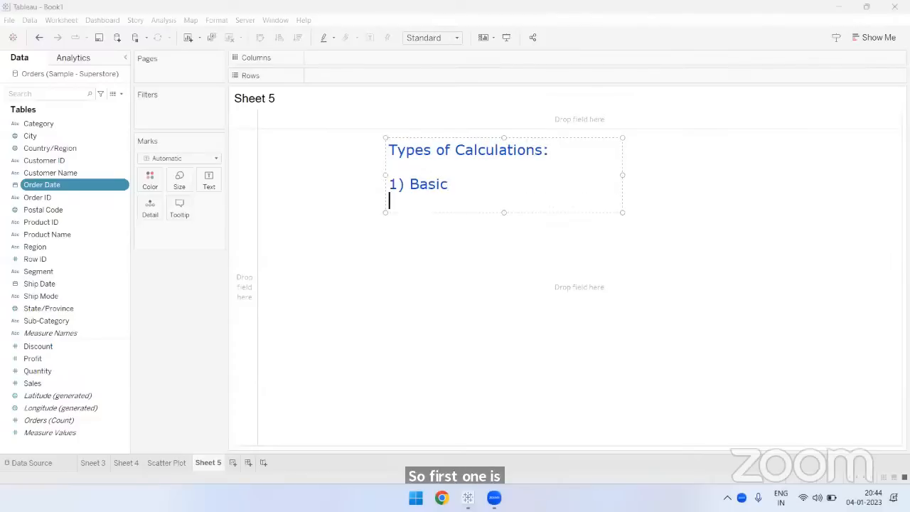
Step: Add "2) LOD's" and "3) Table" to the annotation list and finish the text box
text(2) LOD's)
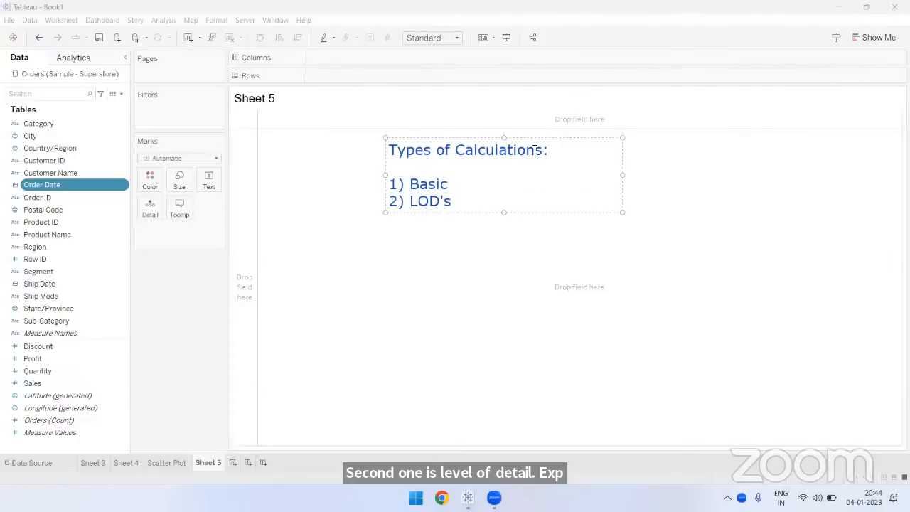
key(Return)
text(3))
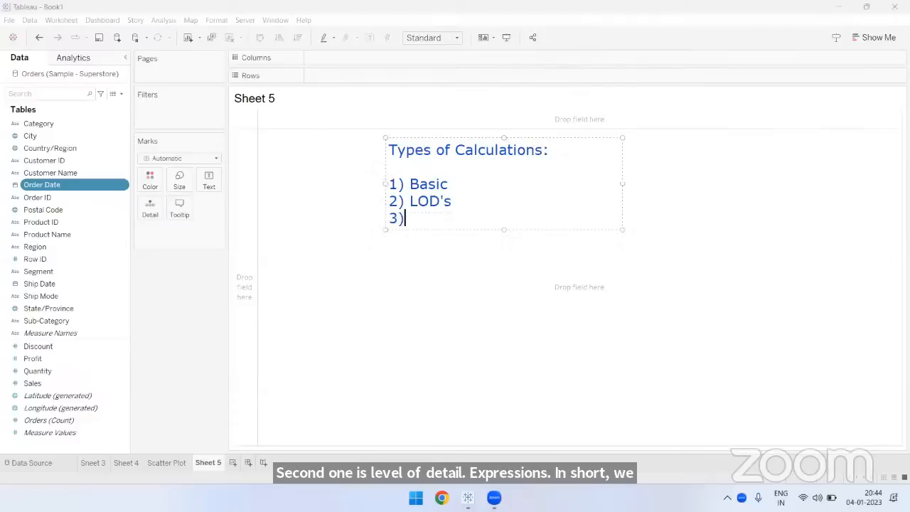
text( Table)
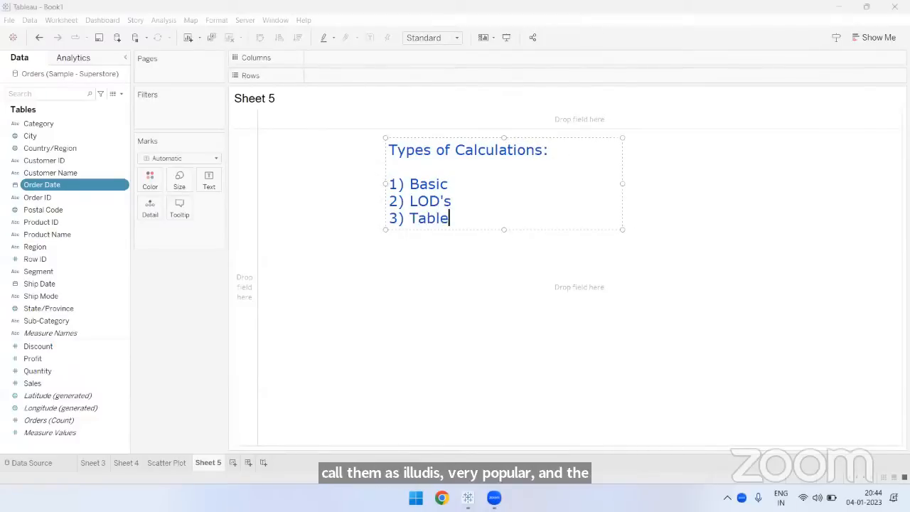
click(579, 299)
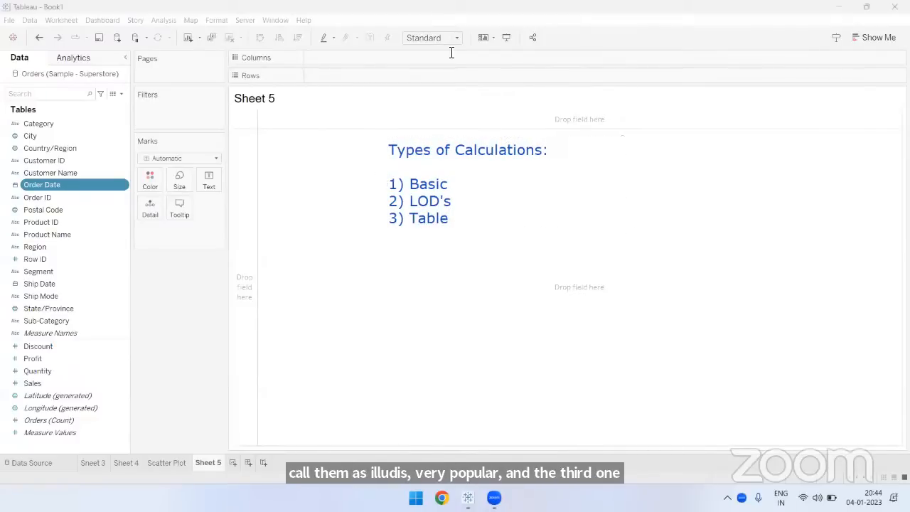
Step: Stamp a green check mark beside "1) Basic", and clear all annotations from the worksheet
click(383, 184)
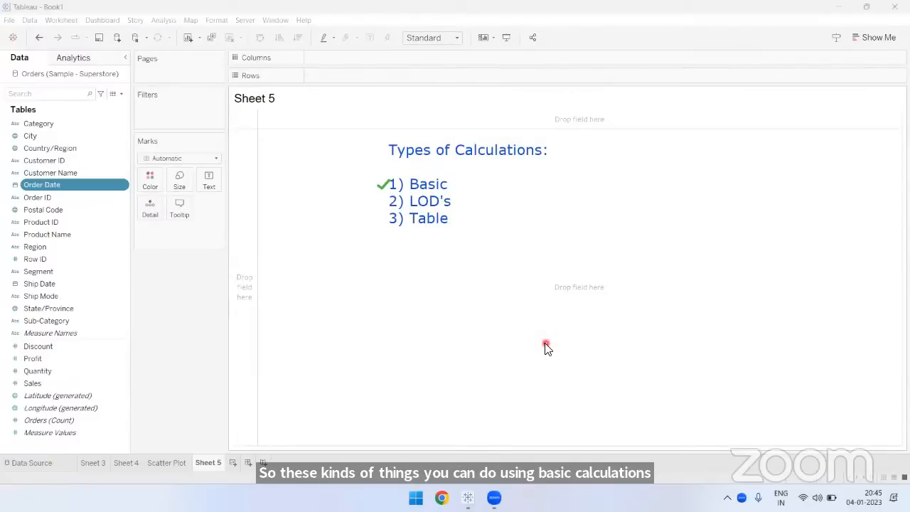
click(664, 43)
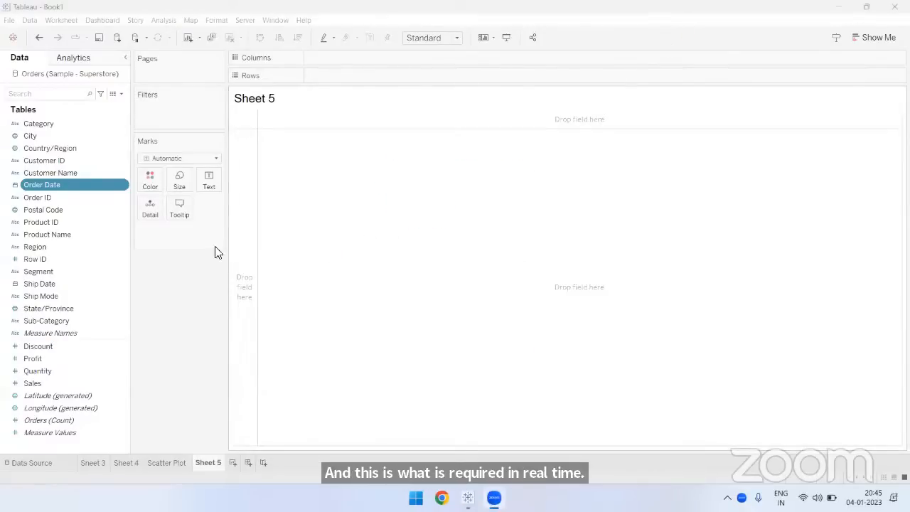
click(191, 276)
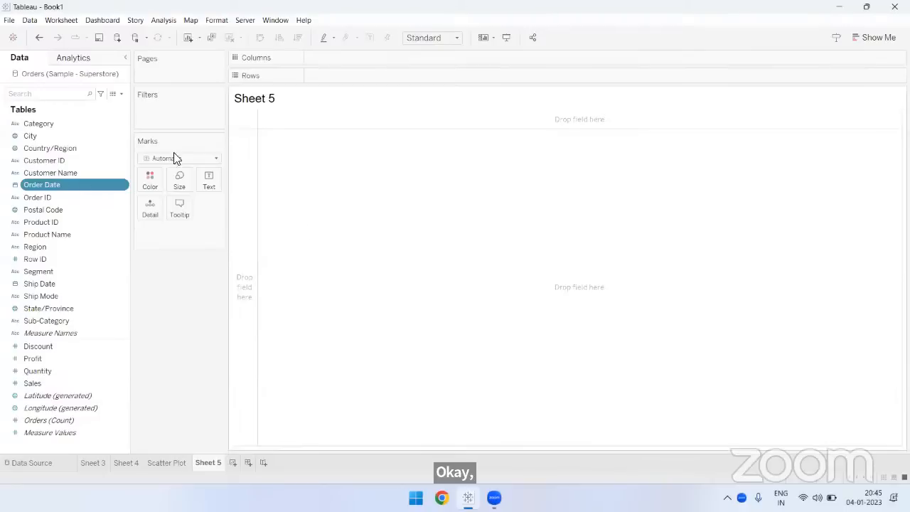
Step: Build a text table of Sales by Region, with Region on Rows
click(41, 125)
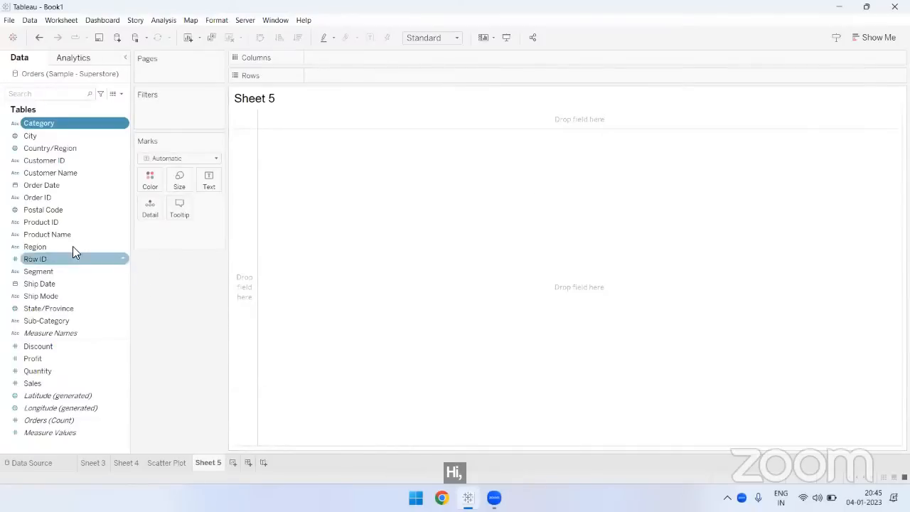
drag(59, 246, 341, 75)
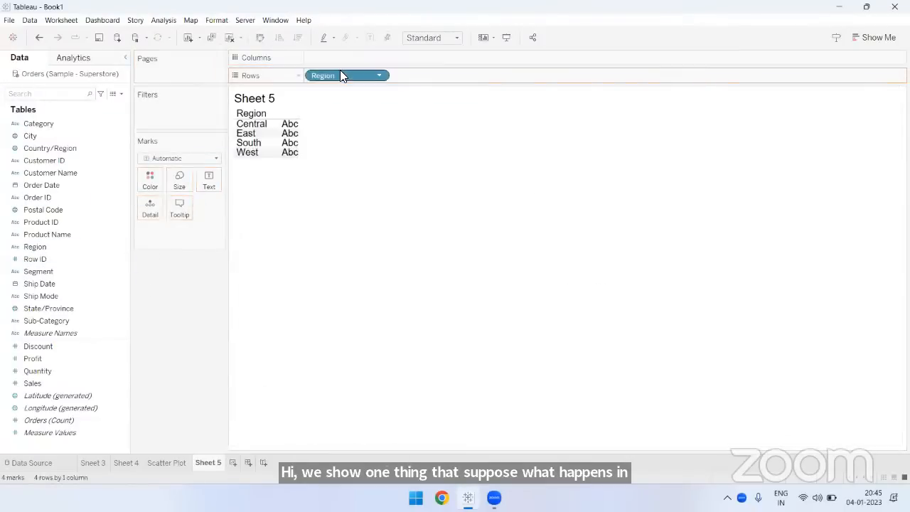
double_click(49, 382)
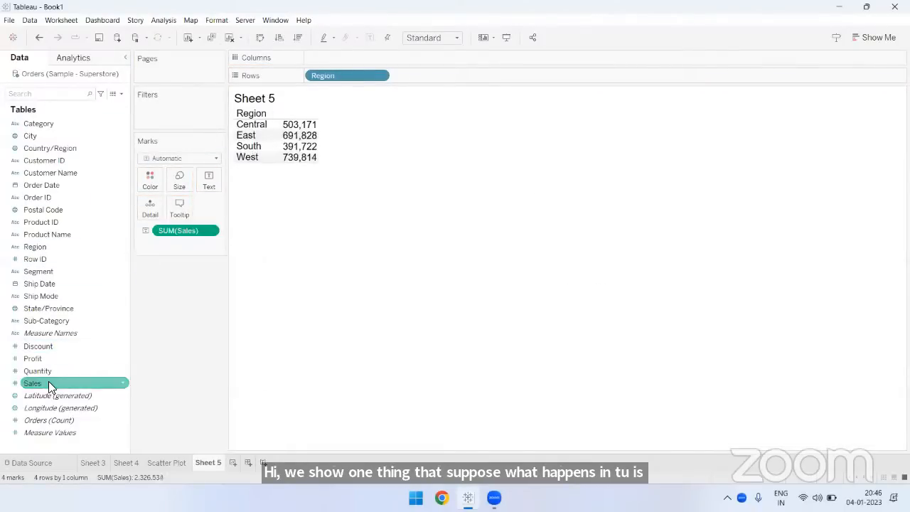
Step: Mark the Region and SUM(Sales) pills, the Sales field and the table's sales values with the annotation pen
click(767, 425)
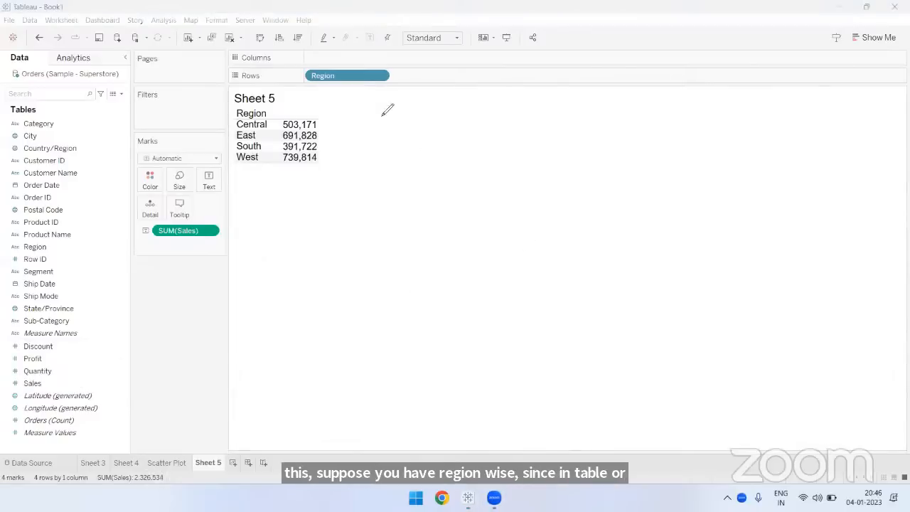
drag(307, 81, 387, 81)
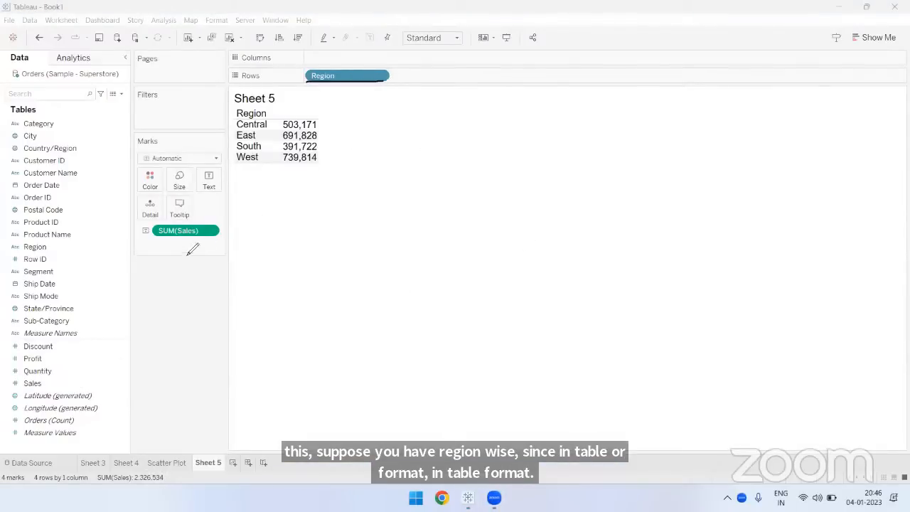
drag(155, 238, 219, 238)
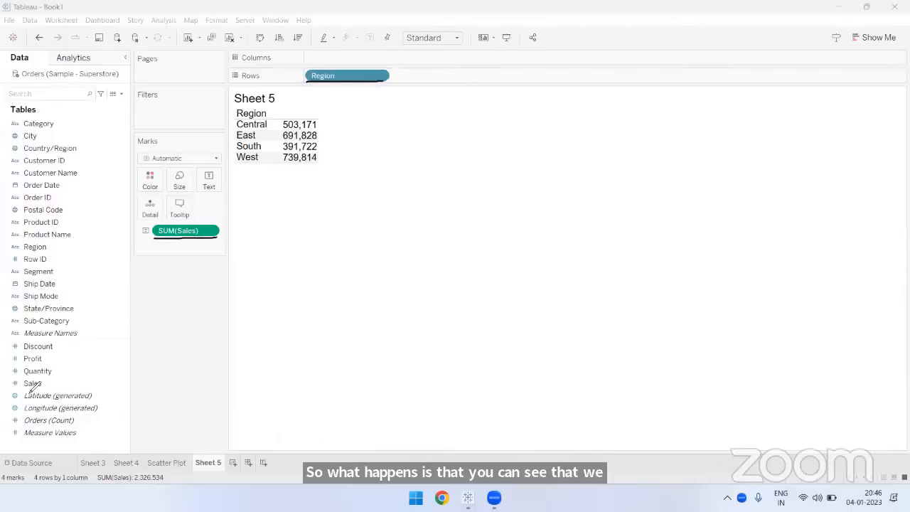
drag(18, 395, 54, 397)
drag(282, 117, 282, 160)
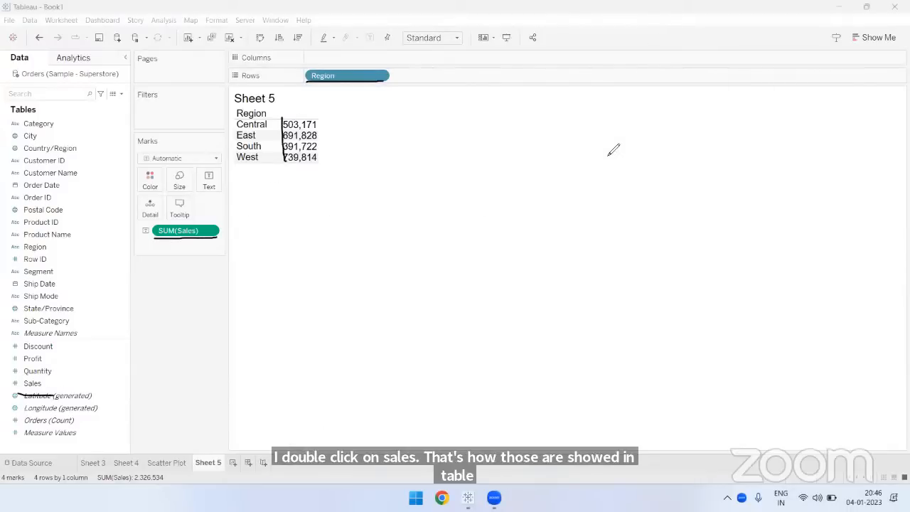
Step: Highlight the missing column header above the sales values with pen strokes
mouse_move(282, 107)
mouse_down()
mouse_move(282, 118)
mouse_move(316, 117)
mouse_move(292, 106)
mouse_move(340, 114)
mouse_move(330, 114)
mouse_up()
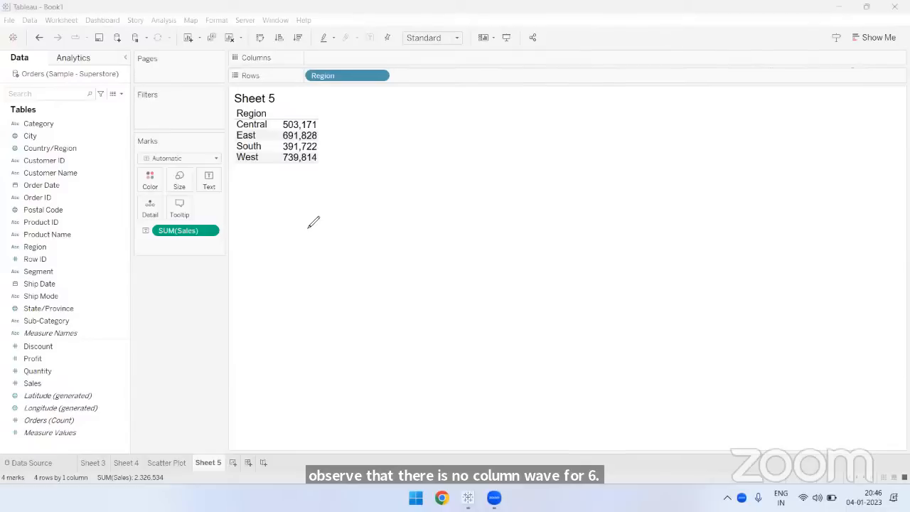
drag(285, 119, 326, 125)
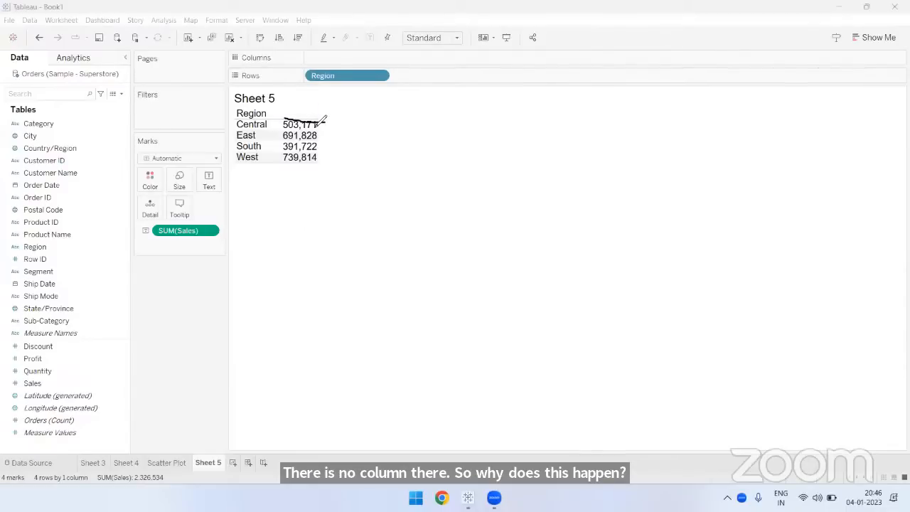
drag(277, 122, 284, 168)
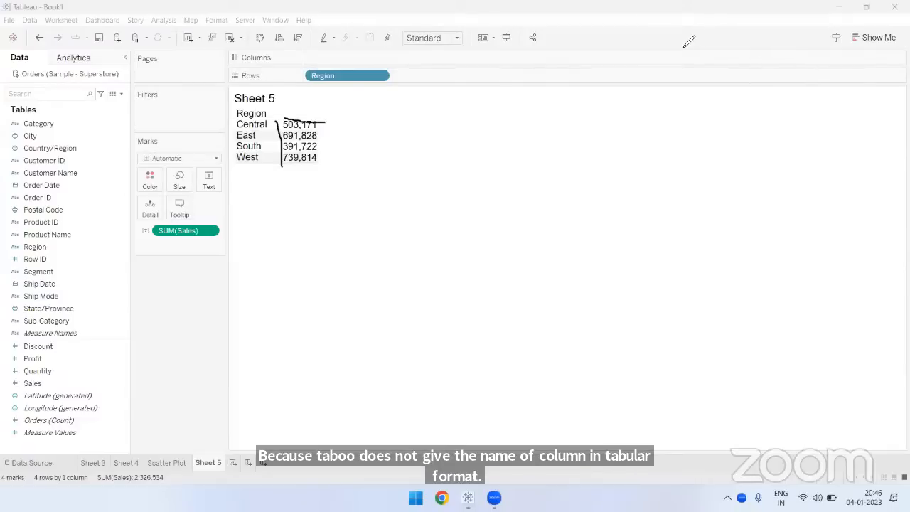
Step: Try adding Profit to the region table, and undo the addition
double_click(50, 358)
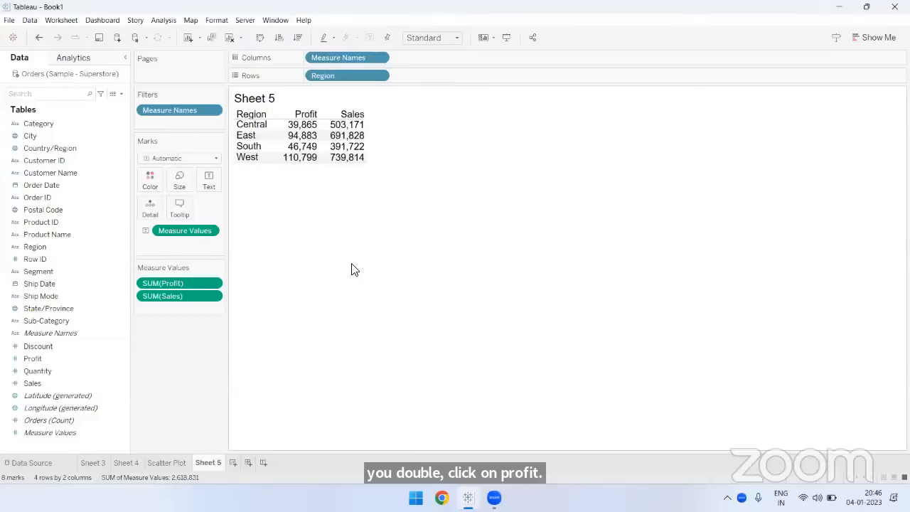
click(39, 37)
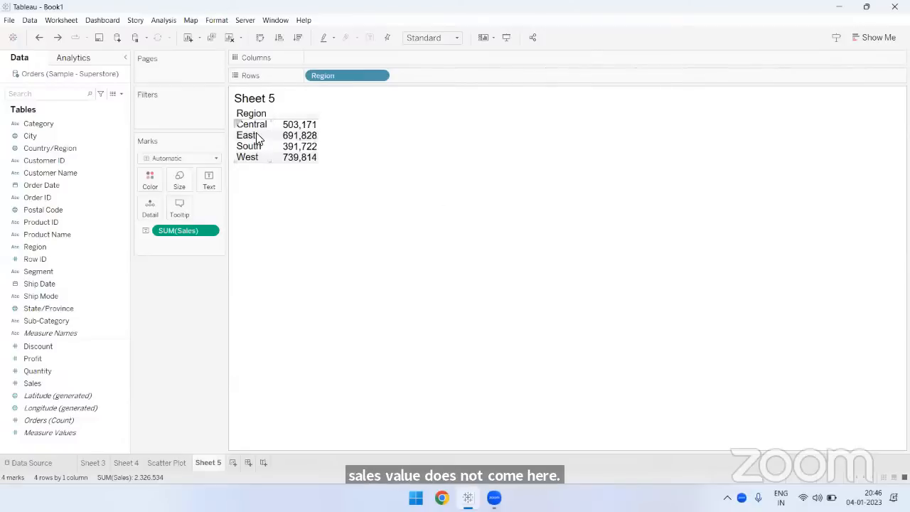
Step: Increase the row height of the region table and add Measure Values to Detail
drag(255, 135, 256, 140)
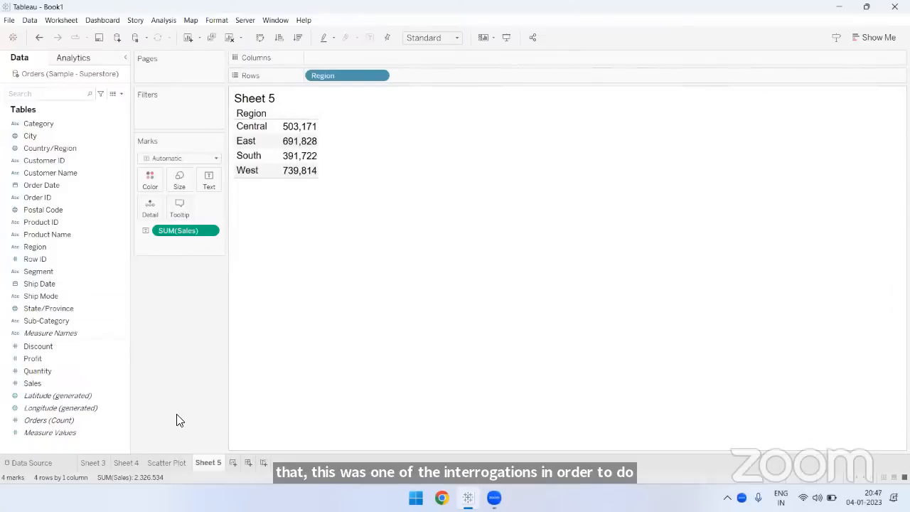
click(58, 432)
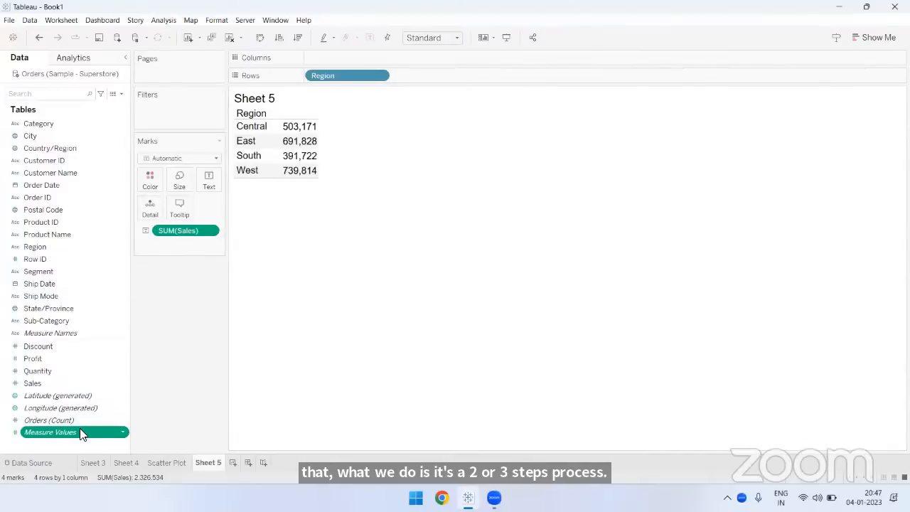
drag(80, 431, 151, 211)
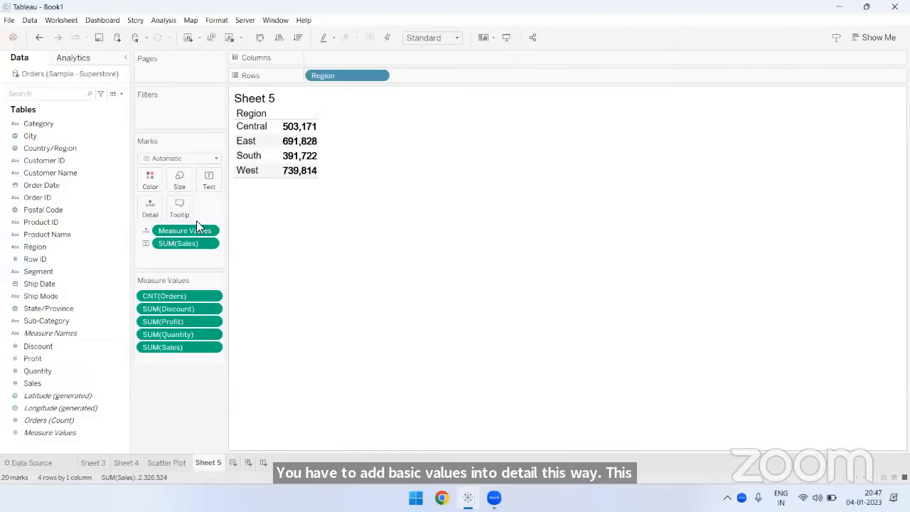
Step: Filter the Measure Values so that only Sales is kept
click(208, 233)
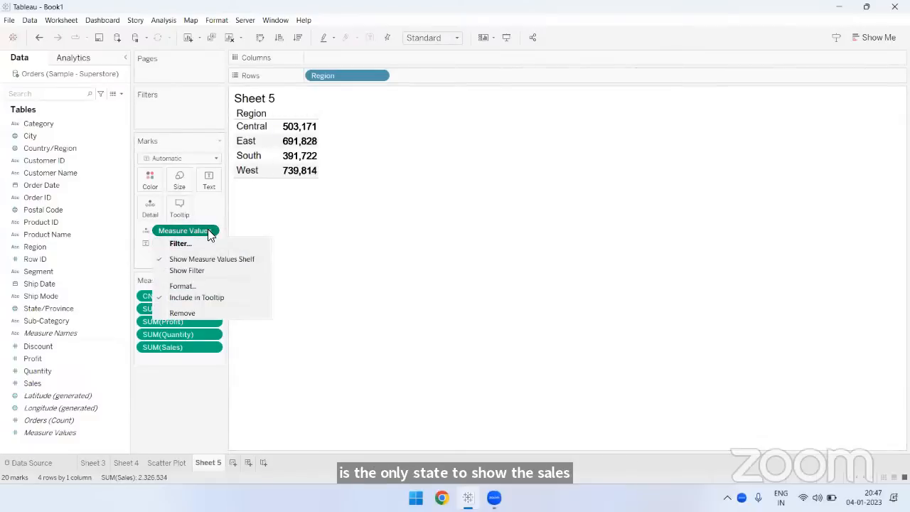
click(359, 288)
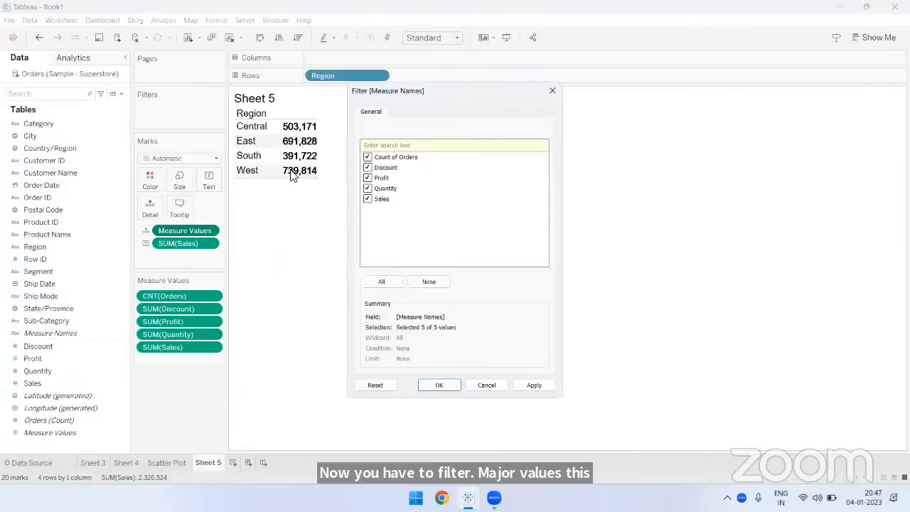
click(425, 280)
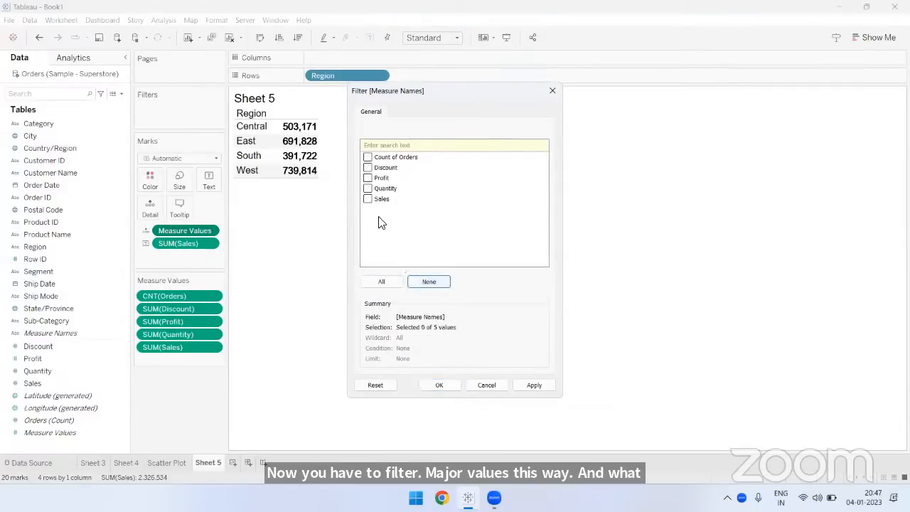
click(367, 199)
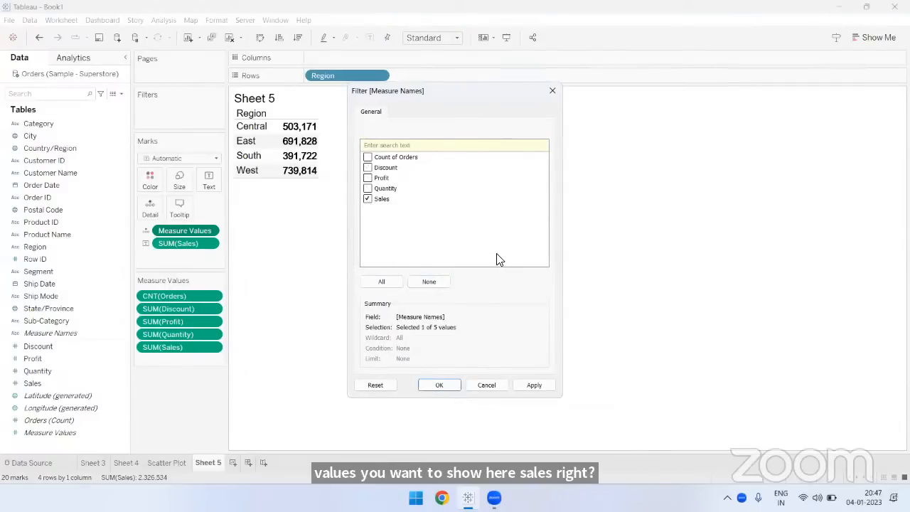
click(439, 384)
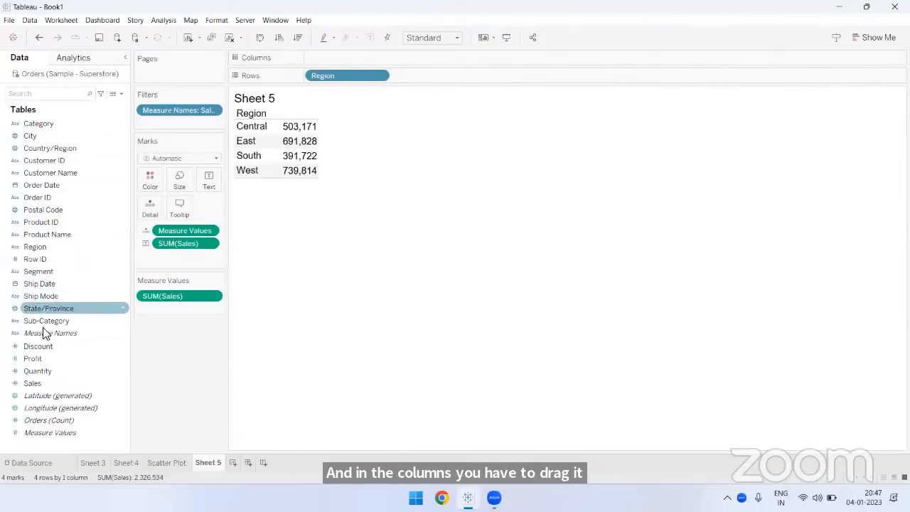
Step: Add Measure Names to Columns and increase the height of the region table's header row
drag(43, 332, 516, 185)
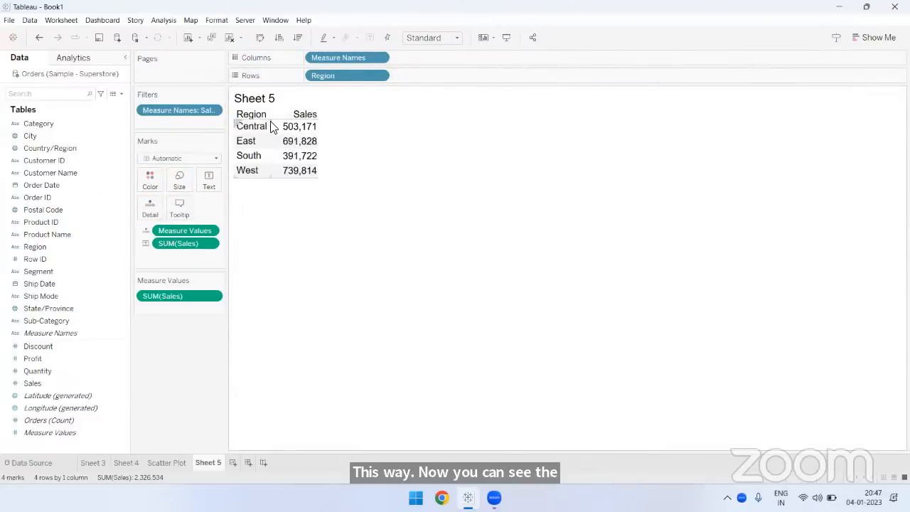
mouse_move(297, 128)
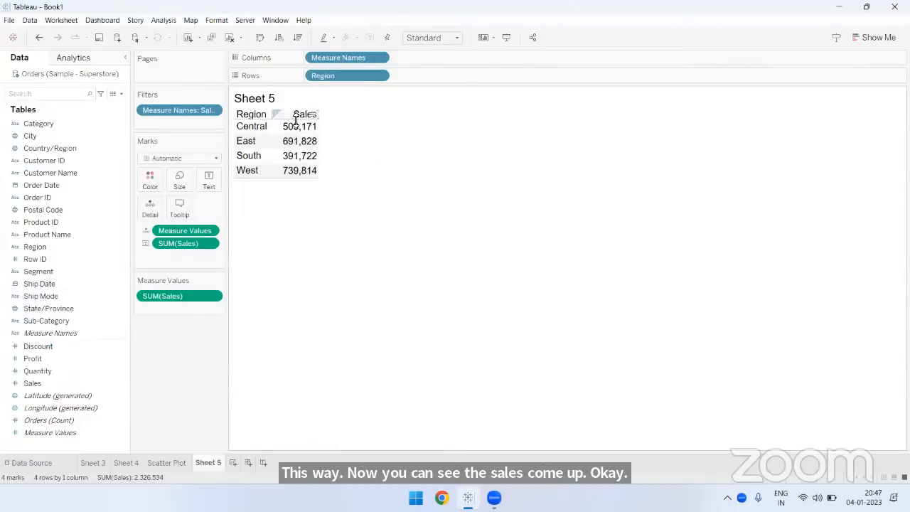
drag(295, 119, 296, 127)
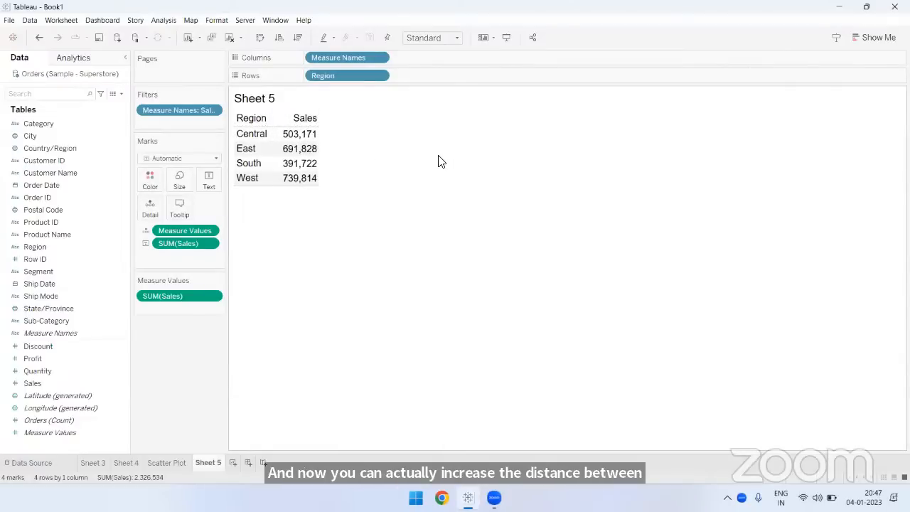
Step: Center the text of the sales values horizontally in the region table
click(209, 182)
click(269, 217)
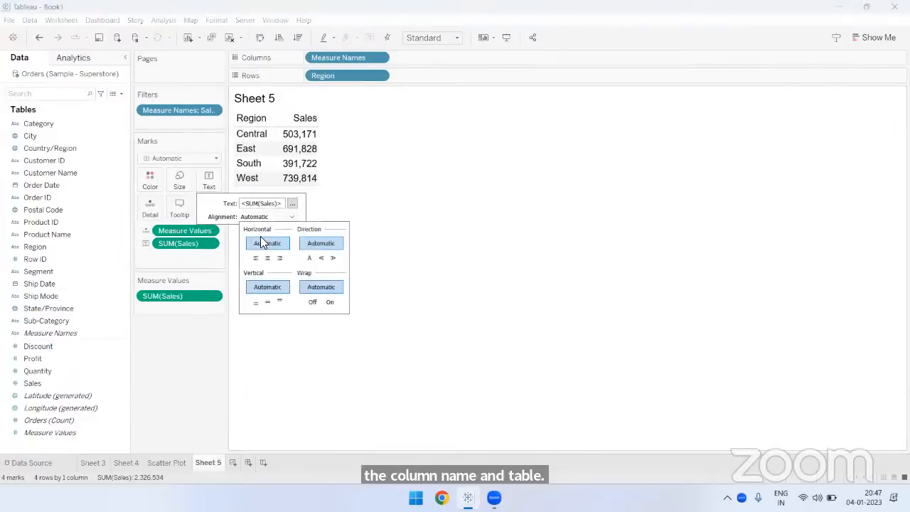
click(259, 258)
click(445, 234)
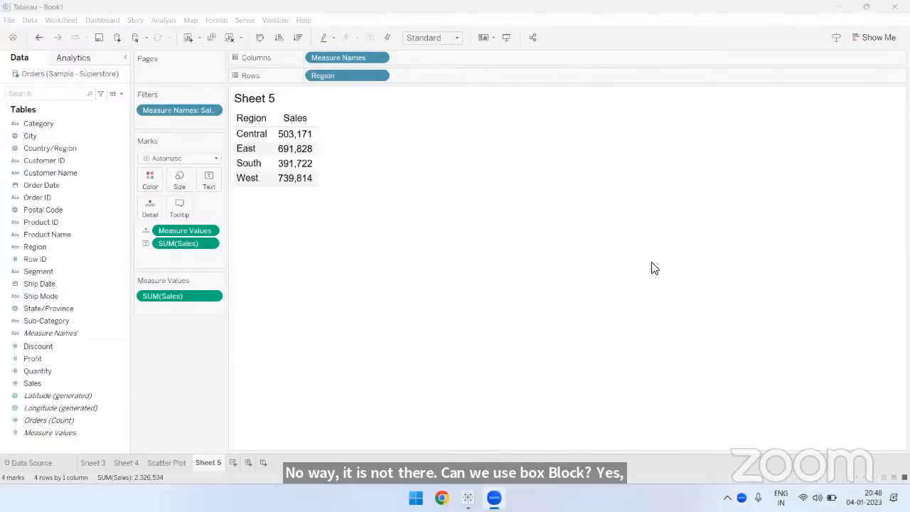
Step: Examine the Sales and Profit table by category and region on Sheet 4, and return to Sheet 5
click(132, 462)
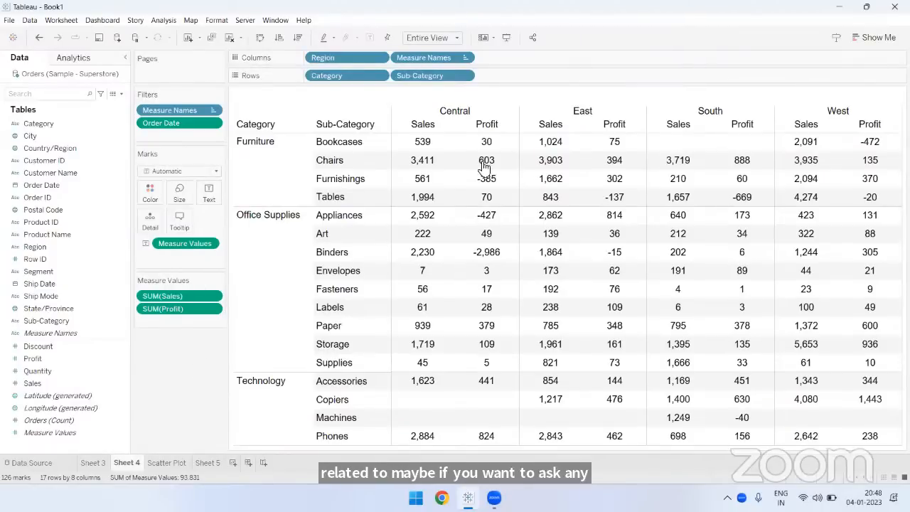
mouse_move(501, 162)
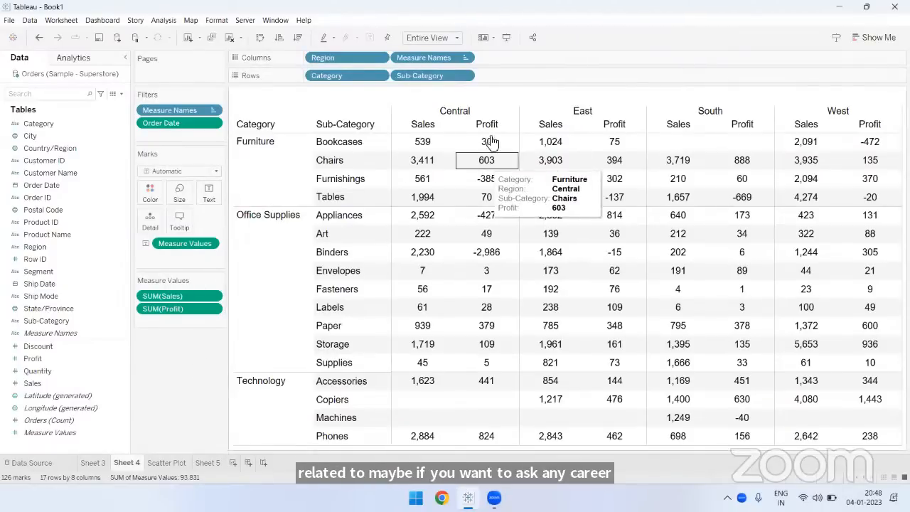
mouse_move(625, 145)
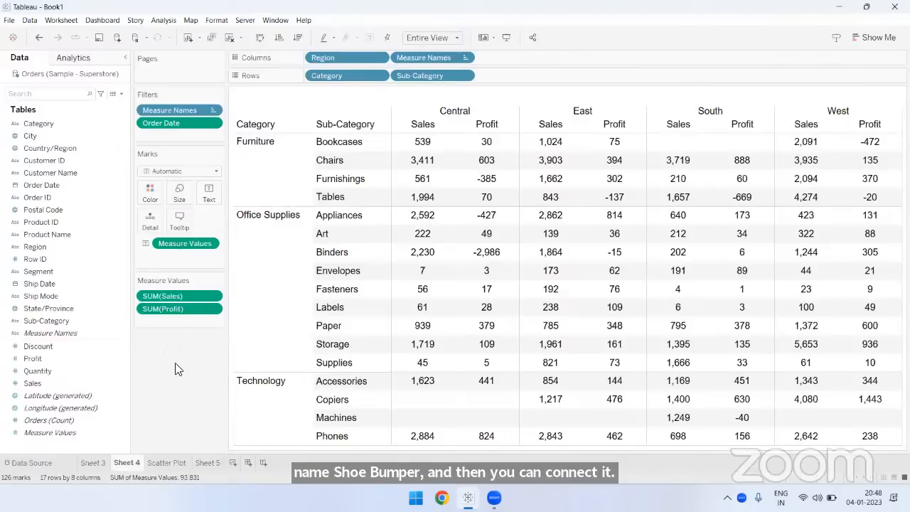
click(210, 463)
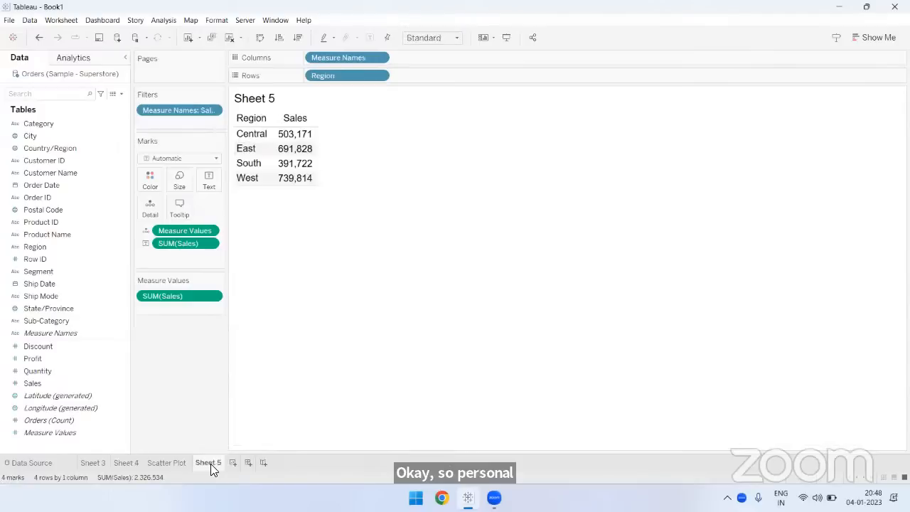